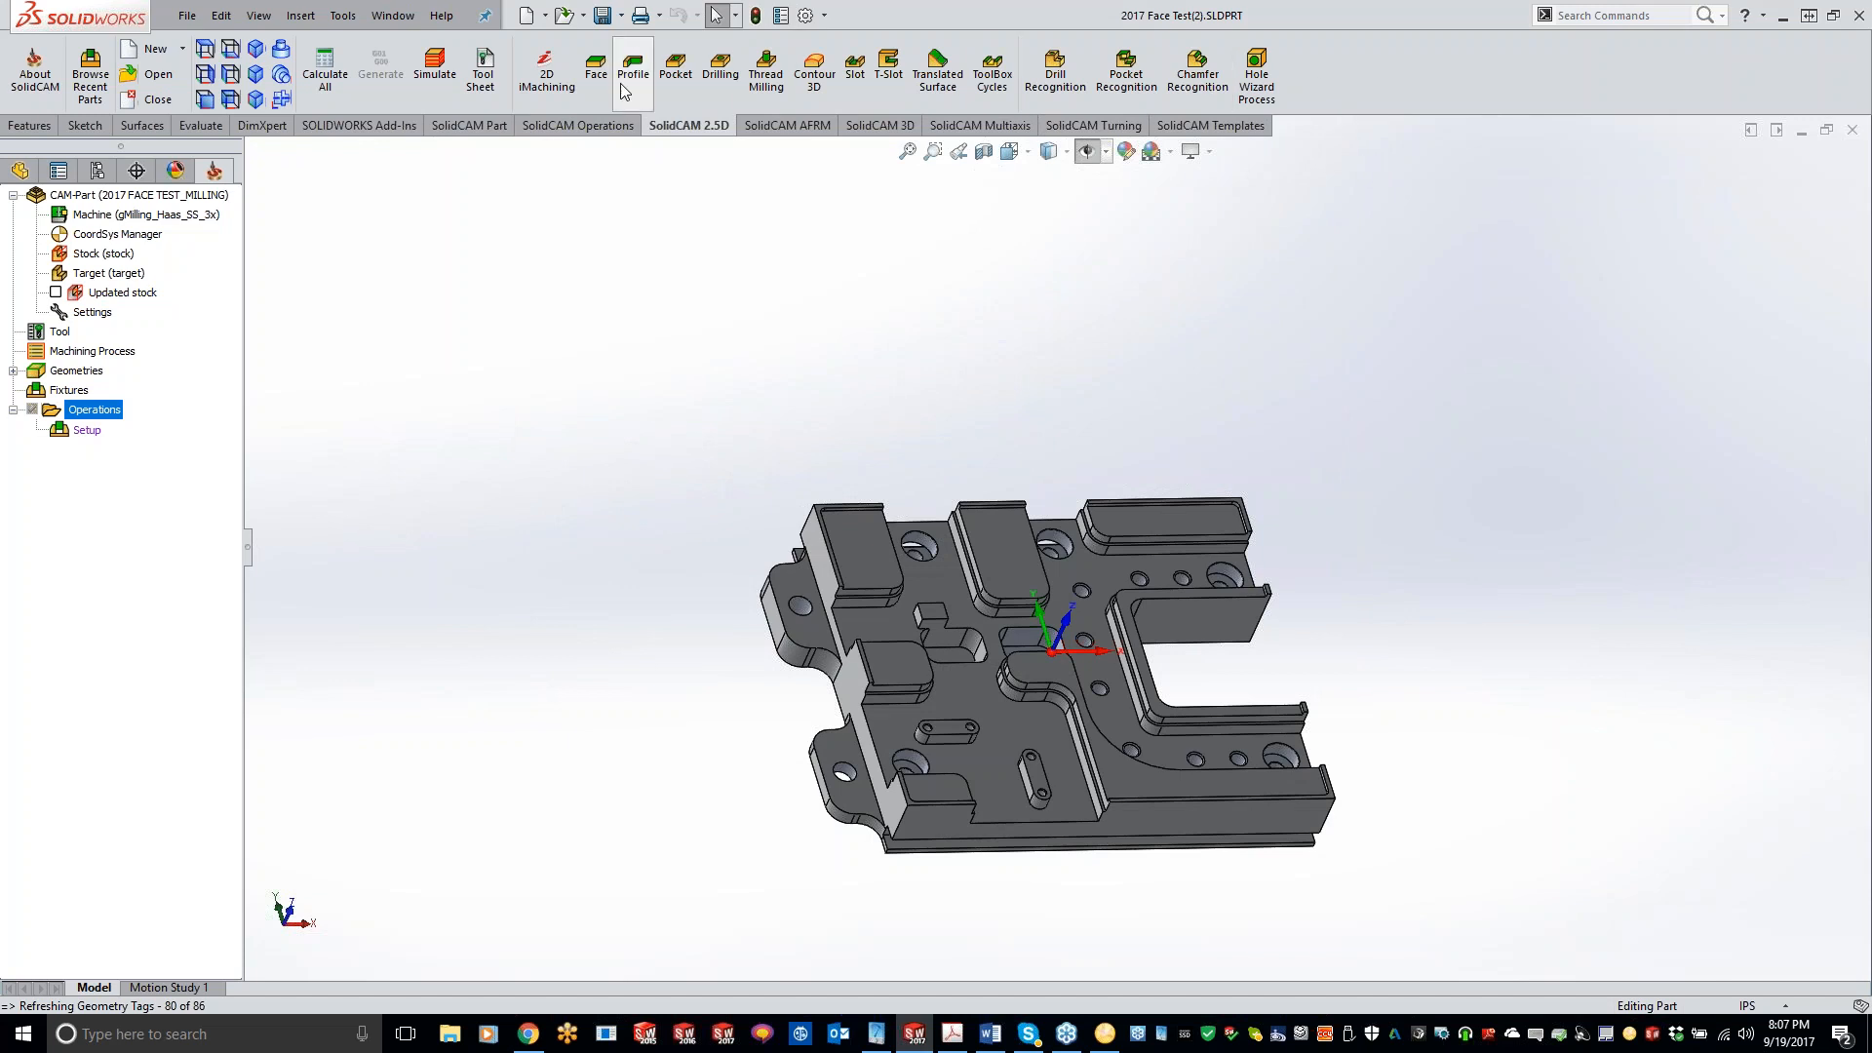
- View the ribbon slide in the SolidCAM What's New PDF and, back in SOLIDWORKS, examine the available button sizes
left_click(952, 1033)
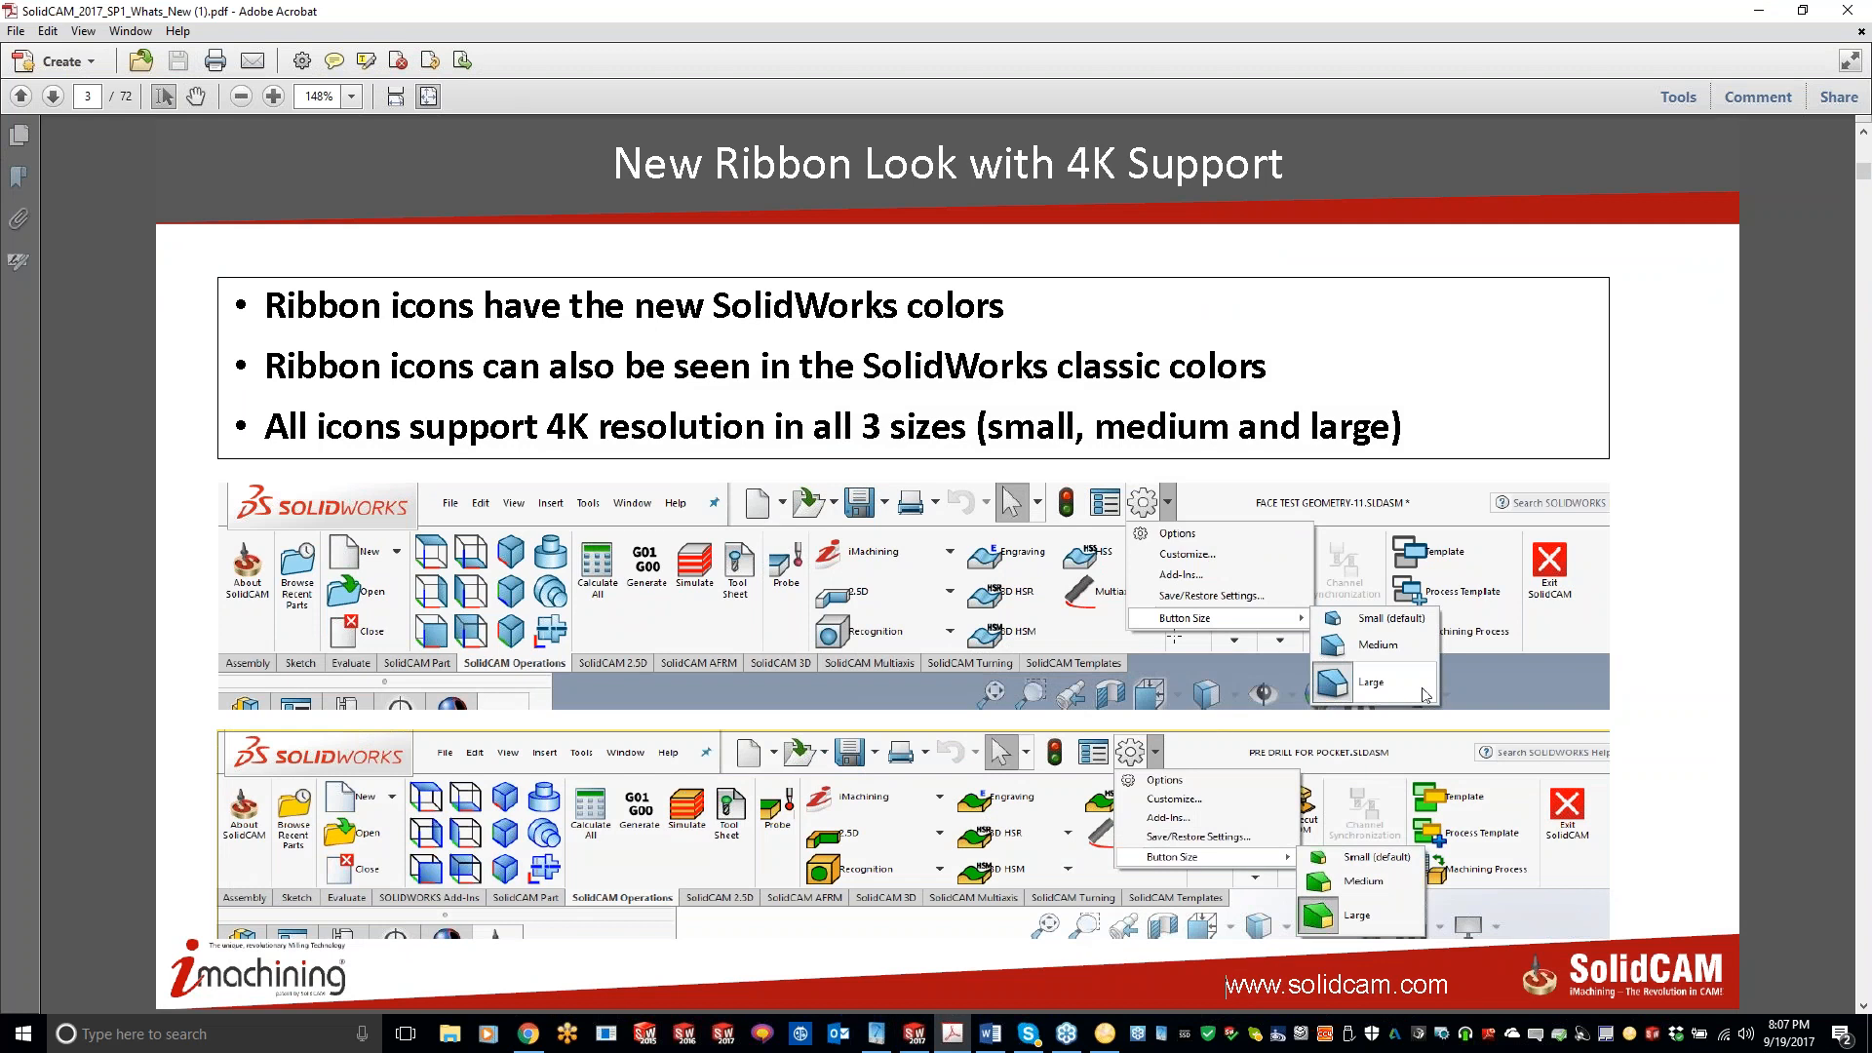
left_click(1758, 10)
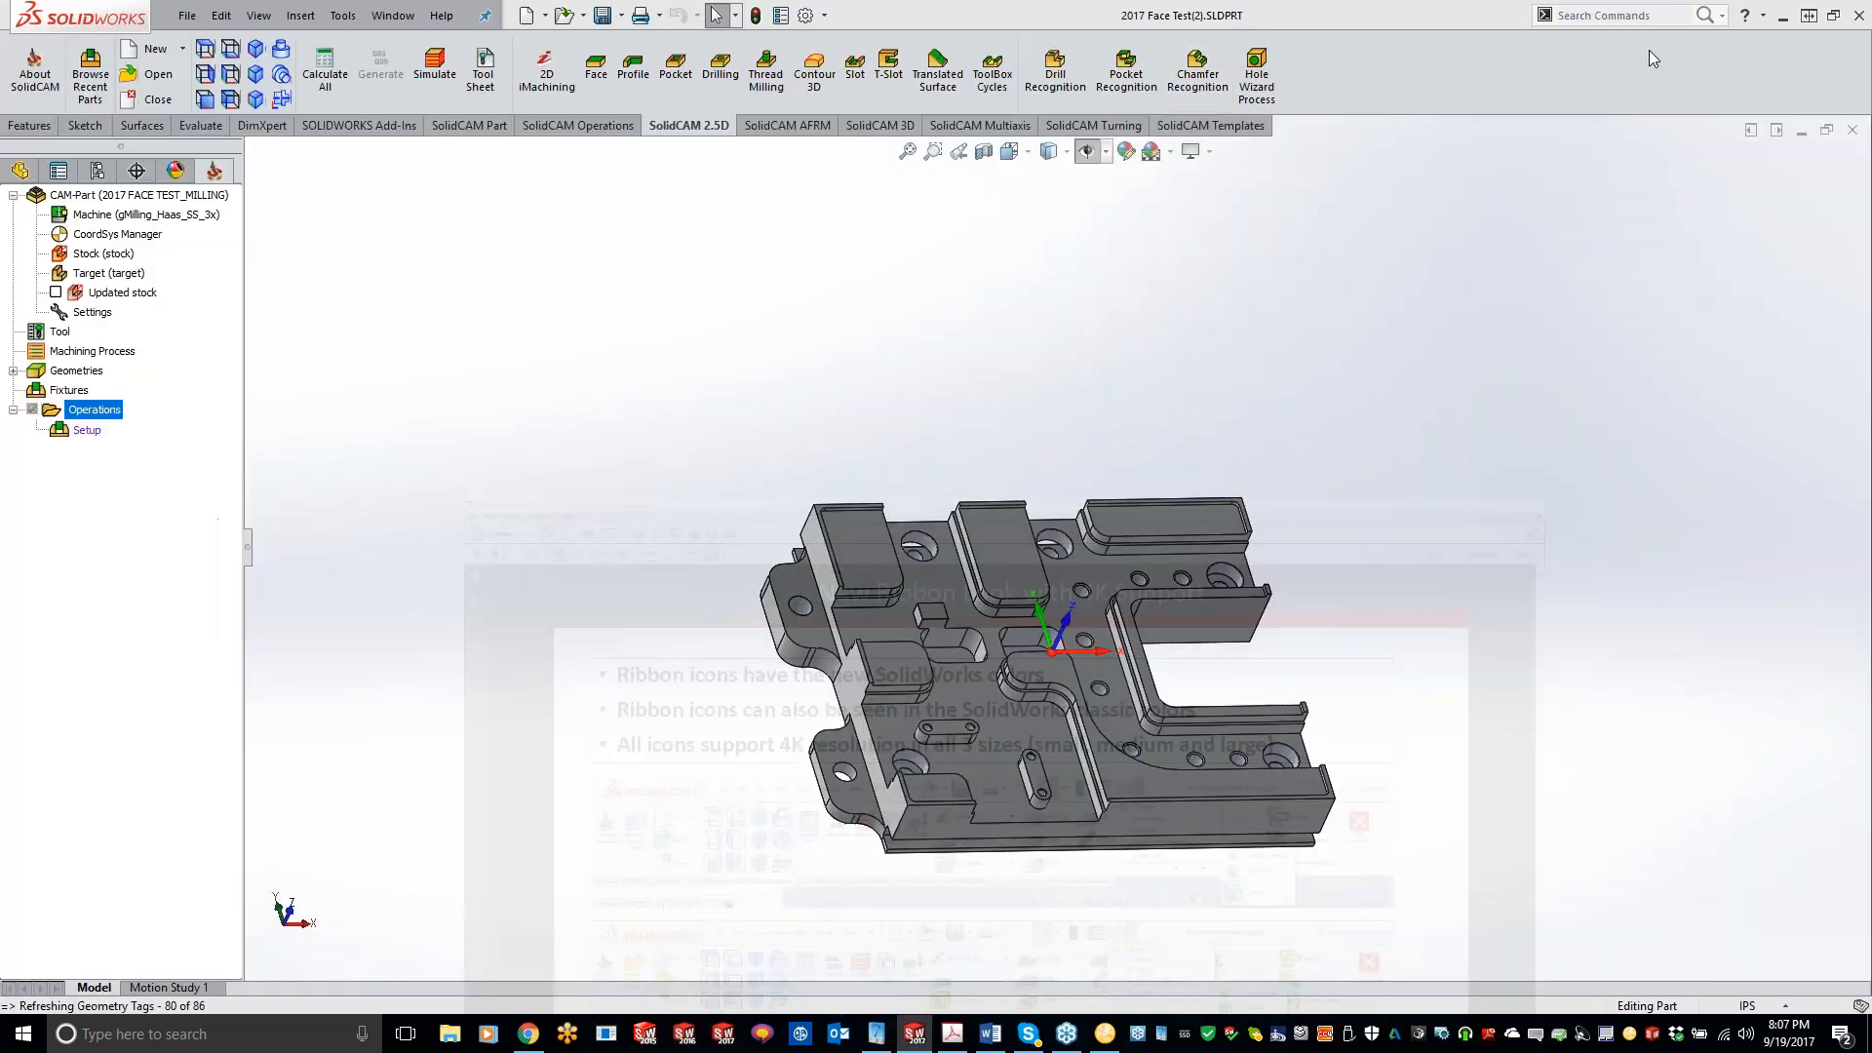
left_click(824, 15)
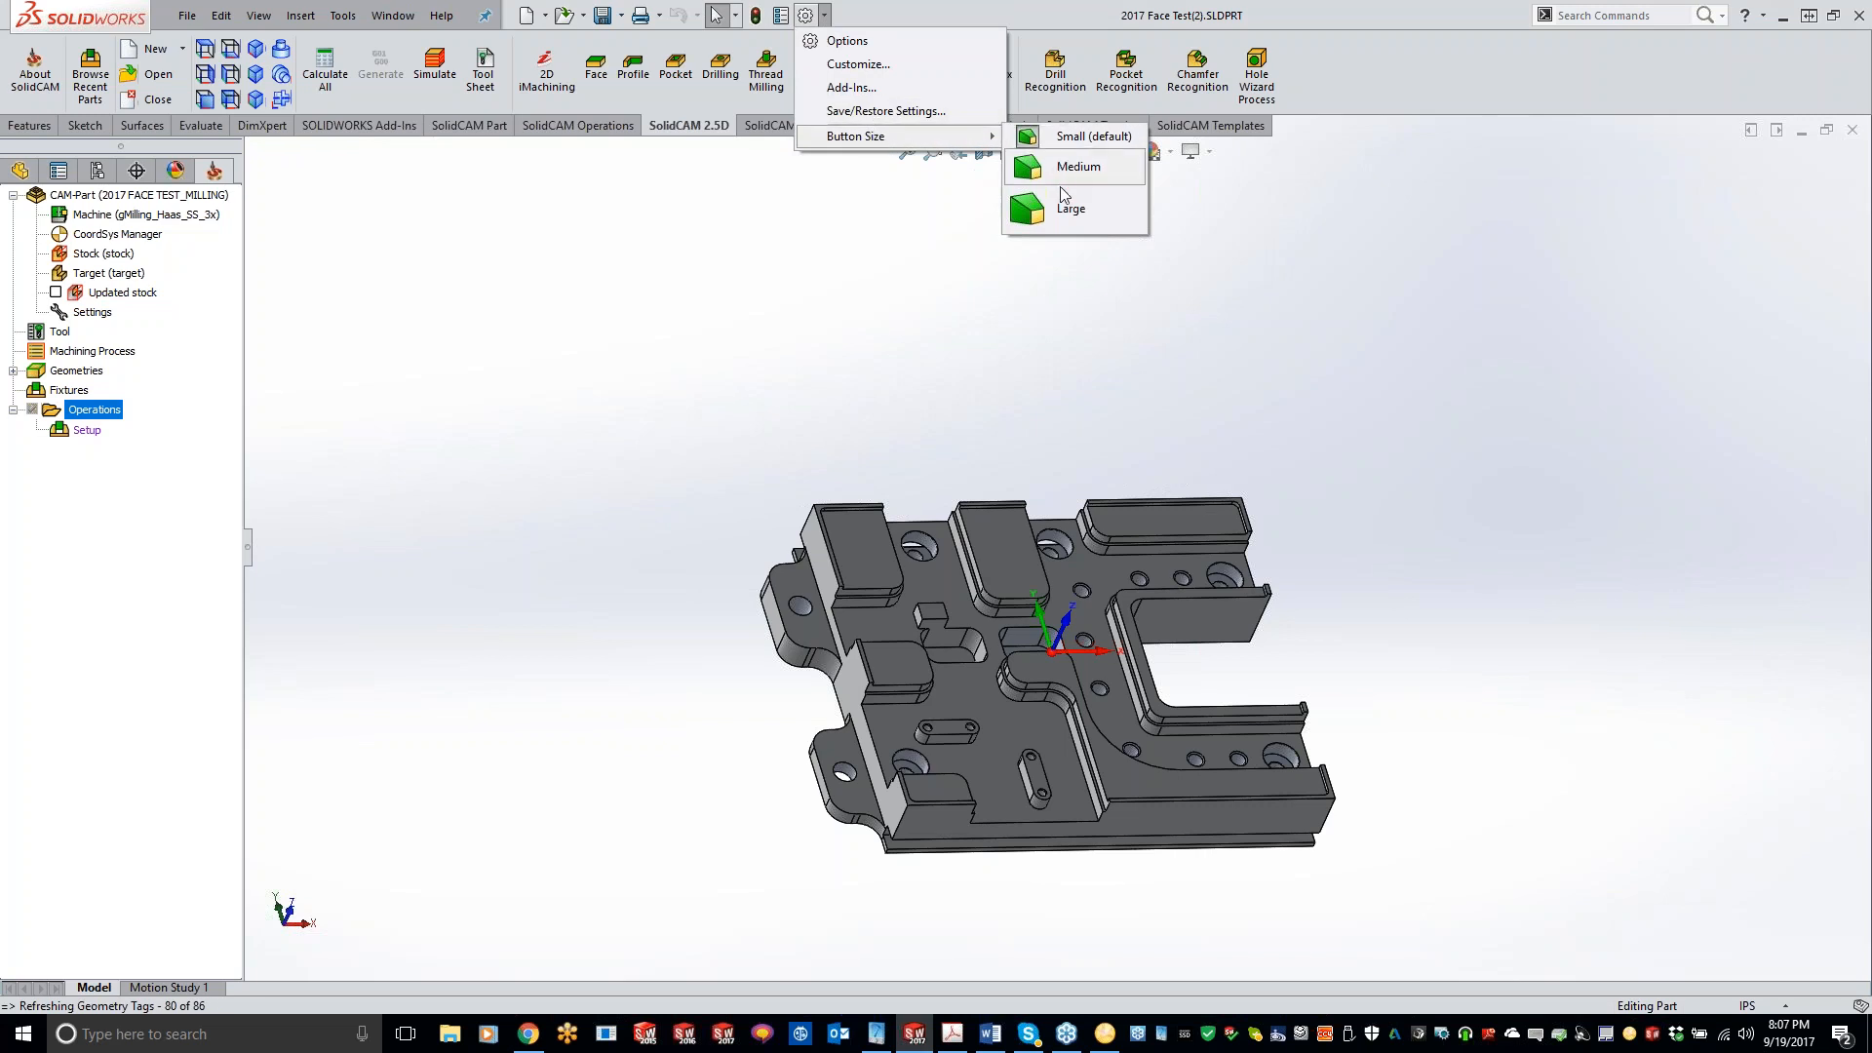
left_click(1506, 294)
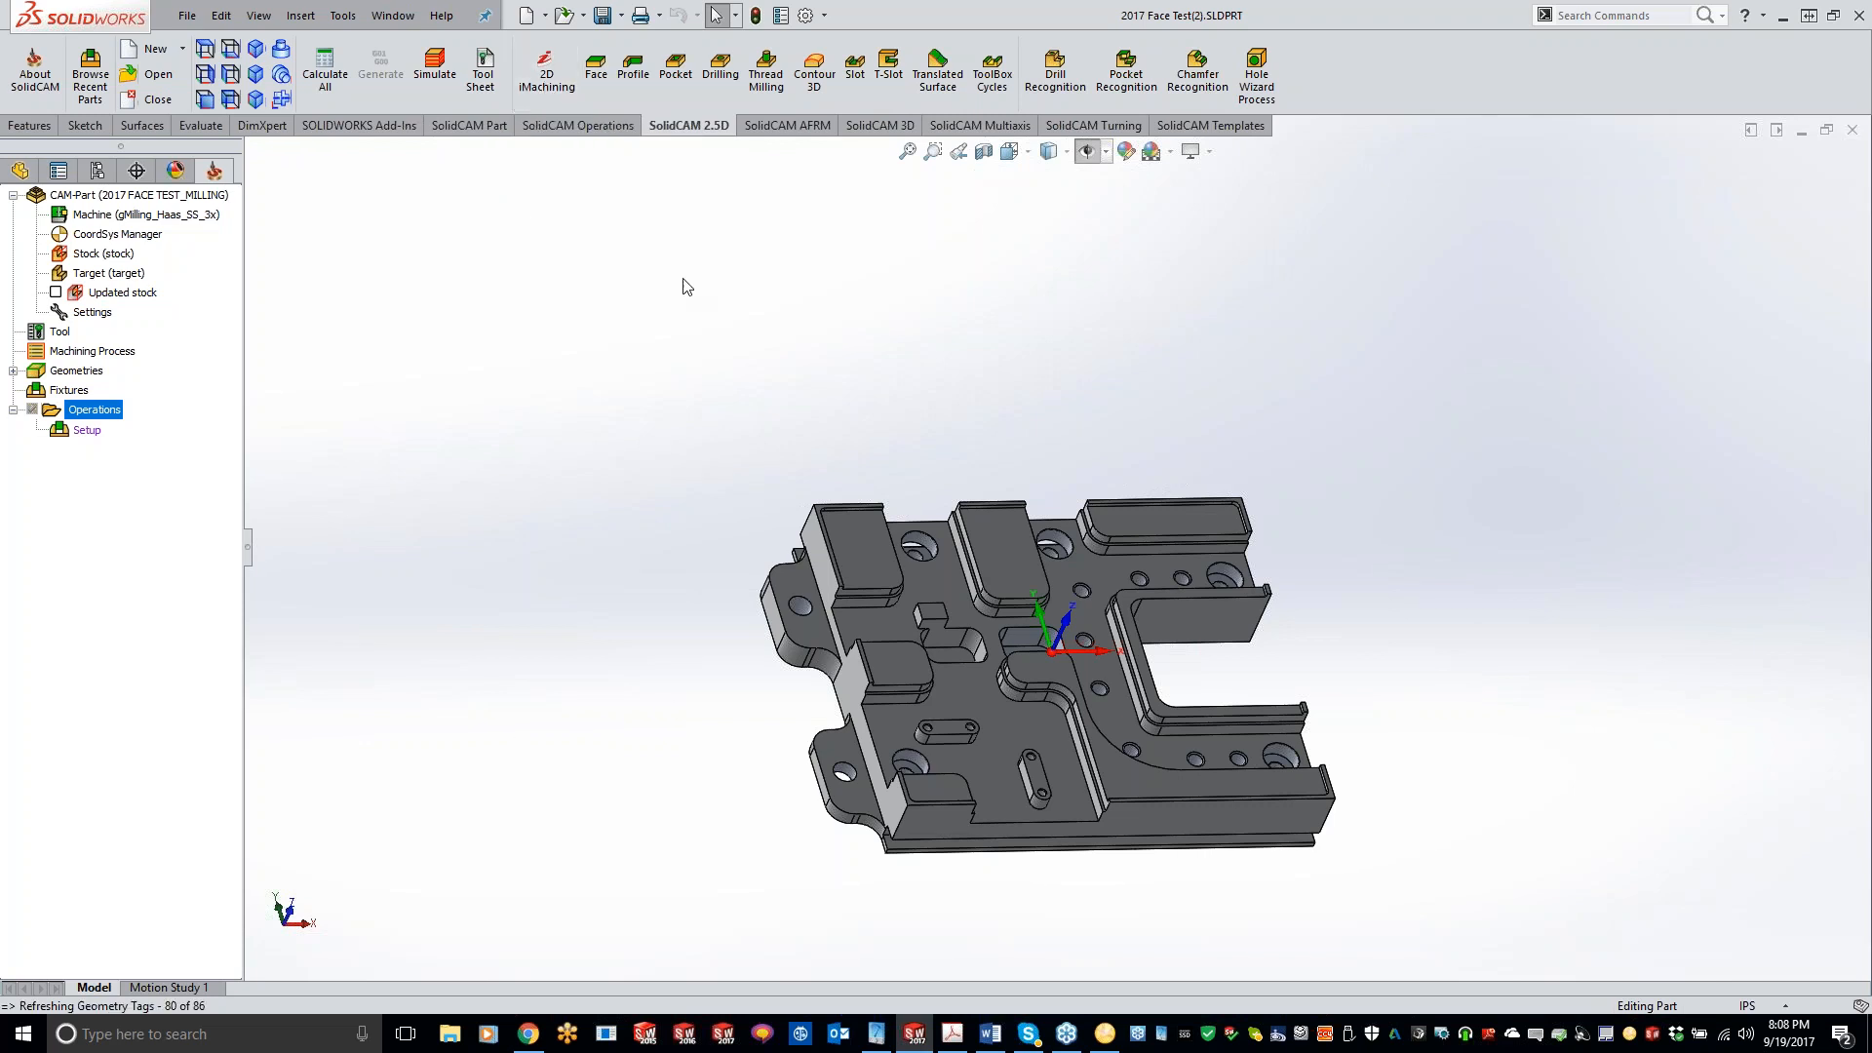
- Examine the roughing and finishing strategies offered under 3D HSR and 3D HSM in SolidCAM 3D
left_click(877, 126)
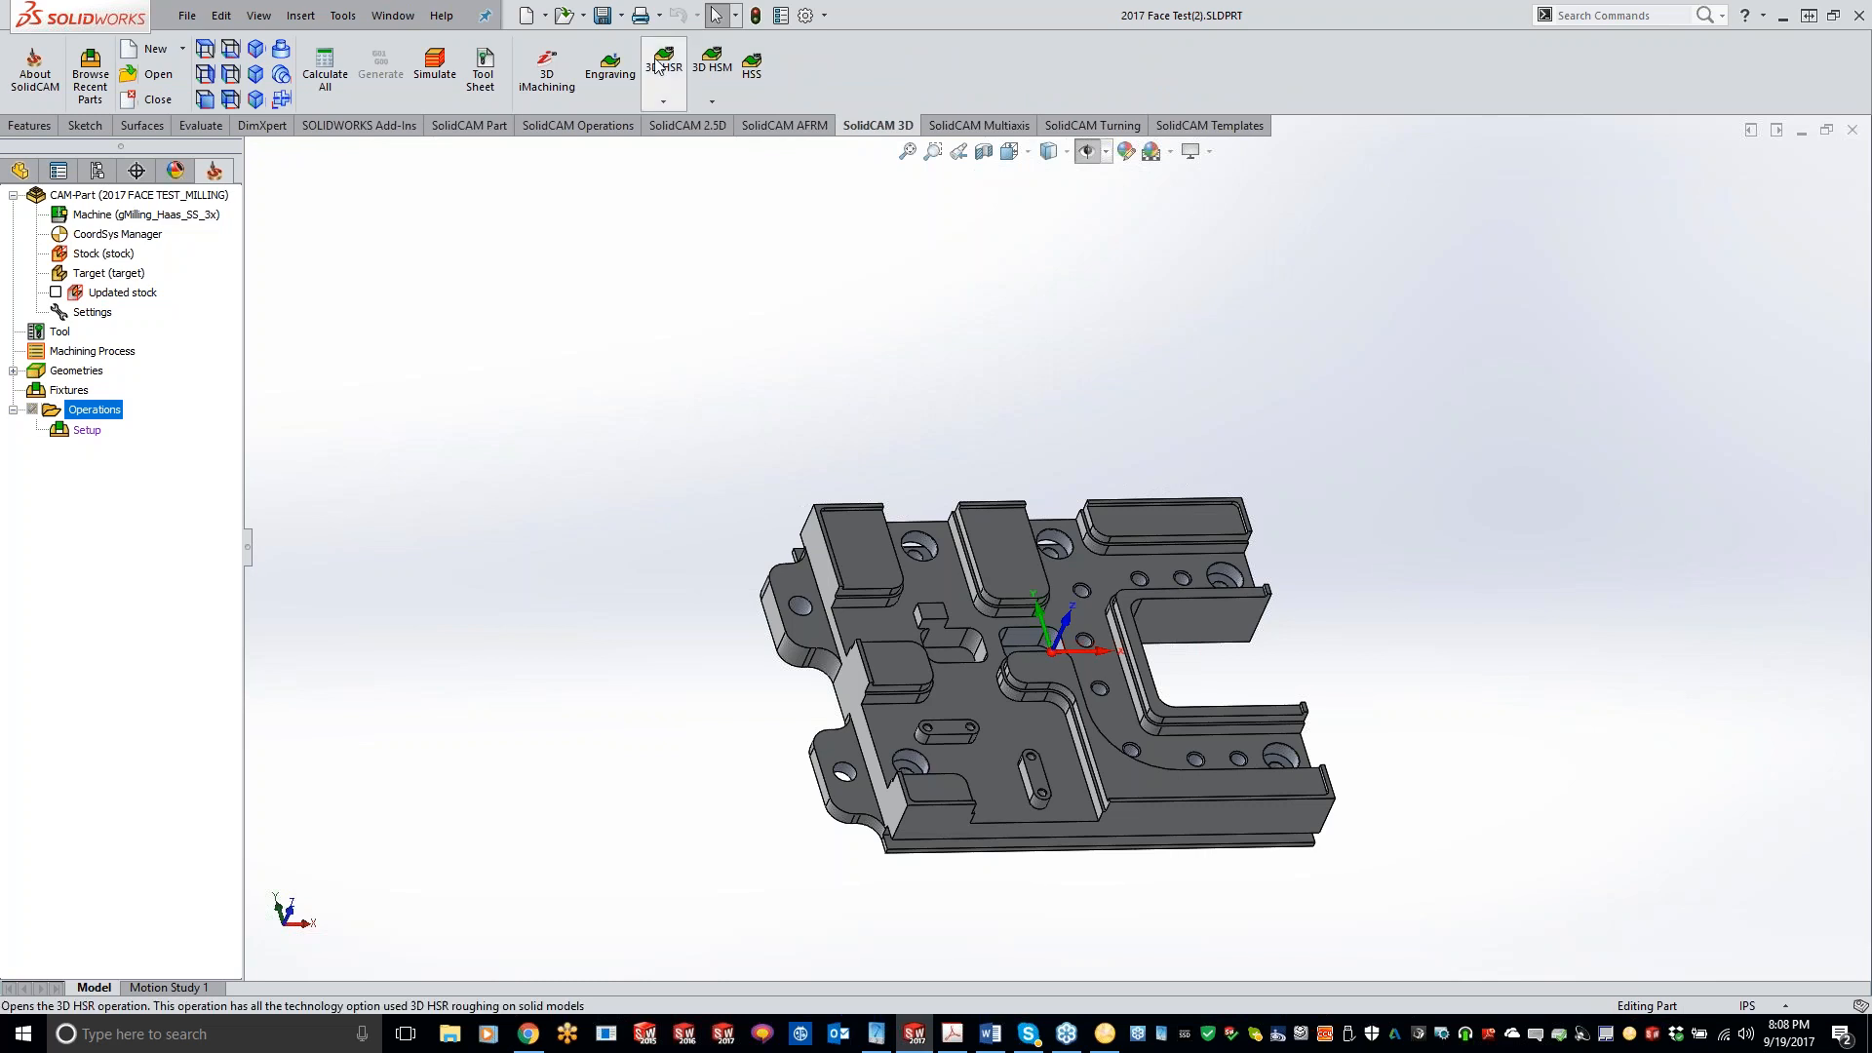
left_click(662, 103)
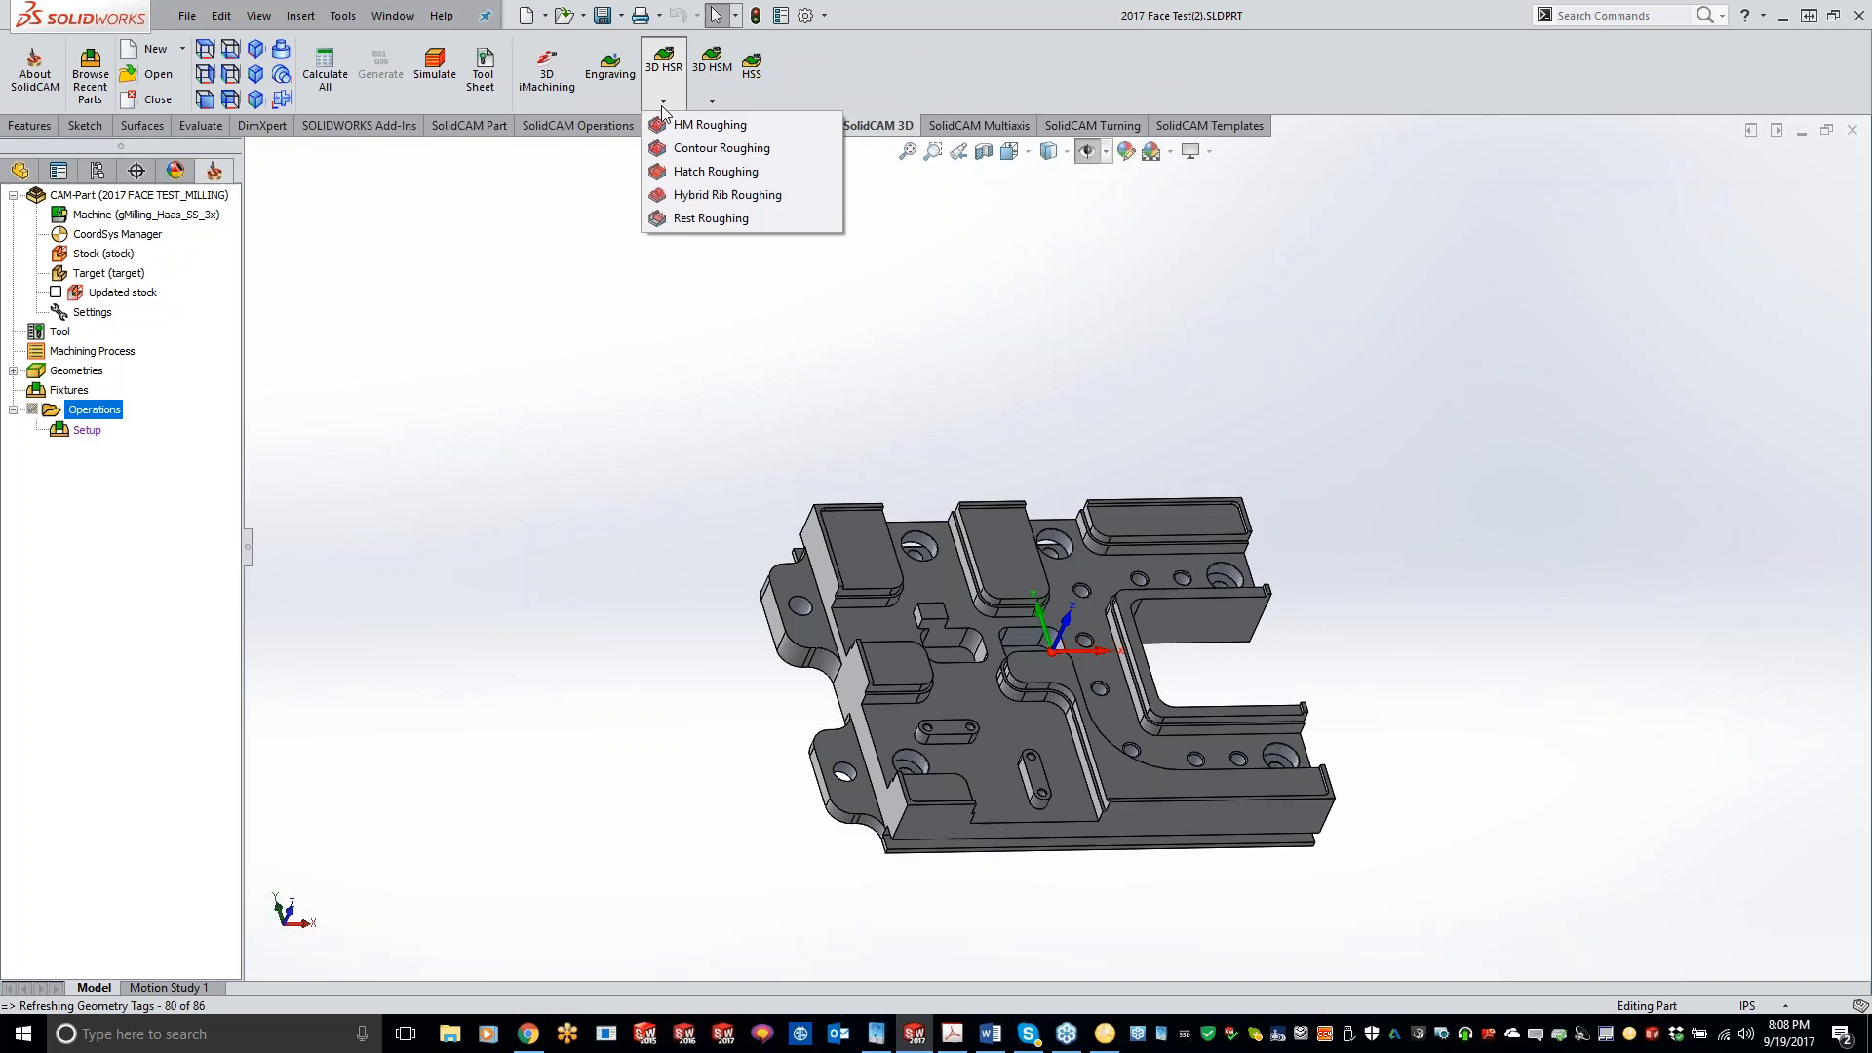
left_click(713, 102)
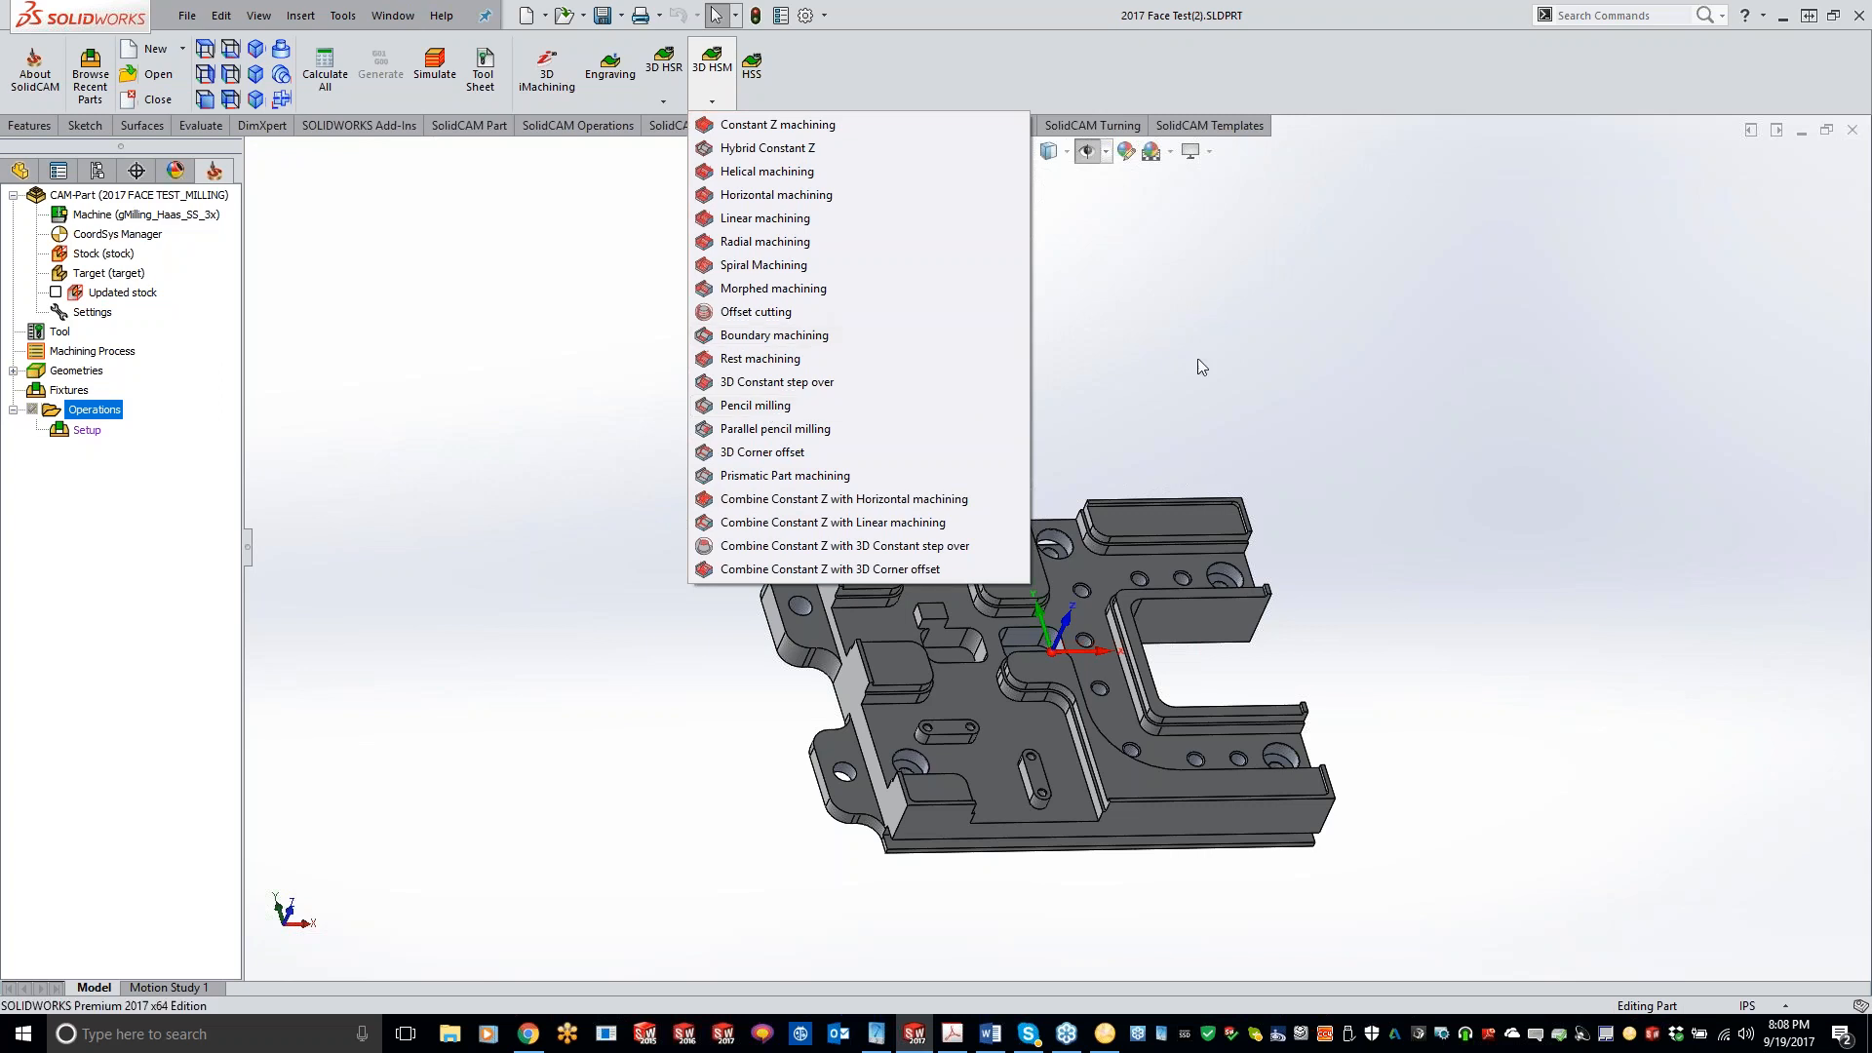
left_click(1304, 334)
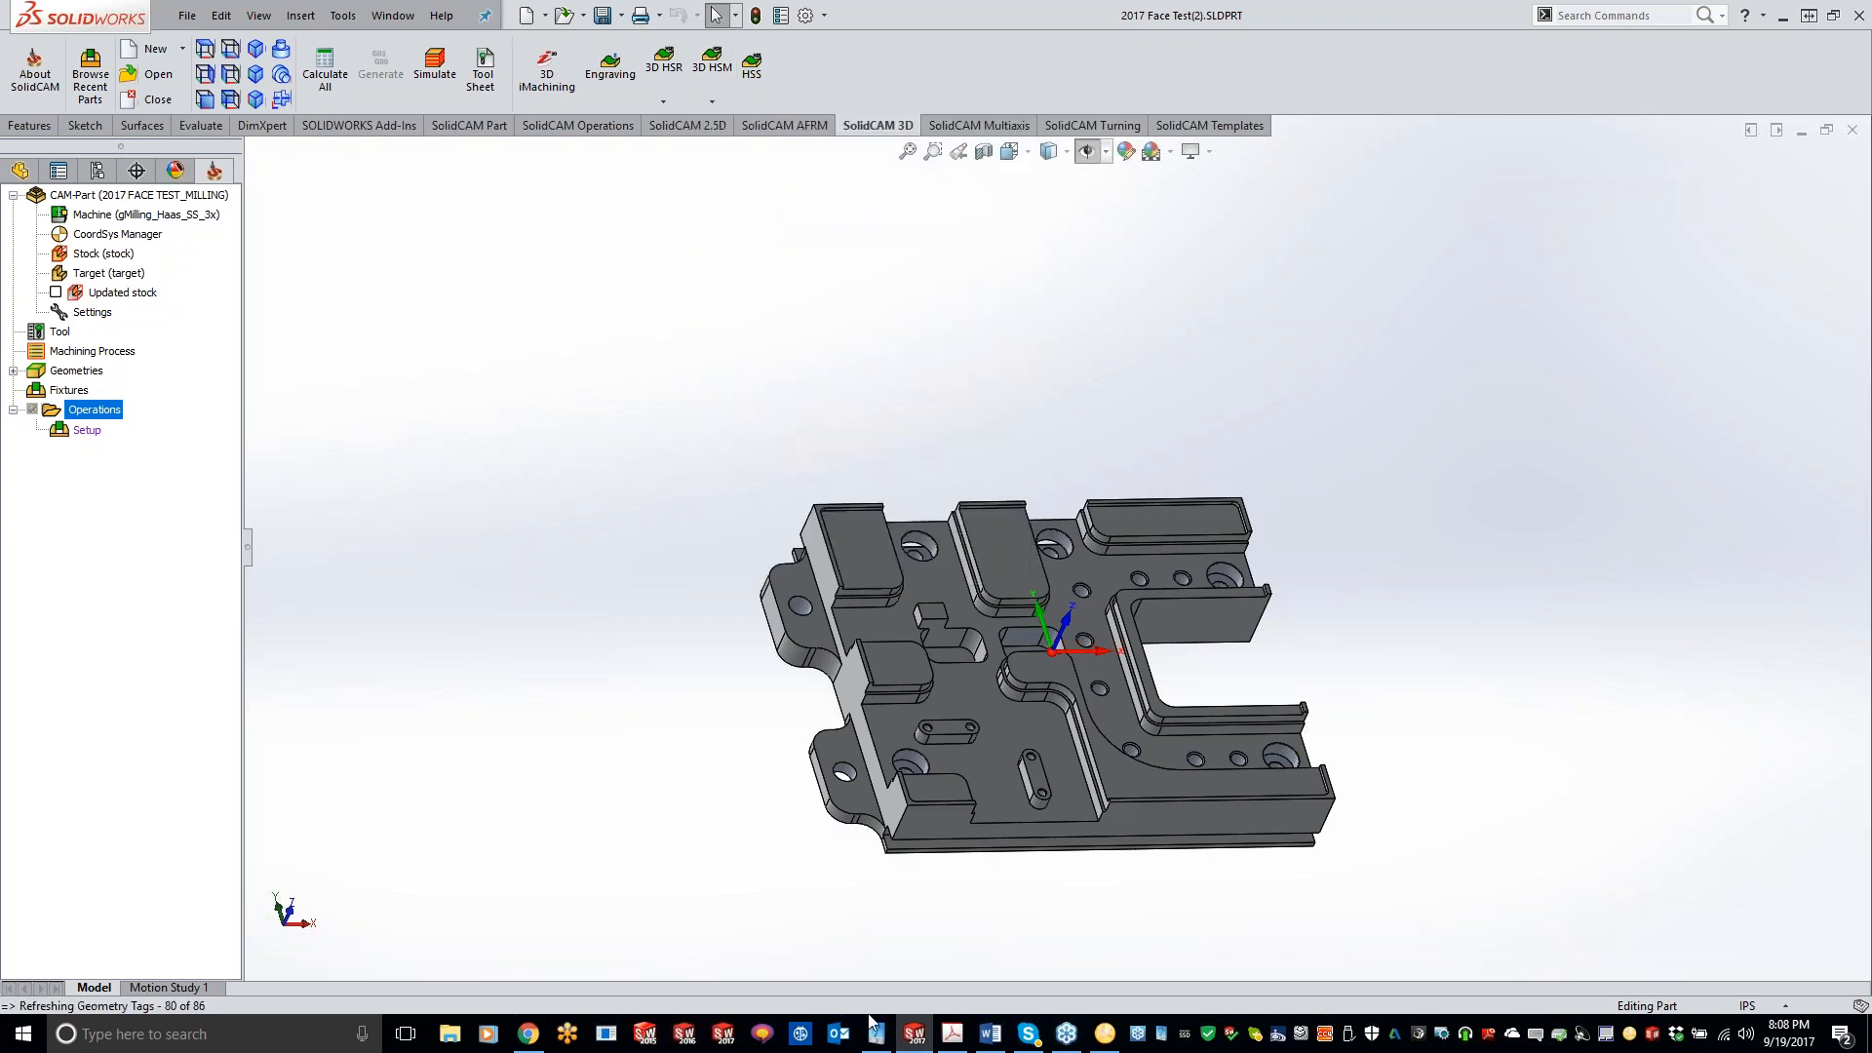
- Switch to the What's New PDF in Acrobat, read on to the Smart Face slide on page 6, and return to SOLIDWORKS
left_click(953, 1033)
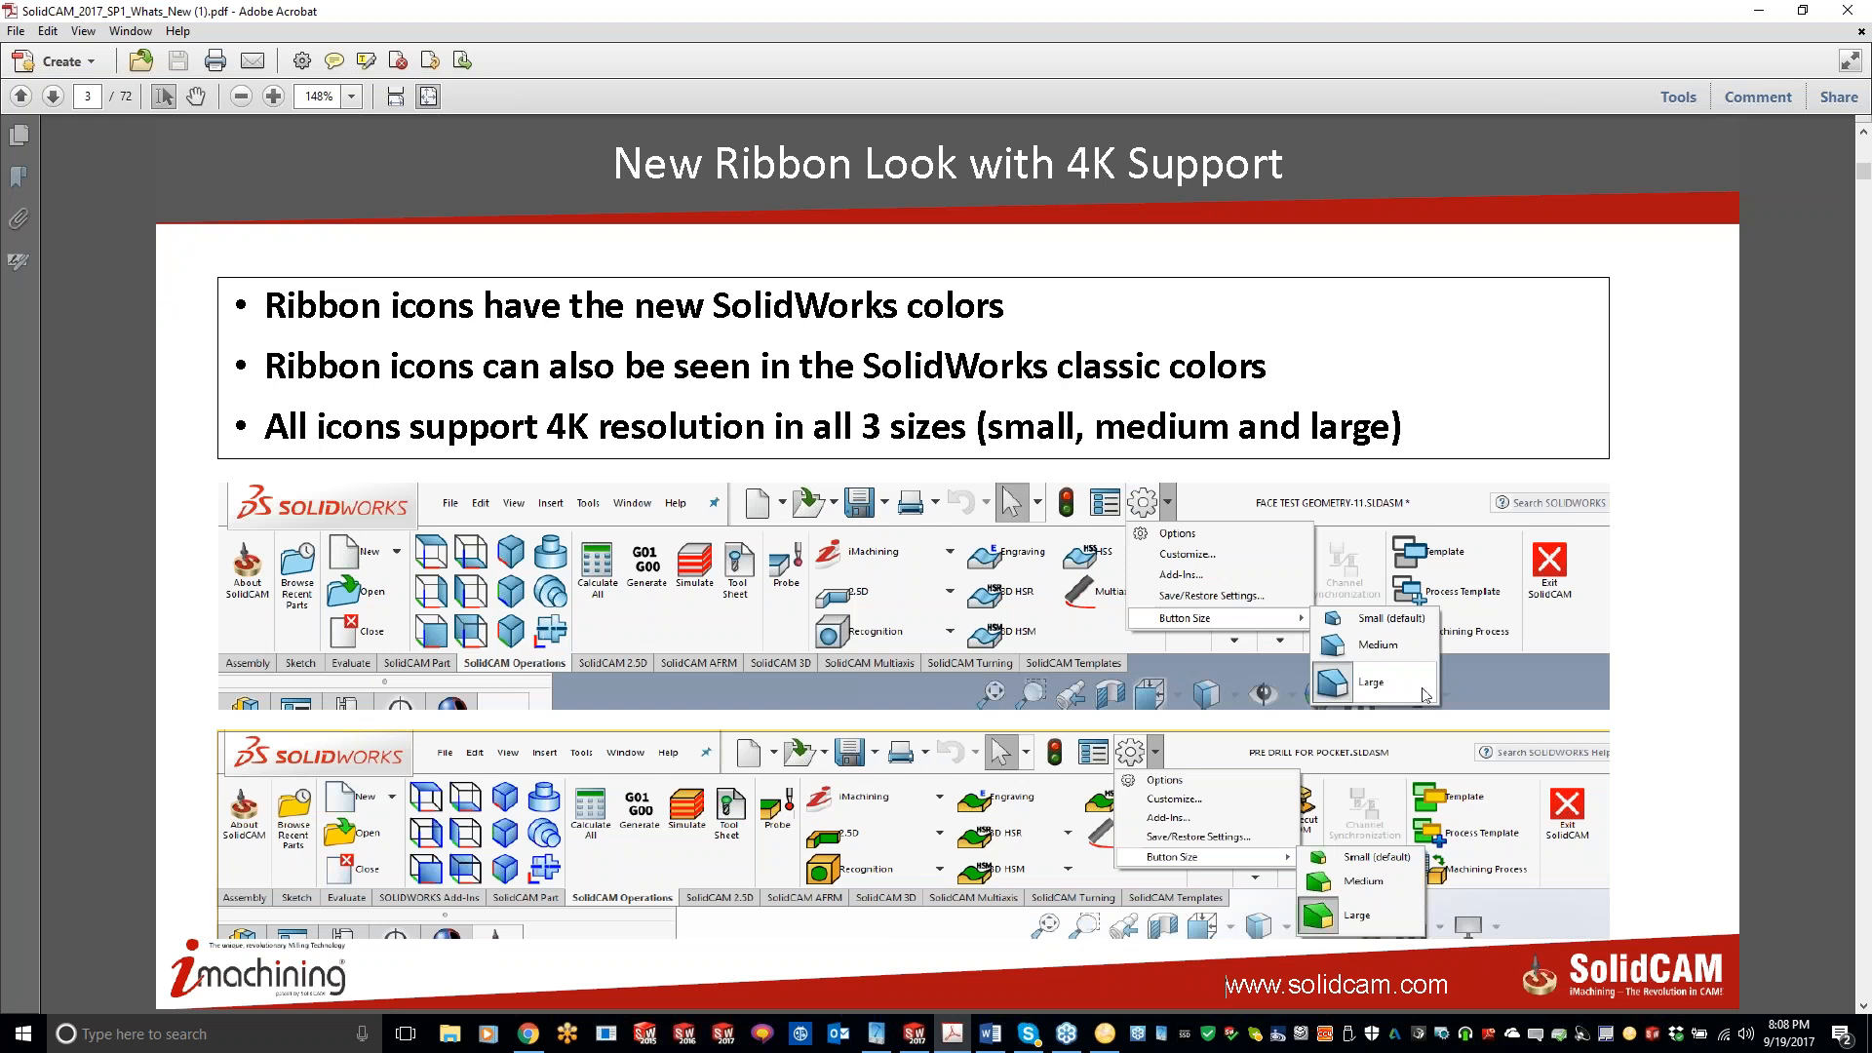
left_click(53, 98)
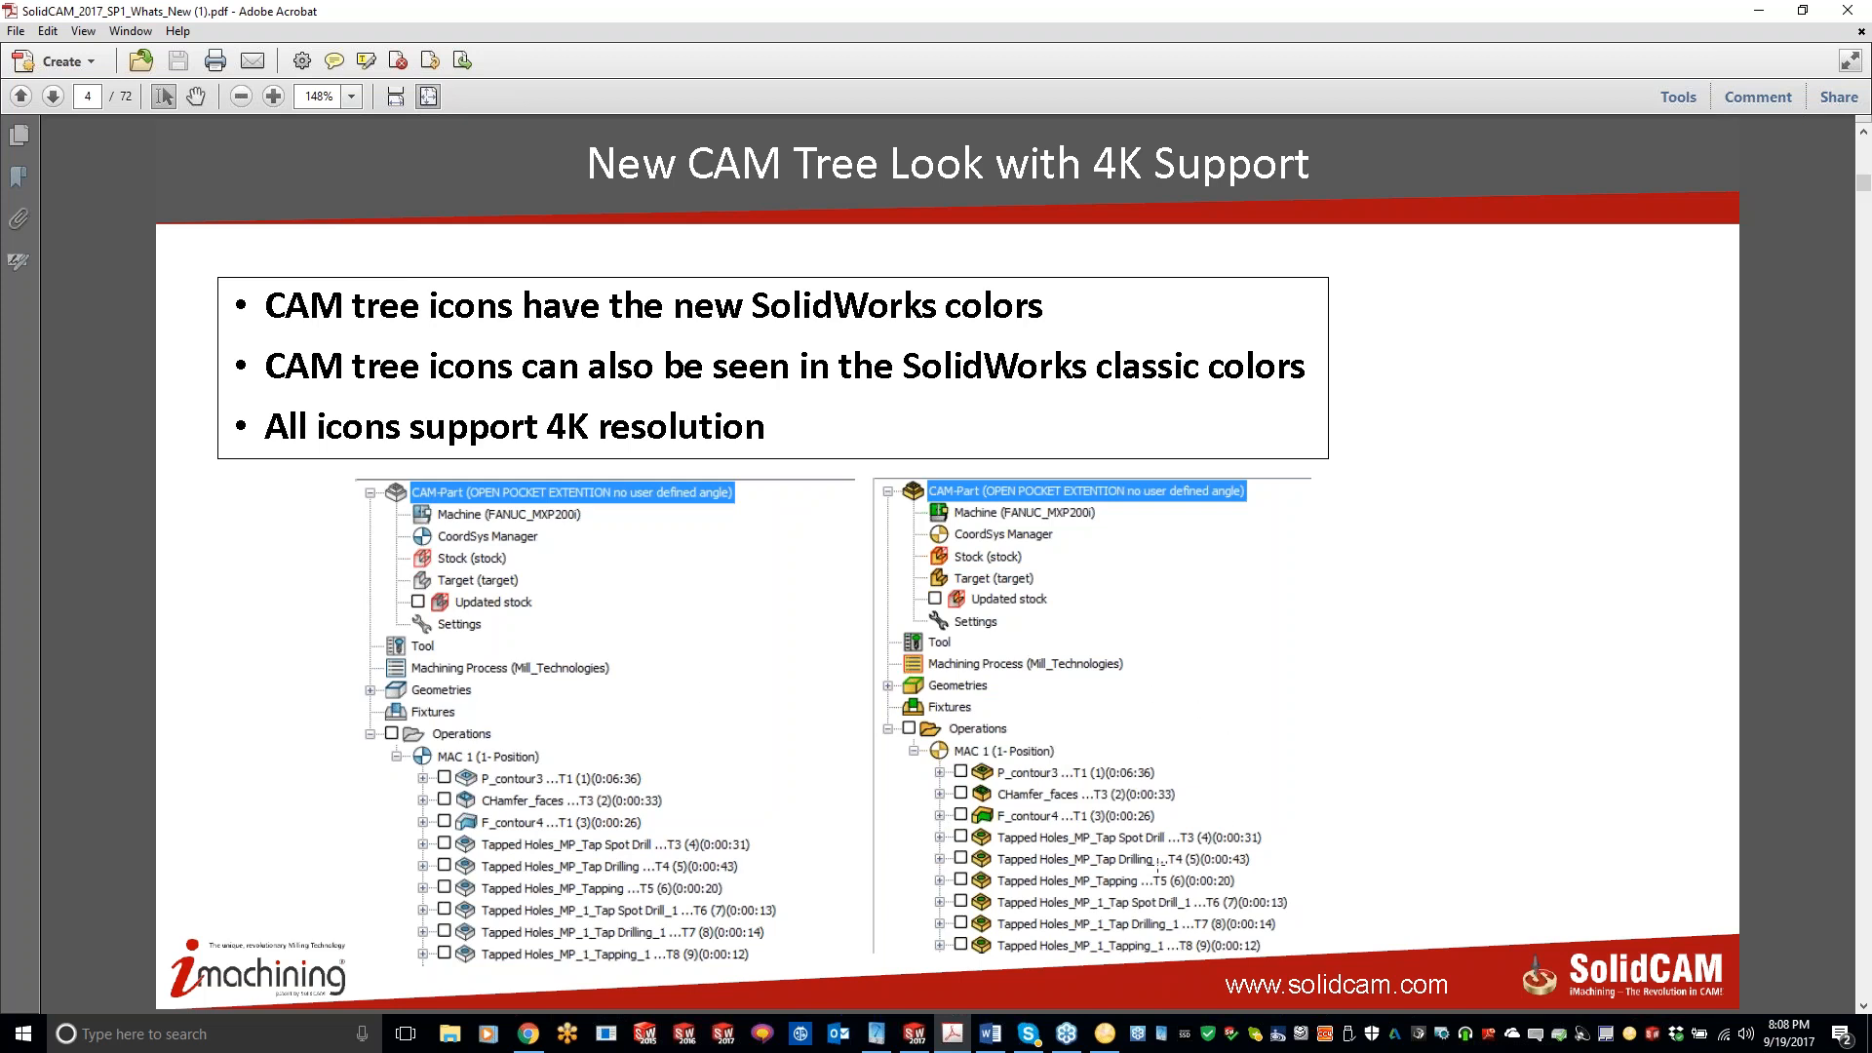
key("Page_Down")
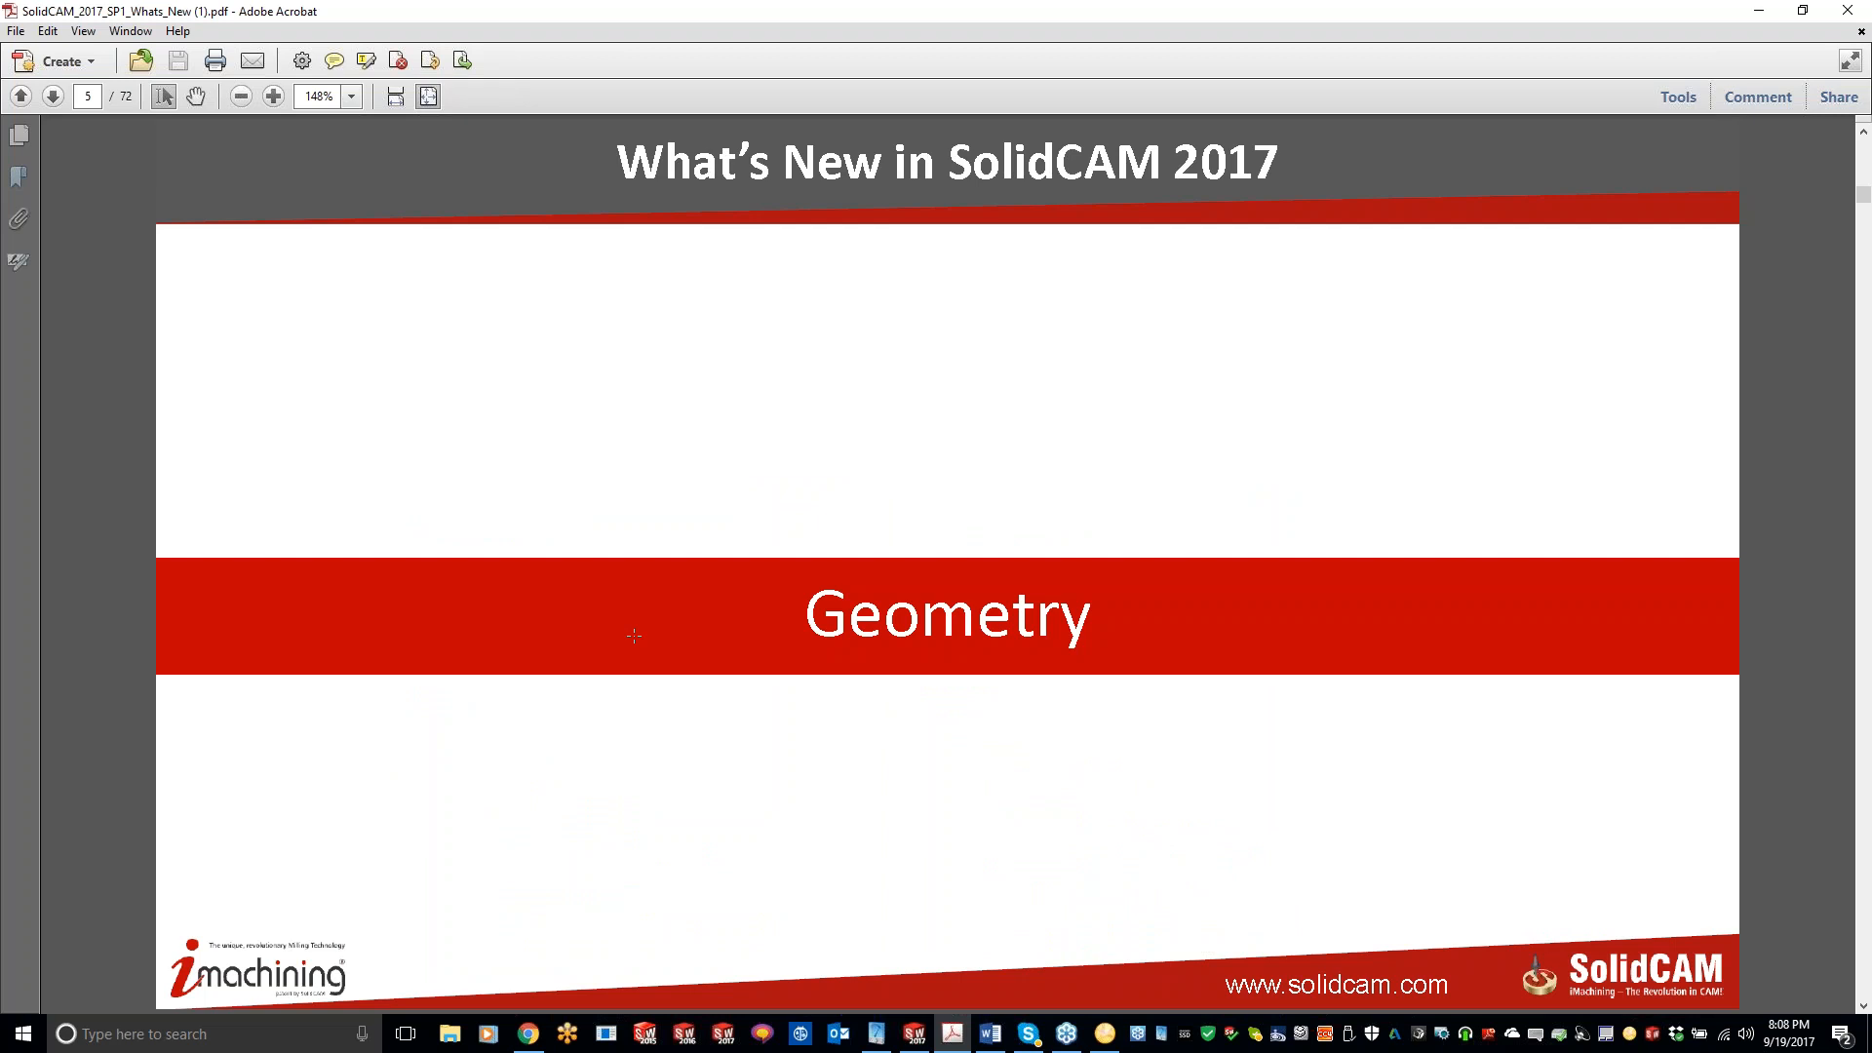
key("Page_Down")
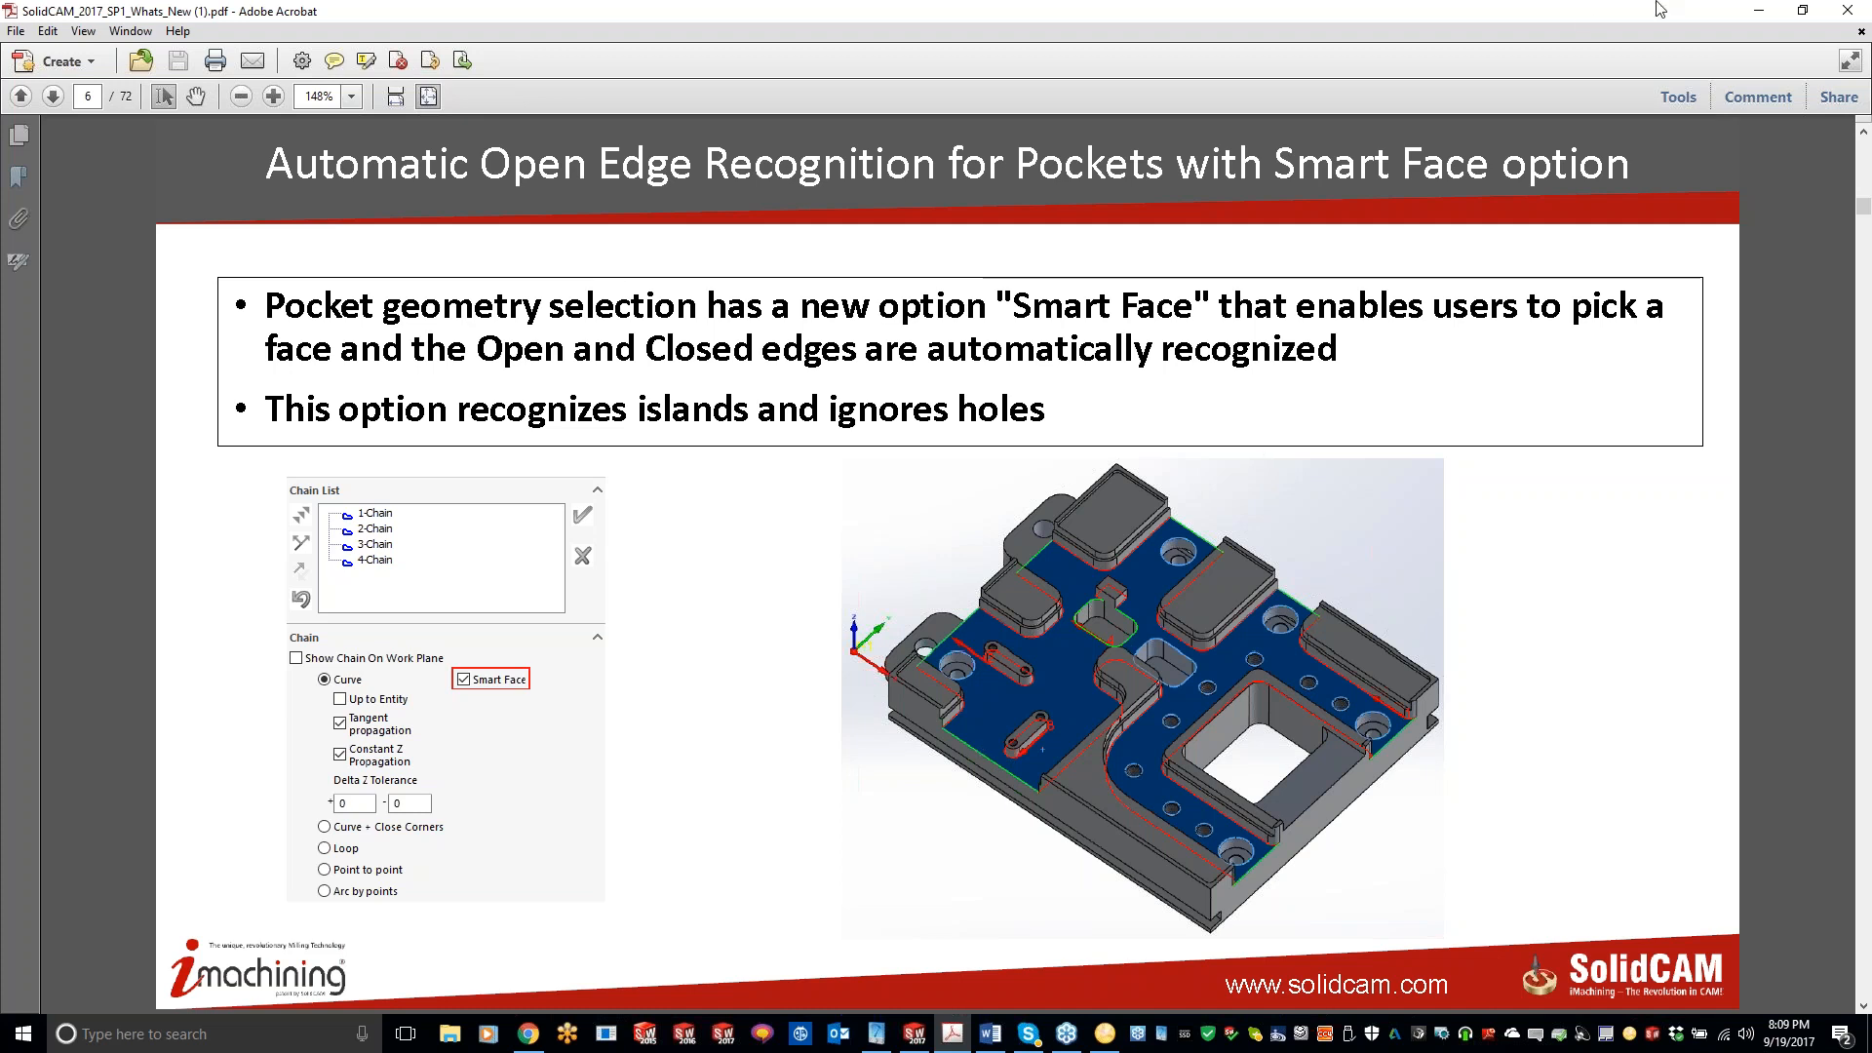
left_click(1759, 10)
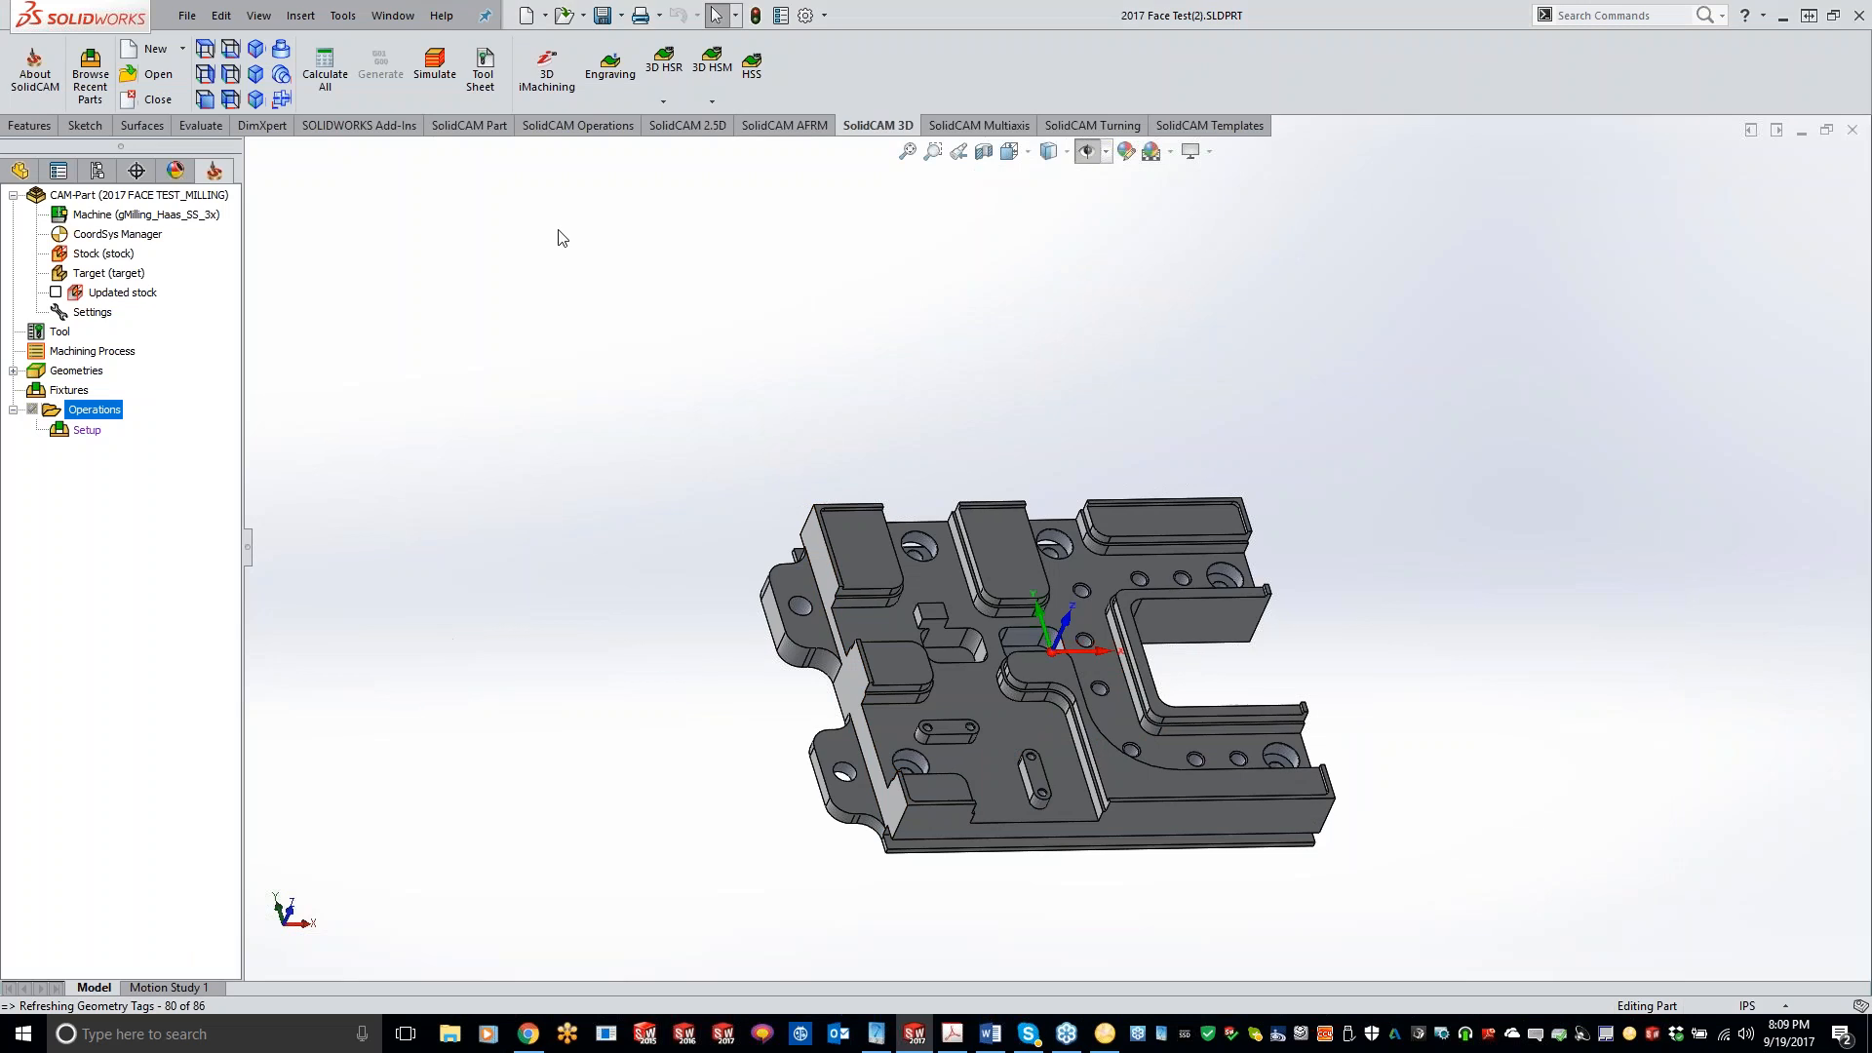
- Start a 2.5D pocket operation and define its geometry by picking the part's large pocket floor with Smart Face
left_click(673, 126)
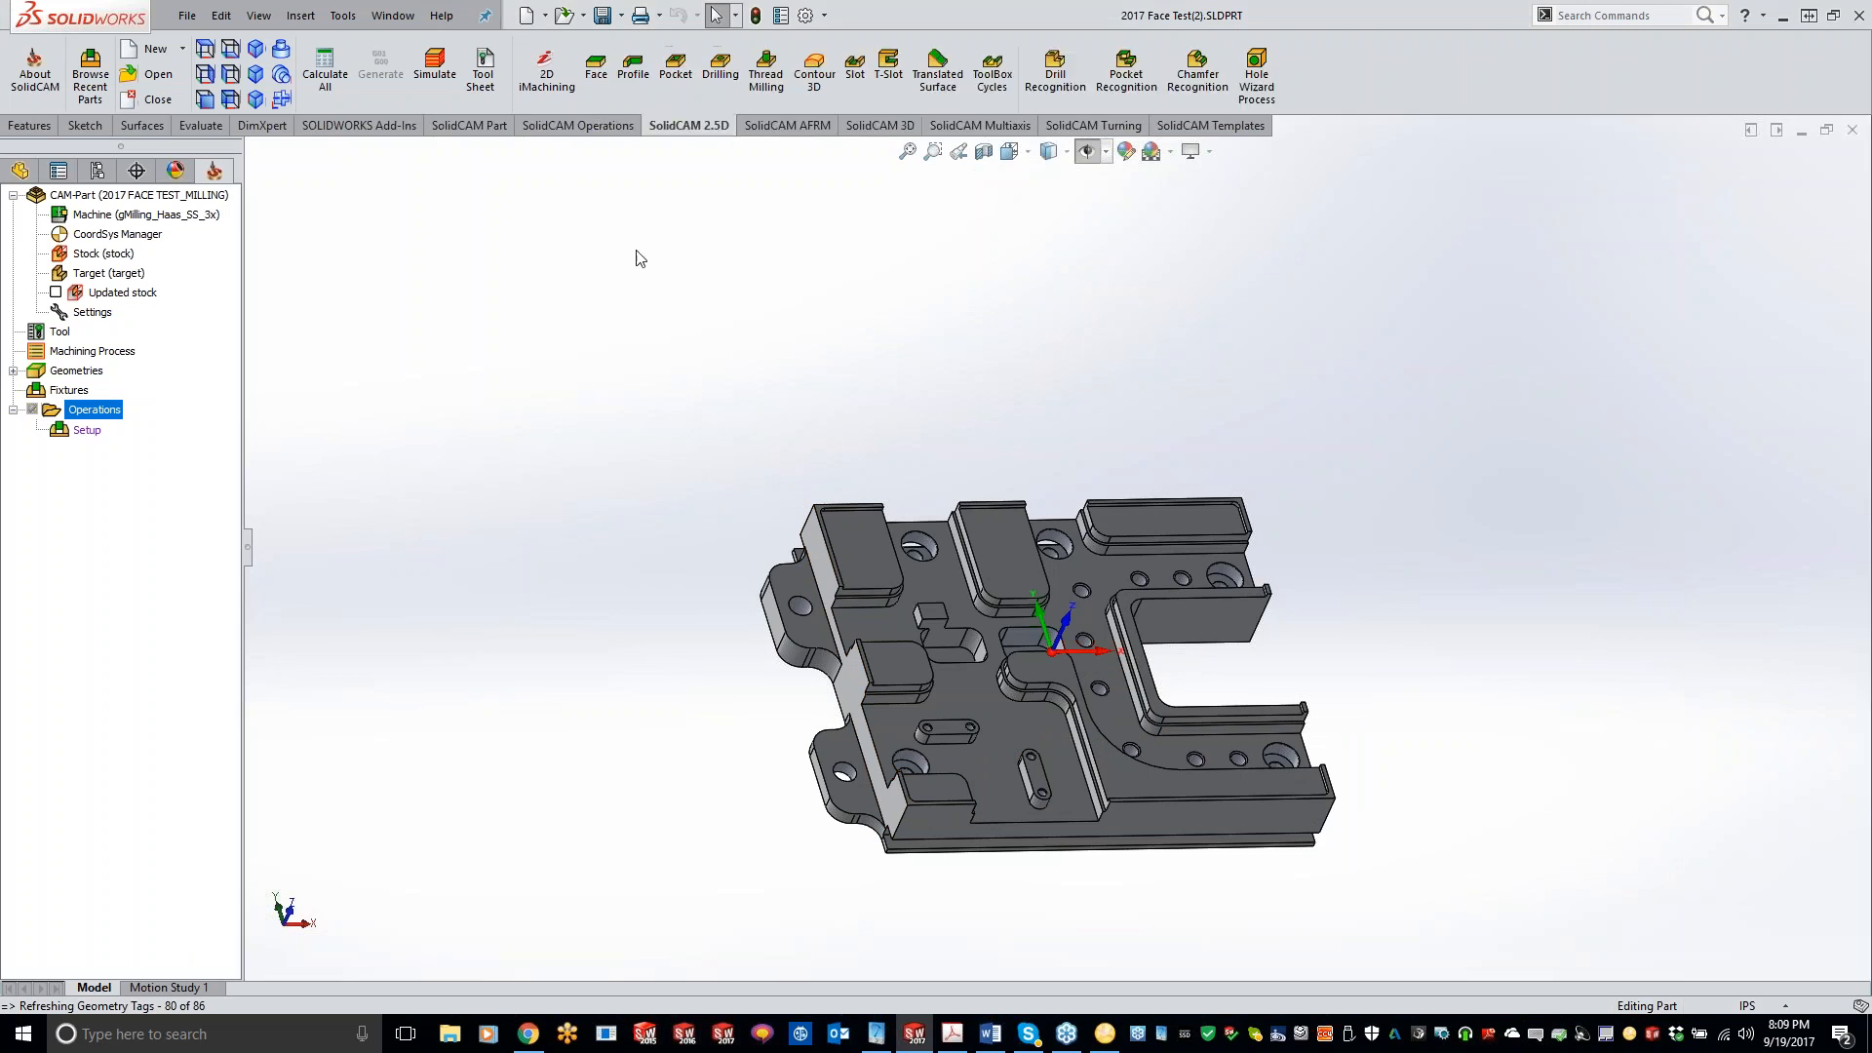
left_click(673, 73)
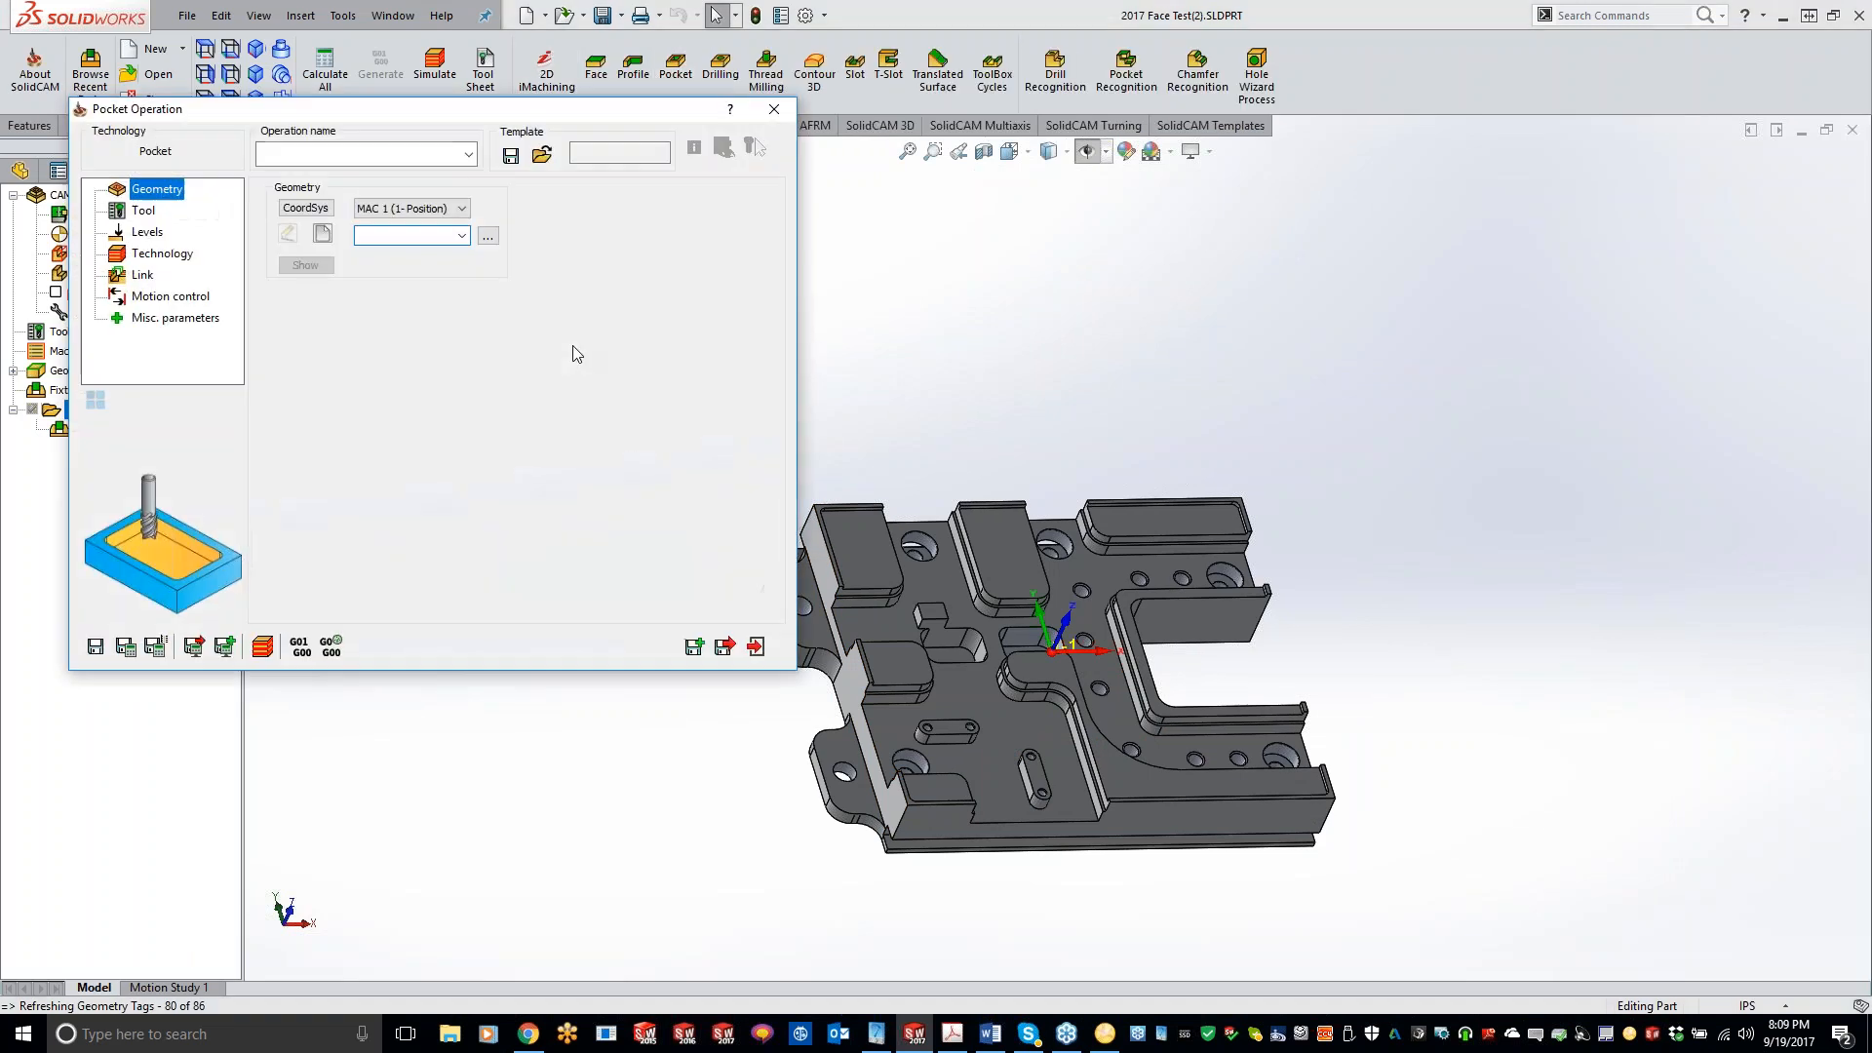
left_click(323, 234)
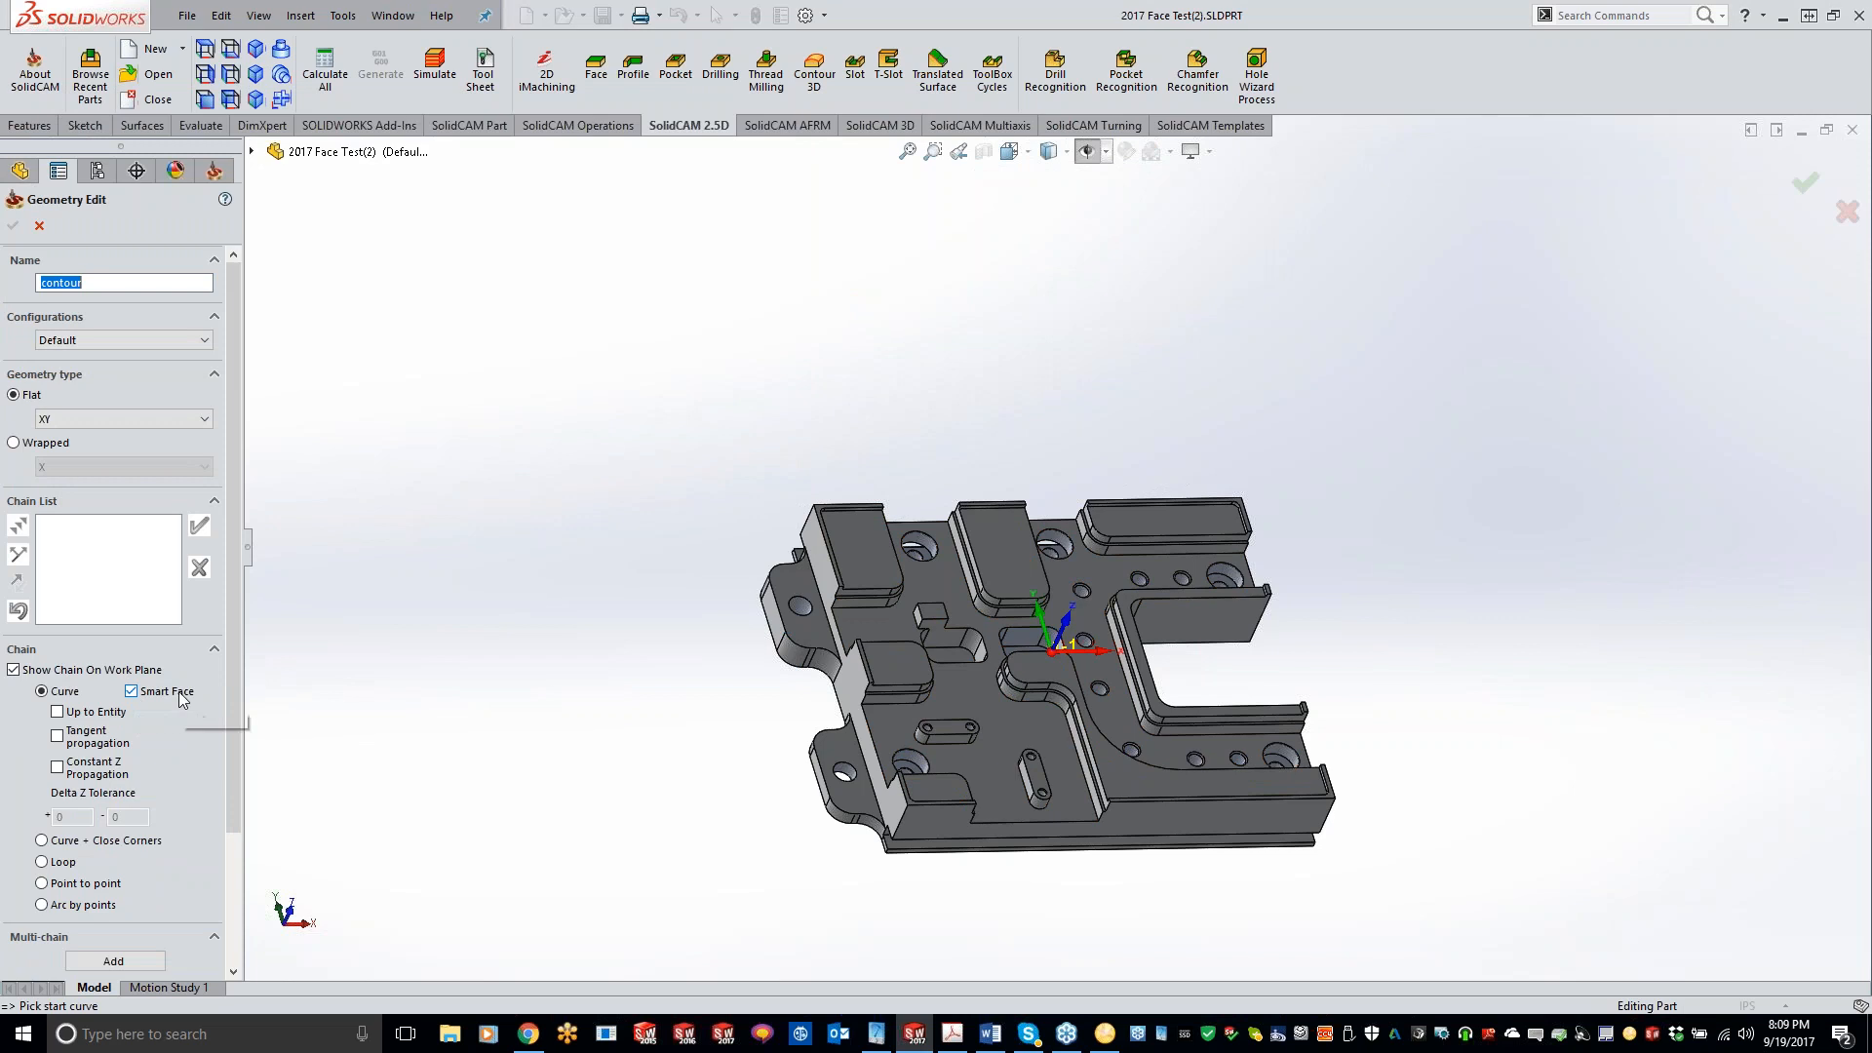
left_click(886, 624)
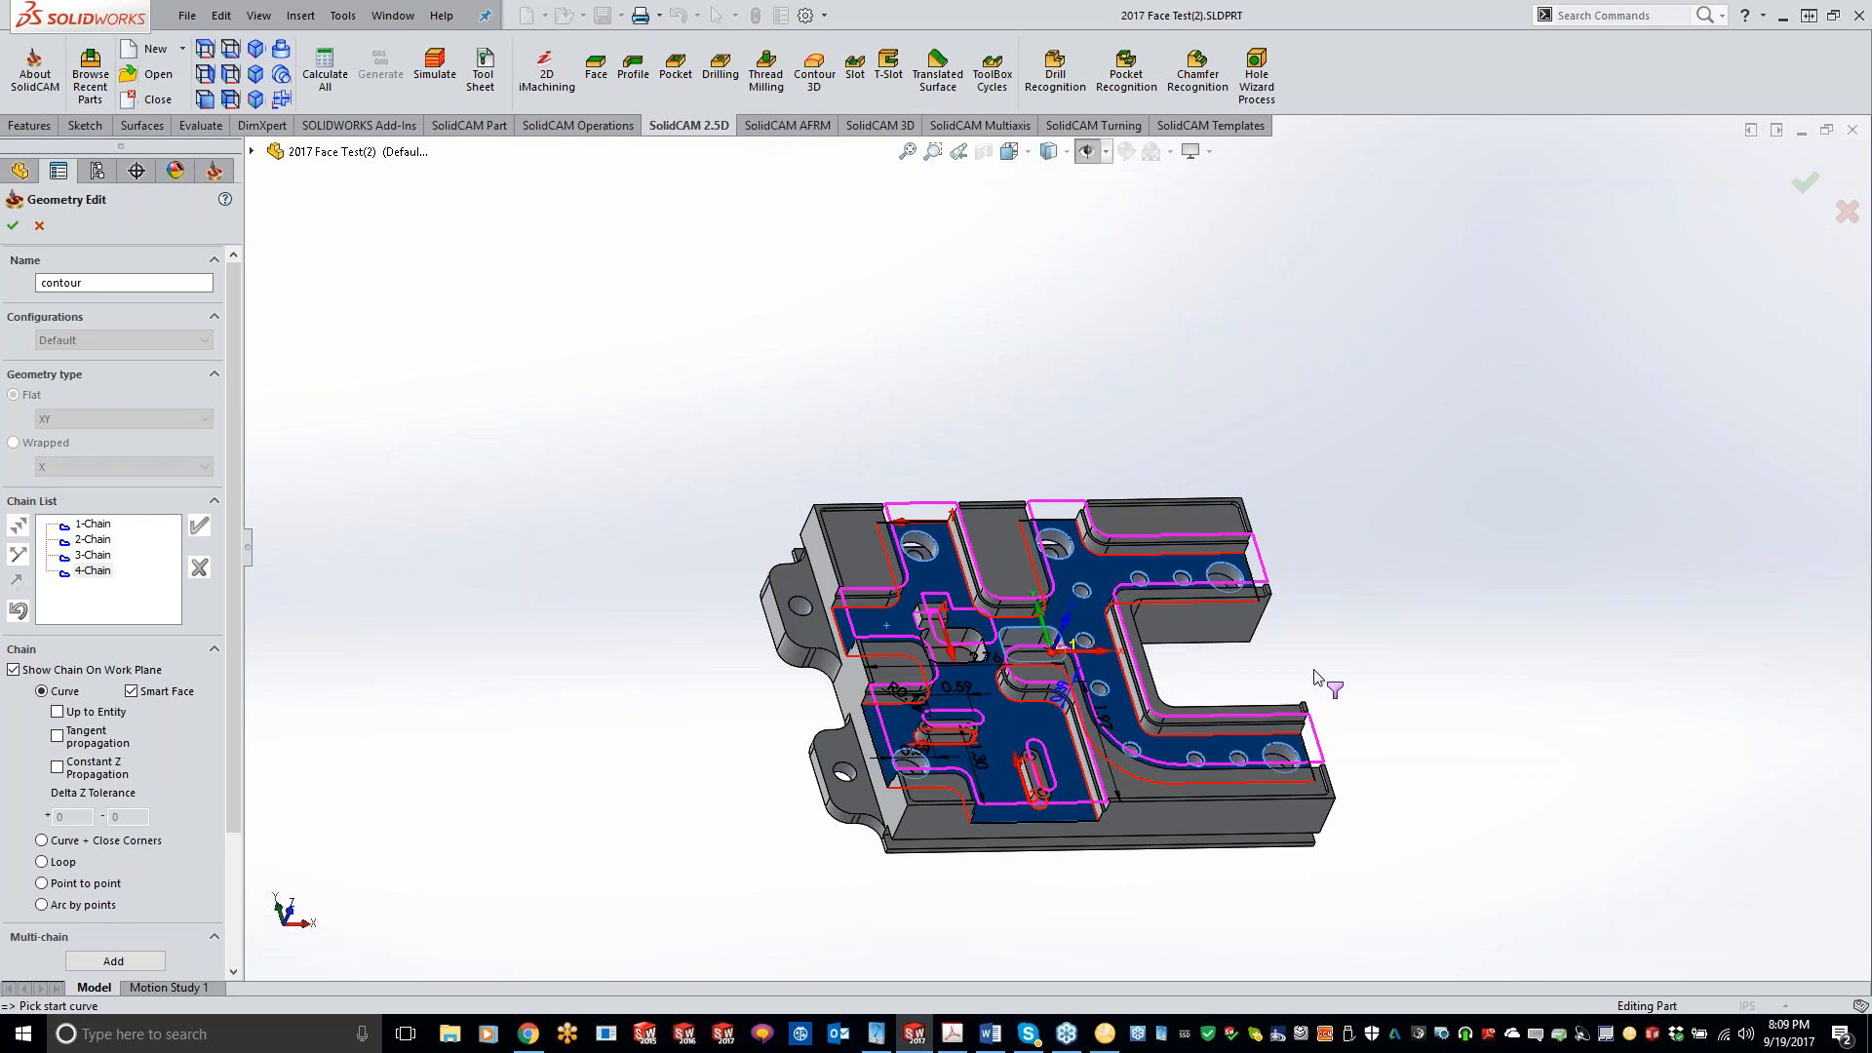
scroll(1287, 677, "down", 2)
middle_click_drag(733, 624, 722, 565)
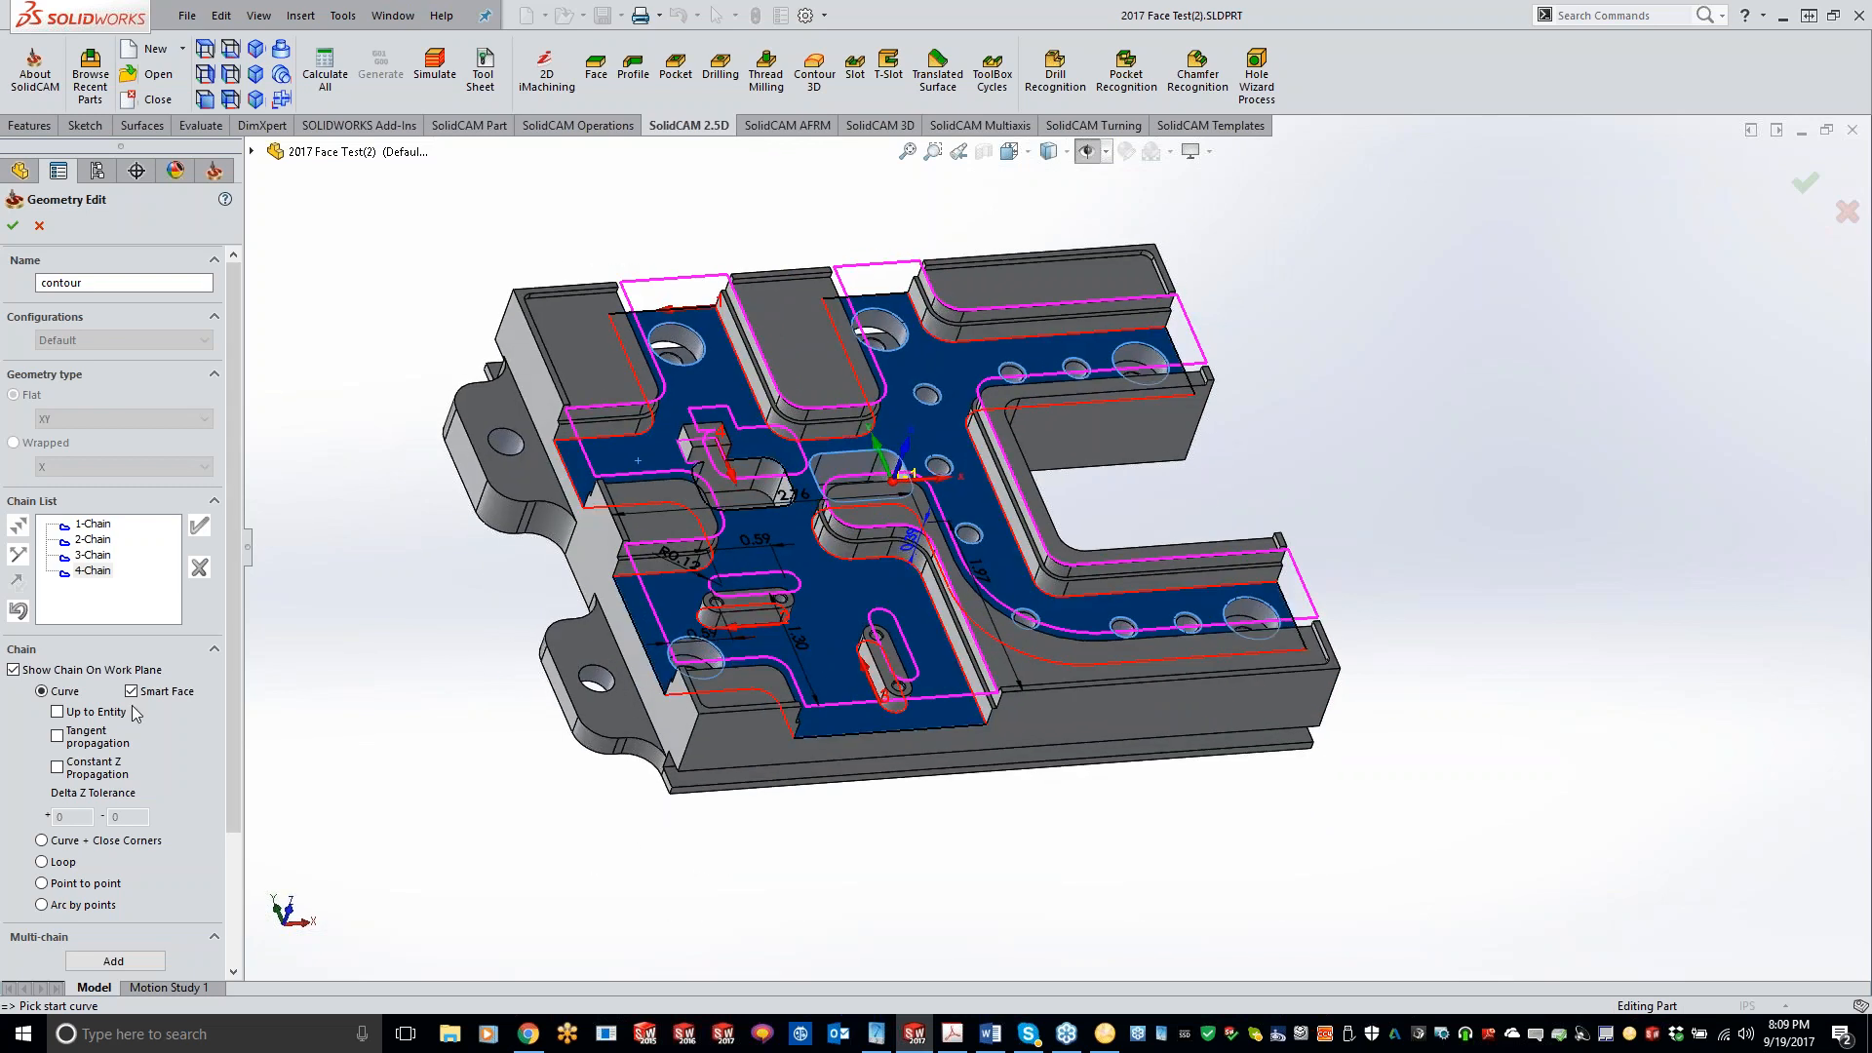
- Turn off Show Chain On Work Plane, examine the open and closed chains around the pocket floor, and discard the pocket operation
left_click(14, 669)
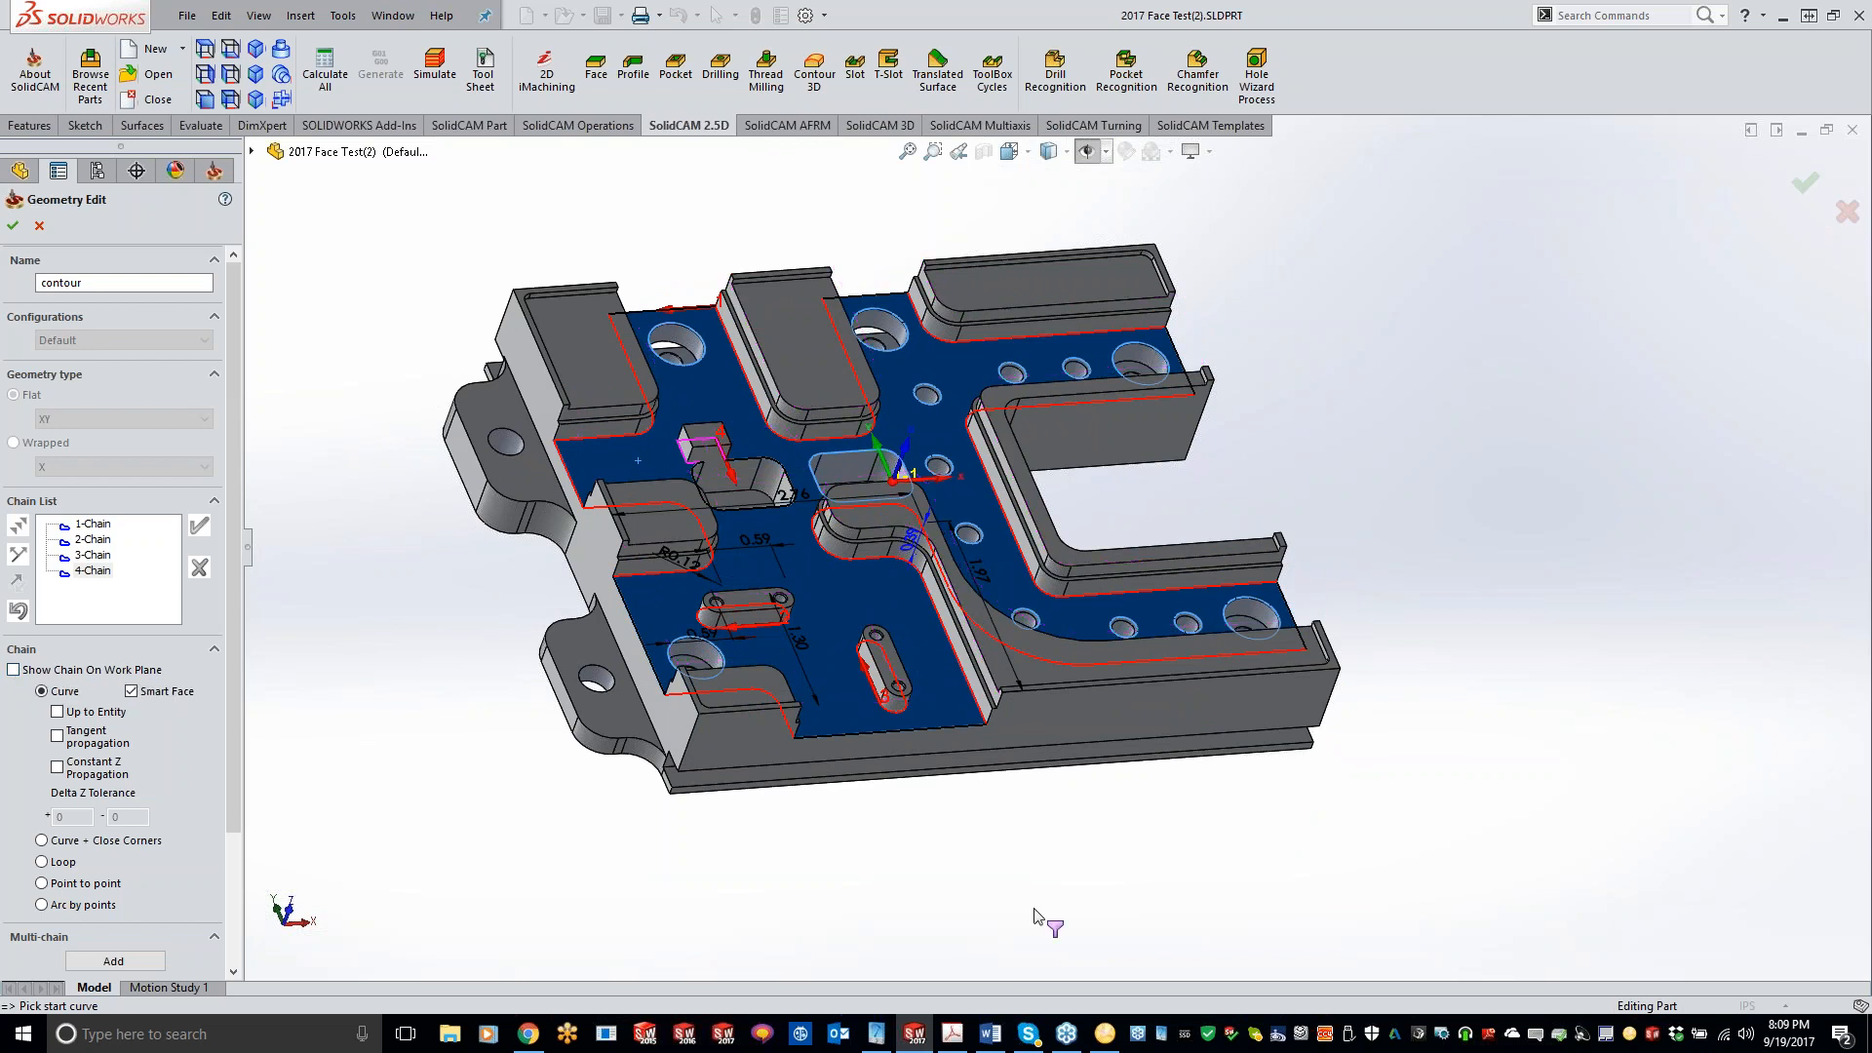
scroll(1033, 766, "down", 3)
scroll(1033, 766, "down", 2)
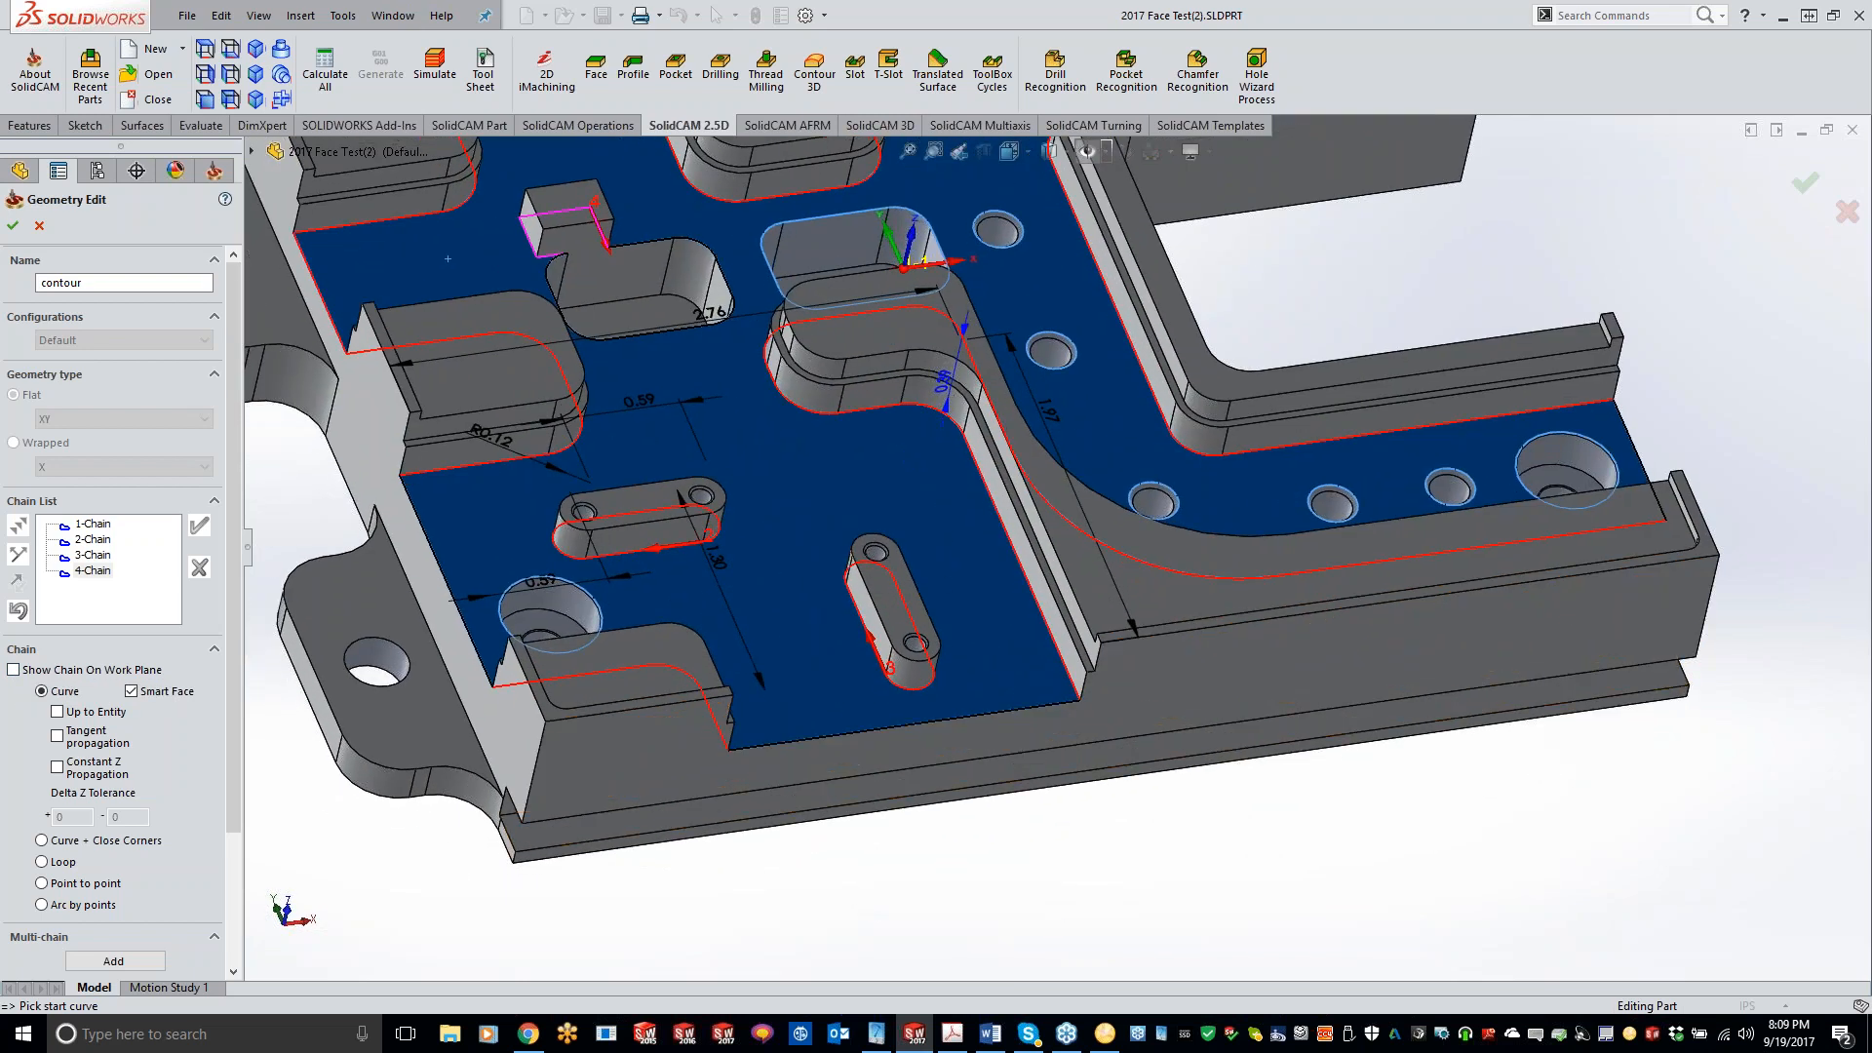
middle_click_drag(656, 496, 744, 517, "ctrl")
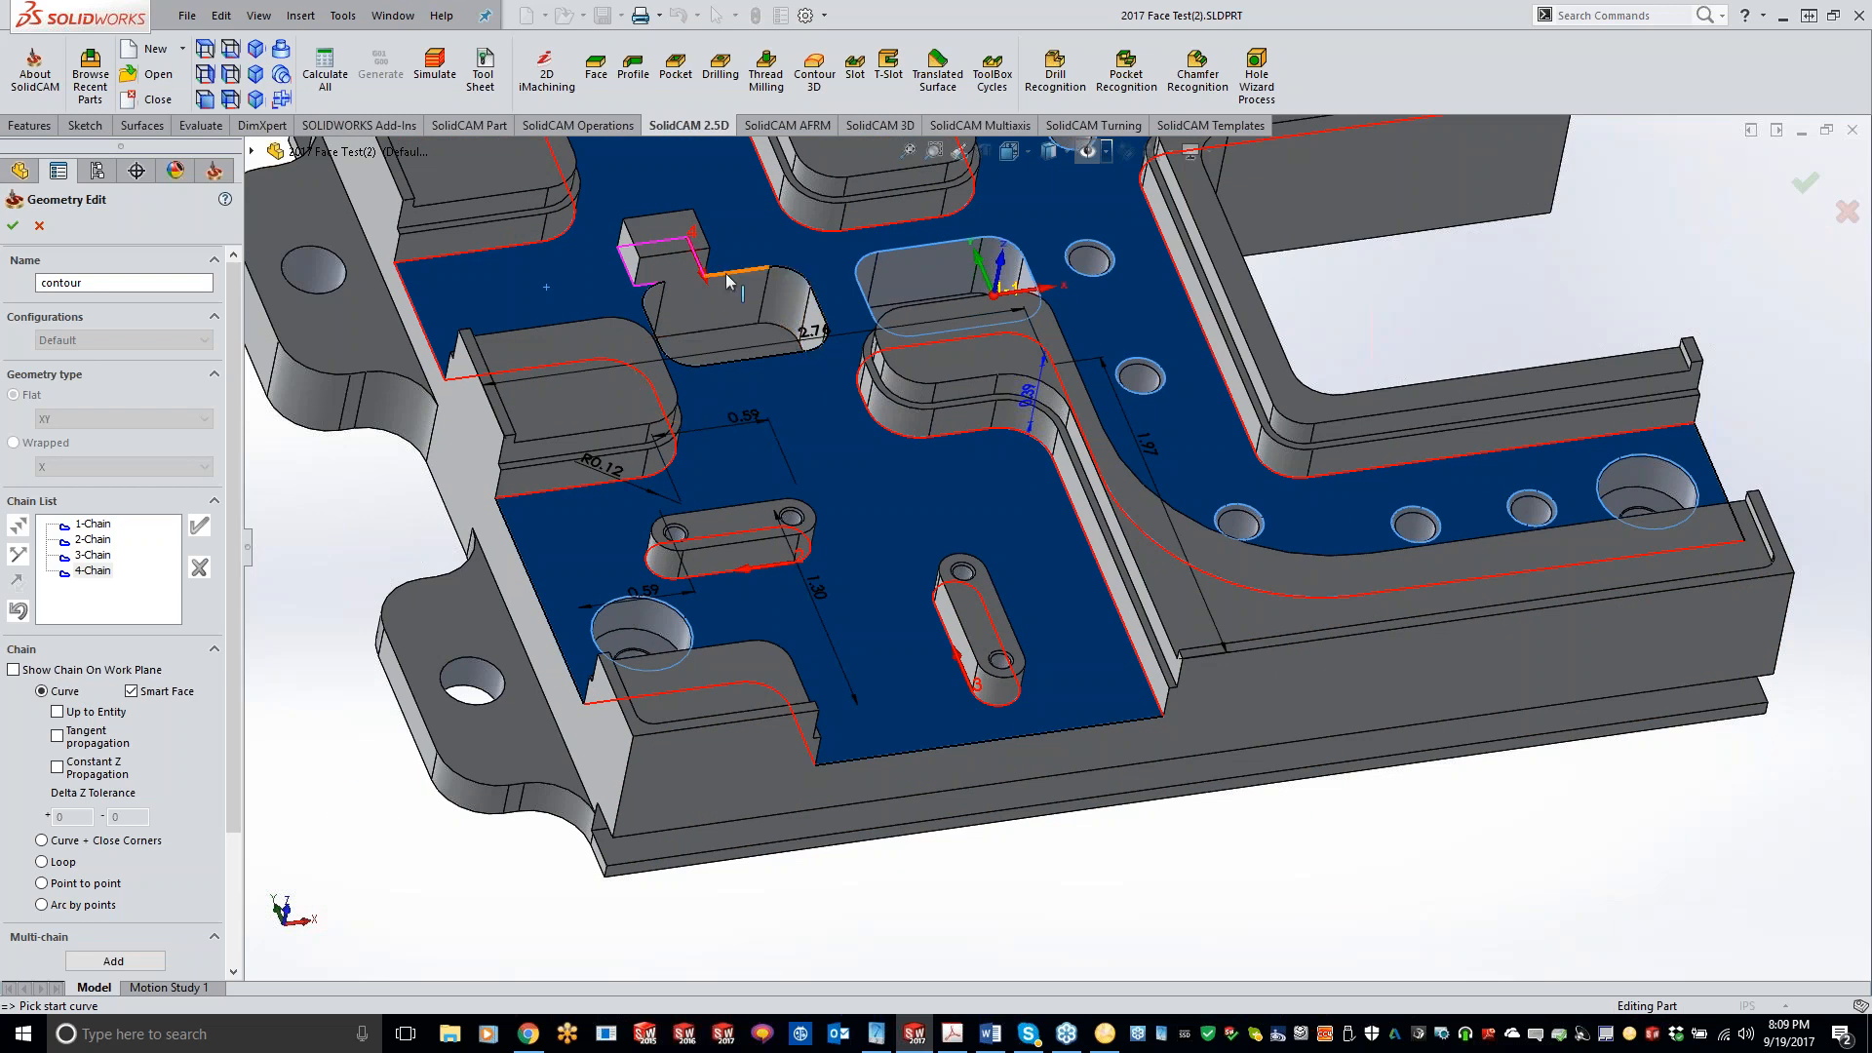
middle_click_drag(1043, 341, 1041, 400)
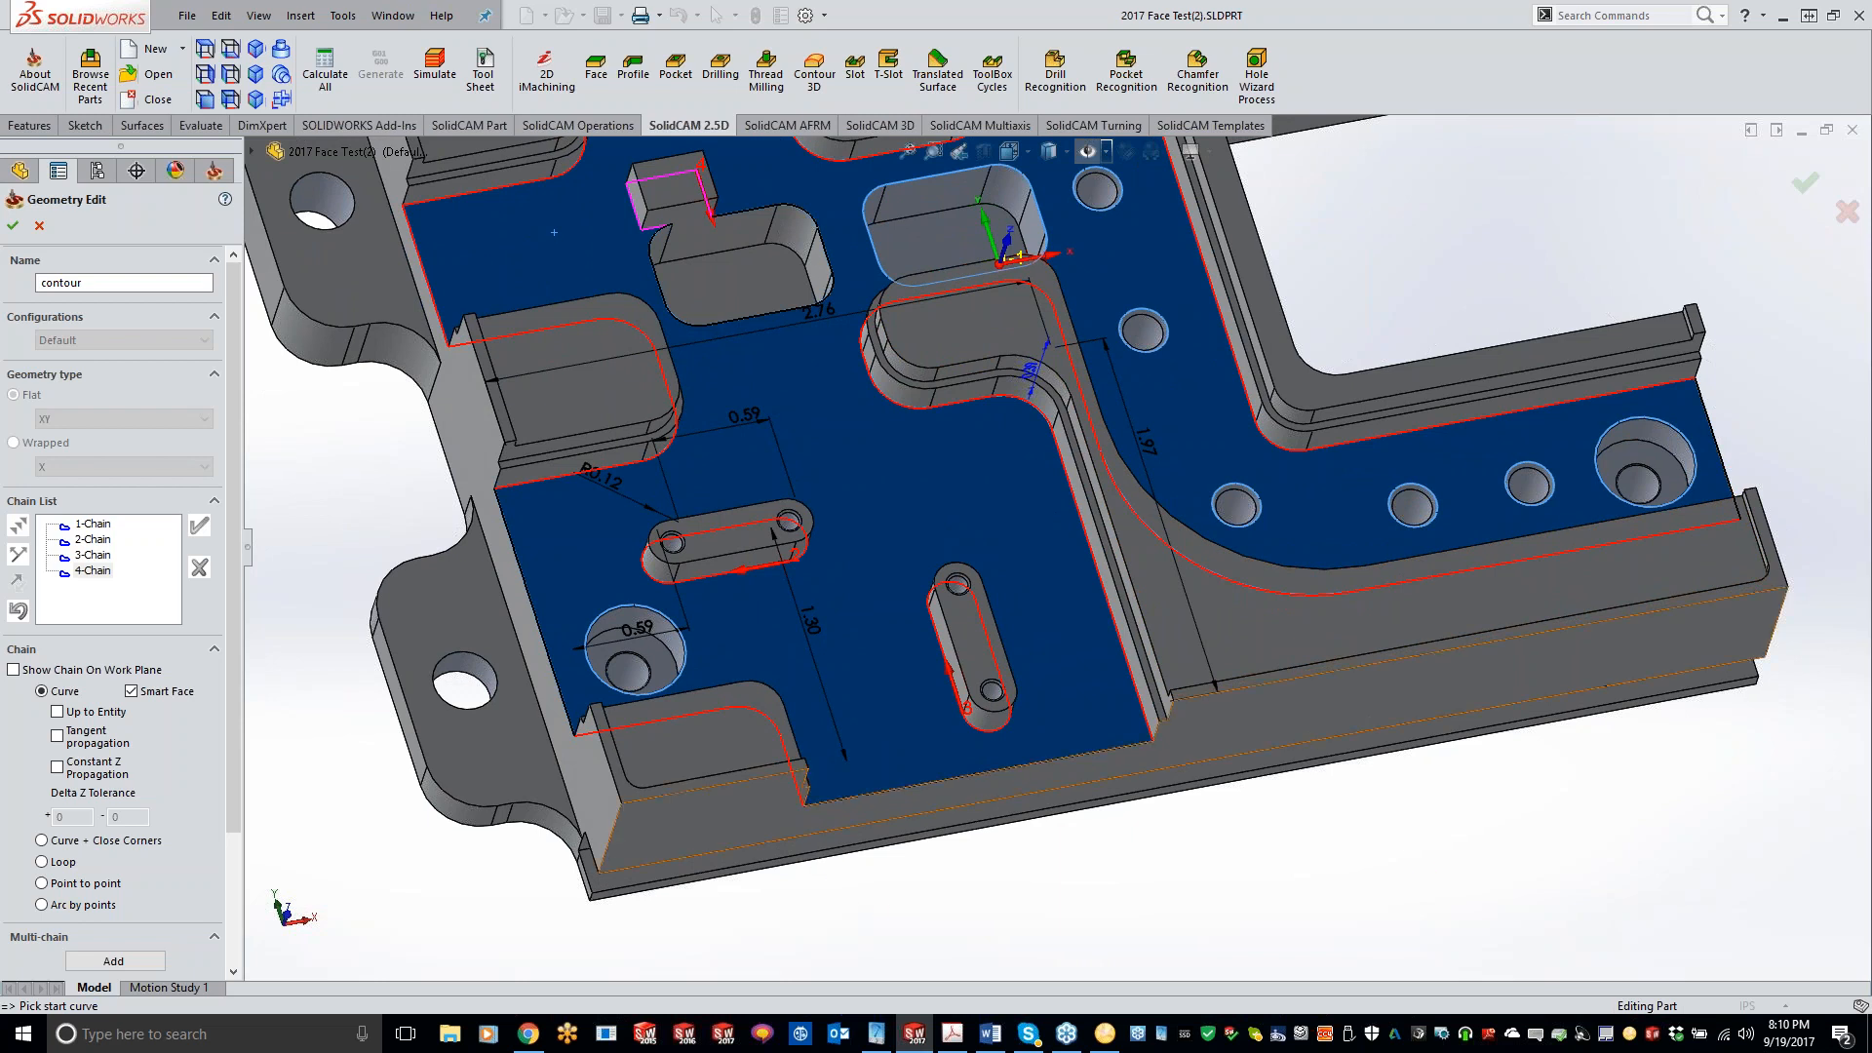
middle_click_drag(438, 429, 455, 405)
scroll(456, 406, "up", 3)
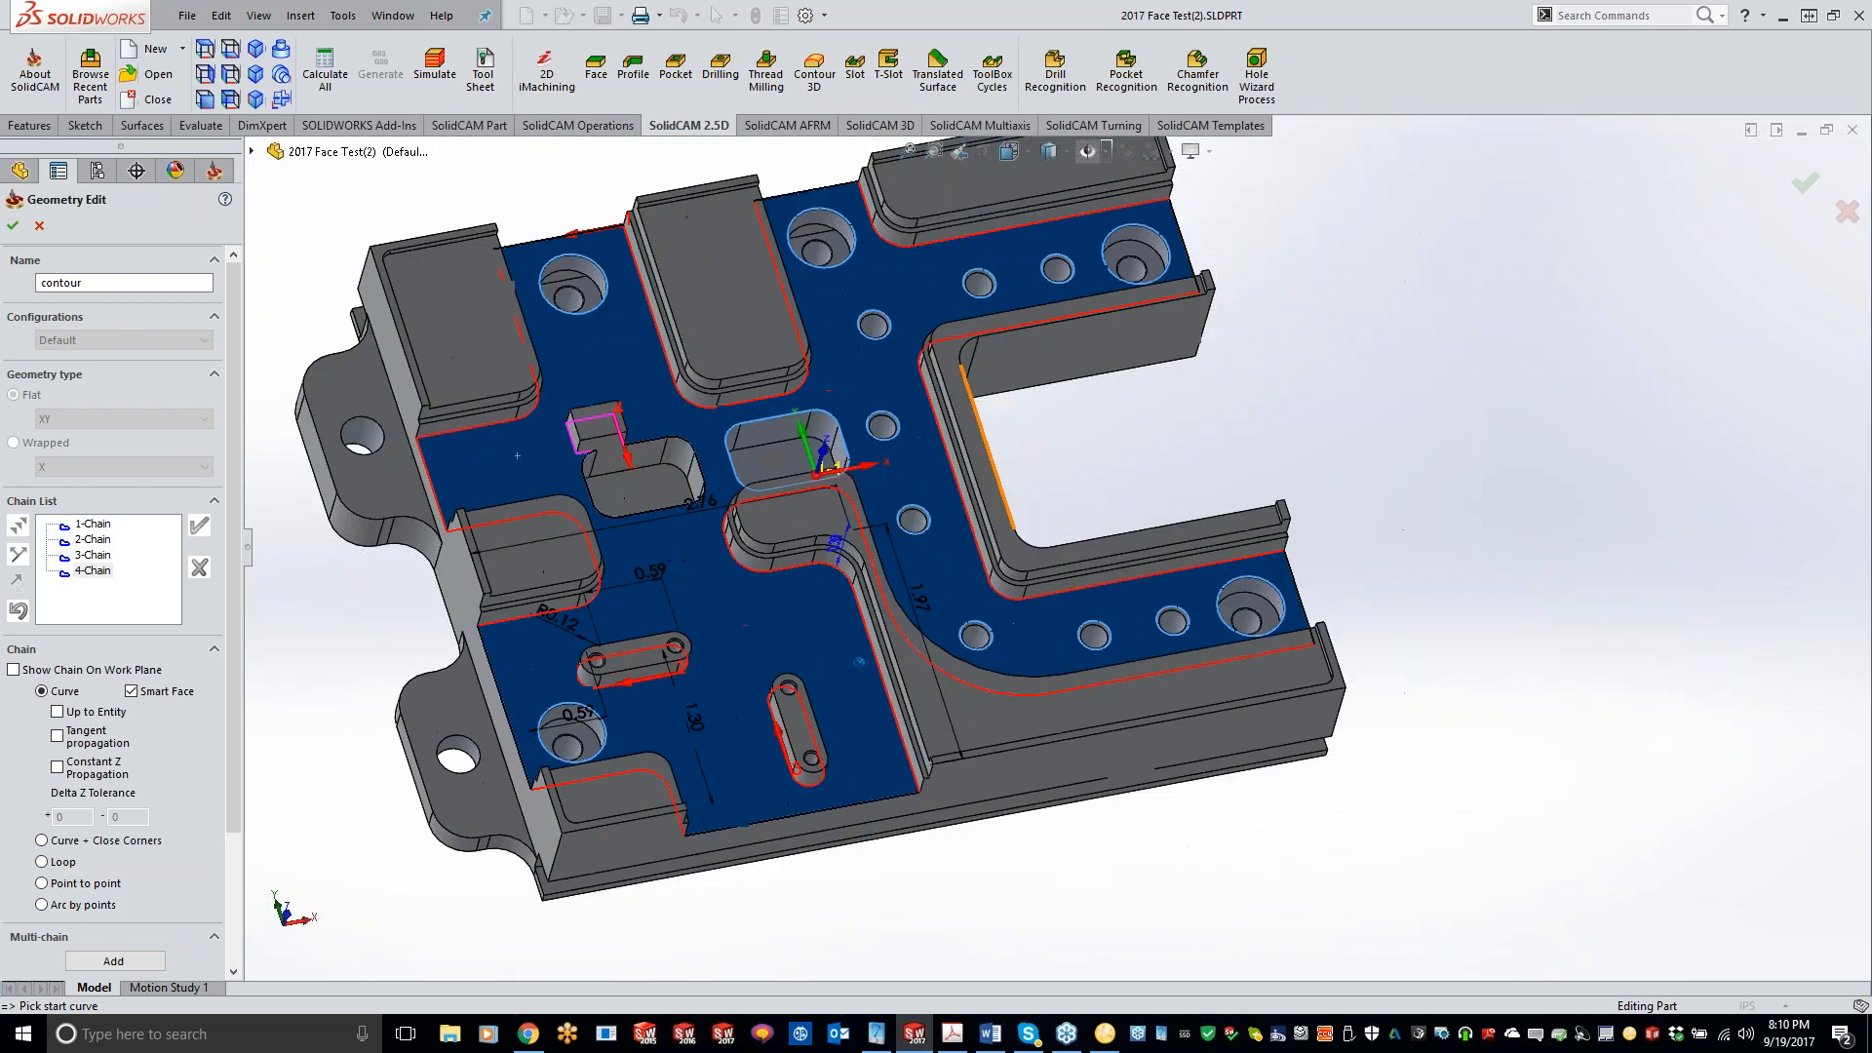
middle_click_drag(820, 706, 823, 720)
middle_click_drag(956, 458, 1006, 409)
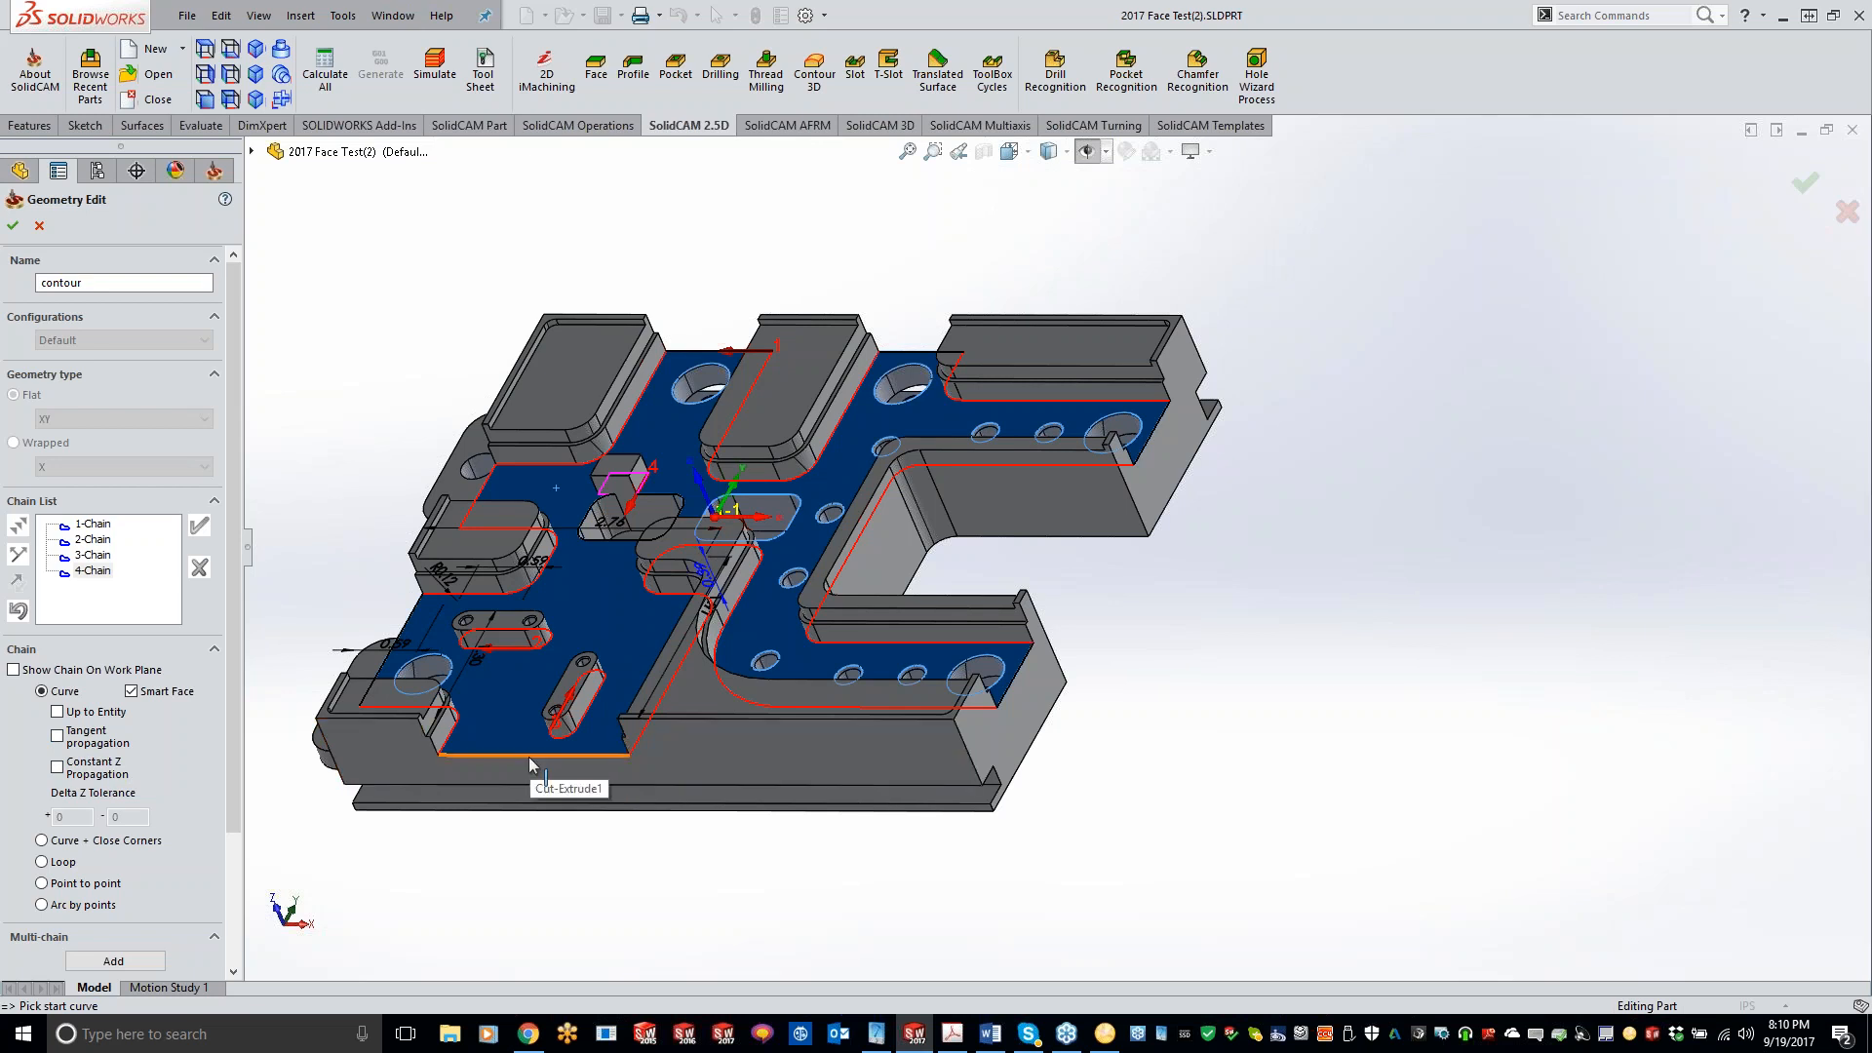
left_click(39, 226)
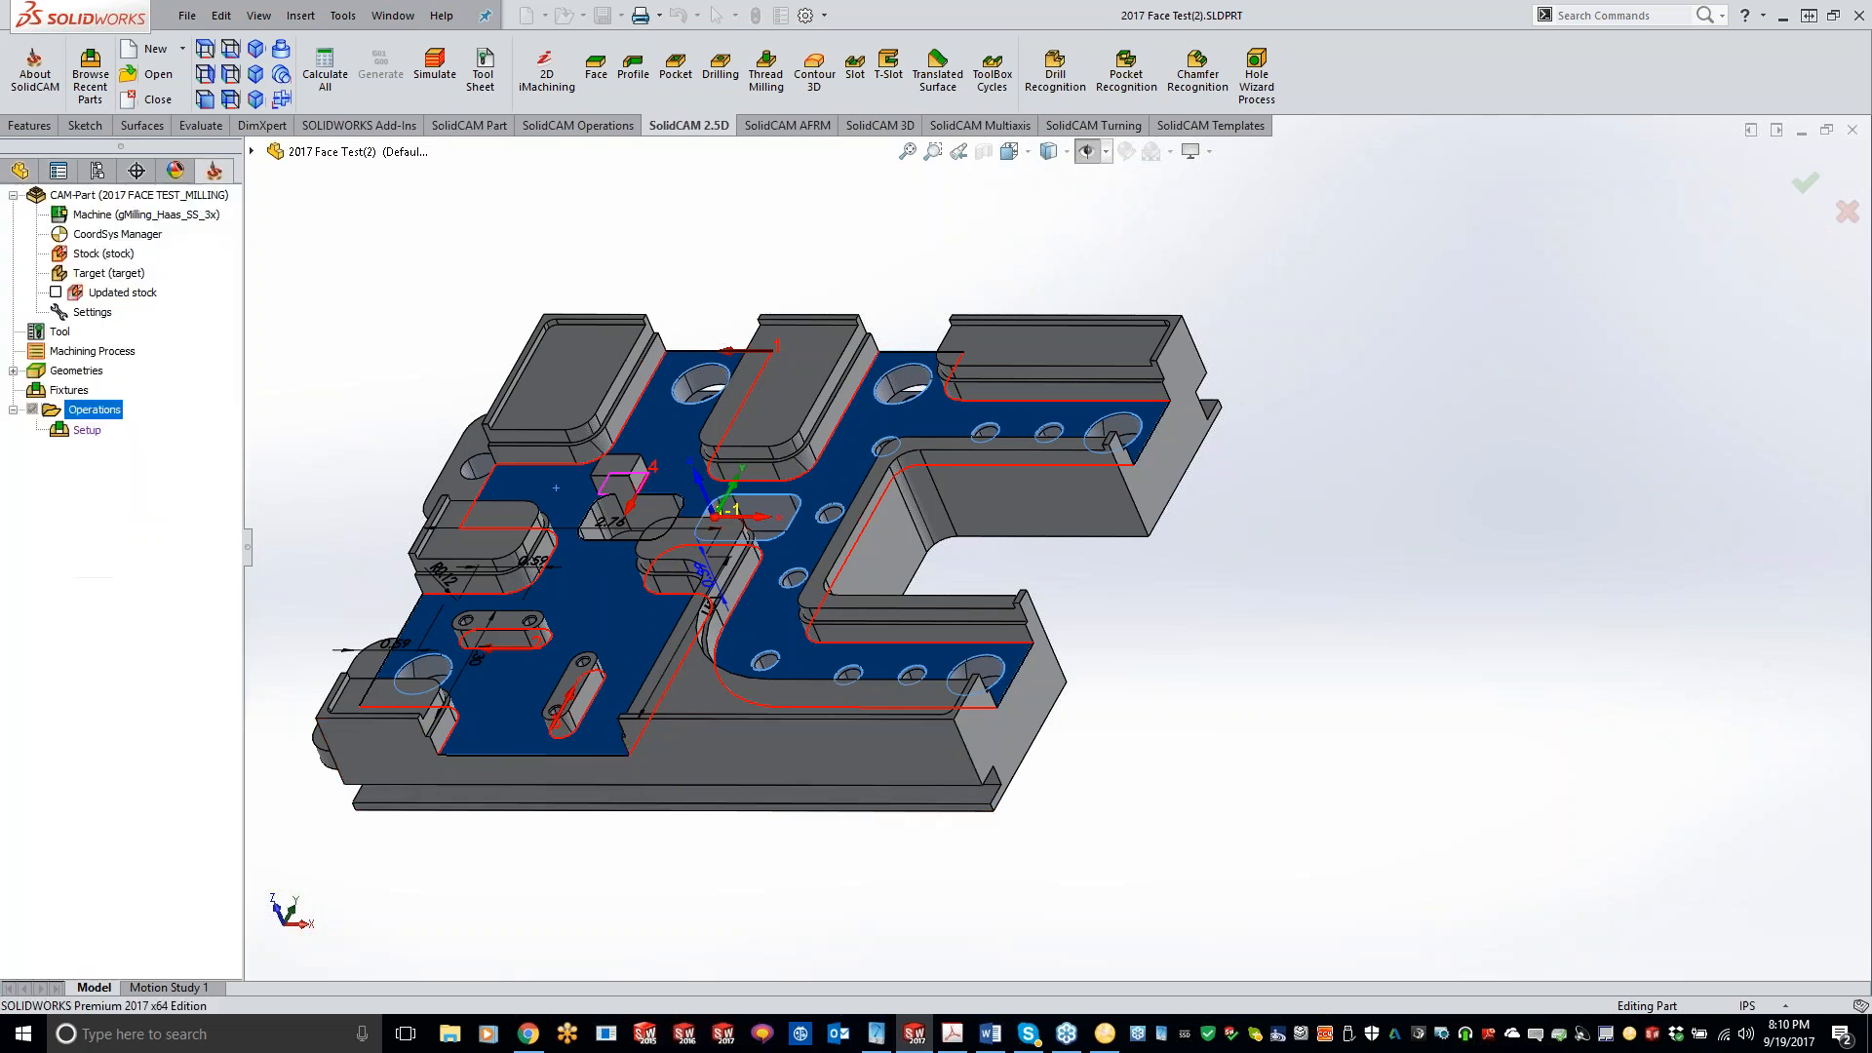
left_click(774, 108)
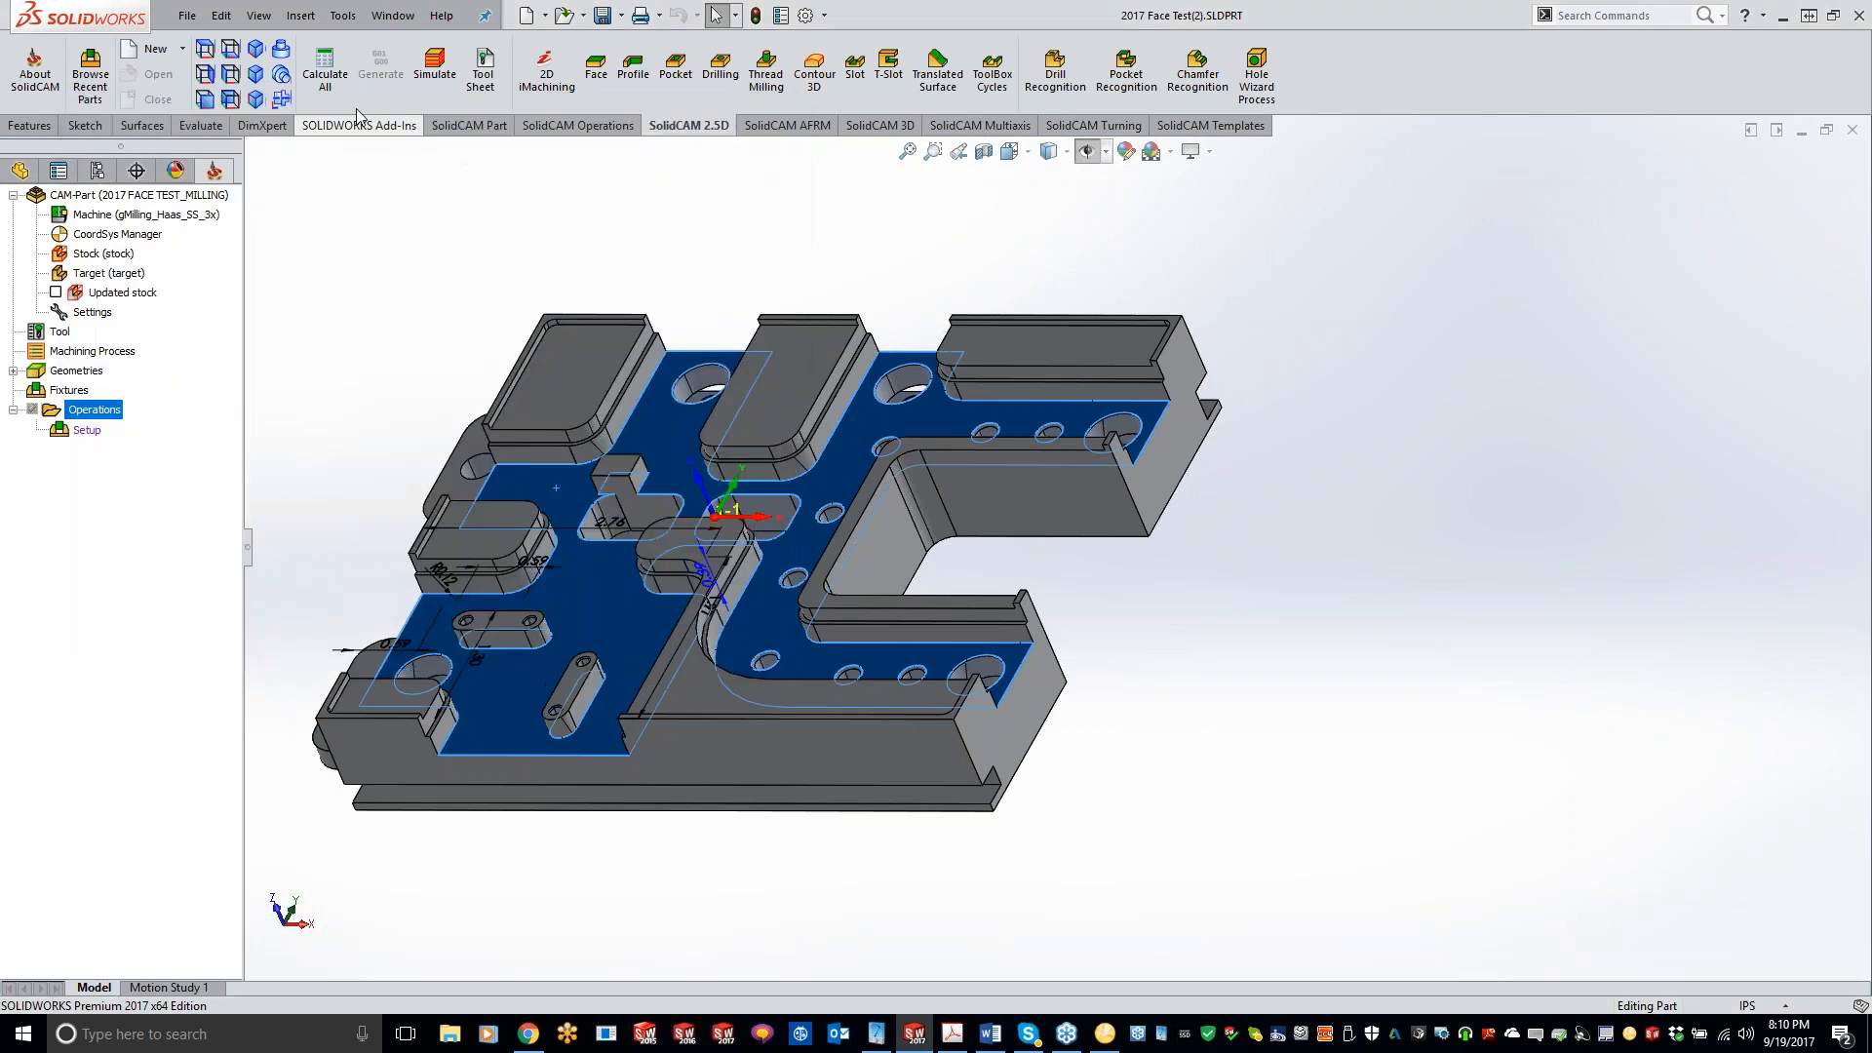
- Turn off Show Chain On Work Plane in SolidCAM's default geometry settings and clear the floor face selection
left_click(342, 15)
mouse_move(394, 93)
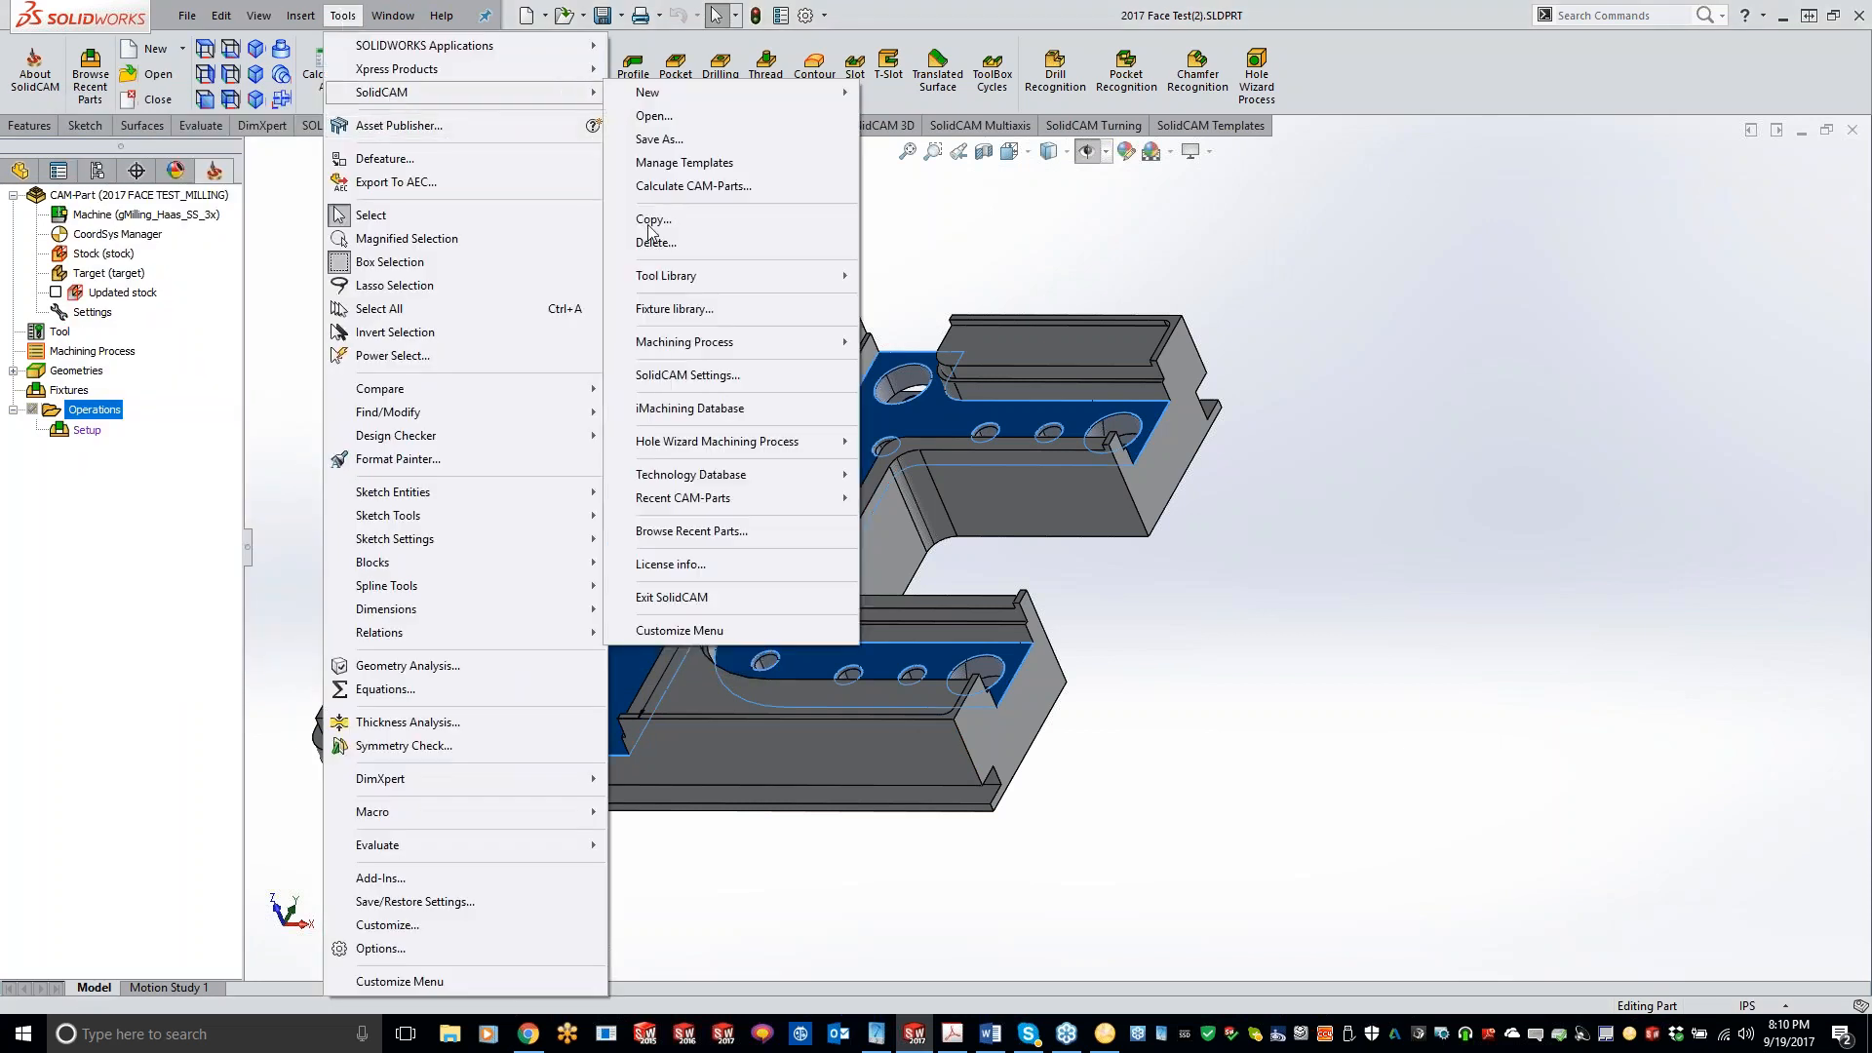
left_click(700, 380)
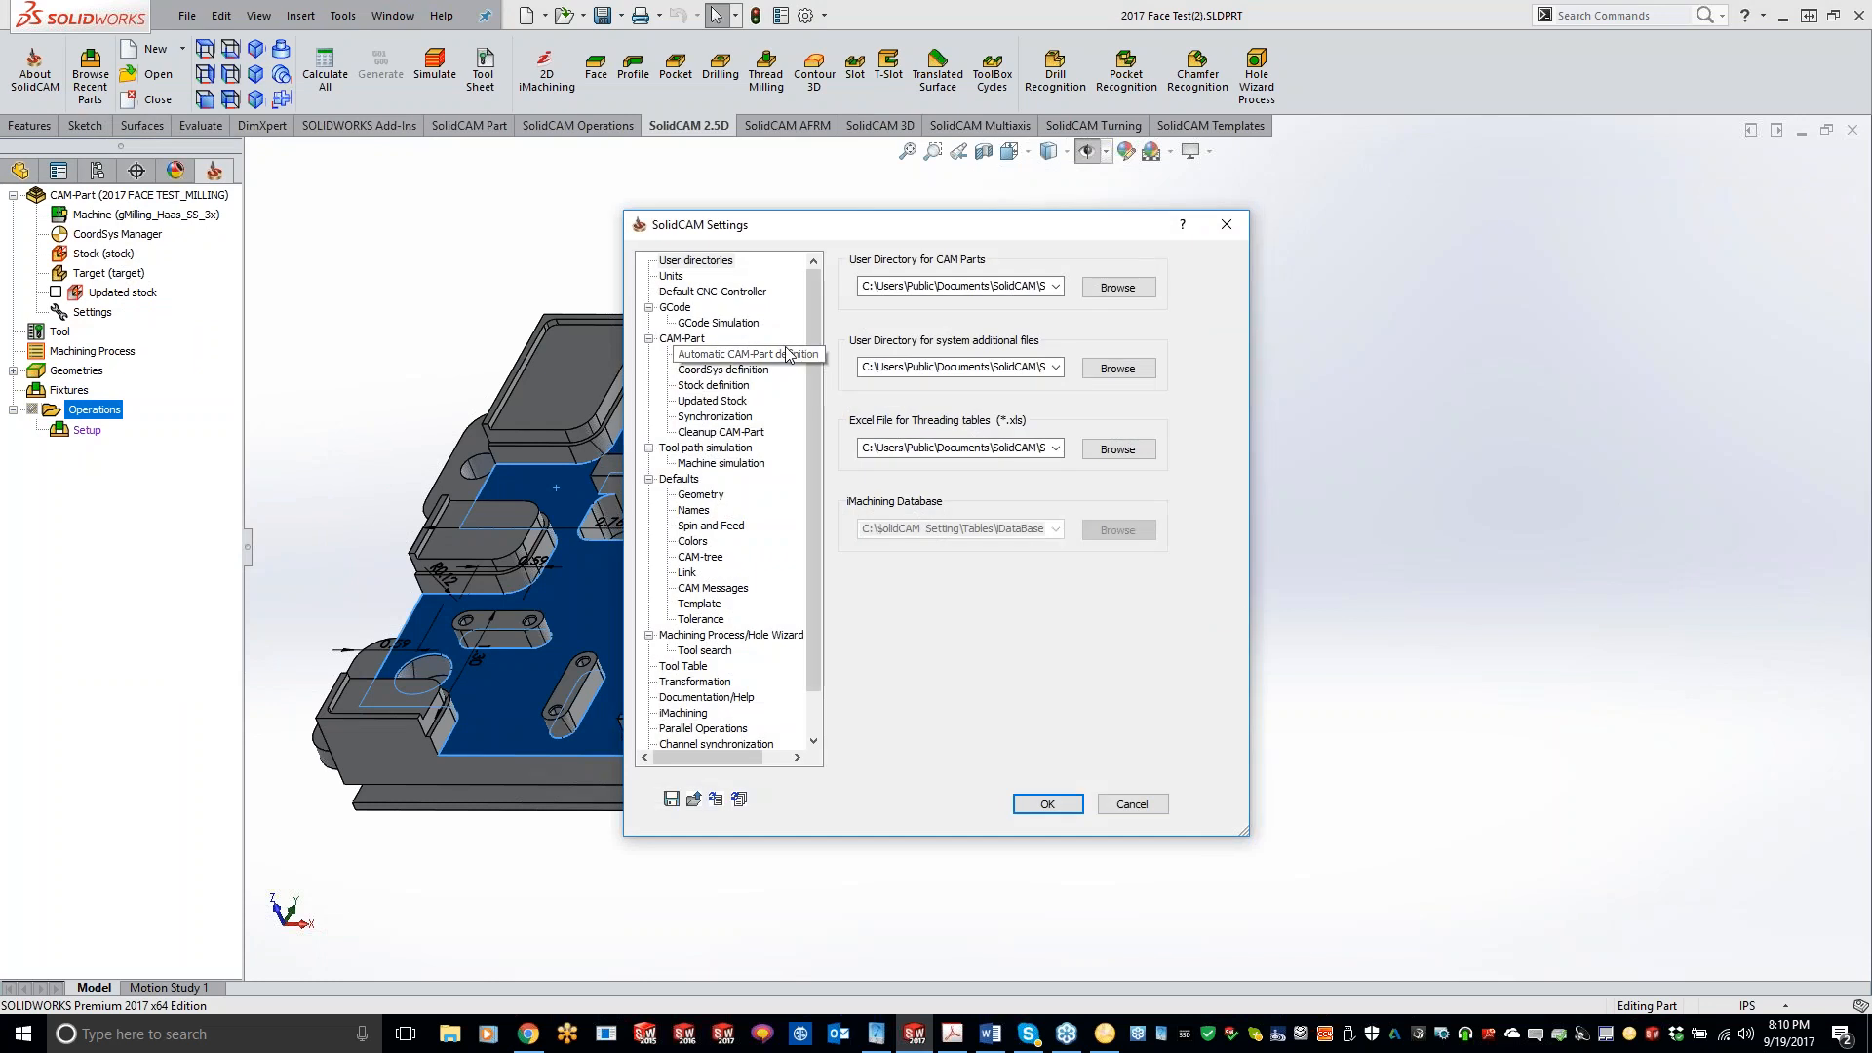
left_click(709, 498)
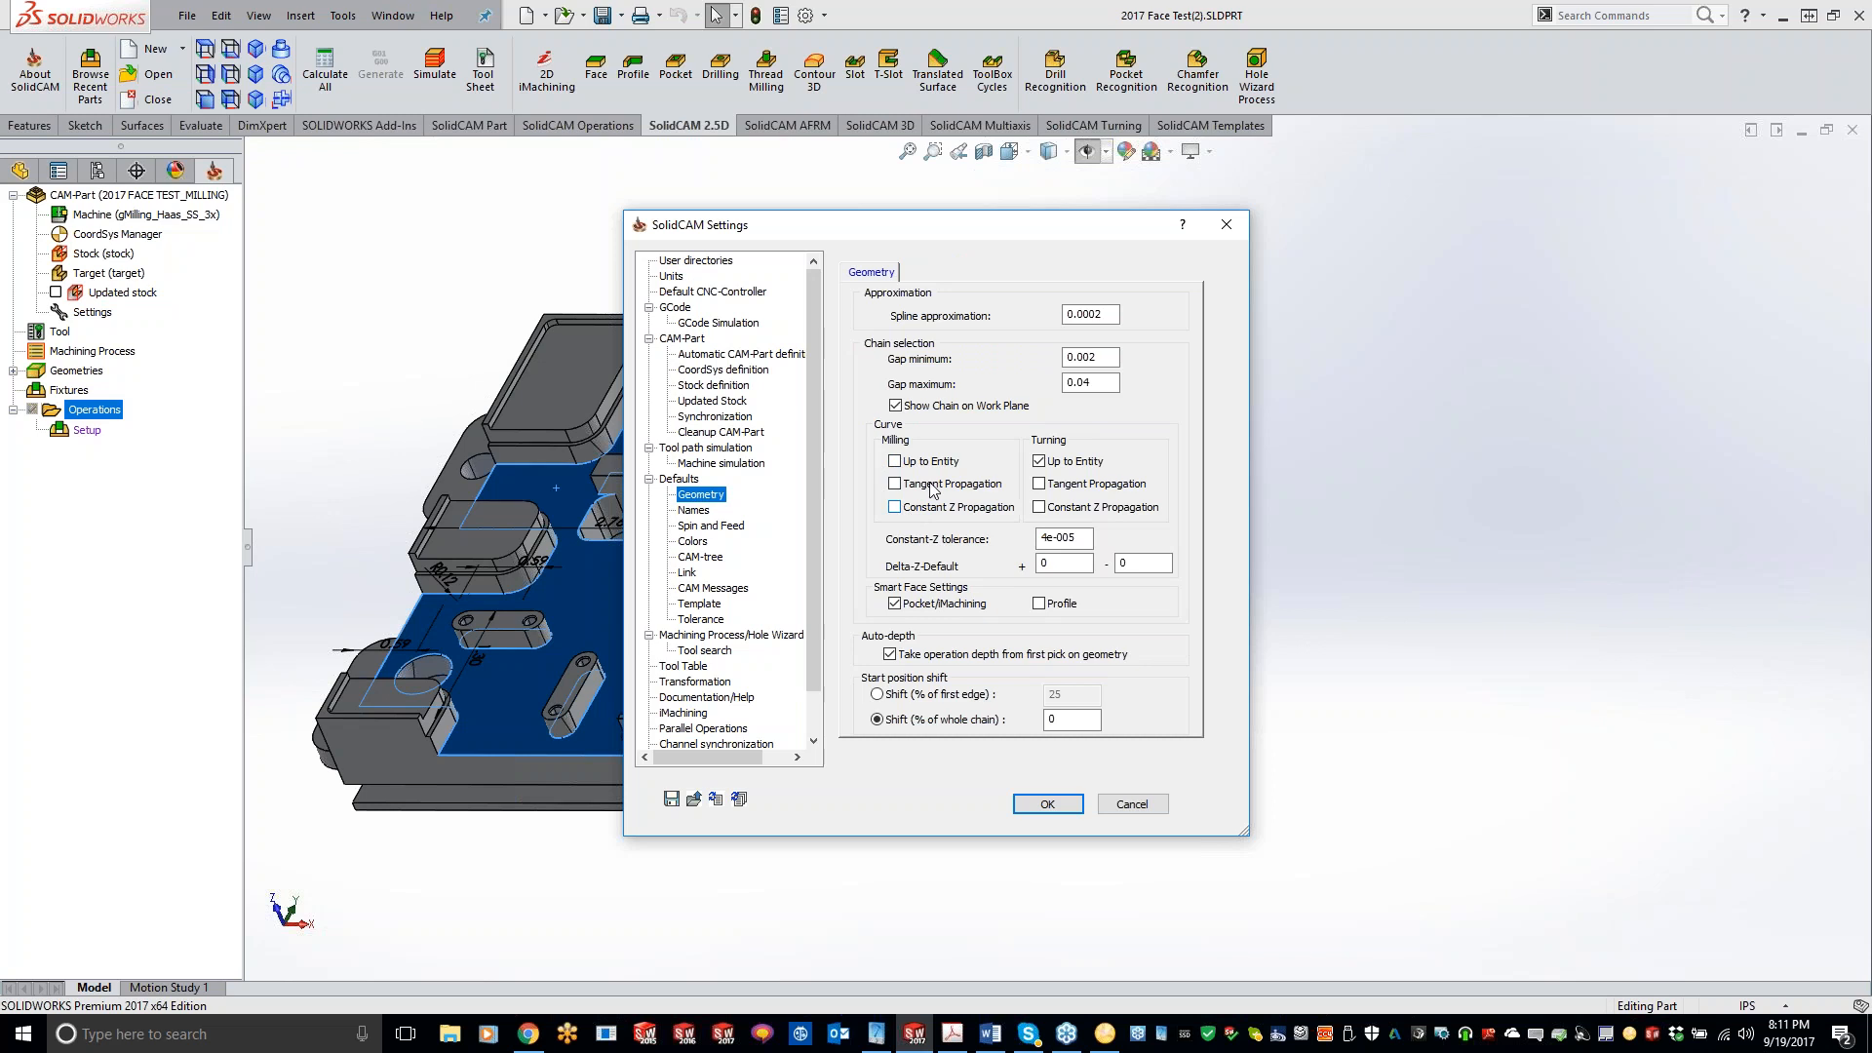
left_click(895, 405)
left_click(1047, 804)
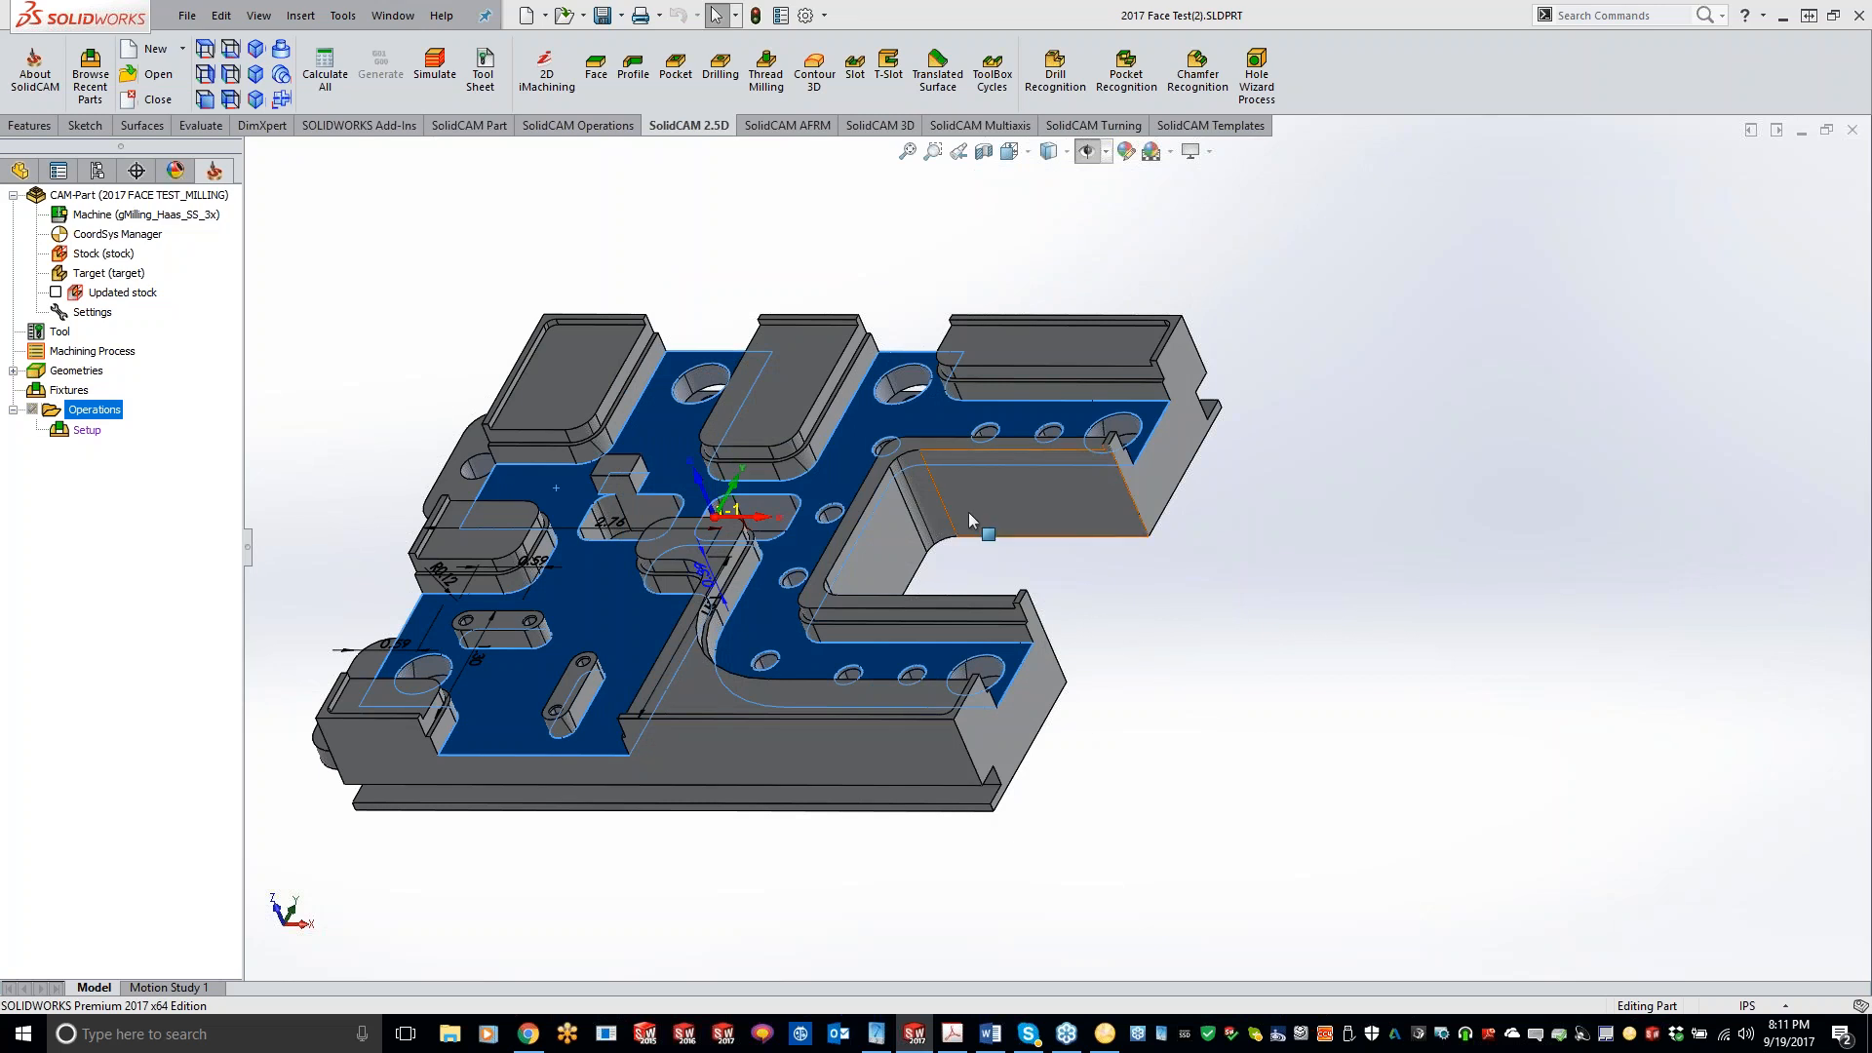
left_click(1073, 672)
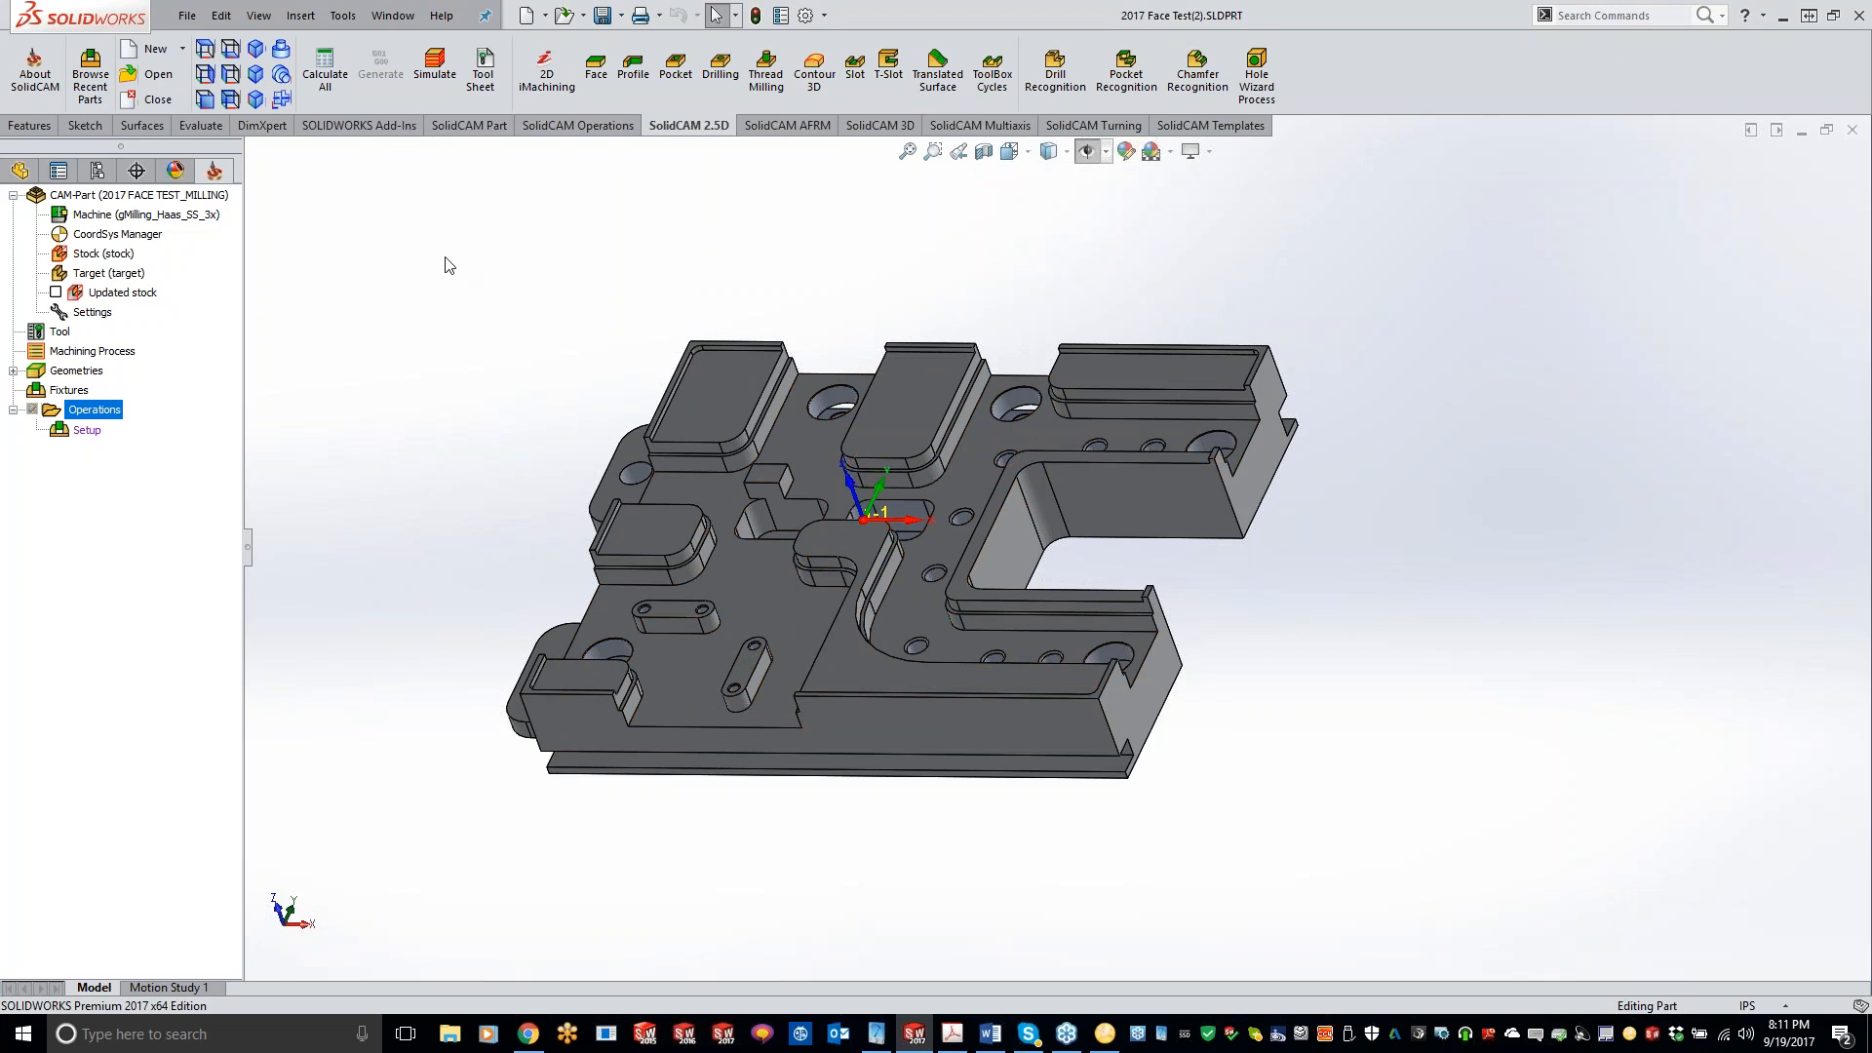
- Start another pocket operation, pick the recessed top face of the middle rear boss with Smart Face, and leave the geometry definition
left_click(682, 64)
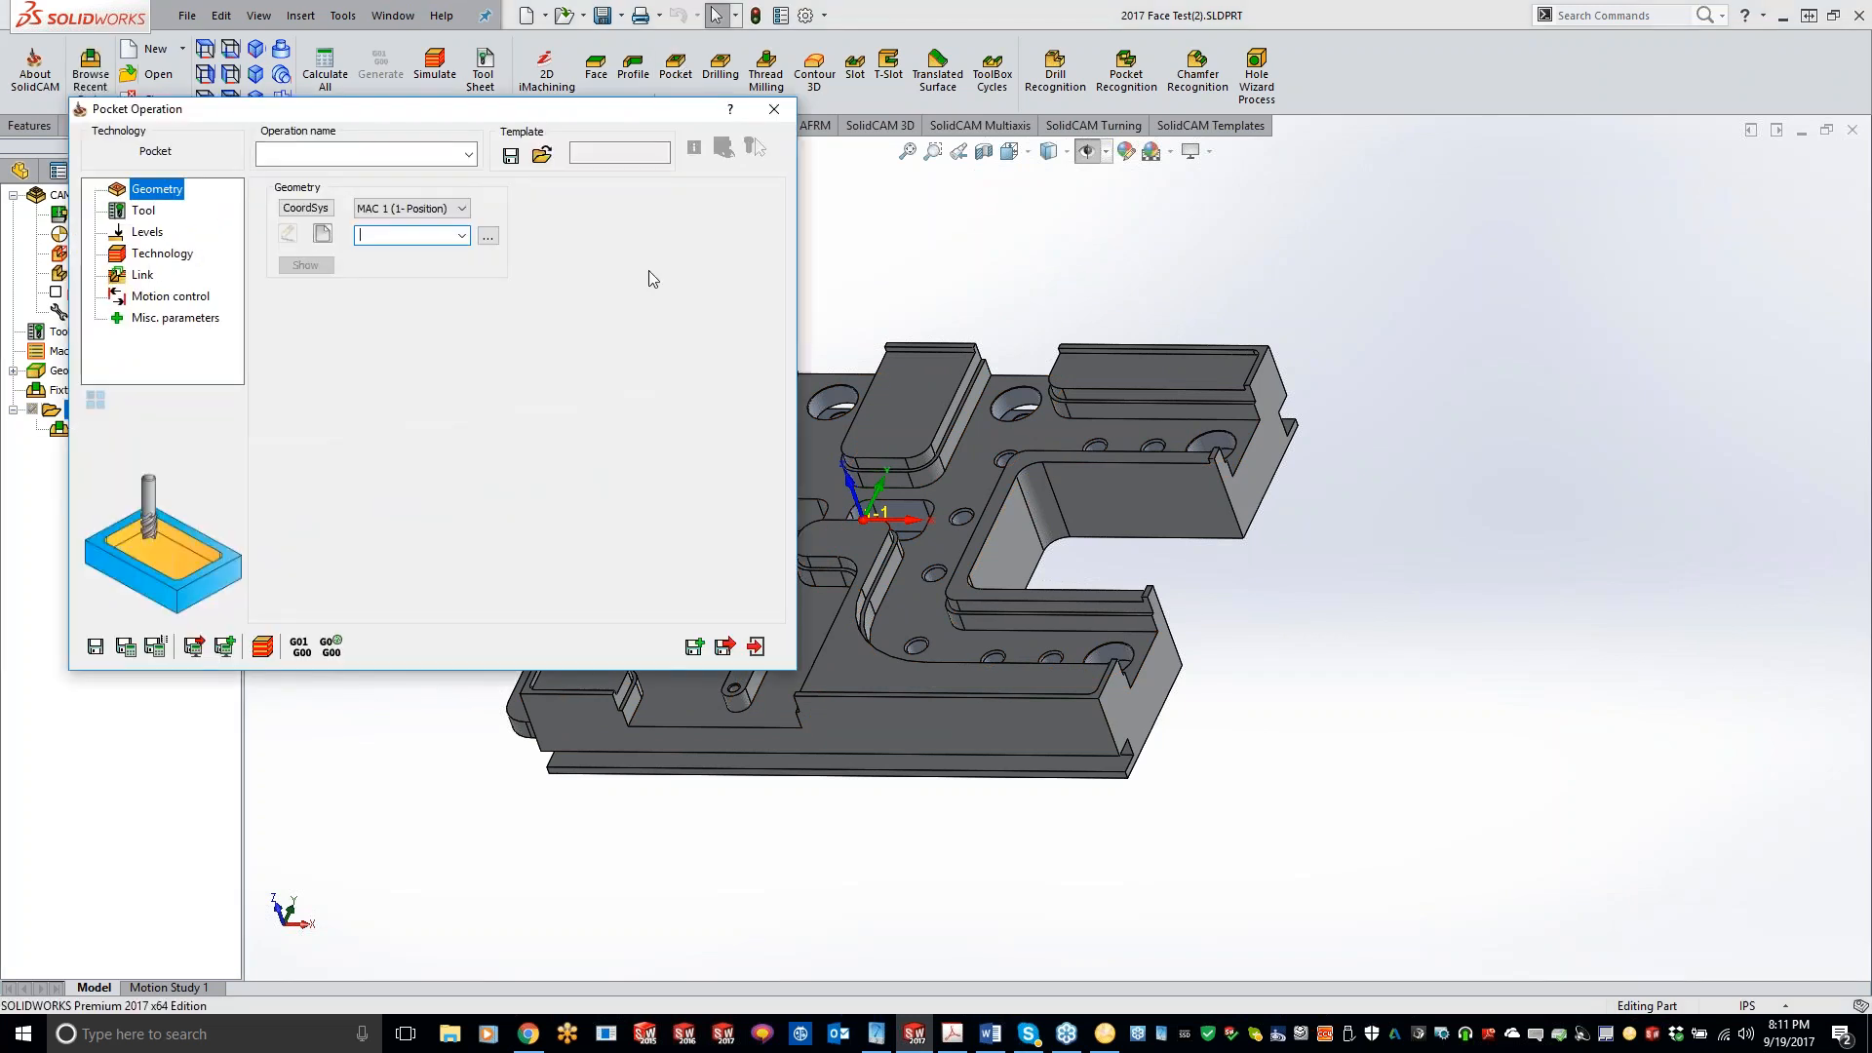
left_click(322, 235)
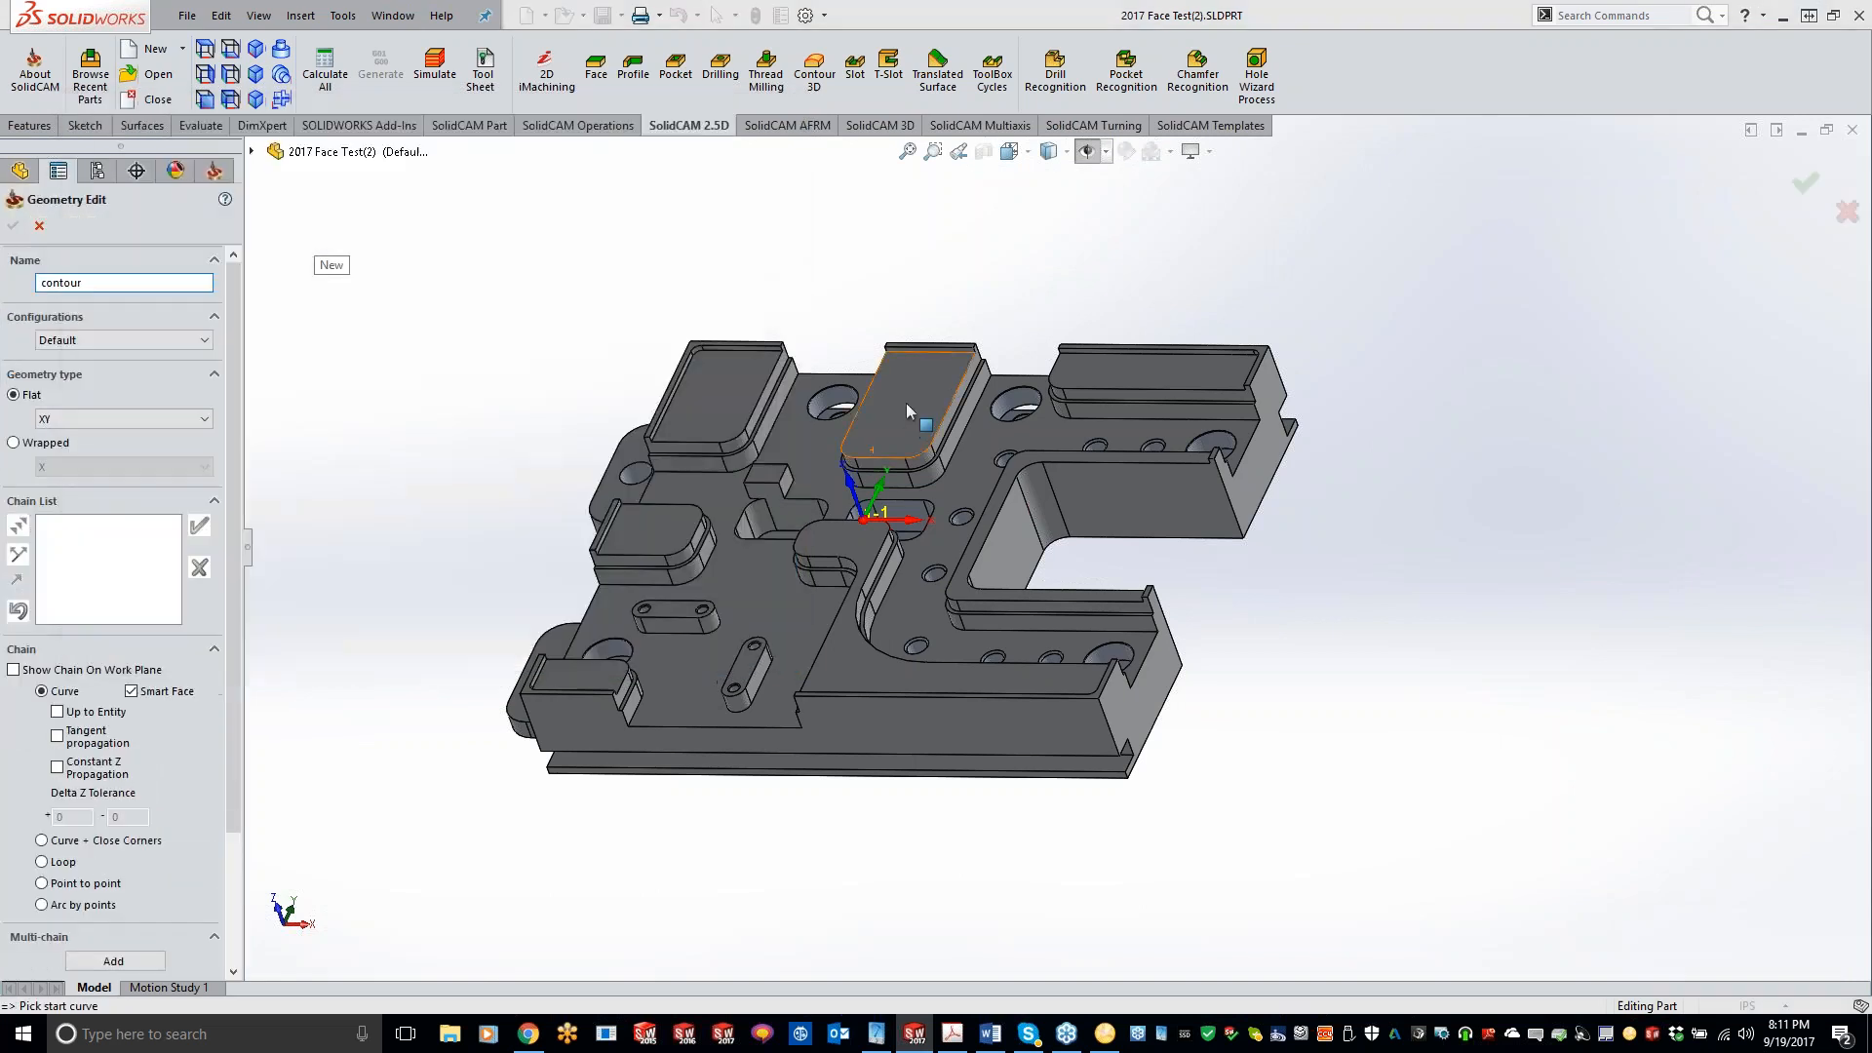
left_click(905, 401)
scroll(1045, 367, "down", 3)
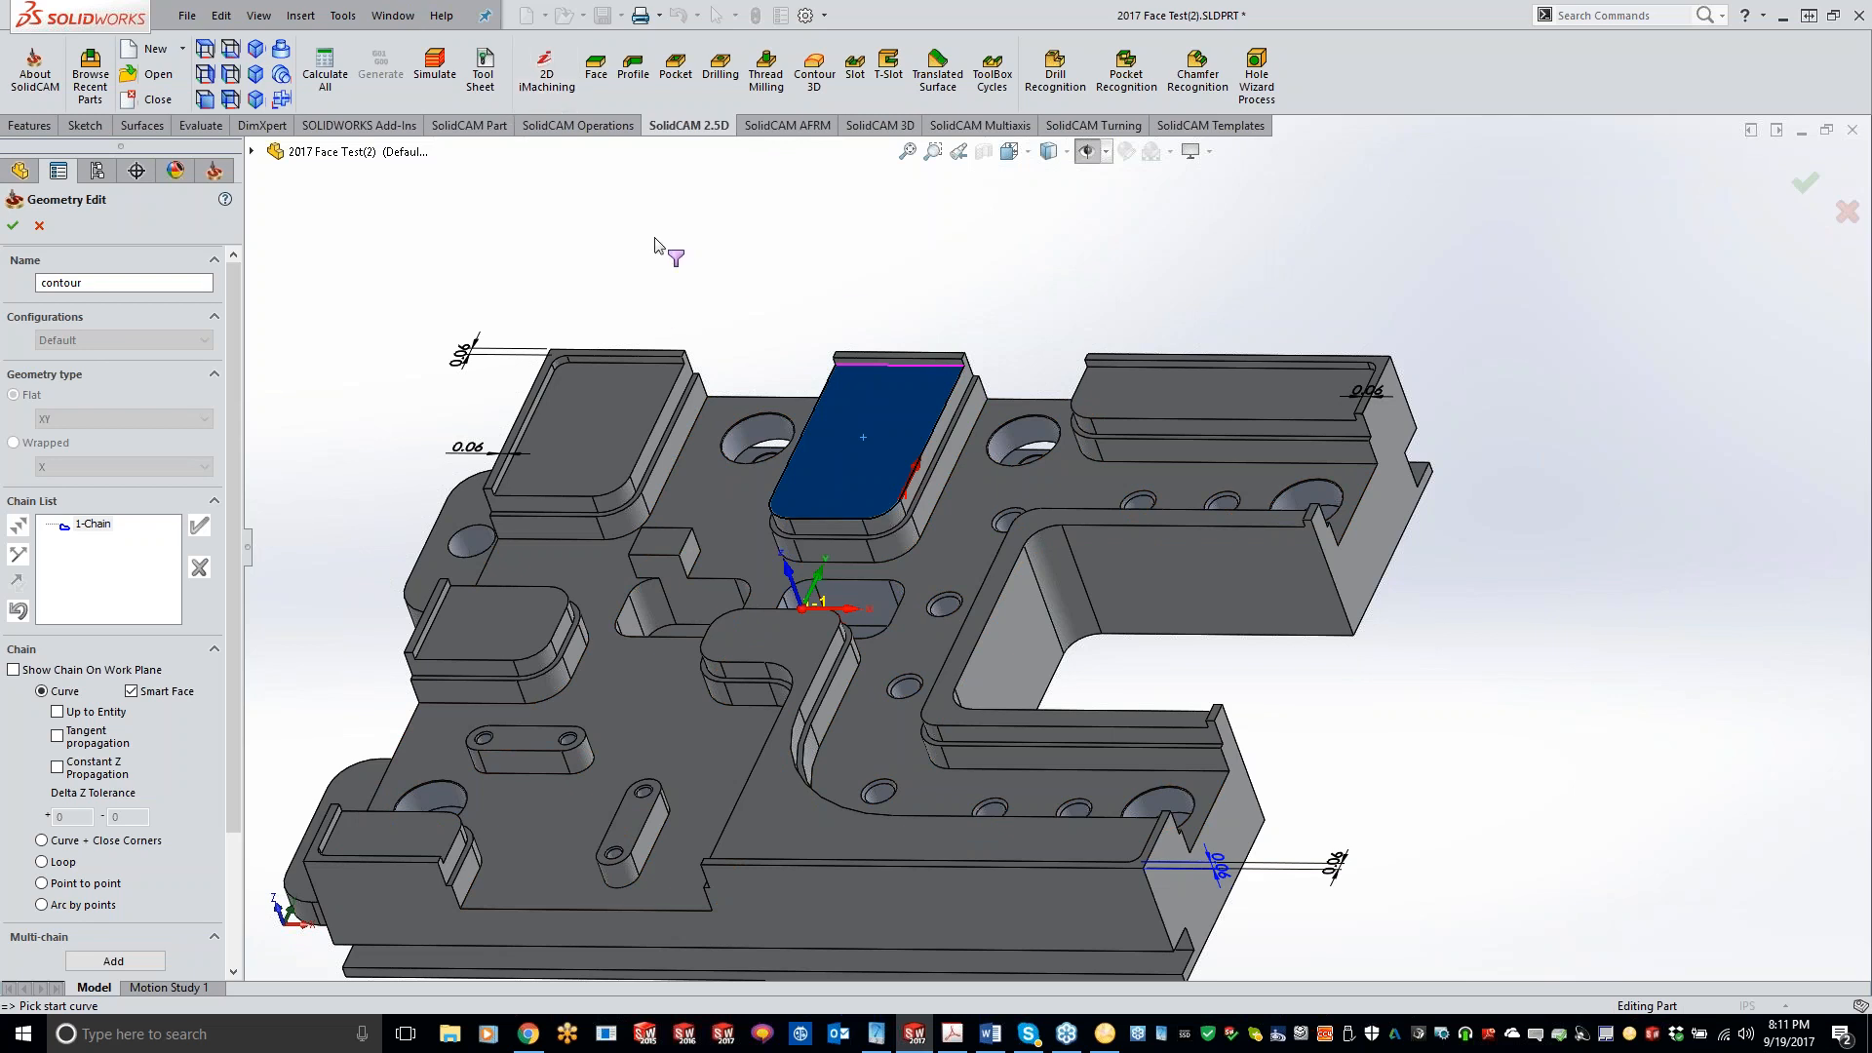
left_click(49, 234)
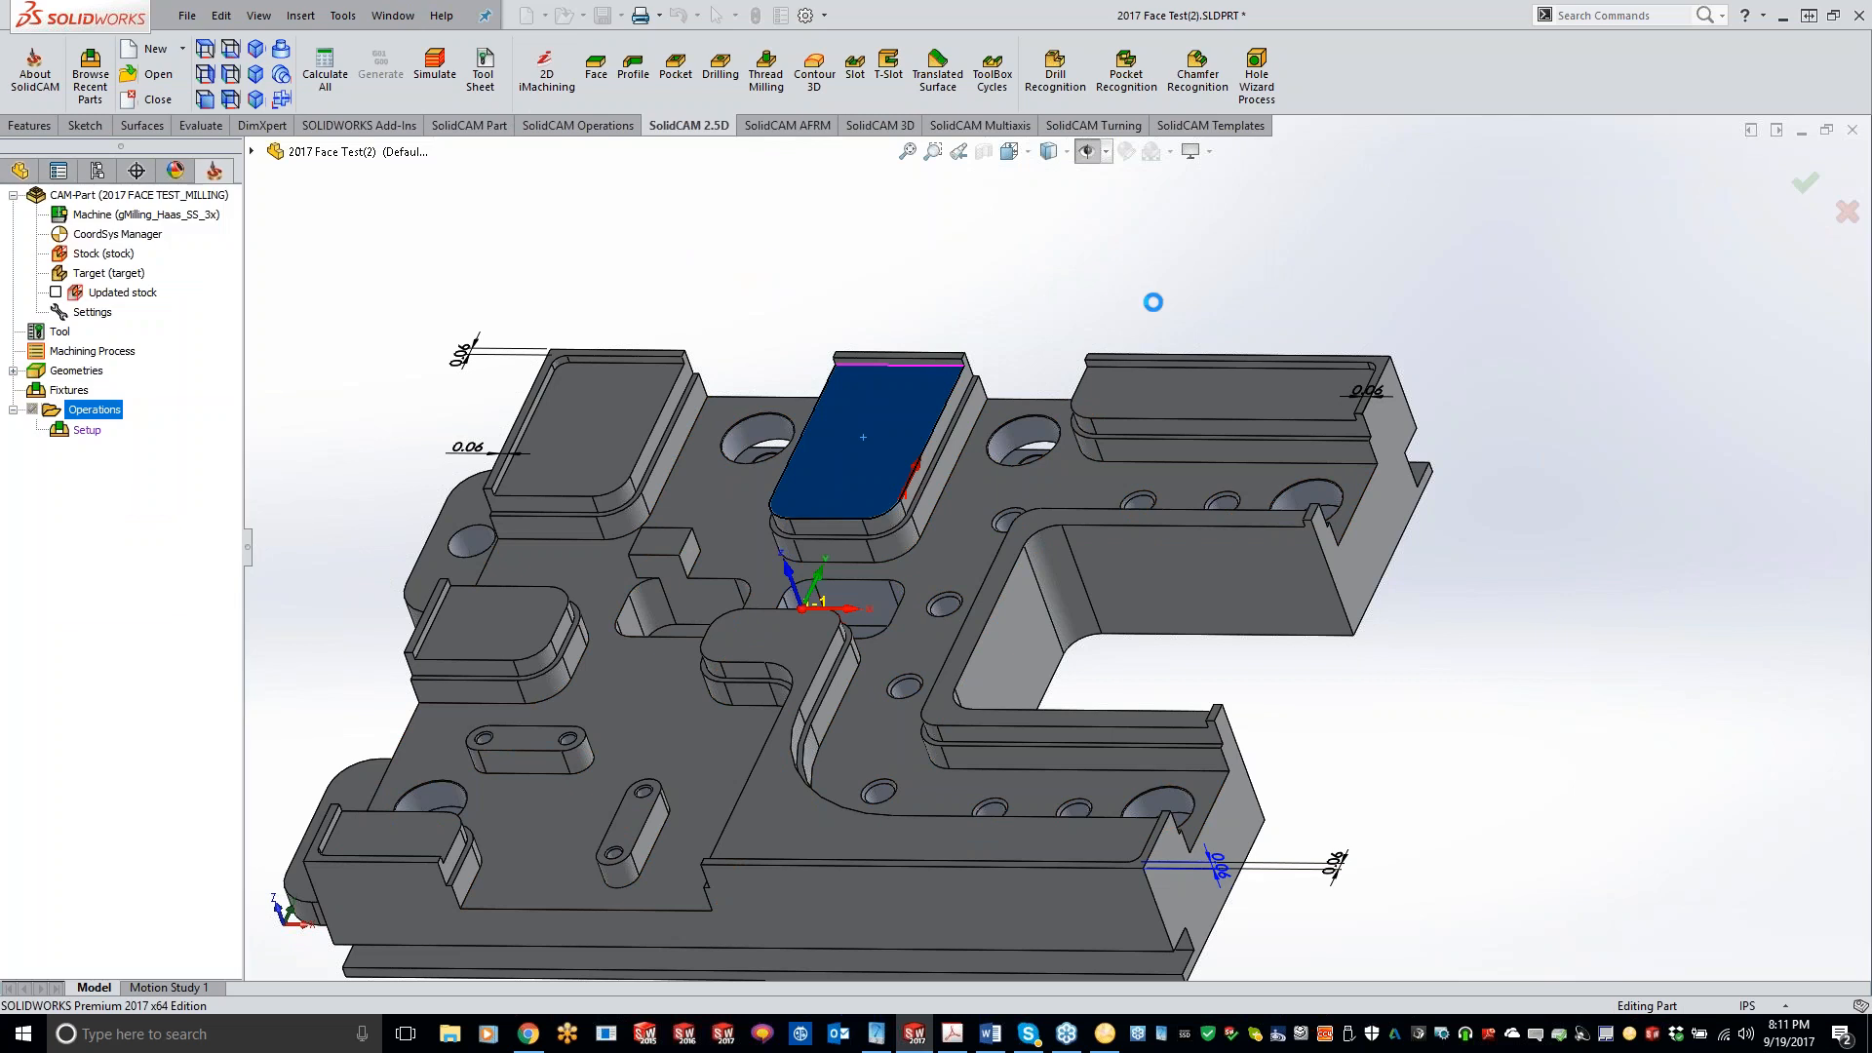
- Discard the pocket operation, switch to the What's New PDF in Acrobat, and read the slide on creating geometries external from the operation
left_click(774, 110)
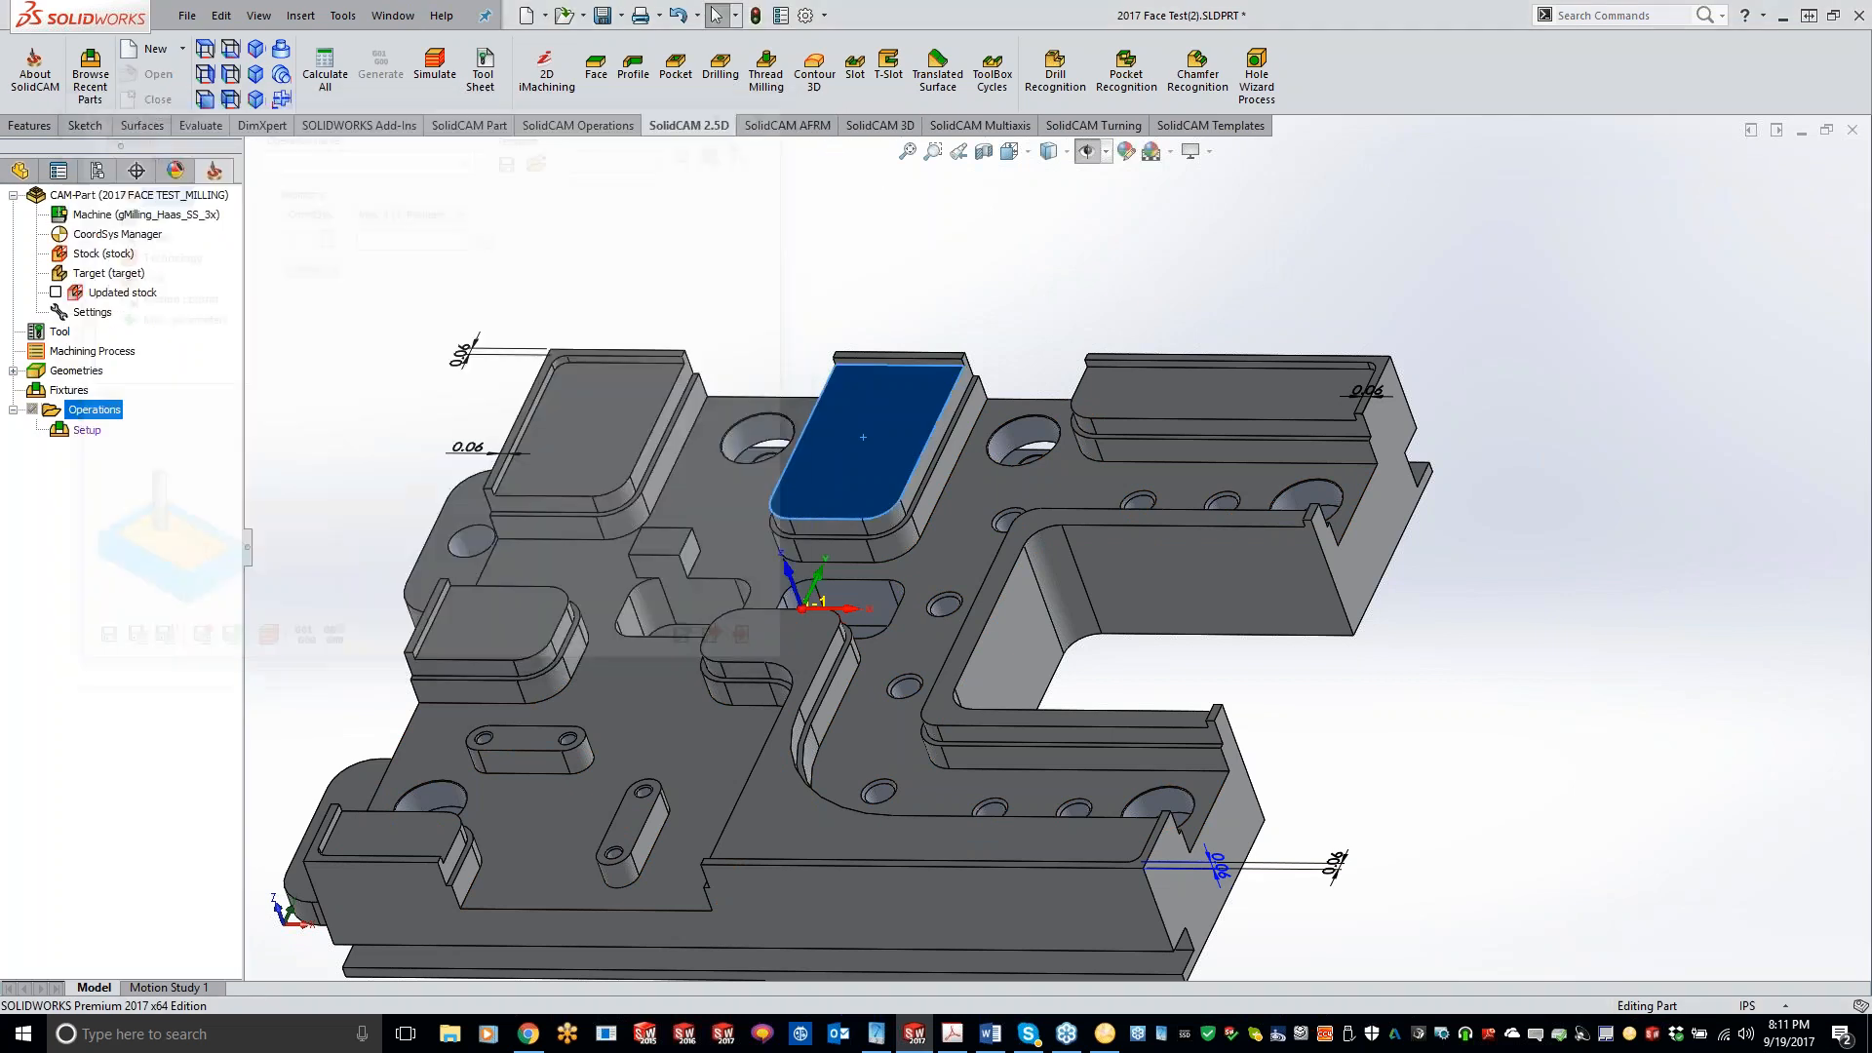
left_click(914, 1033)
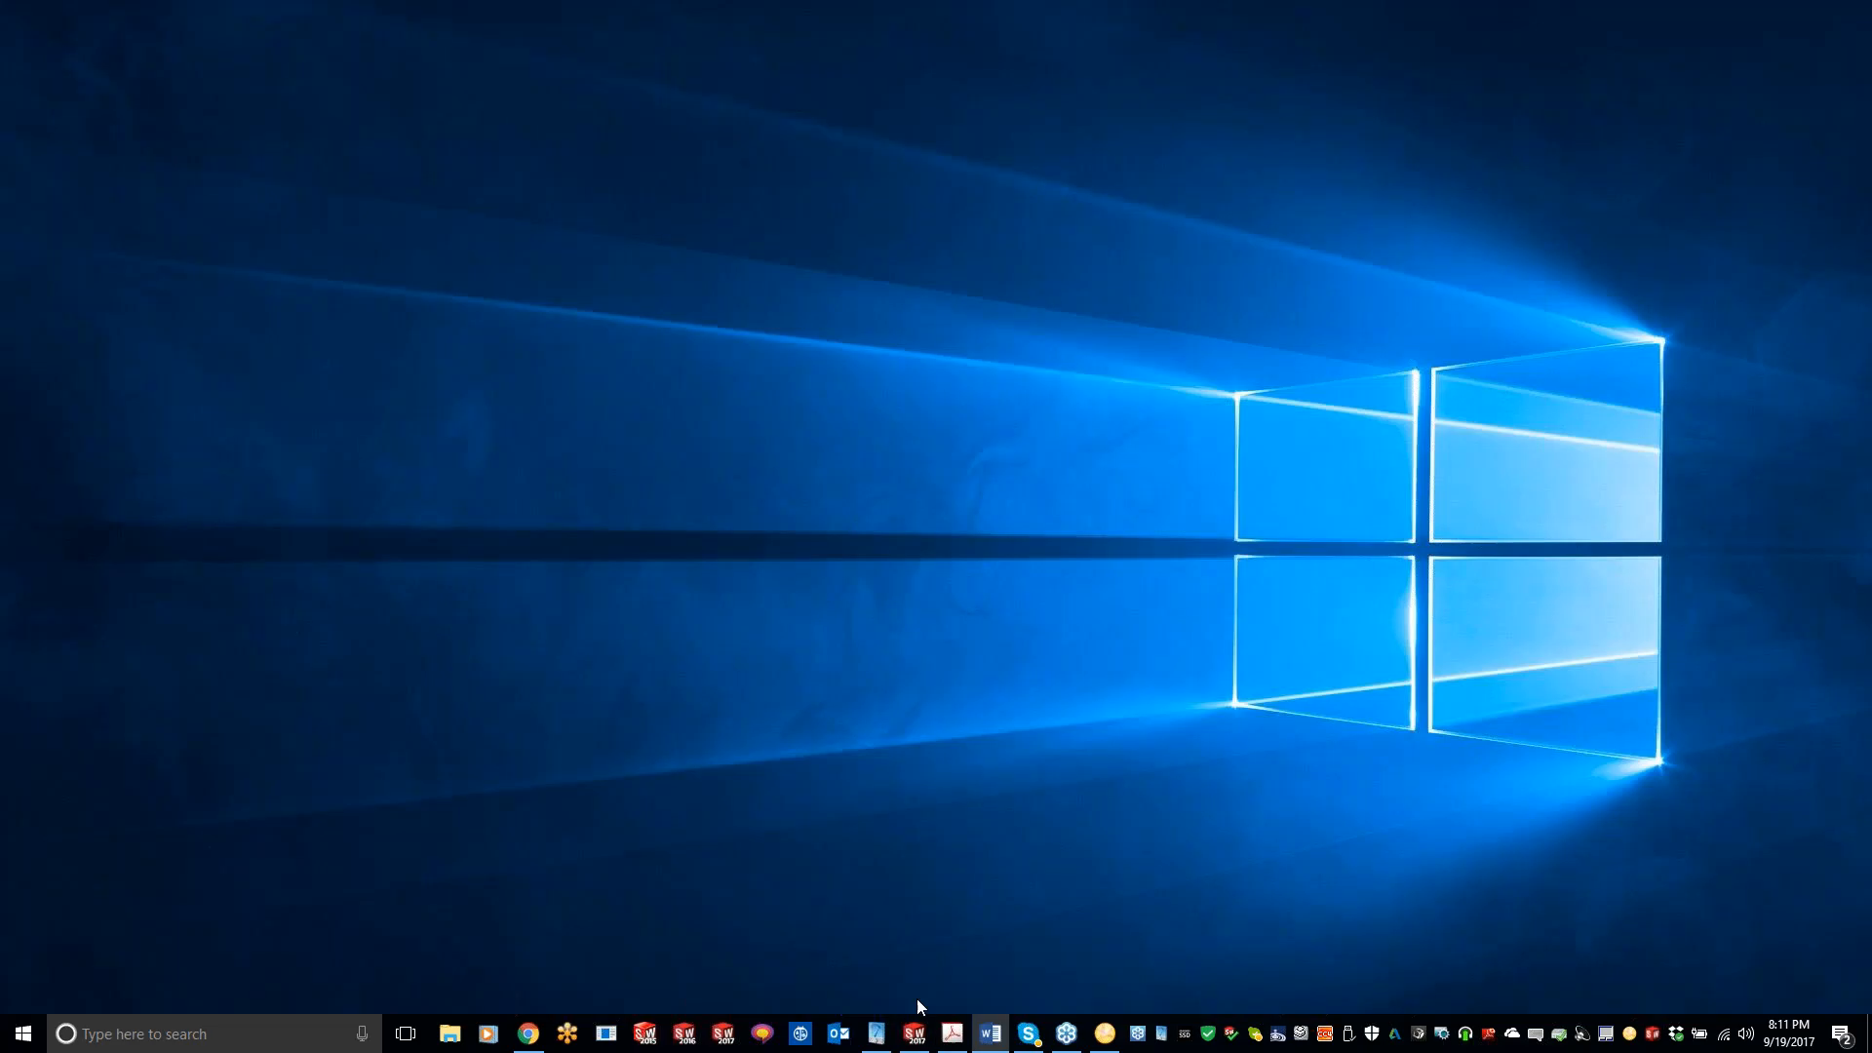
left_click(952, 1033)
key("Page_Down")
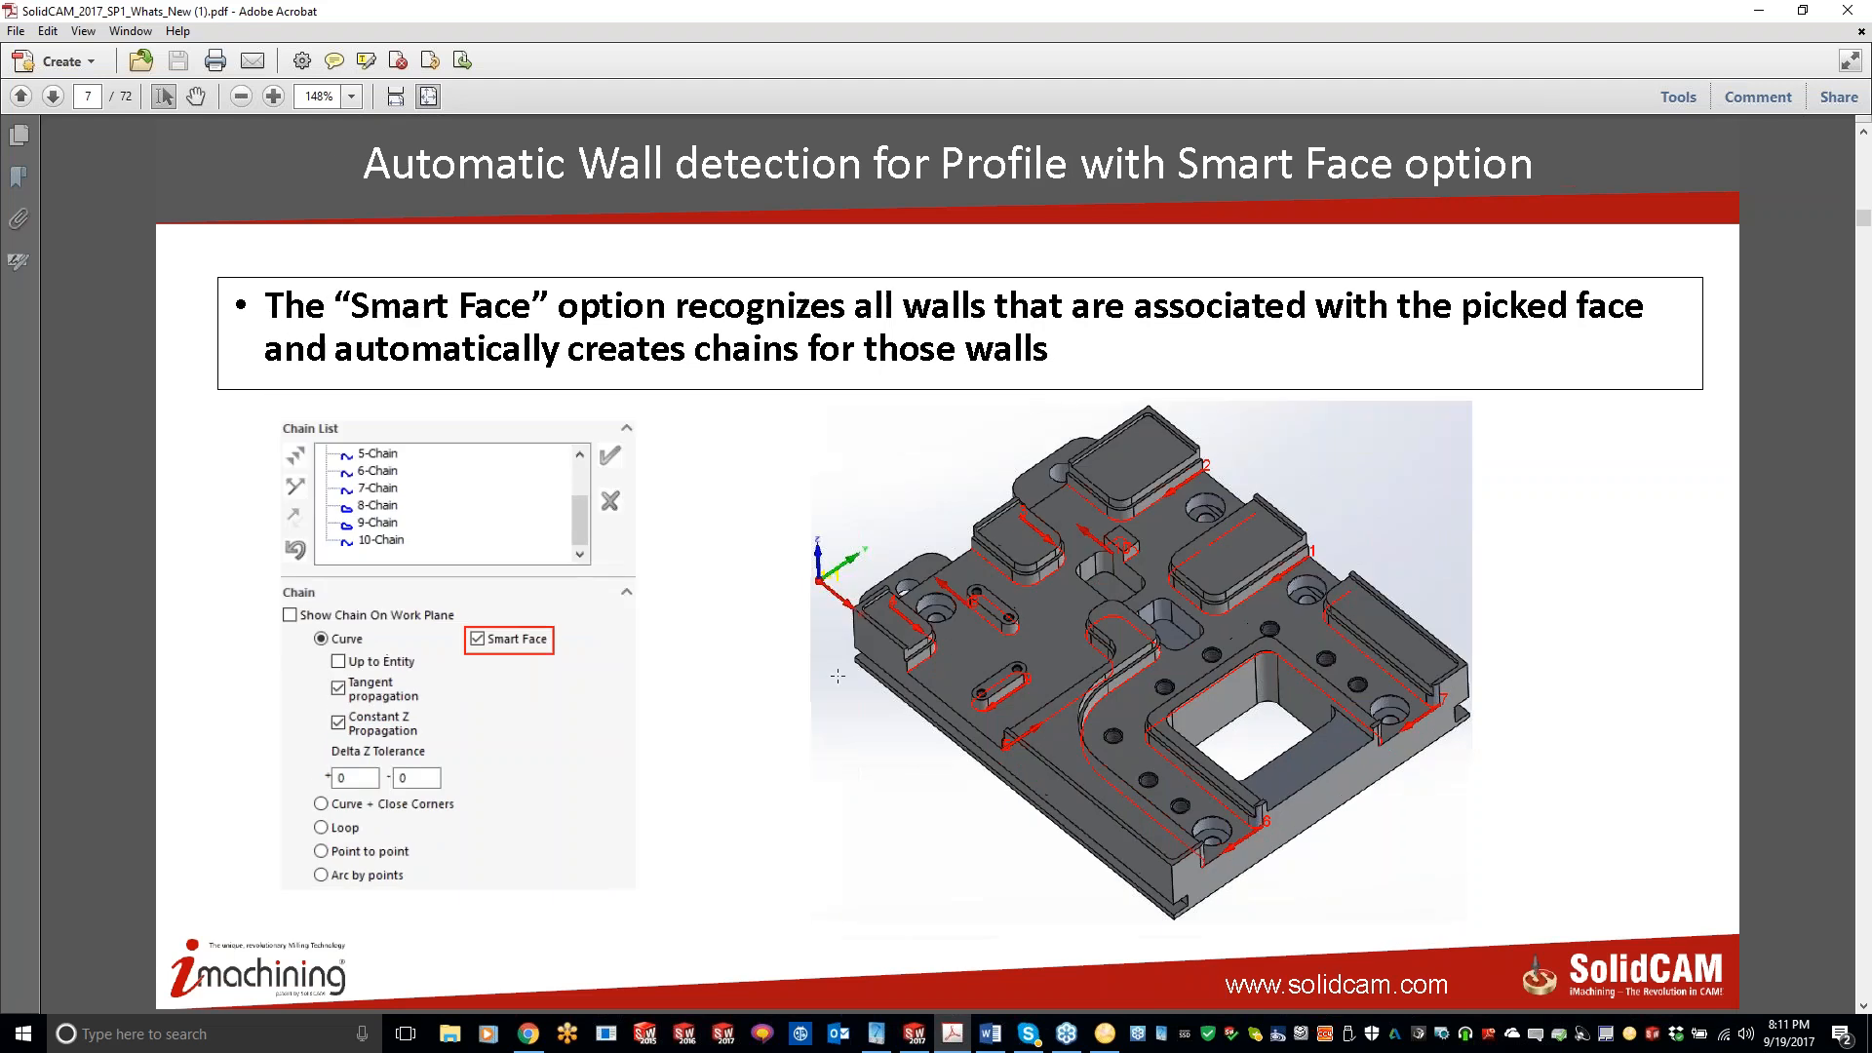
key("Page_Down")
key("Page_Up")
key("Page_Down")
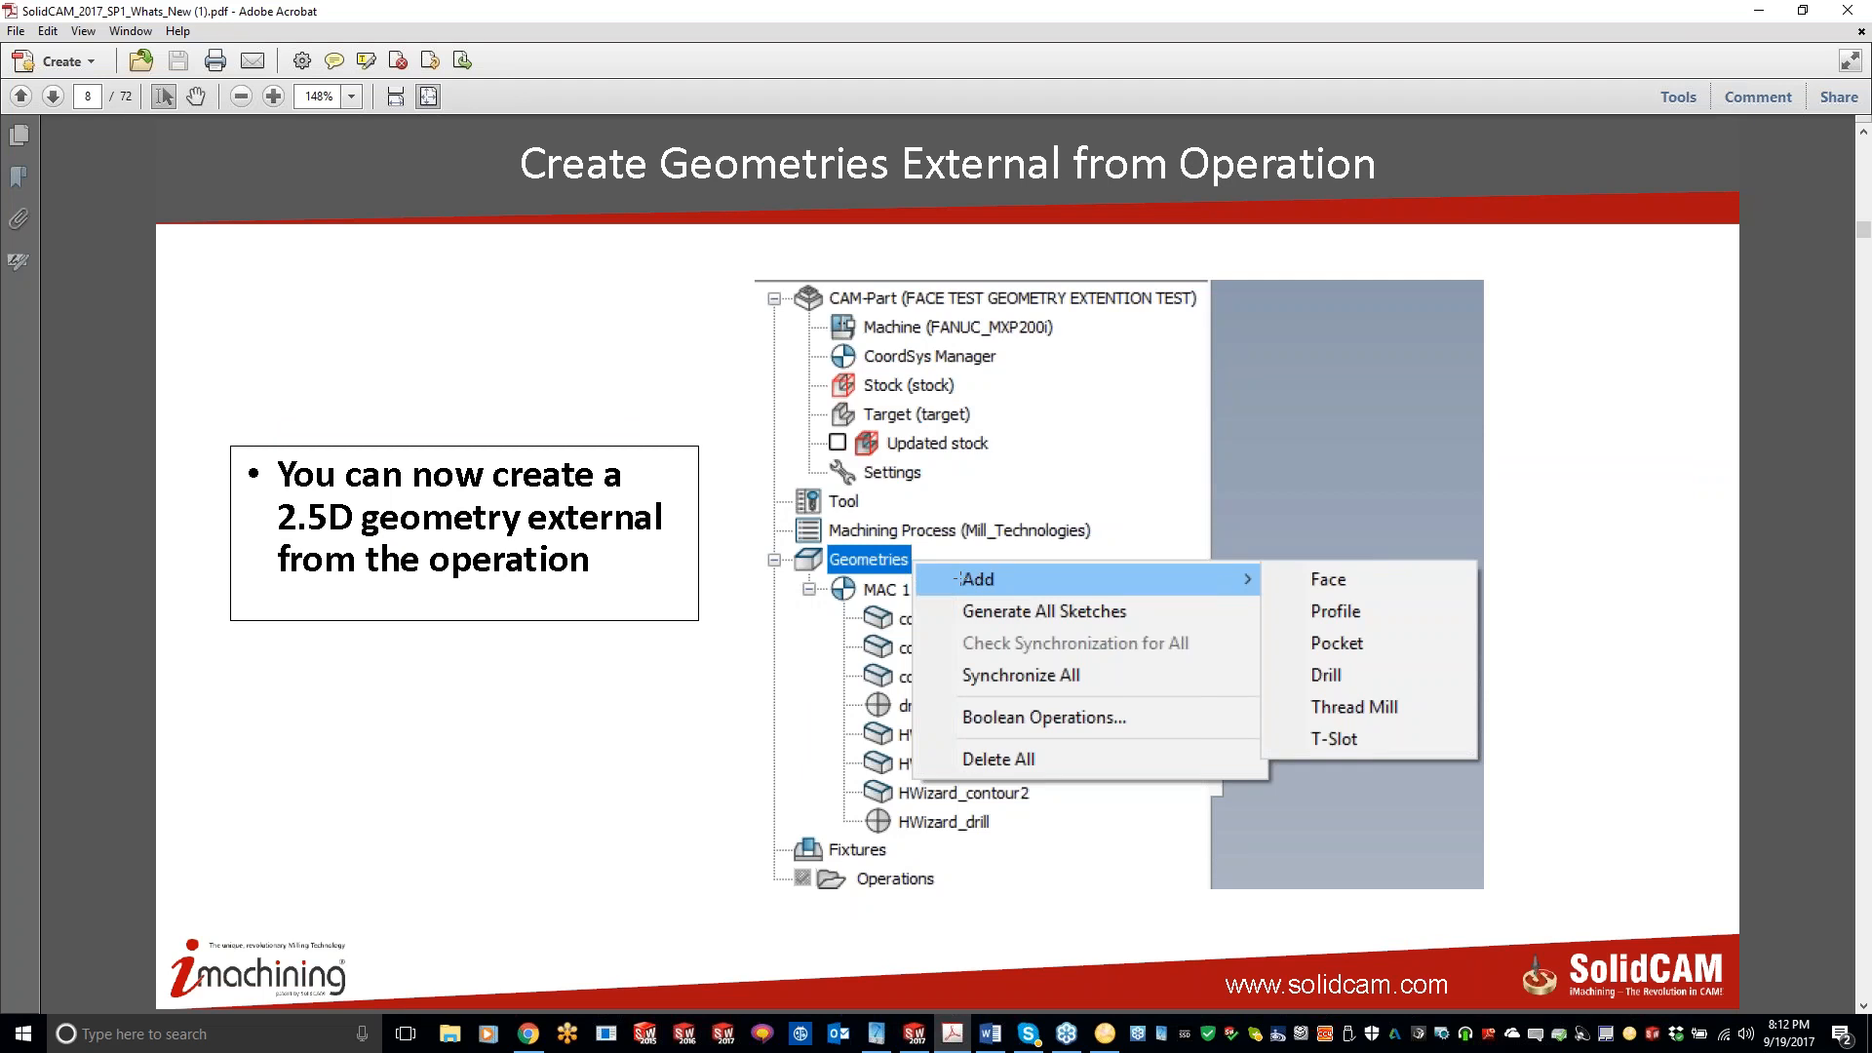
- Return to SOLIDWORKS and add a drill geometry outside any operation, using the hole in the part's rear-left lug
left_click(1759, 10)
left_click(912, 1034)
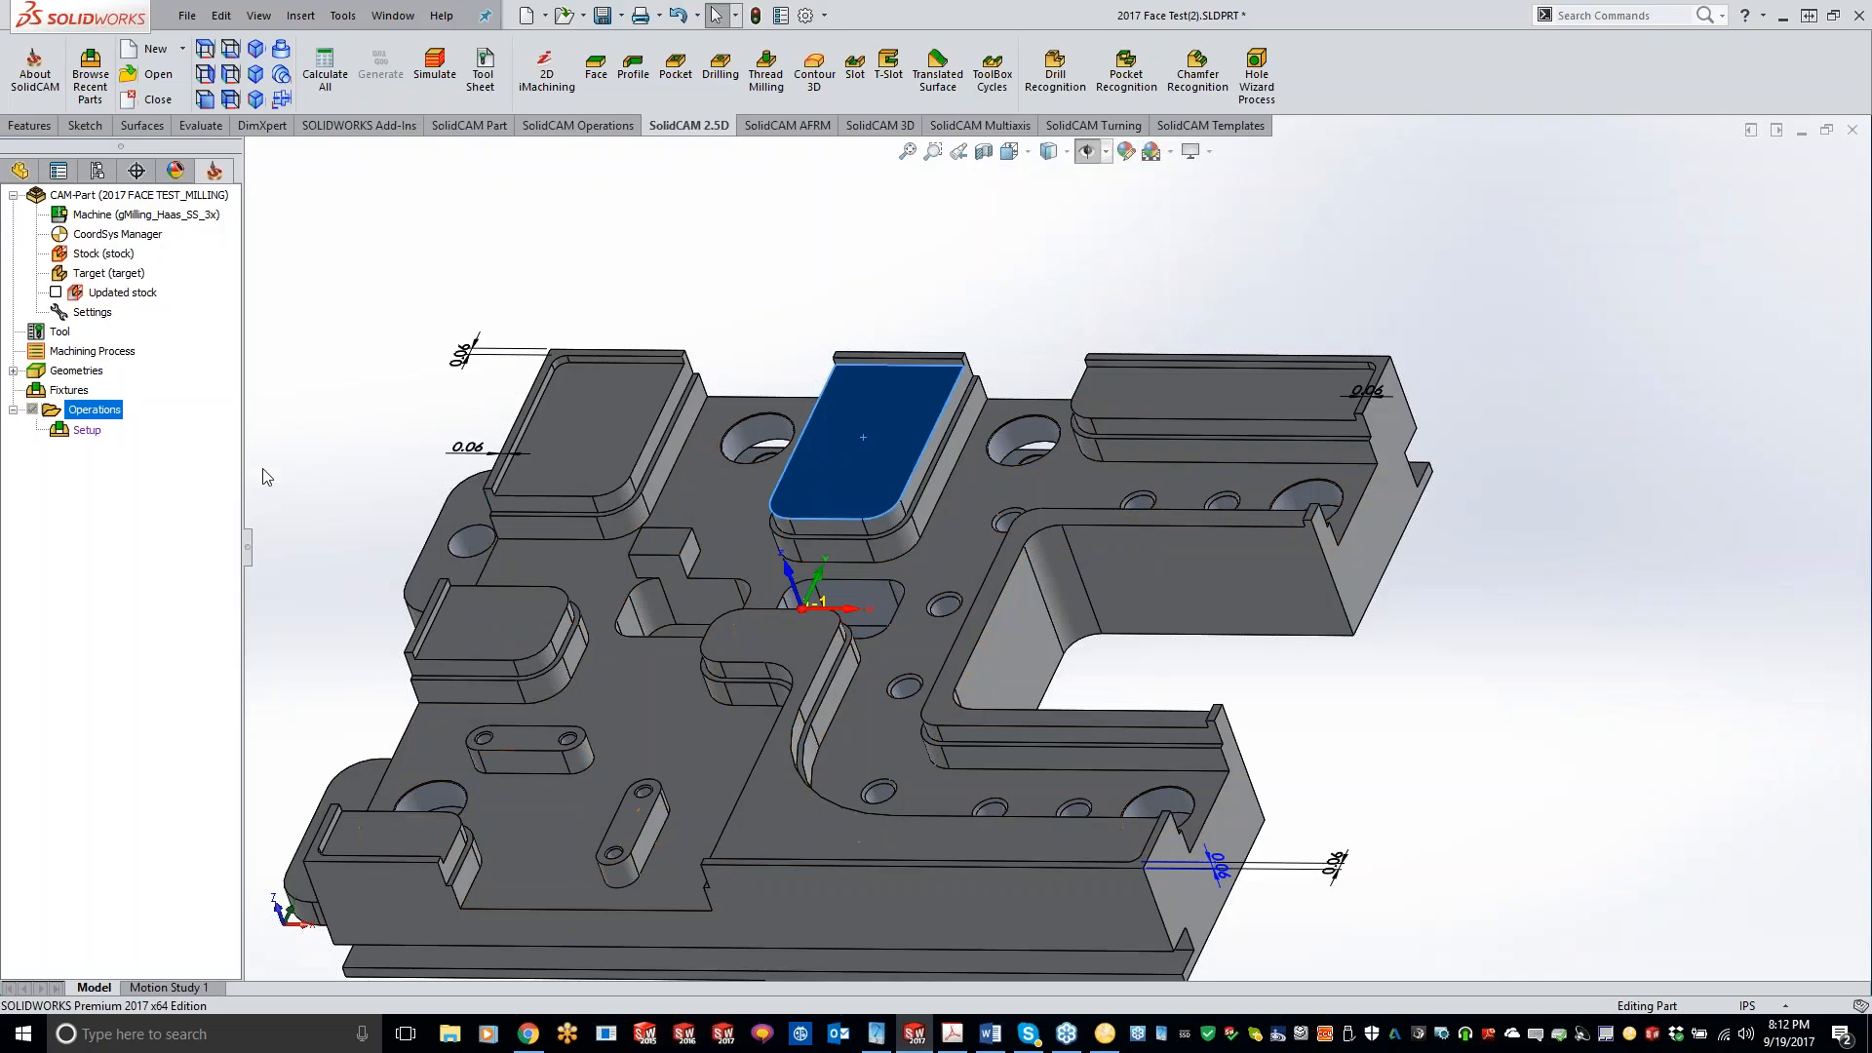
right_click(90, 375)
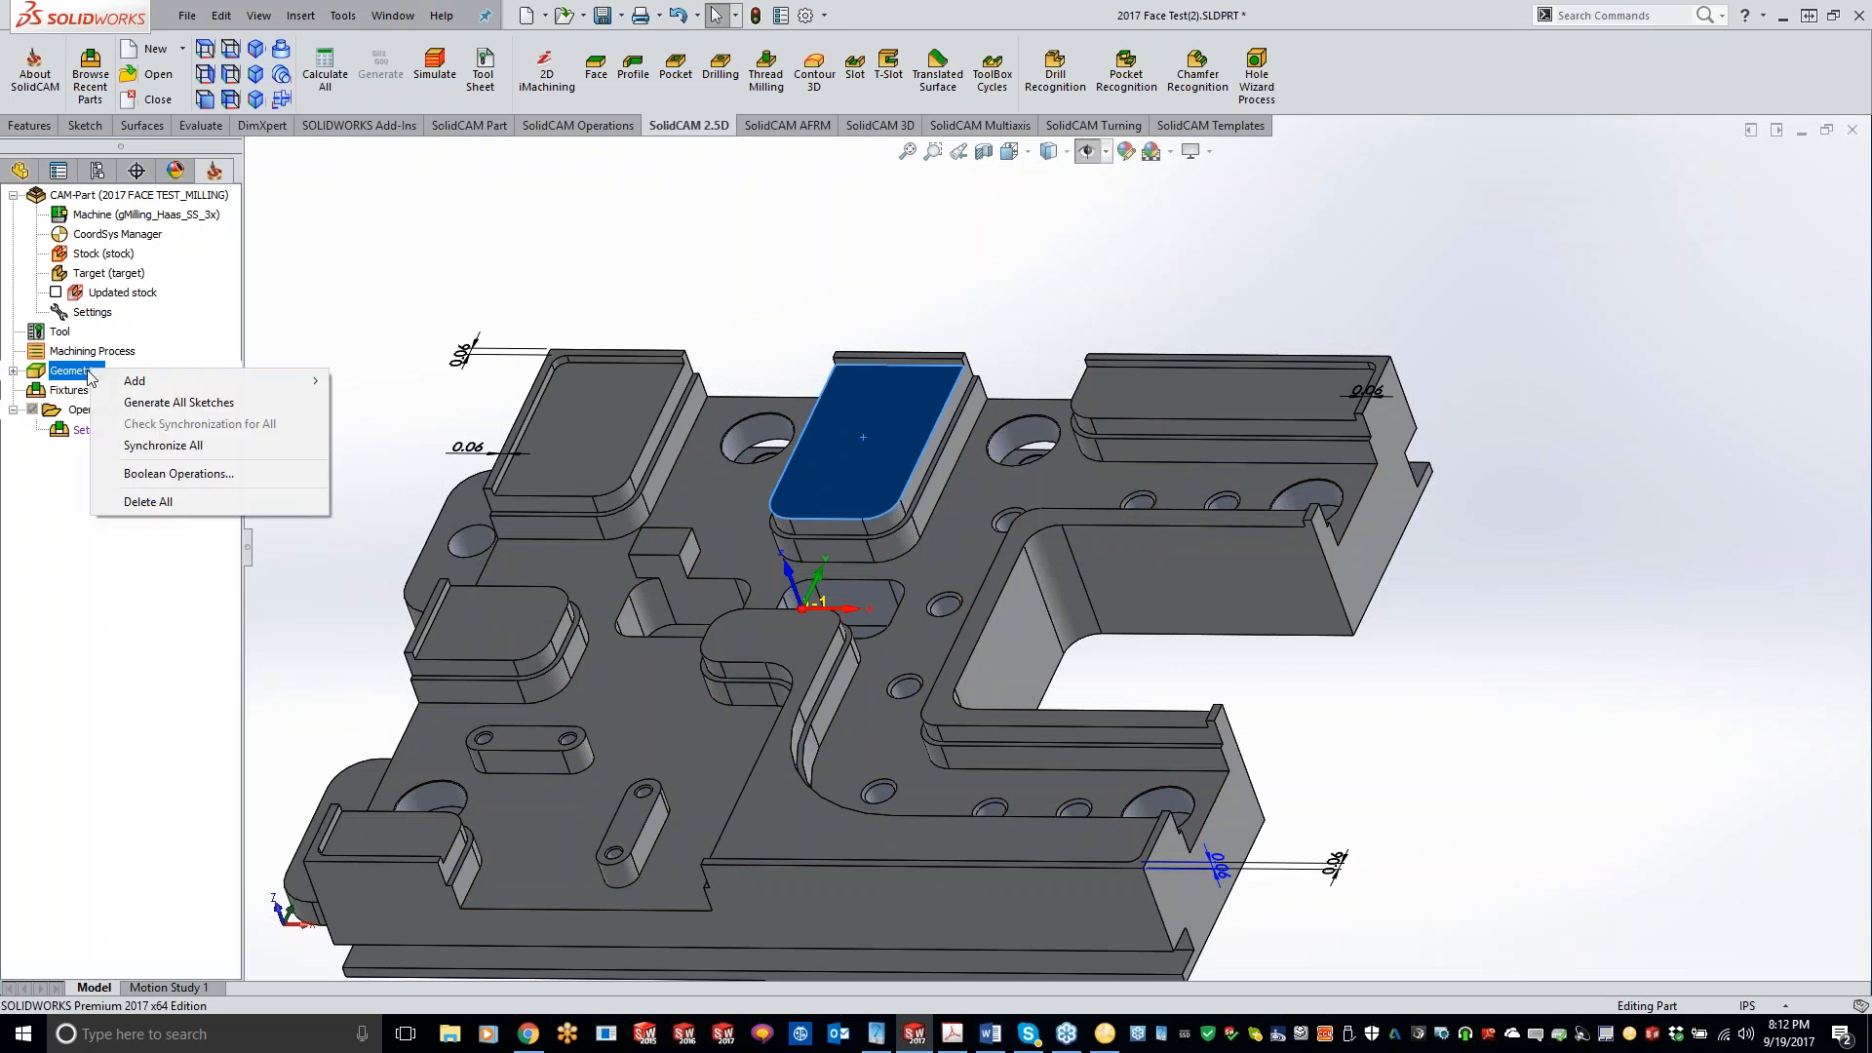
mouse_move(127, 380)
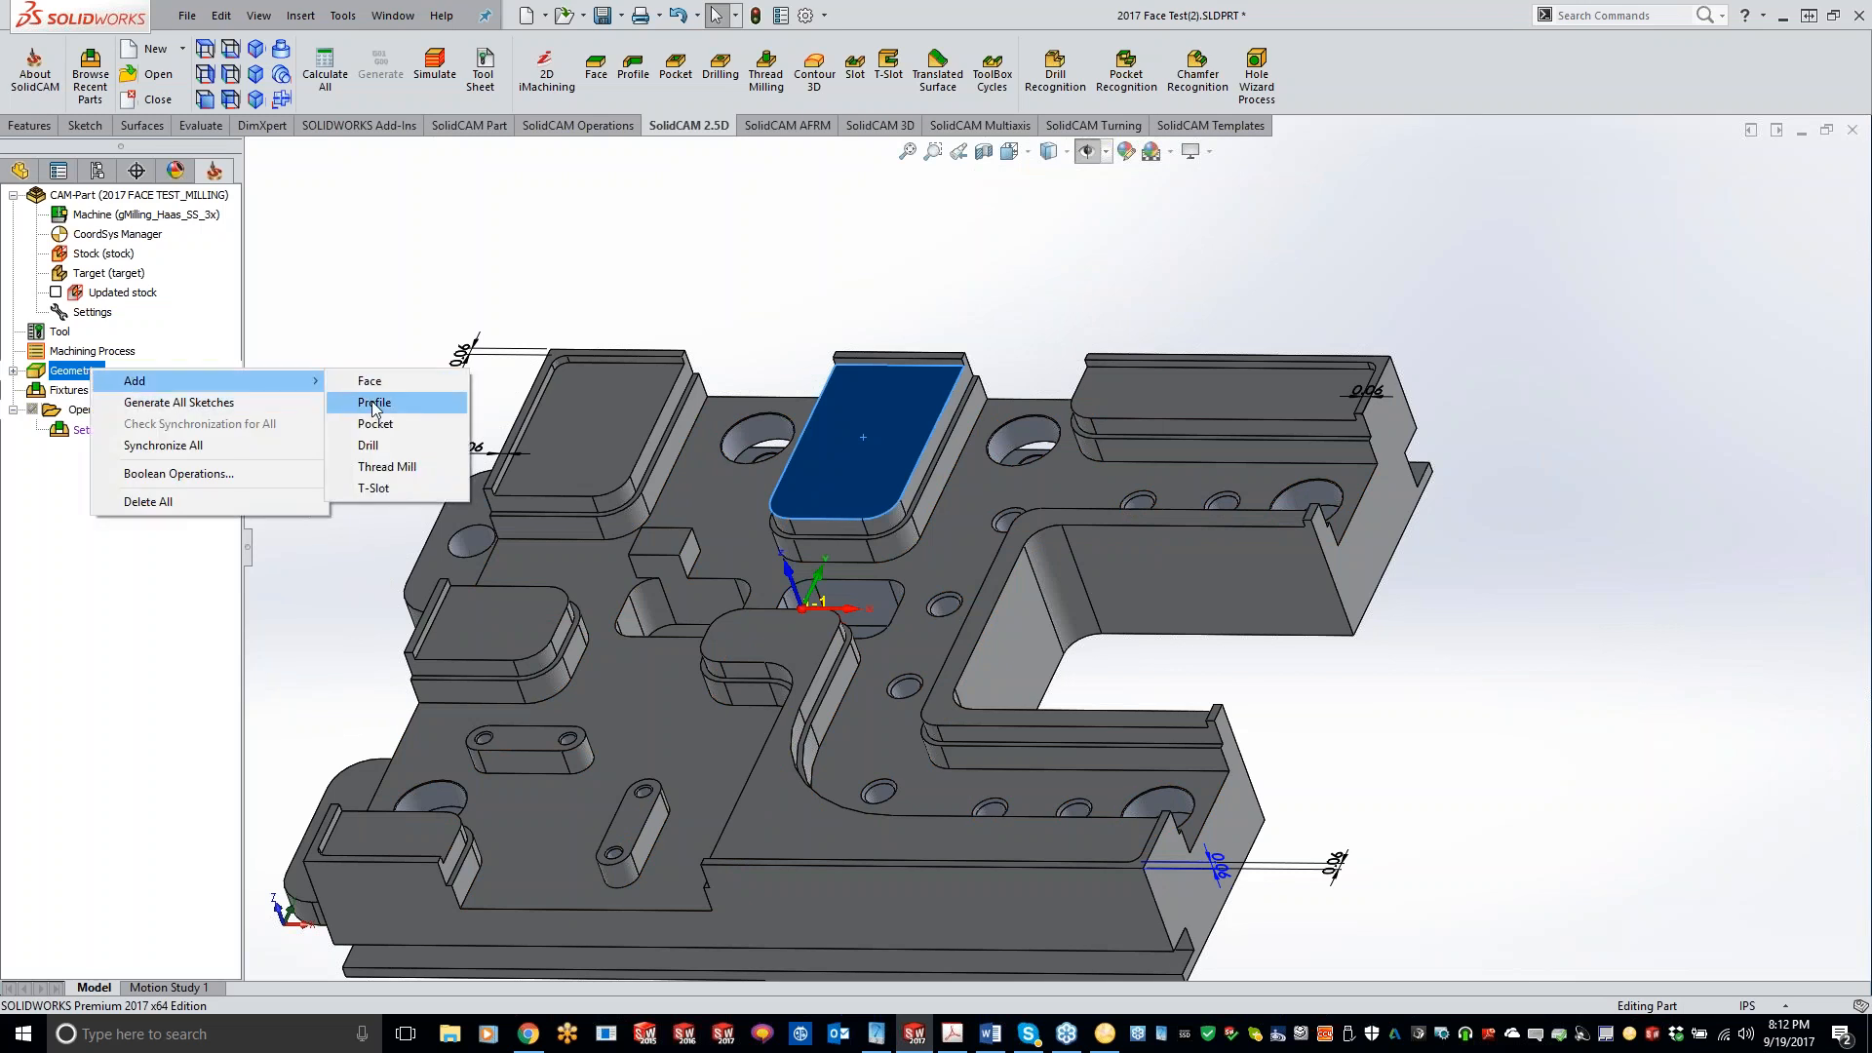
left_click(390, 446)
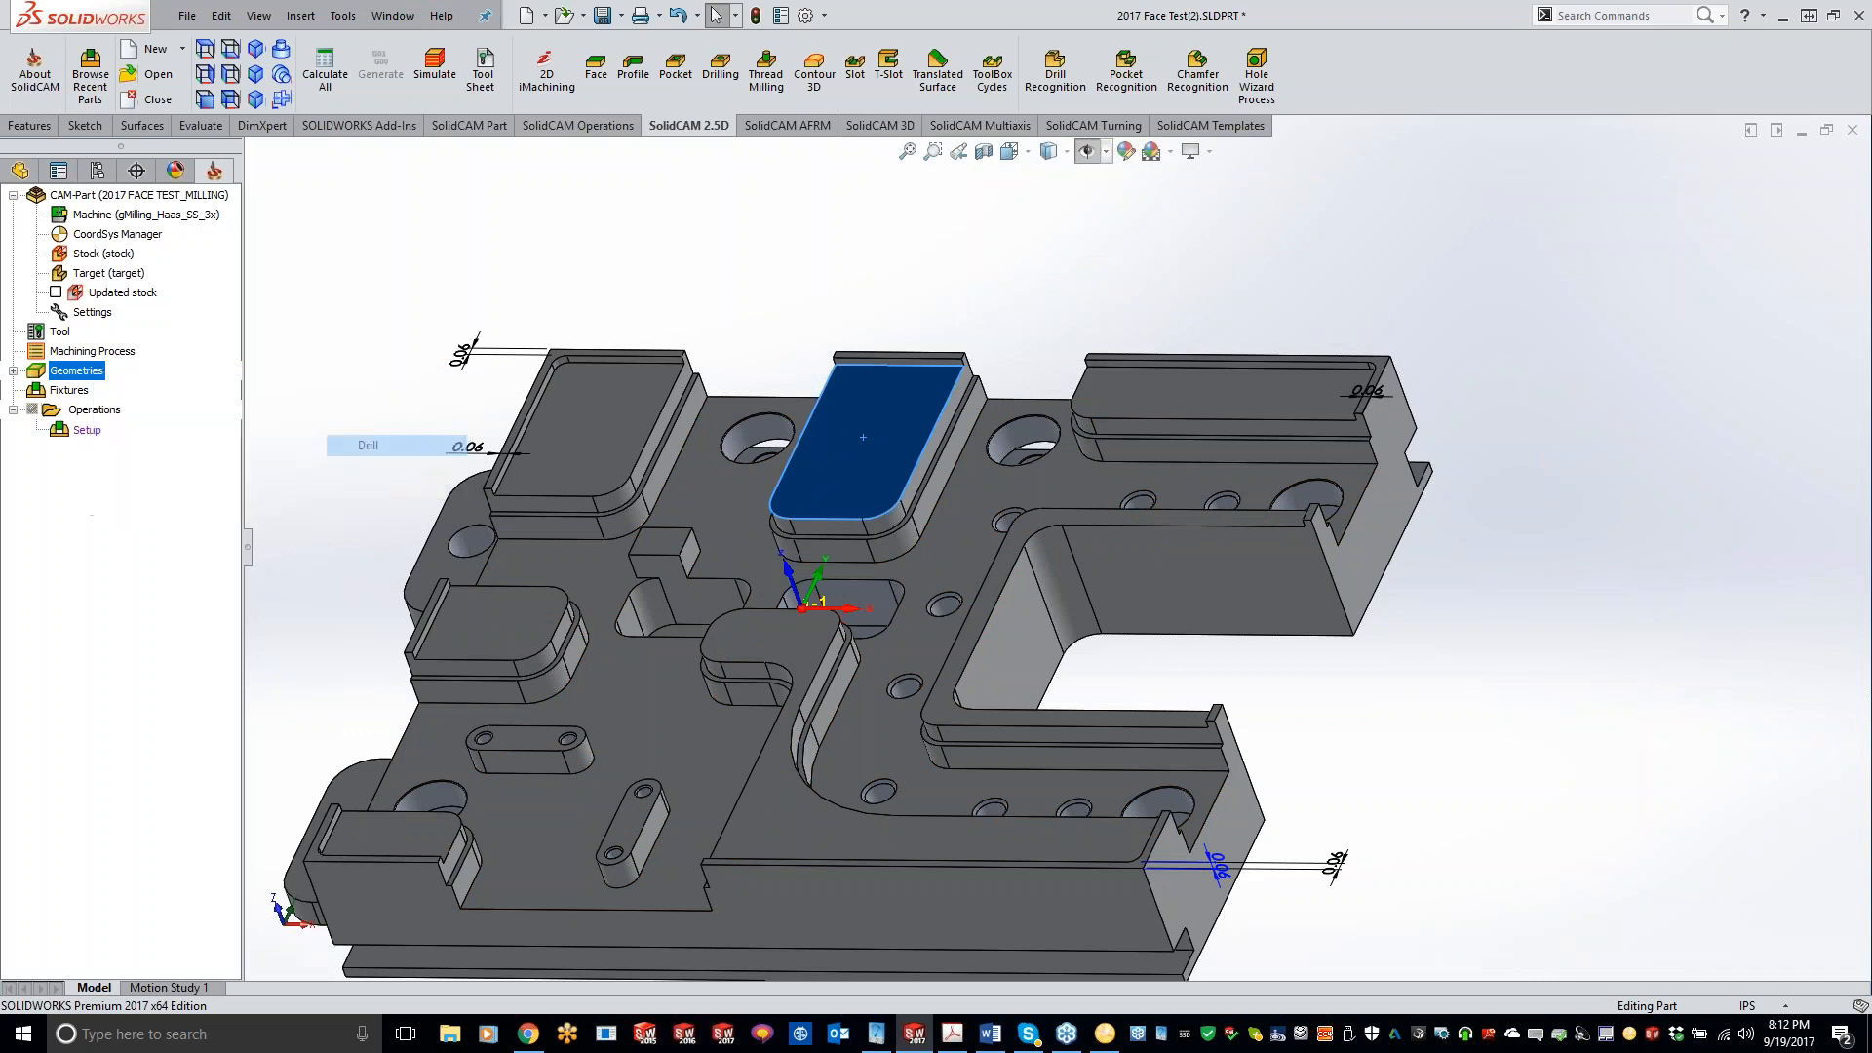
left_click(473, 542)
left_click(12, 225)
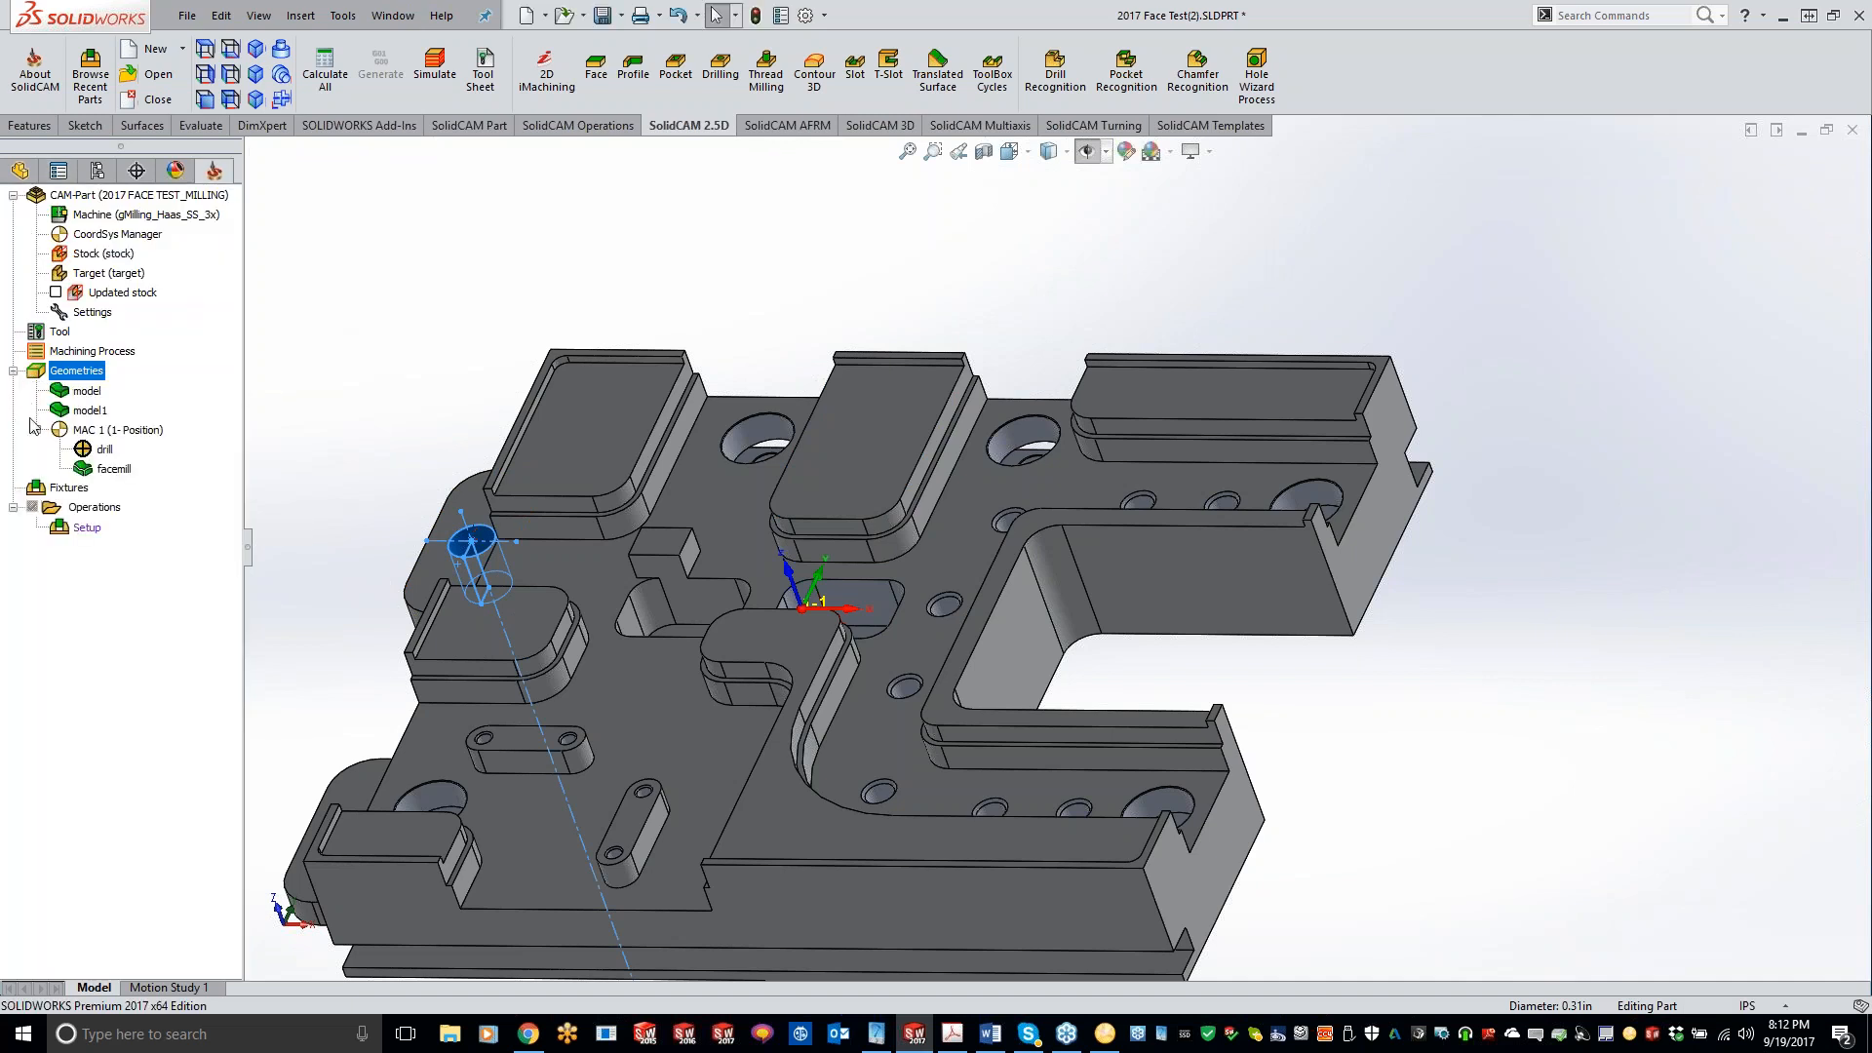
left_click(12, 371)
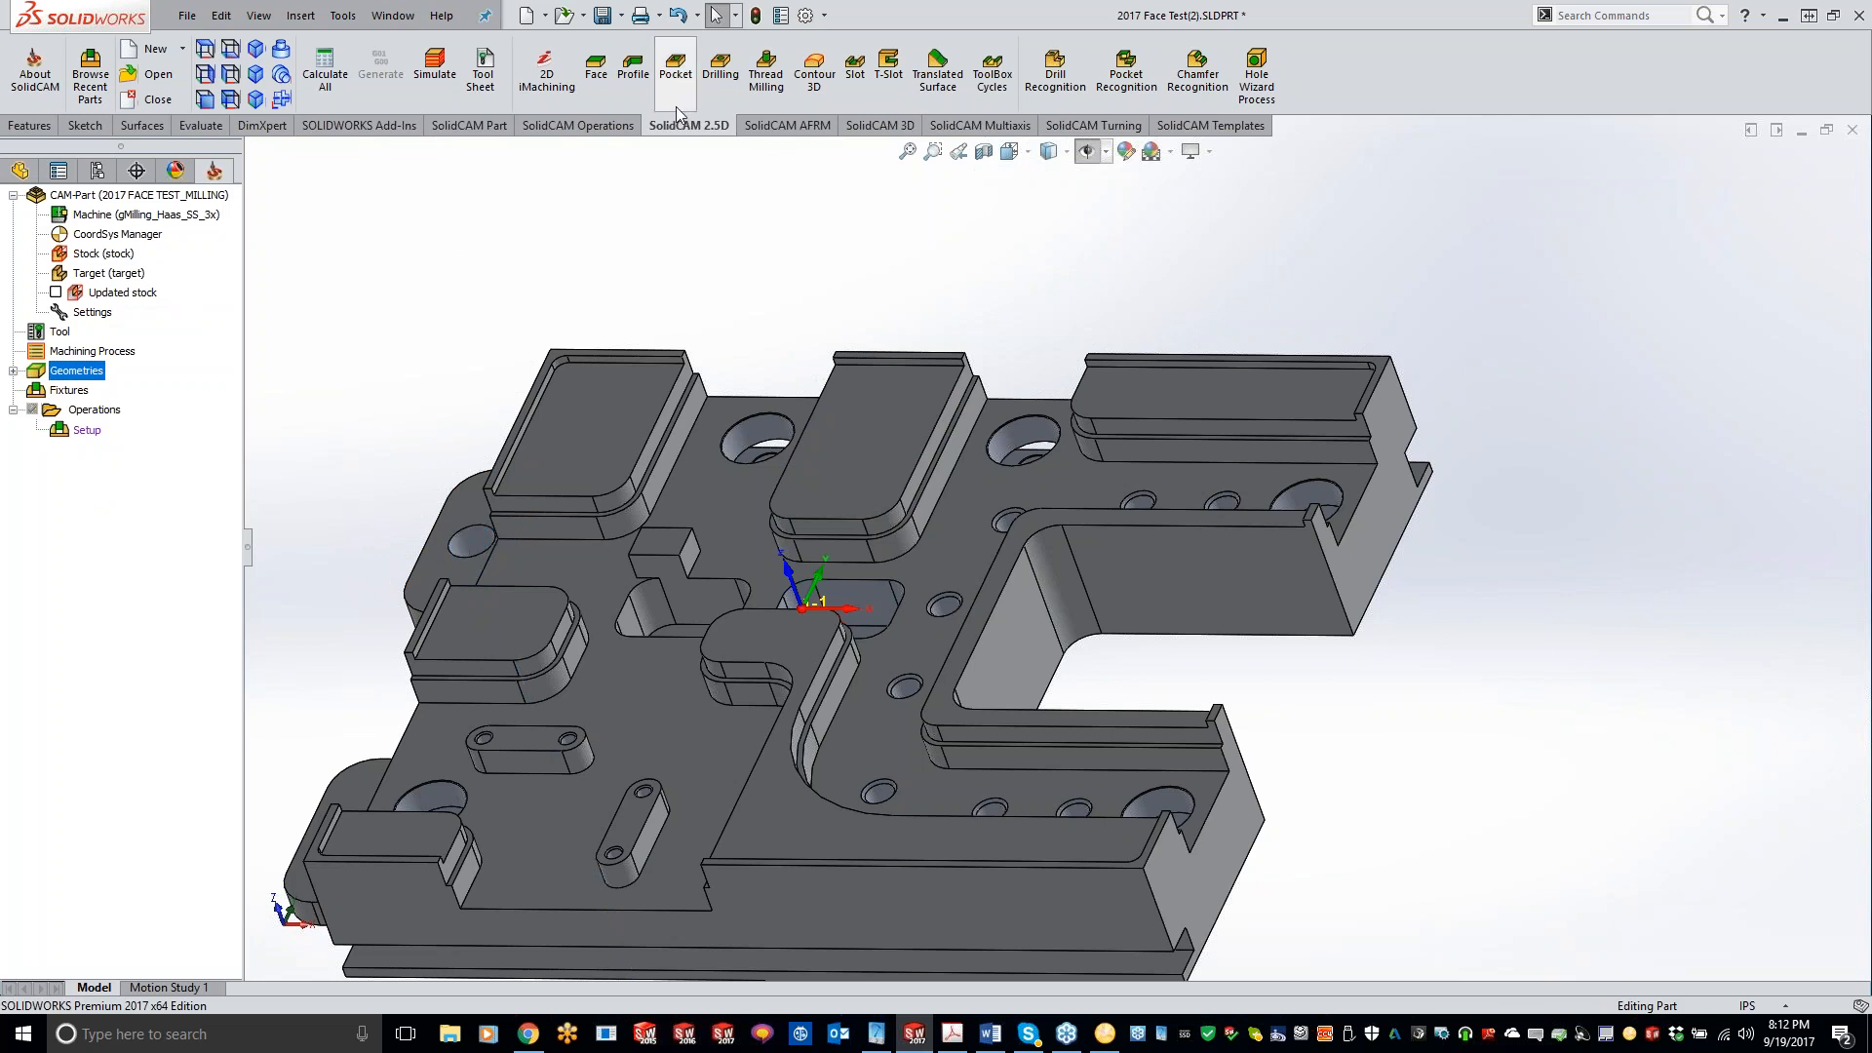
- Start a drilling operation, assign the existing drill geometry to it, discard the operation, and review the geometries in the CAM tree
left_click(721, 69)
left_click(429, 241)
left_click(448, 261)
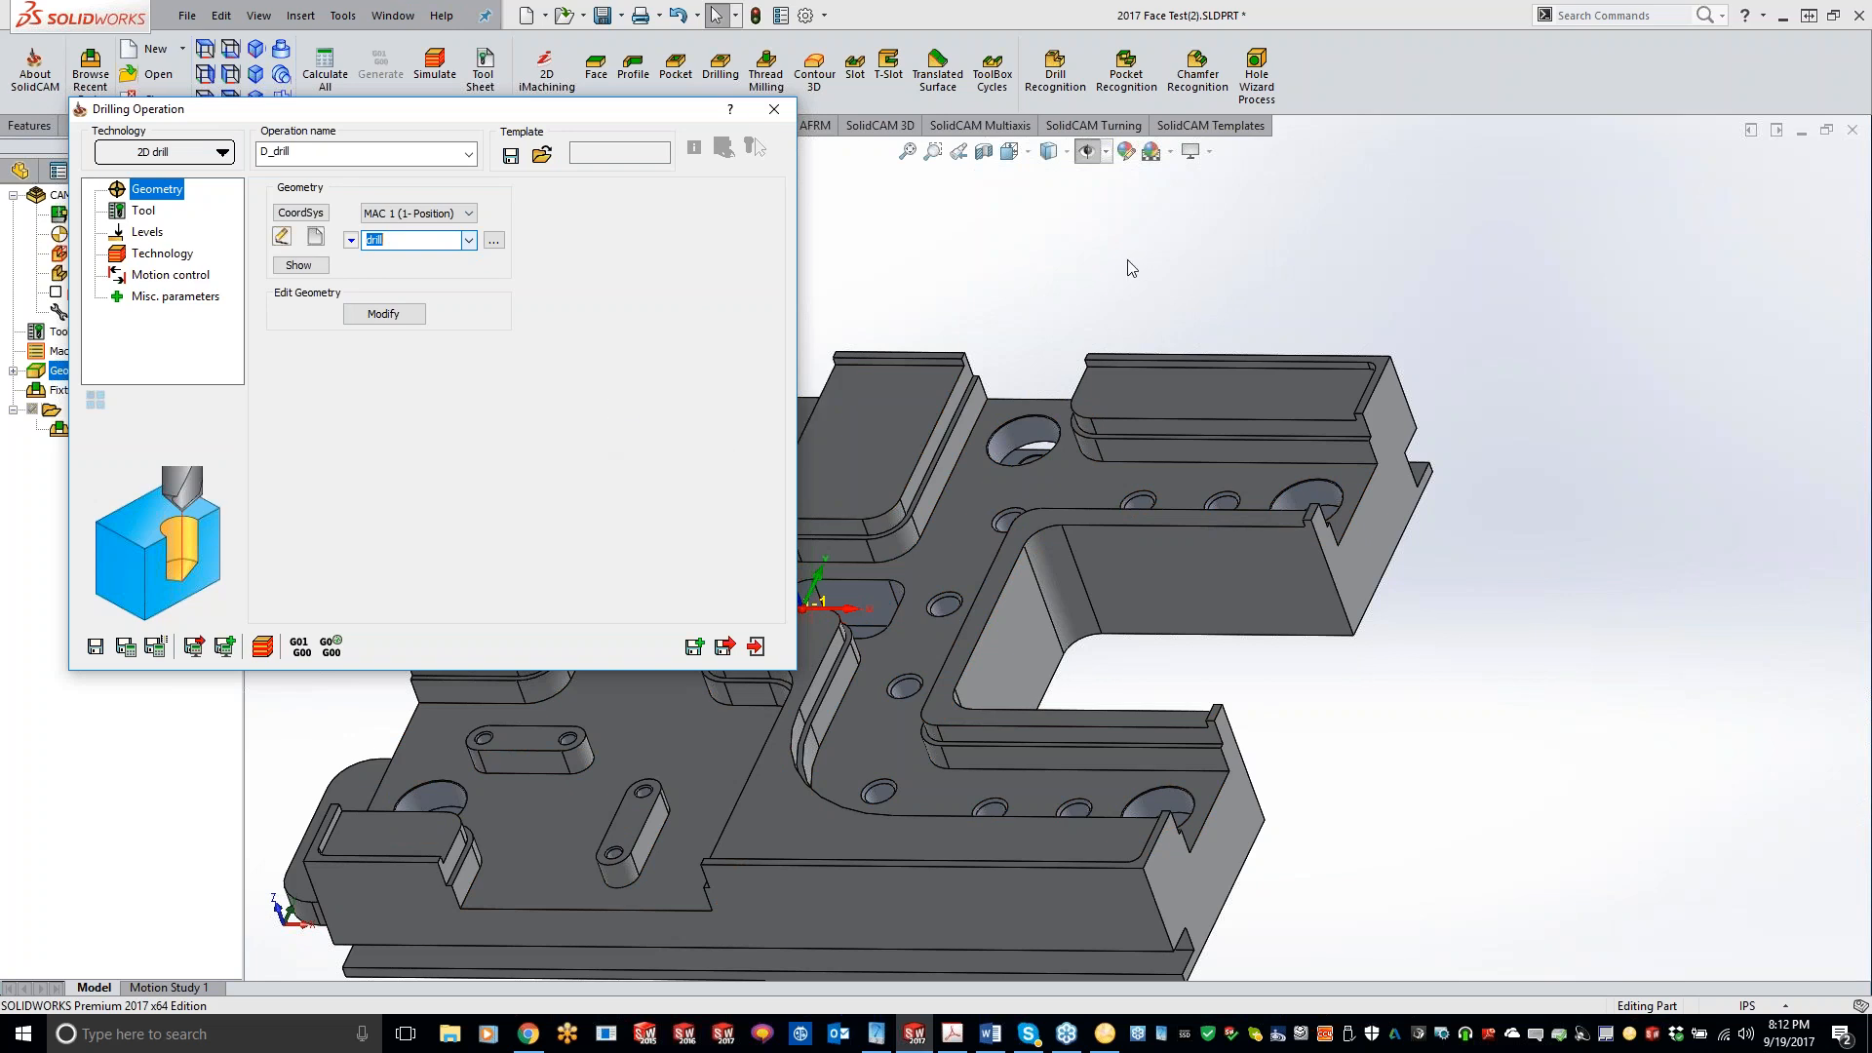
left_click(773, 111)
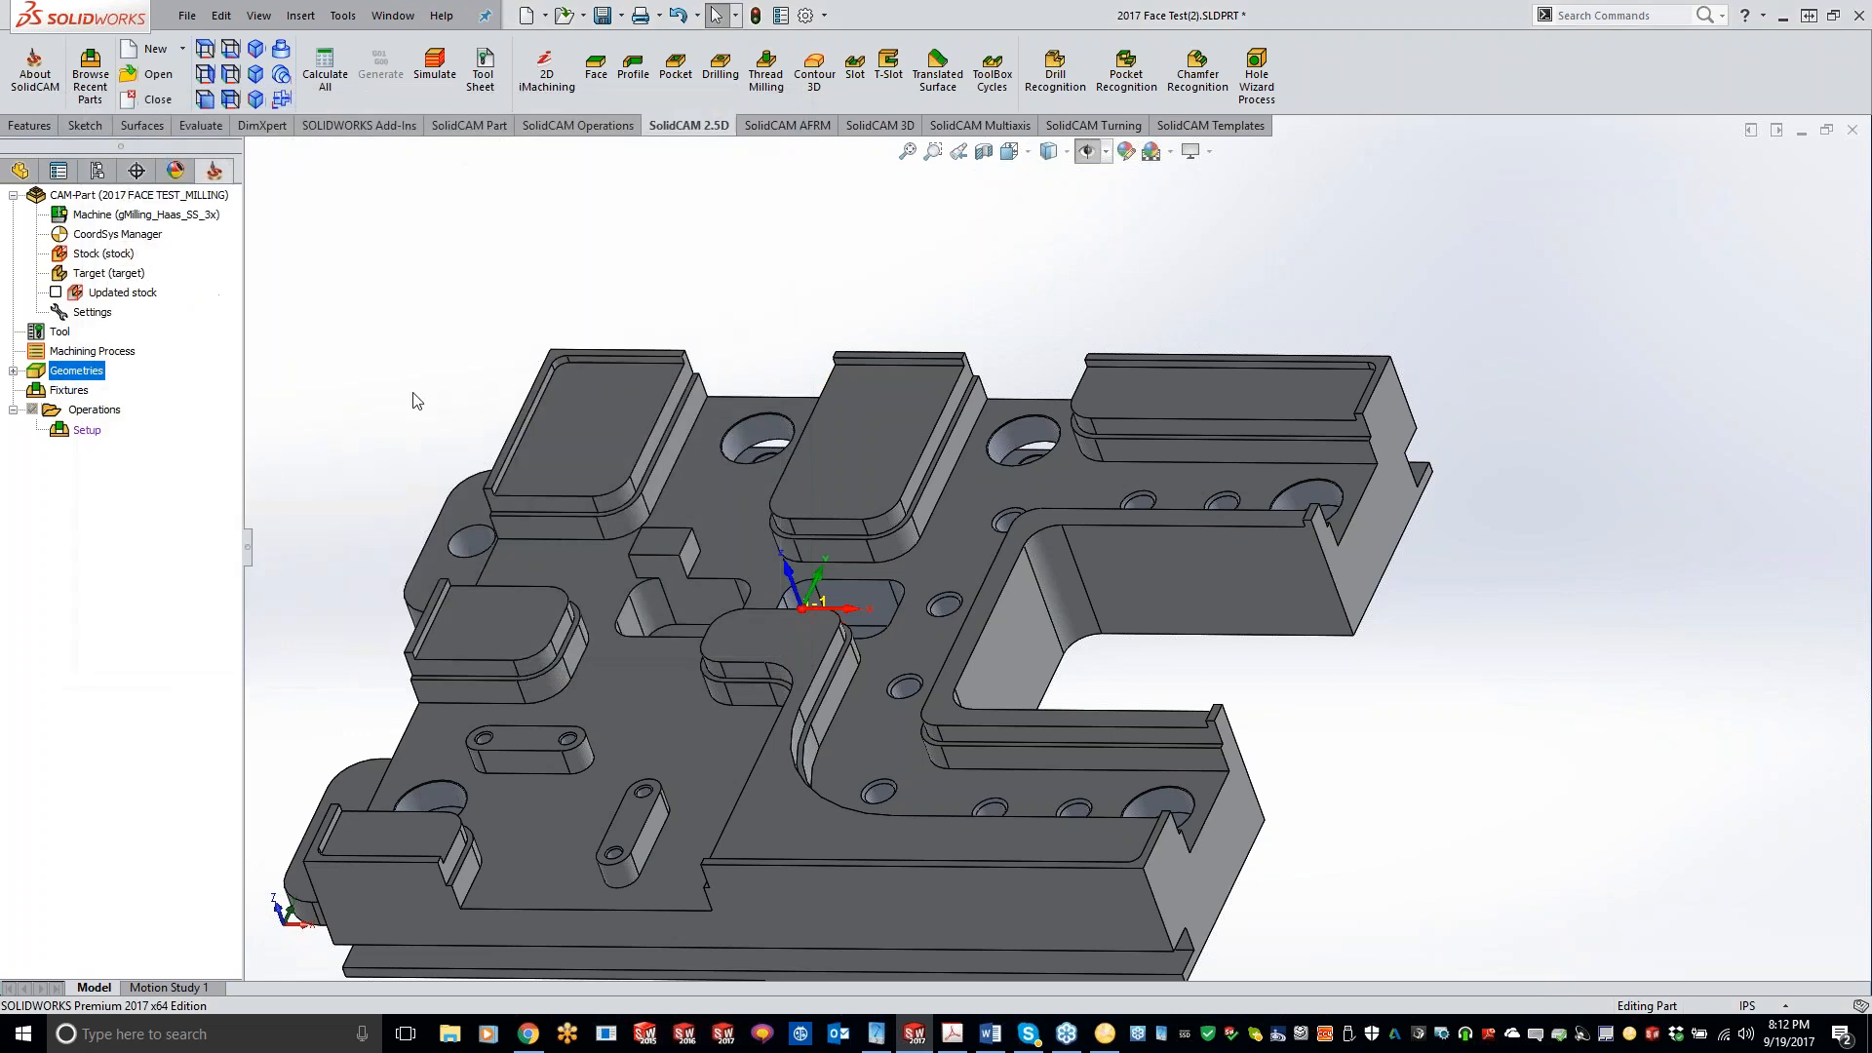
left_click(13, 370)
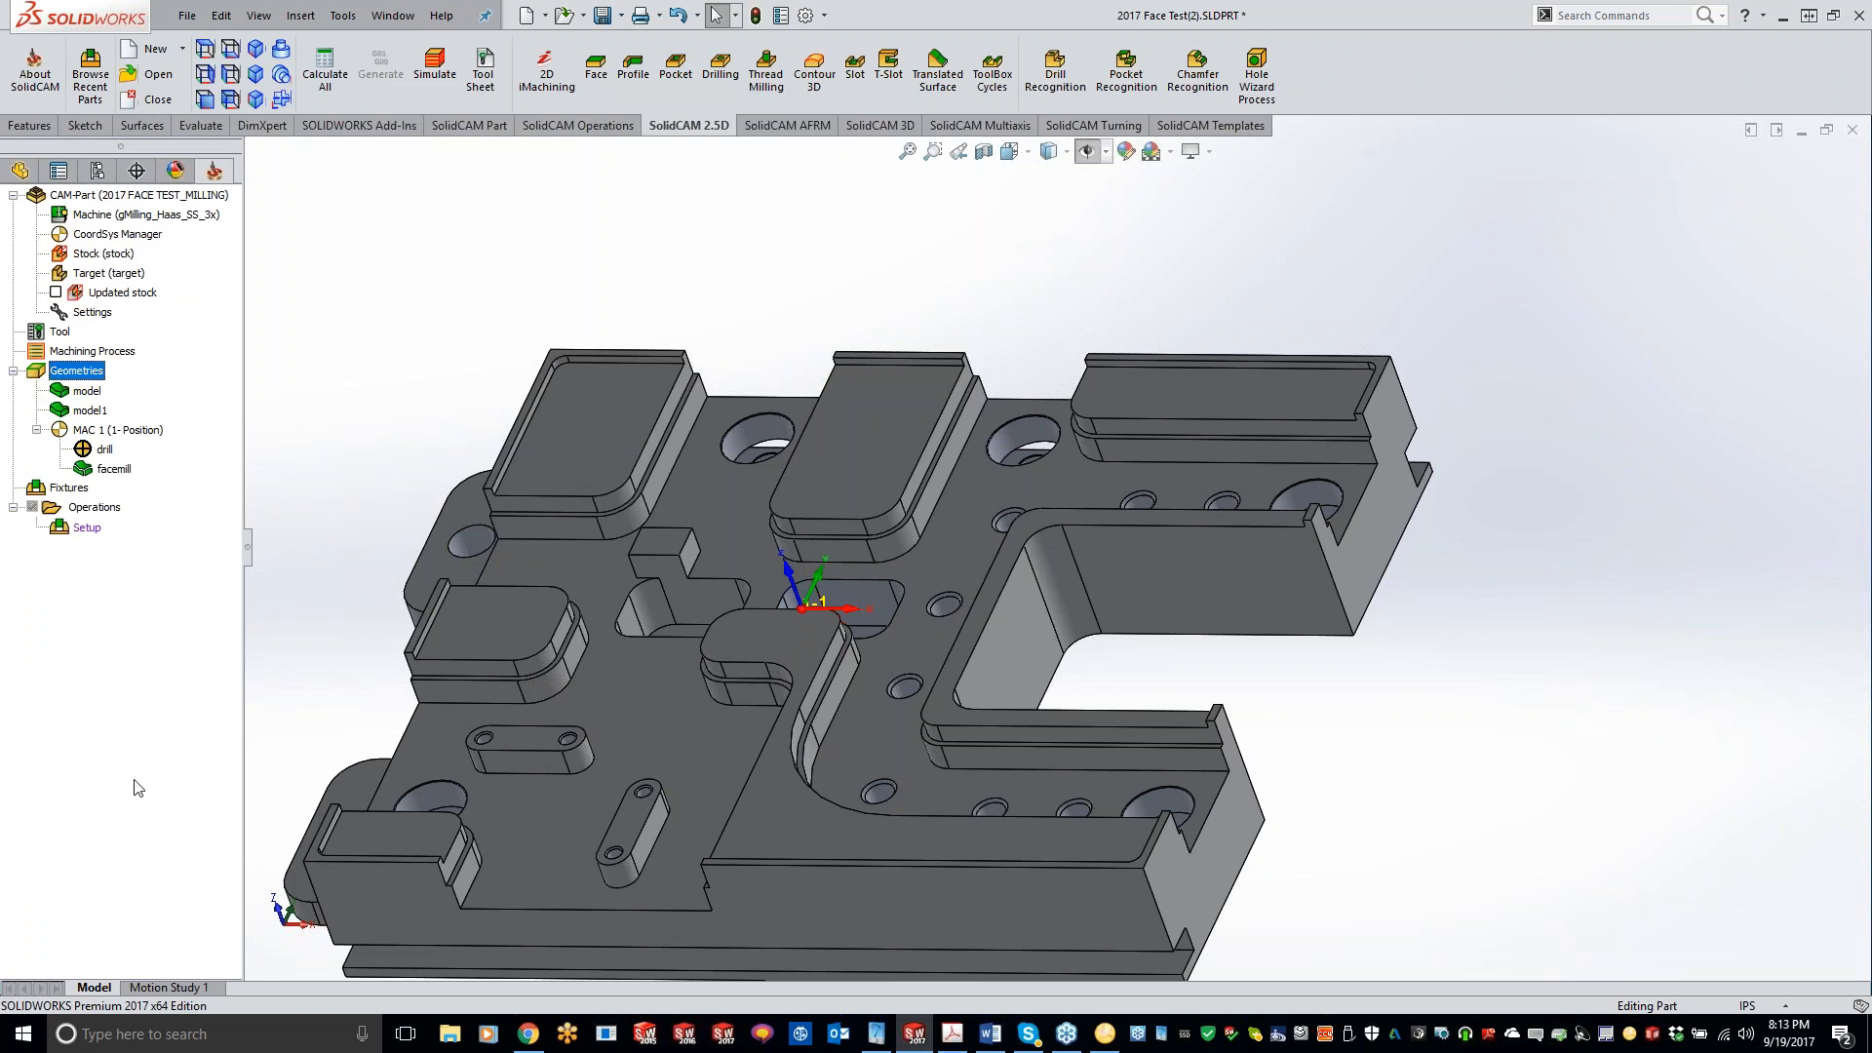
left_click(13, 371)
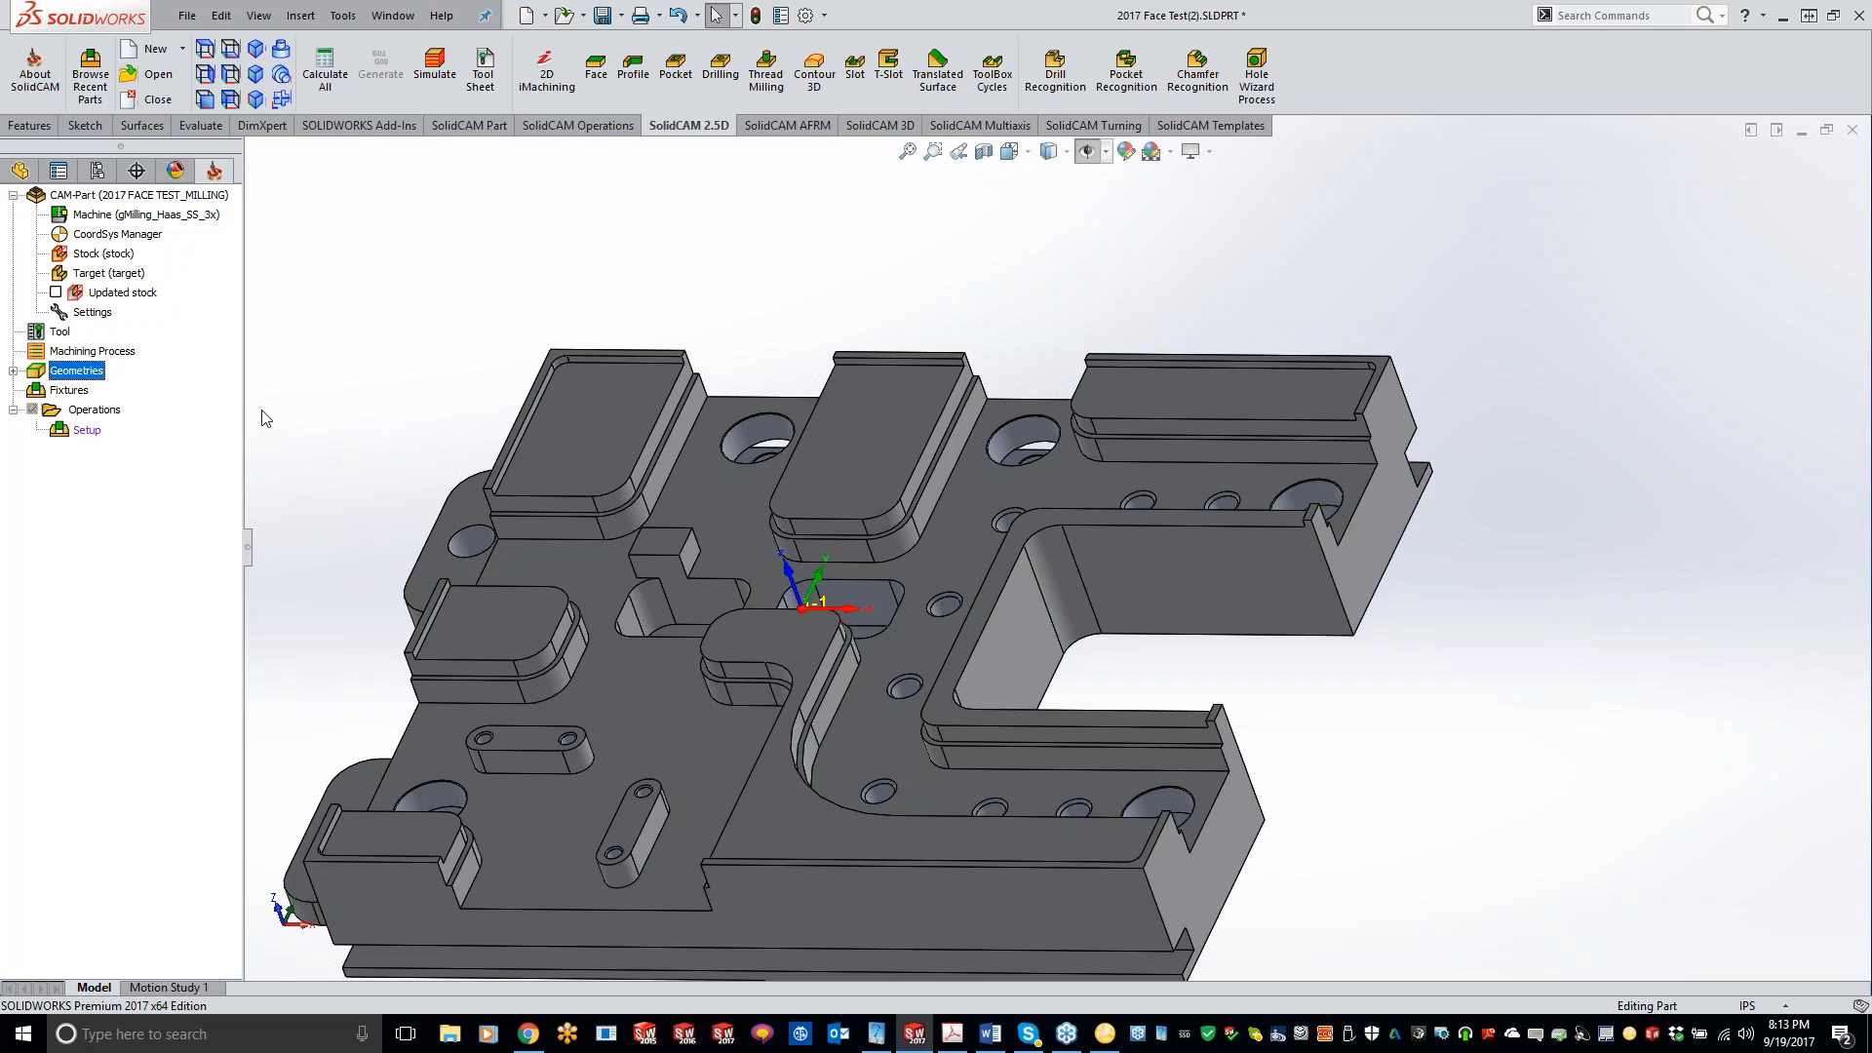
- Open the Cleanup CAM-Part options, select every removal option, and cancel the cleanup
right_click(184, 196)
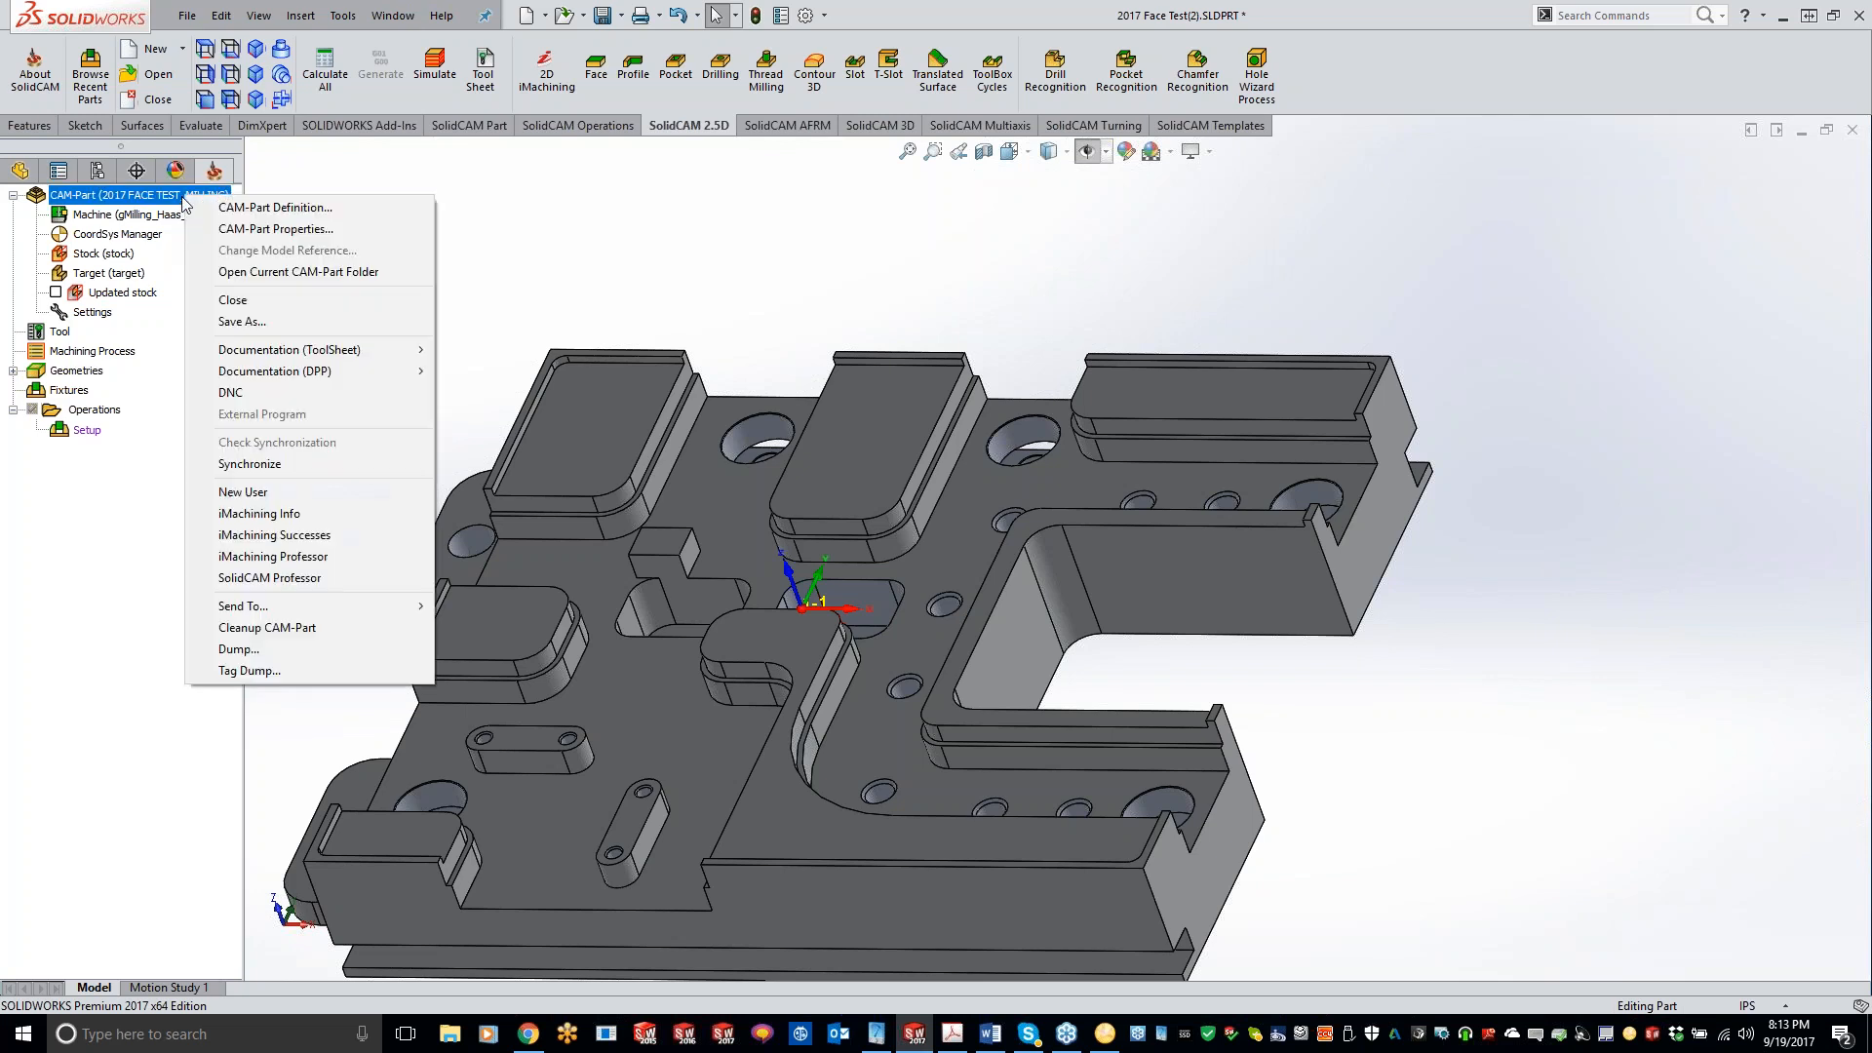
left_click(339, 632)
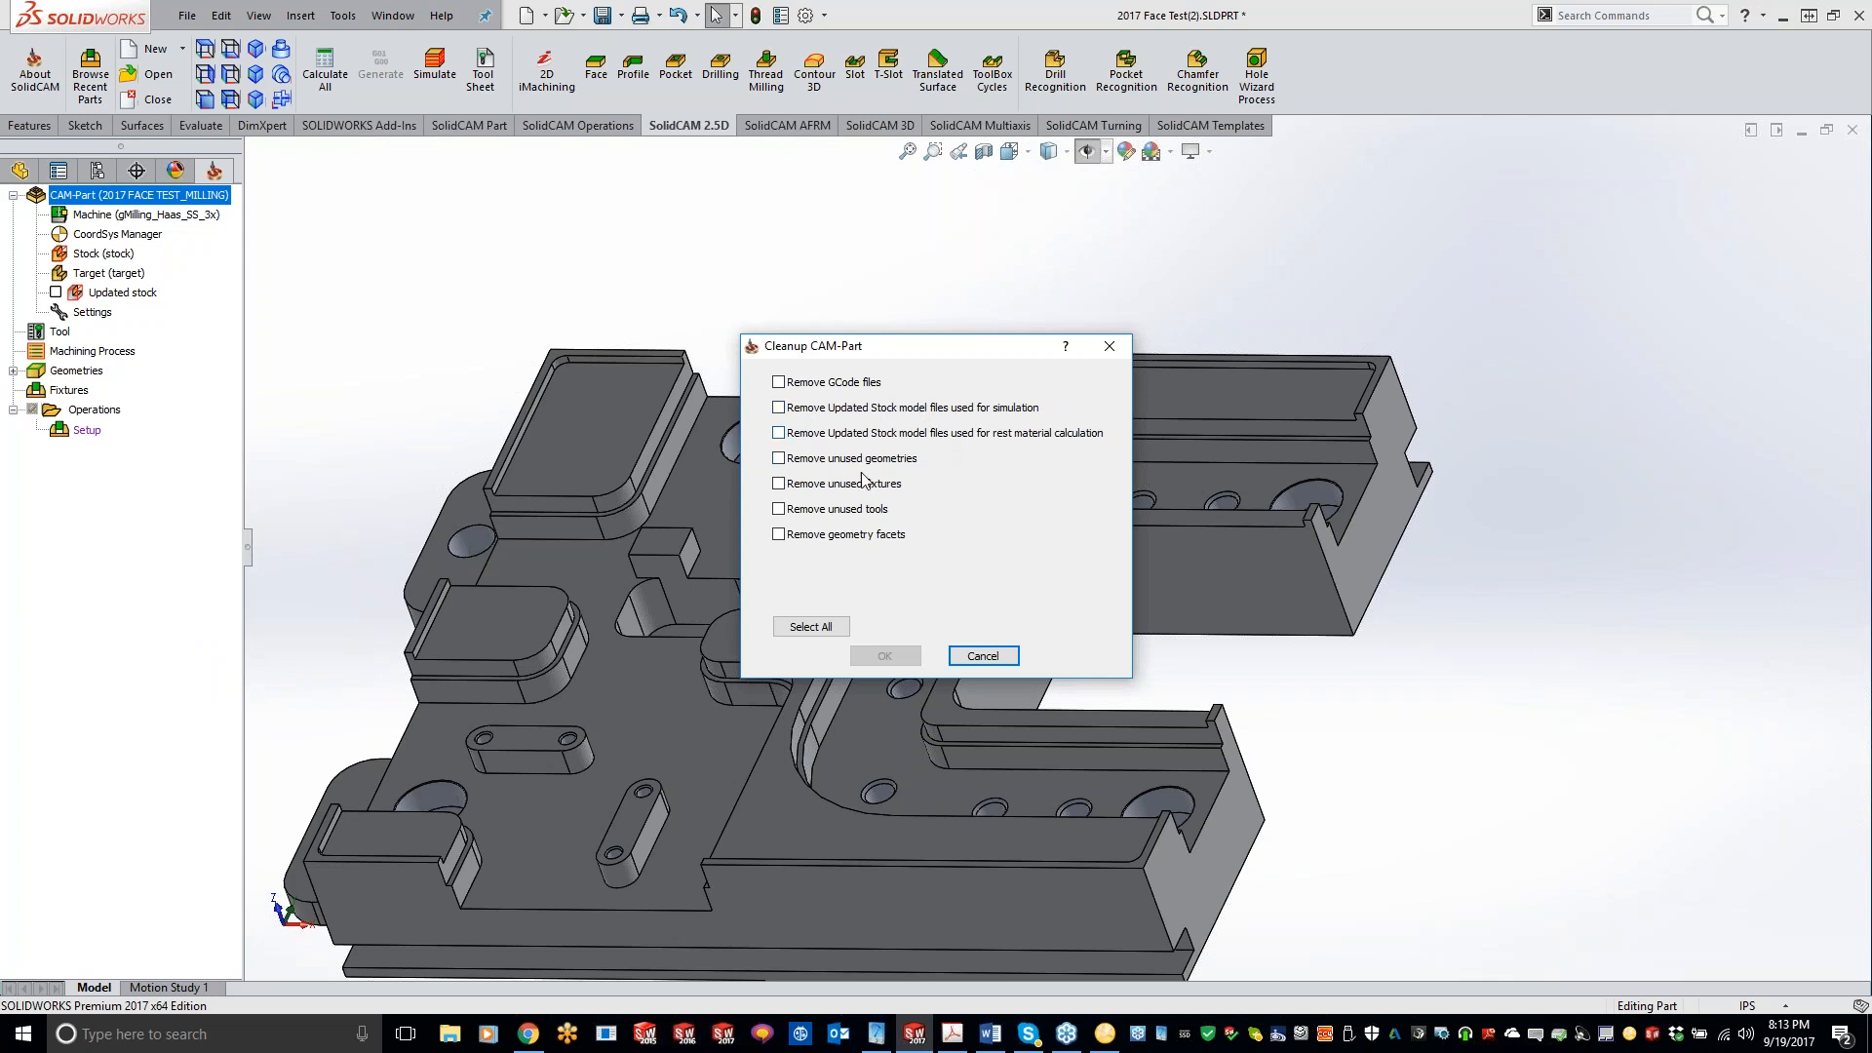
left_click(801, 628)
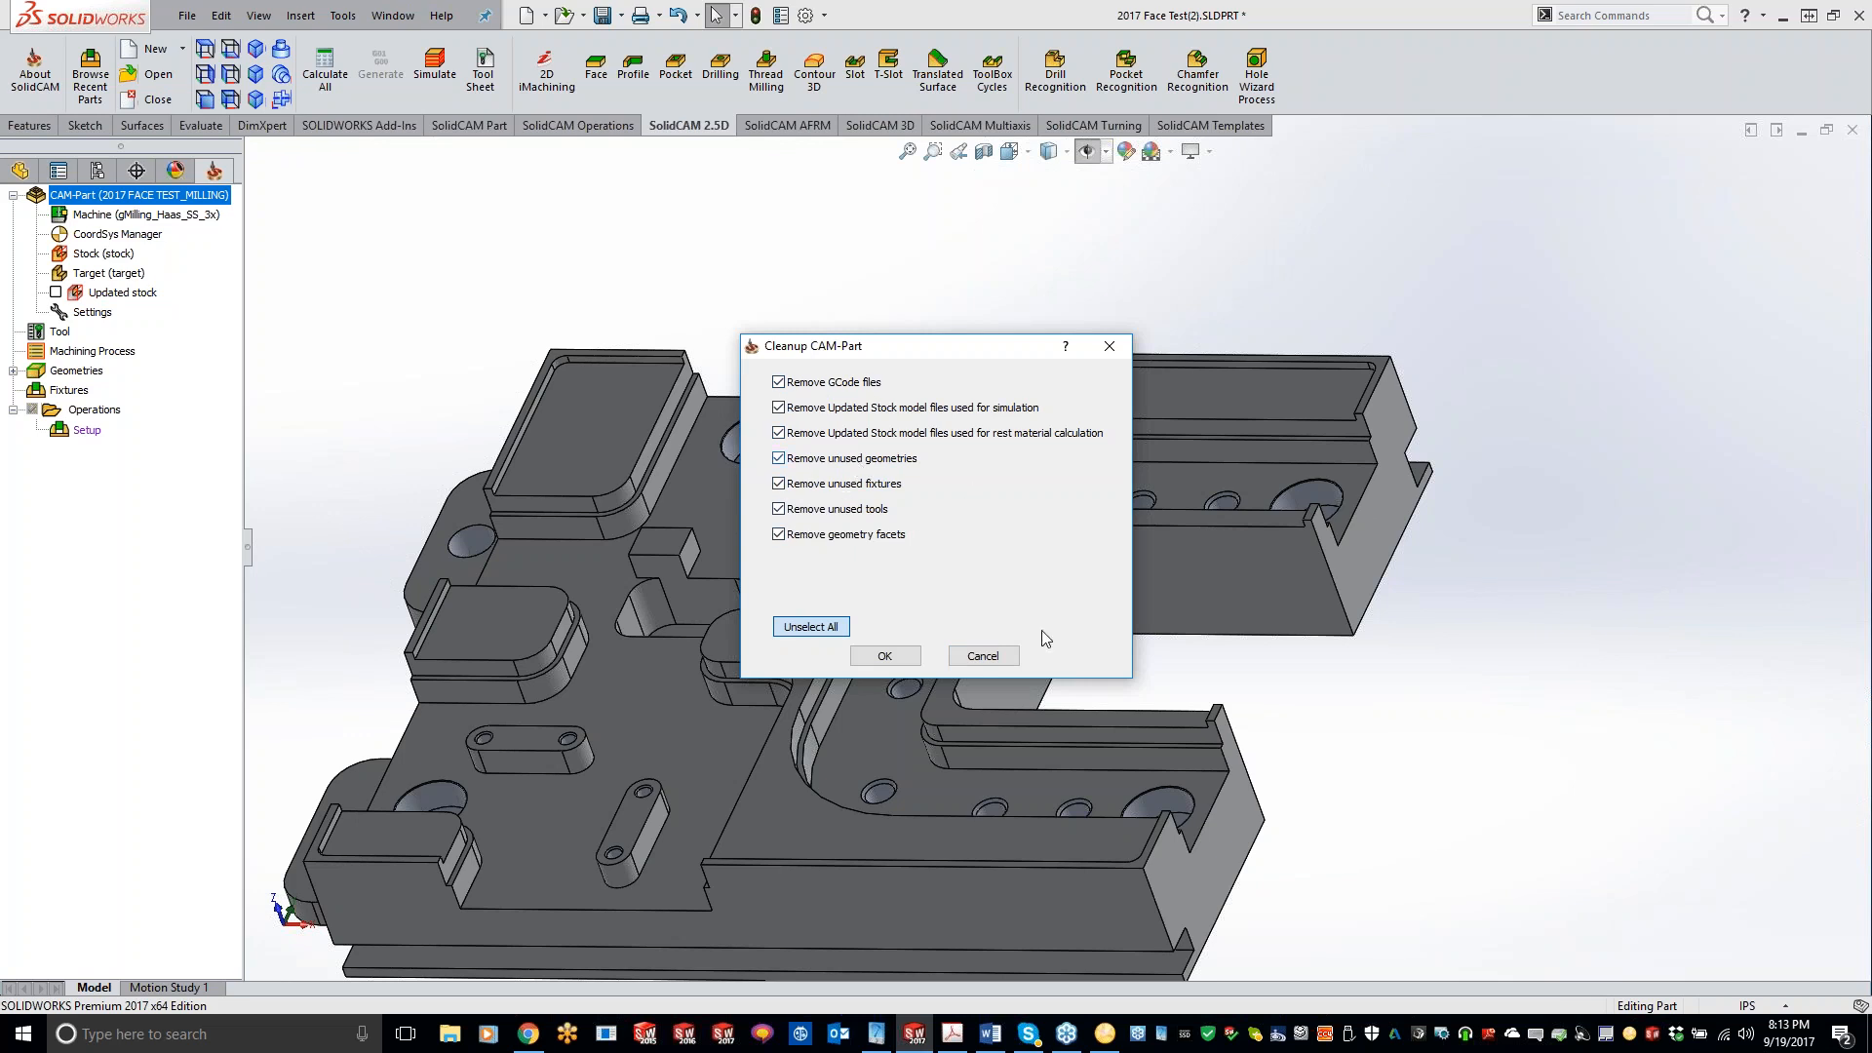
left_click(984, 657)
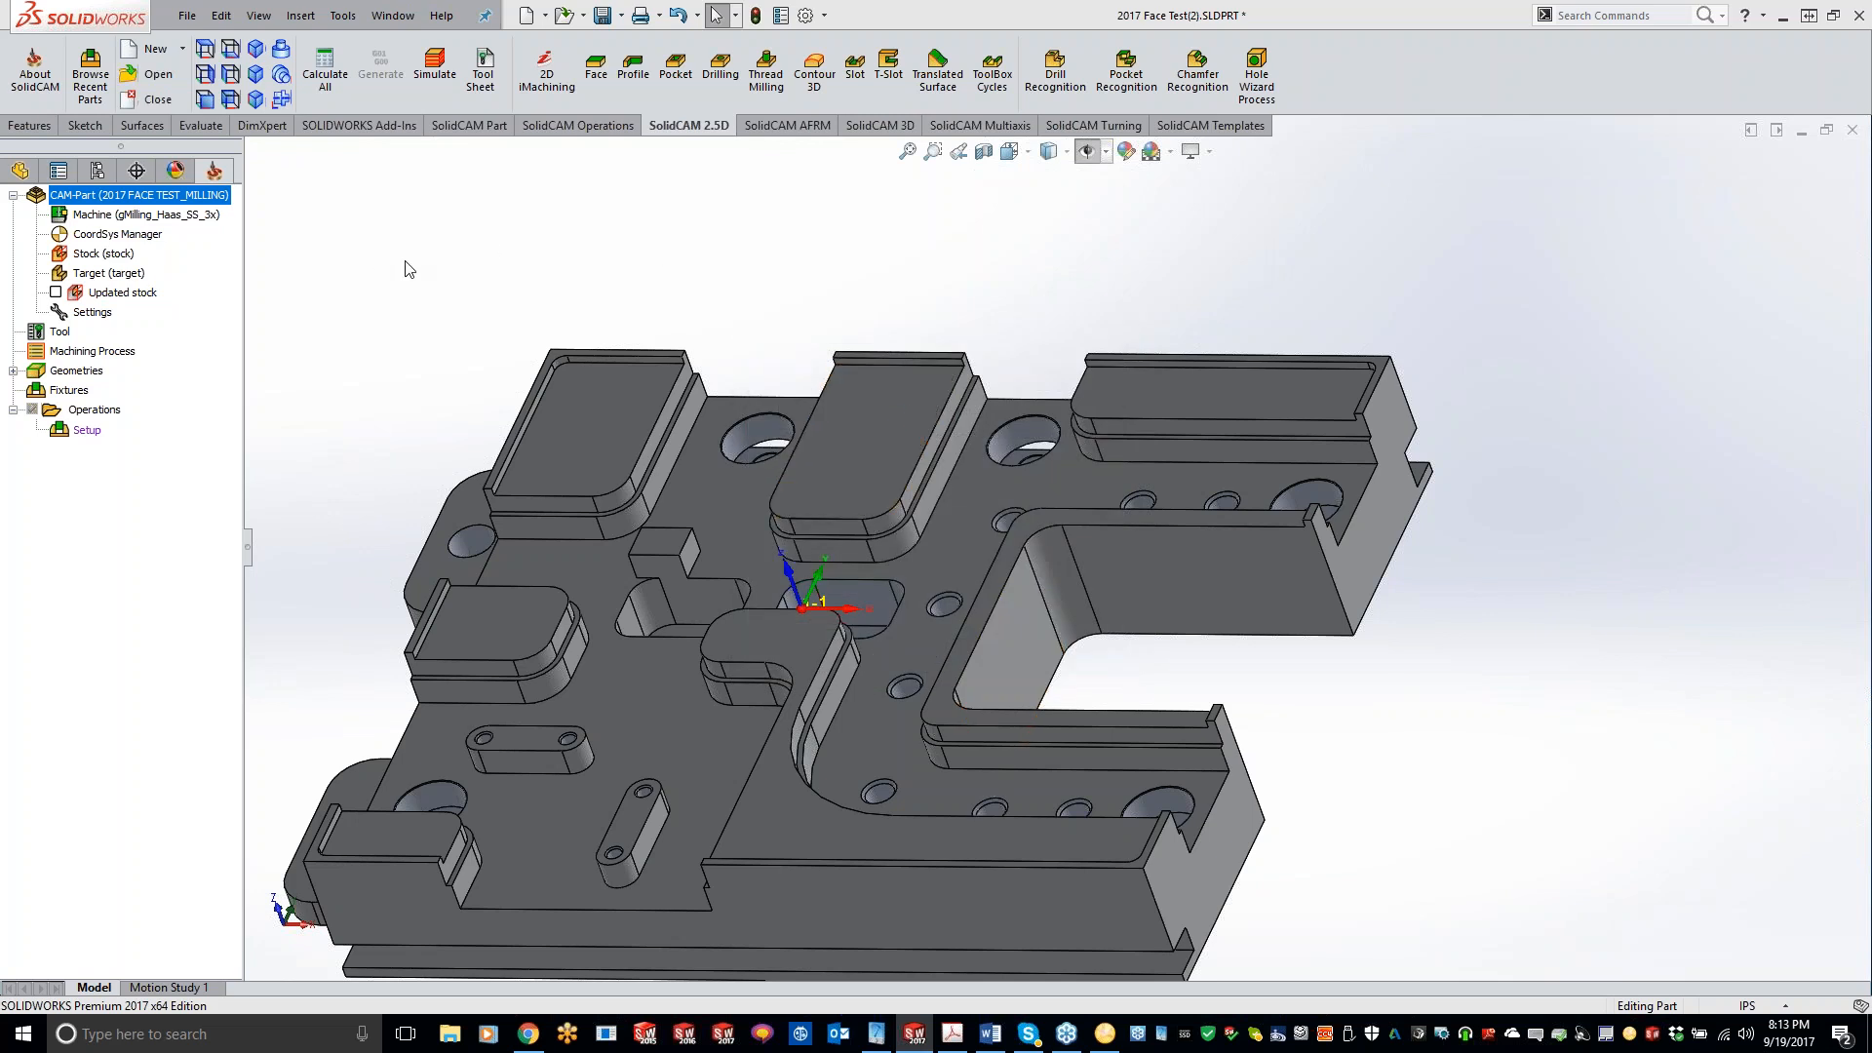
middle_click_drag(364, 259, 391, 293)
scroll(391, 292, "up", 2)
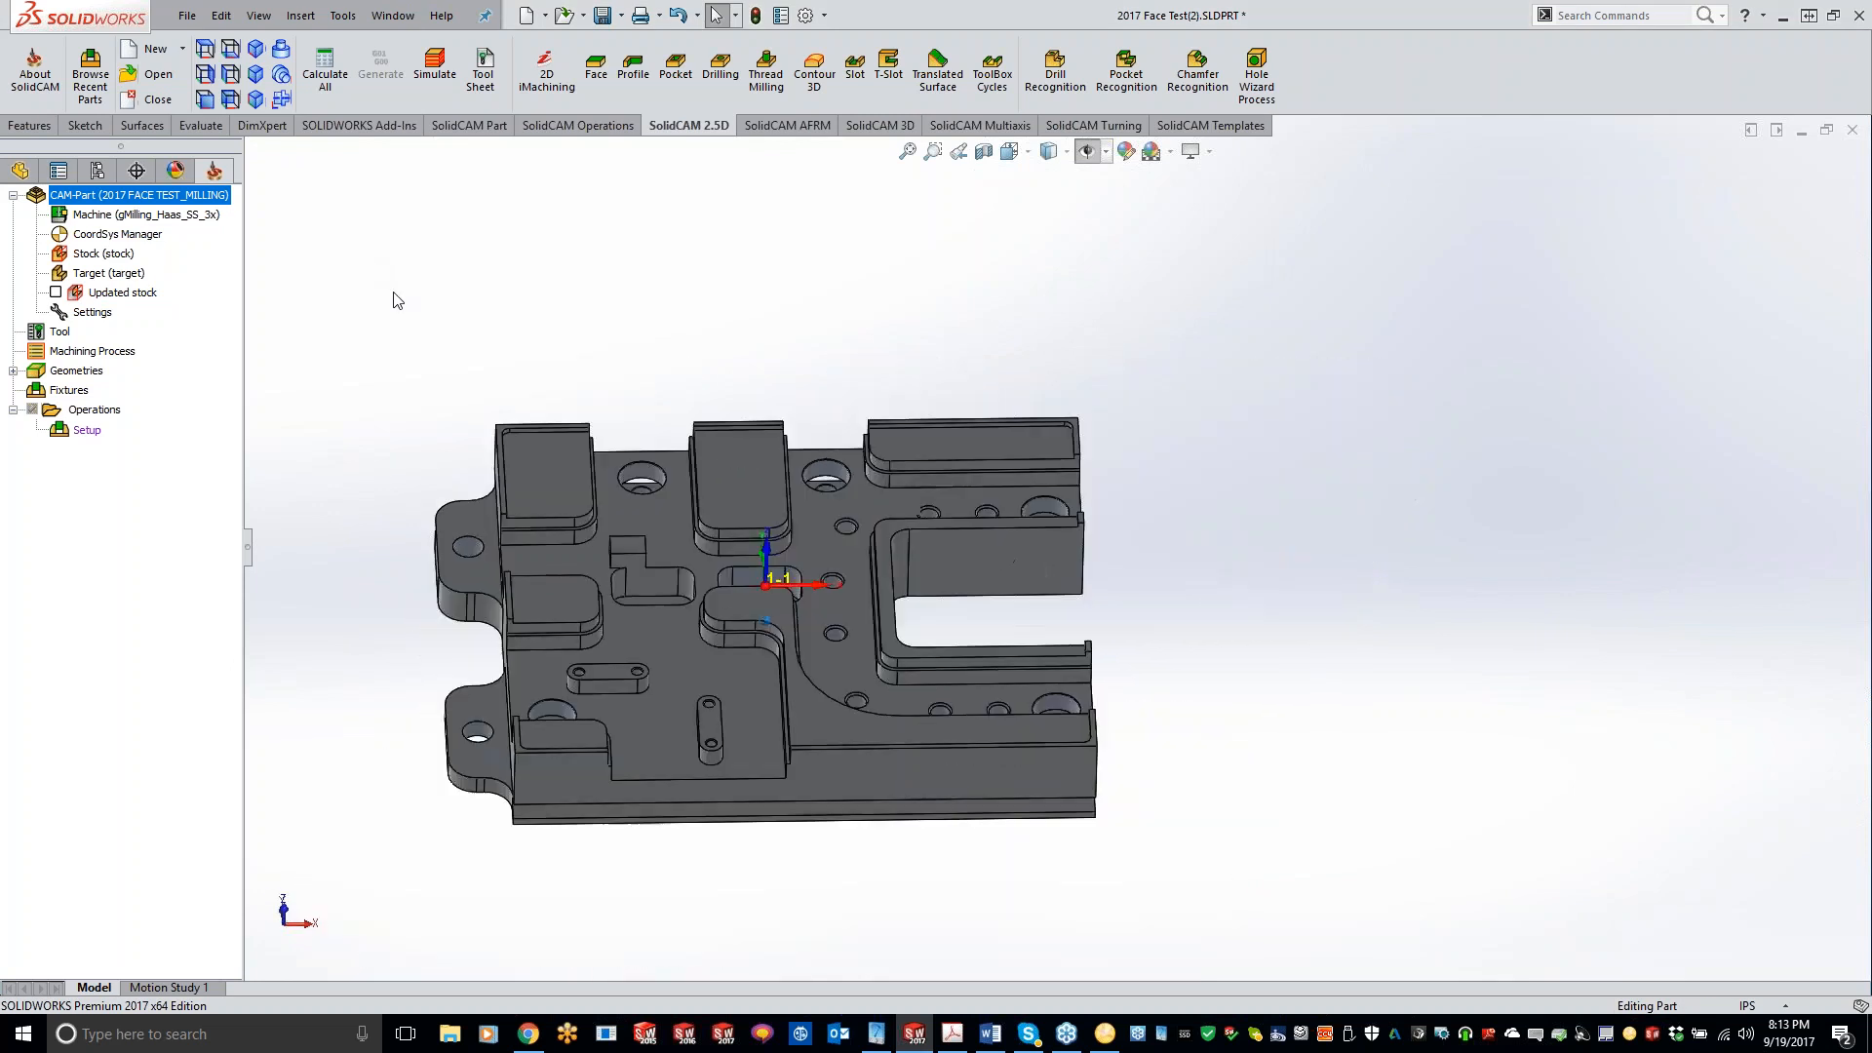
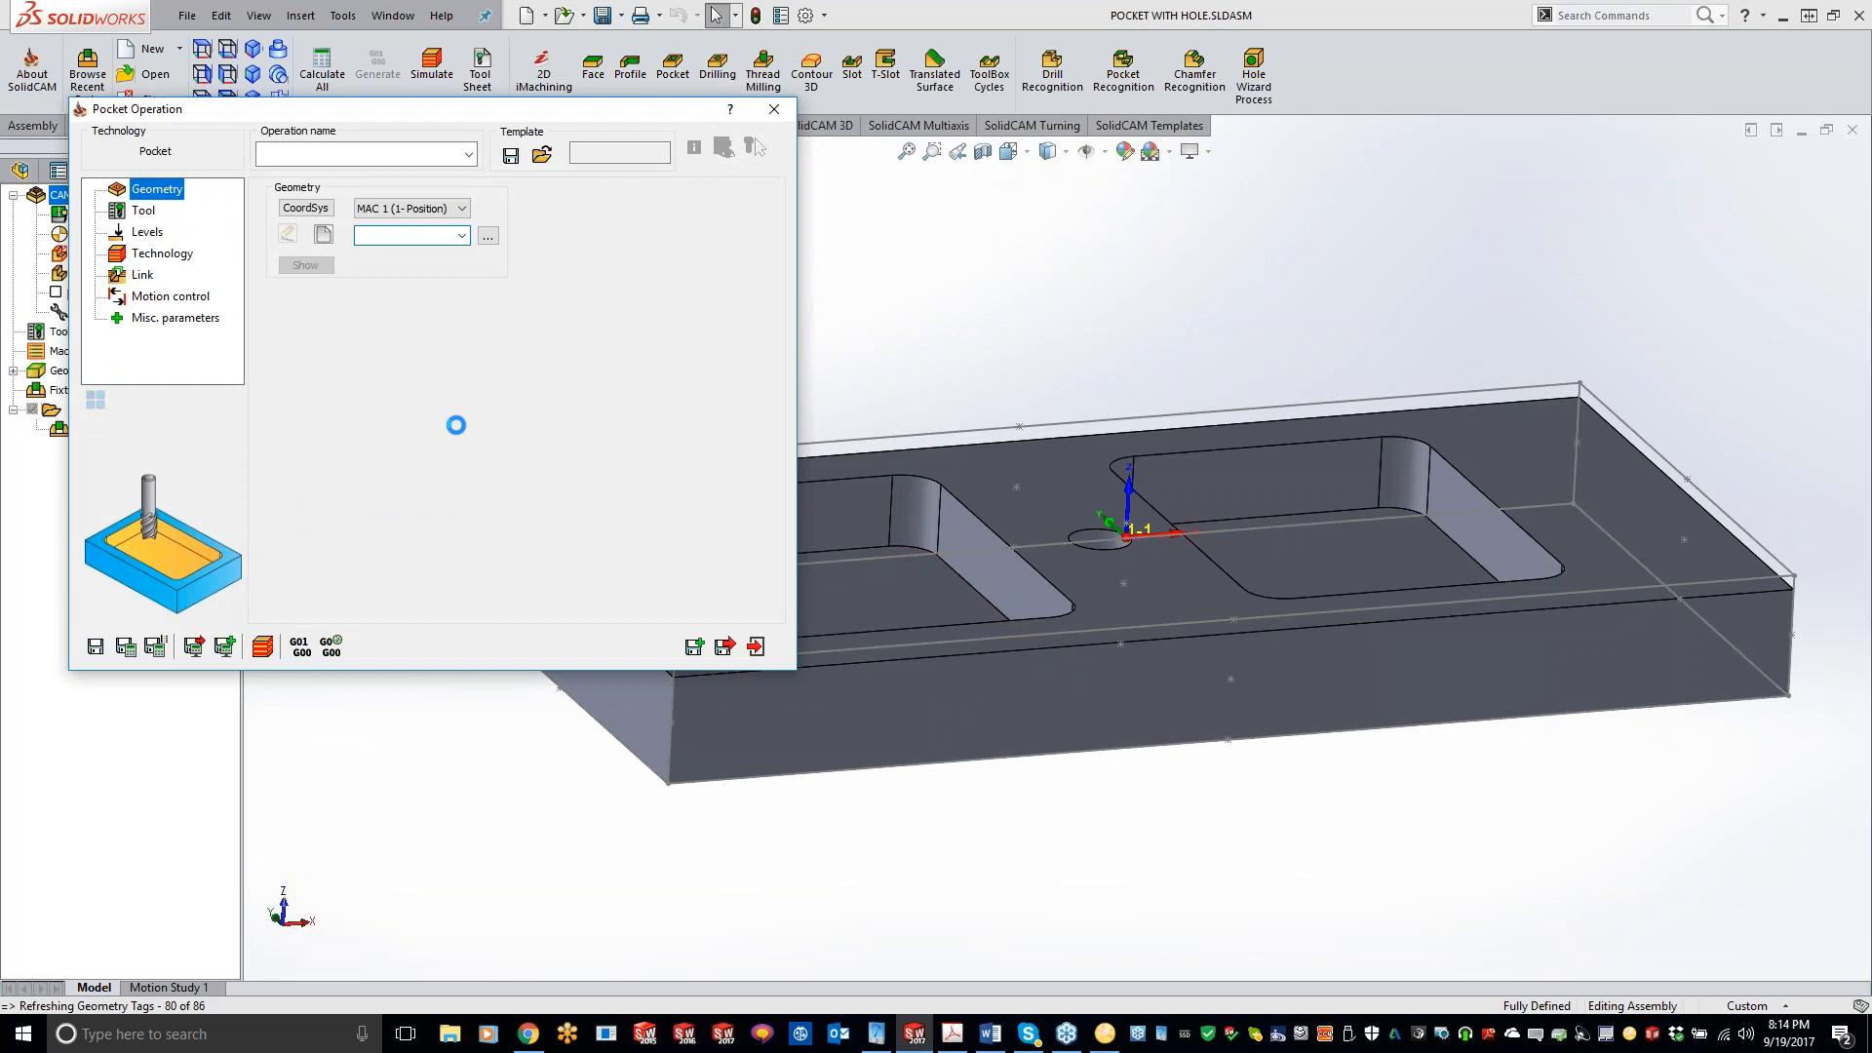
- Define the pocket geometry in the POCKET WITH HOLE part by picking both pocket floors with Smart Face
left_click(868, 593)
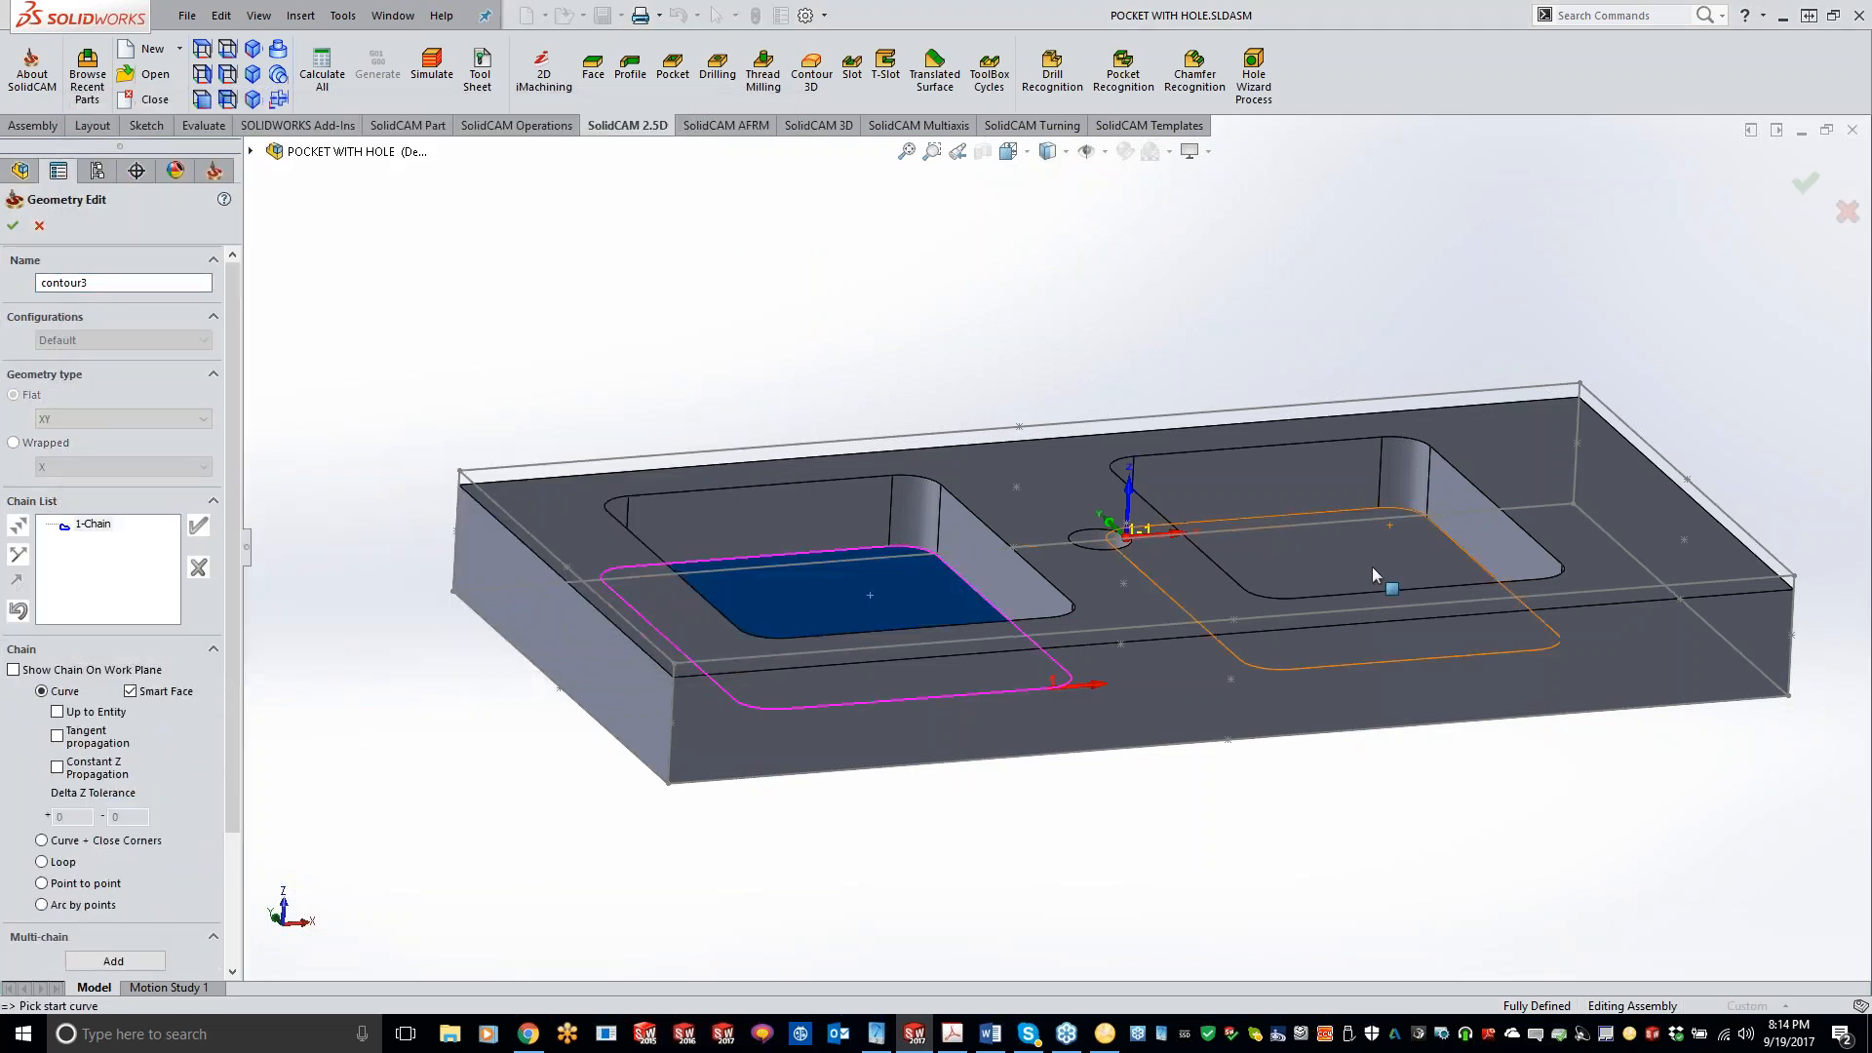
left_click(1370, 565)
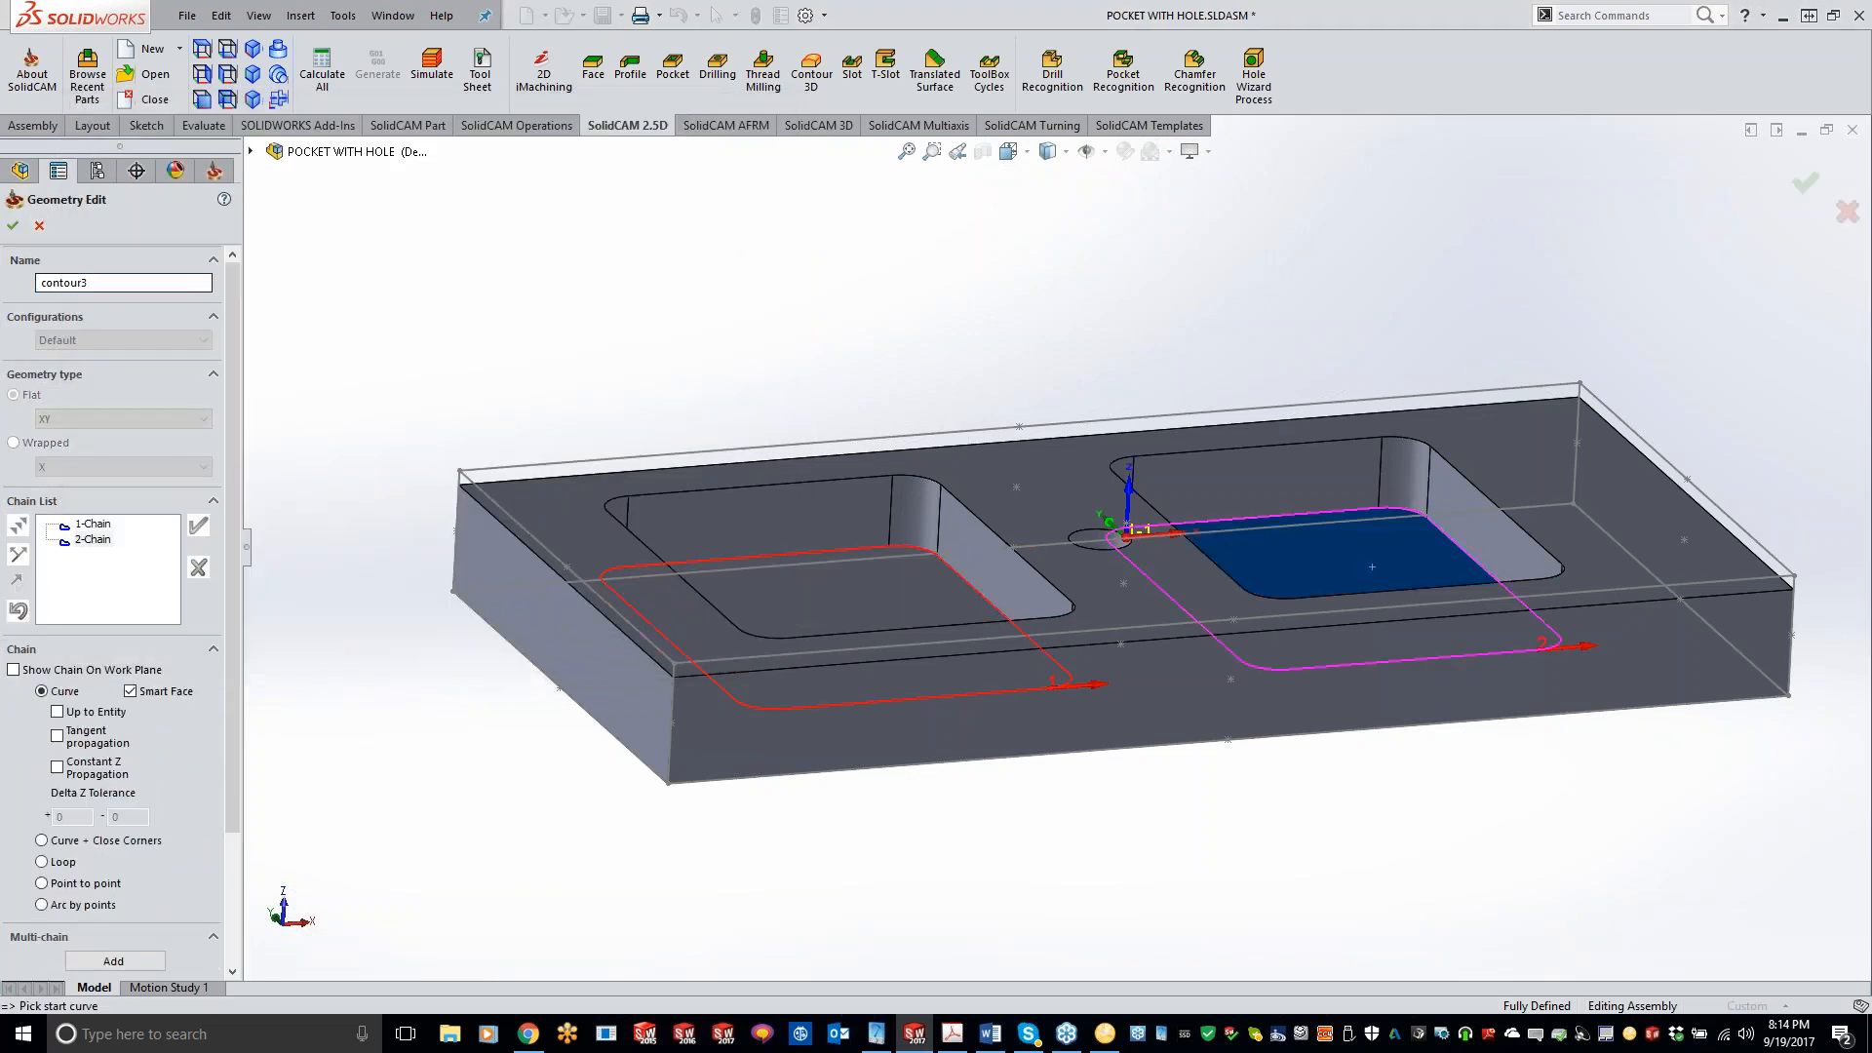
left_click(13, 225)
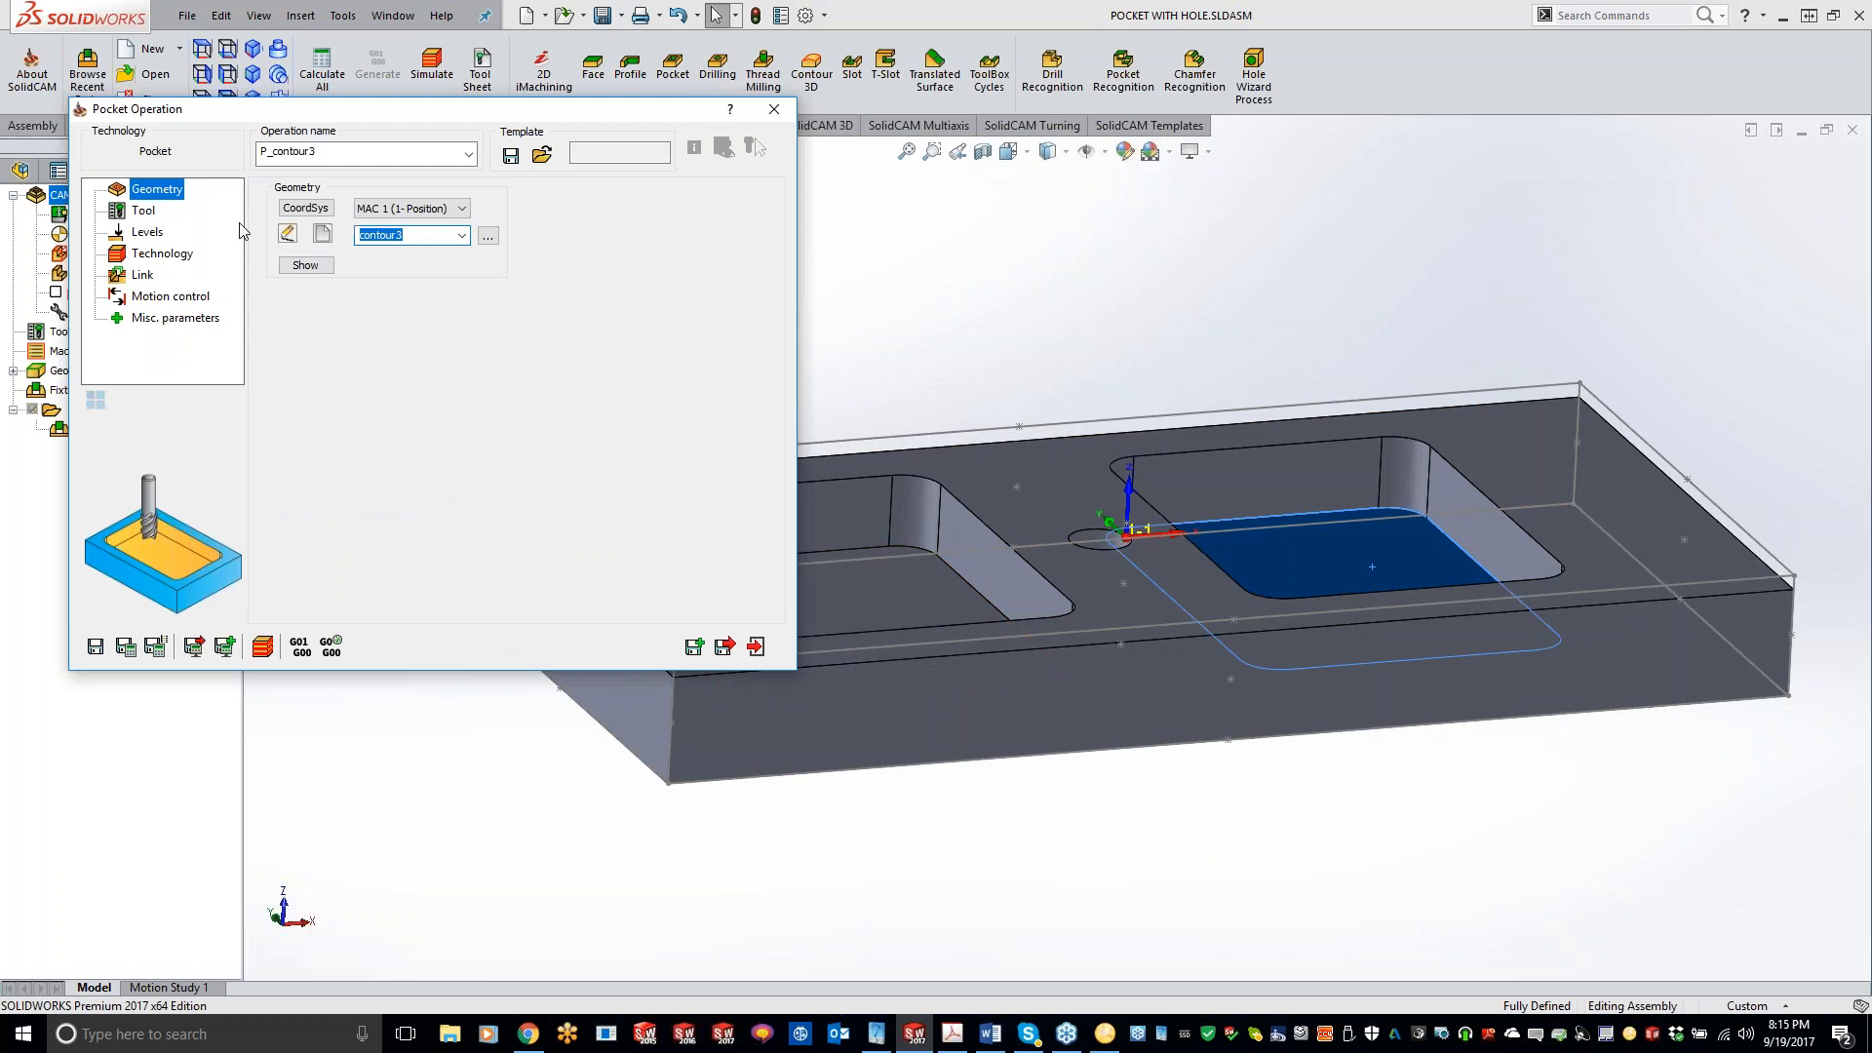
- Assign tool 1, the 0.625 inch diameter mill, to the pocket operation
left_click(143, 210)
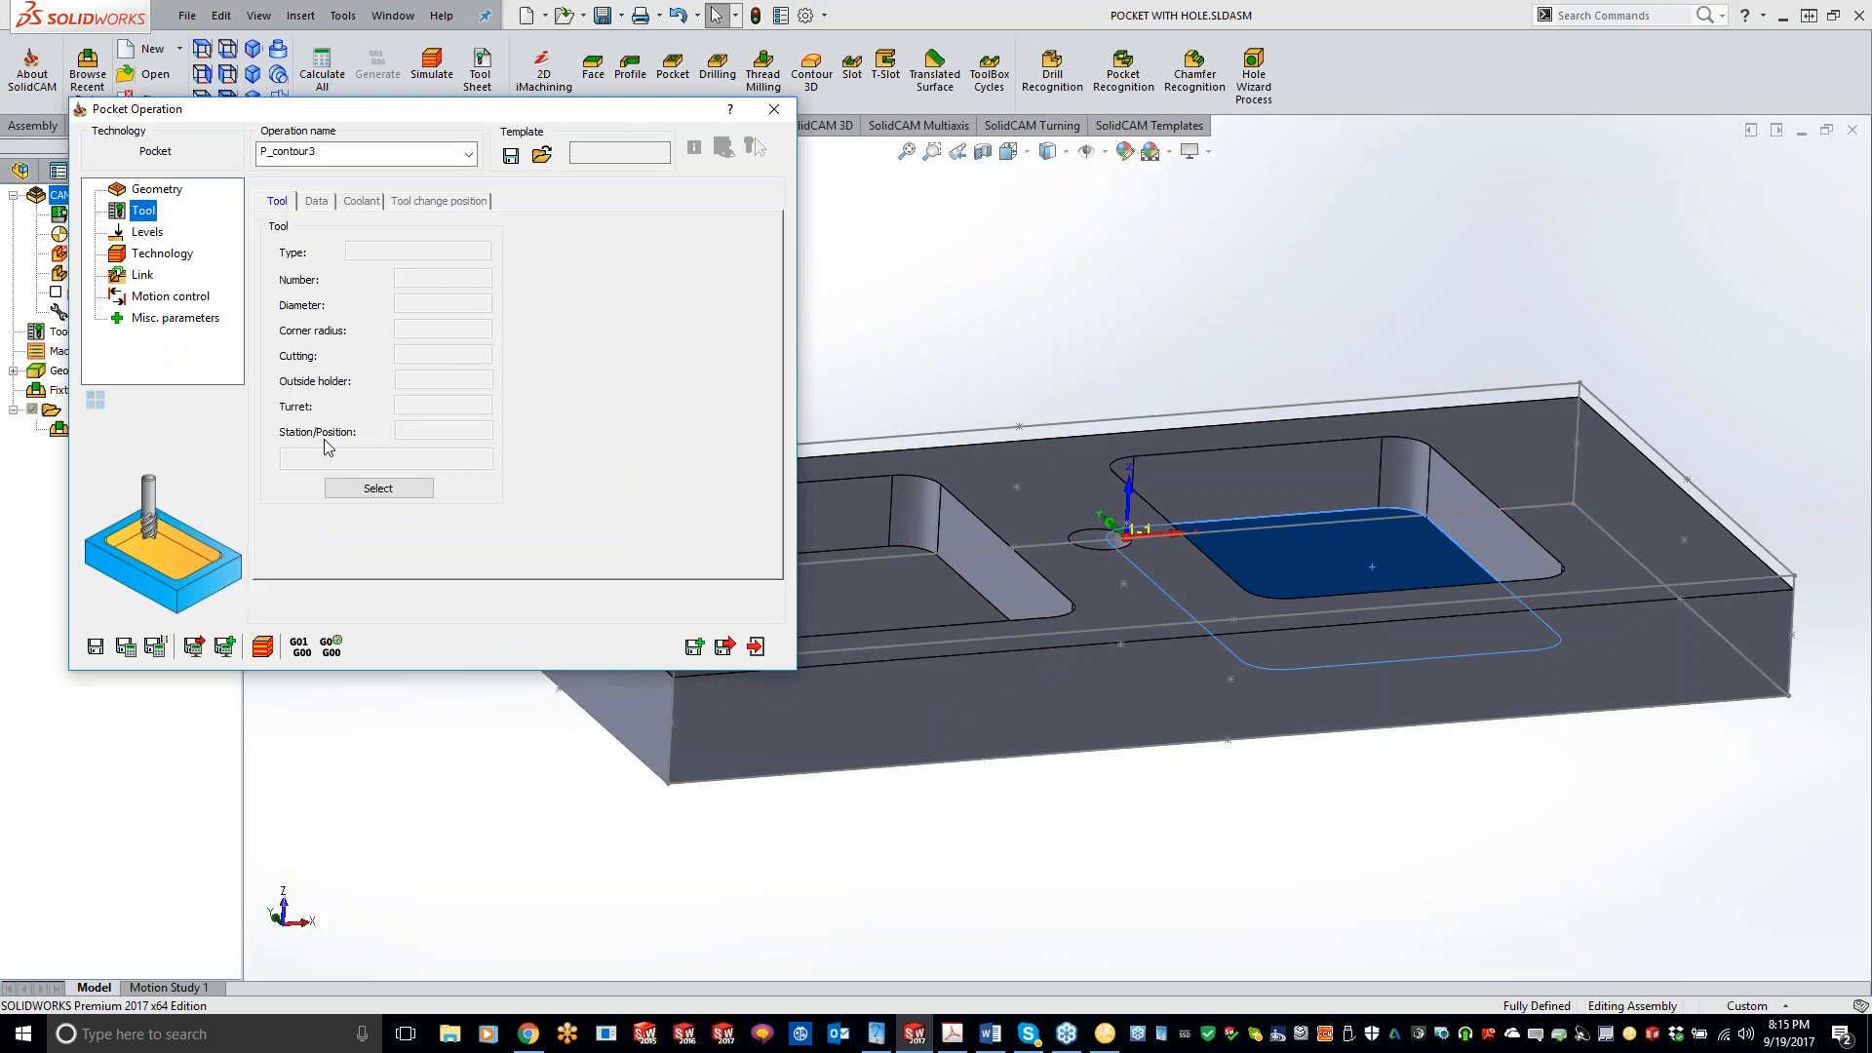
left_click(379, 488)
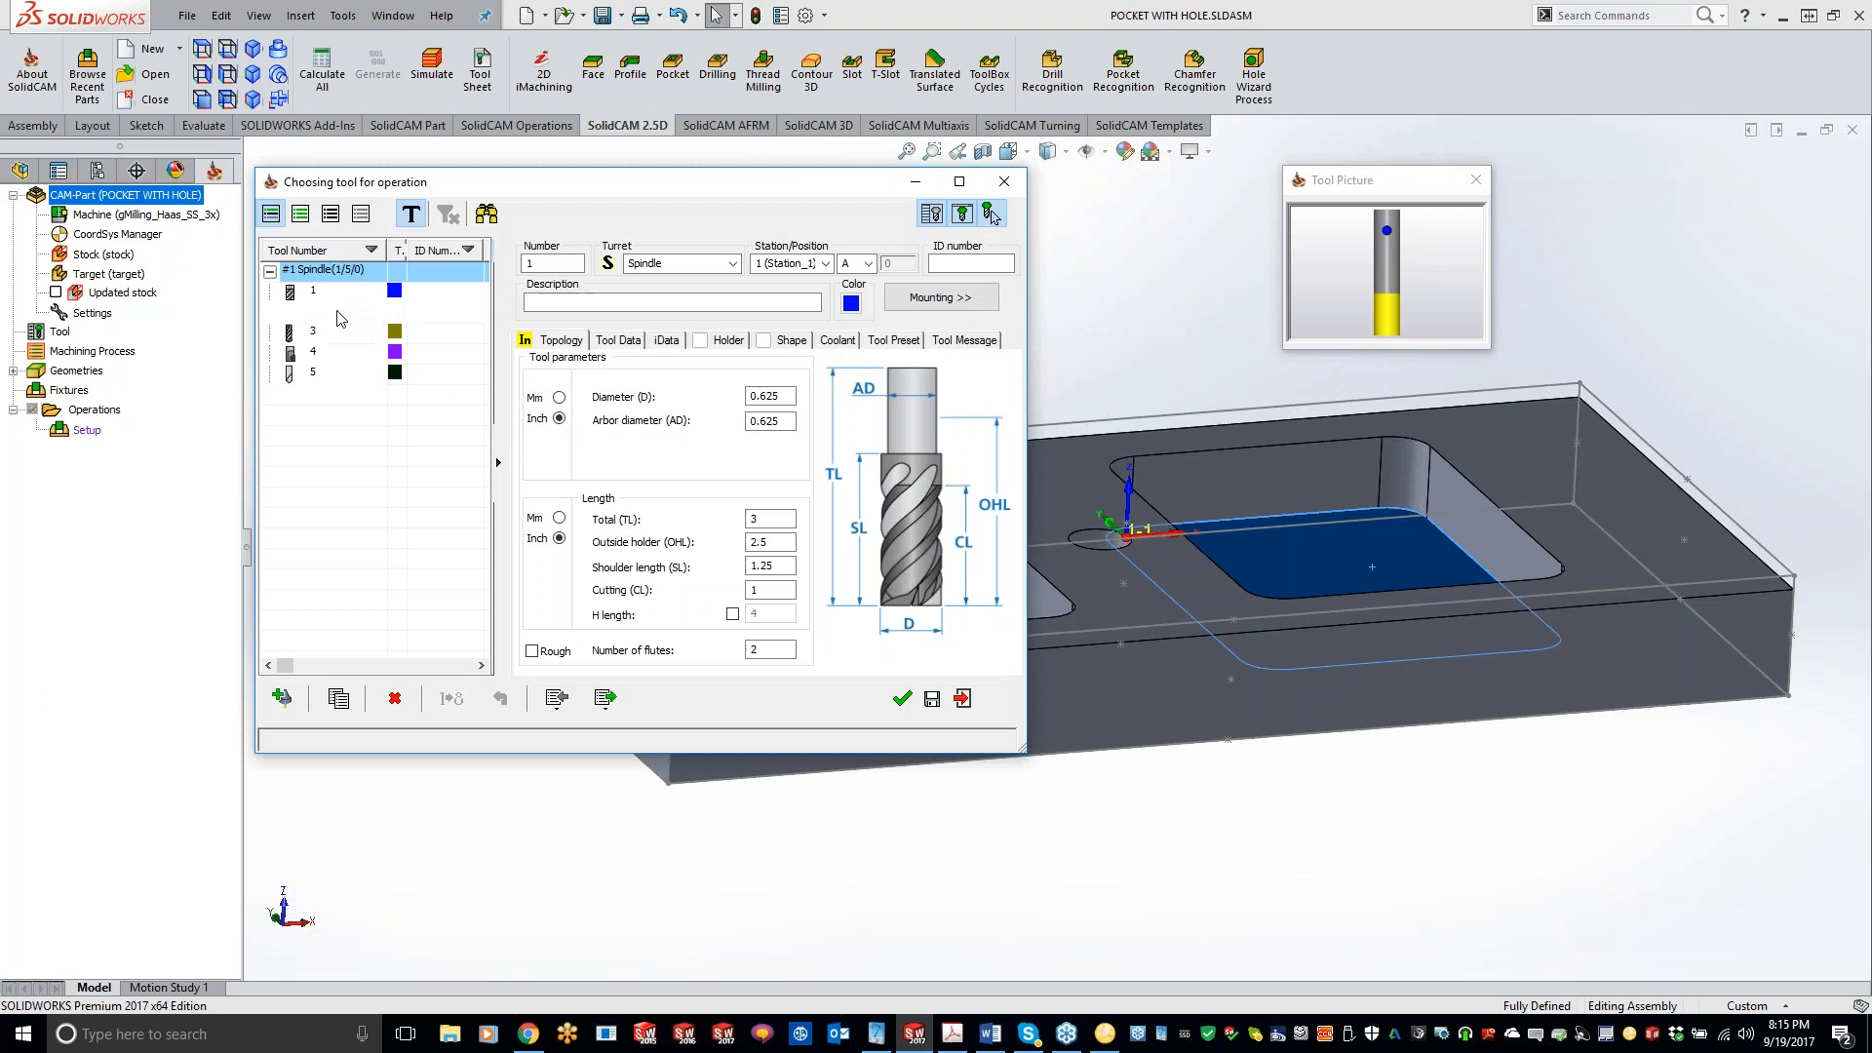
left_click(901, 698)
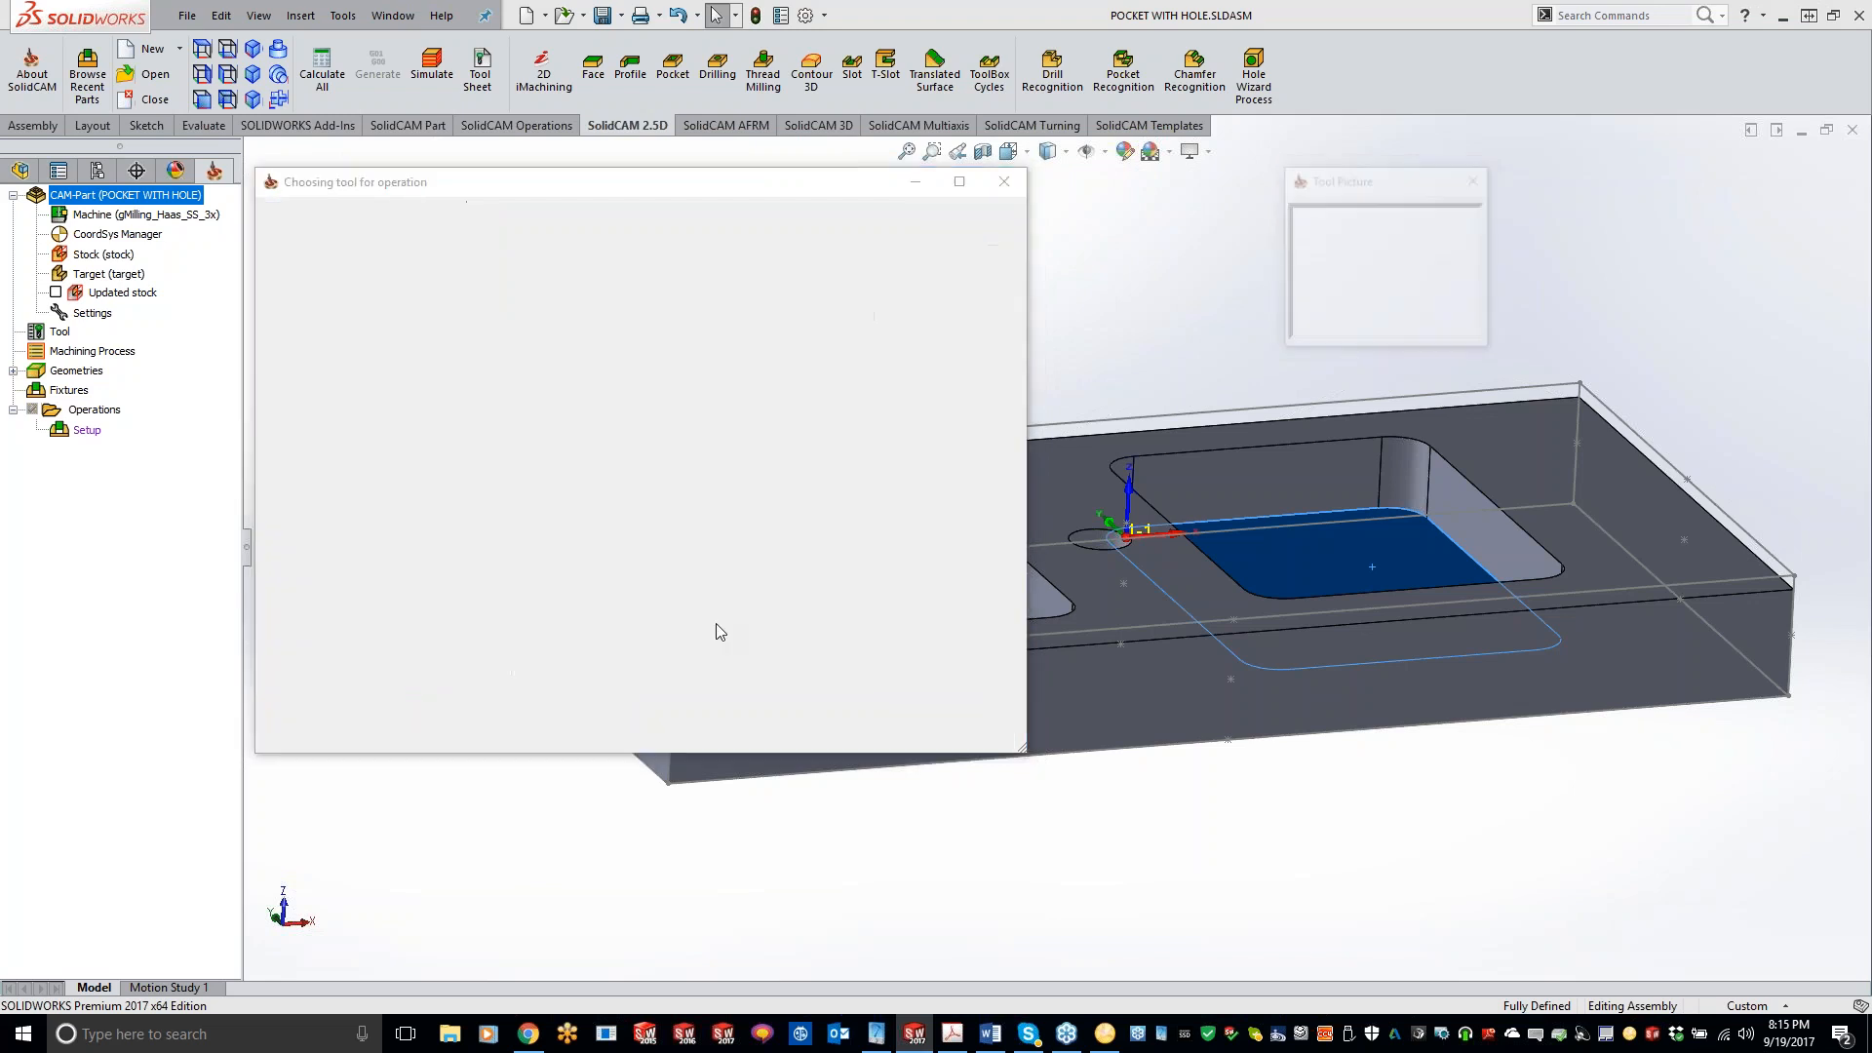
- Define the pocket operation's upper milling level By stock
left_click(153, 234)
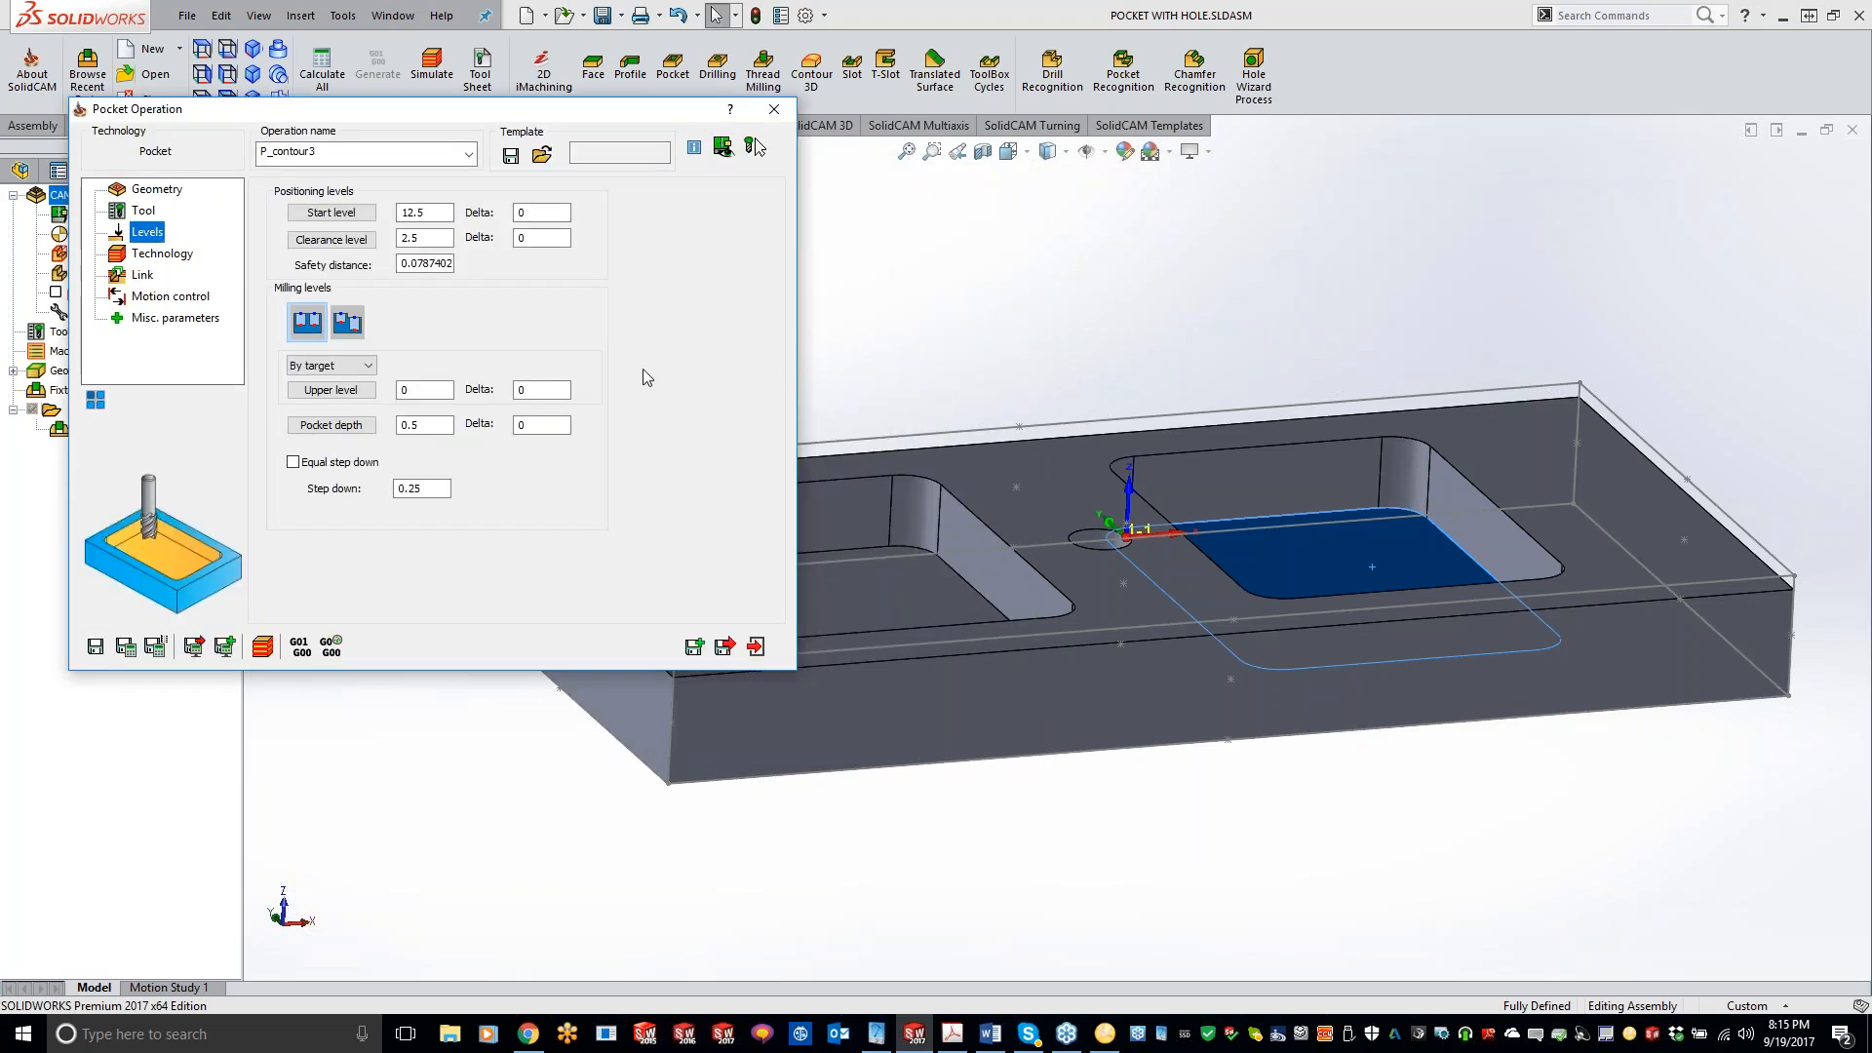
left_click(404, 390)
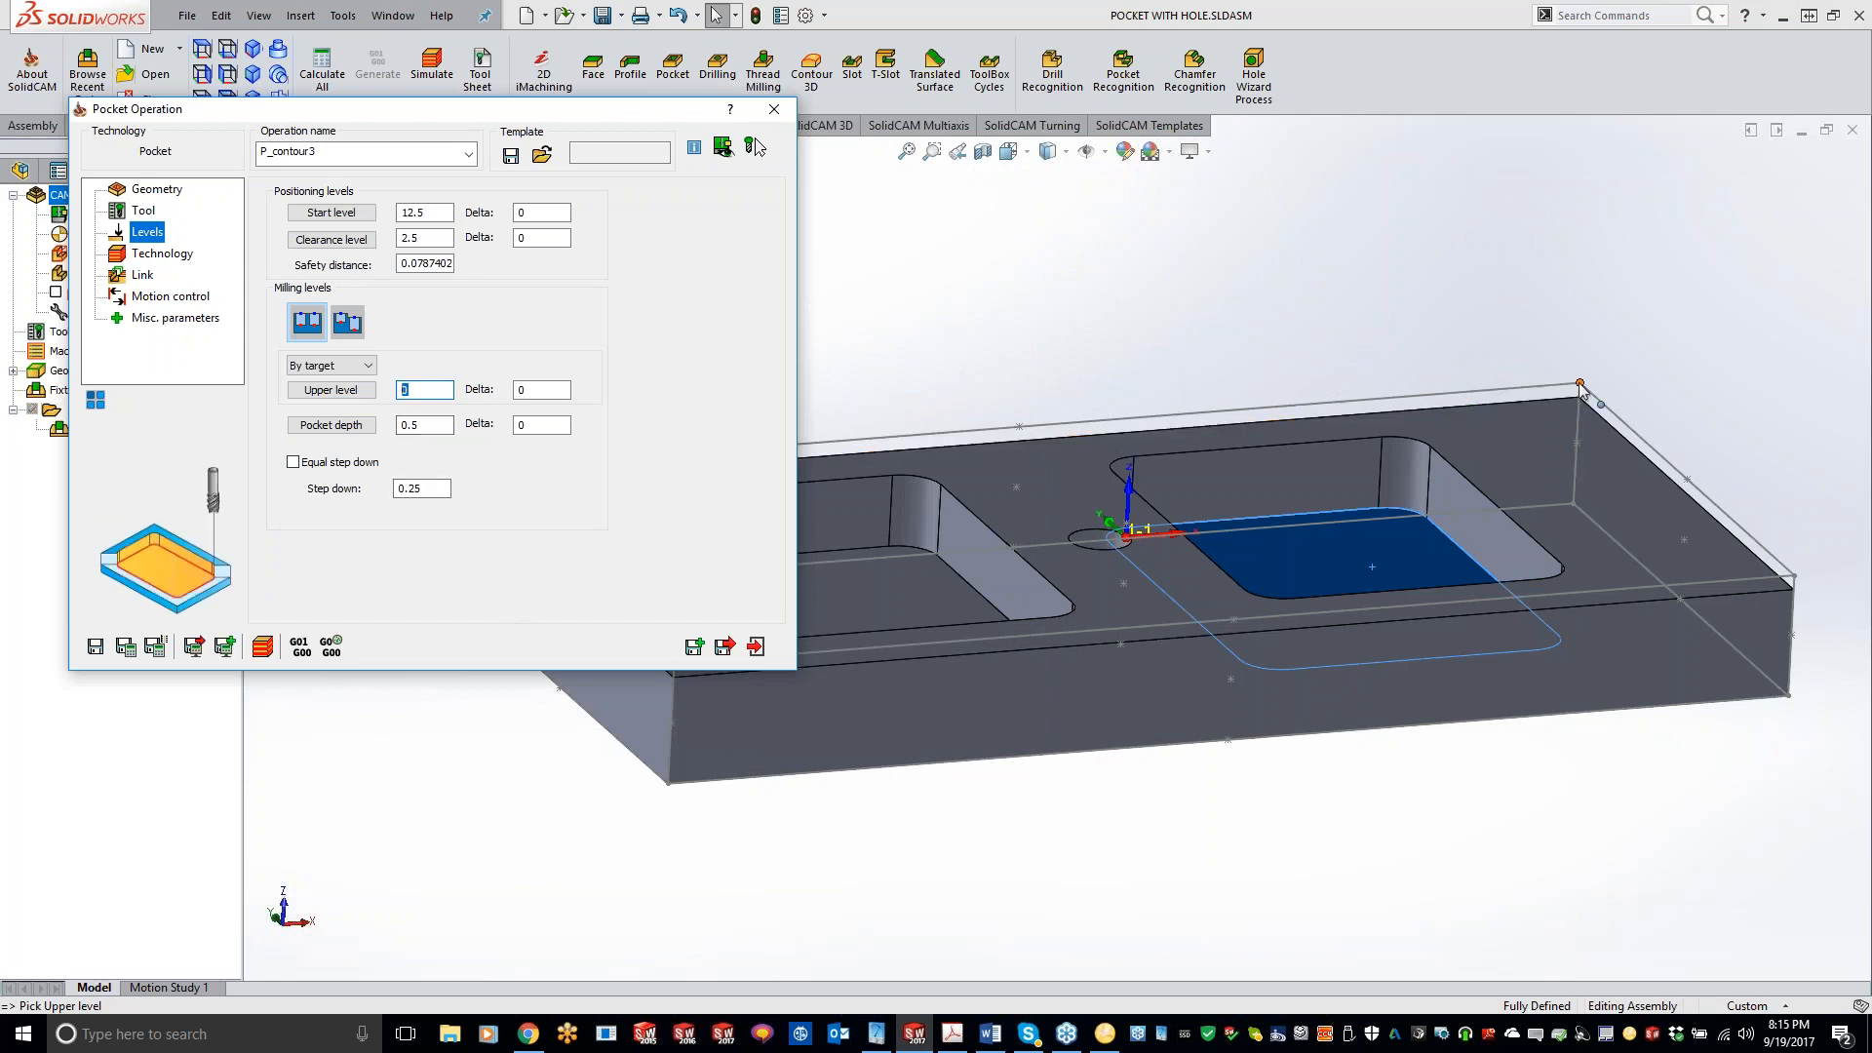
left_click(354, 368)
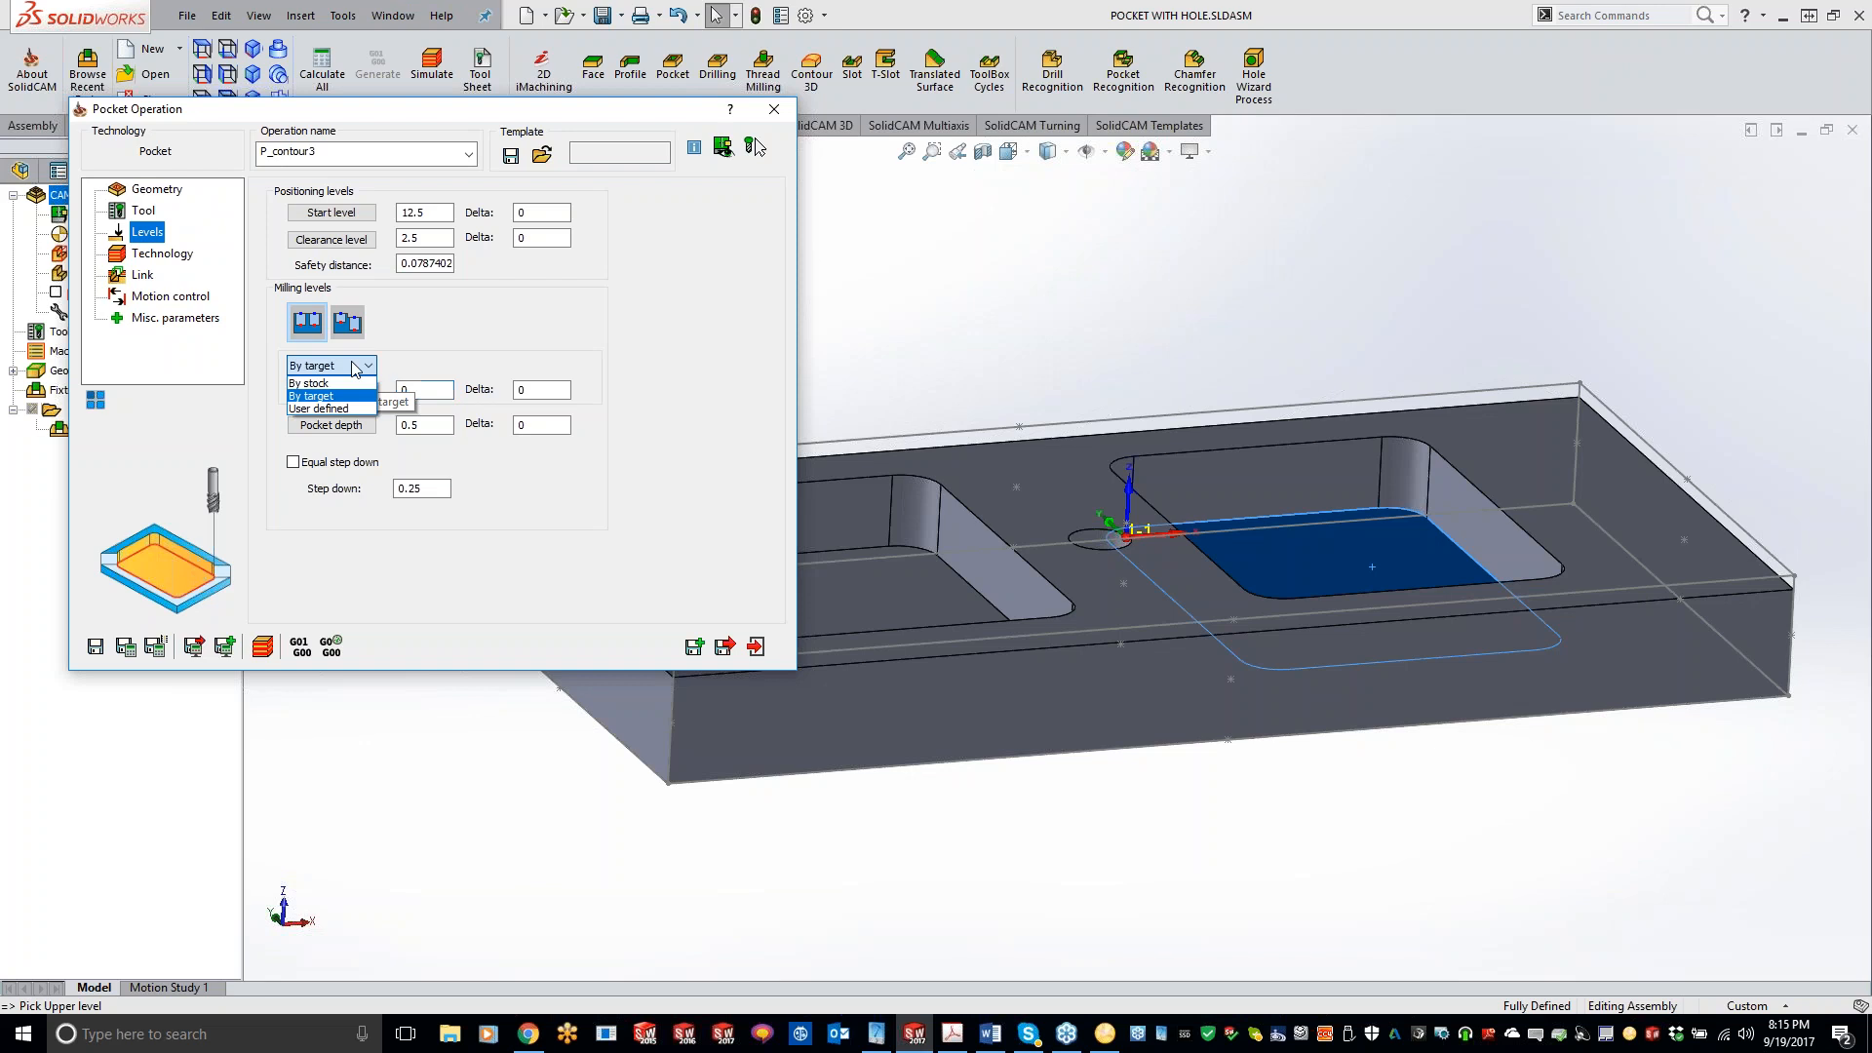
left_click(310, 383)
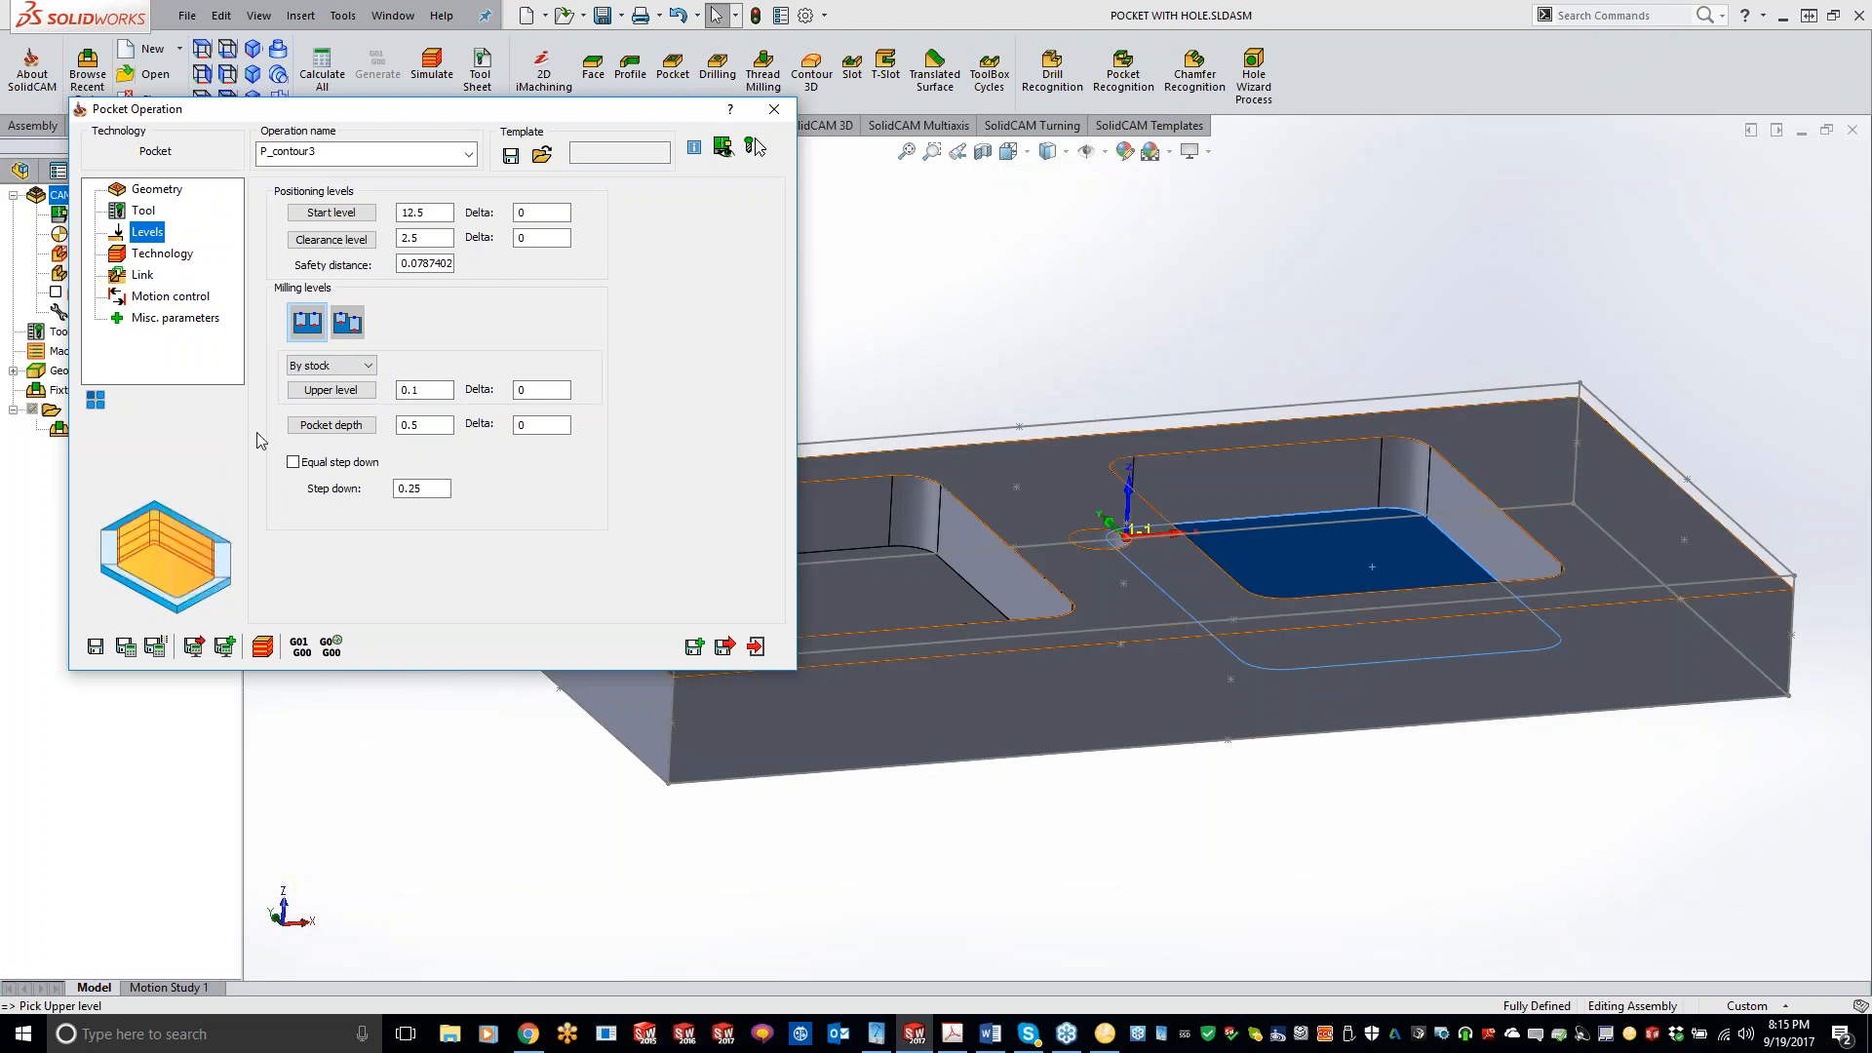
- Compare the upper level modes by switching to By target, User defined, and back to By stock
left_click(356, 375)
left_click(349, 396)
left_click(346, 366)
left_click(343, 408)
left_click(410, 390)
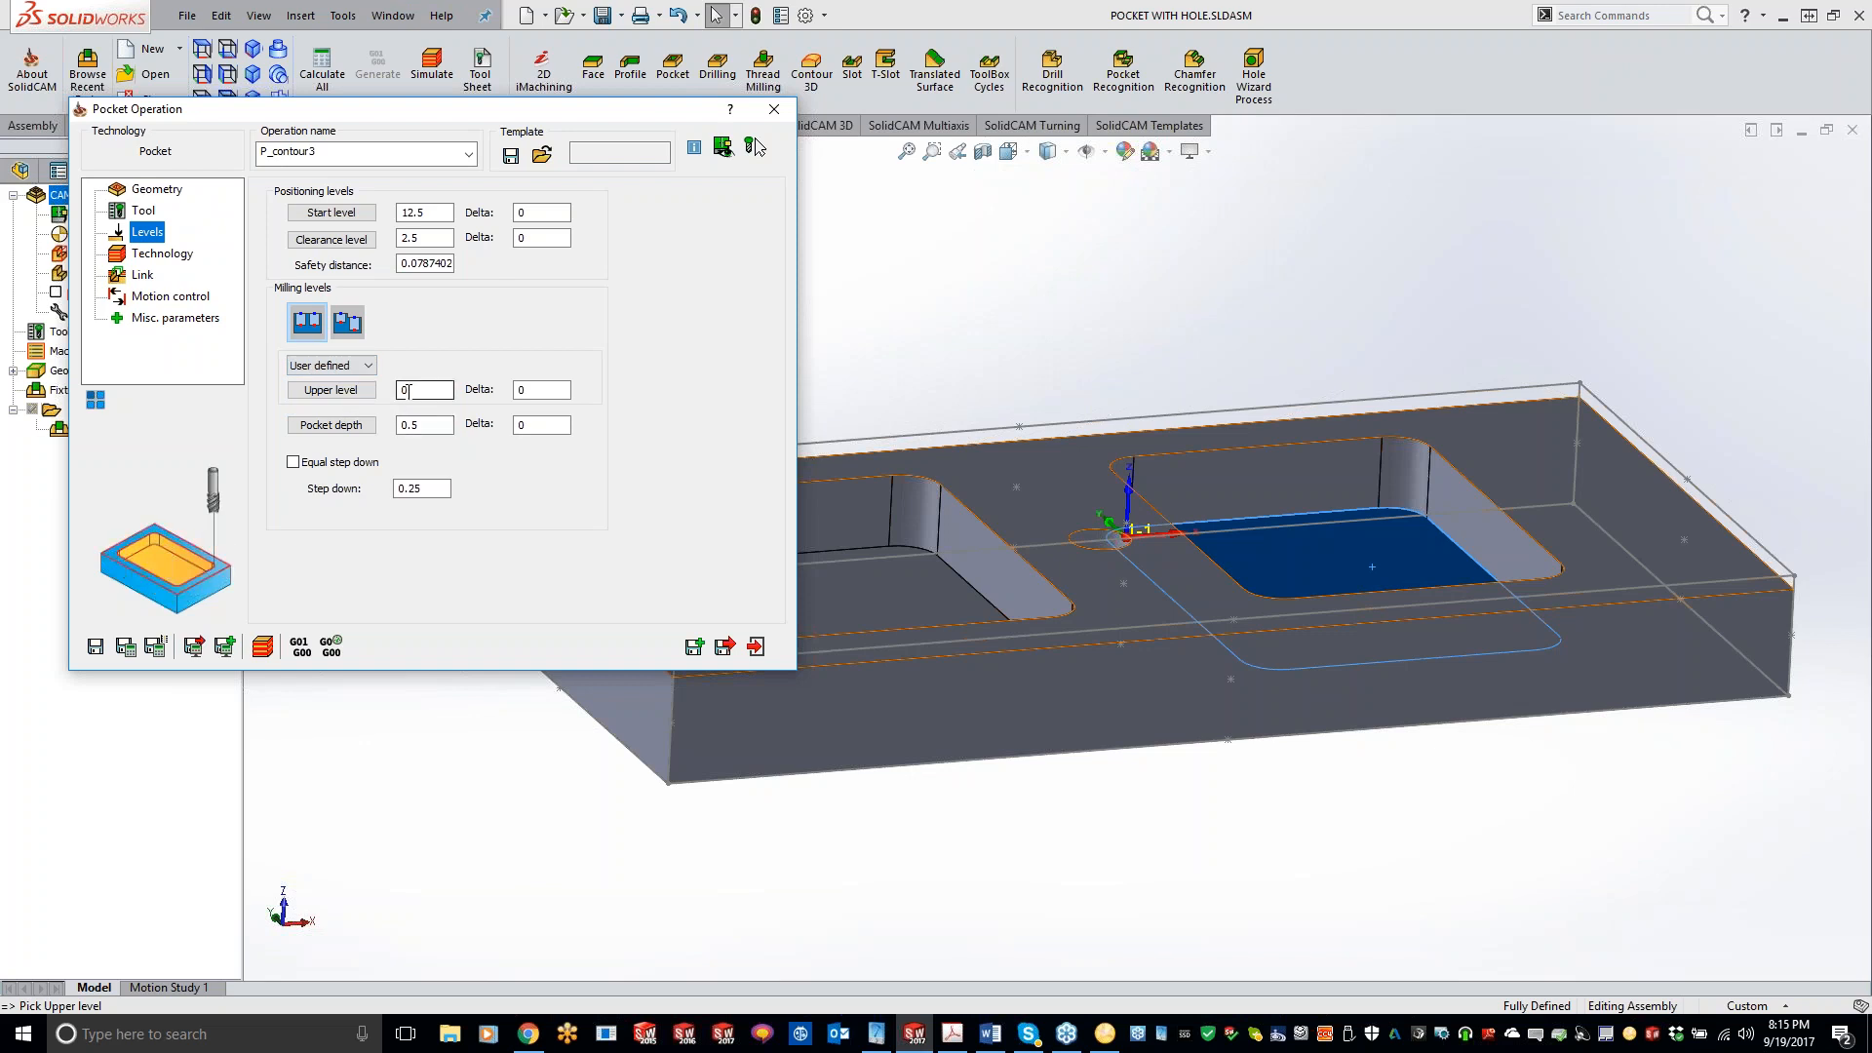
left_click(356, 366)
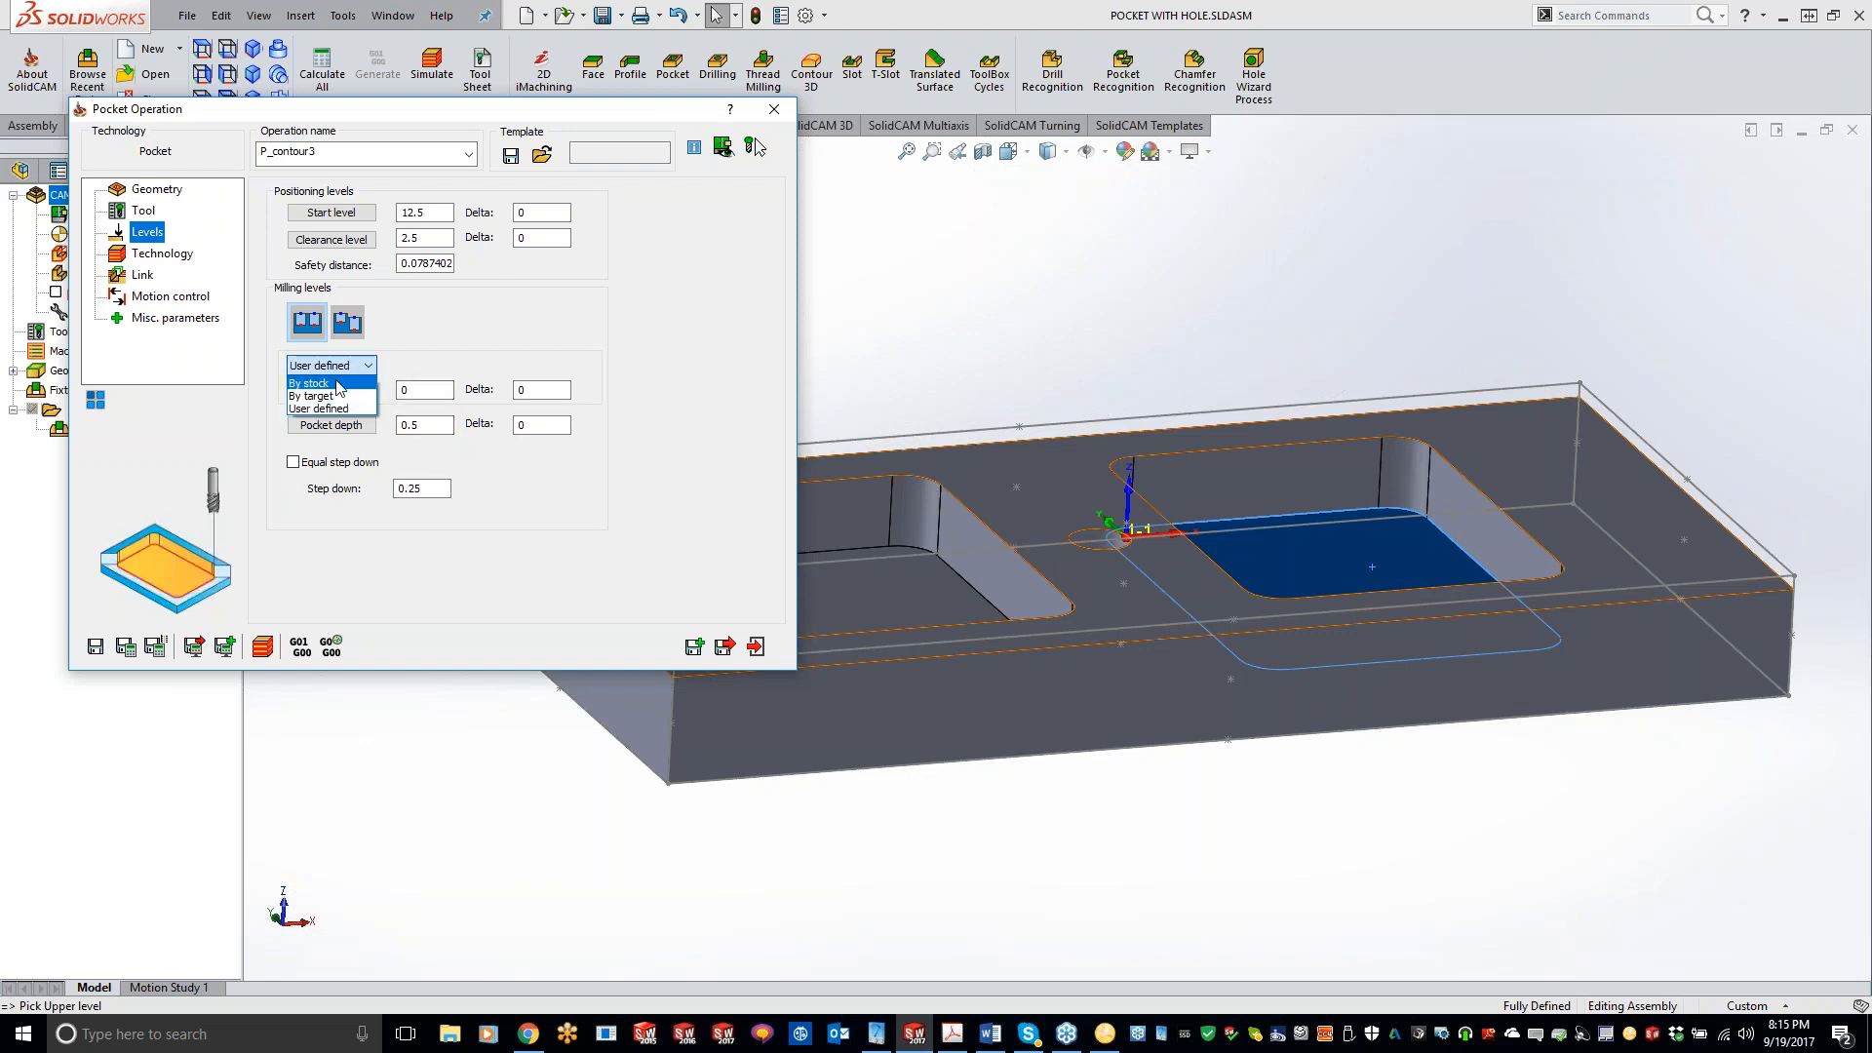
left_click(308, 384)
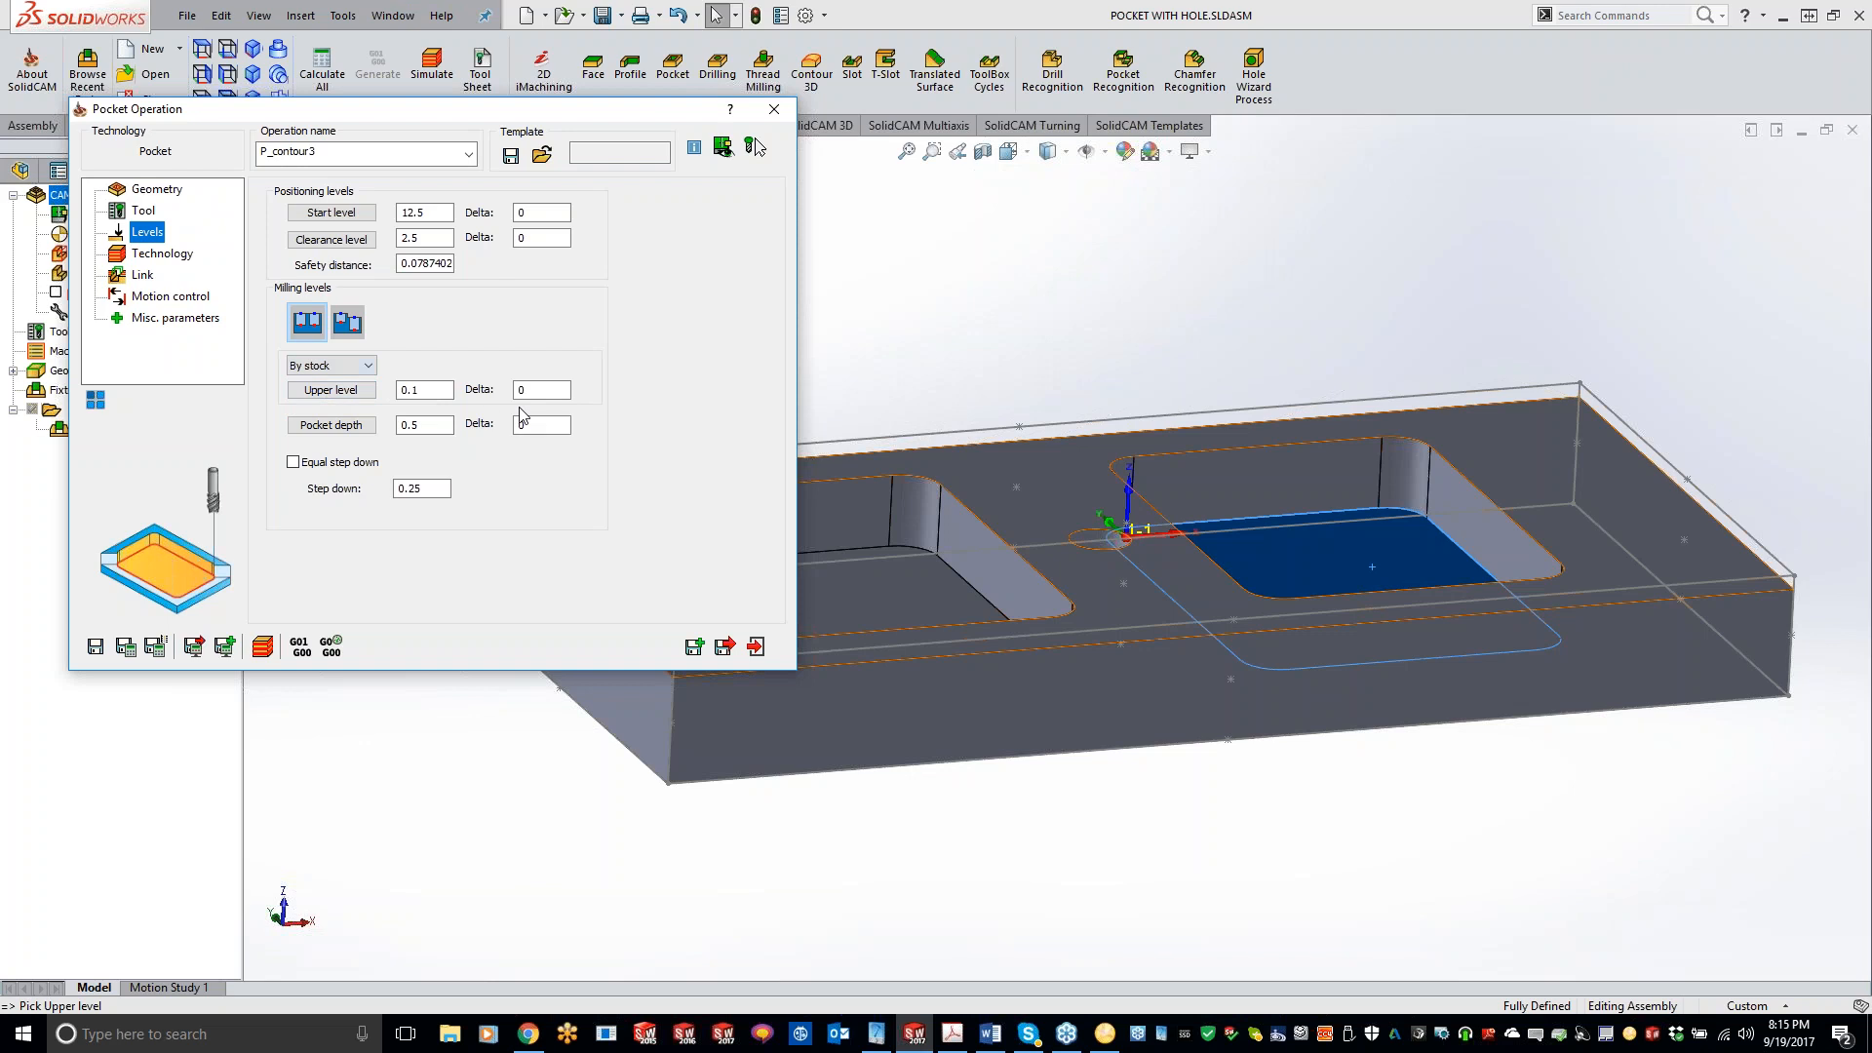
- Try an upper level delta of 1 and reset the delta to 0
left_click(526, 390)
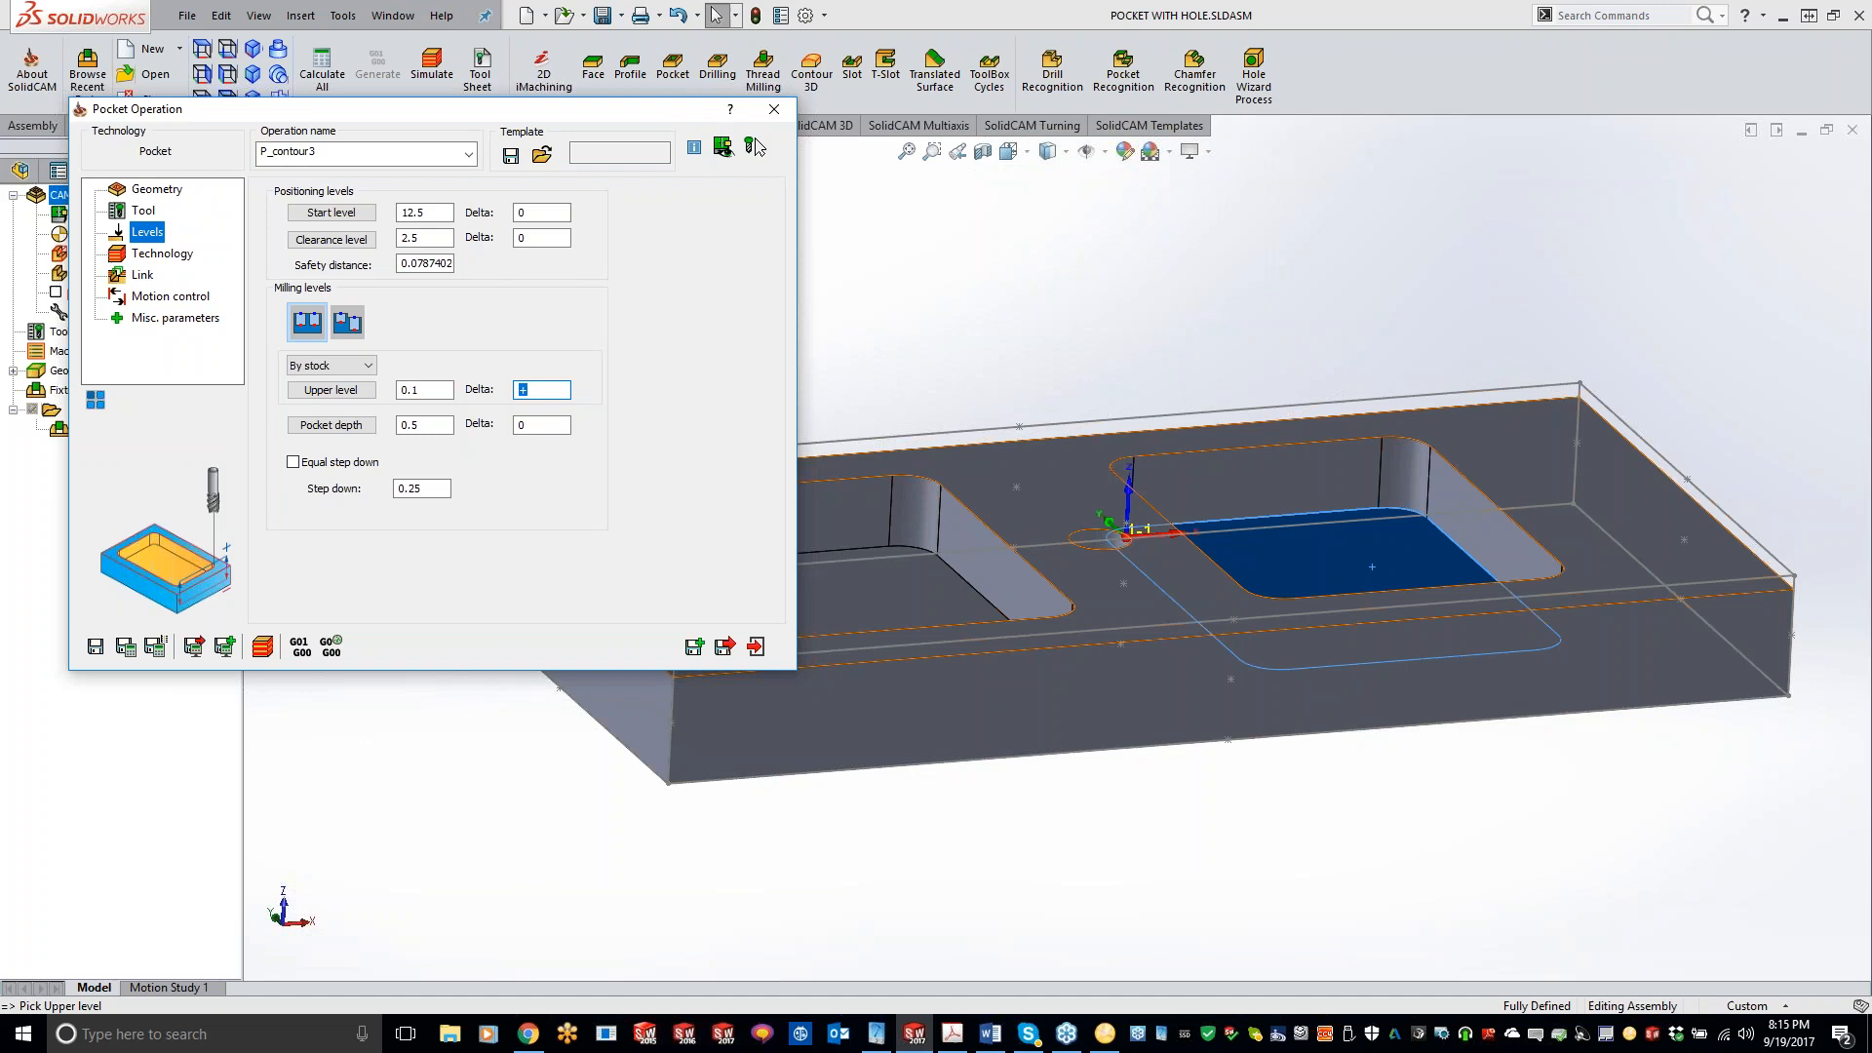
type("1")
key("BackSpace")
type("0")
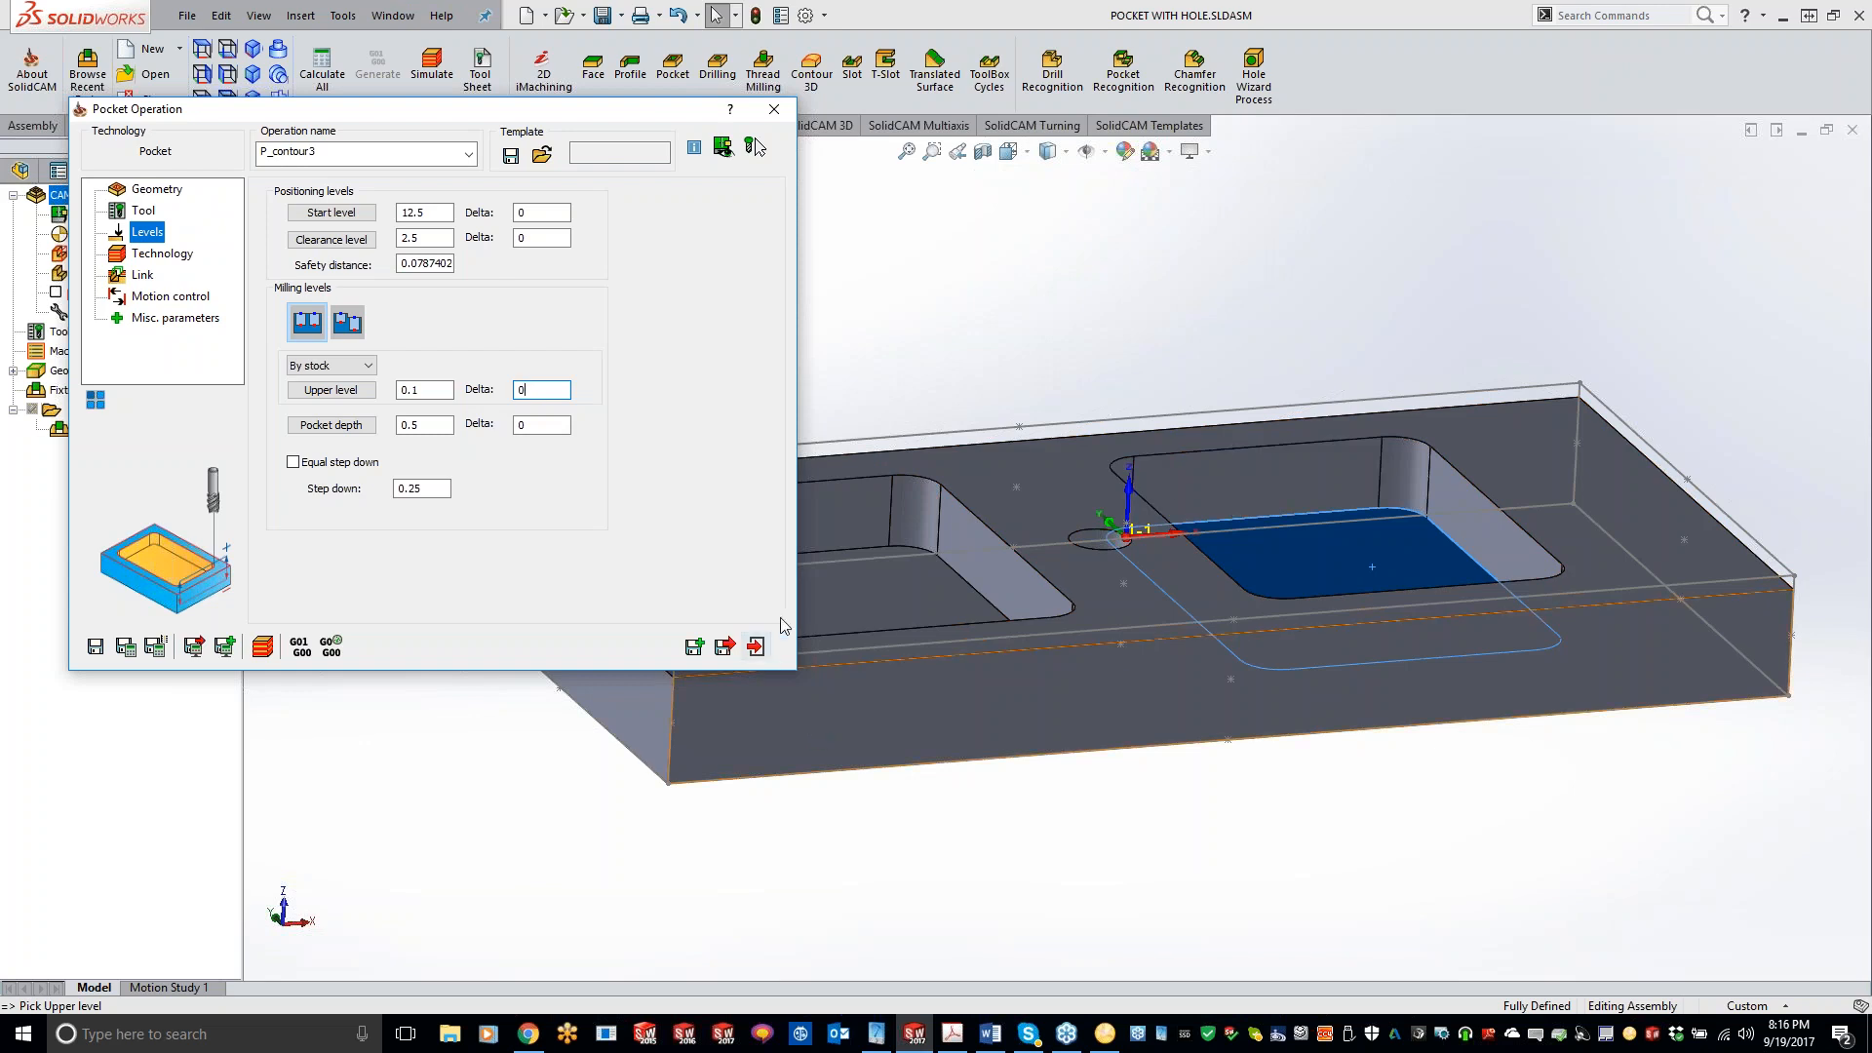
- Calculate the pocket toolpath and switch its milling levels to variable levels, accepting the upper levels and depths listed per chain
left_click(164, 254)
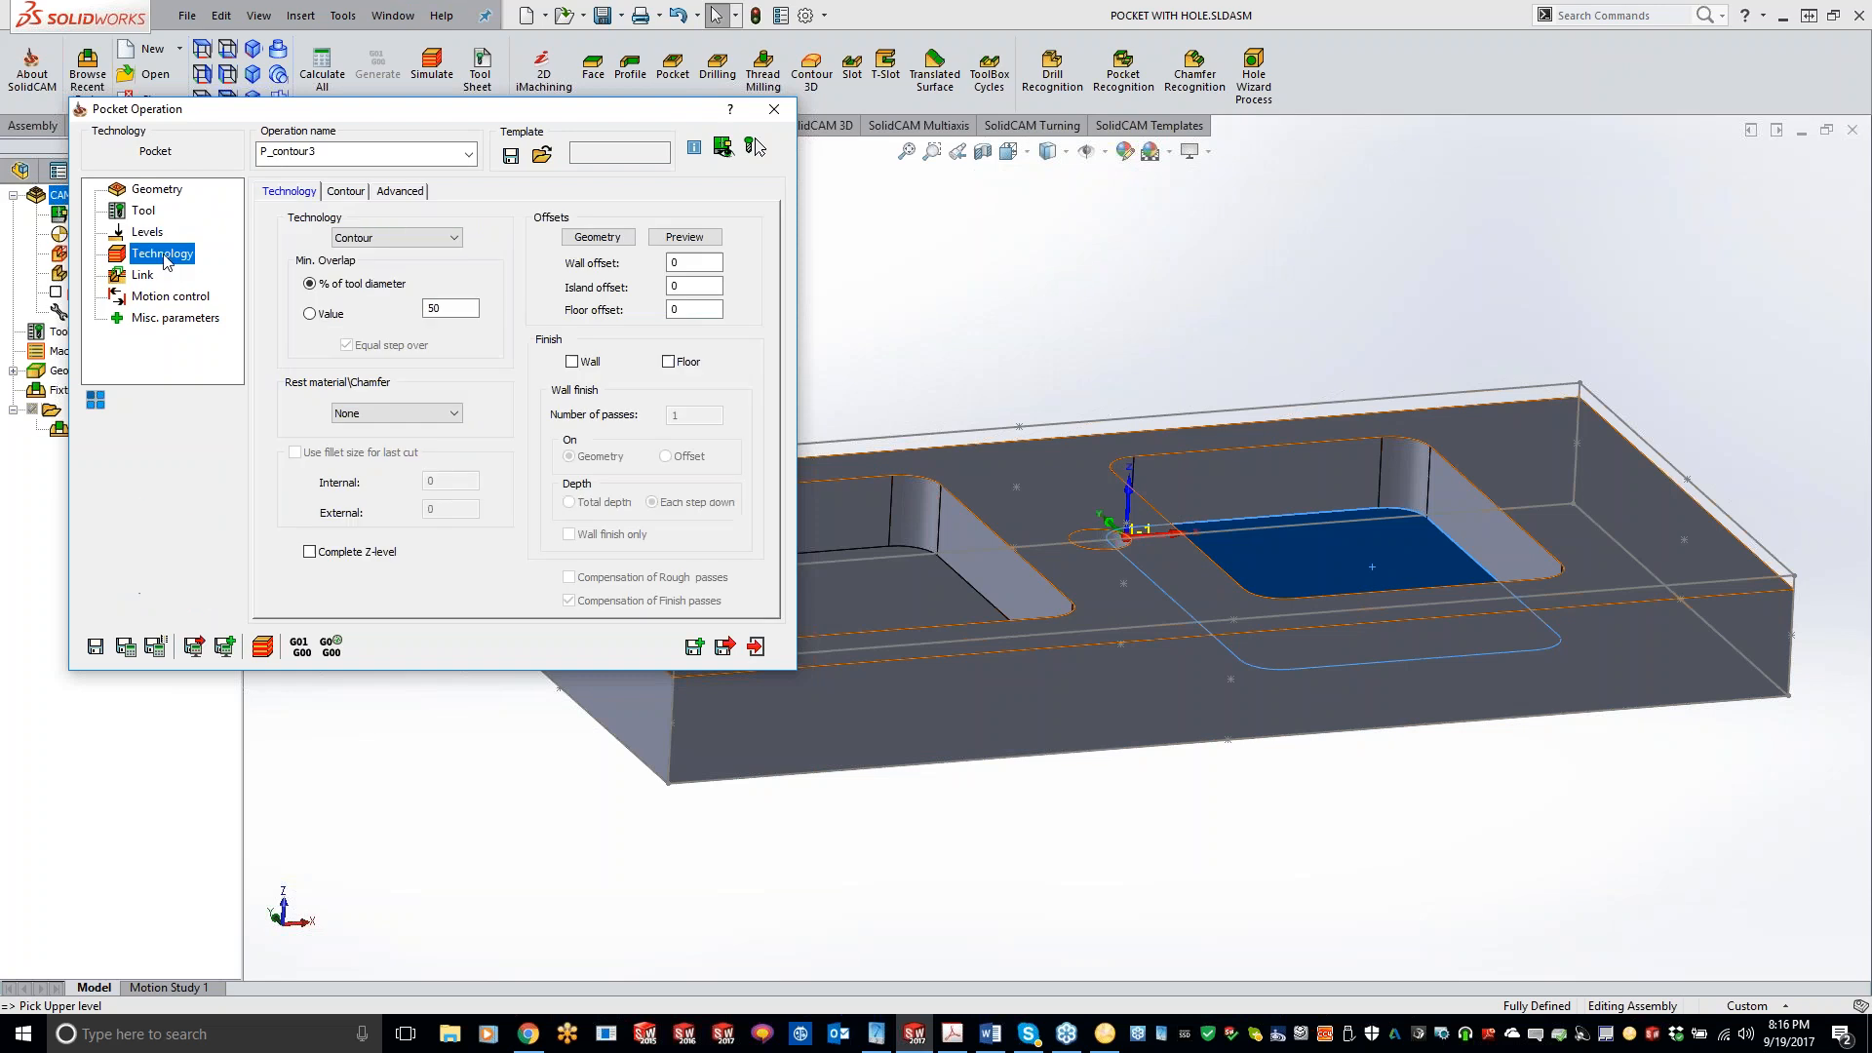
left_click(126, 646)
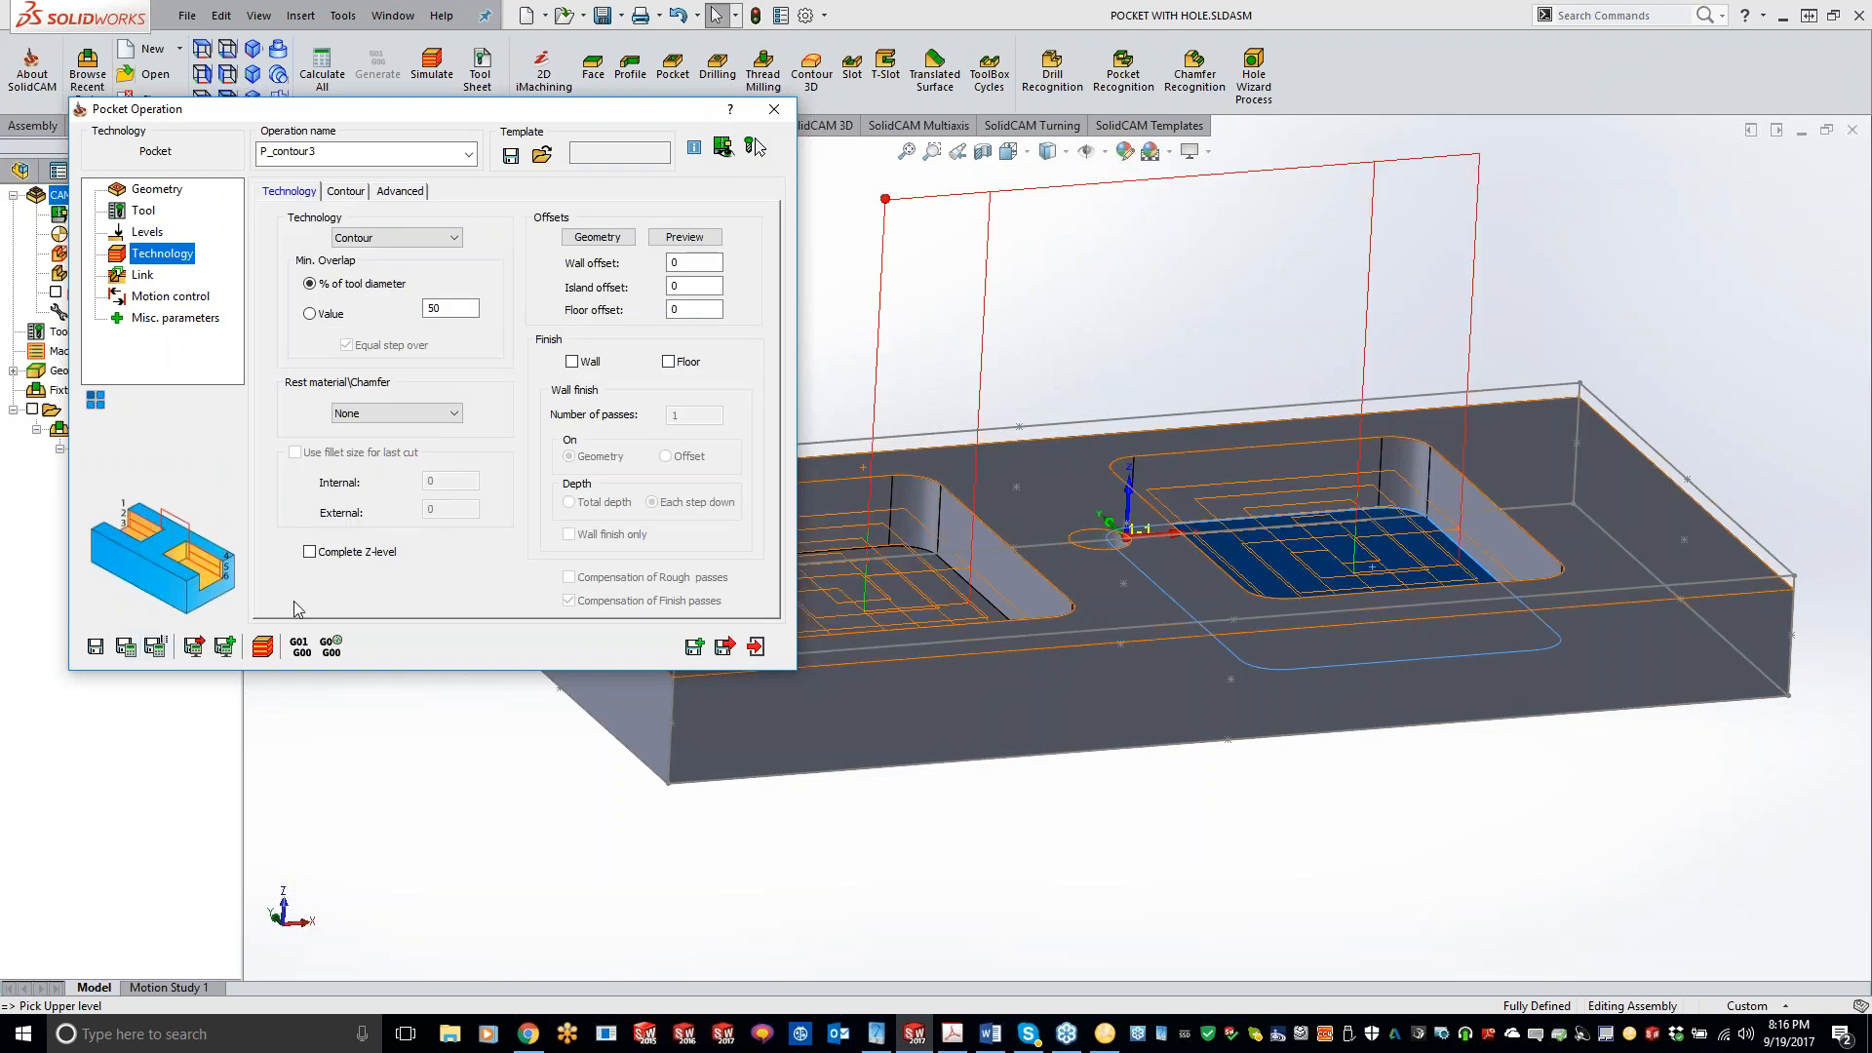
left_click(148, 234)
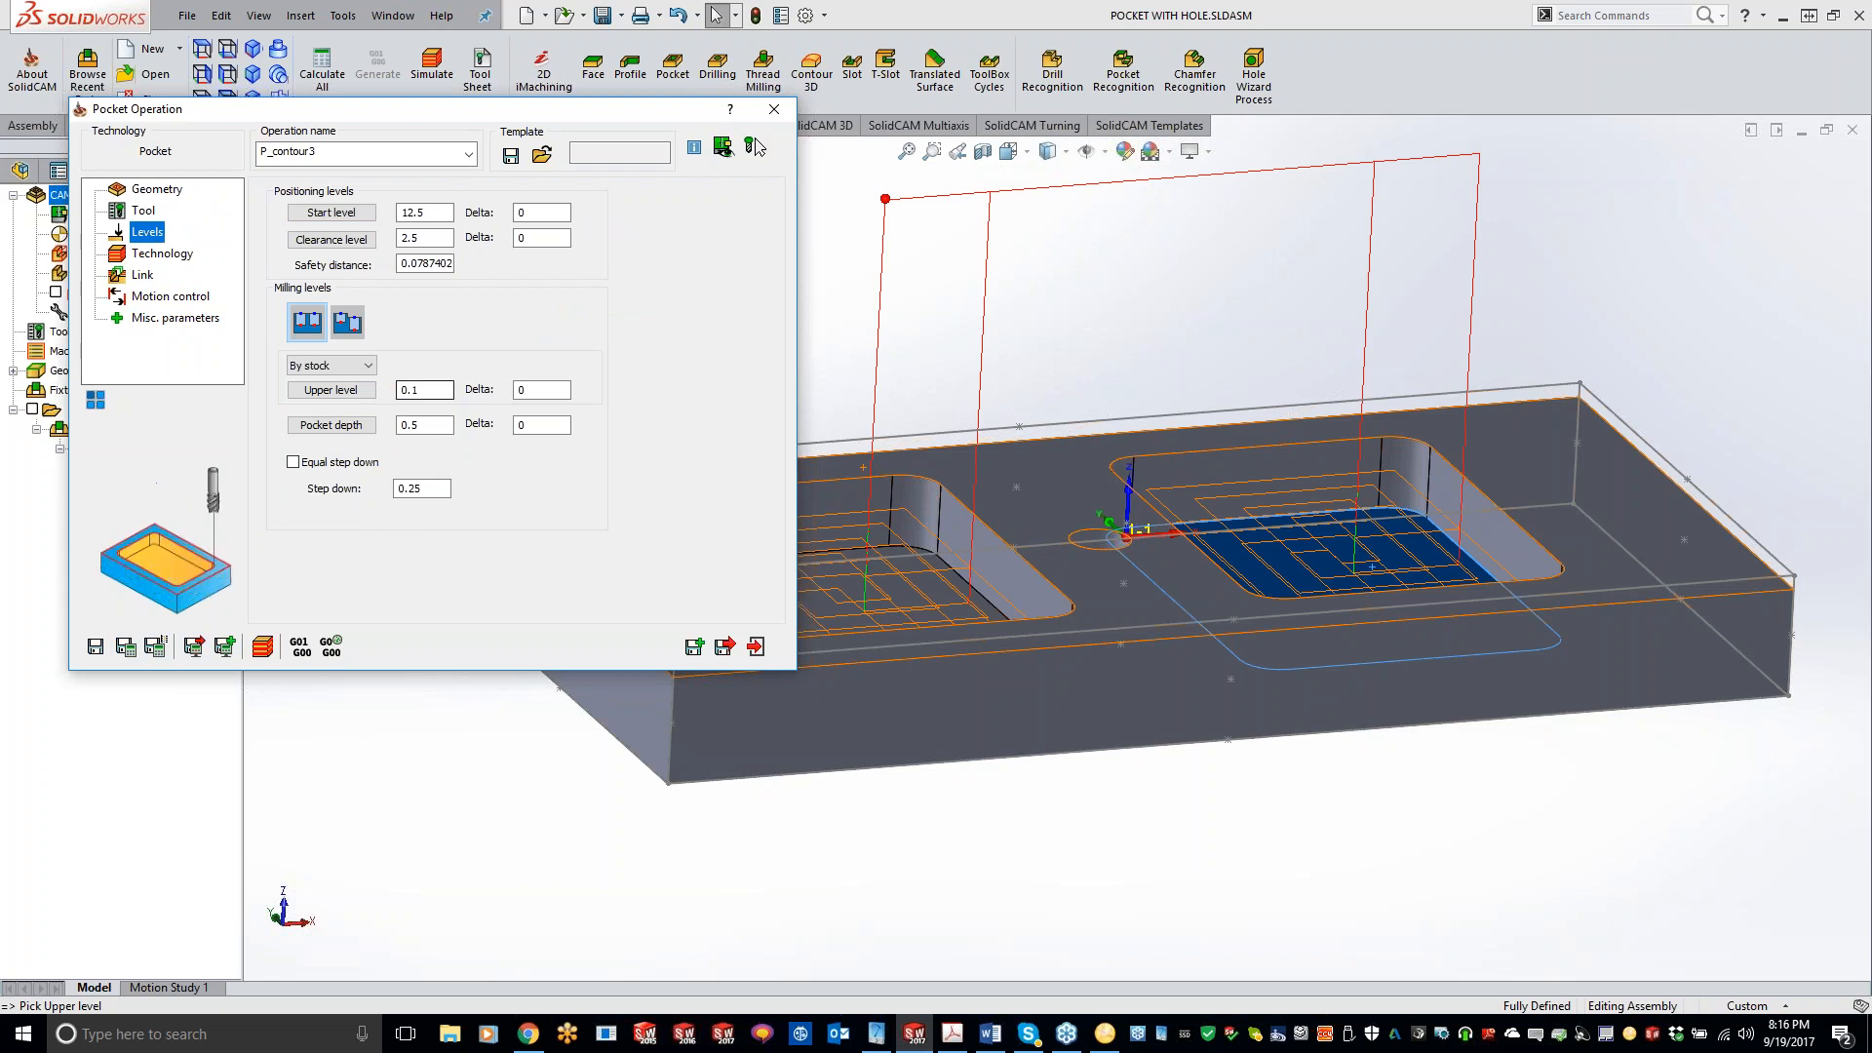
left_click(348, 322)
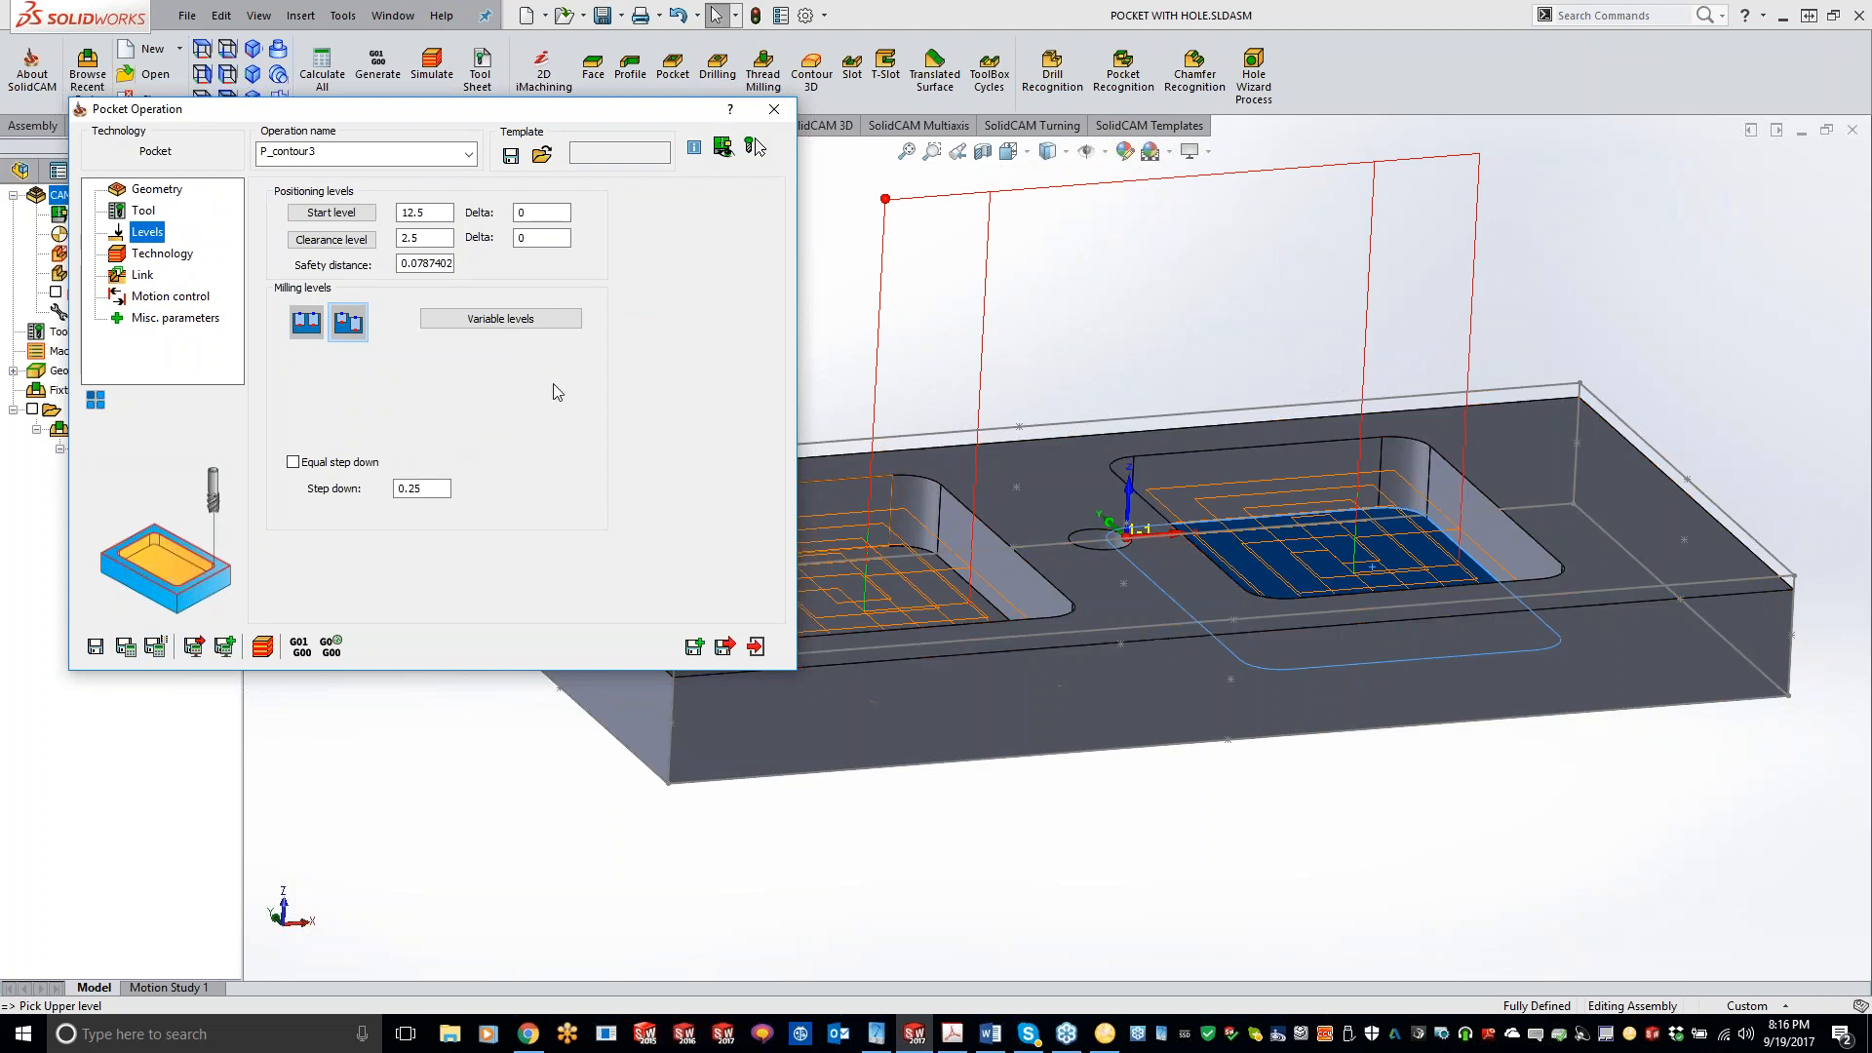
left_click(500, 319)
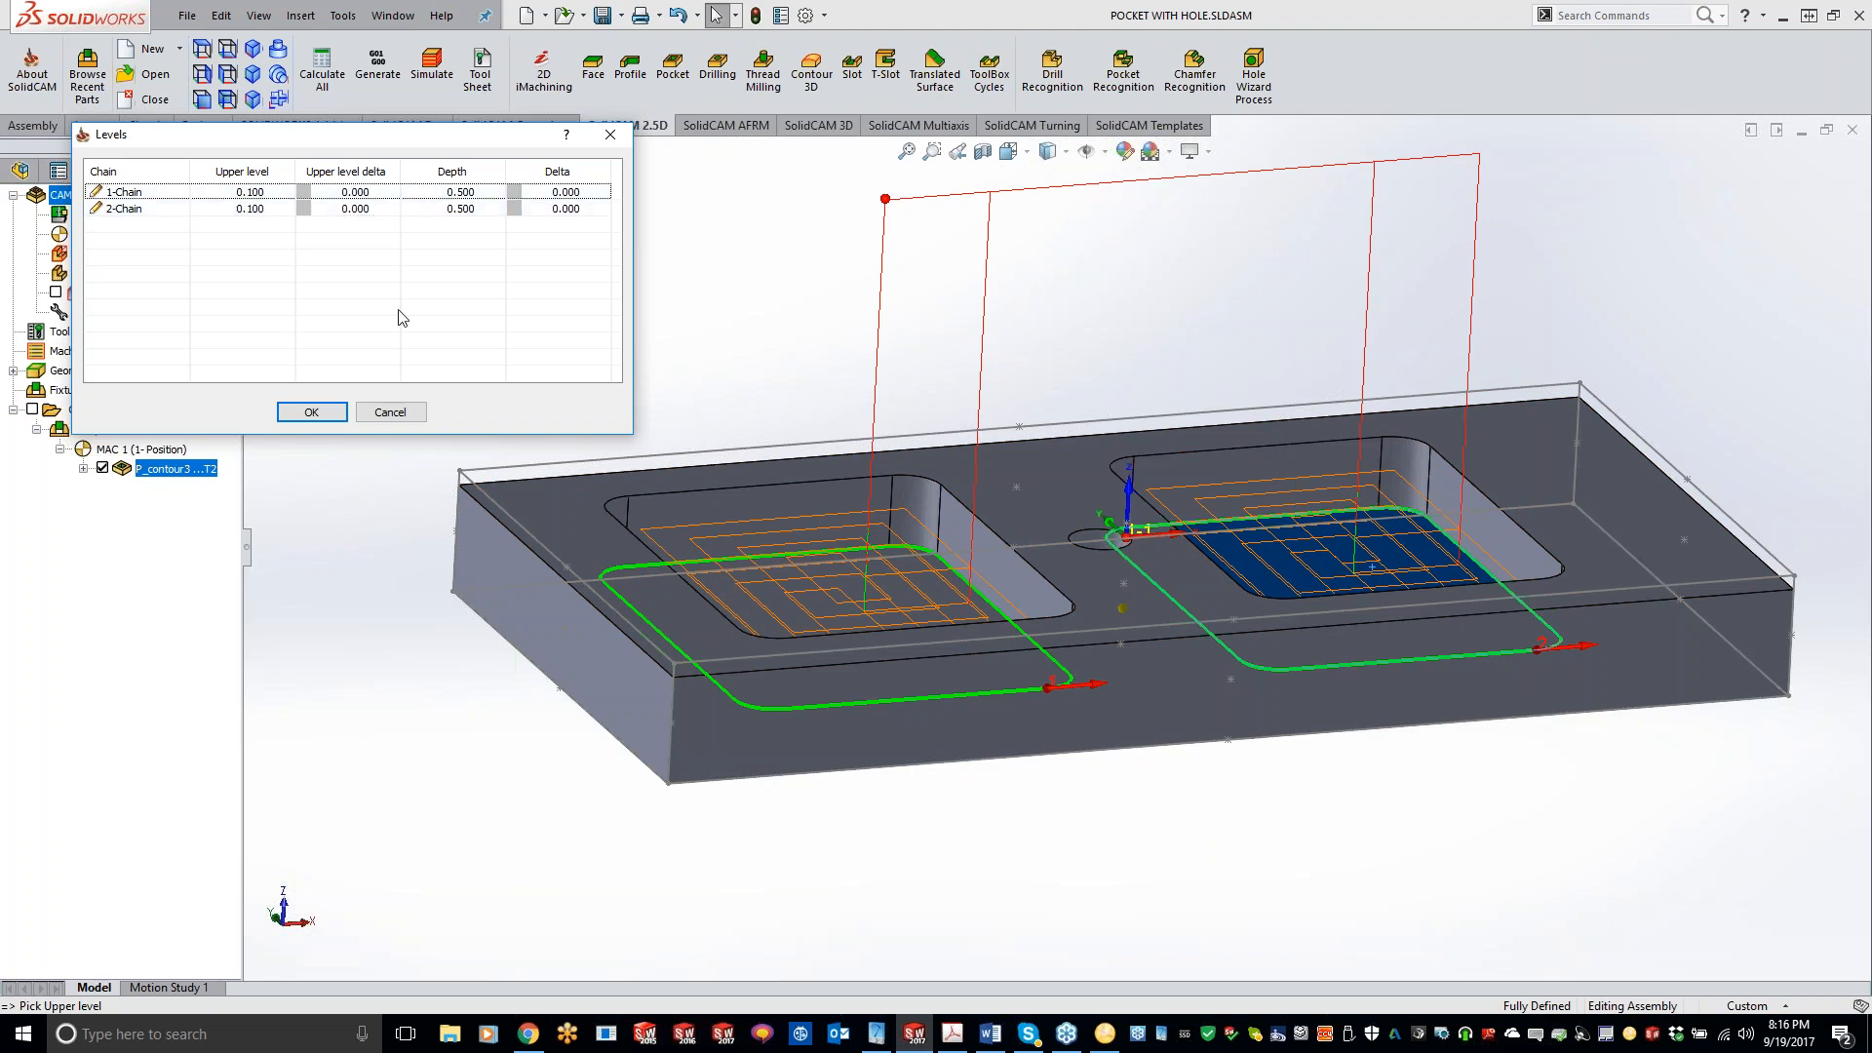
left_click(265, 193)
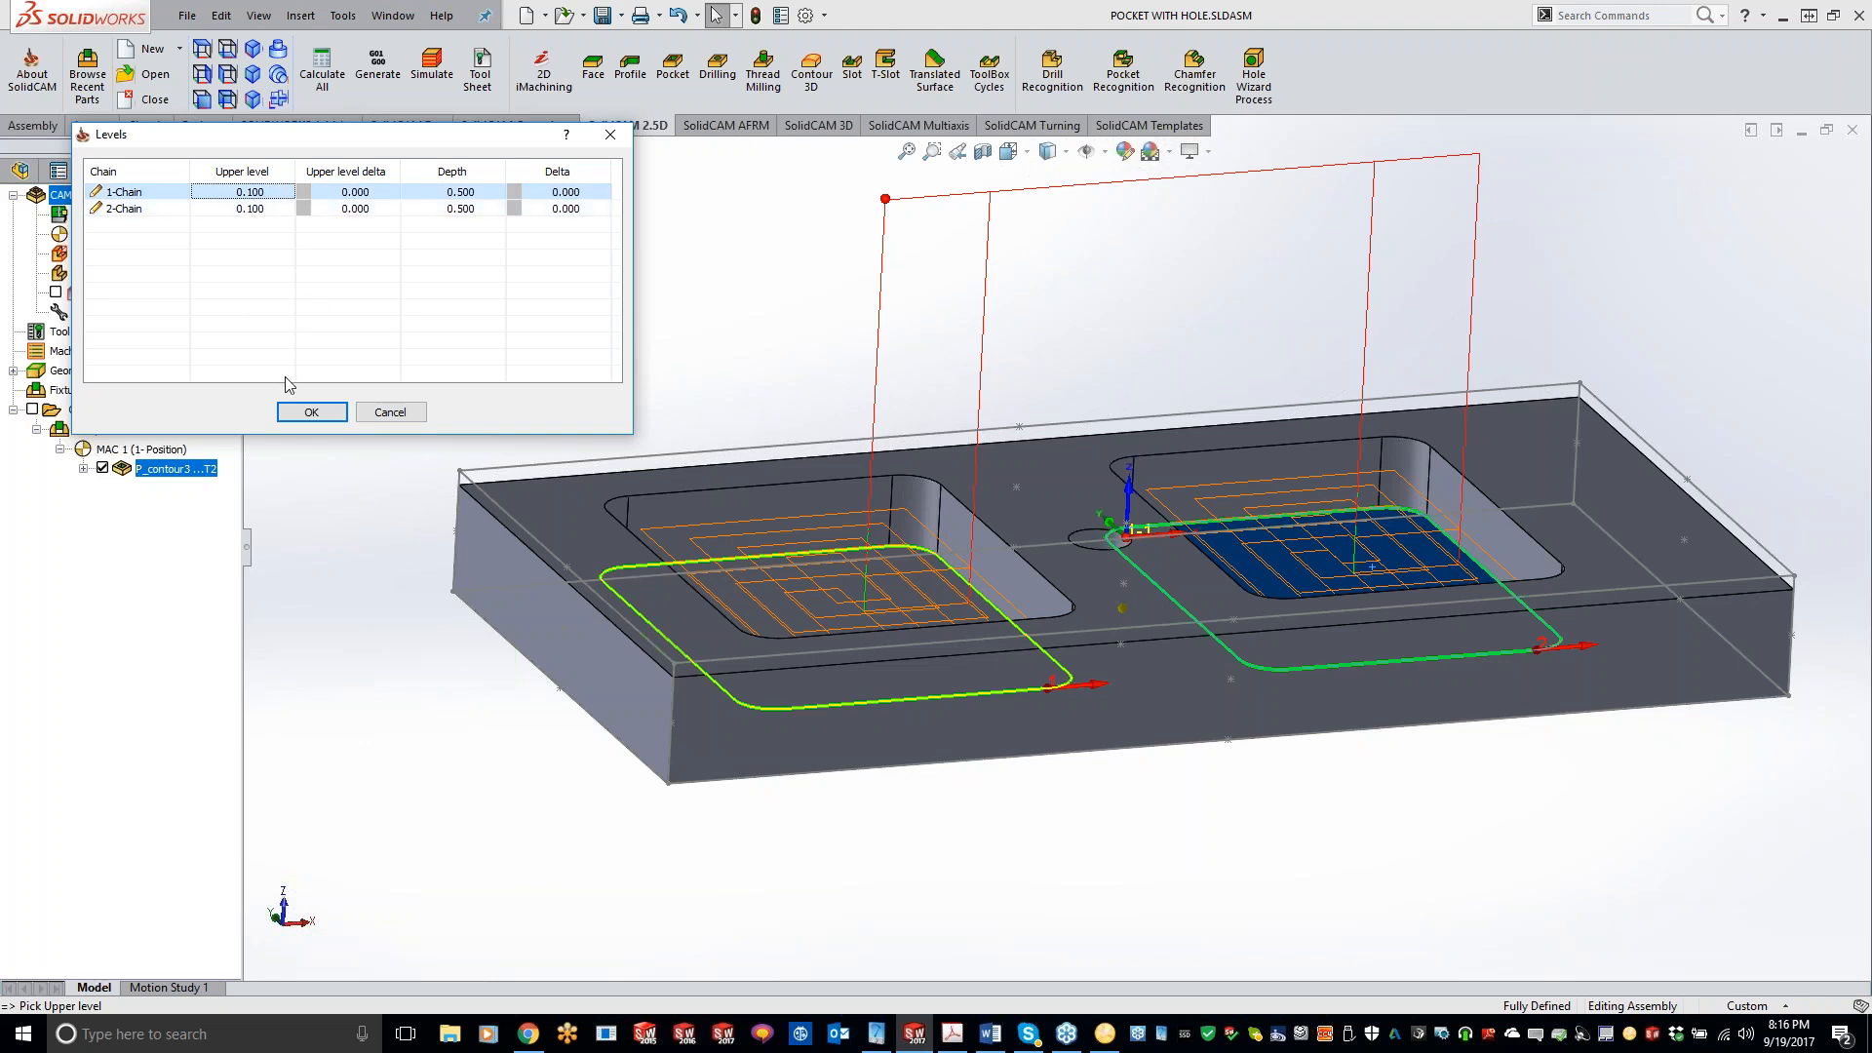
left_click(311, 412)
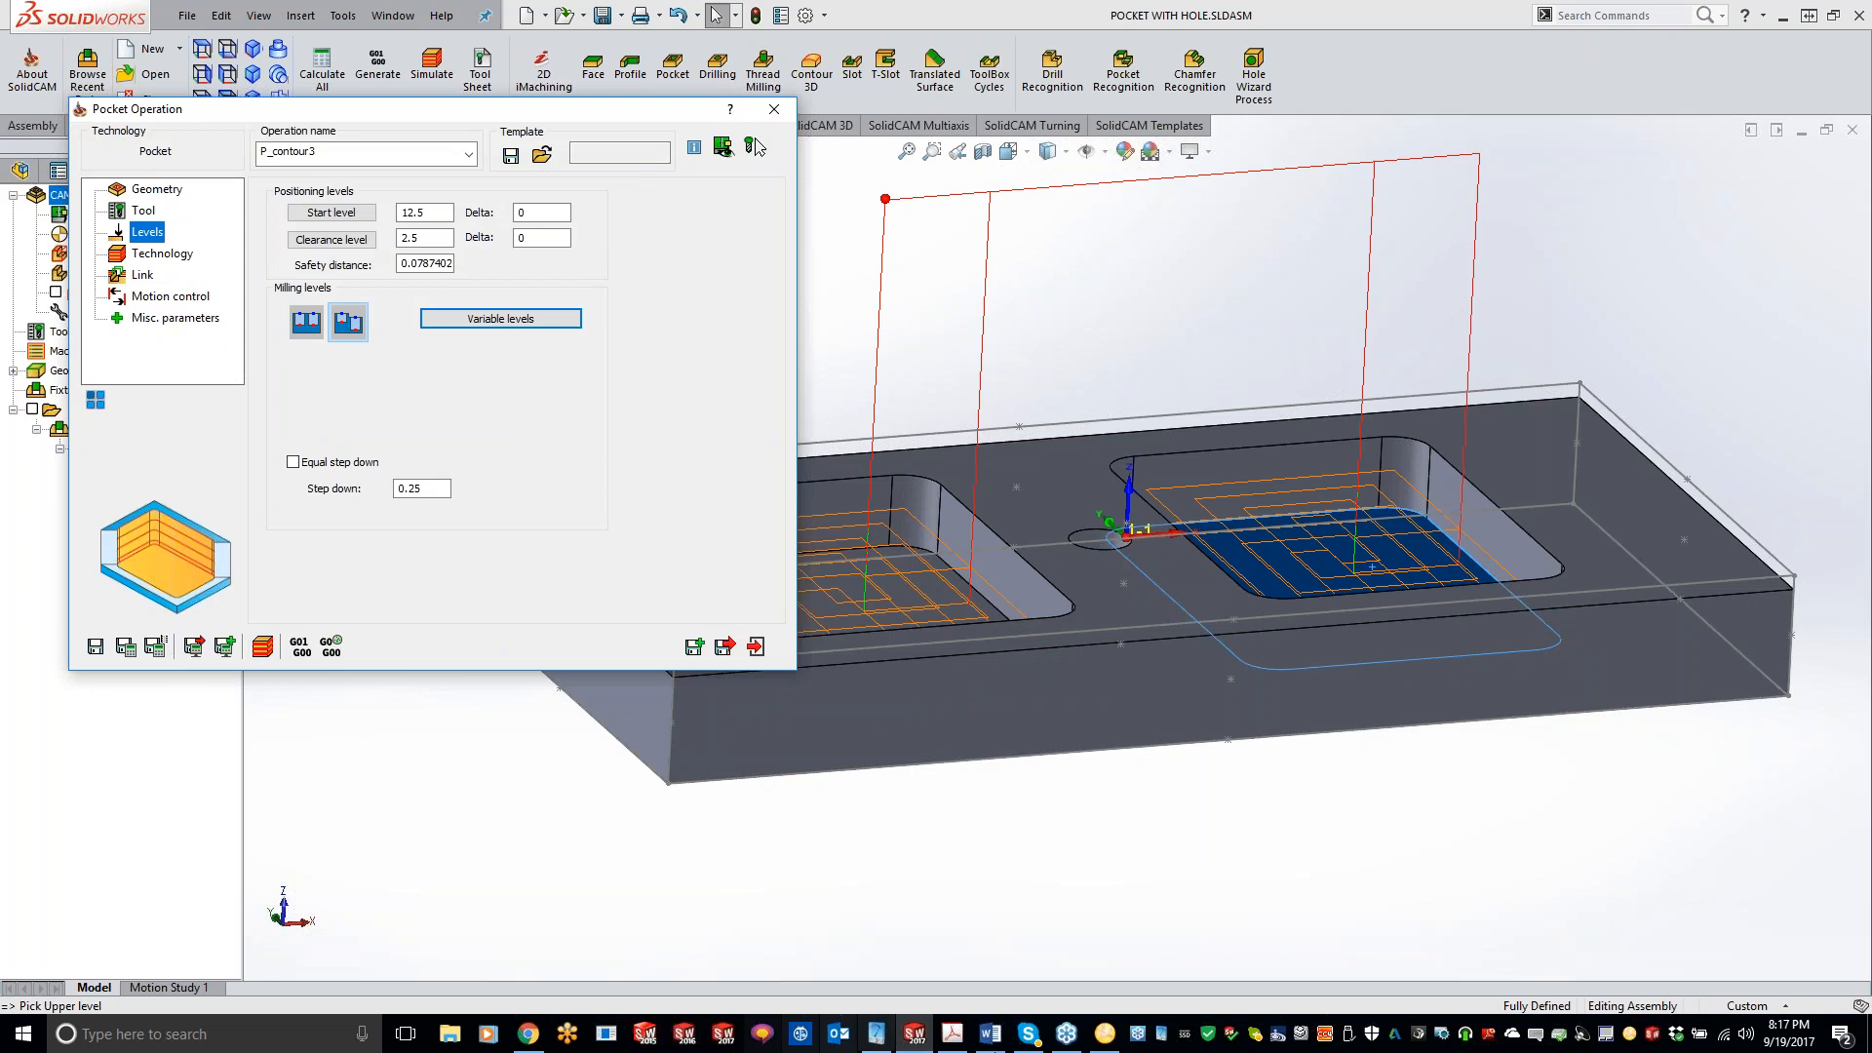
- Switch to the What's New PDF in Adobe Acrobat and view the slides from the multi-chain upper levels slide onward
left_click(952, 1034)
key("Right")
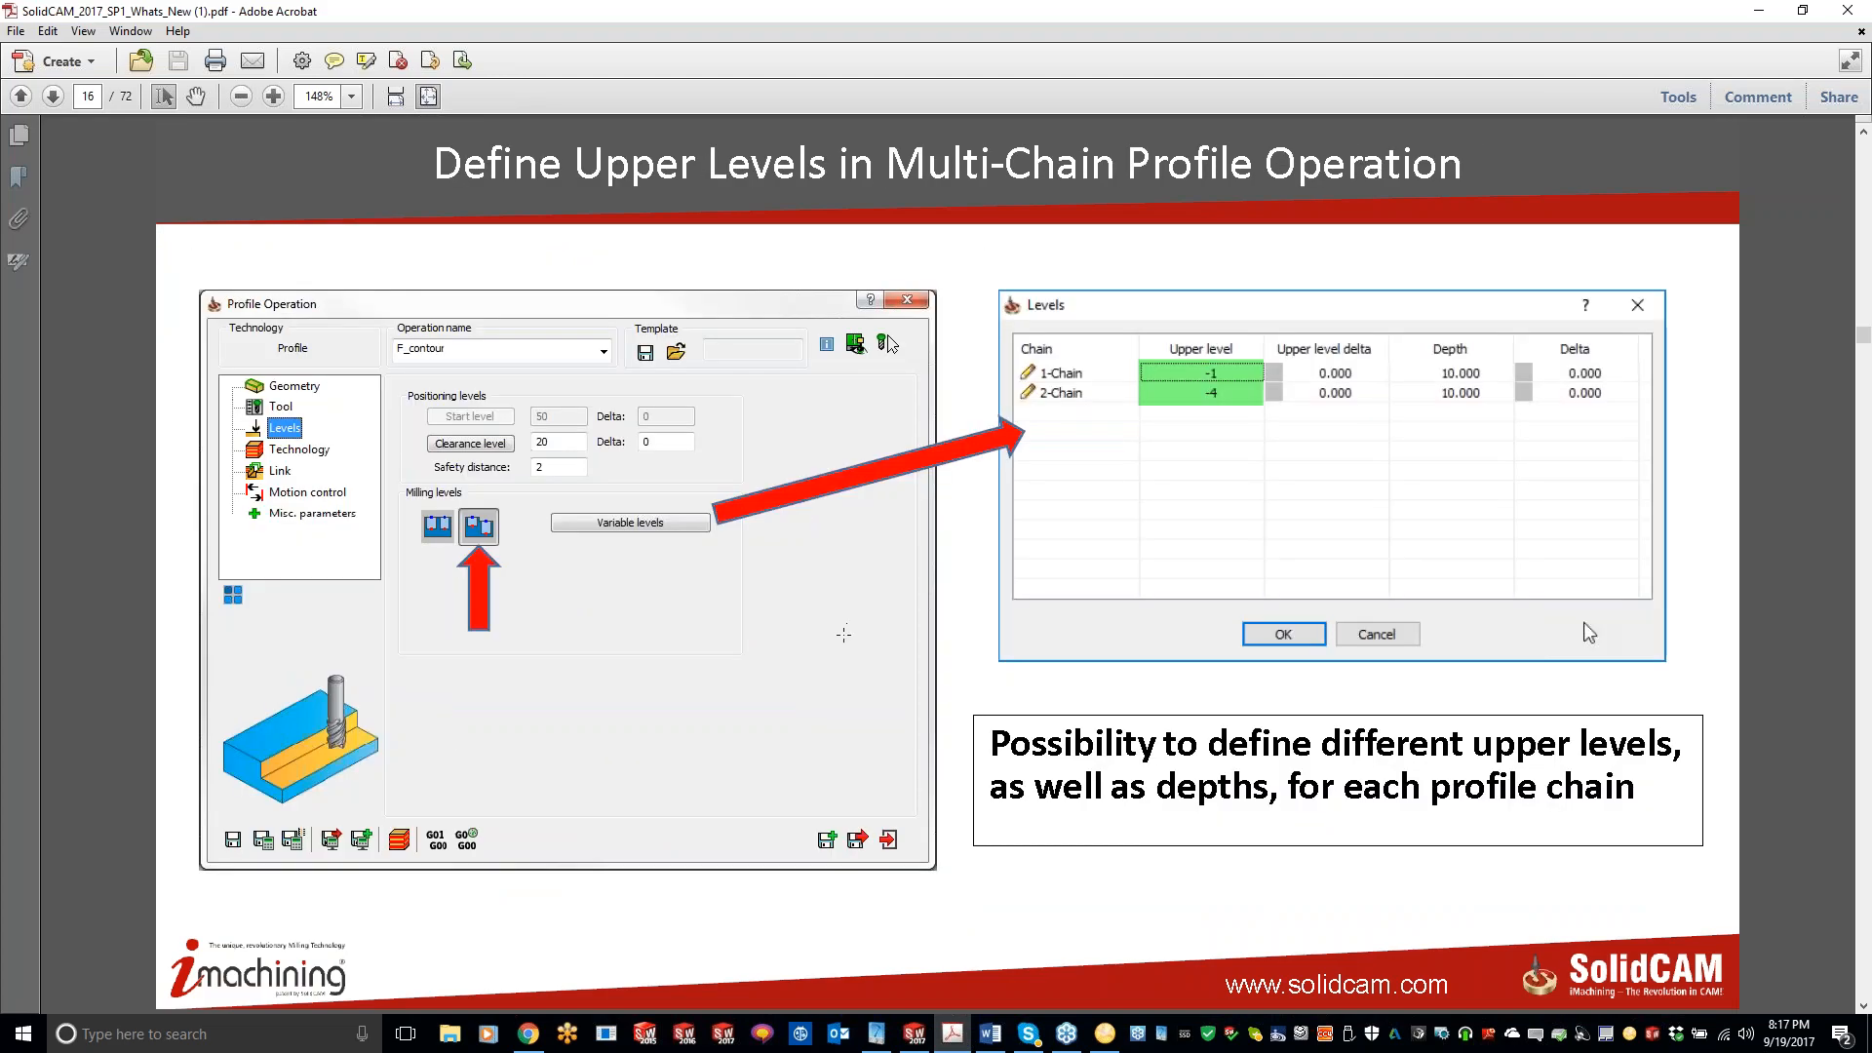
key("Right")
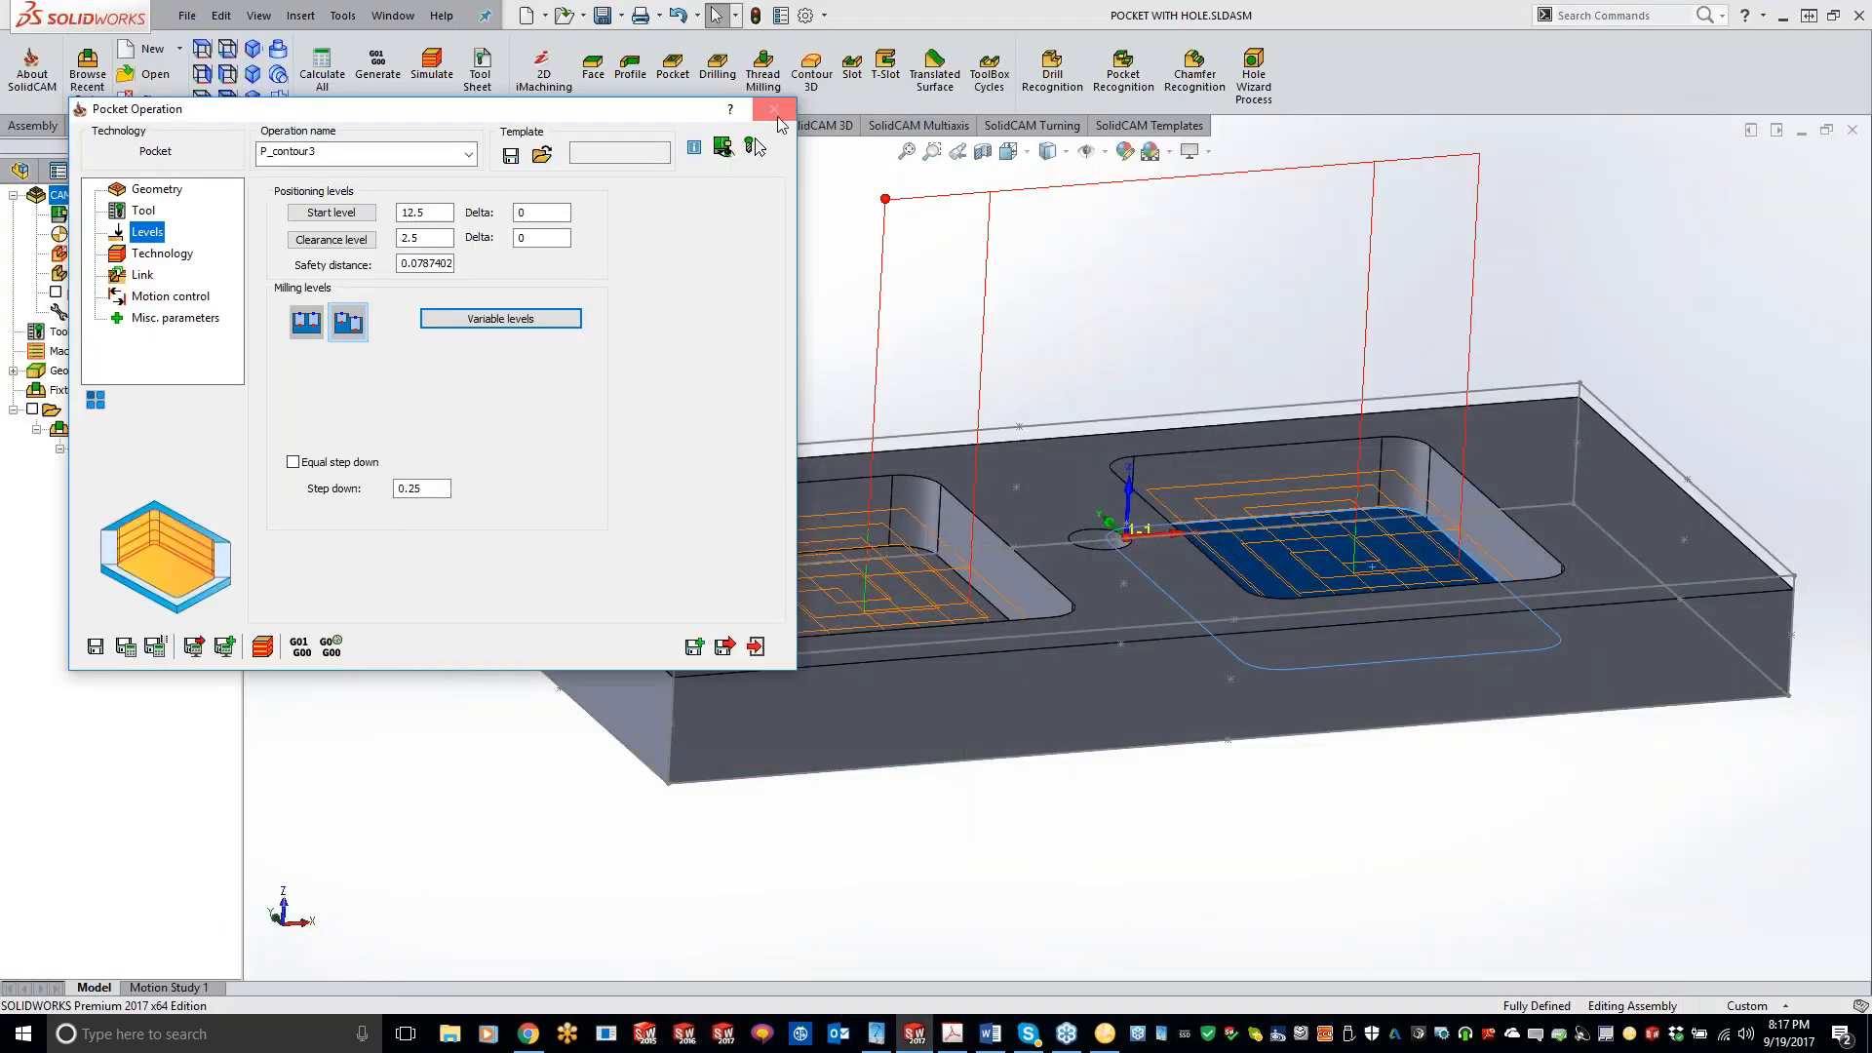
- Return to SolidCAM, close the pocket operation with its toolpath hidden, and add a drilling operation
left_click(775, 110)
left_click(103, 468)
right_click(108, 413)
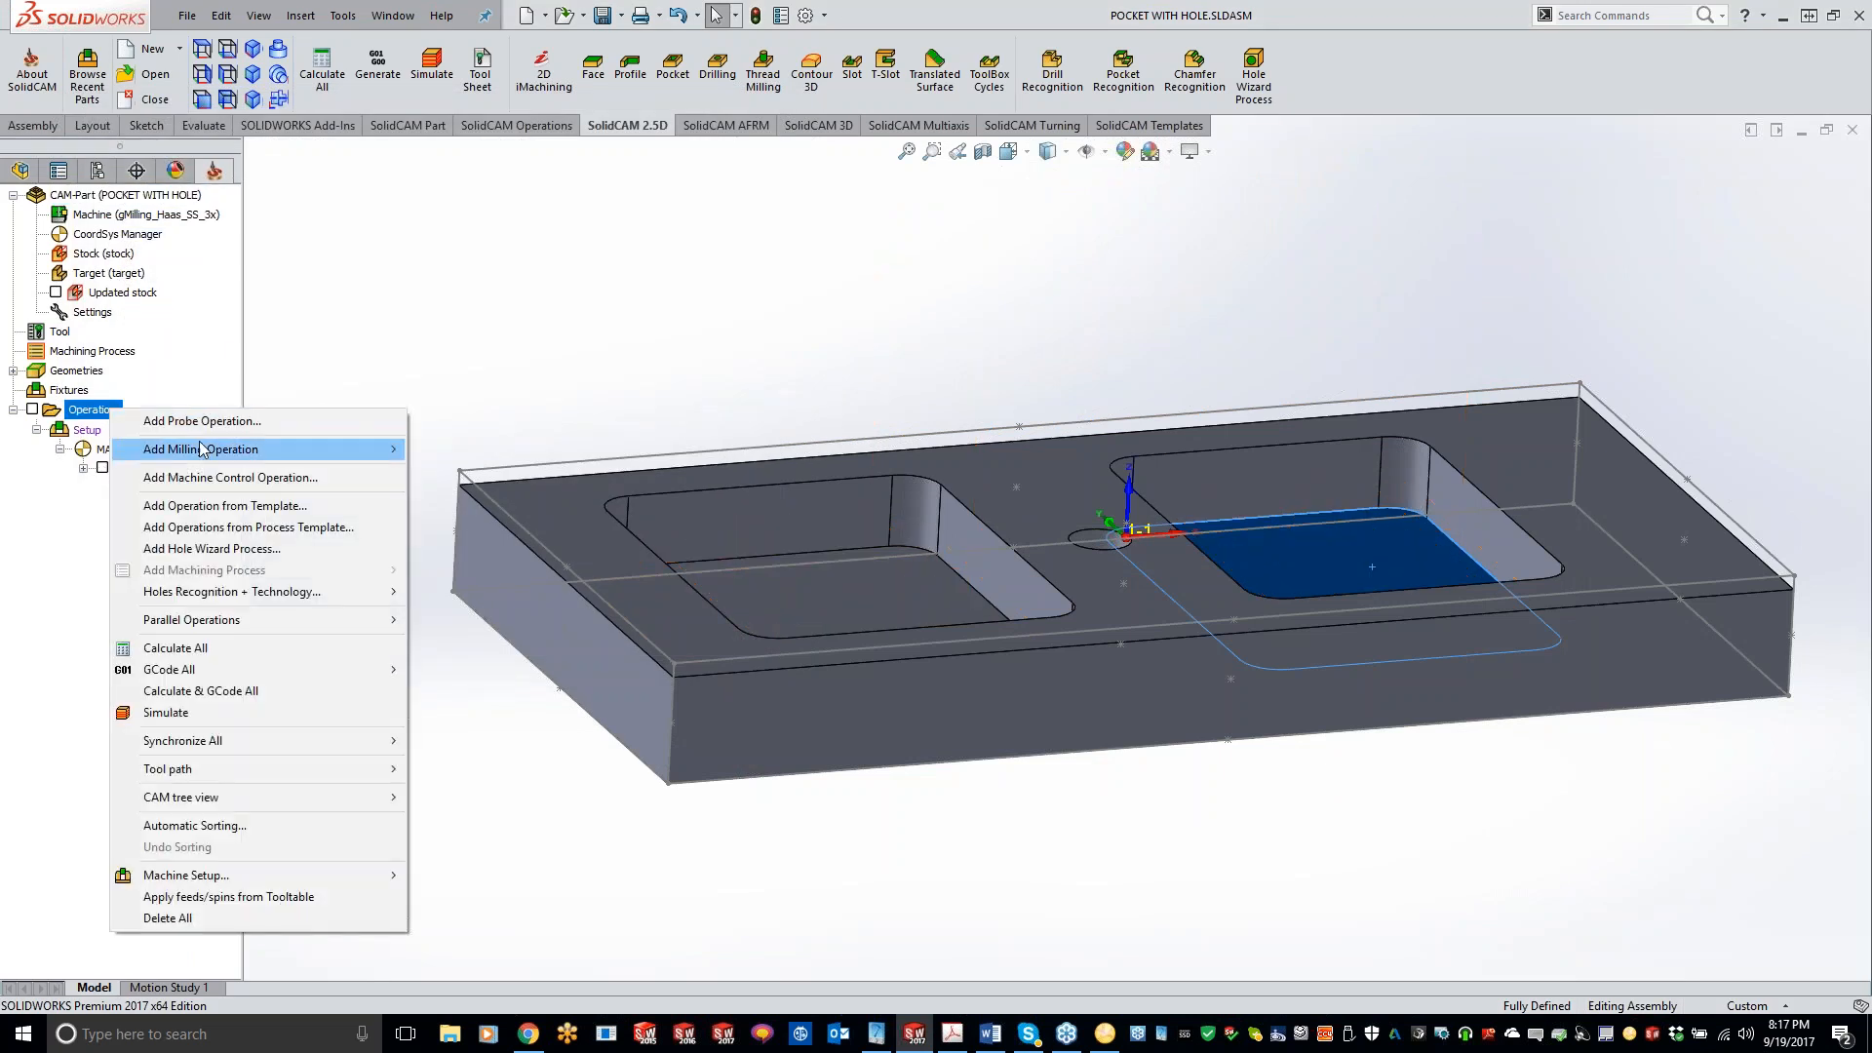
mouse_move(205, 449)
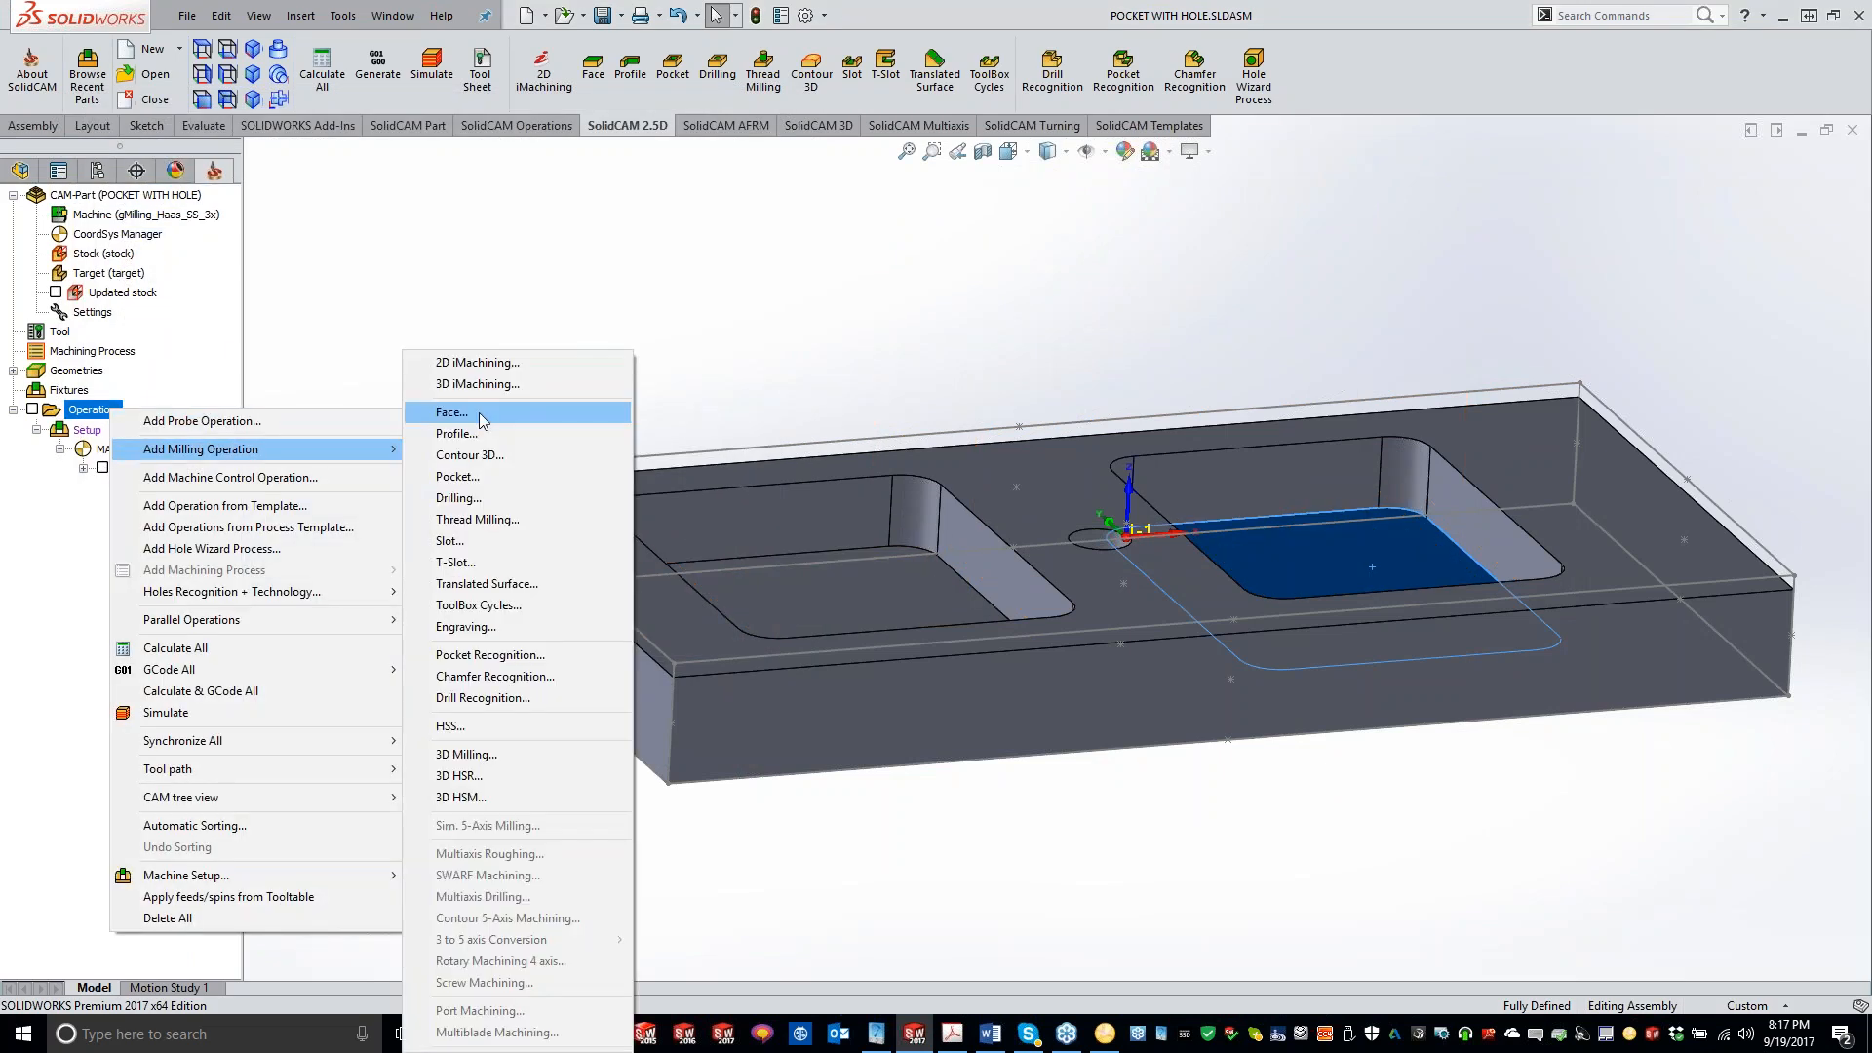
left_click(458, 497)
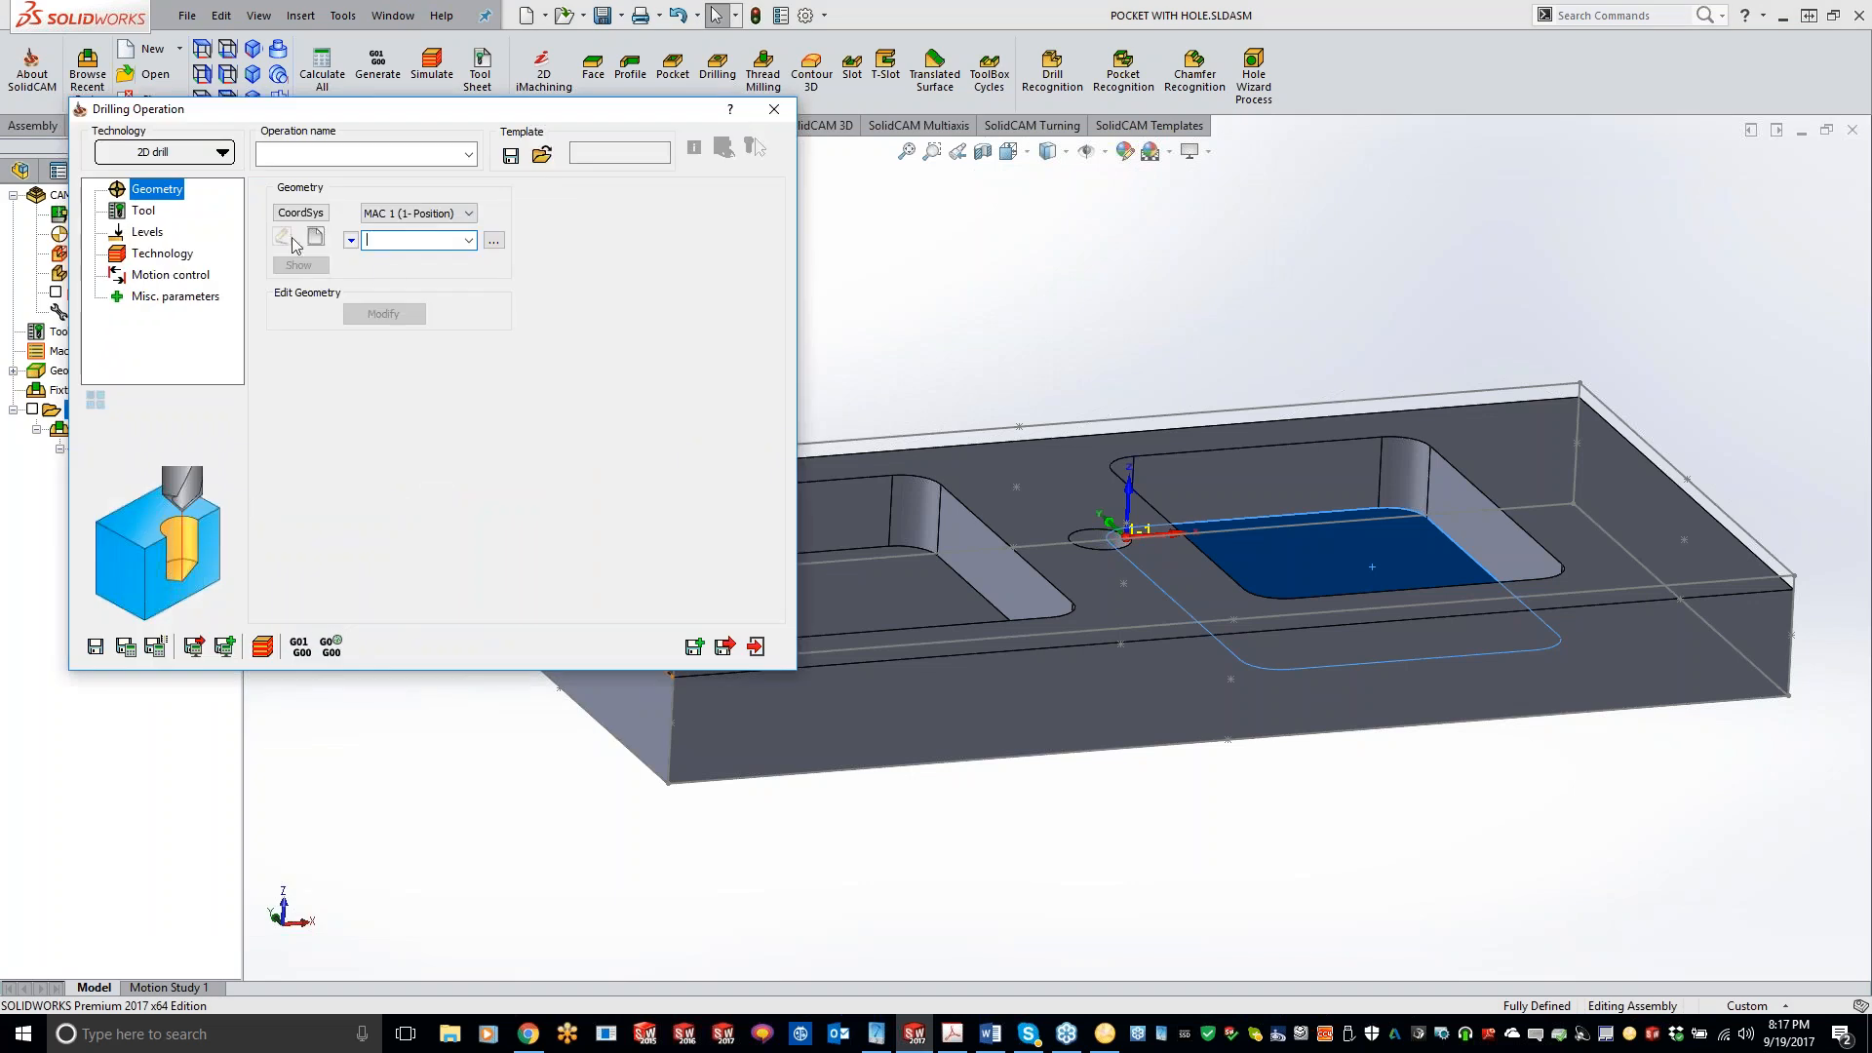
- Define new drill geometry by picking one position inside each of the two pockets
left_click(315, 237)
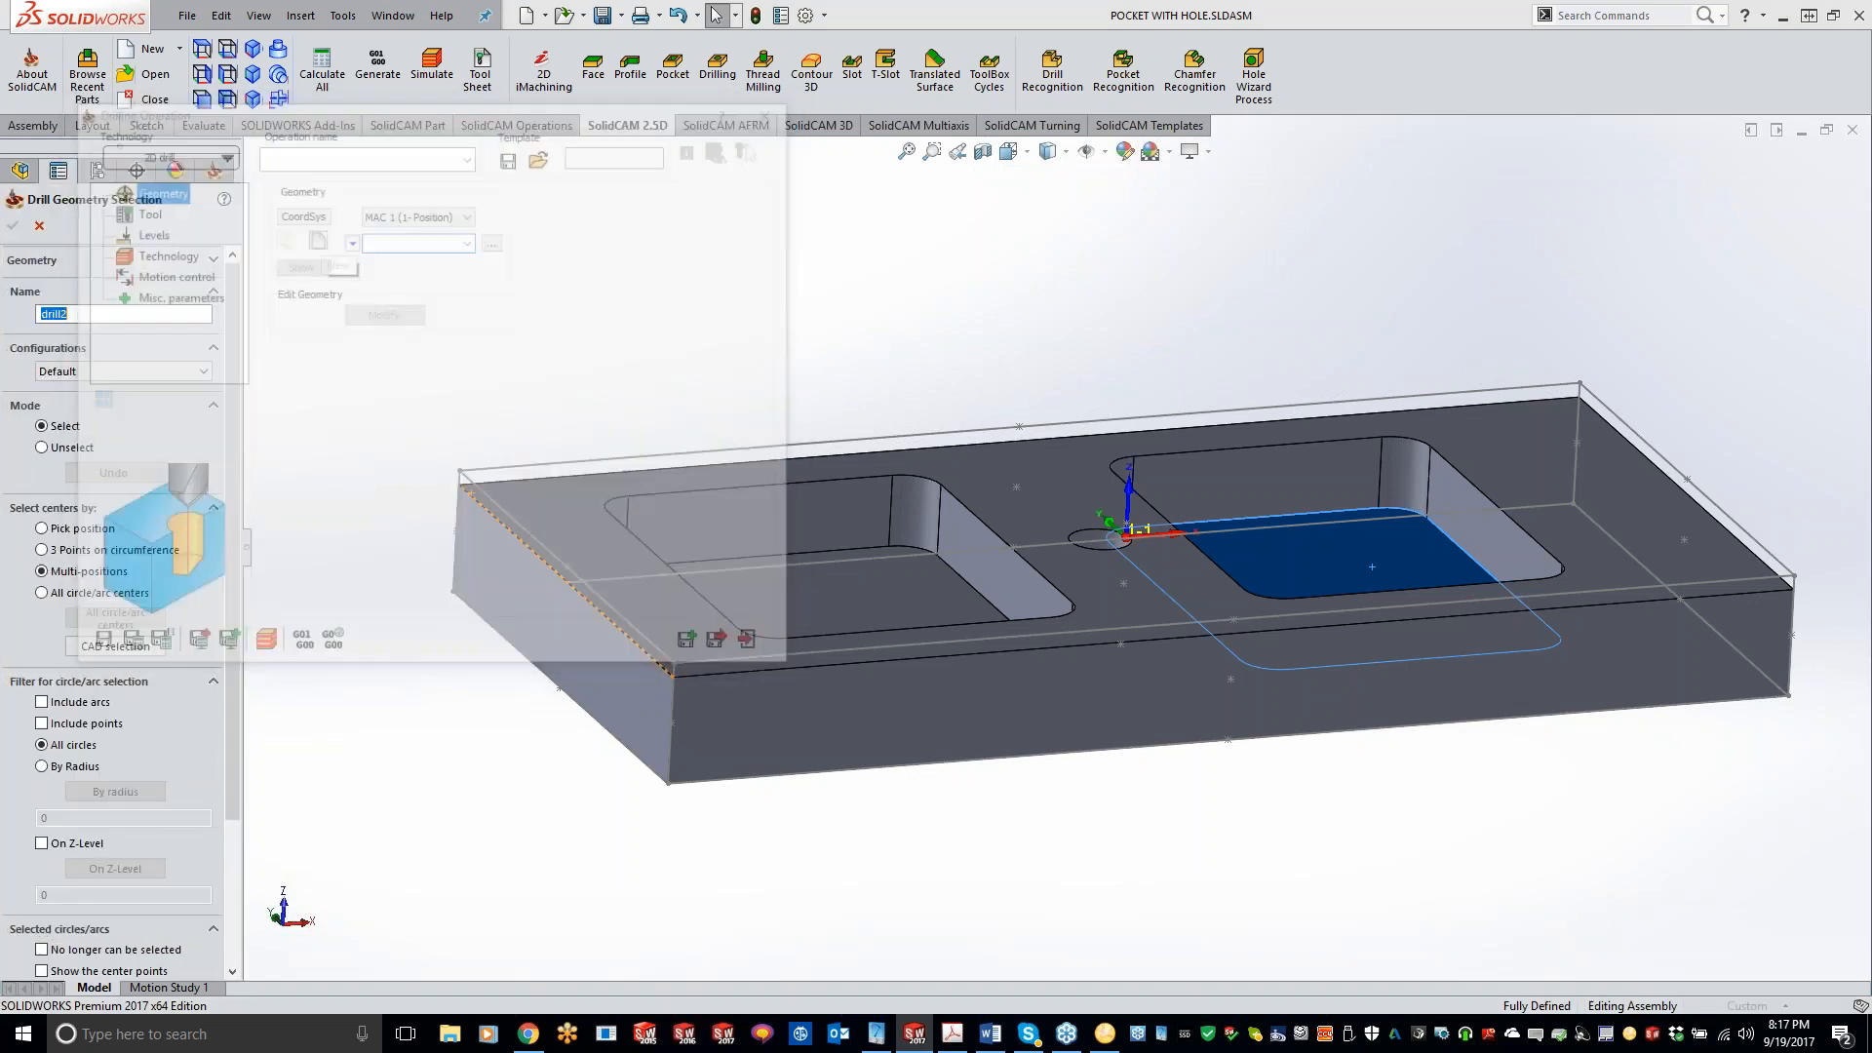
left_click(40, 527)
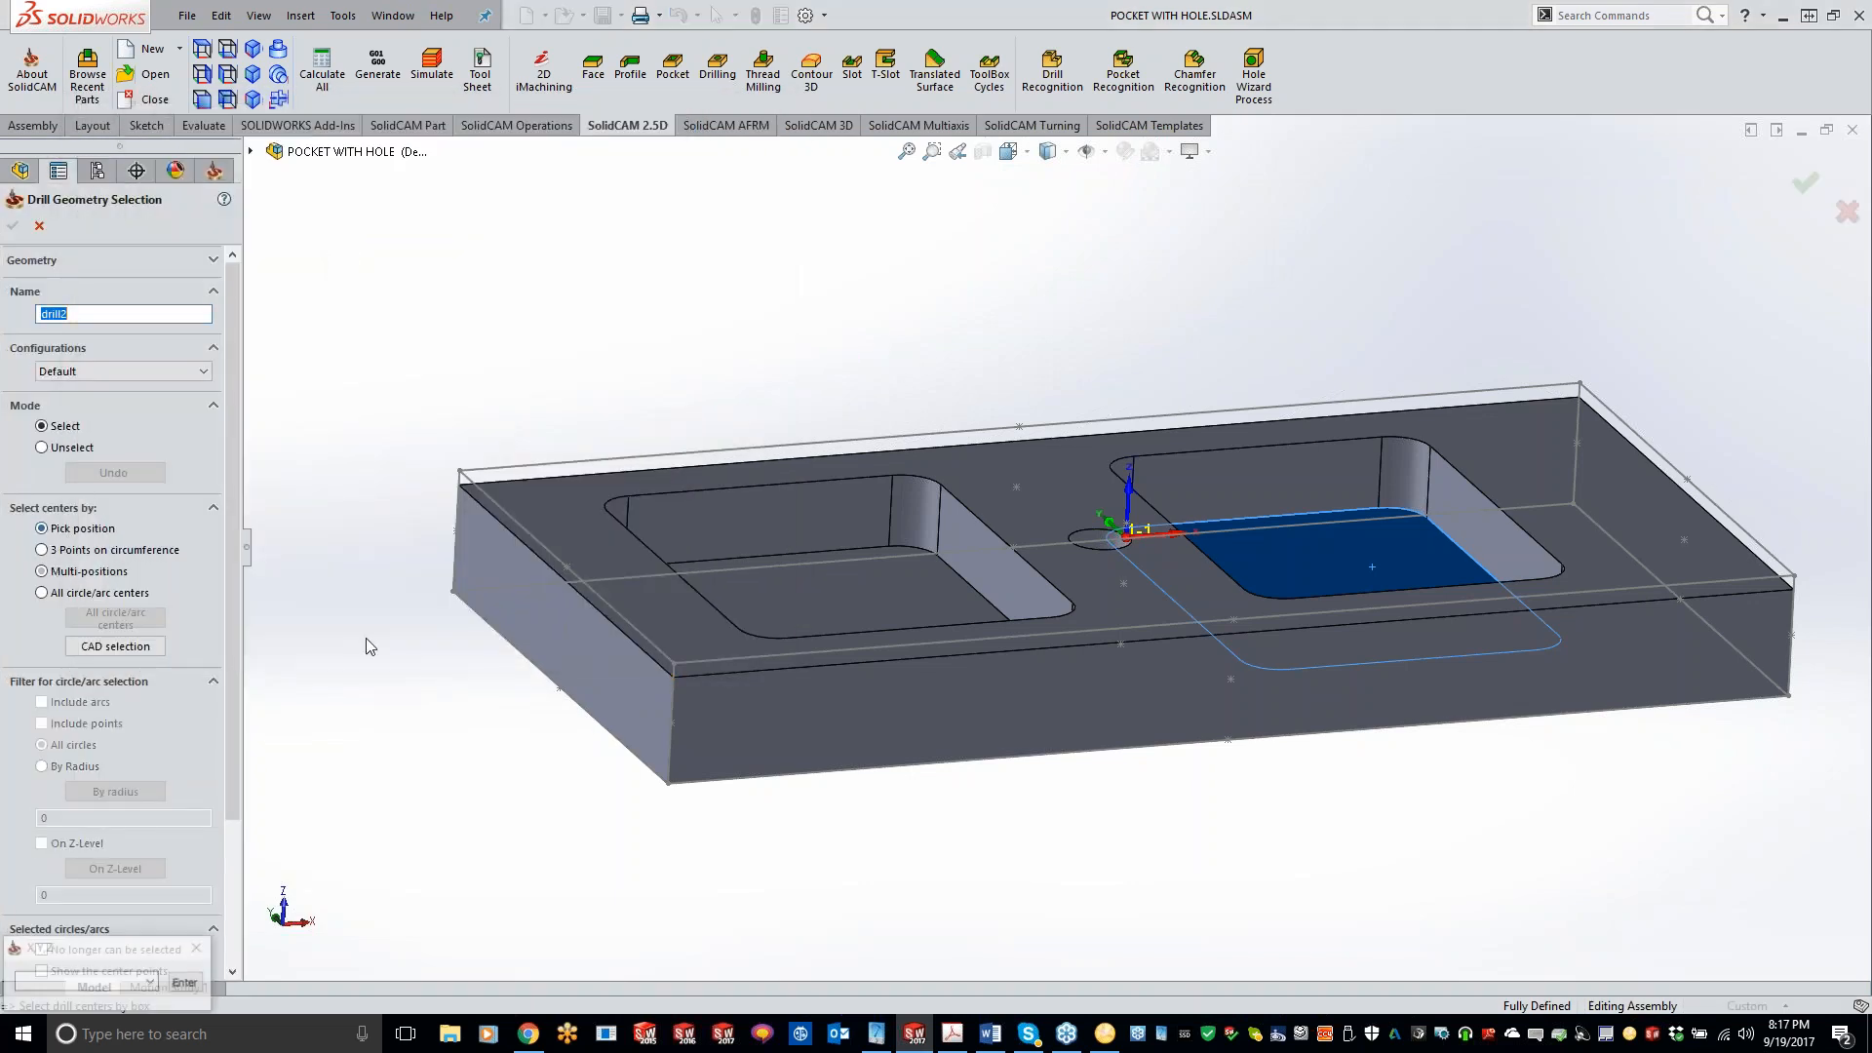
middle_click_drag(685, 444, 674, 529)
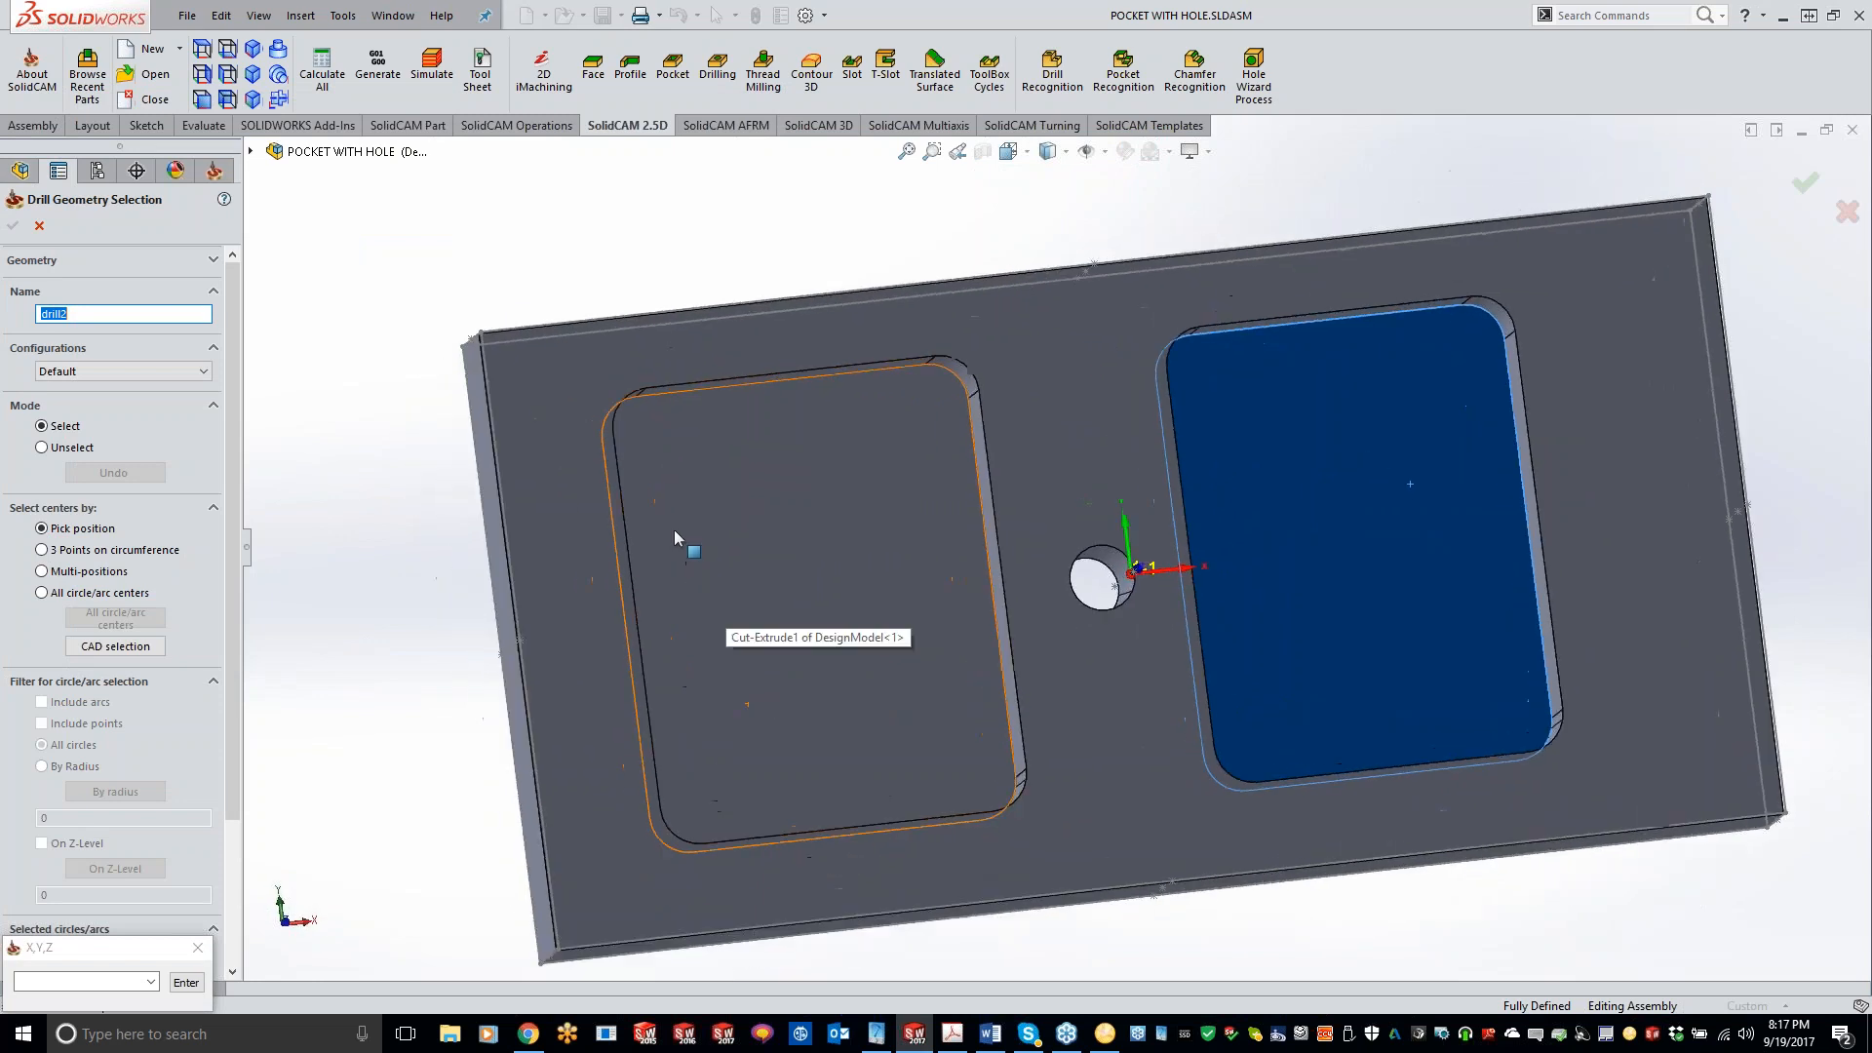
left_click(706, 483)
left_click(1459, 664)
left_click(14, 225)
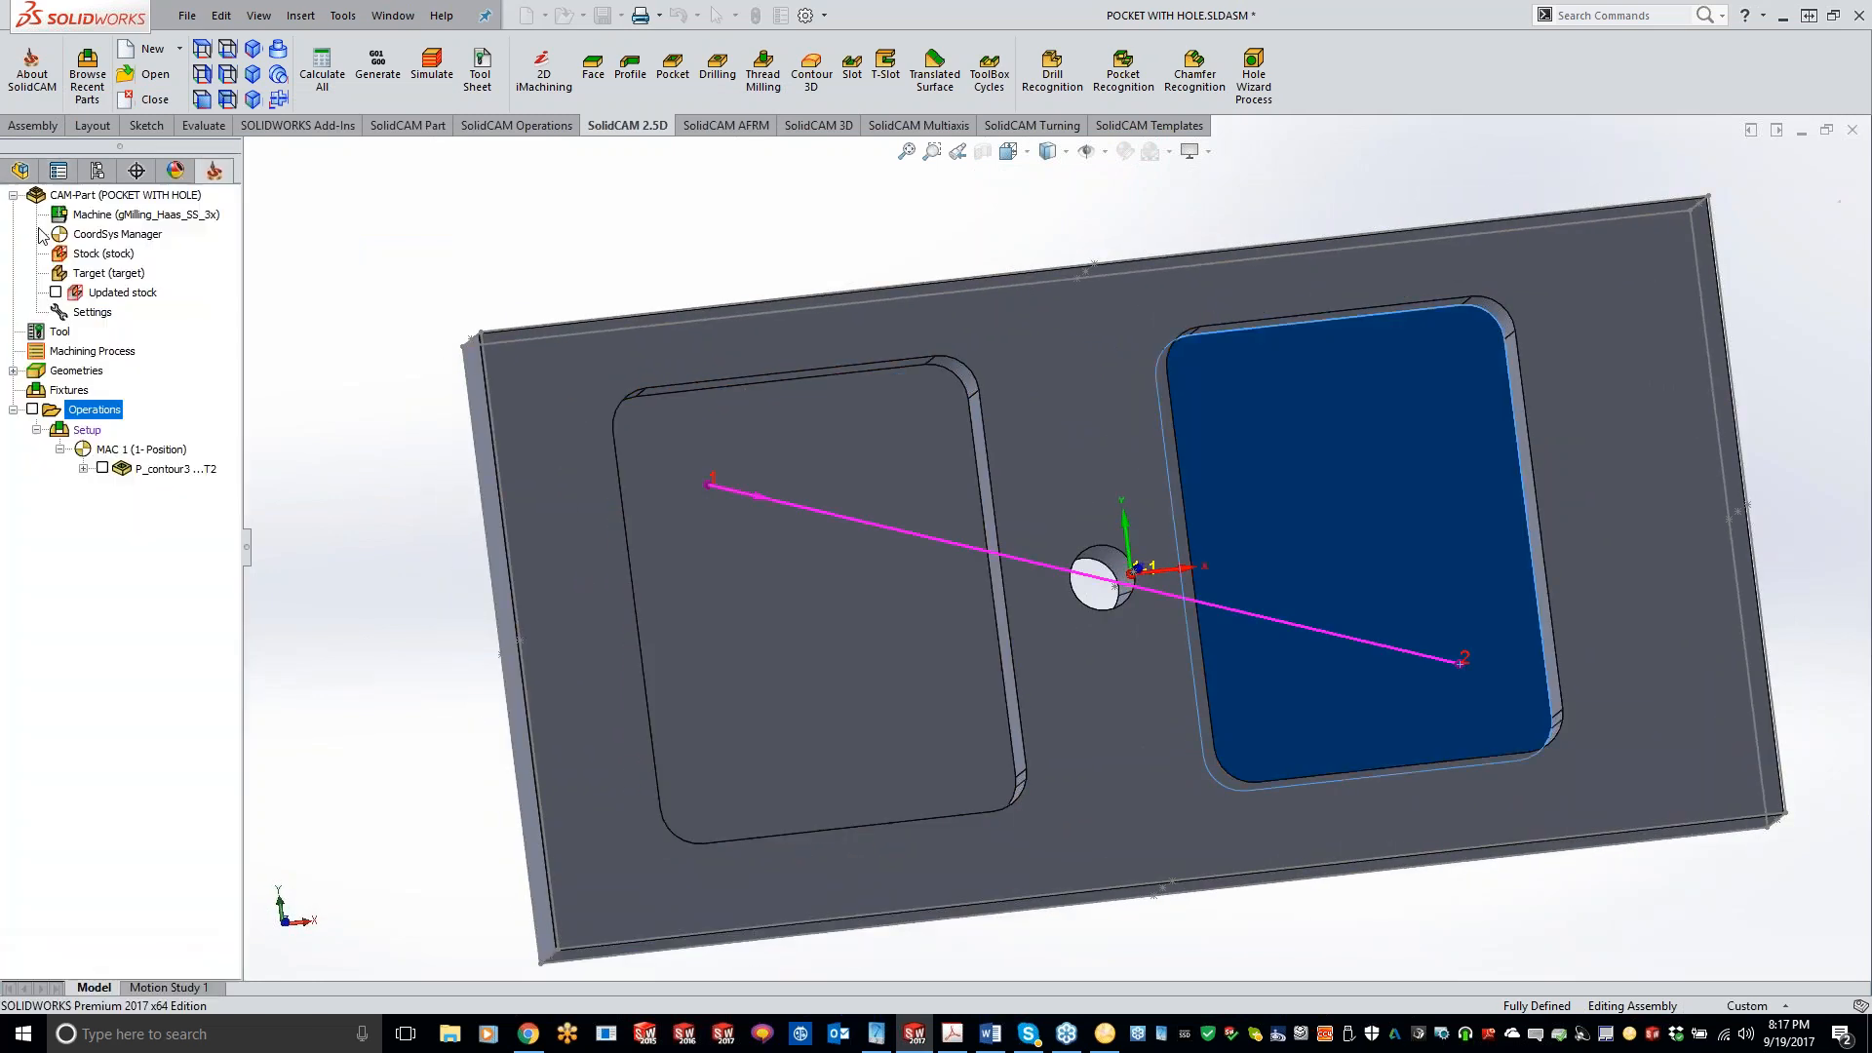
- Create a new drill tool with a 0.75 inch diameter and assign it to the drilling operation
left_click(153, 211)
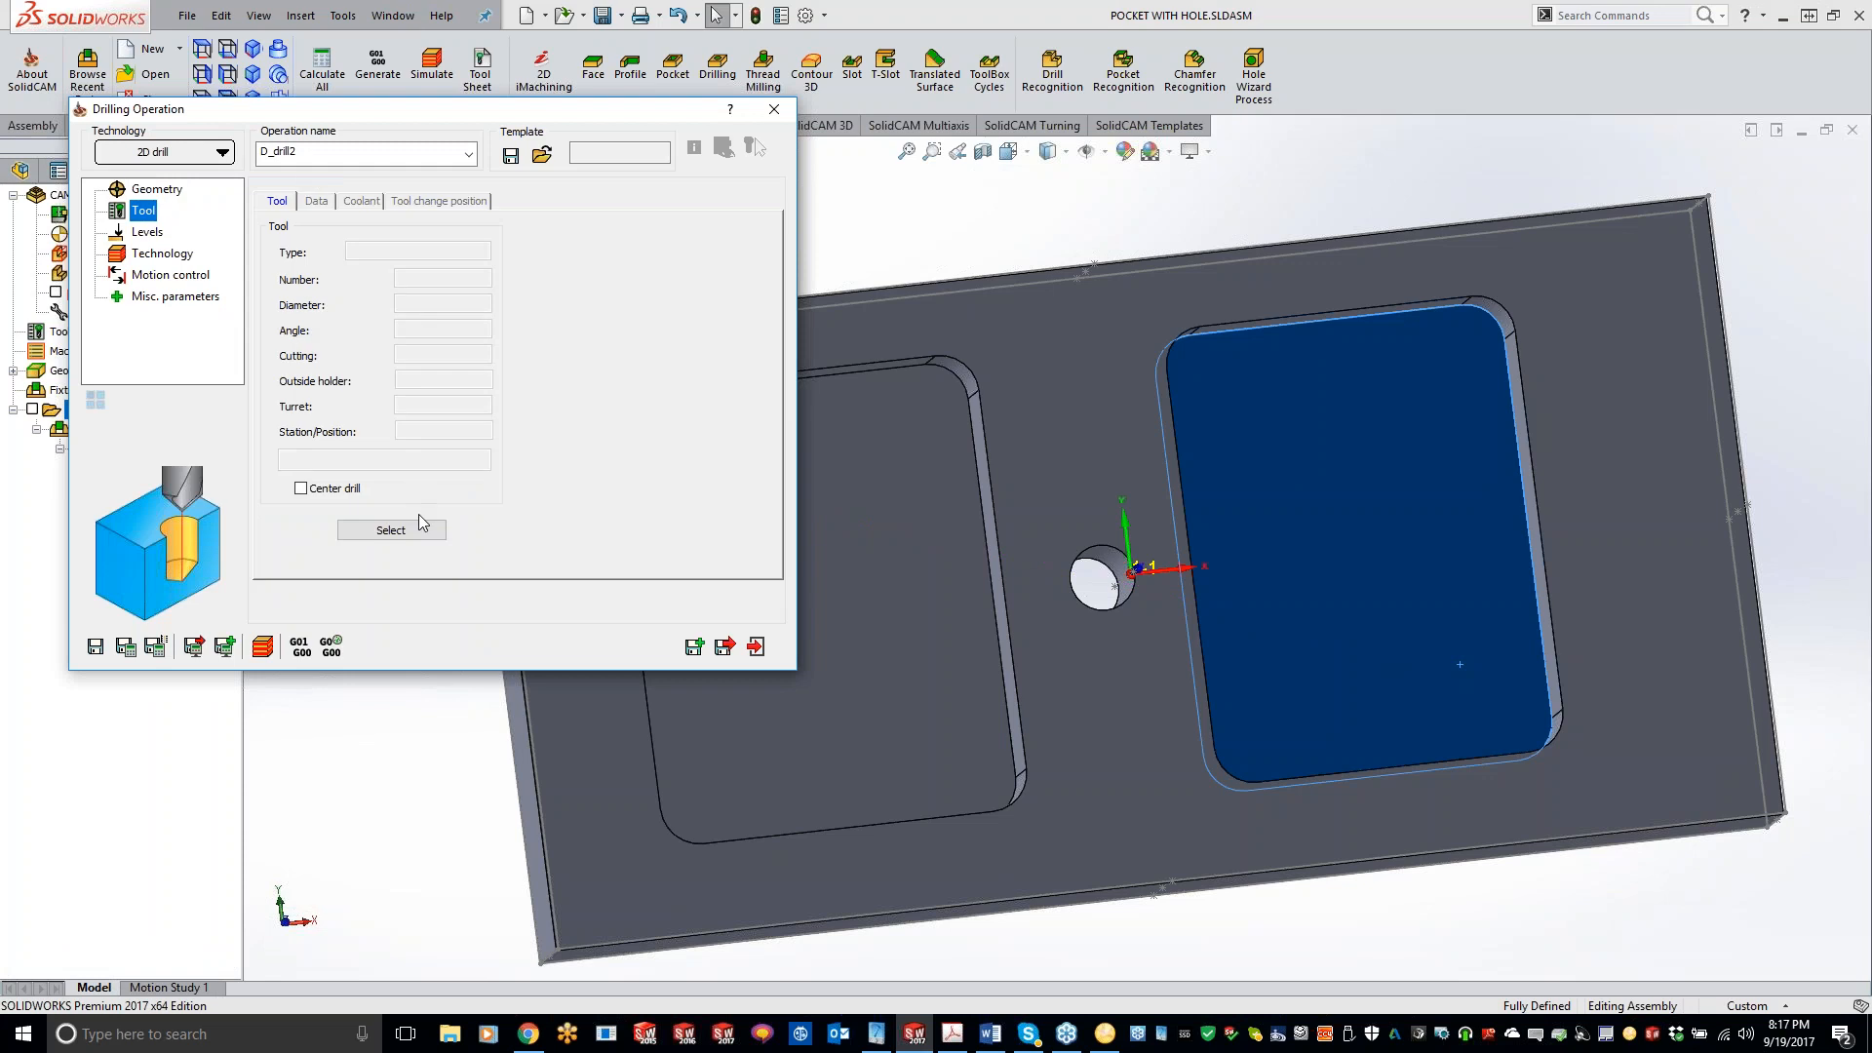
key("Escape")
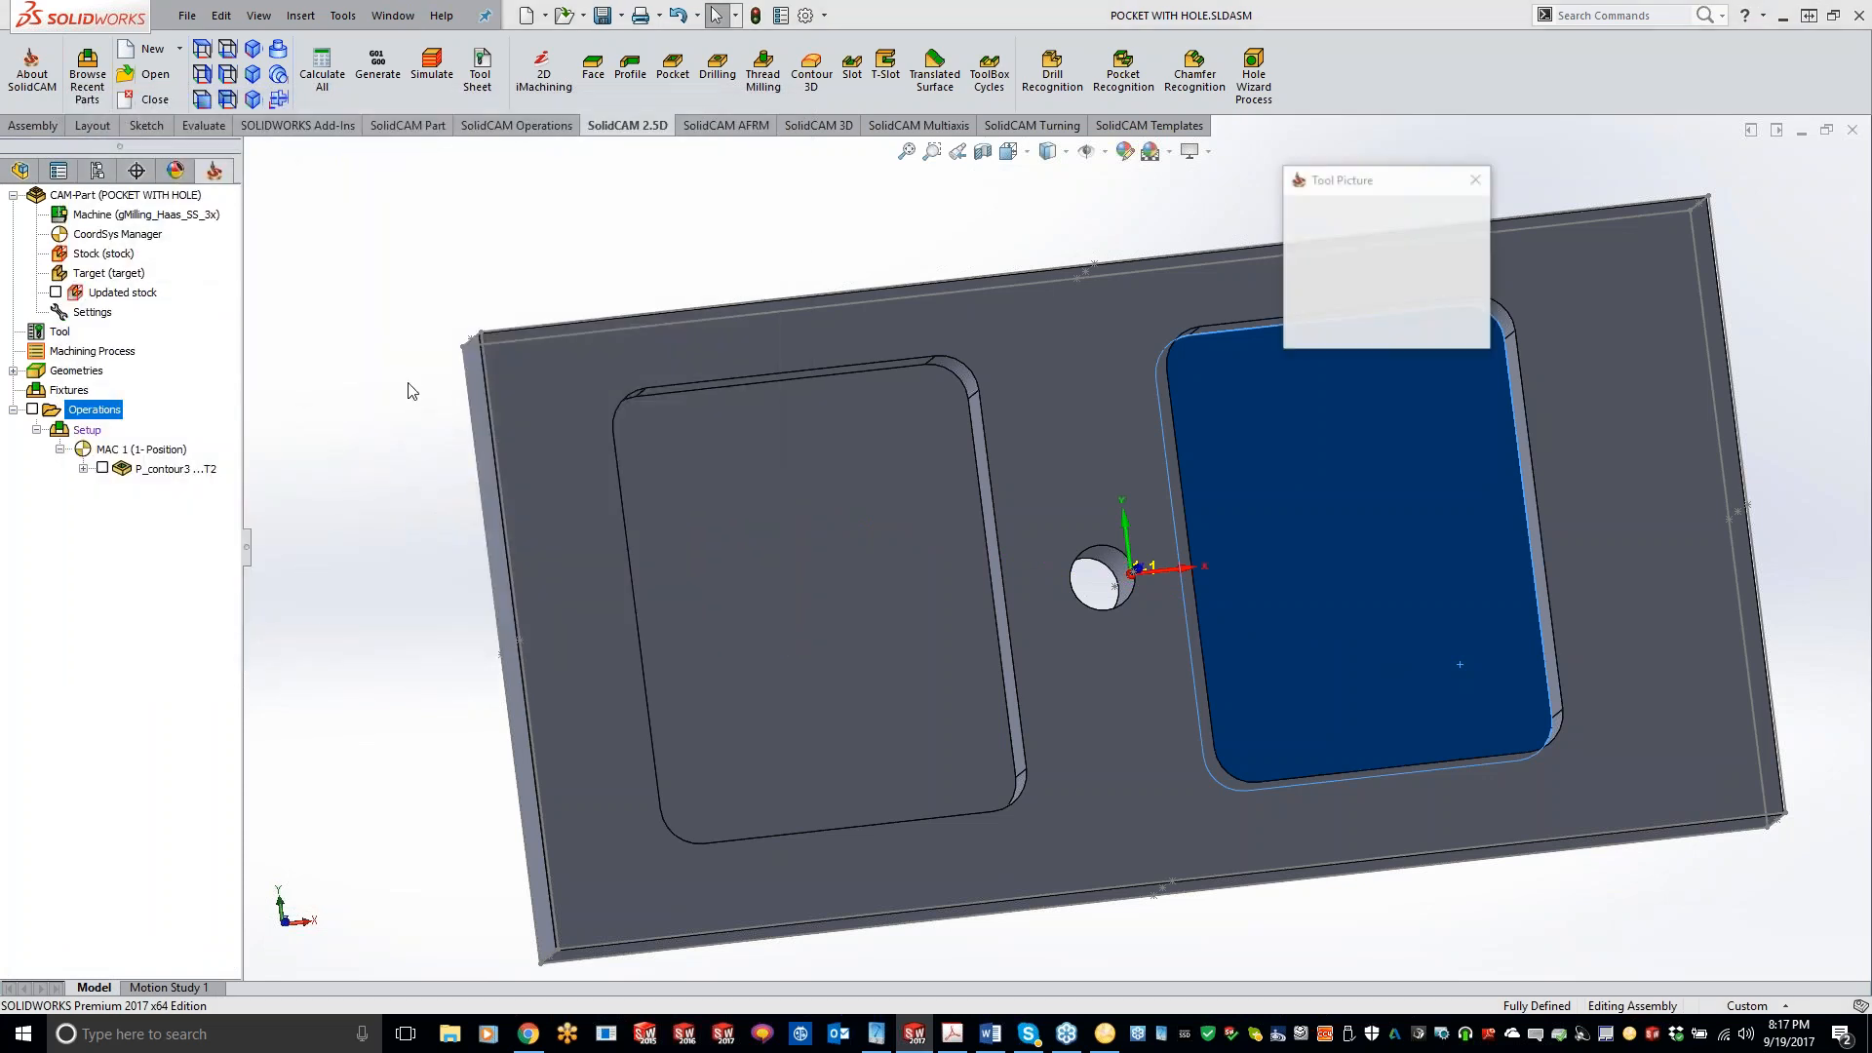
left_click(325, 336)
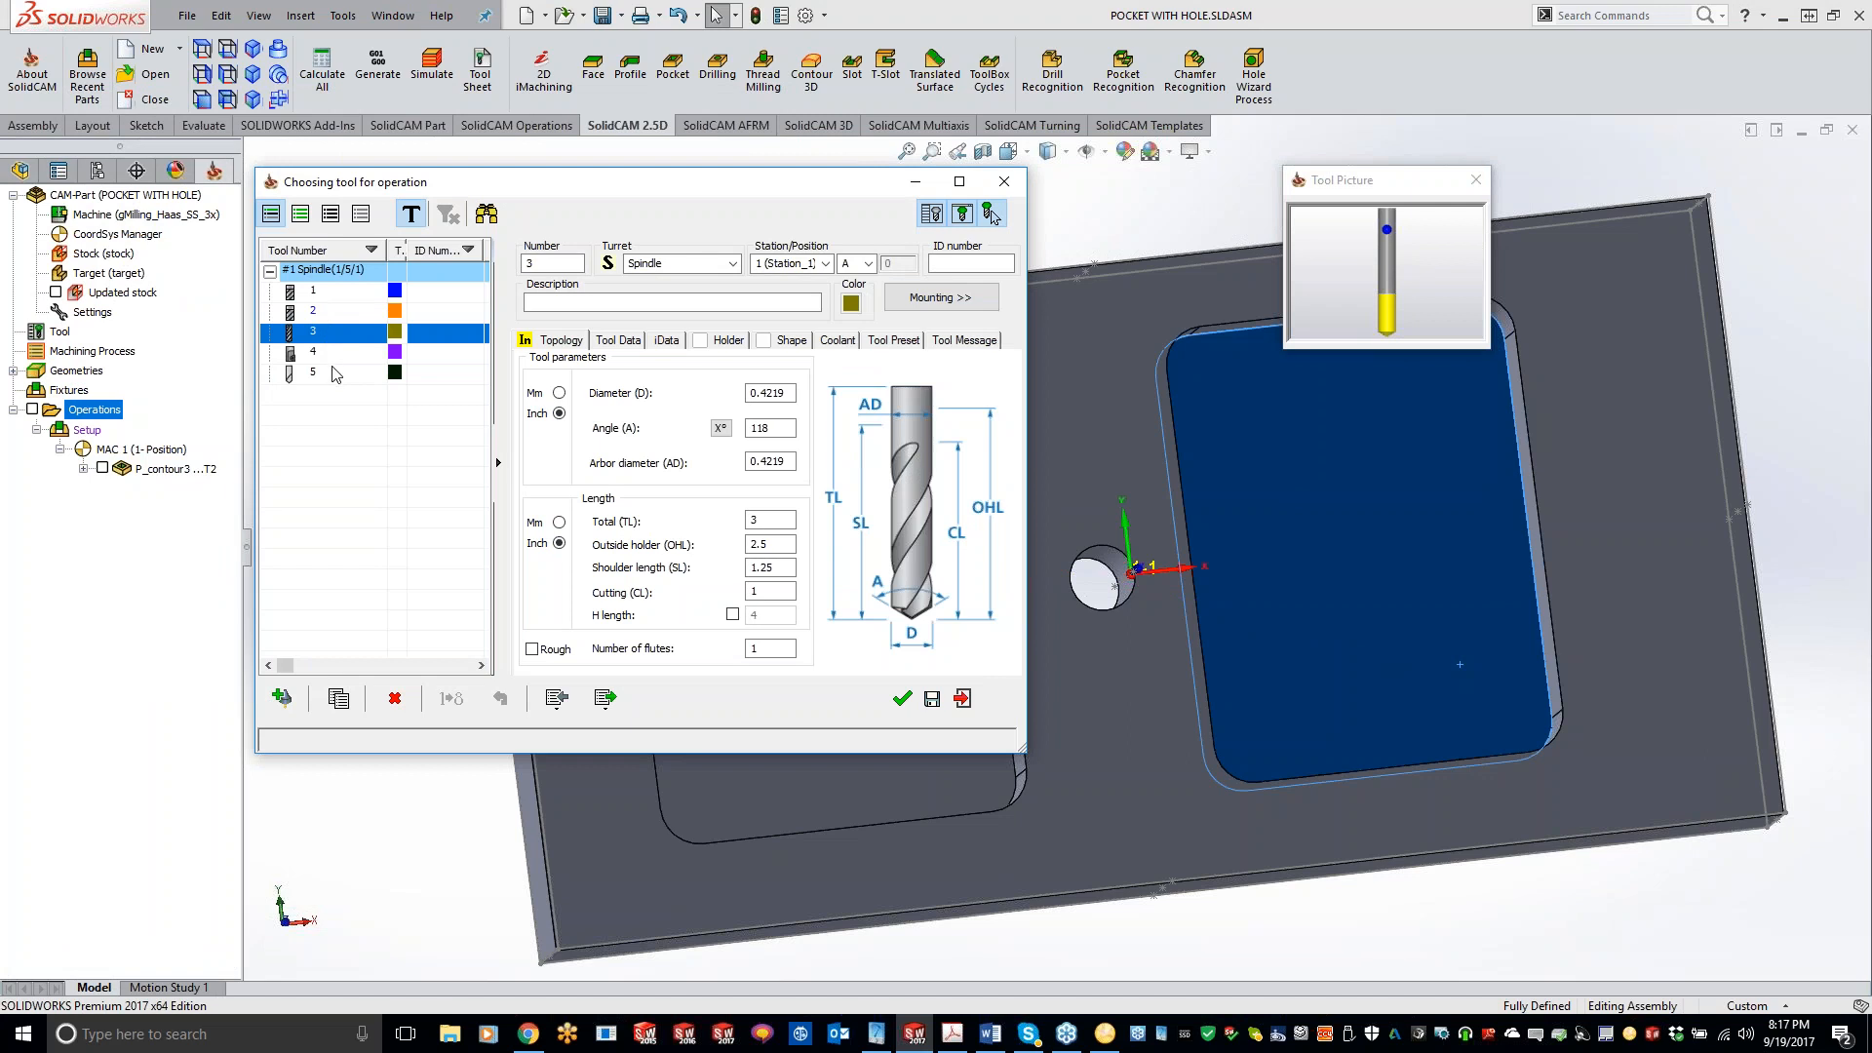
left_click(321, 311)
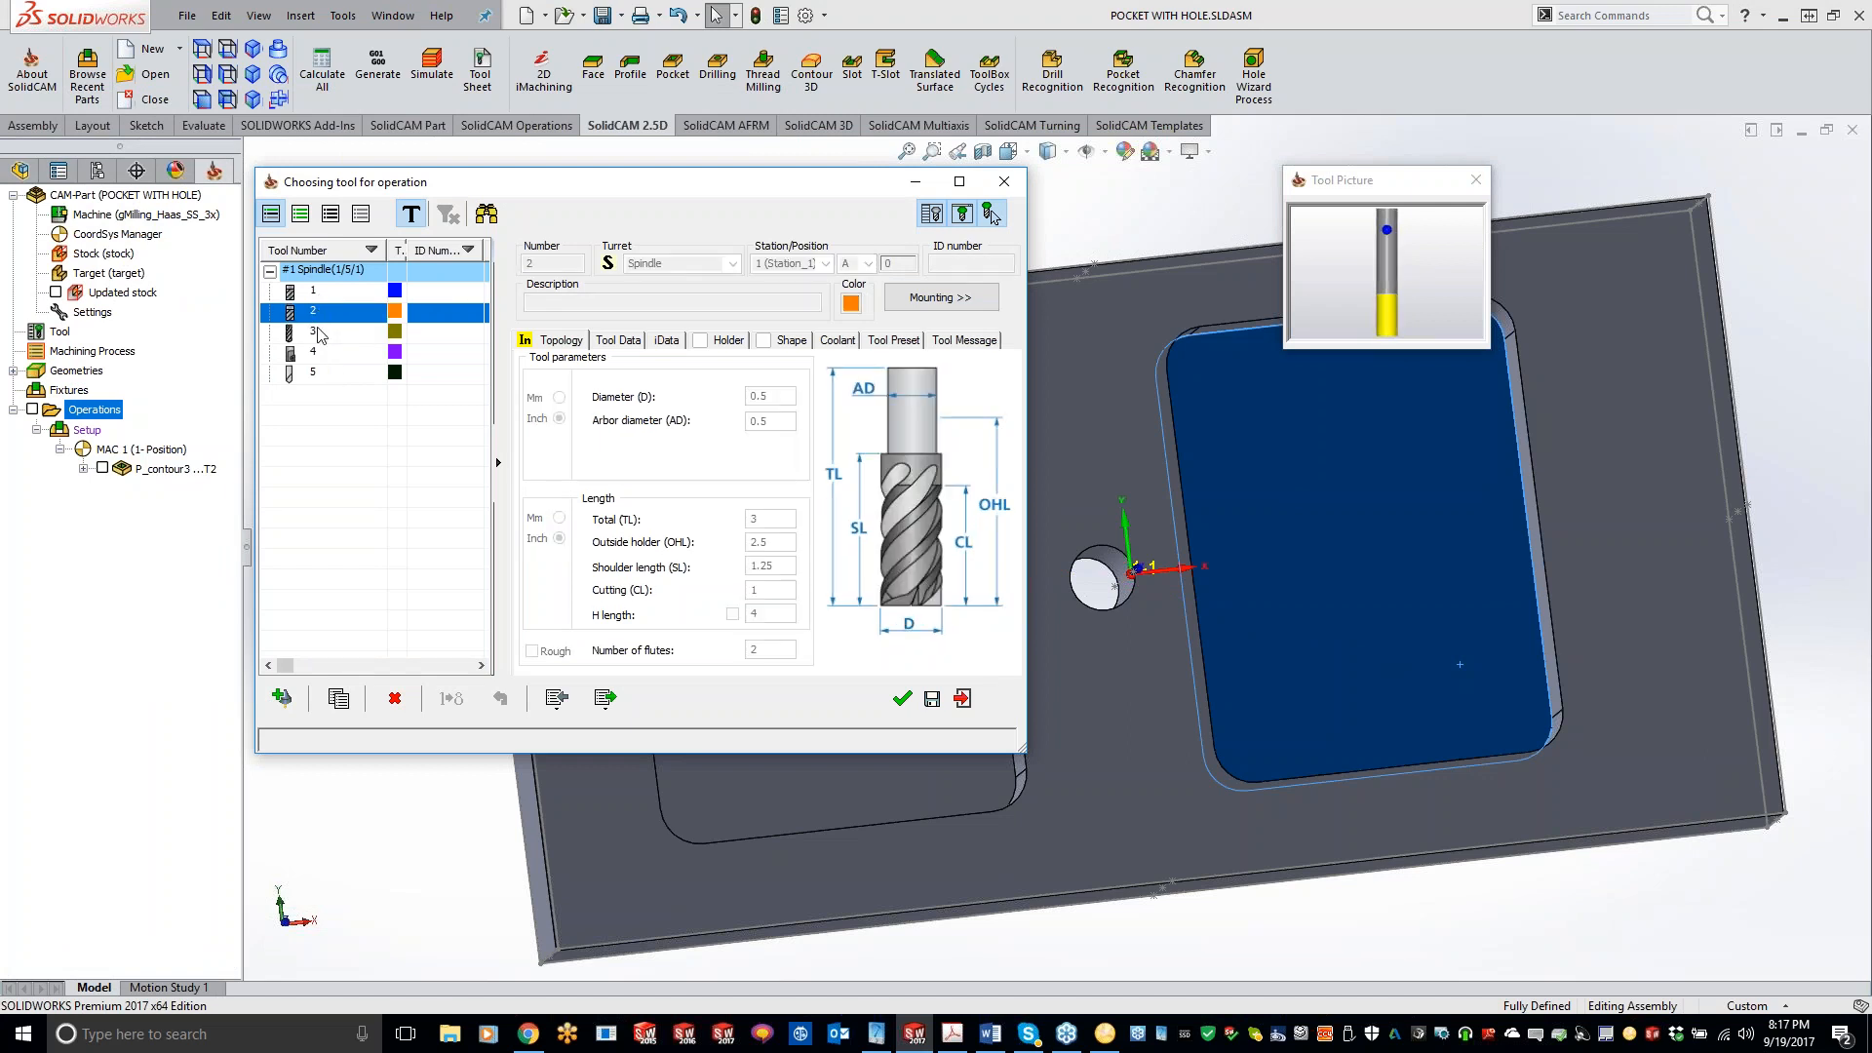
left_click(321, 333)
left_click(282, 697)
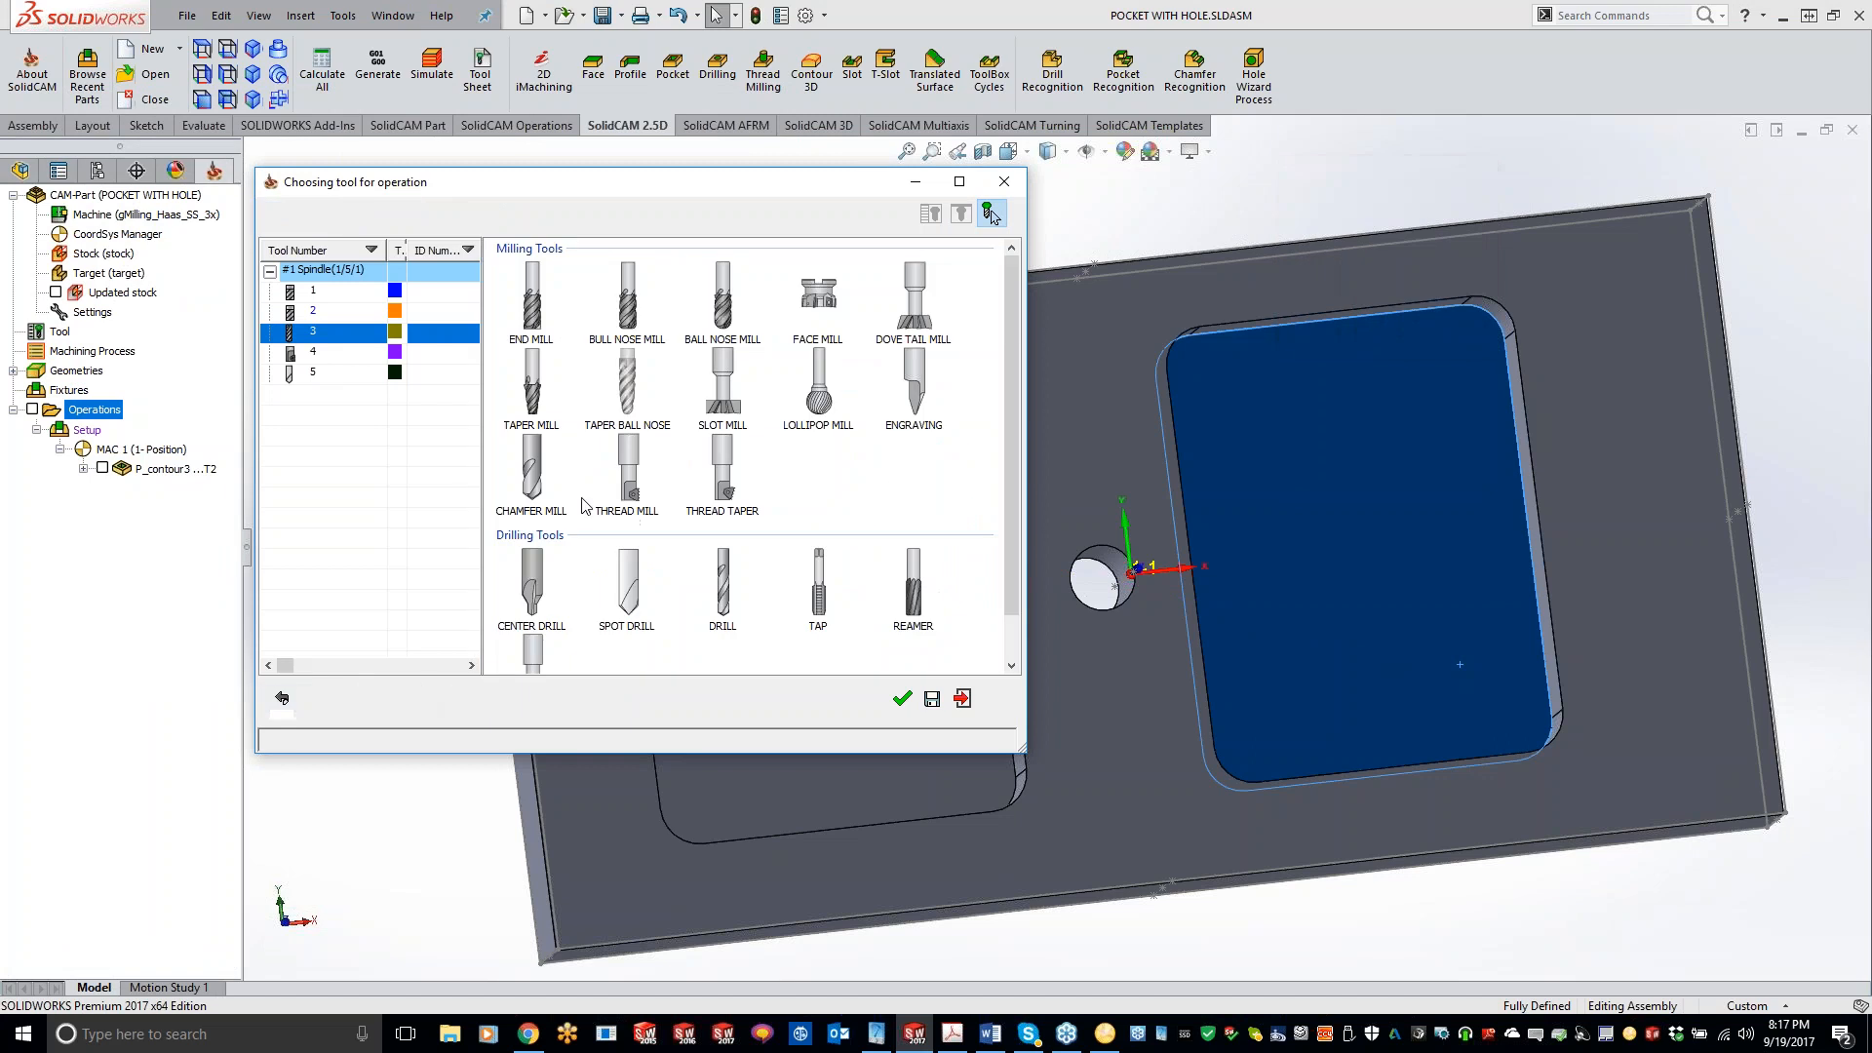
left_click(722, 585)
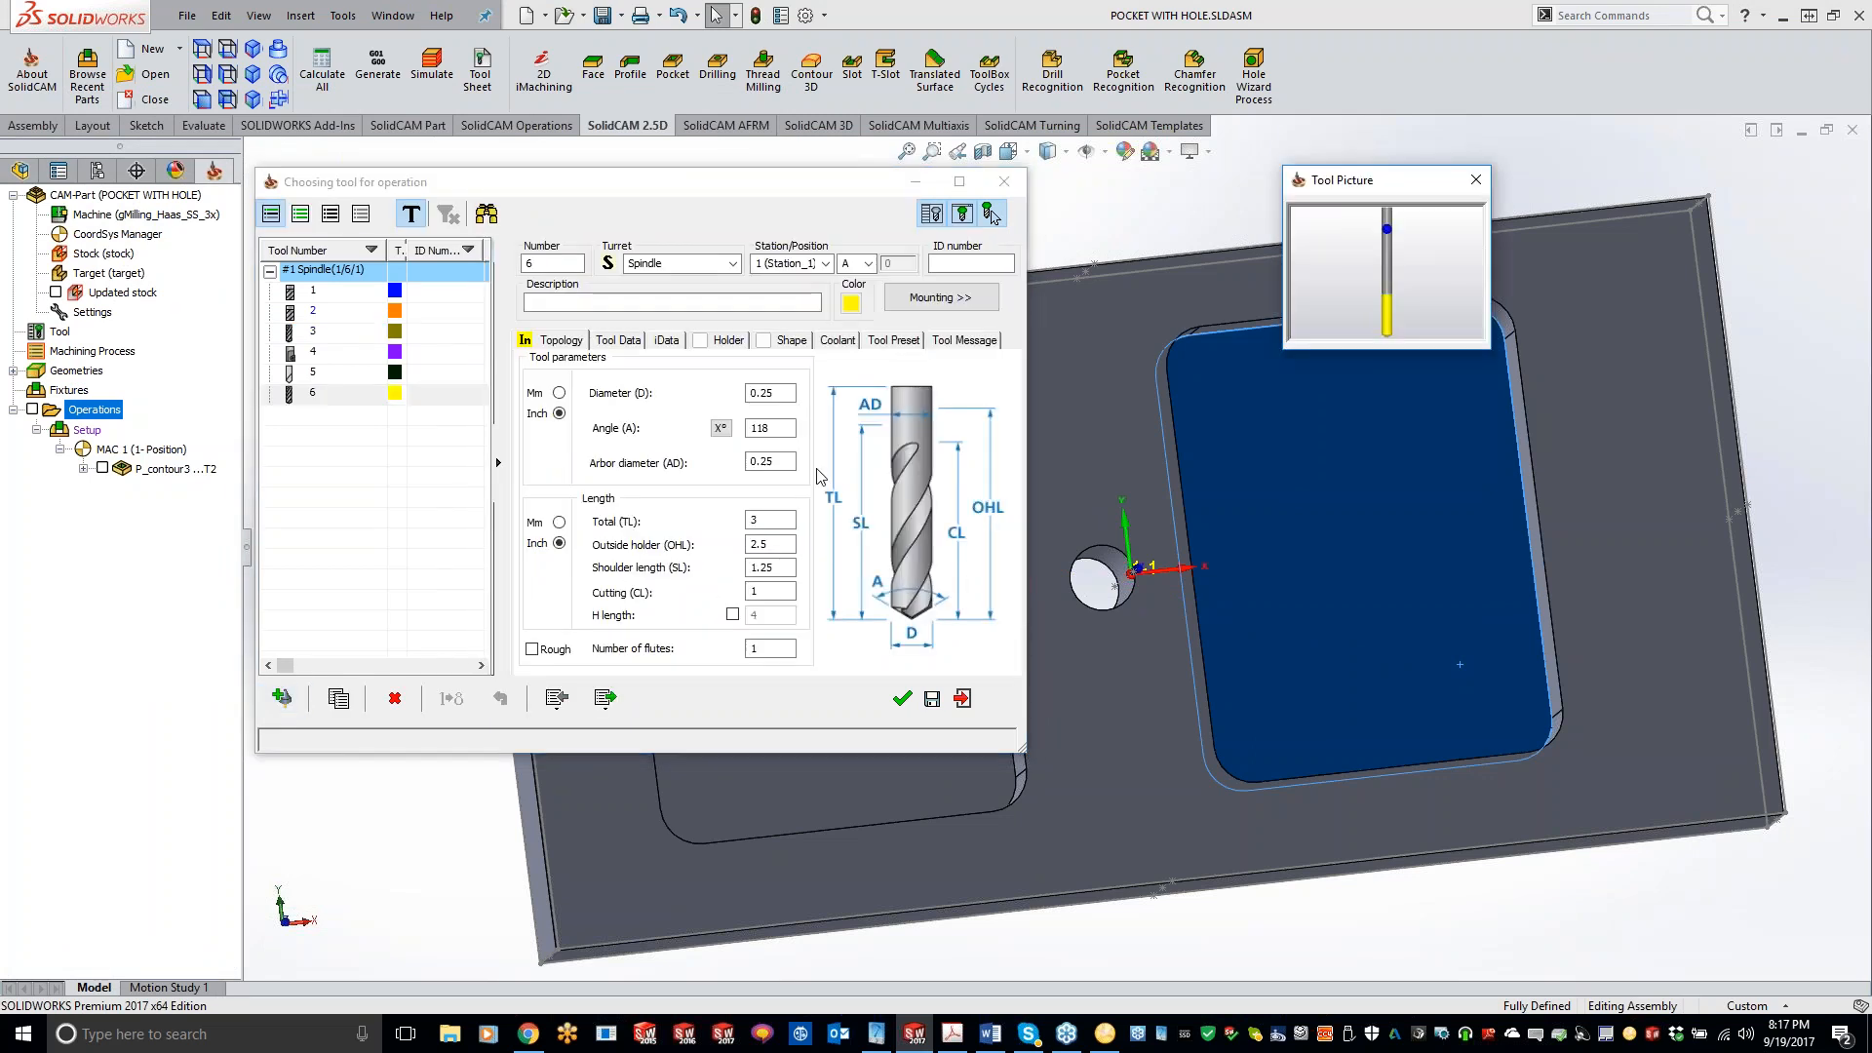
left_click_drag(780, 393, 738, 407)
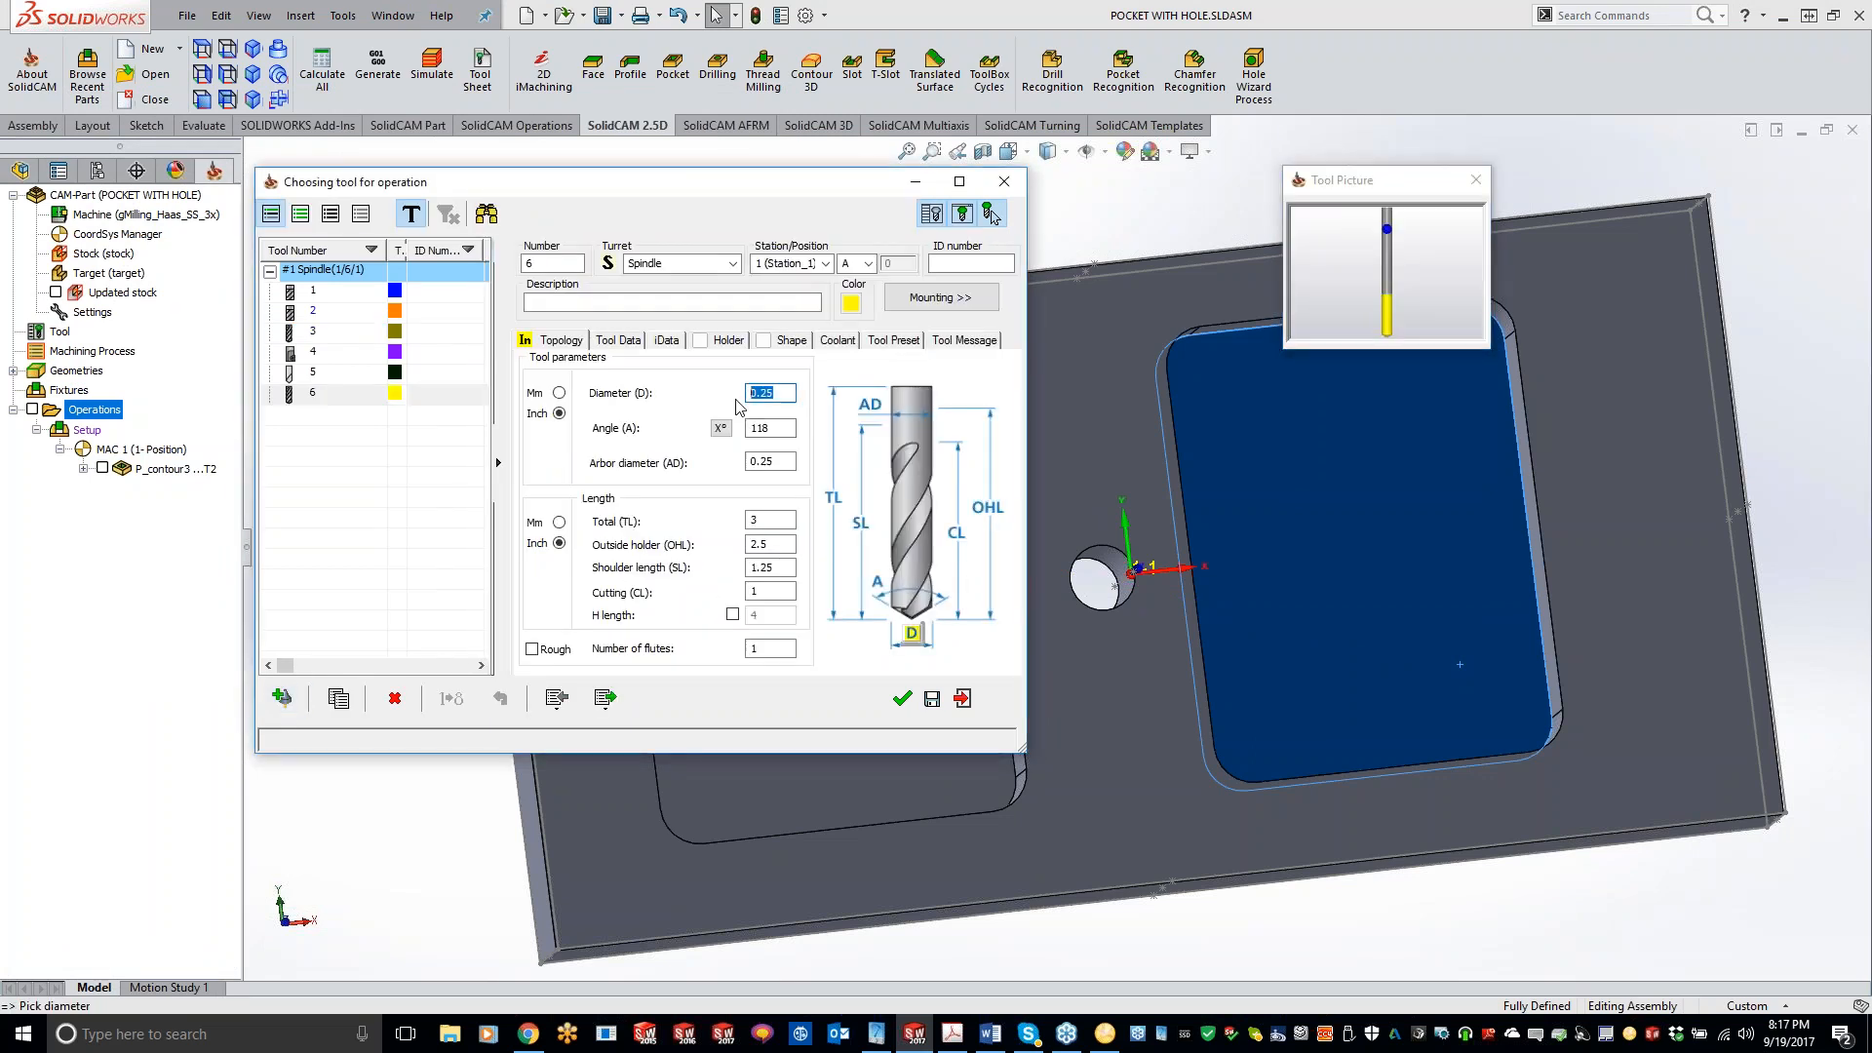
type(".")
left_click(902, 699)
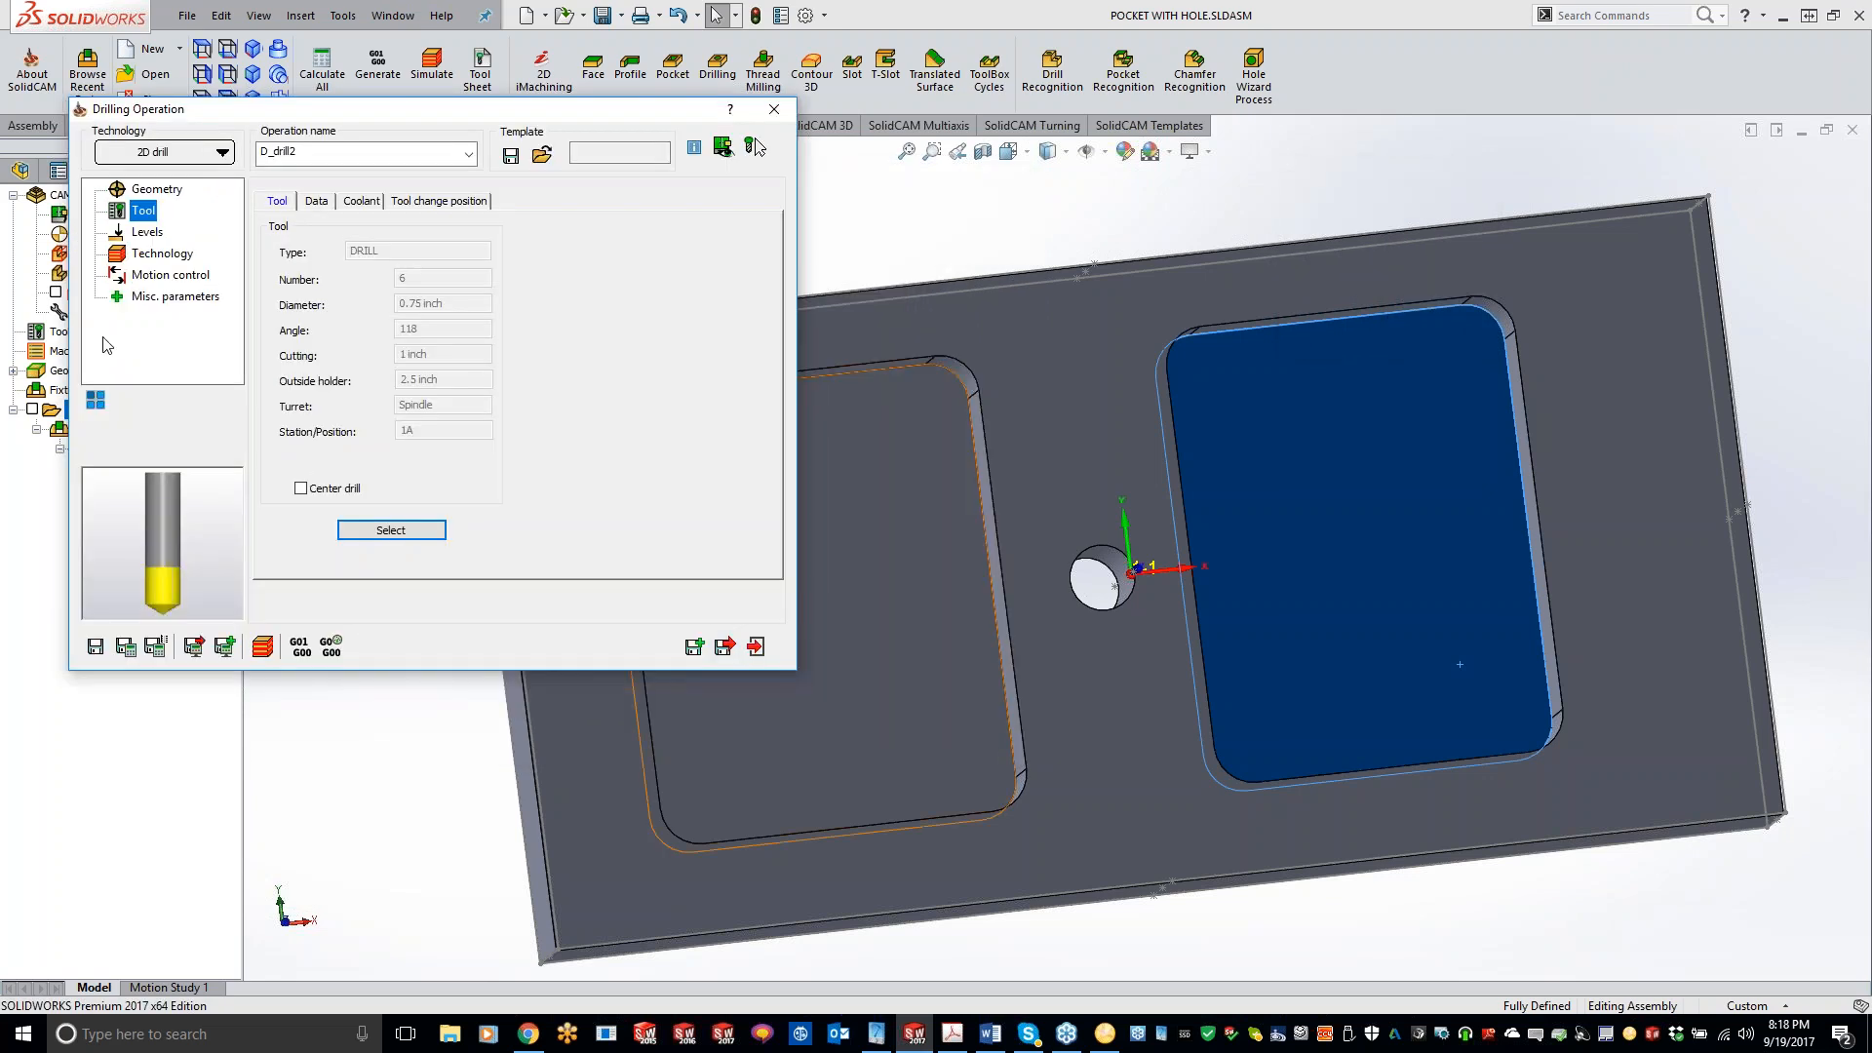
- Set the drill depth to 0.5 from the pocket floor, and save and calculate the drilling operation
left_click(147, 232)
left_click(334, 392)
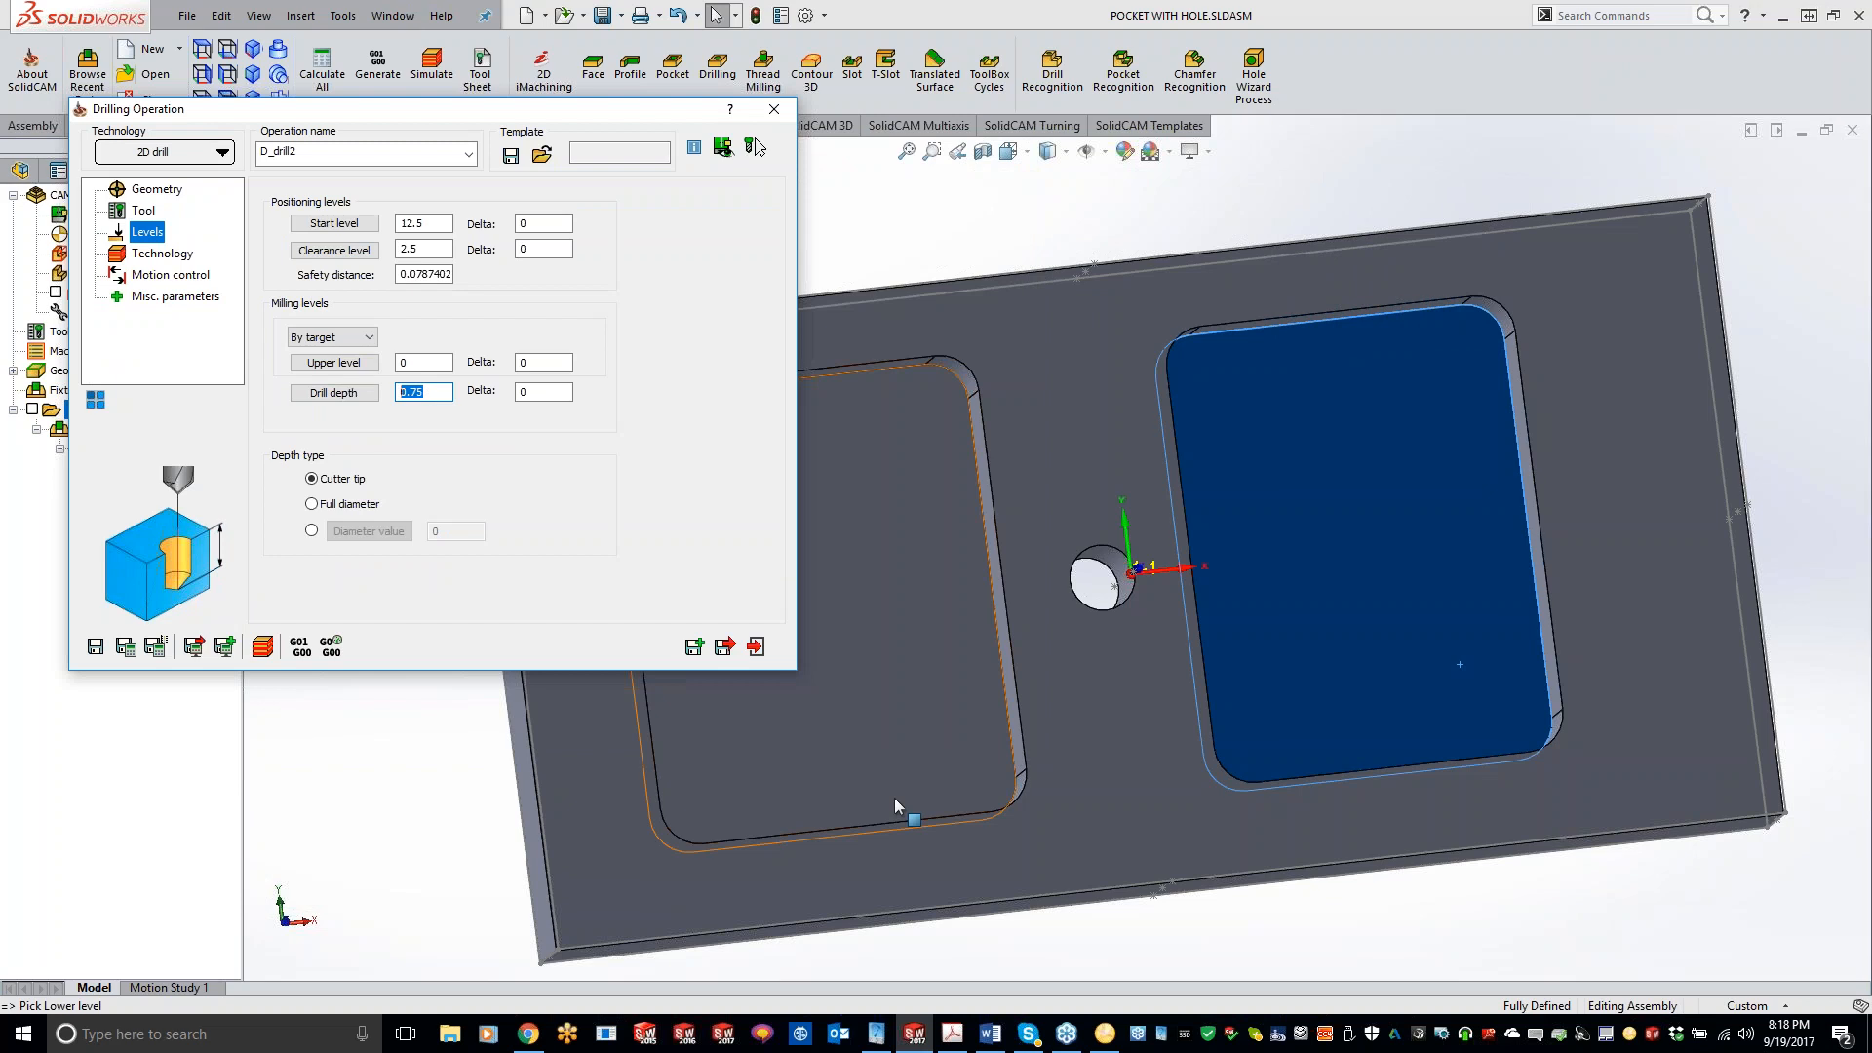
left_click(893, 798)
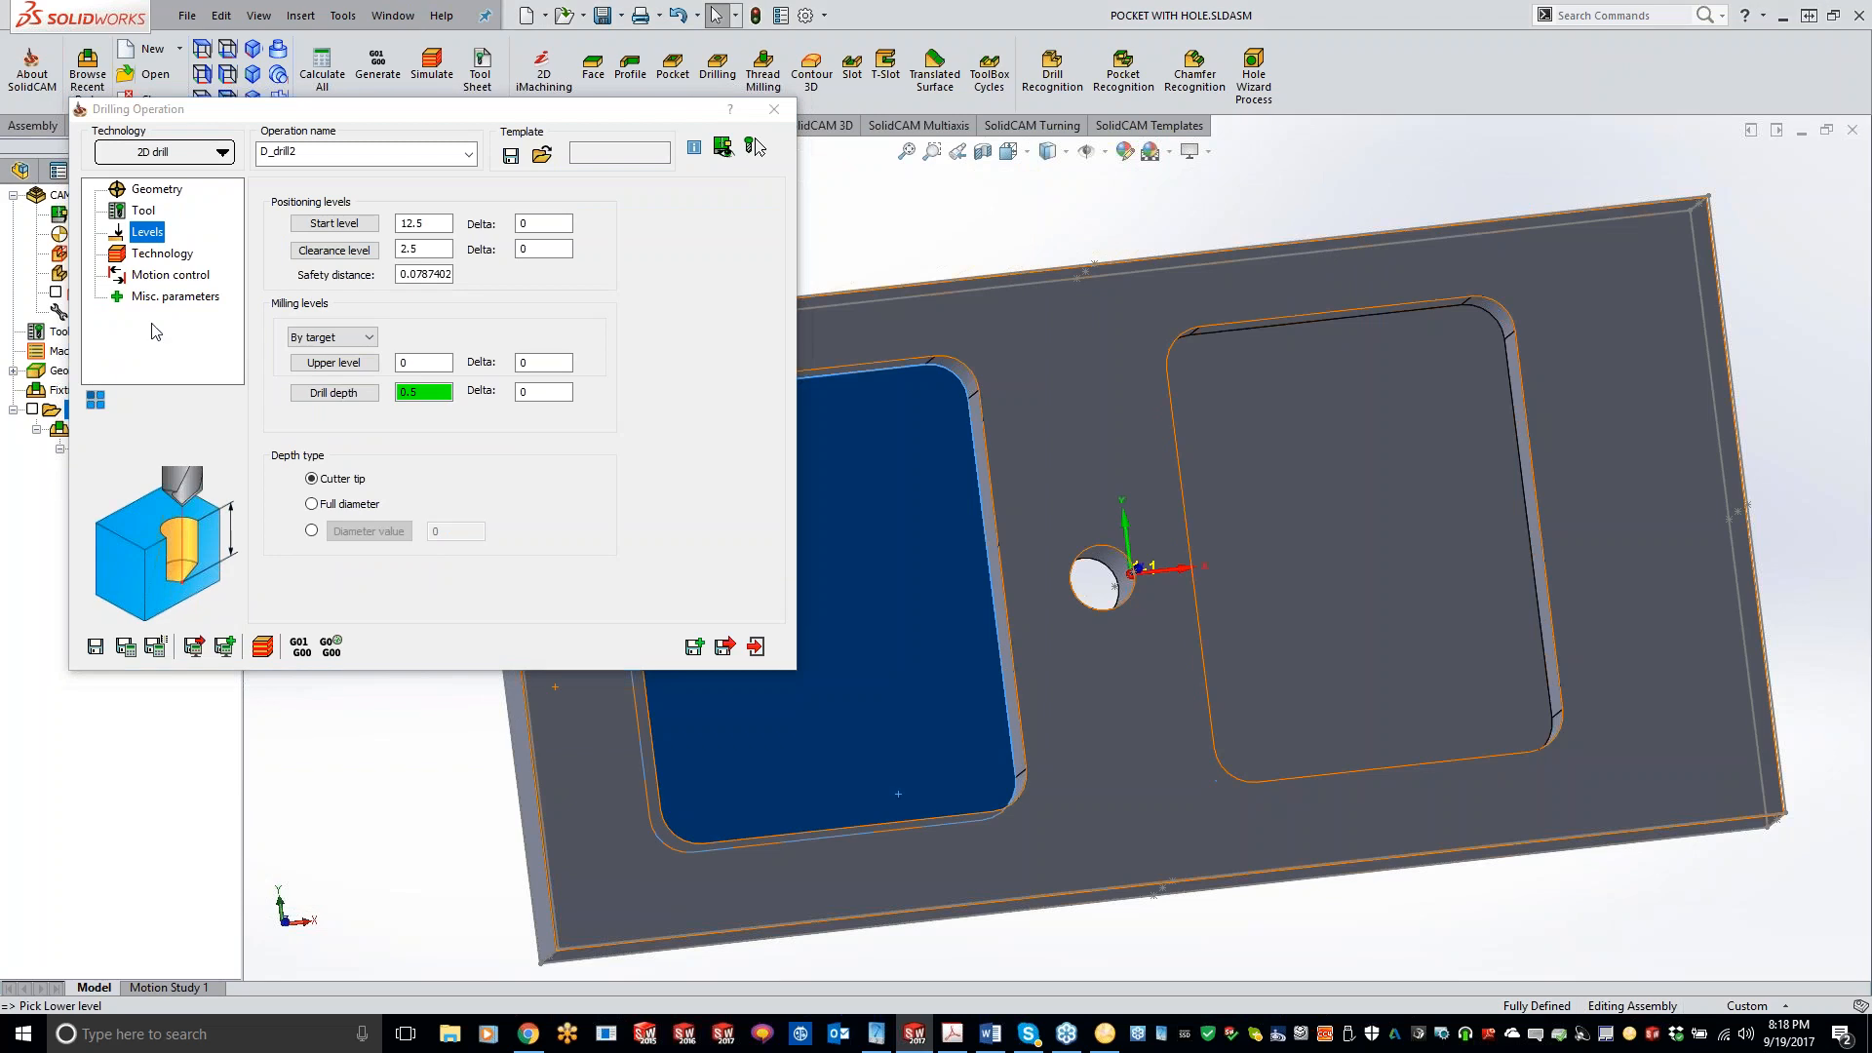
left_click(162, 256)
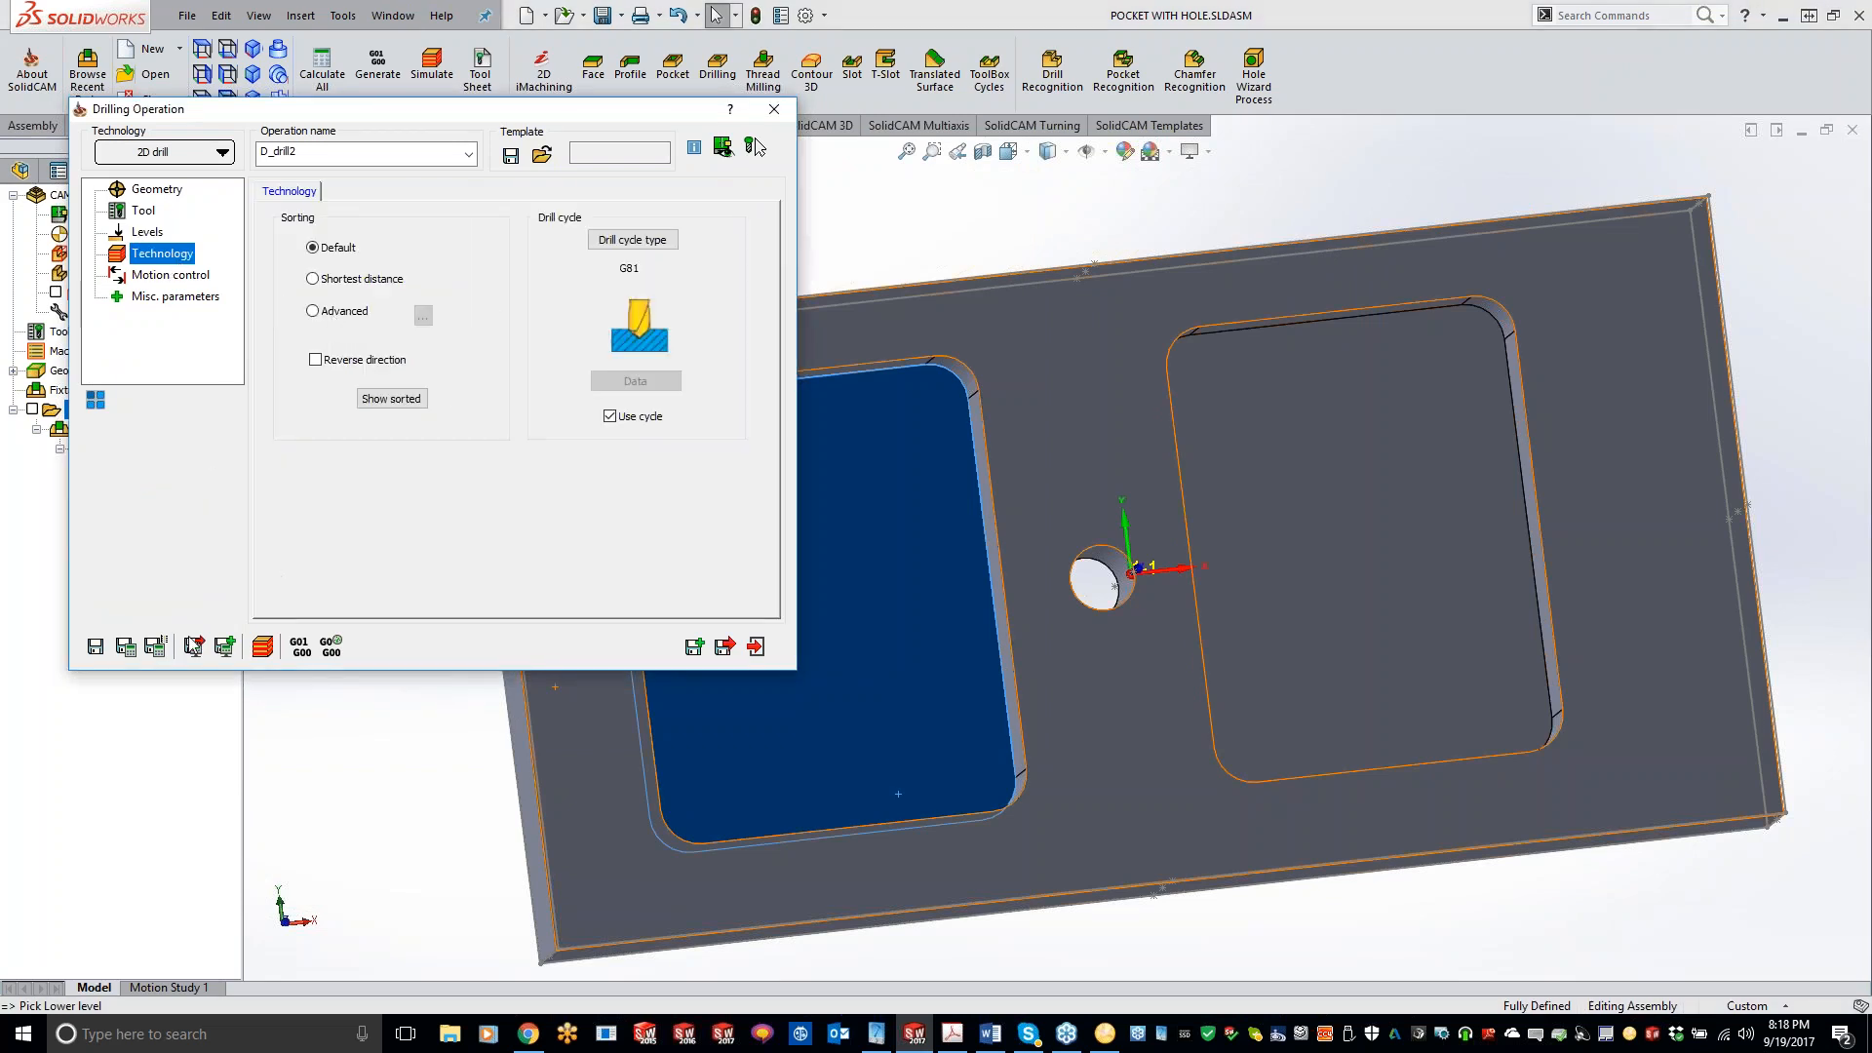
left_click(126, 647)
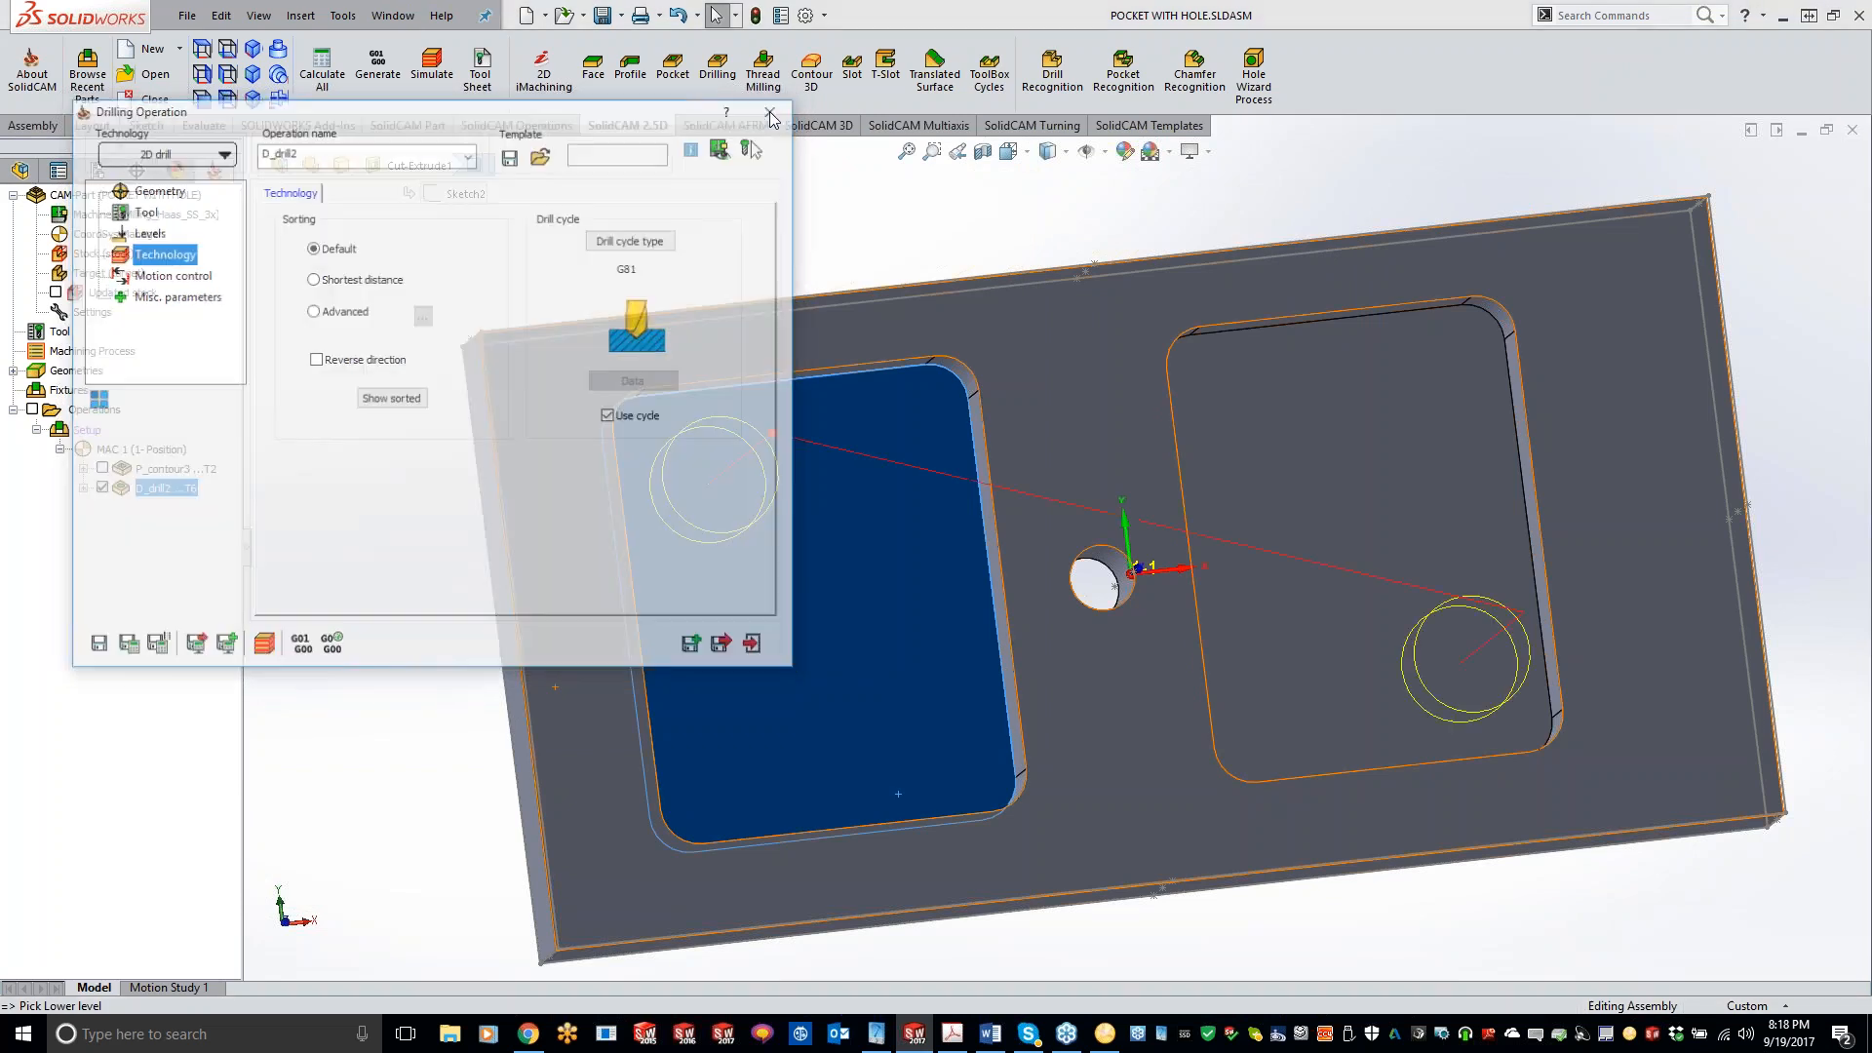
- Close the drilling operation and reorder the operations so the pocket operation follows the drilling, with the pocket operation open for editing
left_click(774, 108)
left_click(175, 470)
mouse_move(186, 475)
left_mouse_down()
mouse_move(195, 507)
mouse_move(176, 497)
left_mouse_up()
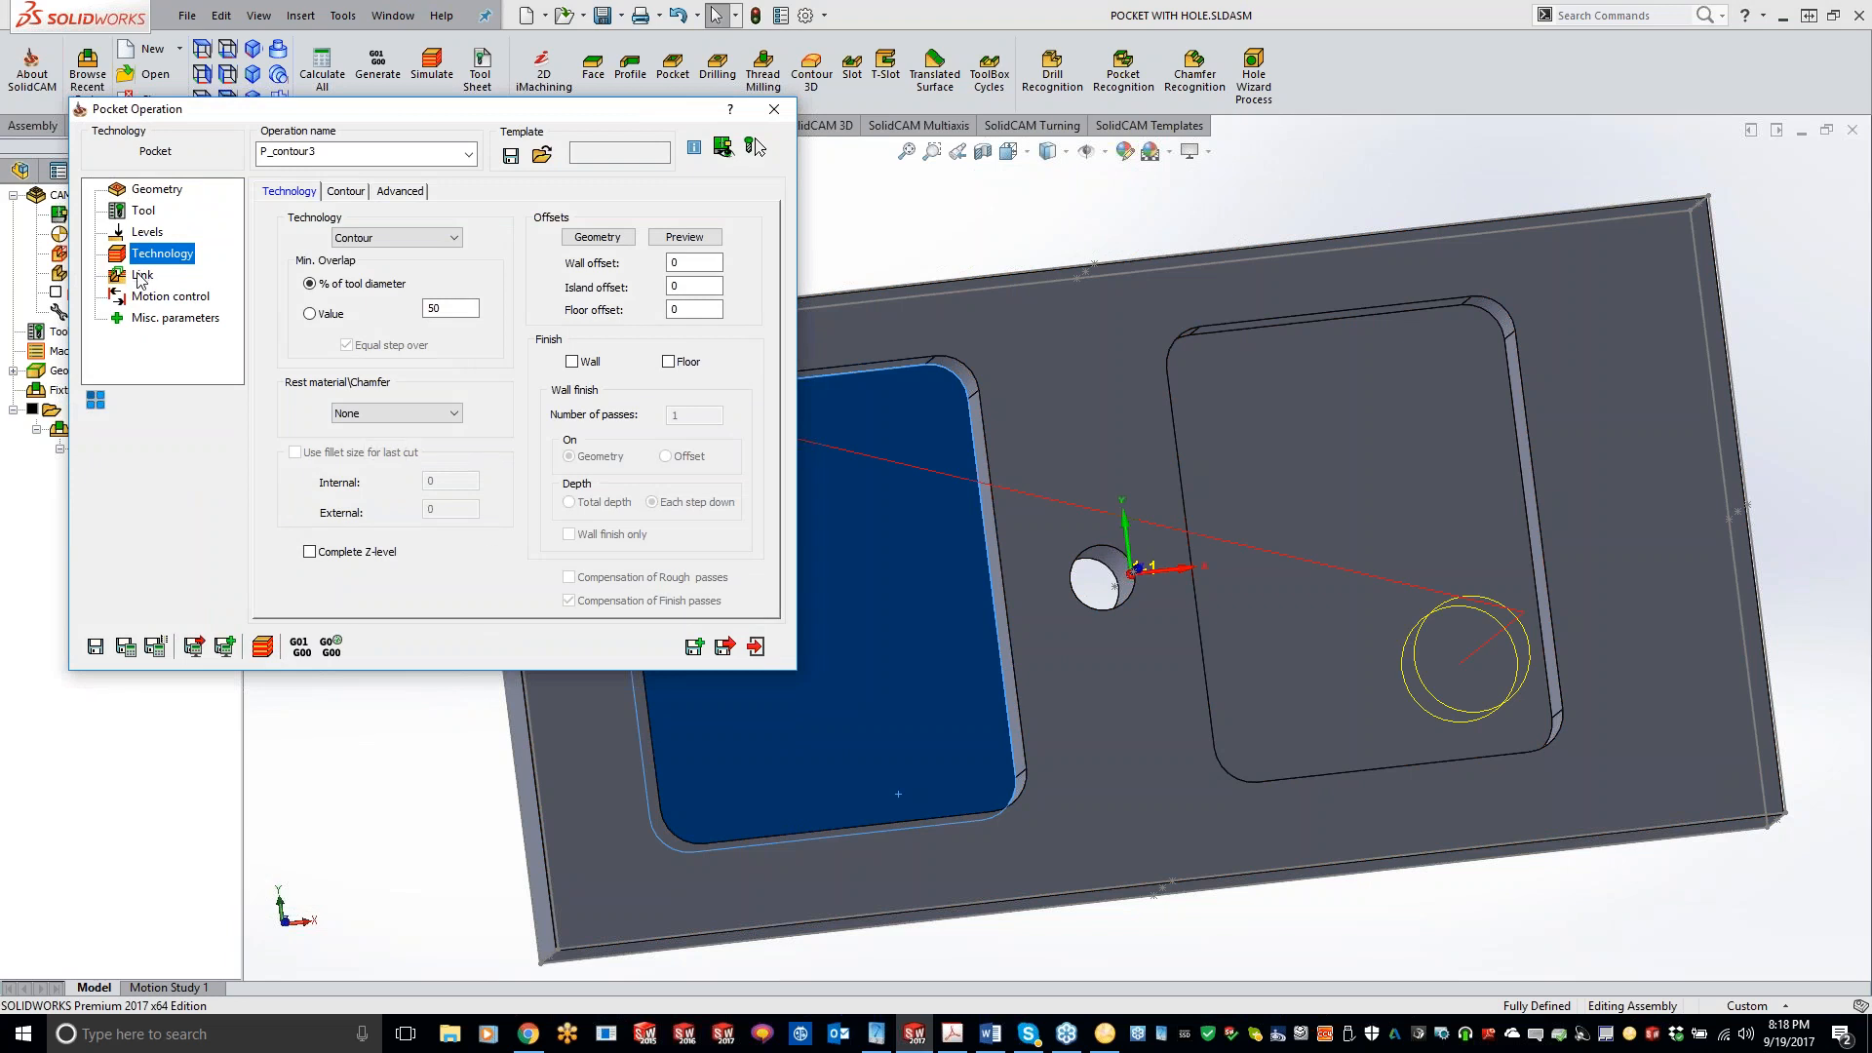
- Set the pocket's ramping to Vertical and use the D_drill2 pre-drill operation for its ramping points
left_click(141, 276)
left_click(396, 211)
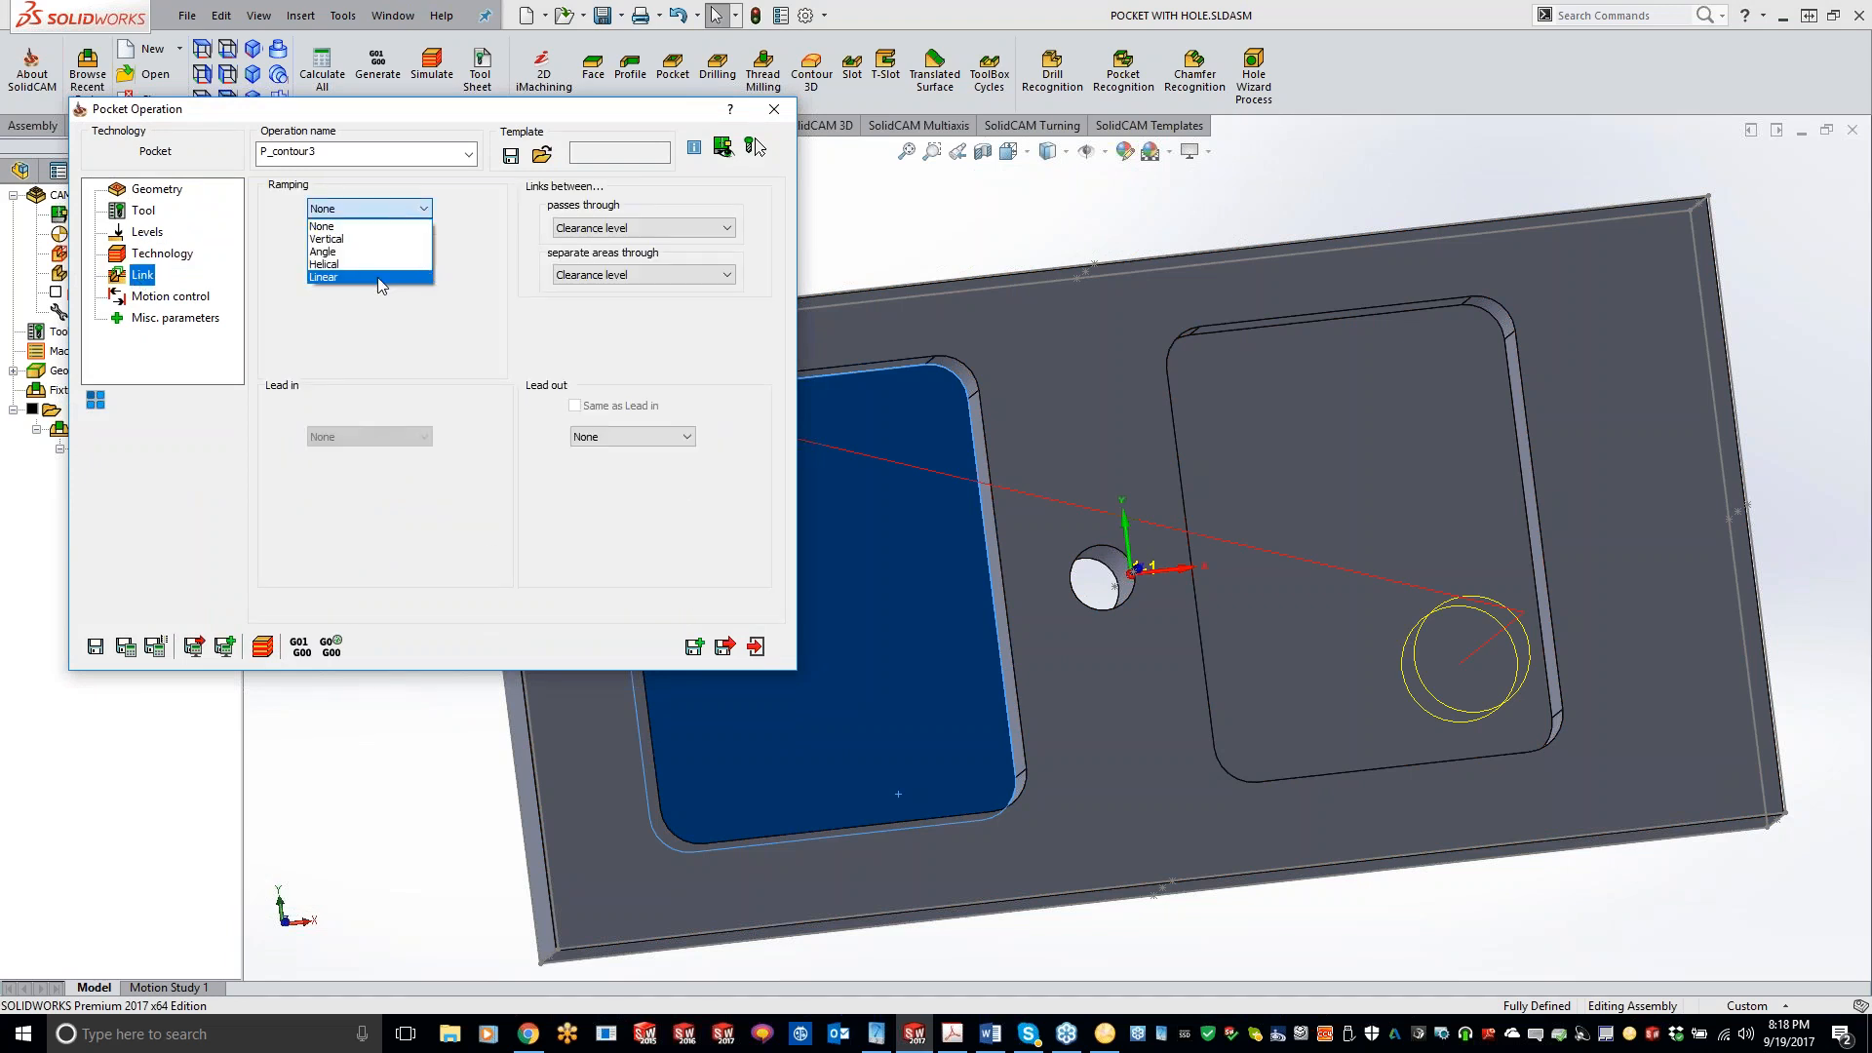
left_click(373, 239)
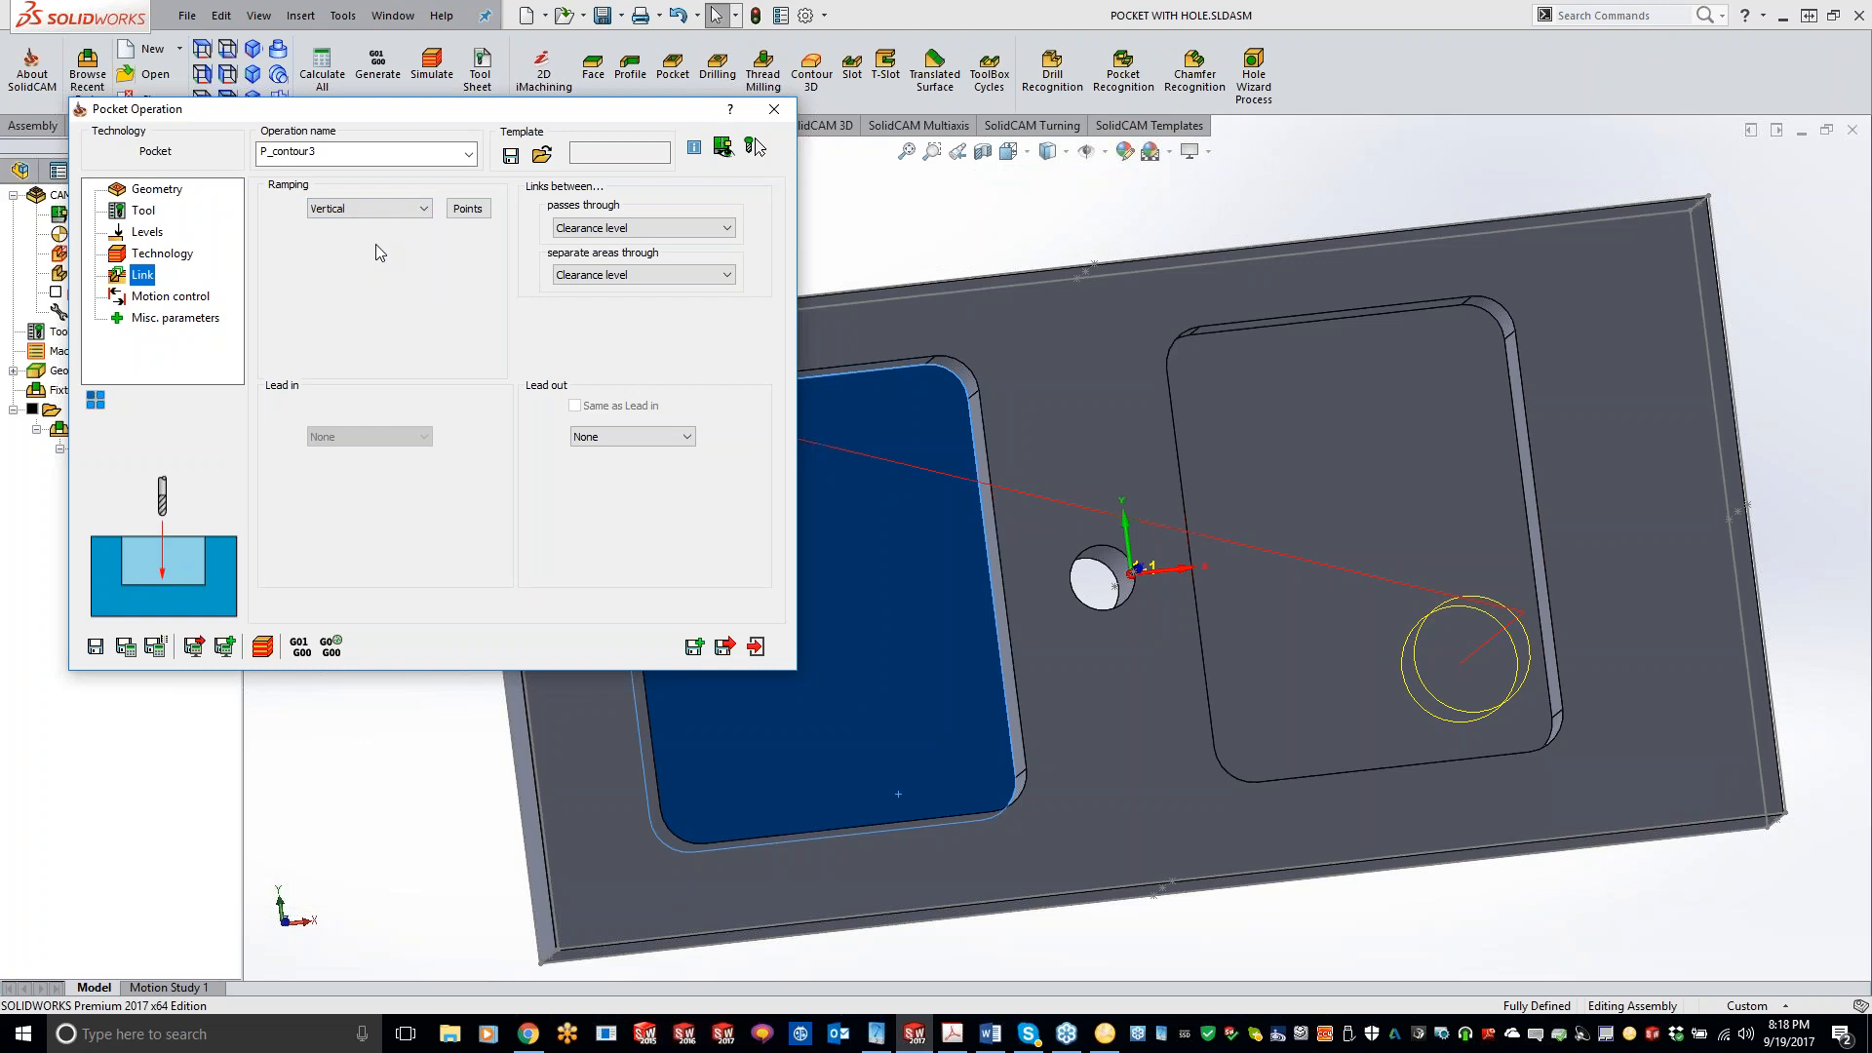
left_click(466, 210)
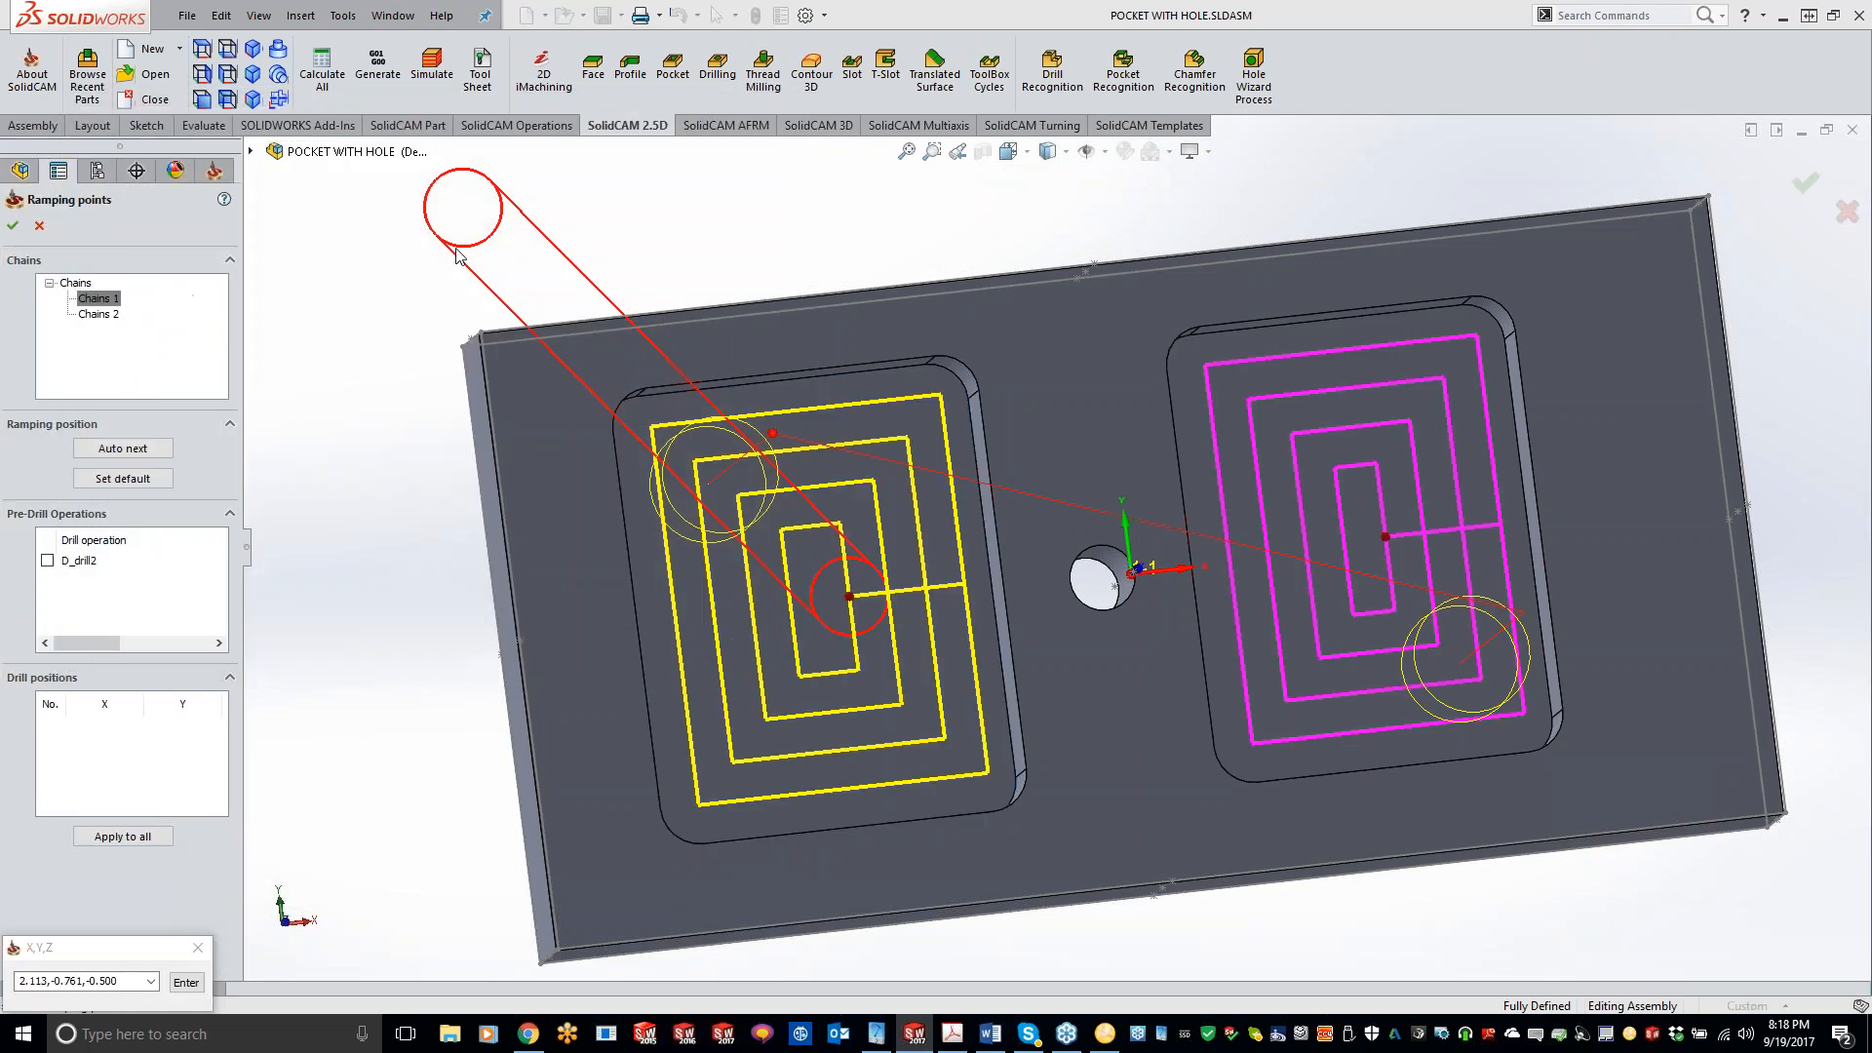
left_click(48, 561)
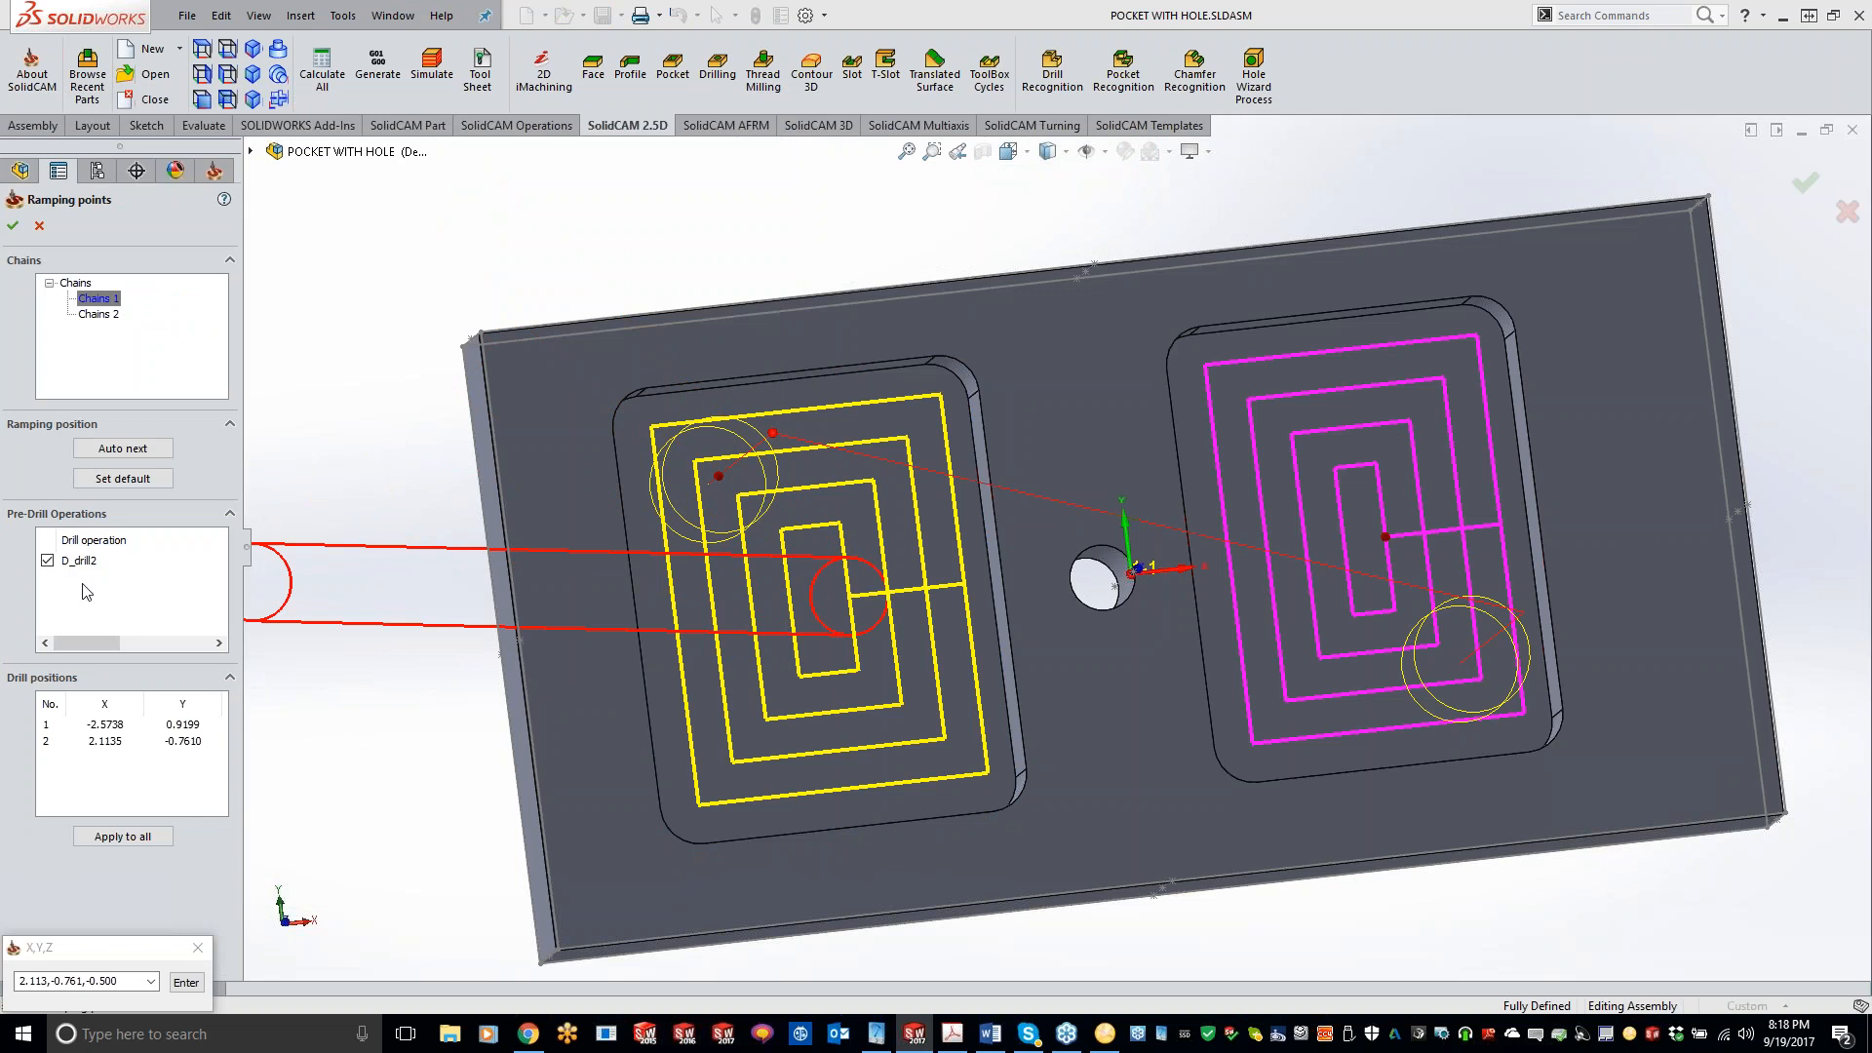
left_click(14, 227)
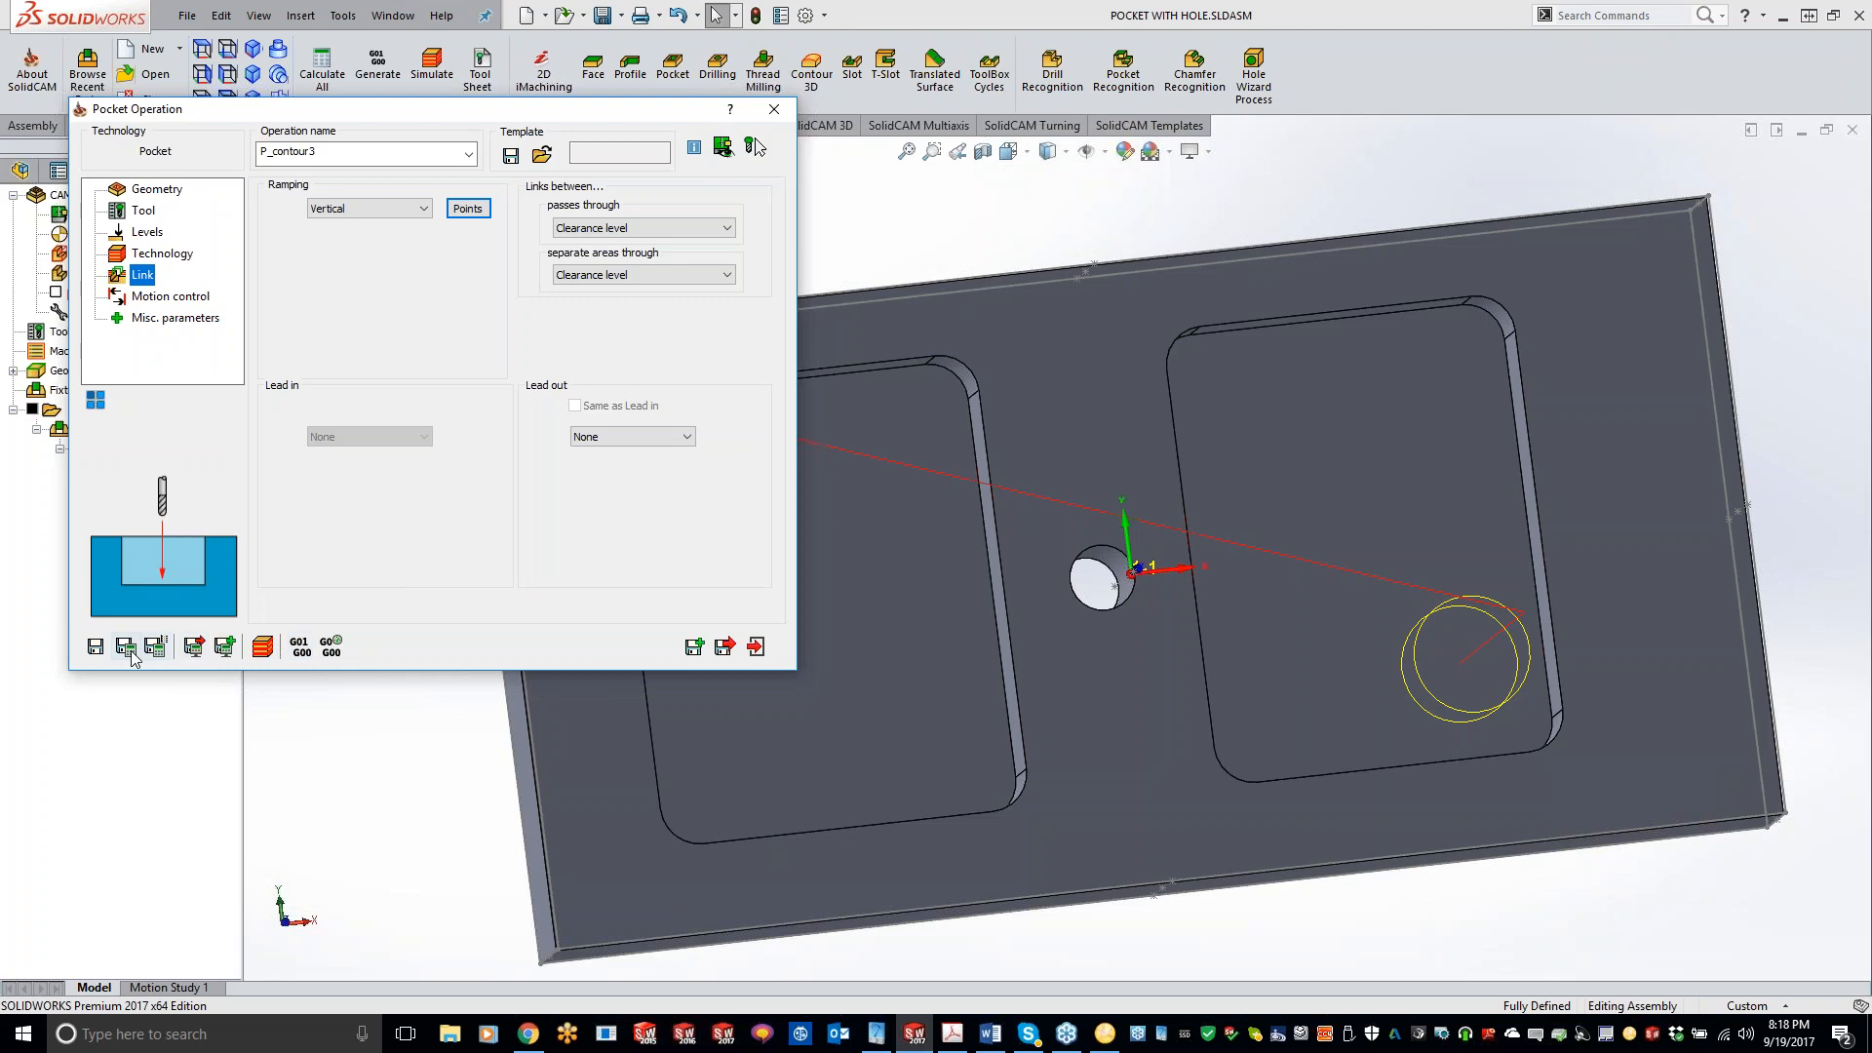
- Save and recalculate the pocket operation, and examine its toolpath in both pockets
left_click(127, 648)
middle_click_drag(1115, 718, 1115, 415)
left_click_drag(235, 115, 406, 122)
middle_click_drag(1231, 585, 1251, 647)
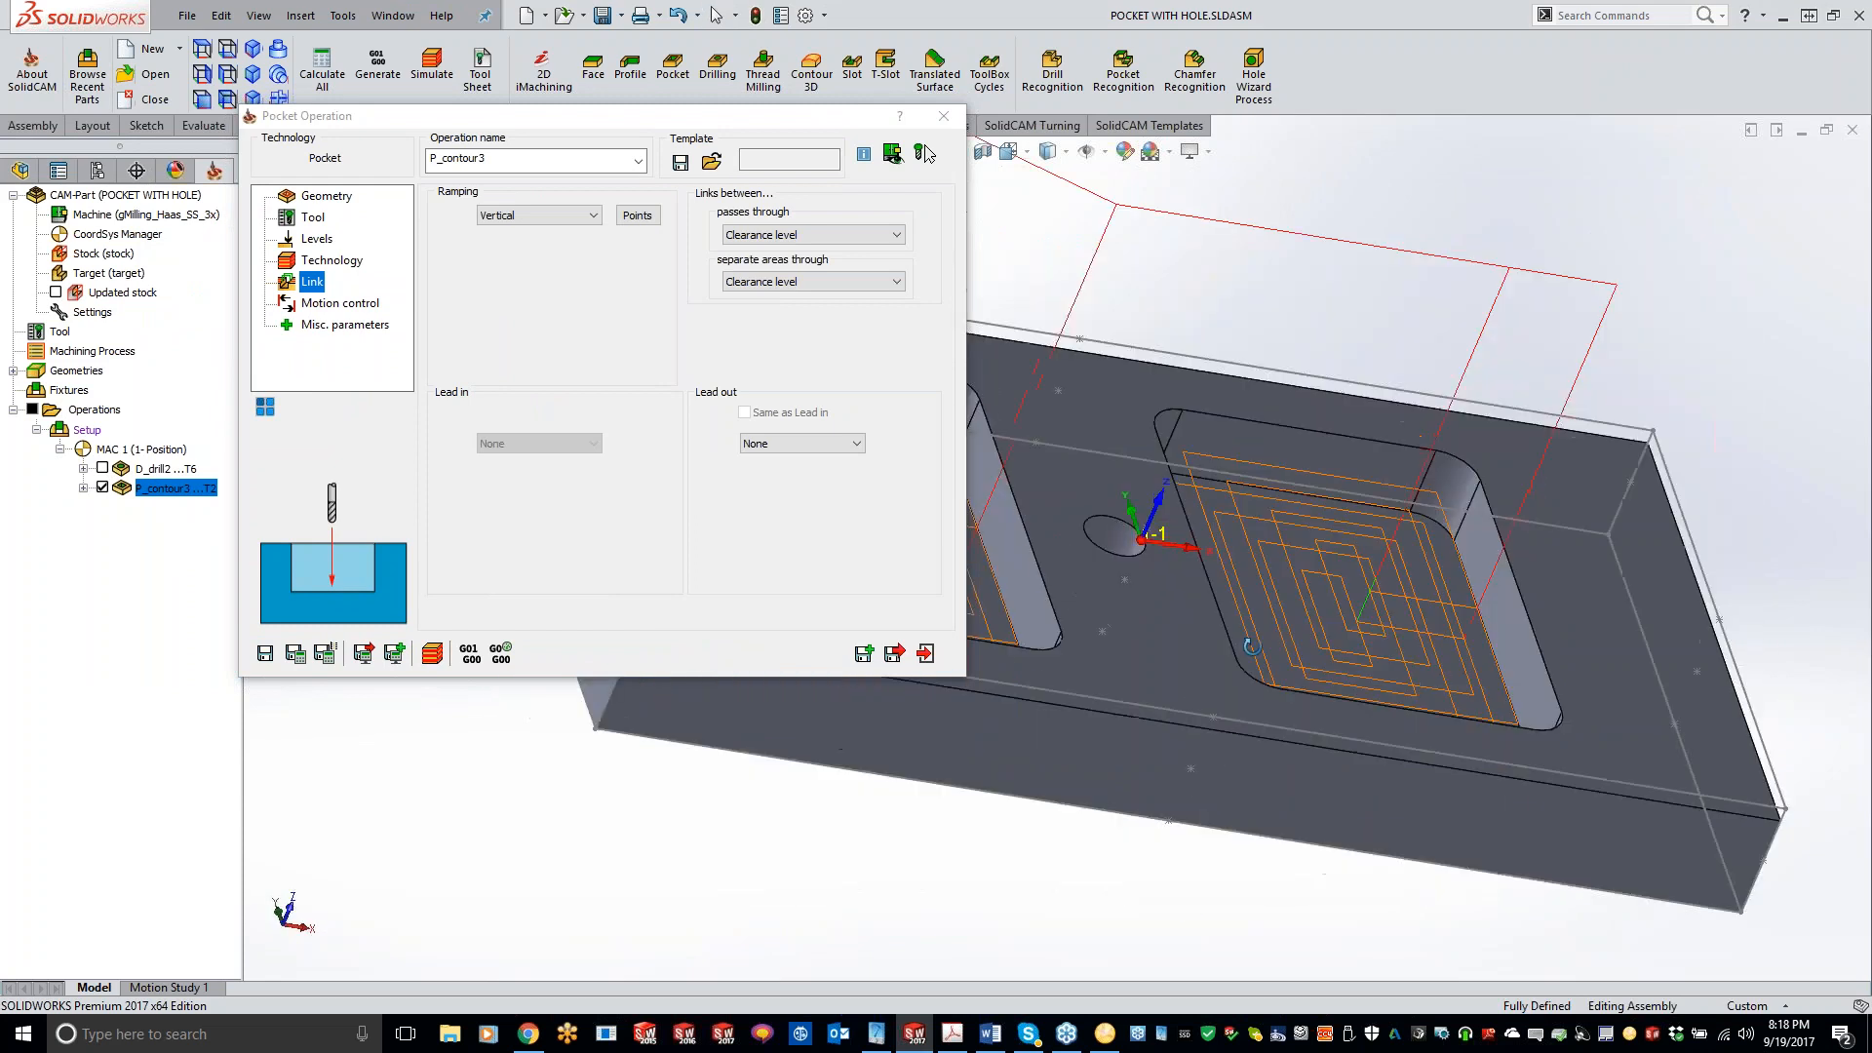
- Assign the D_drill2 pre-drill position to the second chain's ramping point, apply the ramping points to all chains, and close the pocket operation
left_click(638, 216)
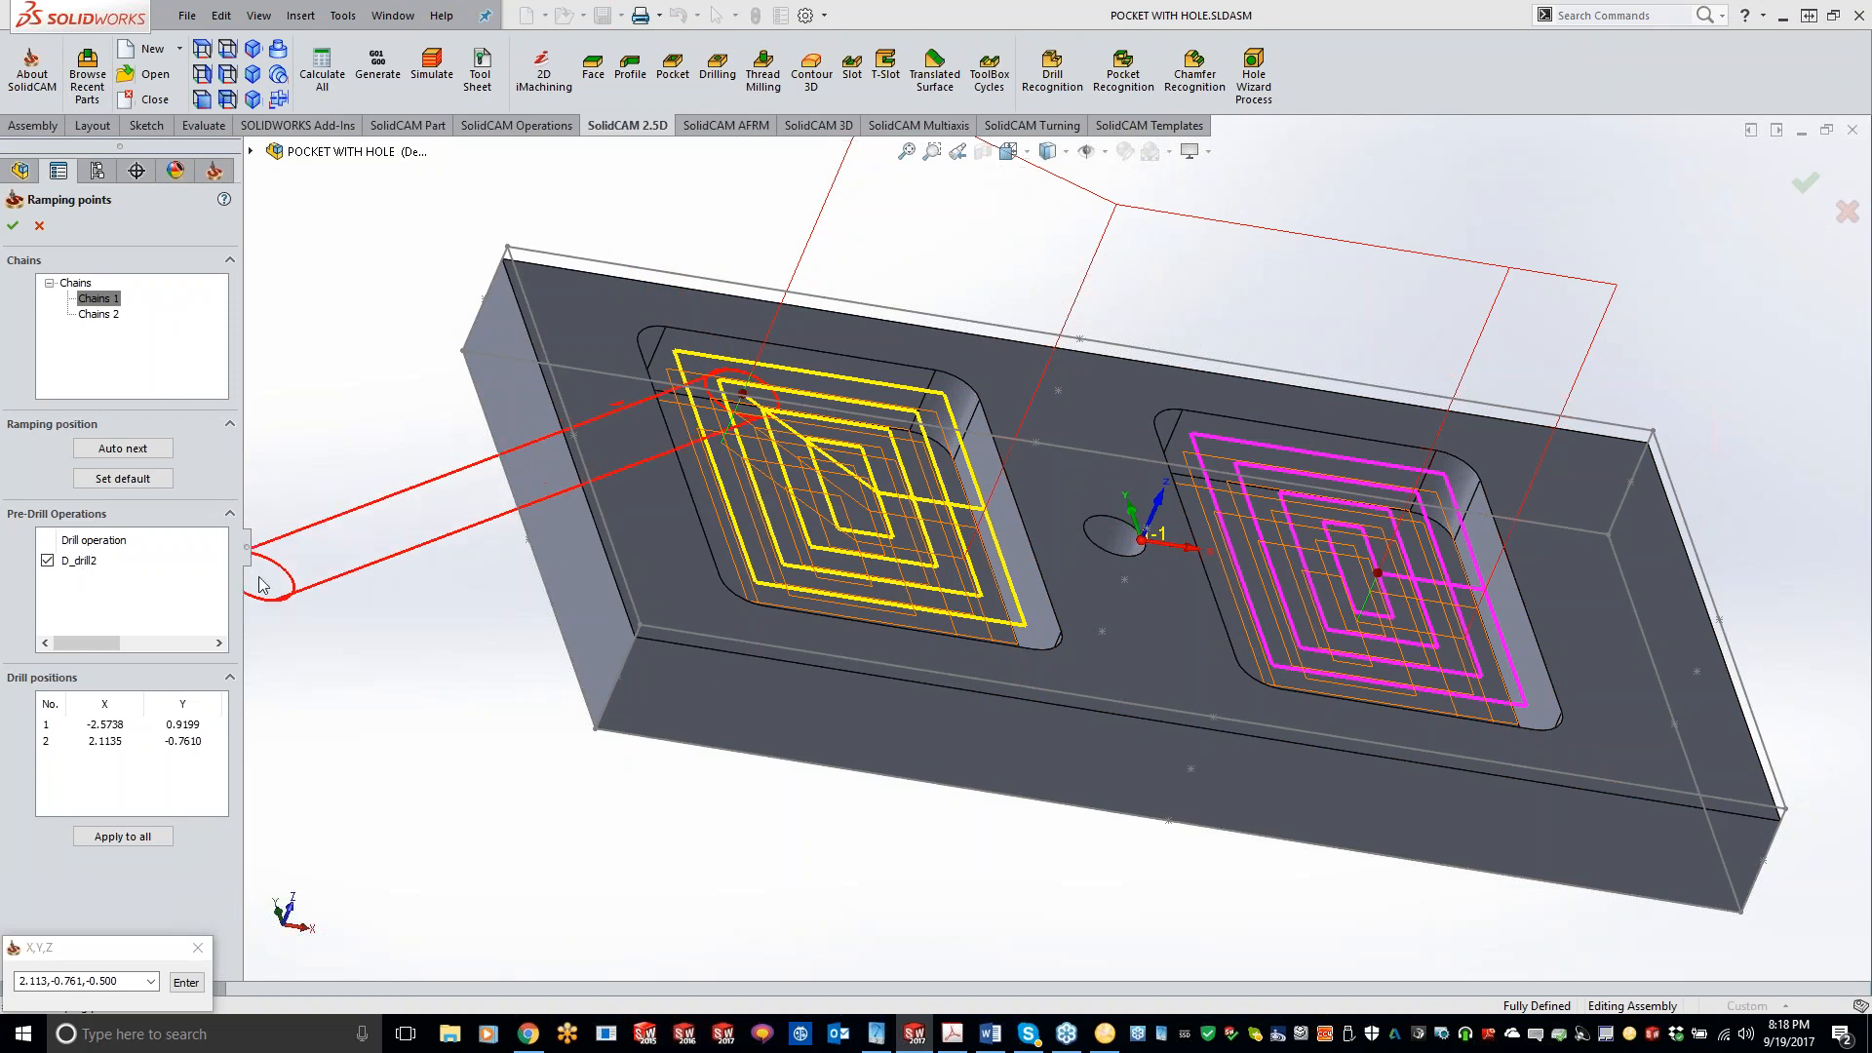
left_click(99, 314)
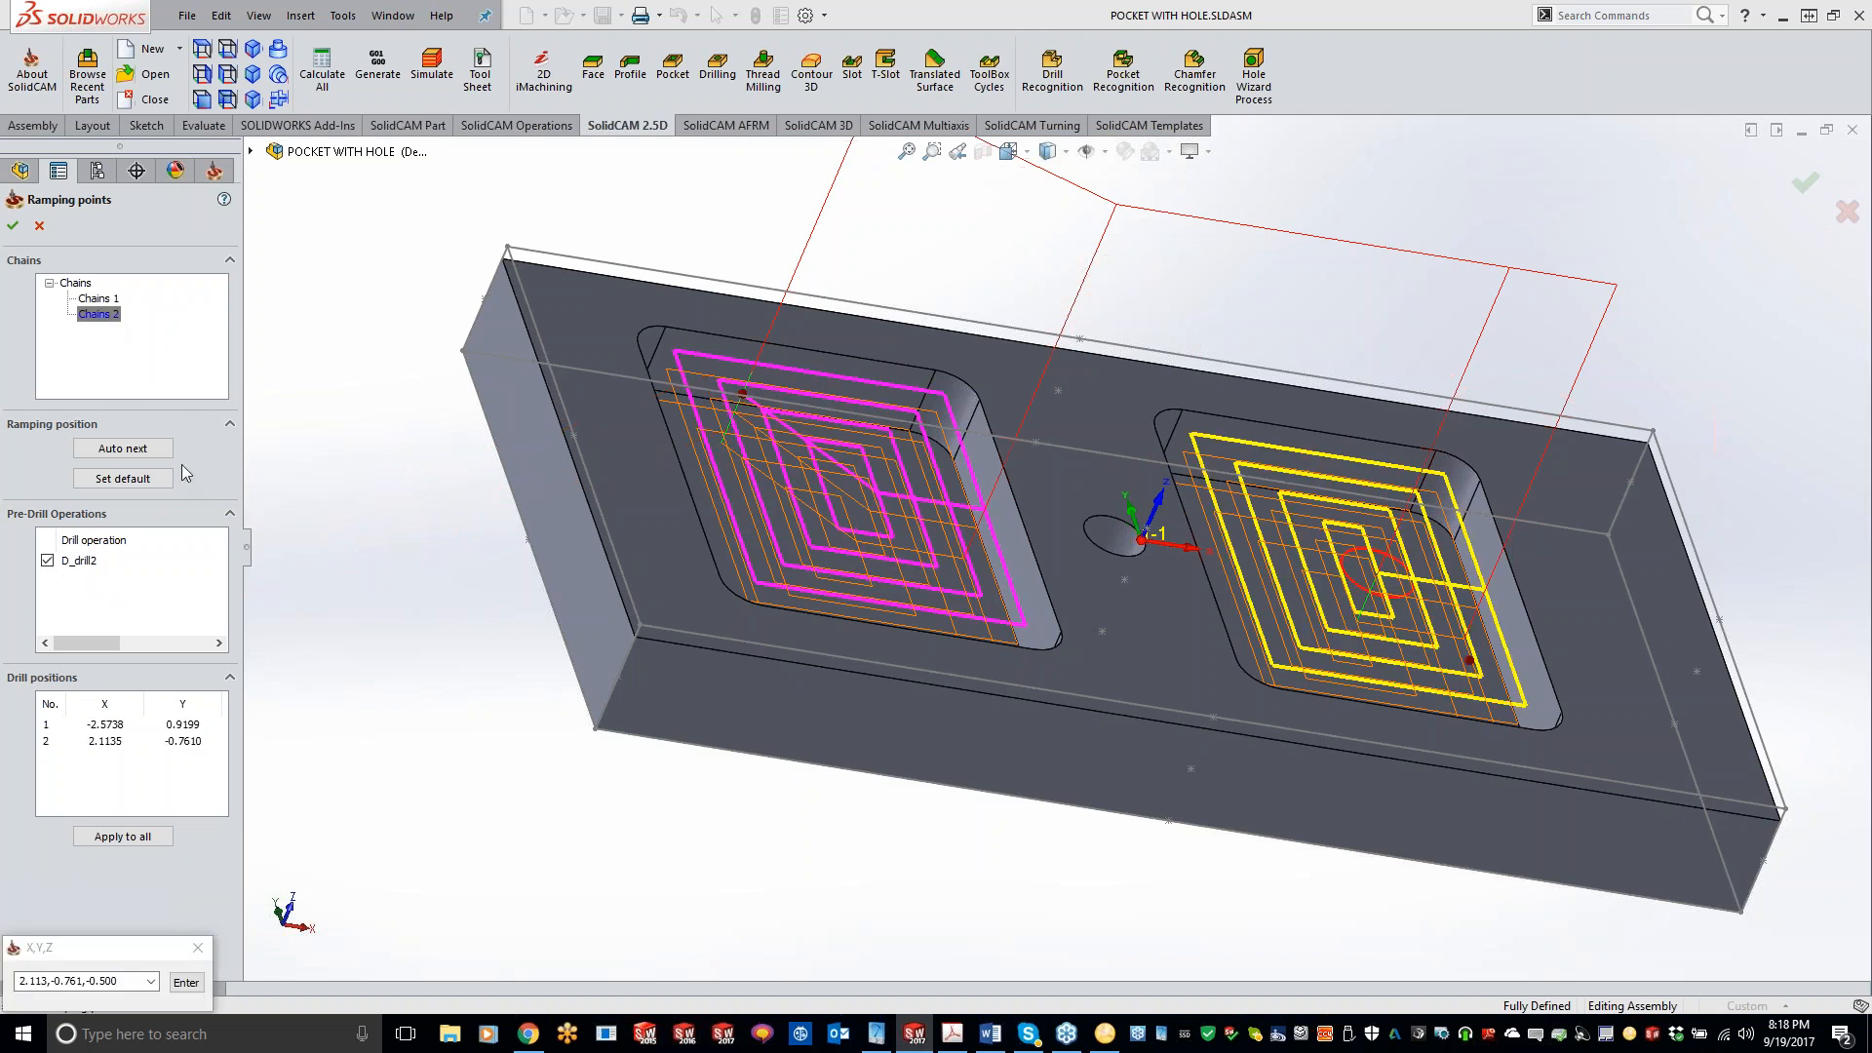
left_click(144, 840)
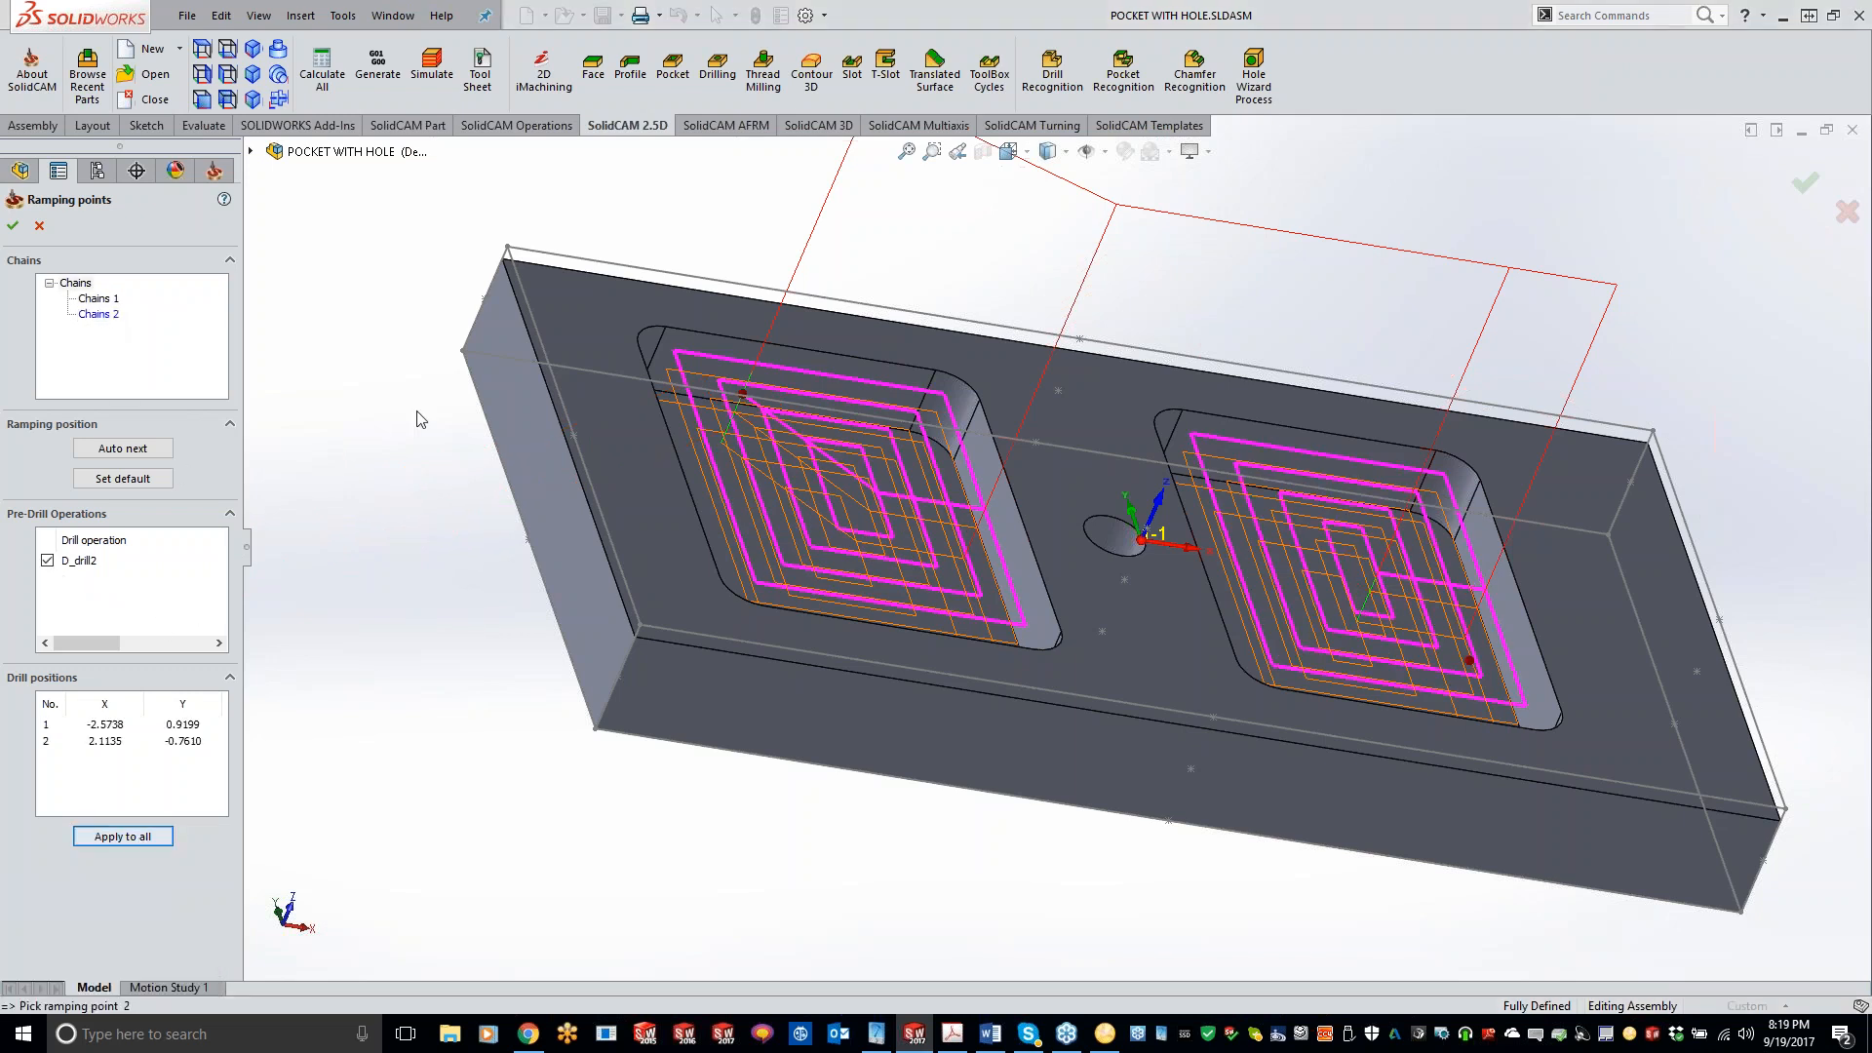
left_click(14, 225)
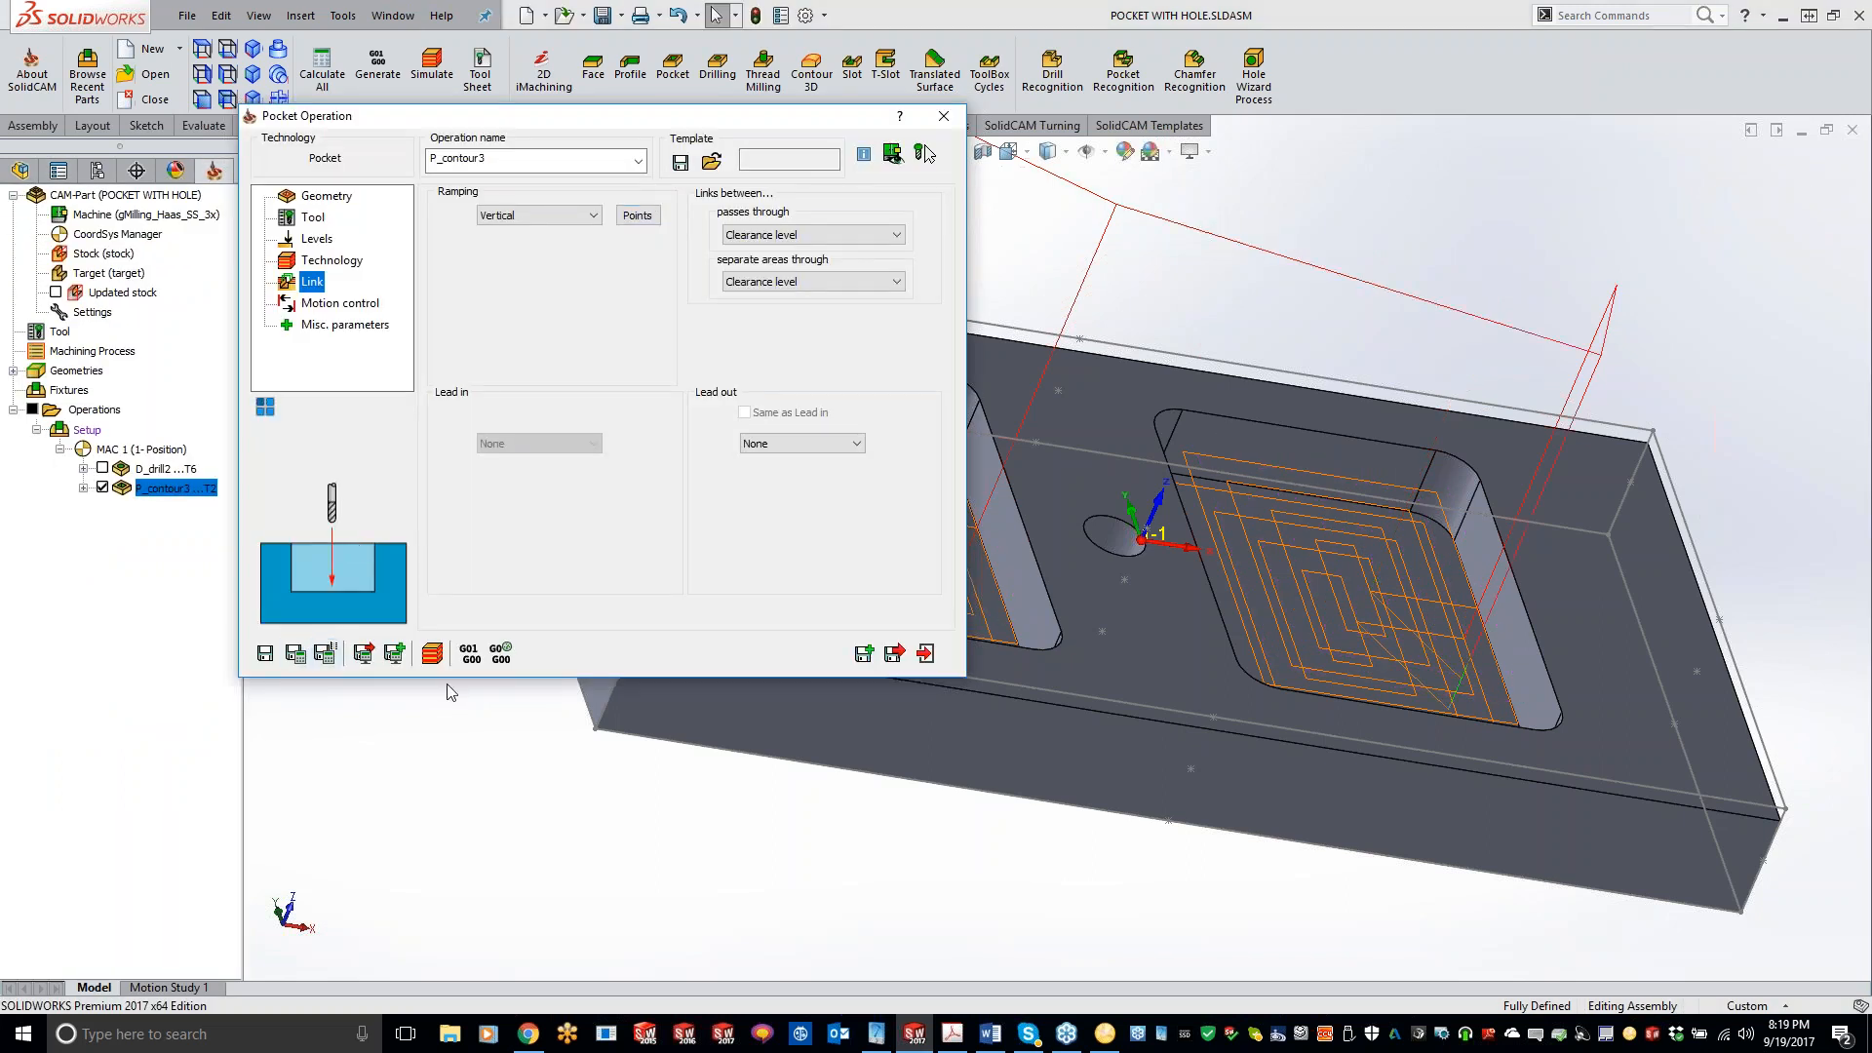
left_click(942, 117)
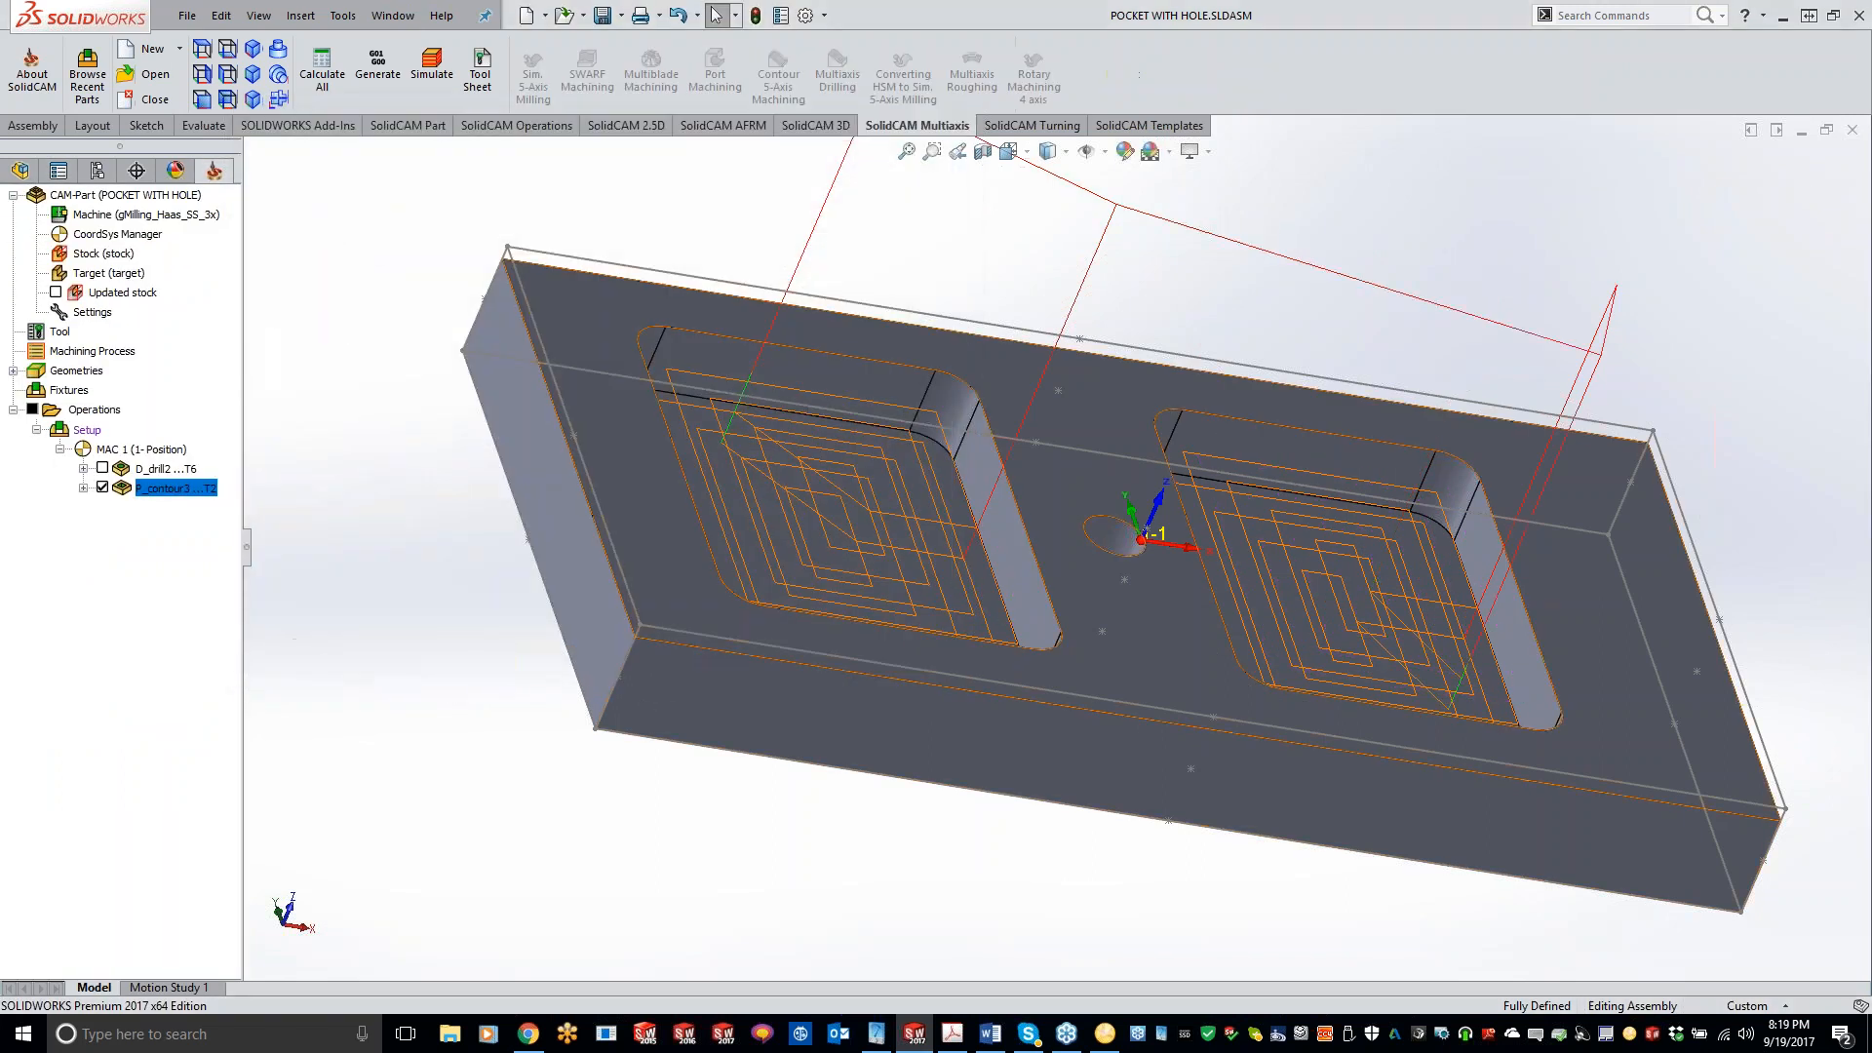
- Examine the recalculated pocket toolpath and its plunge points in both pockets
middle_click_drag(440, 315, 716, 420)
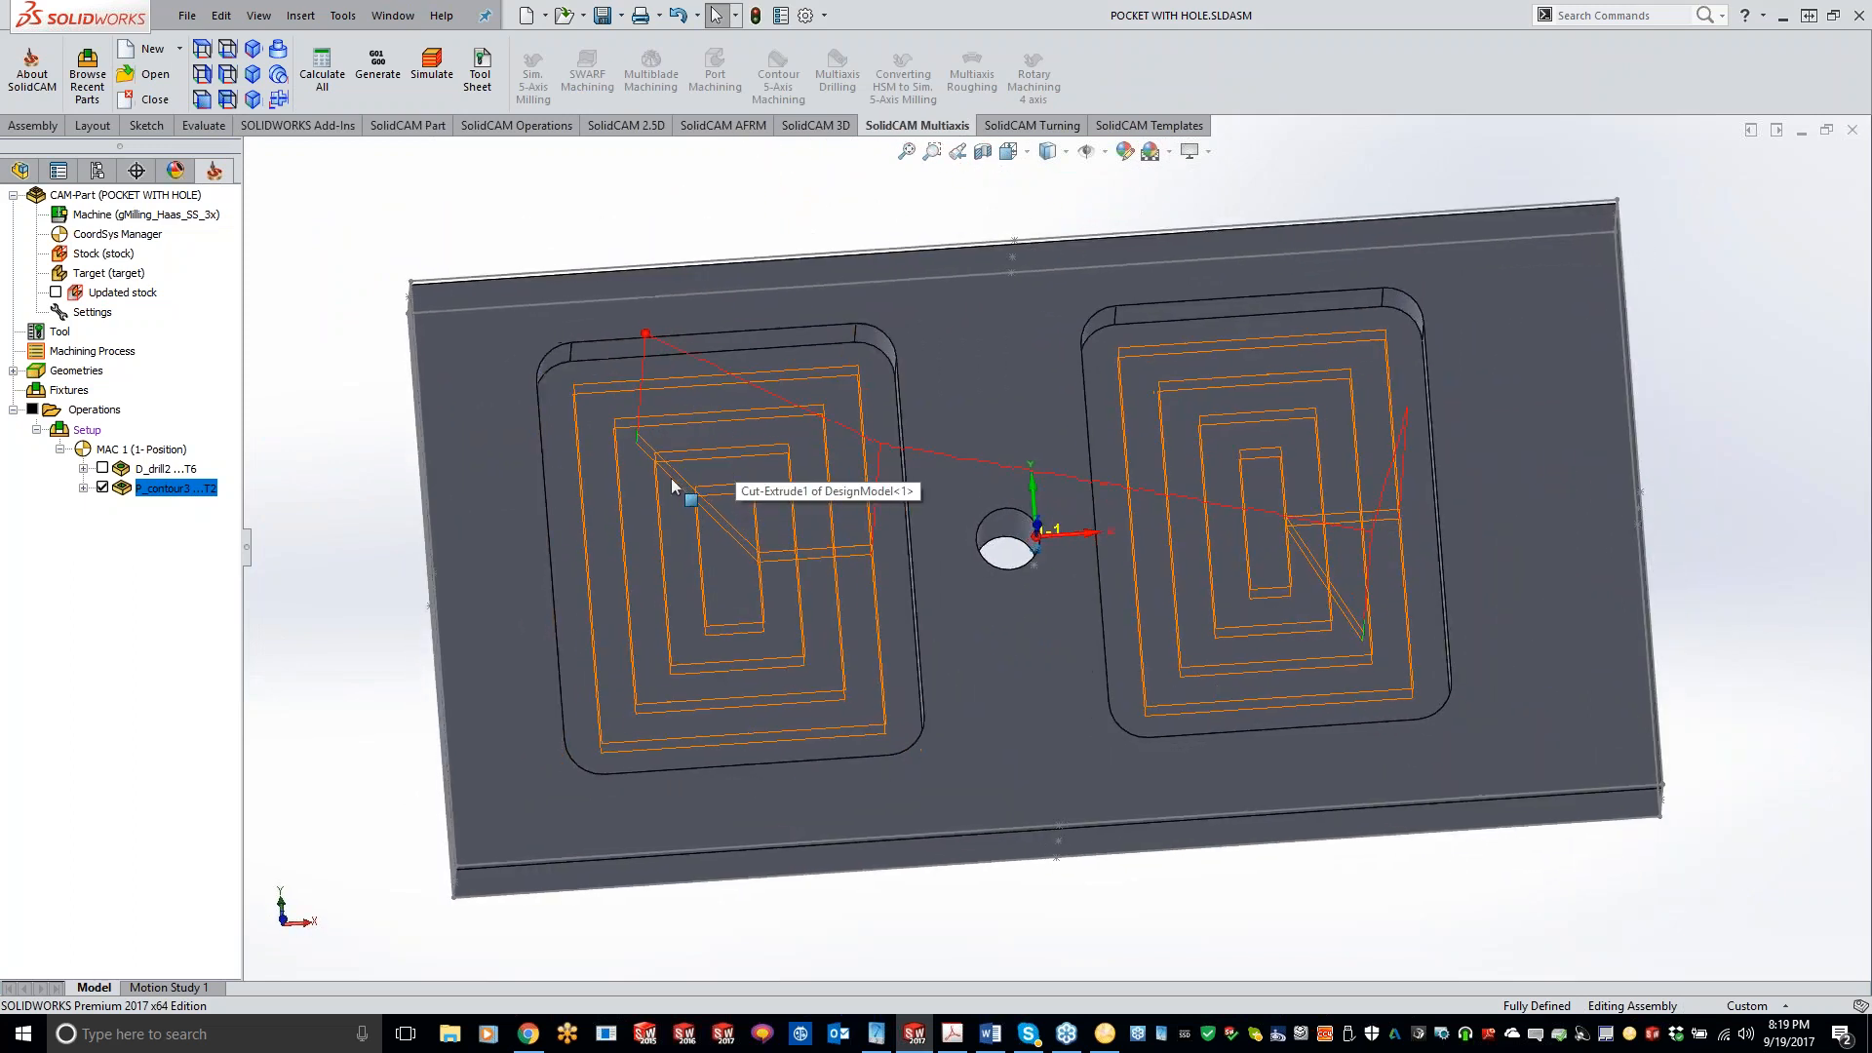
middle_click_drag(671, 478, 661, 514)
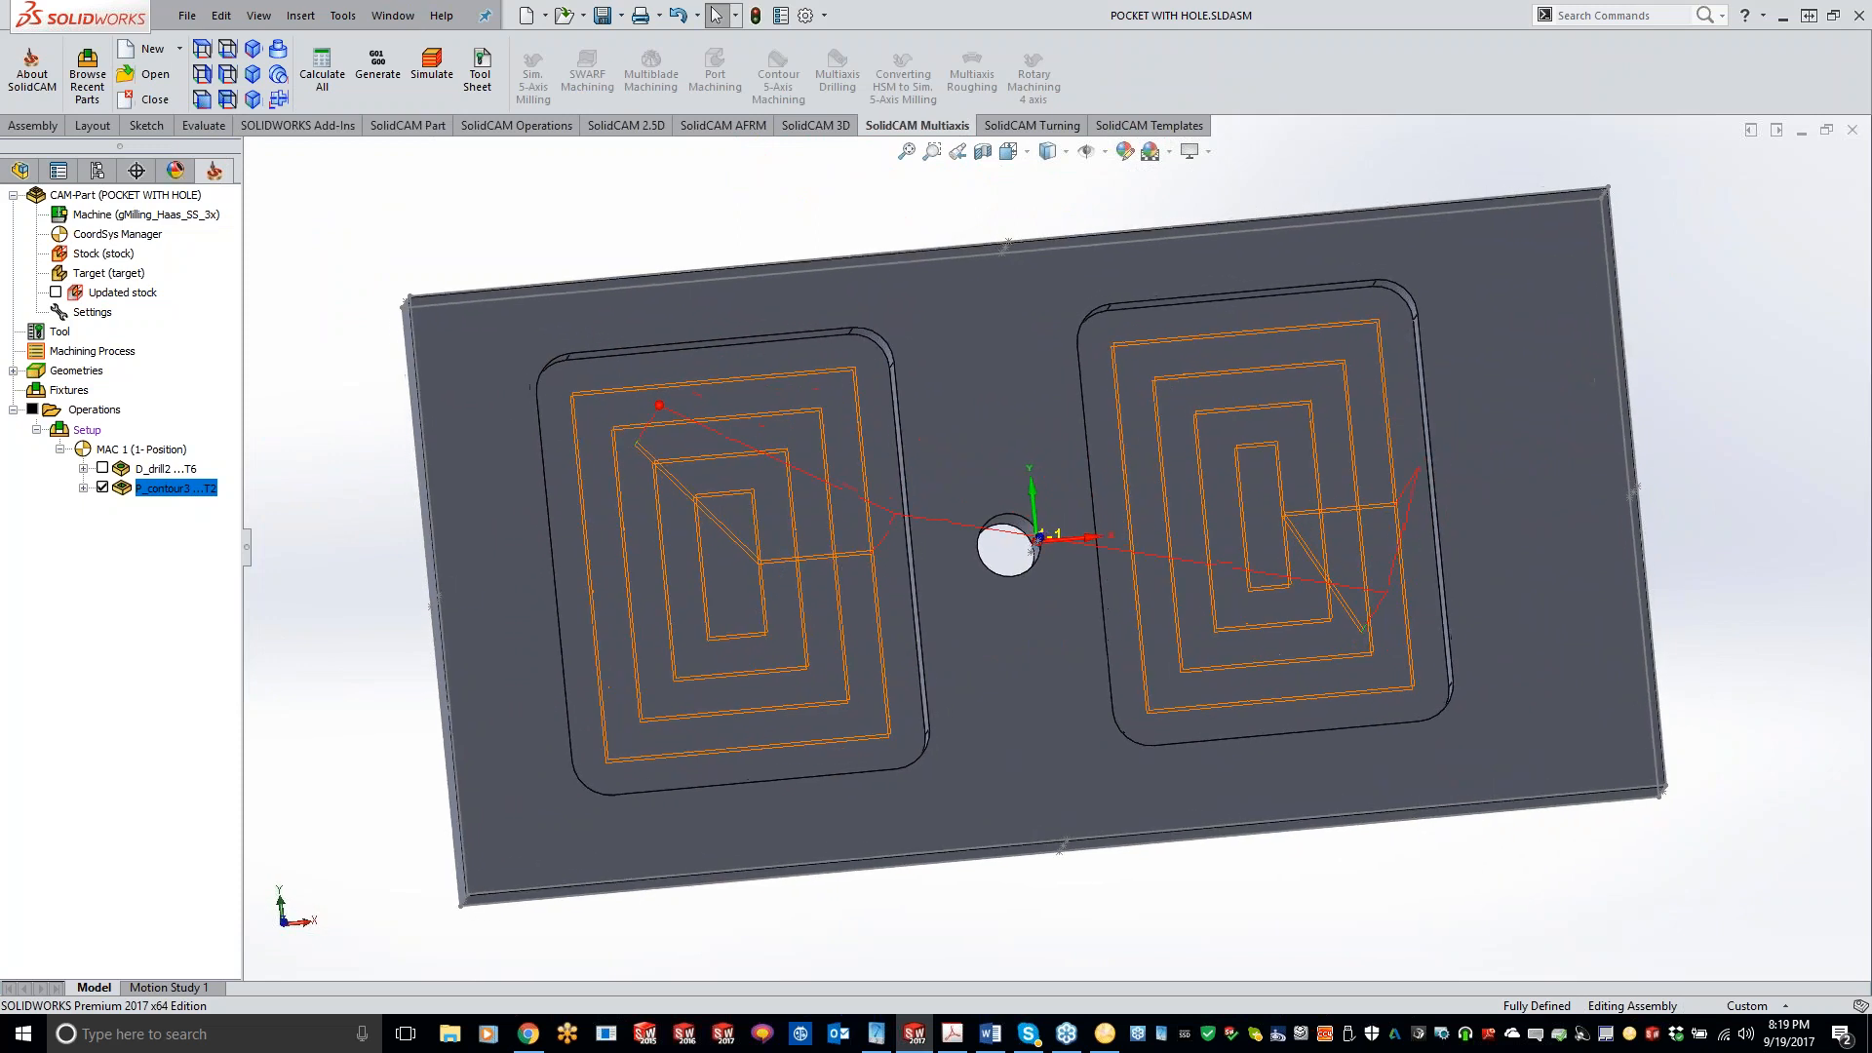
middle_click_drag(322, 547, 313, 546)
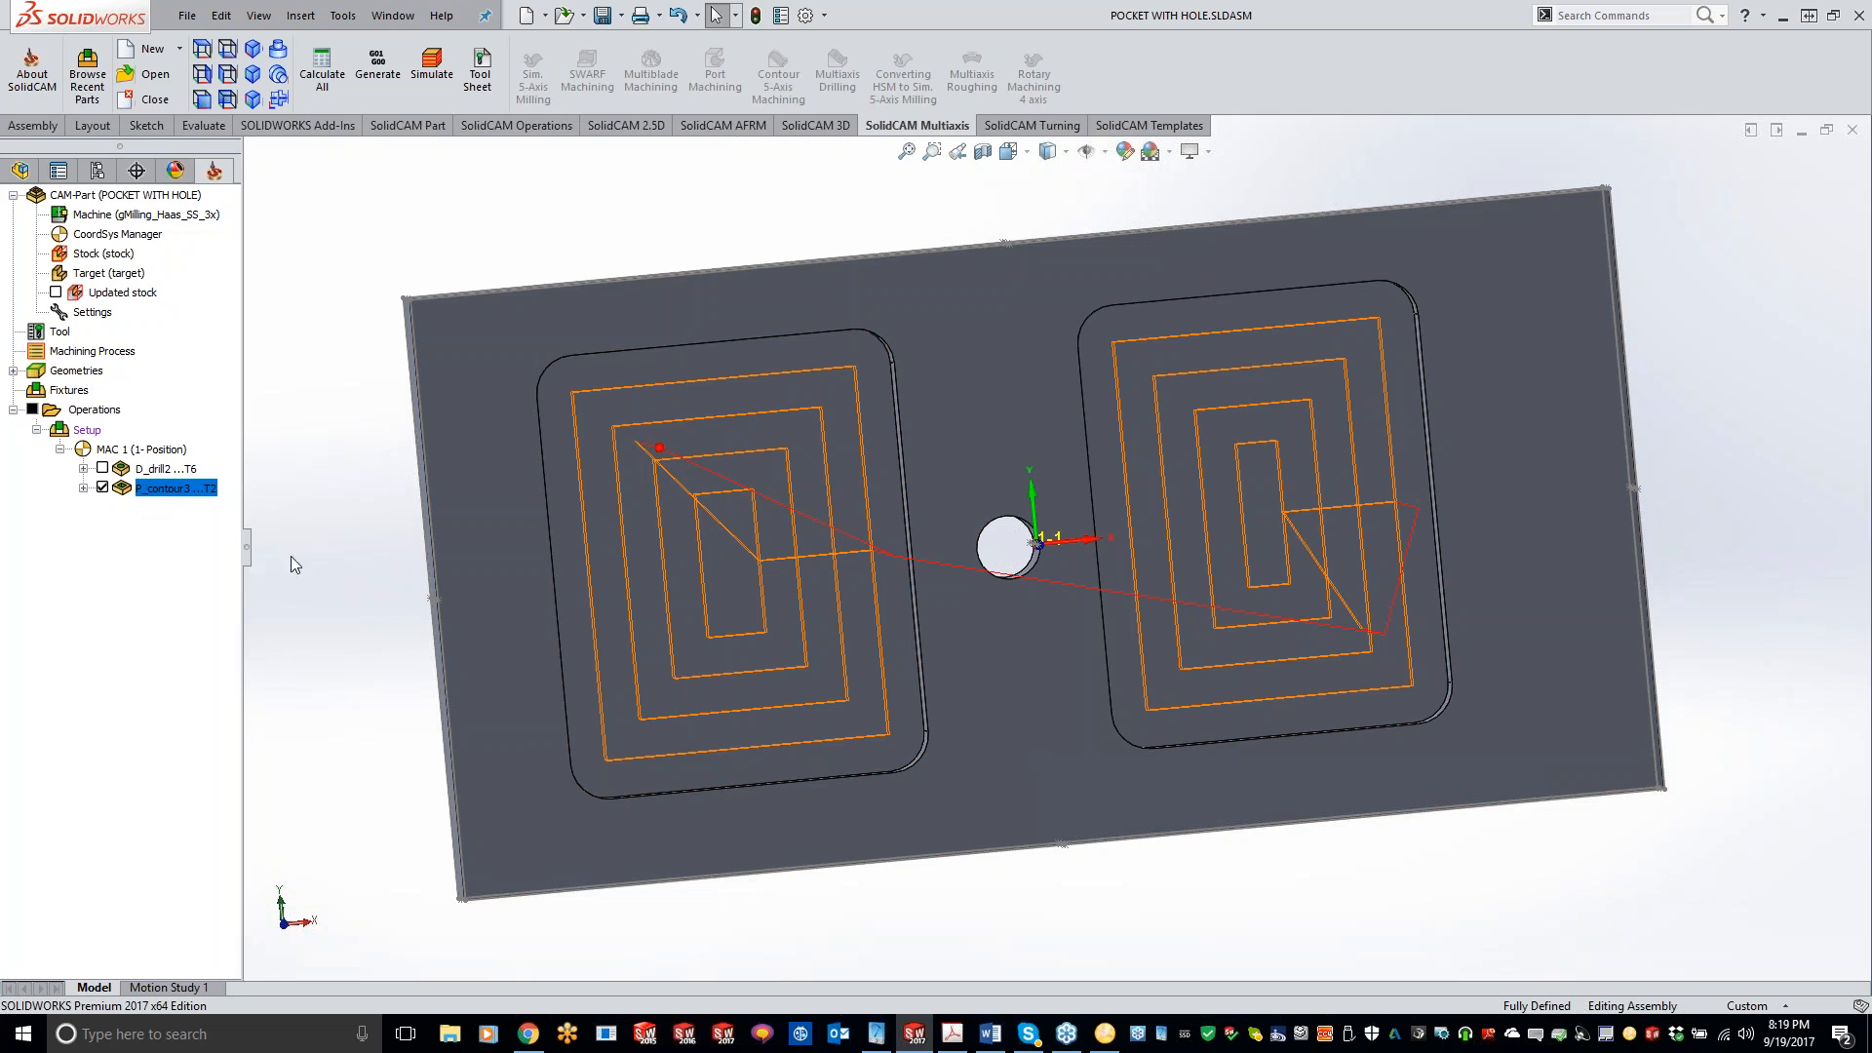
scroll(965, 517, "up", 3)
middle_click_drag(966, 518, 977, 456)
- Switch to the What's New PDF in Adobe Acrobat, read the thread milling combo box slide, and return to SOLIDWORKS
left_click(950, 1038)
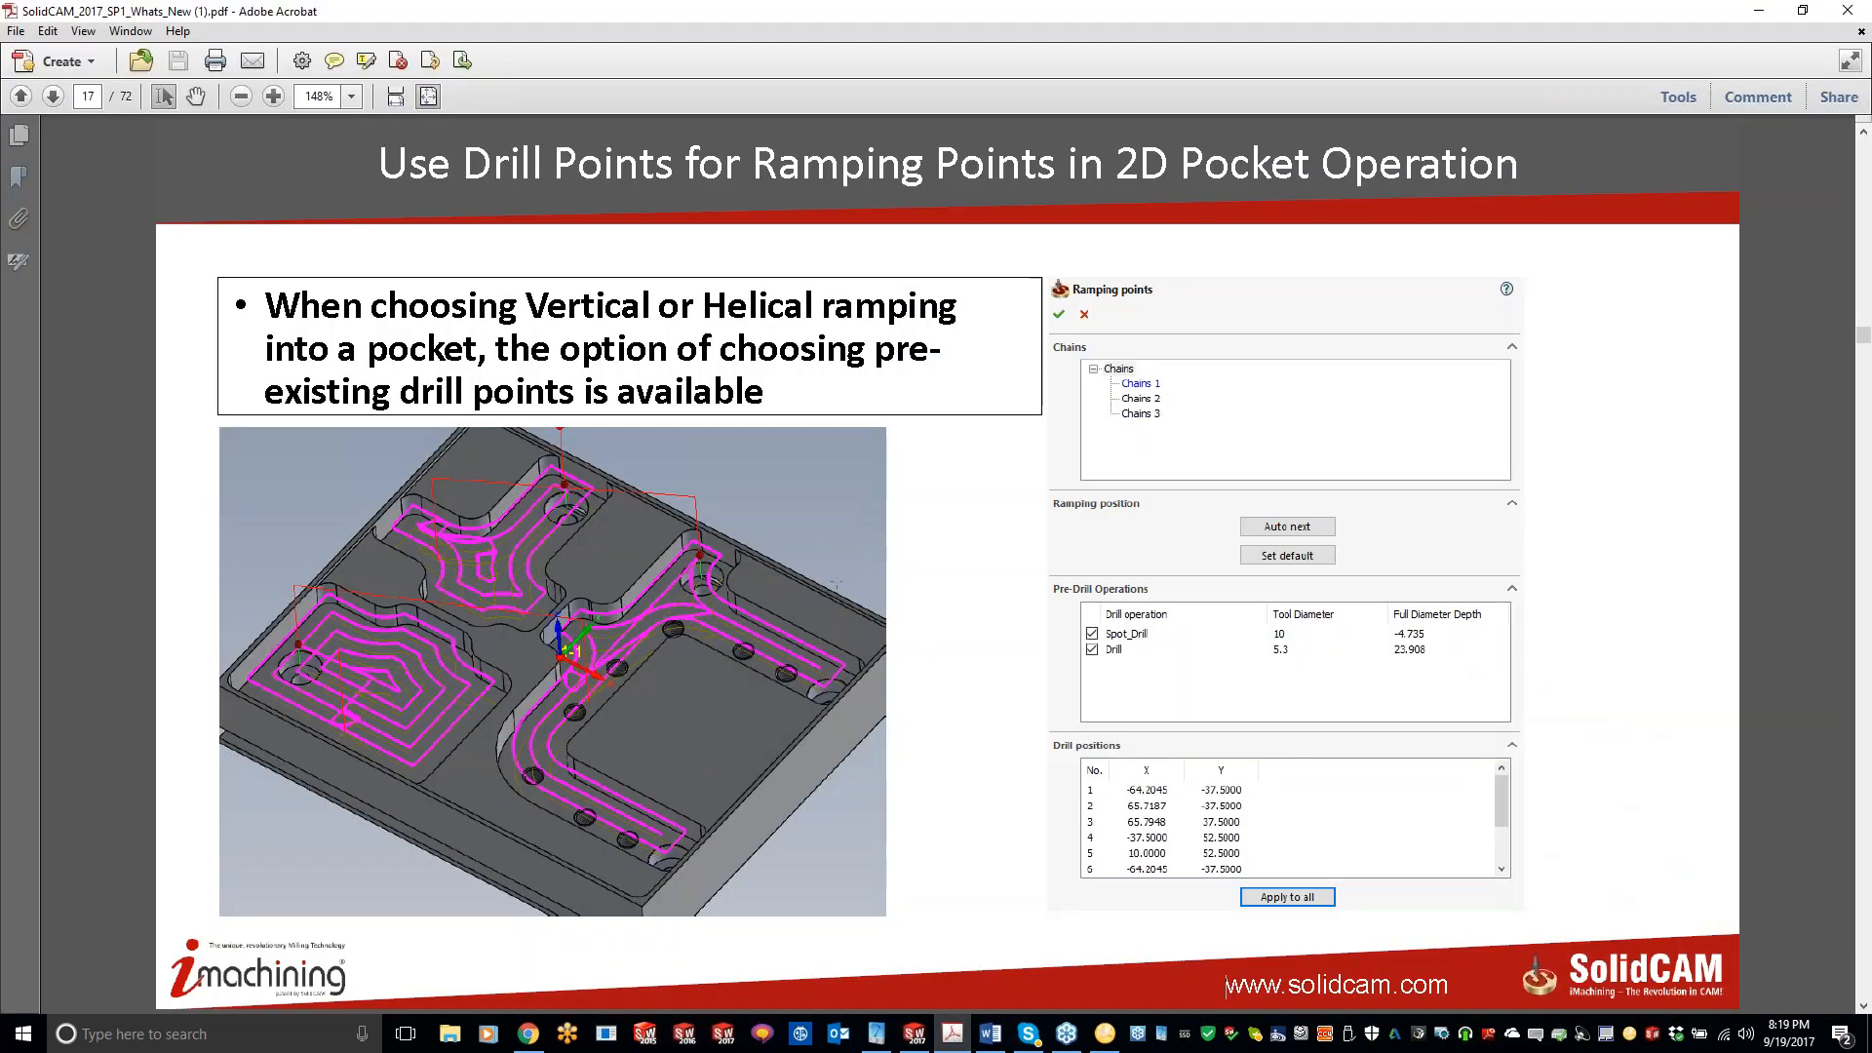
scroll(1094, 641, "down", 3)
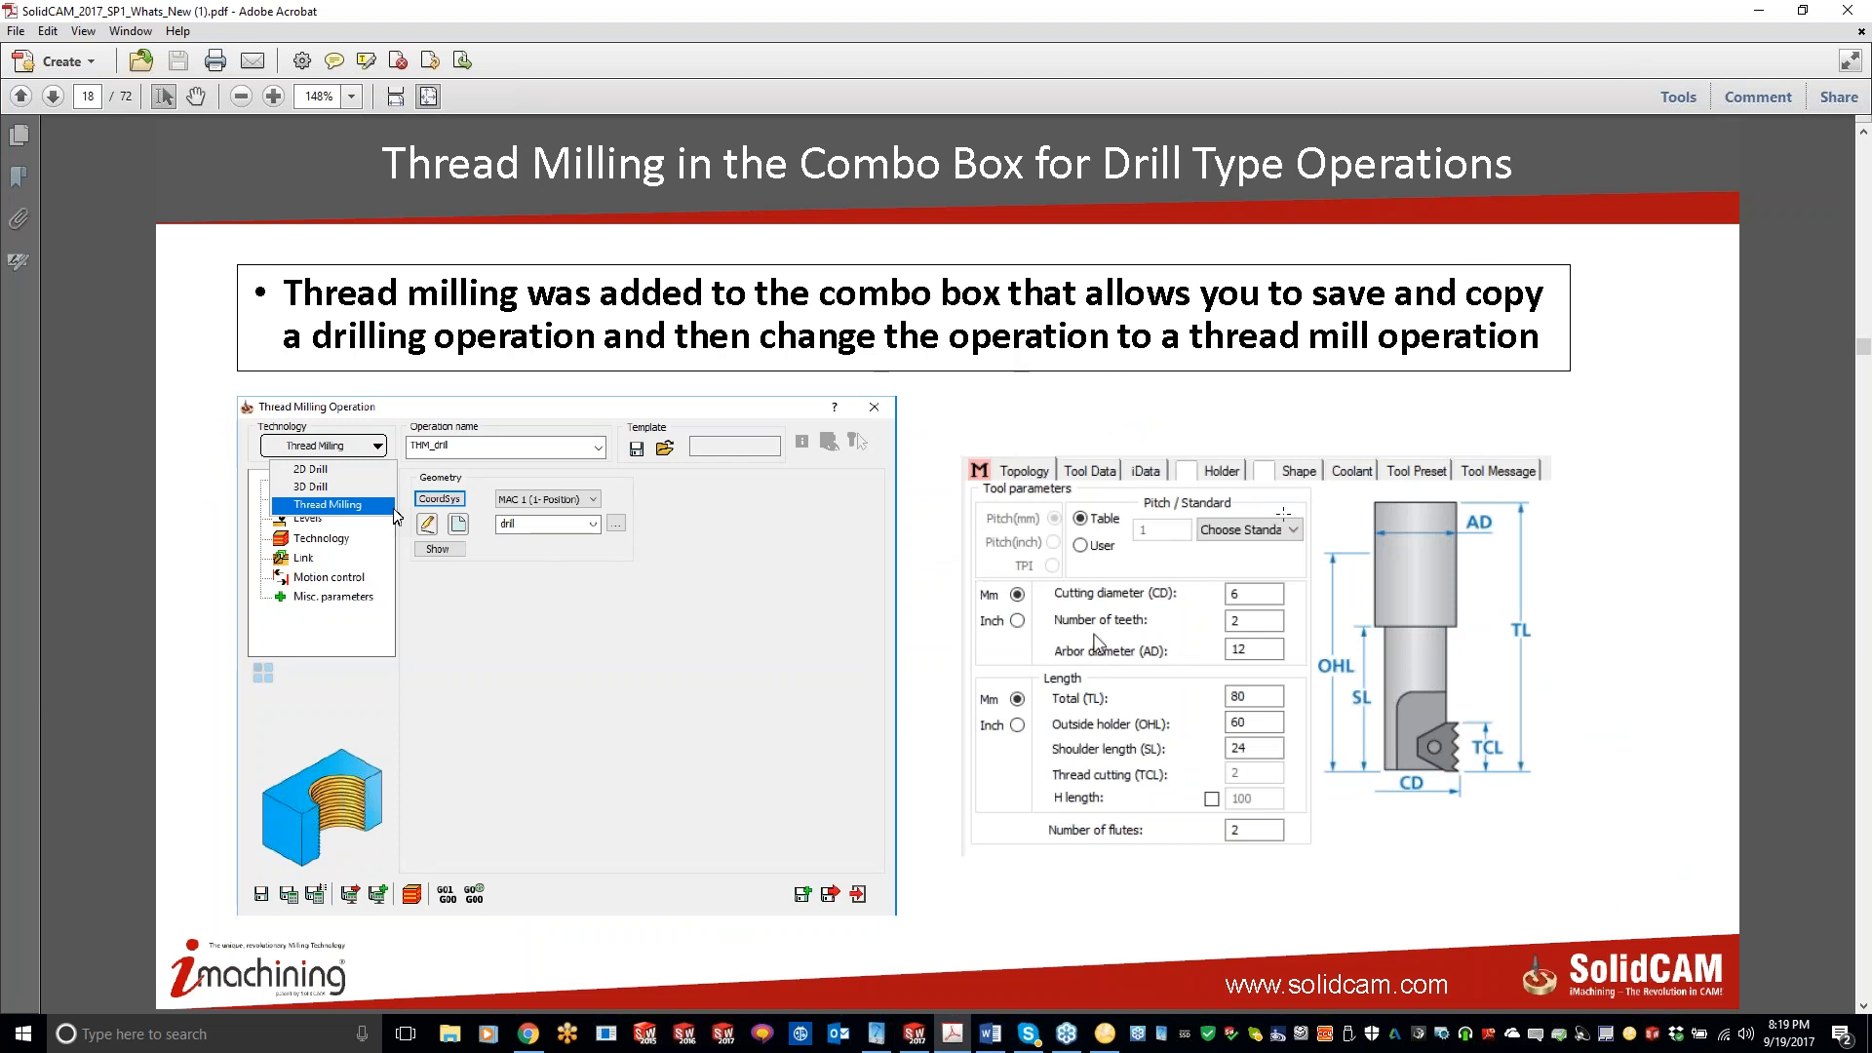
left_click(1758, 11)
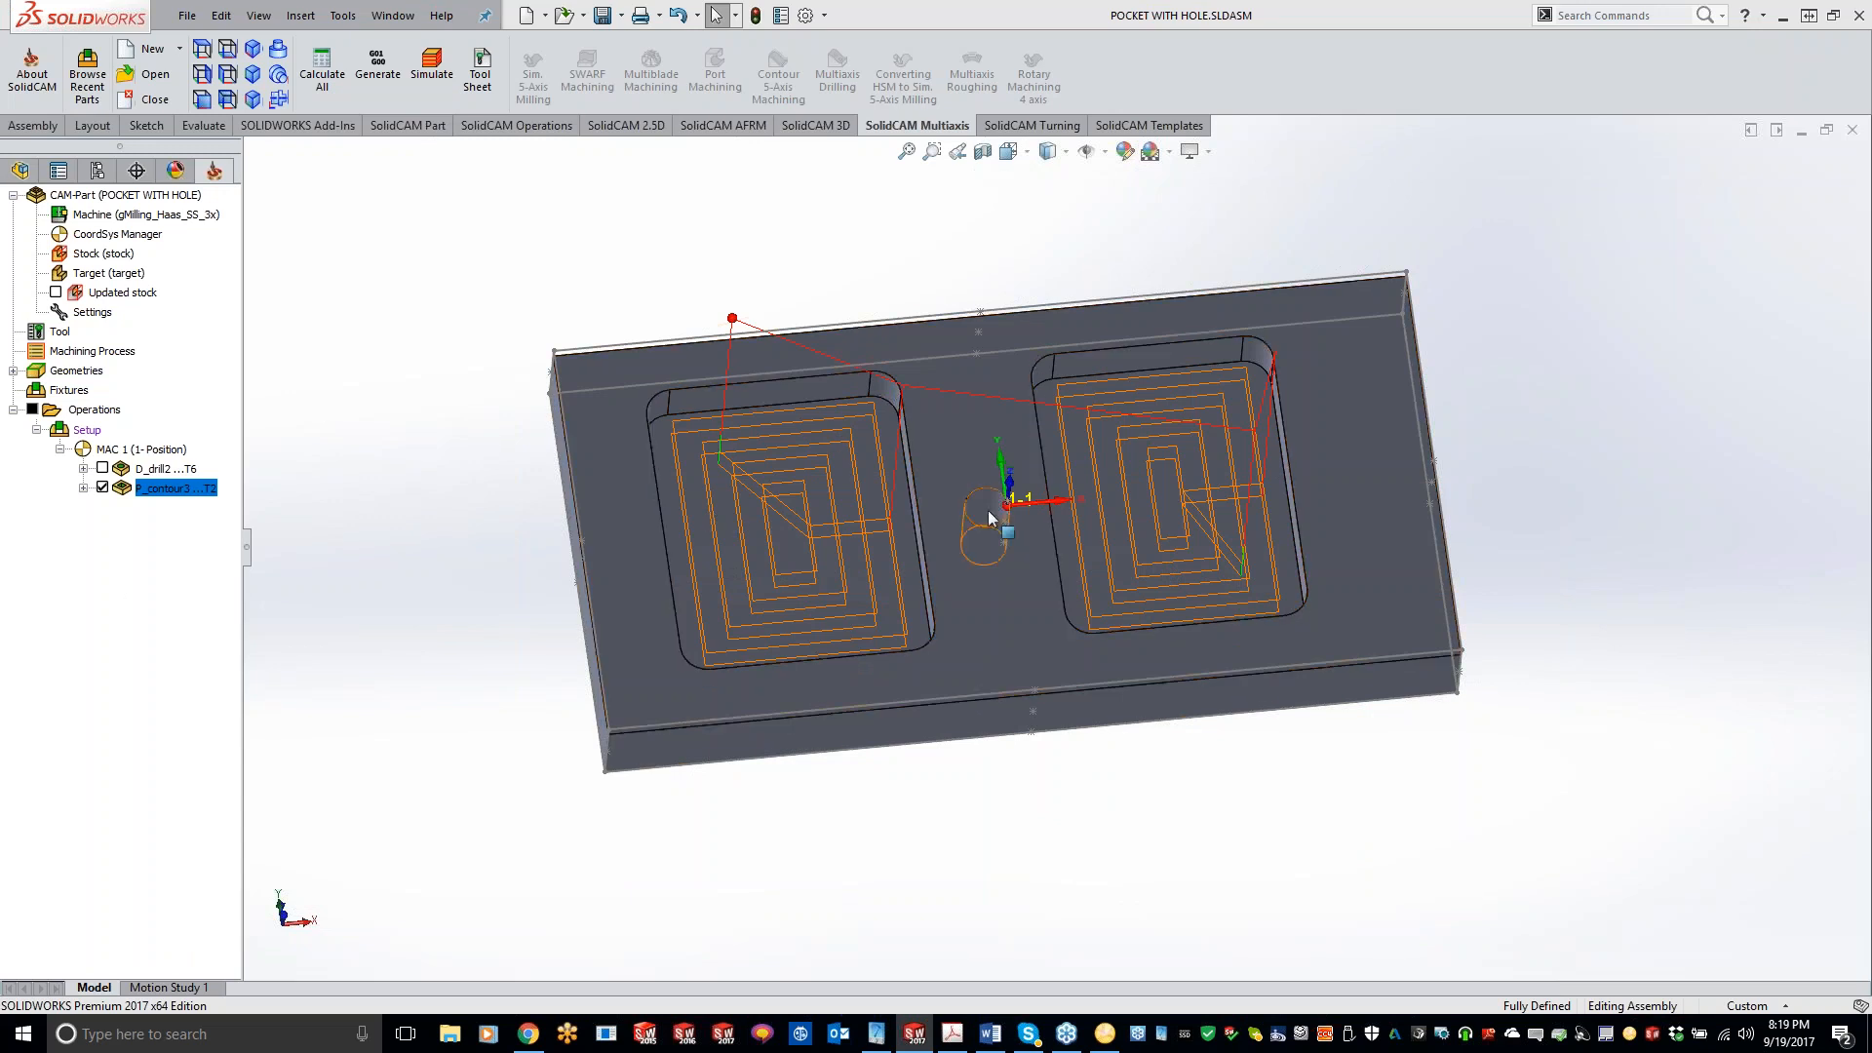
- Create a new drilling operation and define the round hole between the two pockets as its geometry
left_click(627, 125)
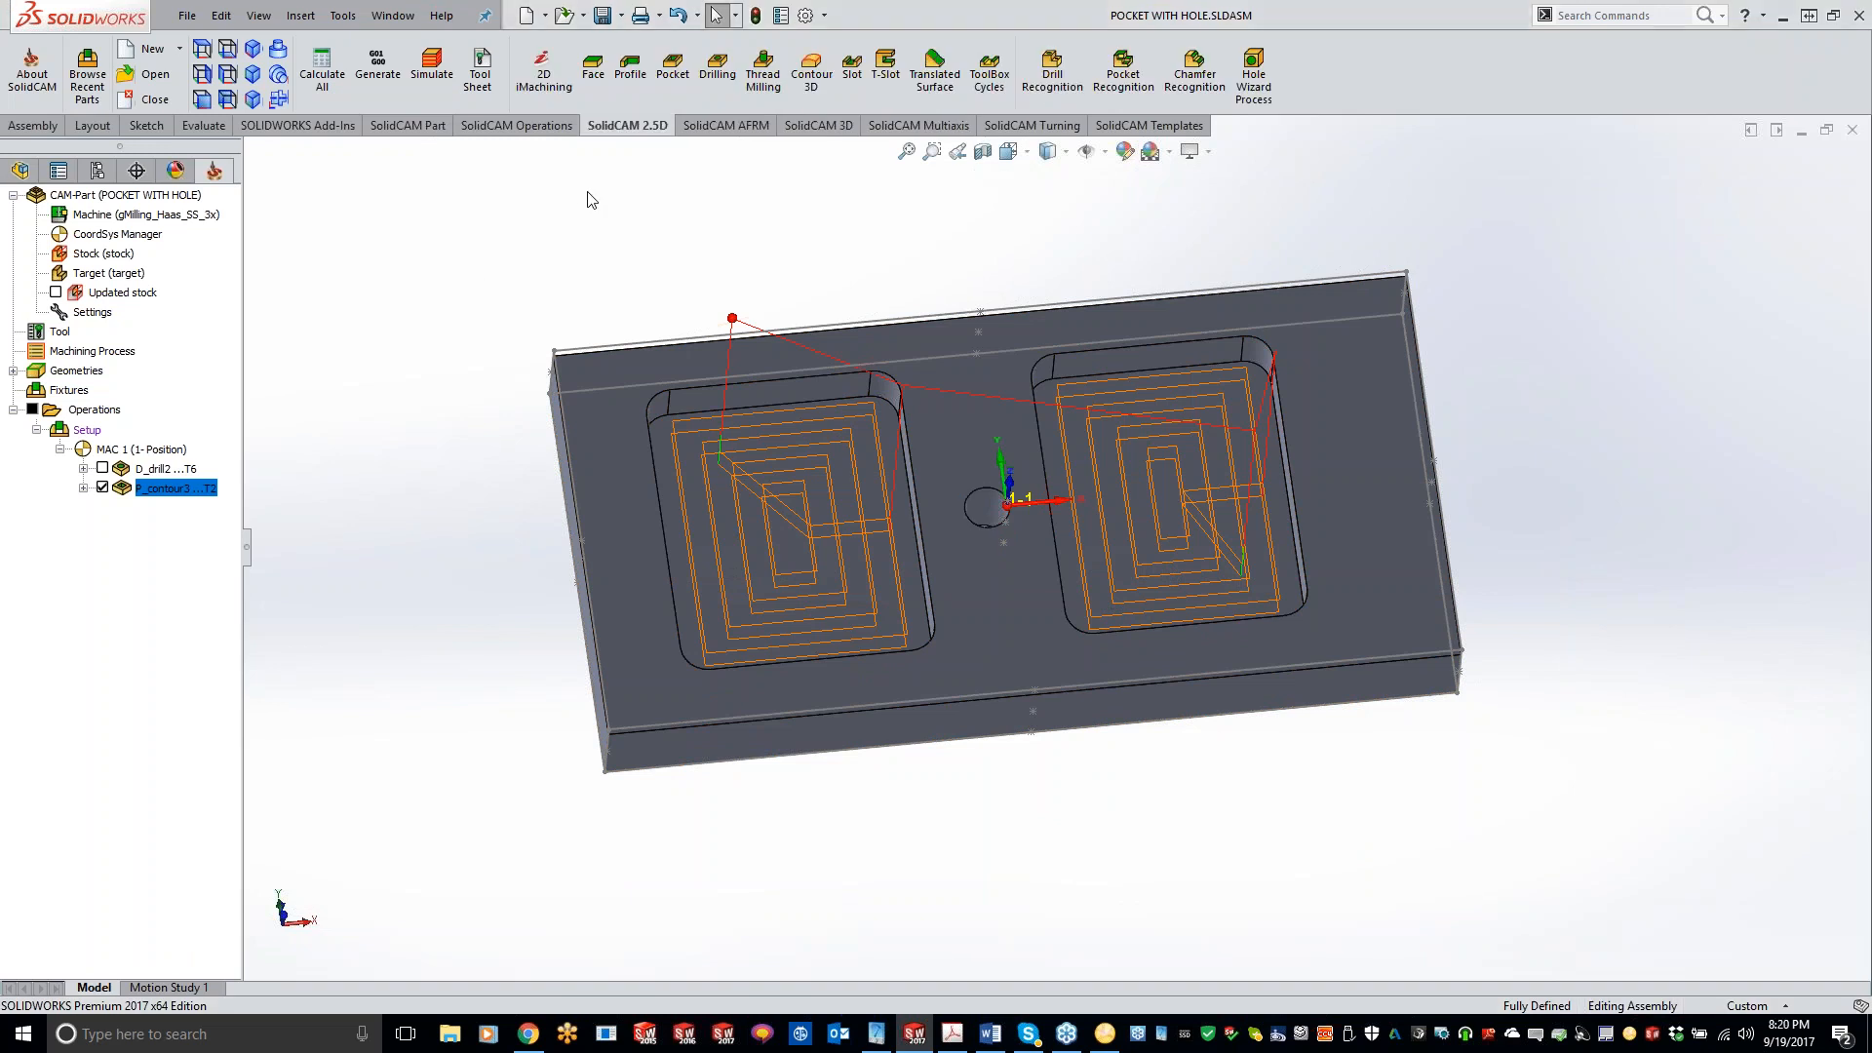
left_click(721, 73)
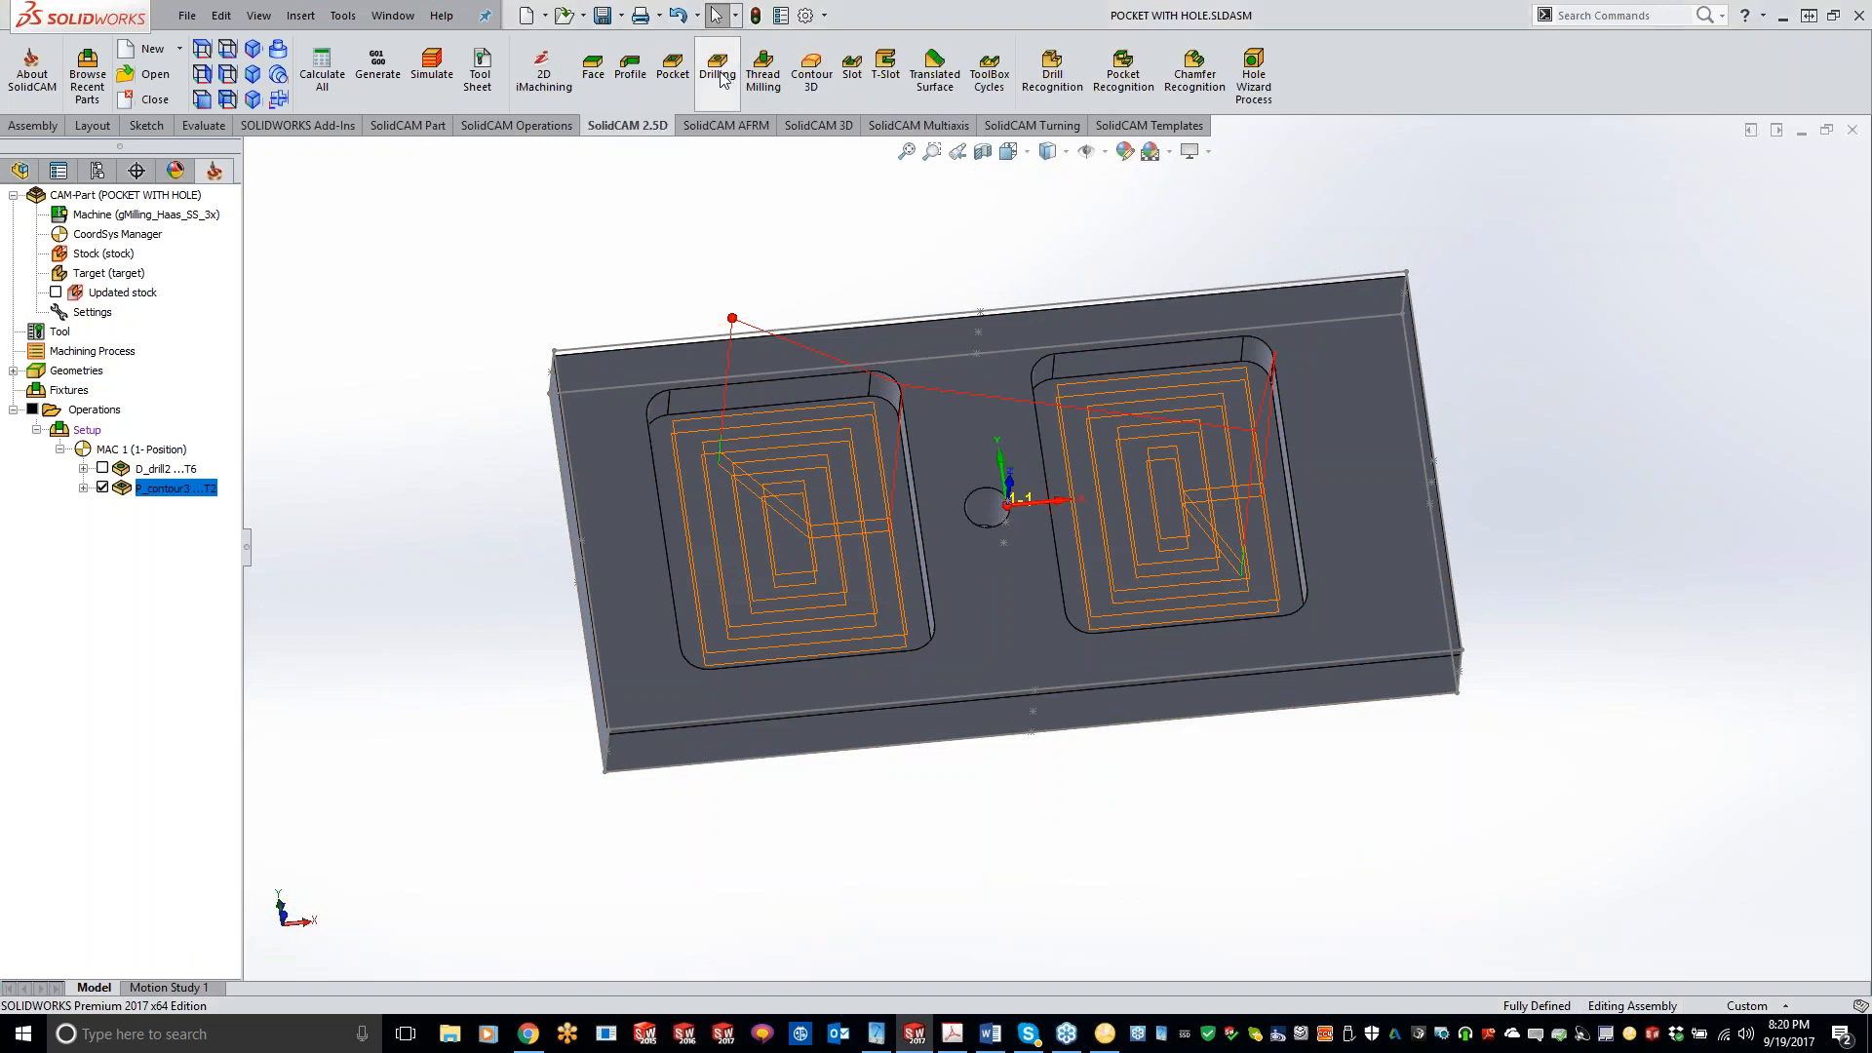
left_click(485, 243)
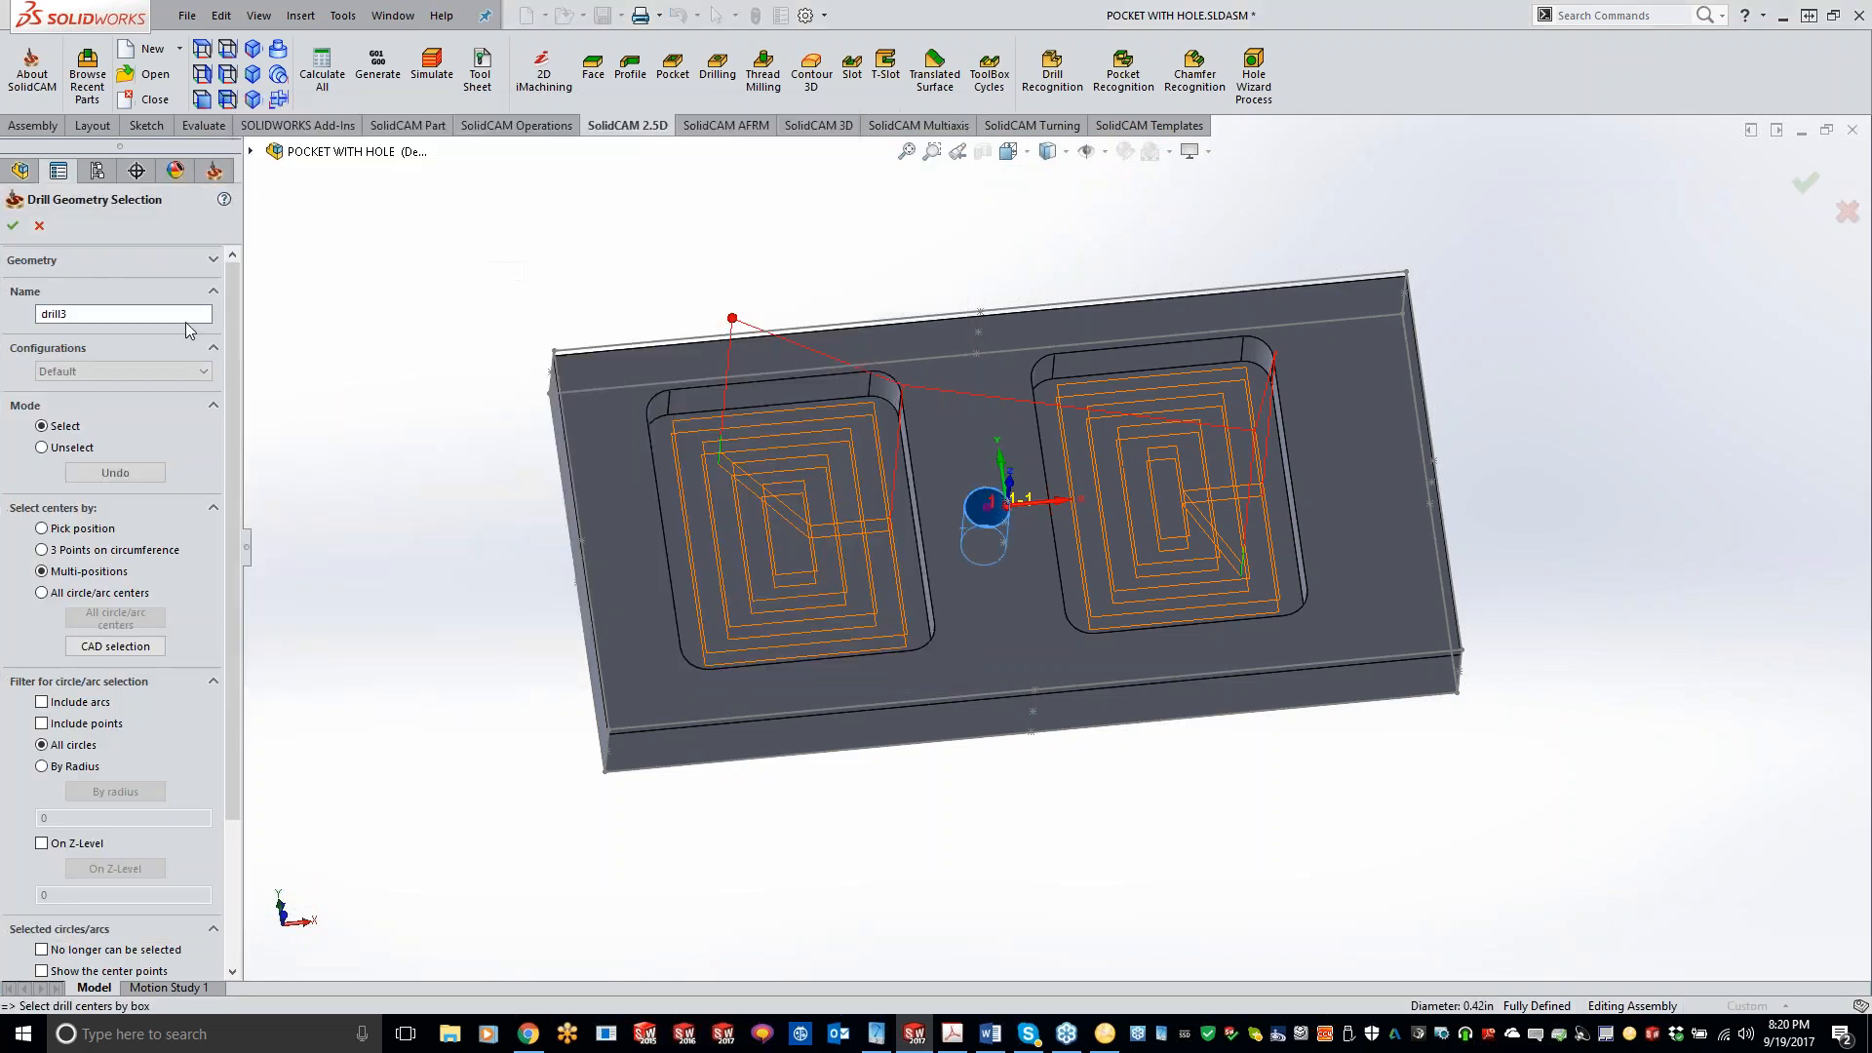
left_click(12, 225)
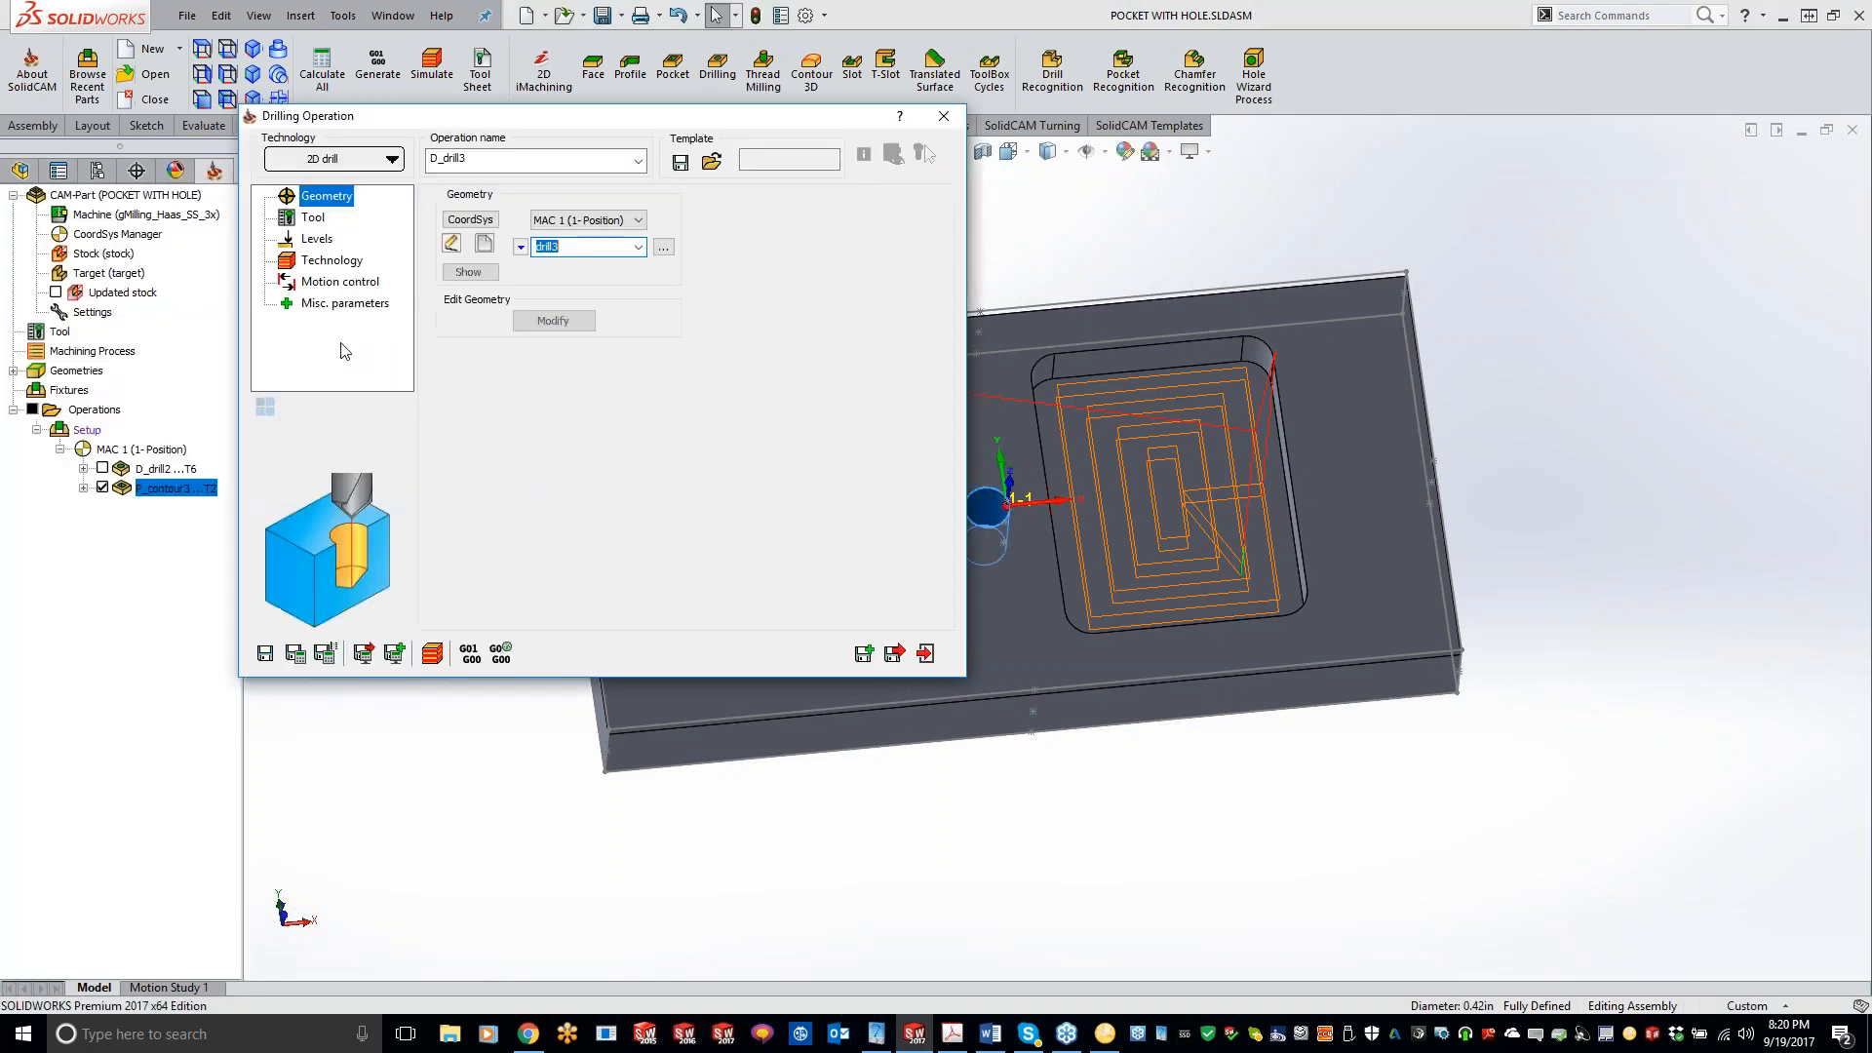
- Assign tool 3, the 0.4219 inch drill, to the drilling operation
left_click(313, 218)
left_click(565, 539)
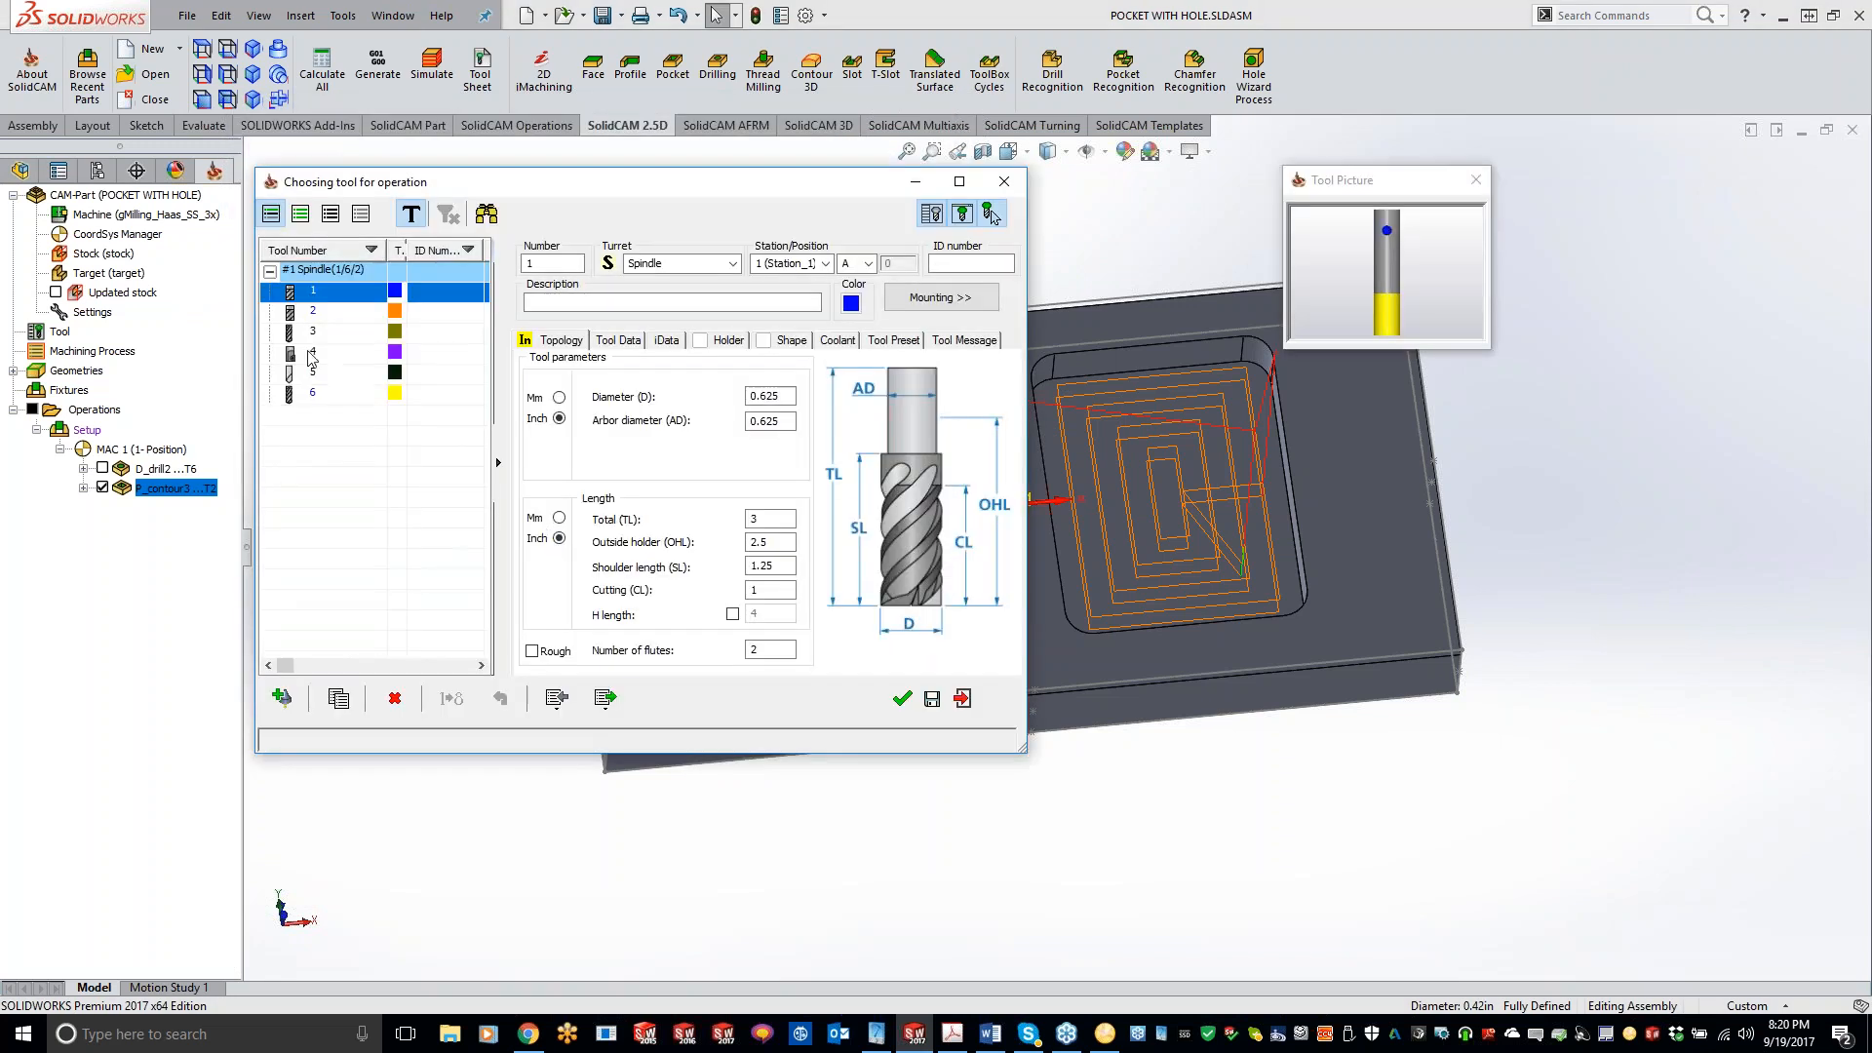
left_click(902, 698)
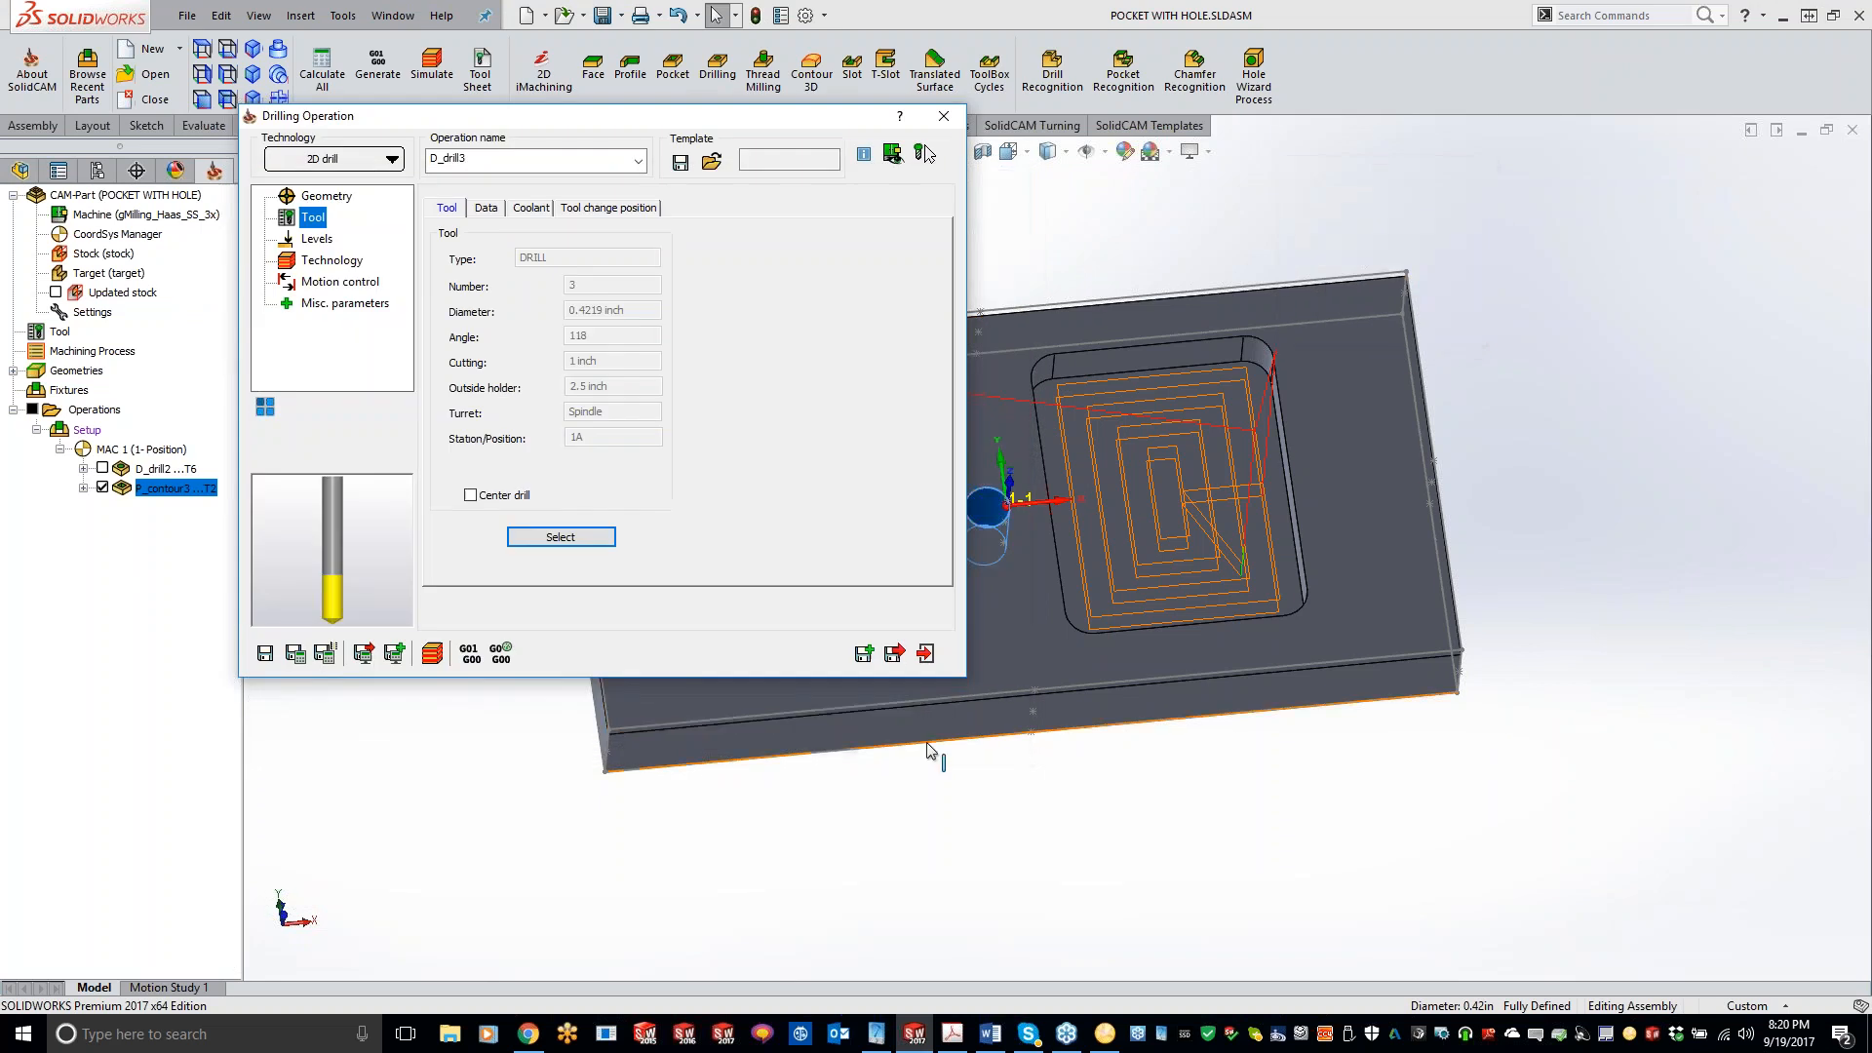
- Set the drill depth to 0.75 at full diameter with a delta of -0.01, and save and calculate the drilling operation
left_click(315, 240)
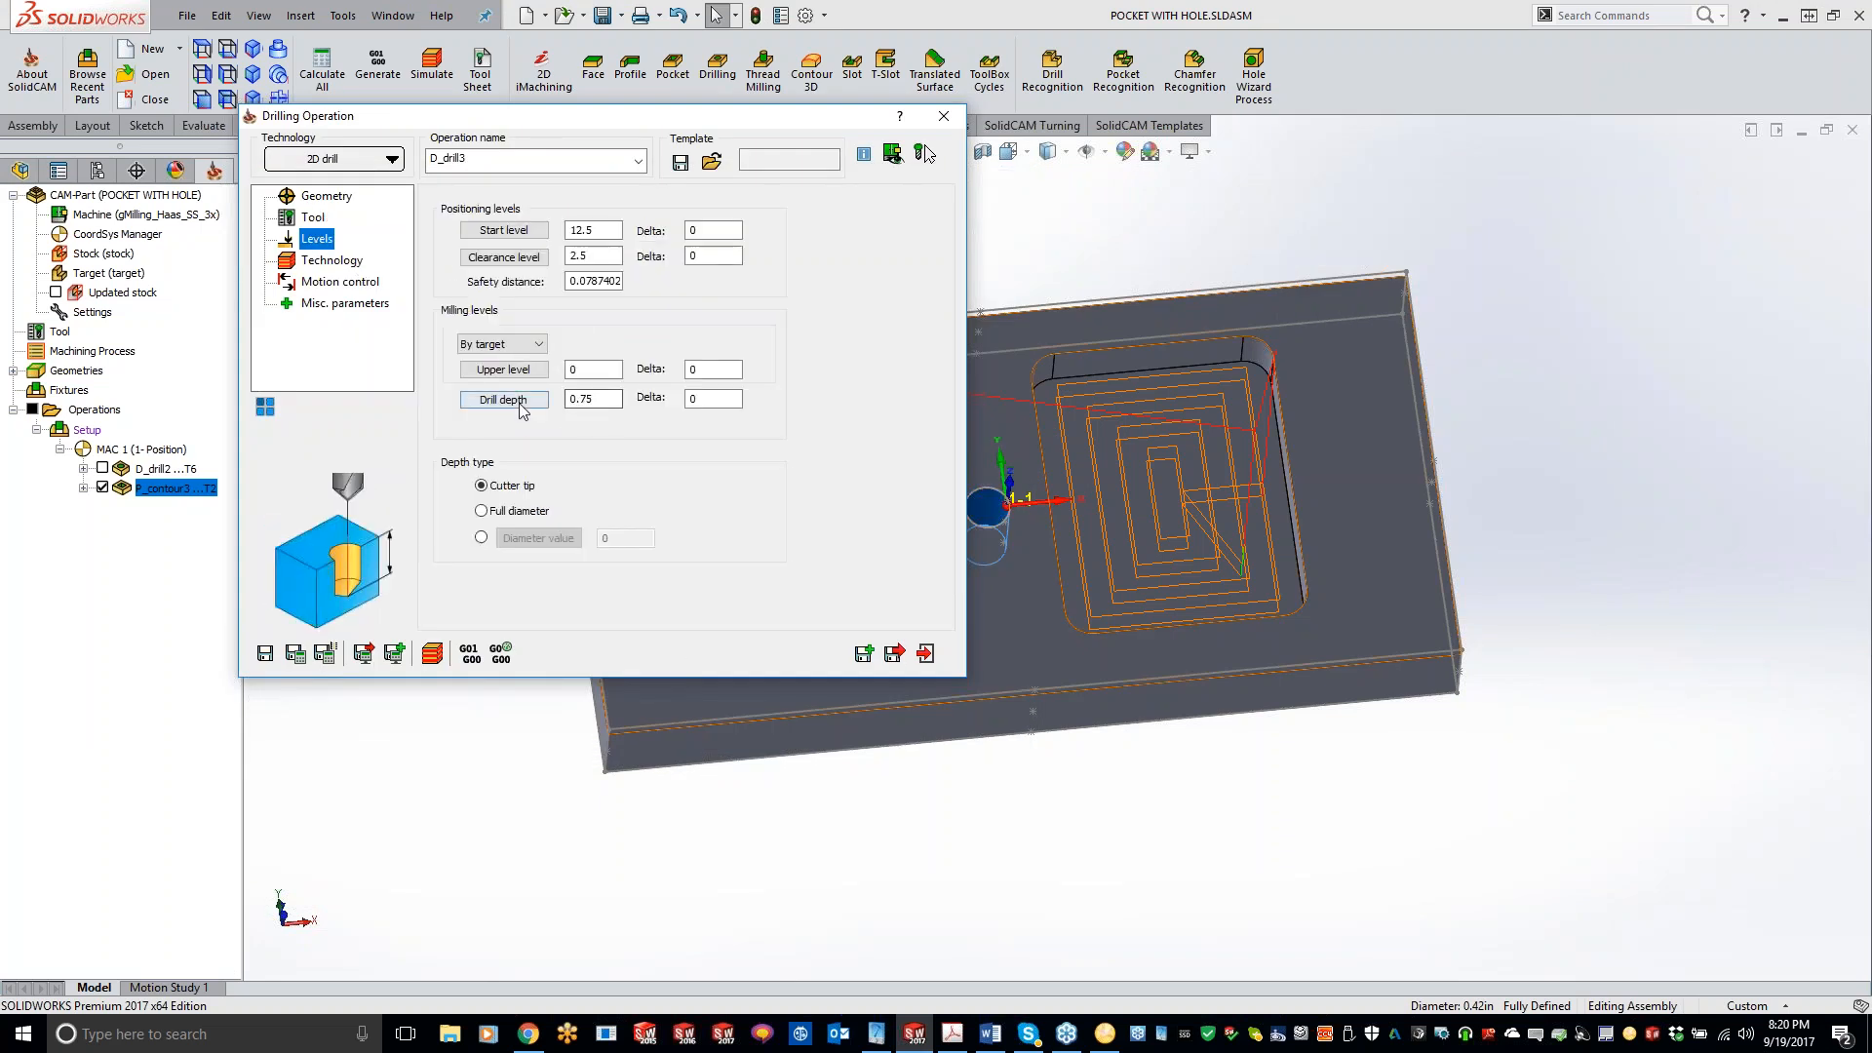
left_click(482, 511)
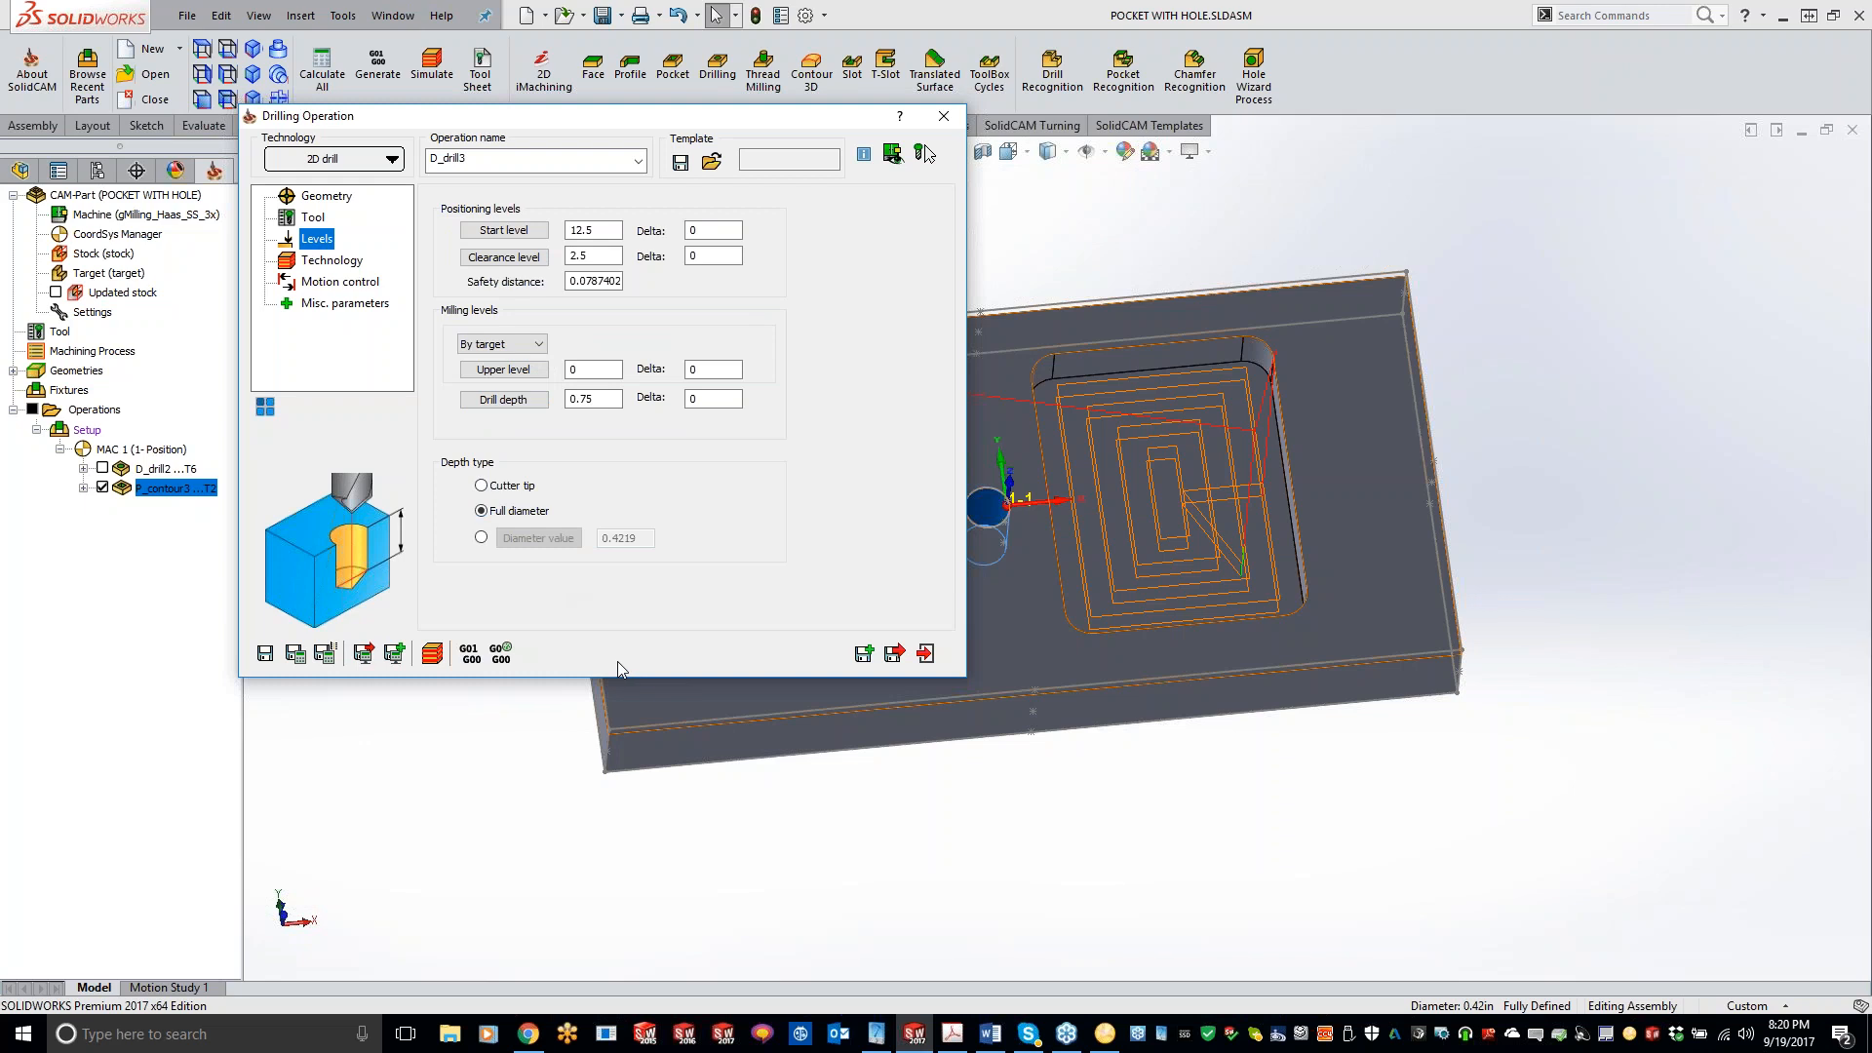
left_click(597, 399)
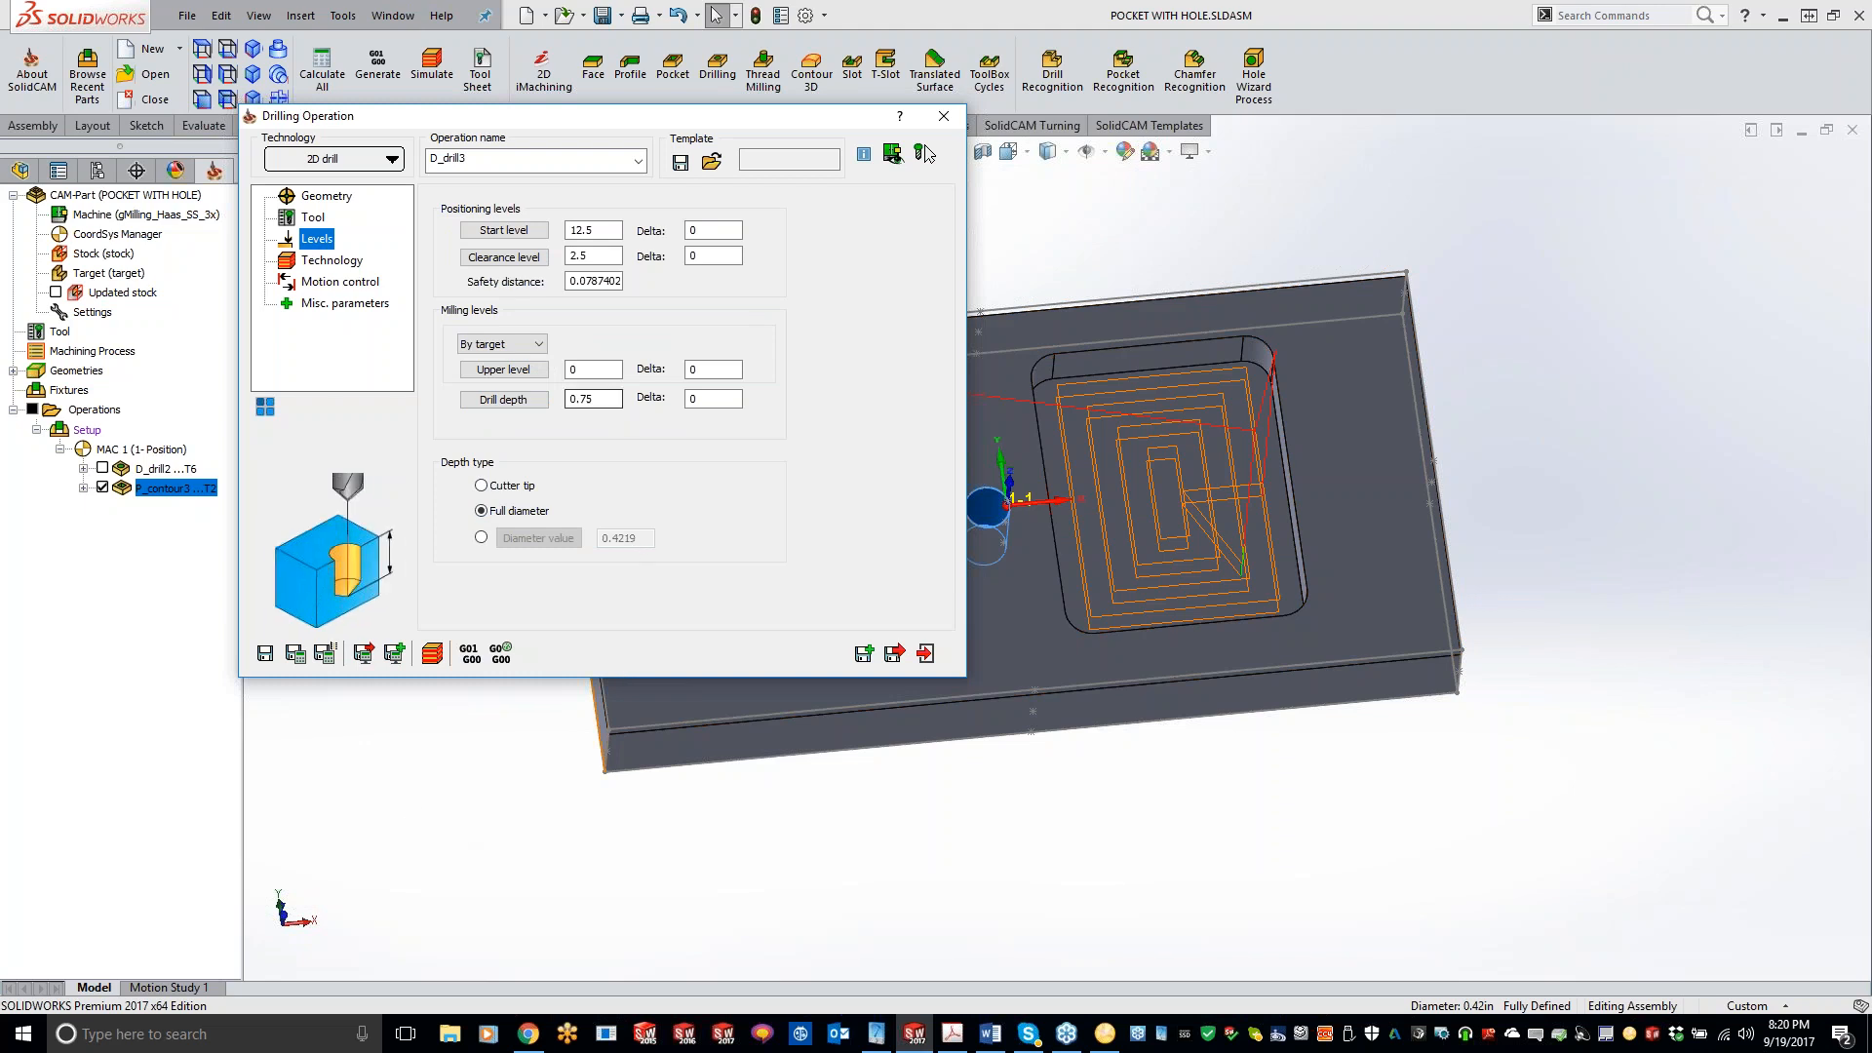
key("Tab")
left_click(310, 265)
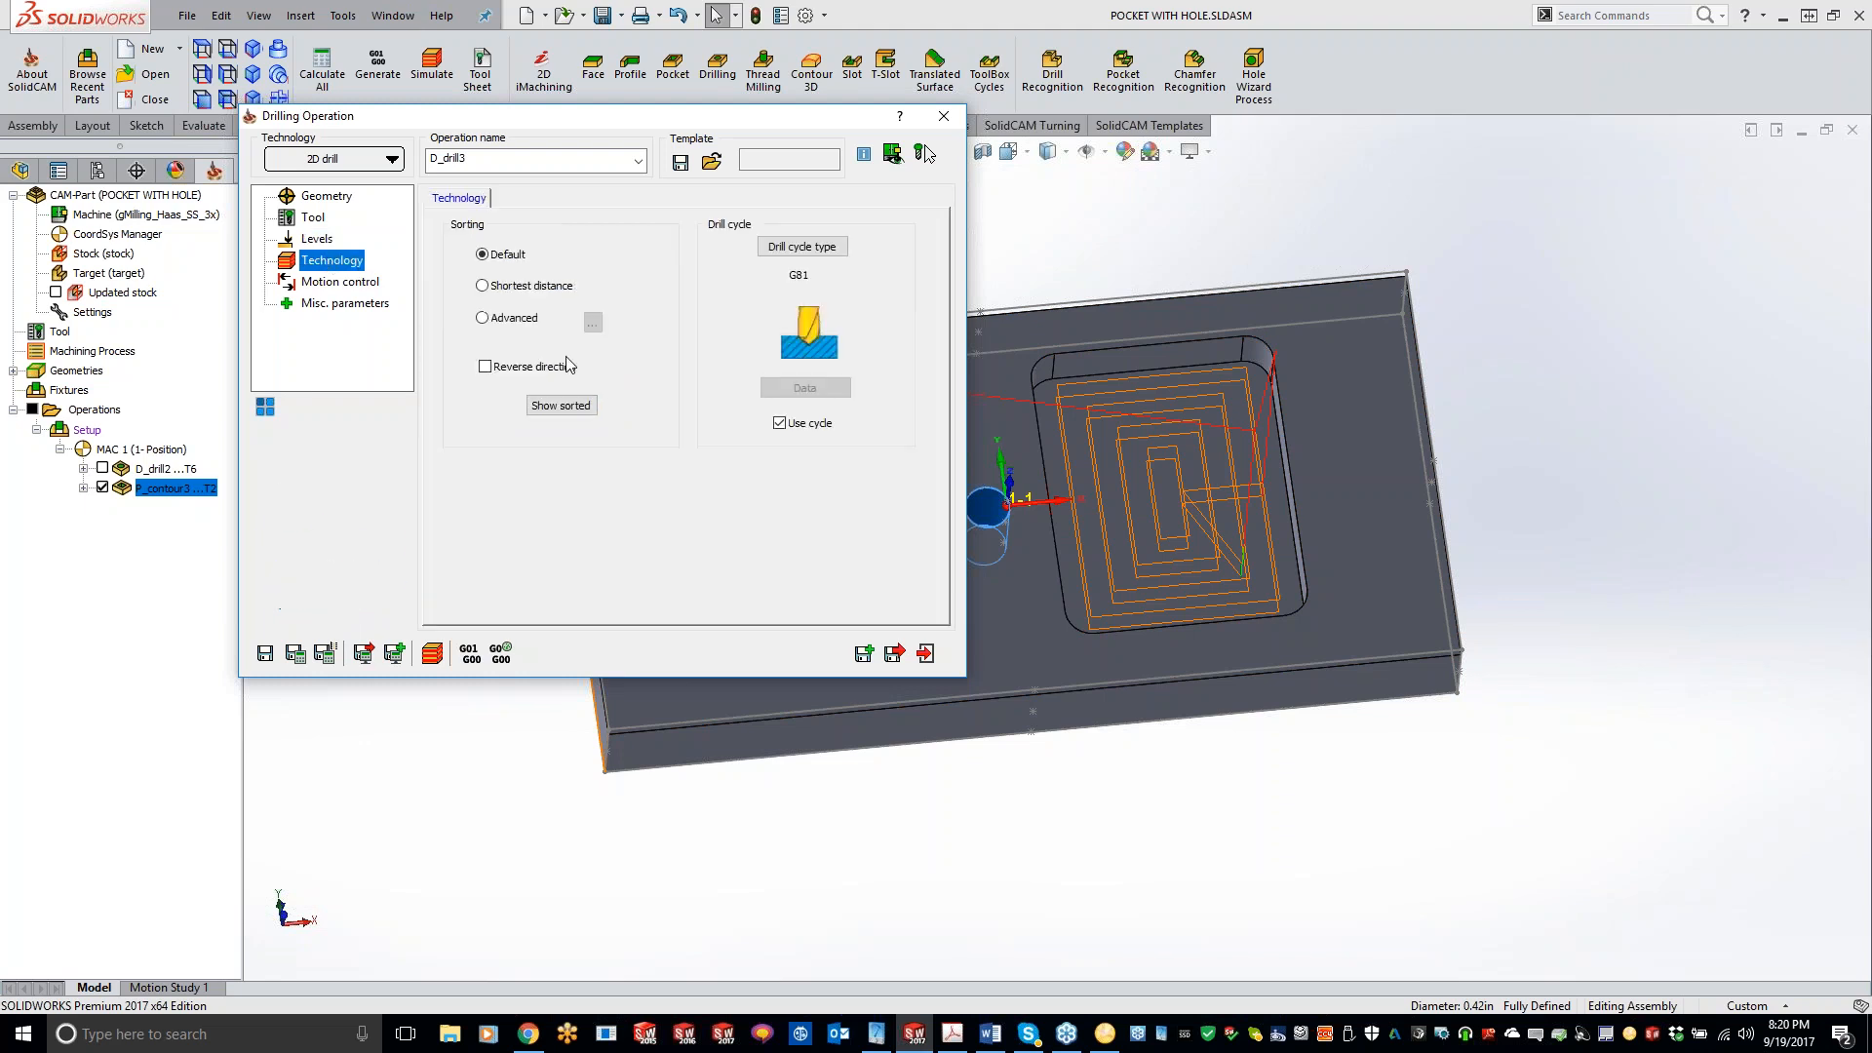
left_click(295, 654)
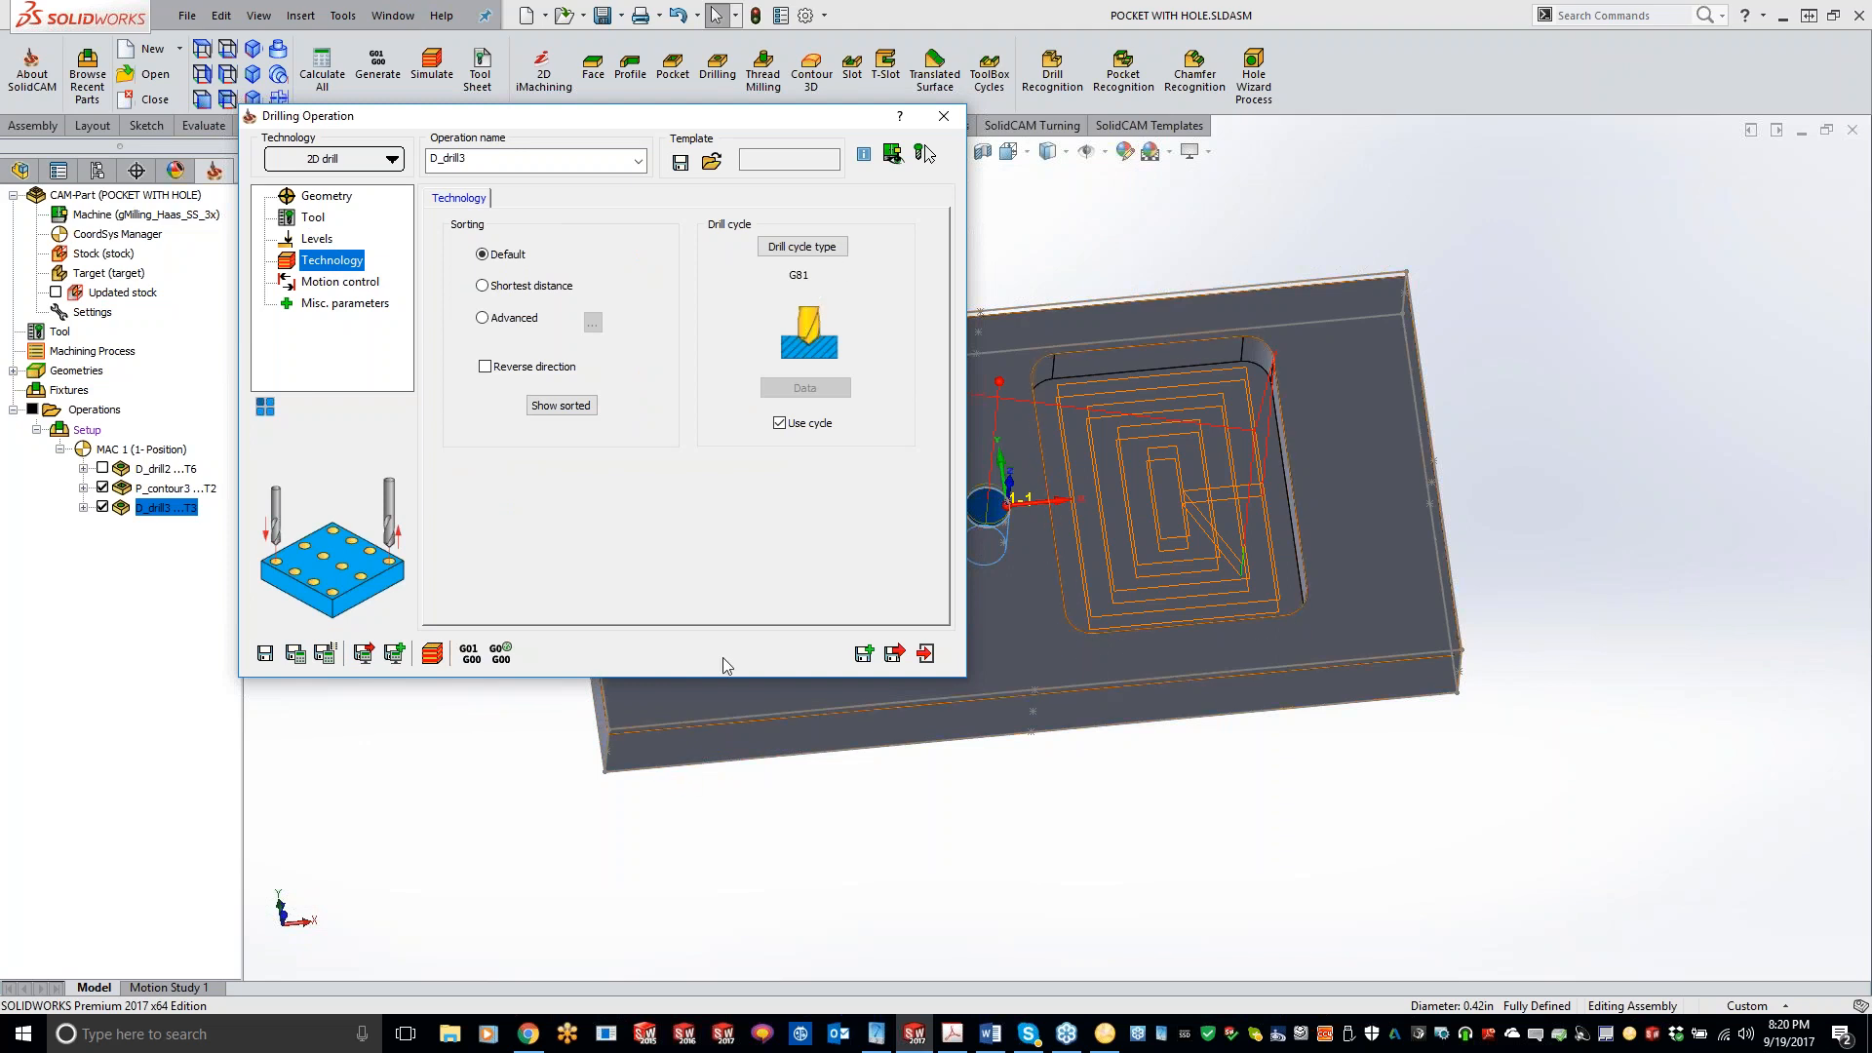
- Save and copy the drilling operation, and change the copy's technology to Thread Milling
left_click(862, 654)
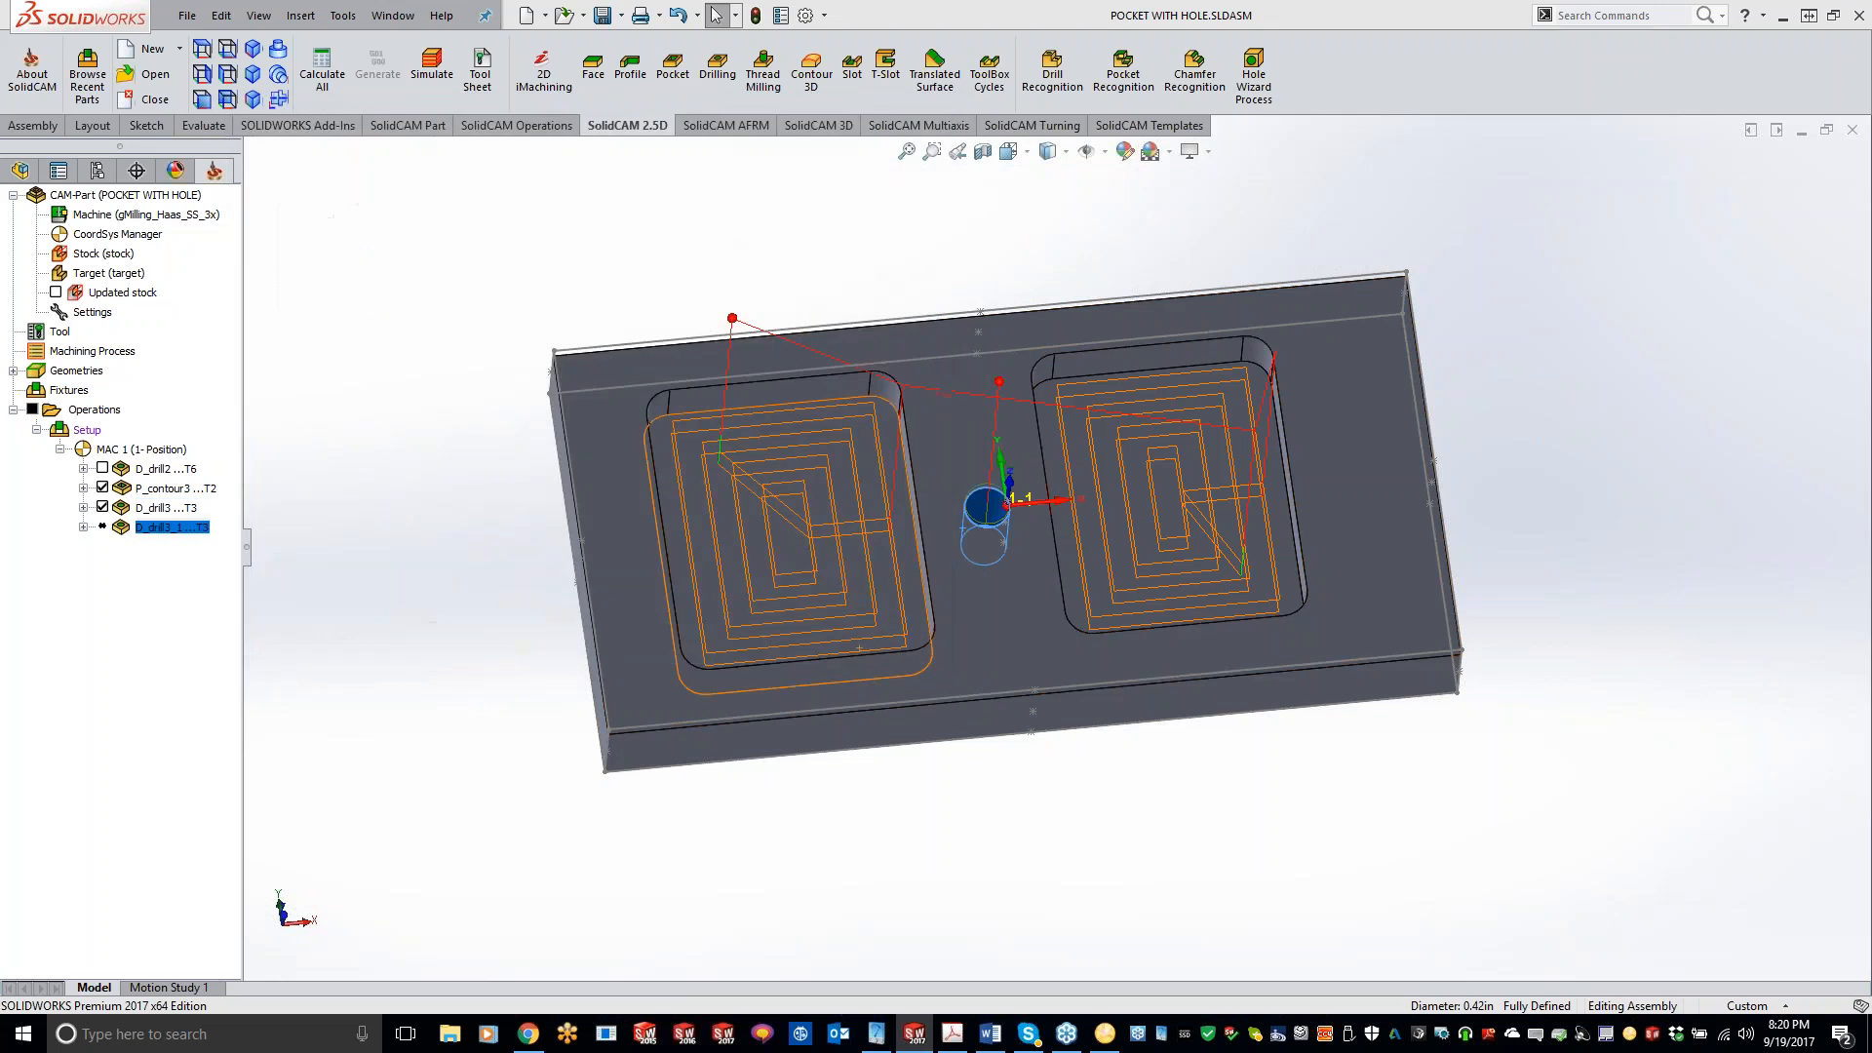
left_click(366, 161)
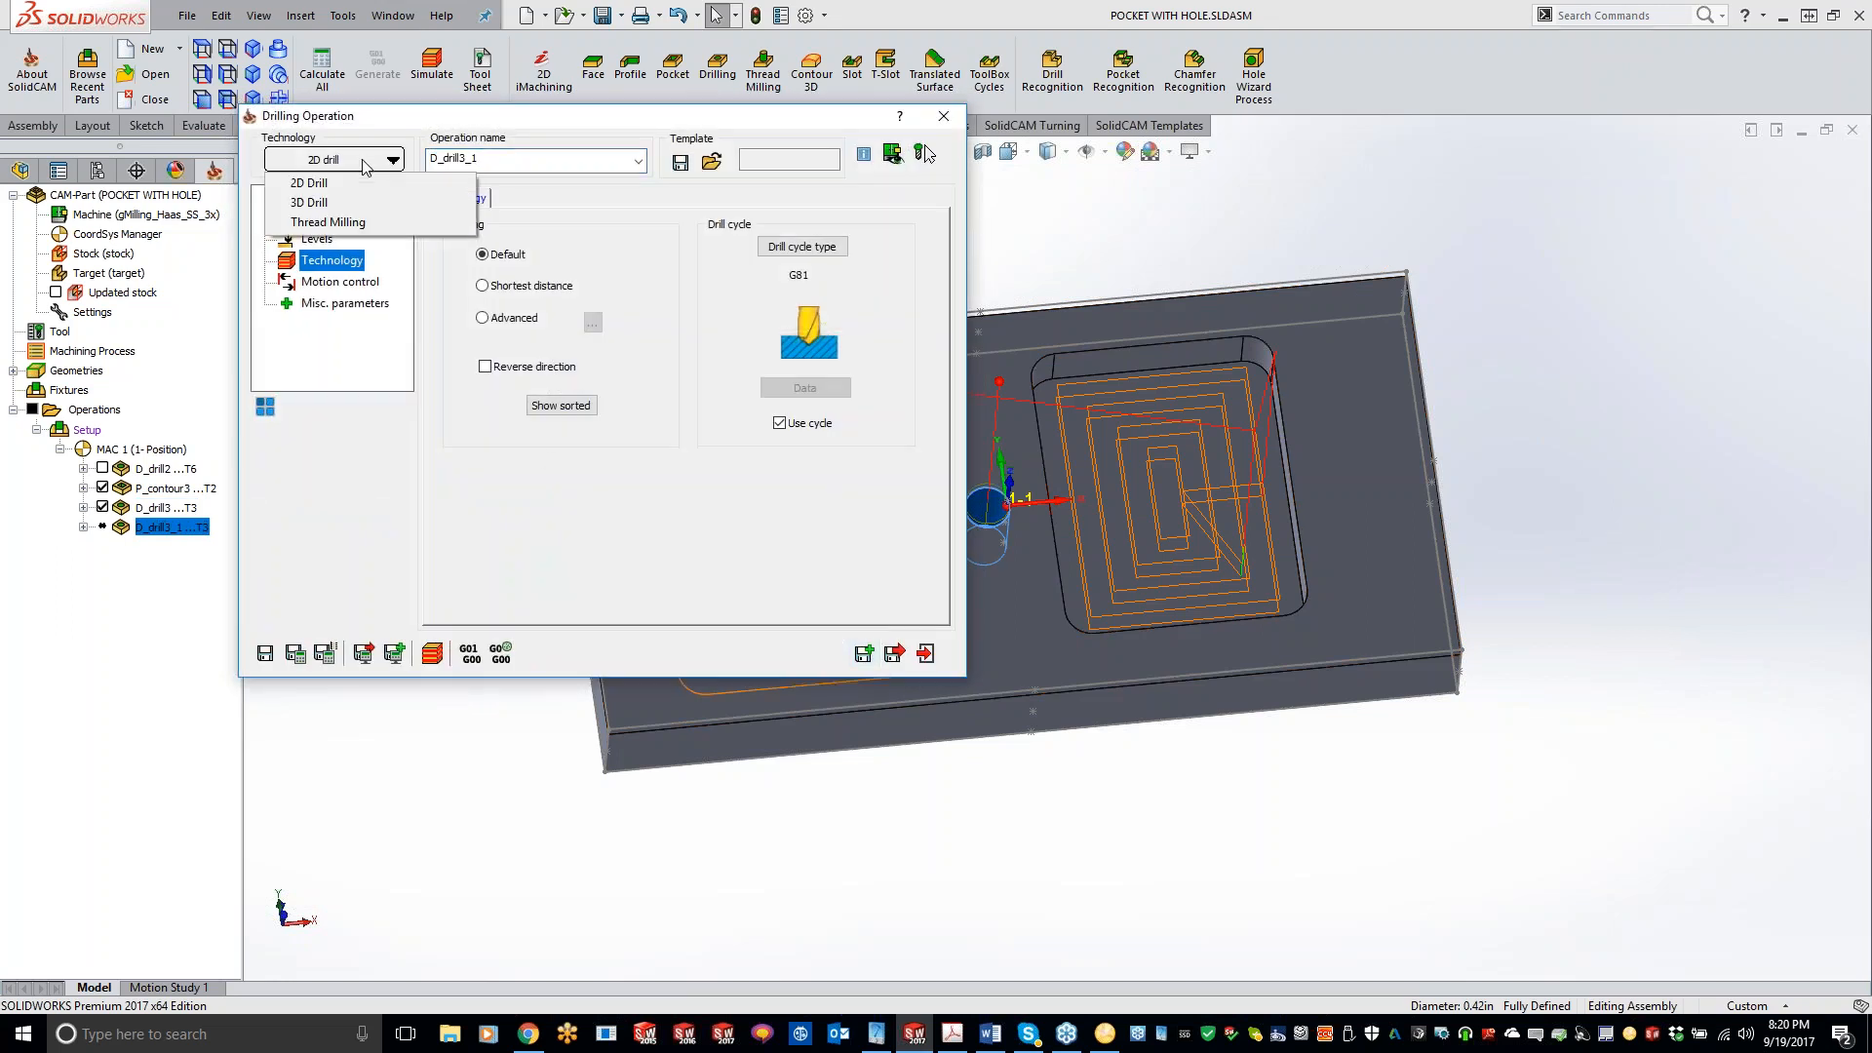
left_click(327, 222)
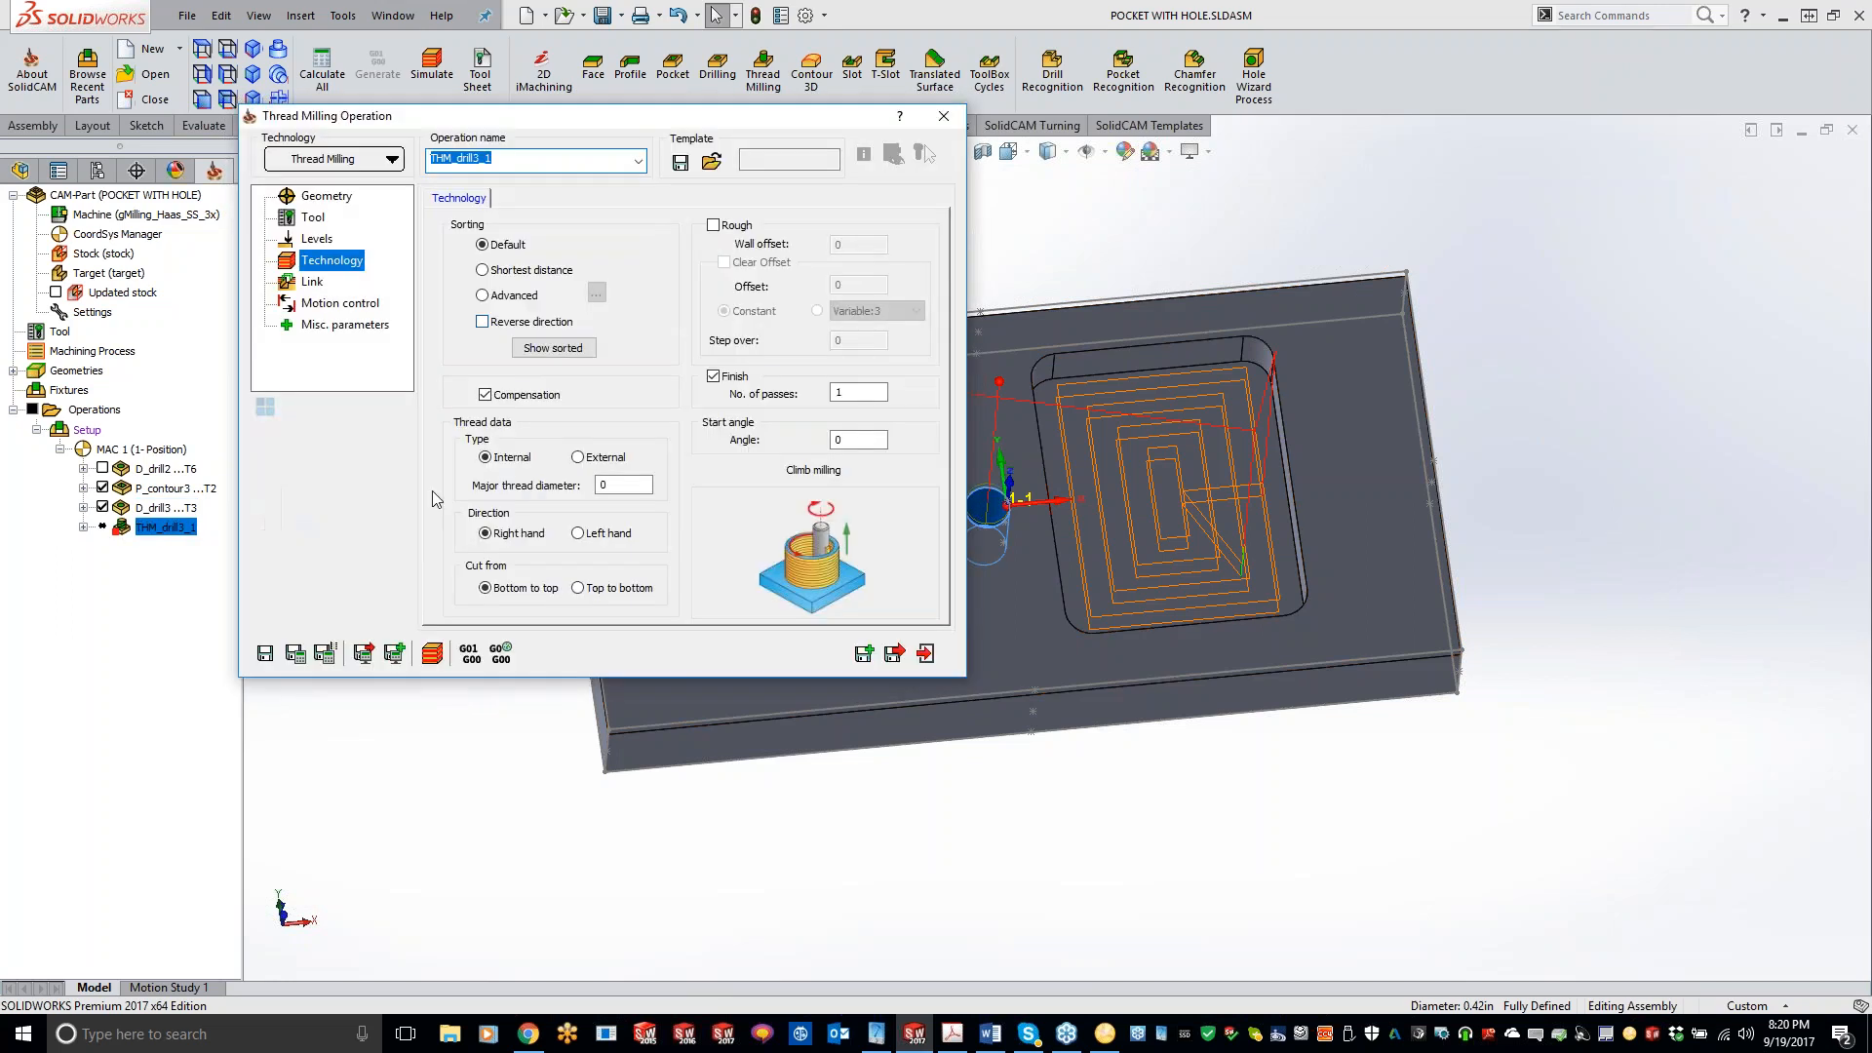
- Assign tool 4, the 0.197 inch UN thread mill, to the thread milling operation
left_click(313, 217)
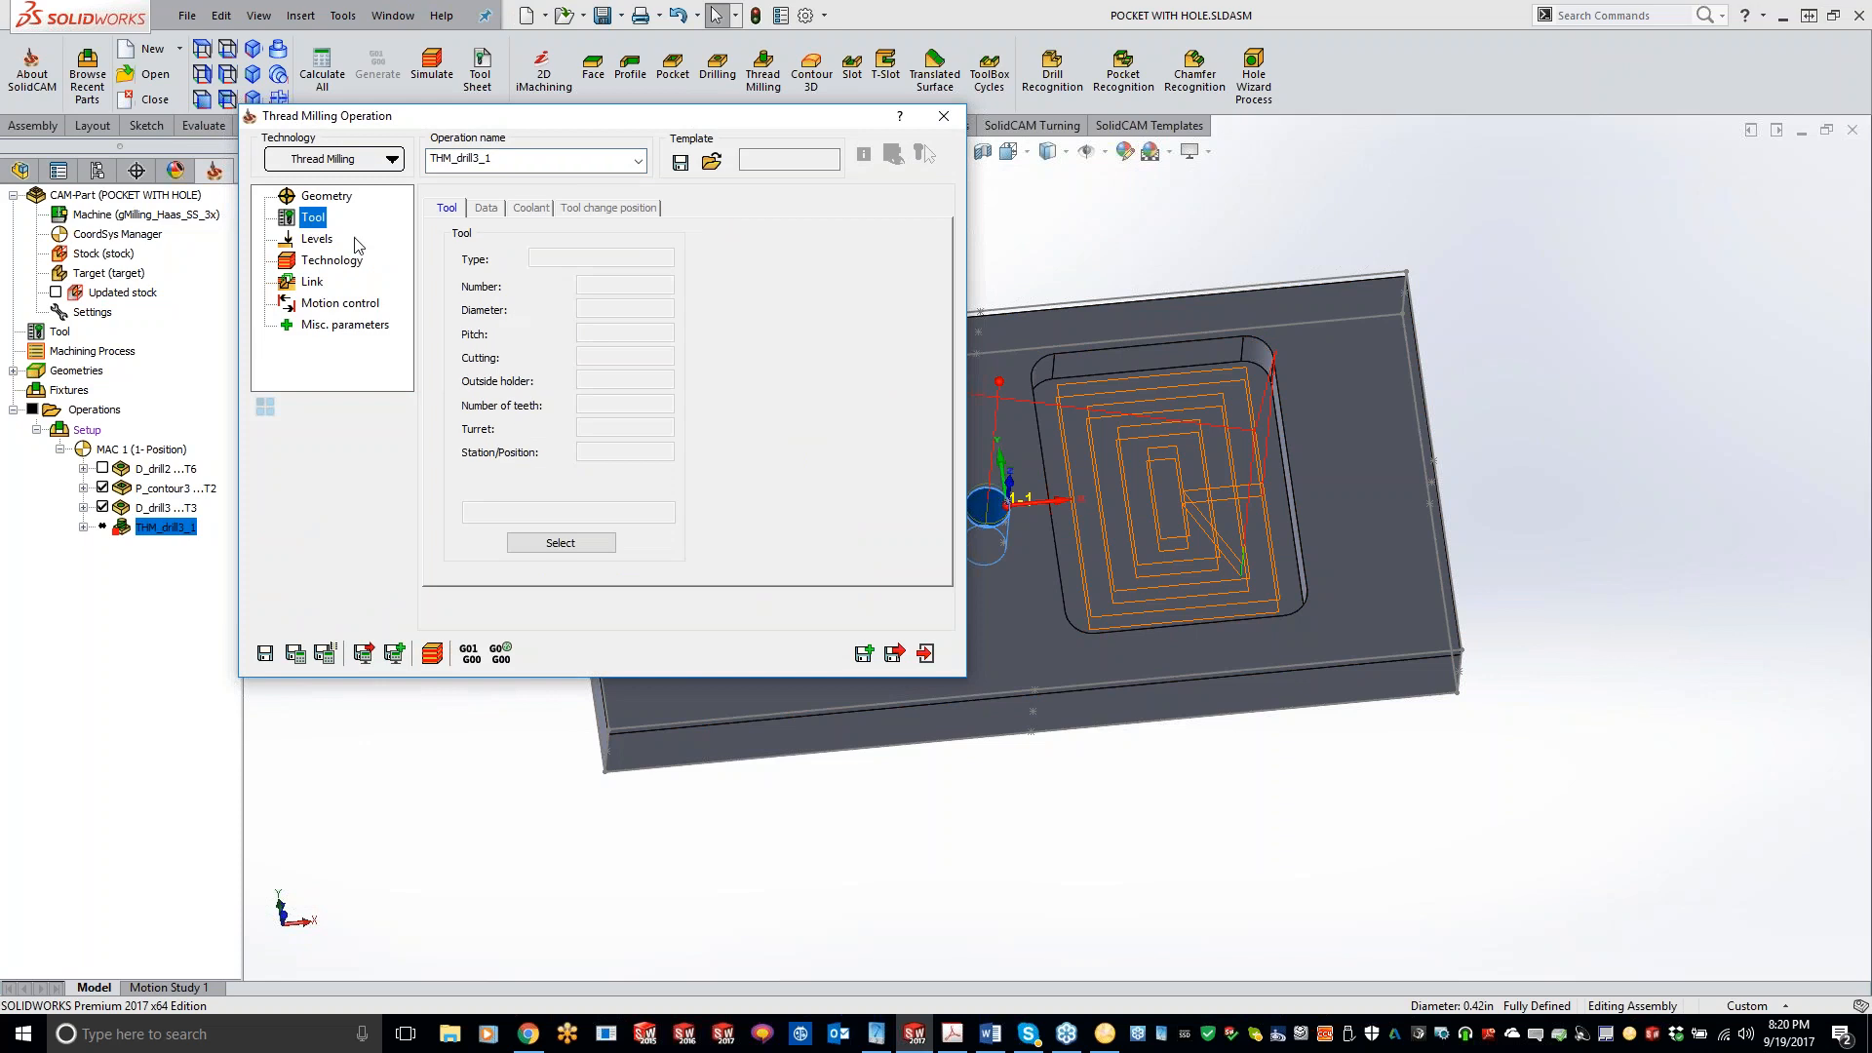
left_click(565, 544)
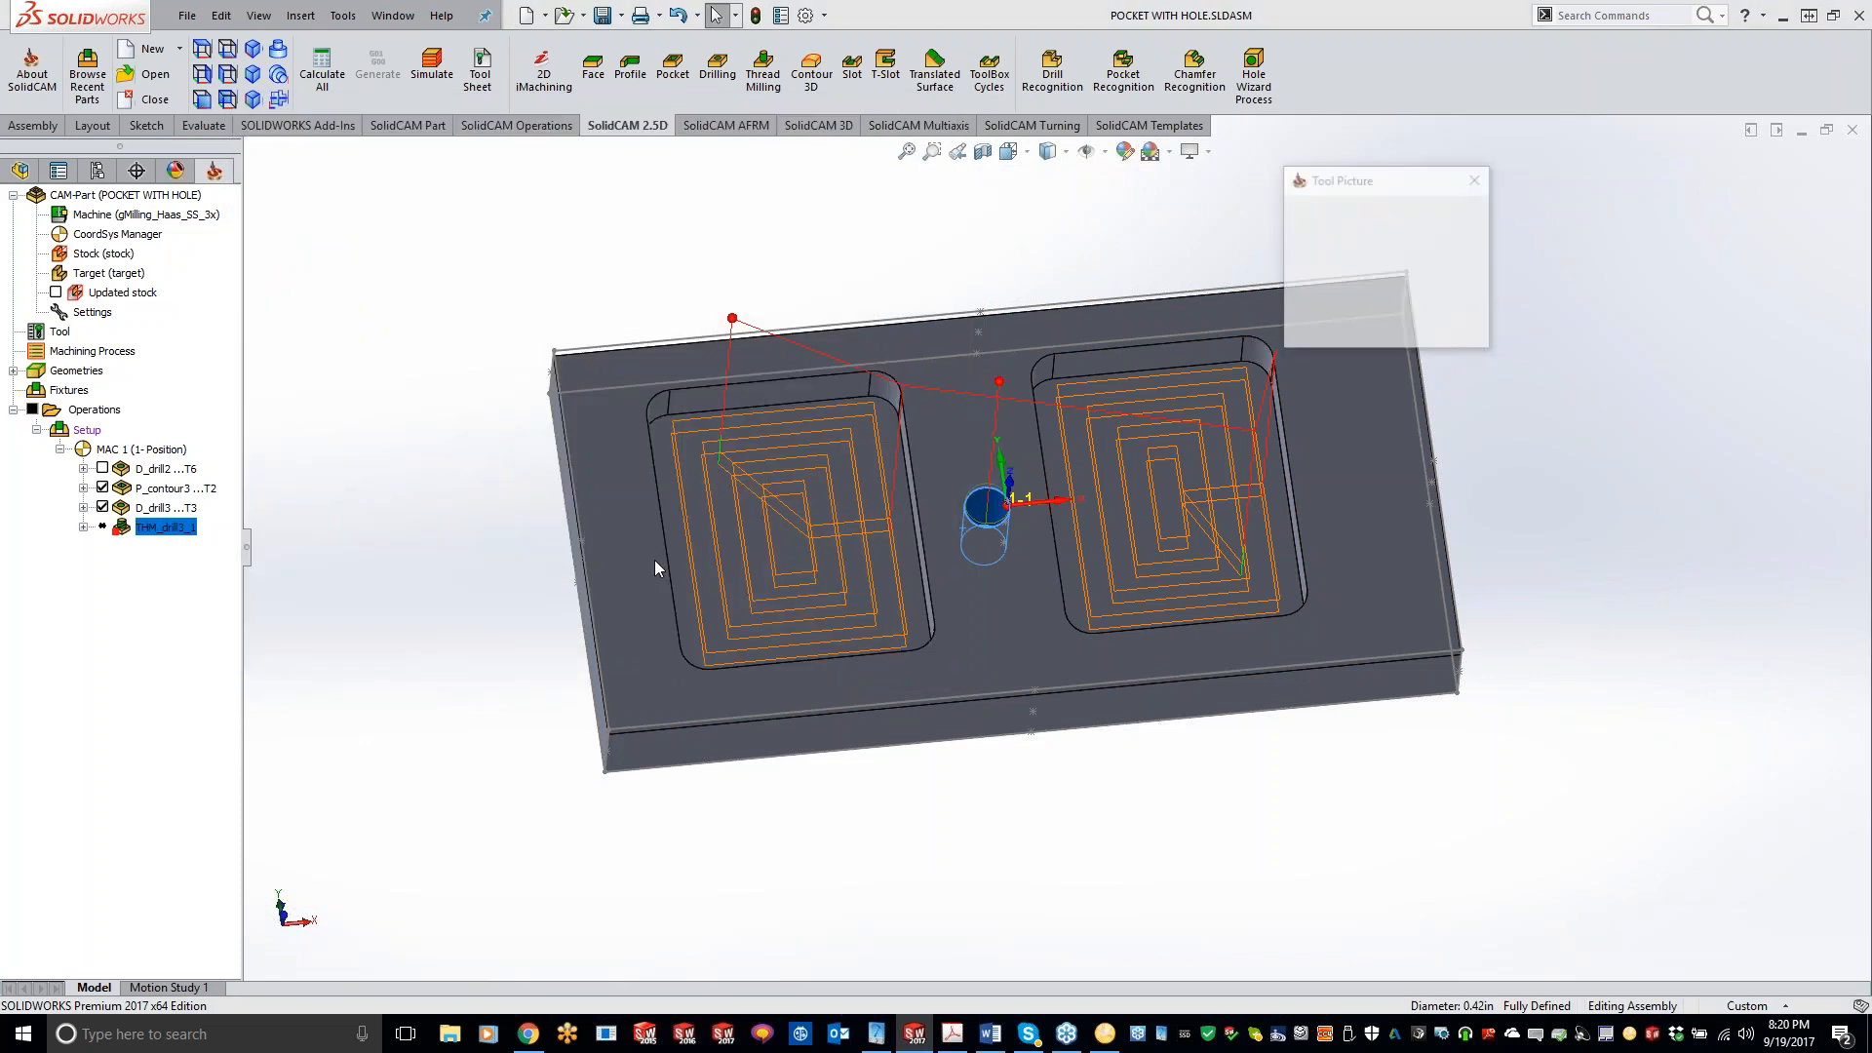
left_click(310, 353)
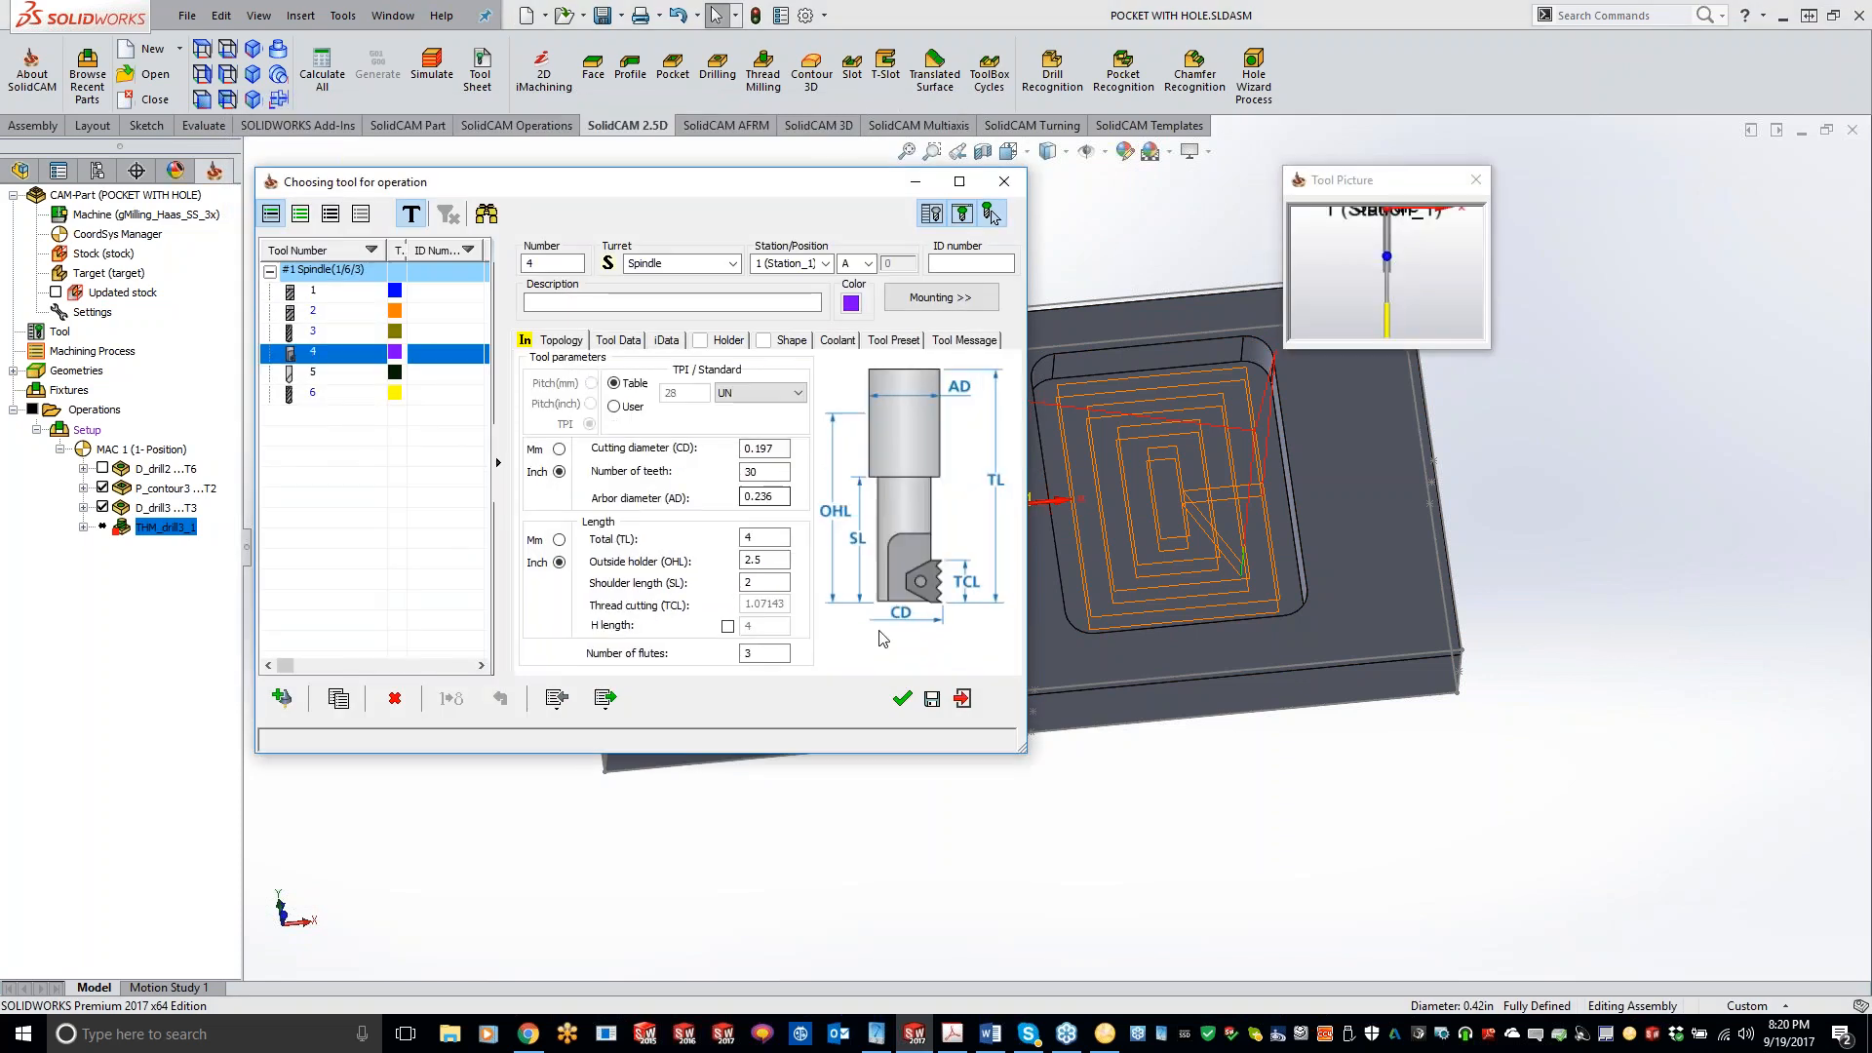
left_click(903, 699)
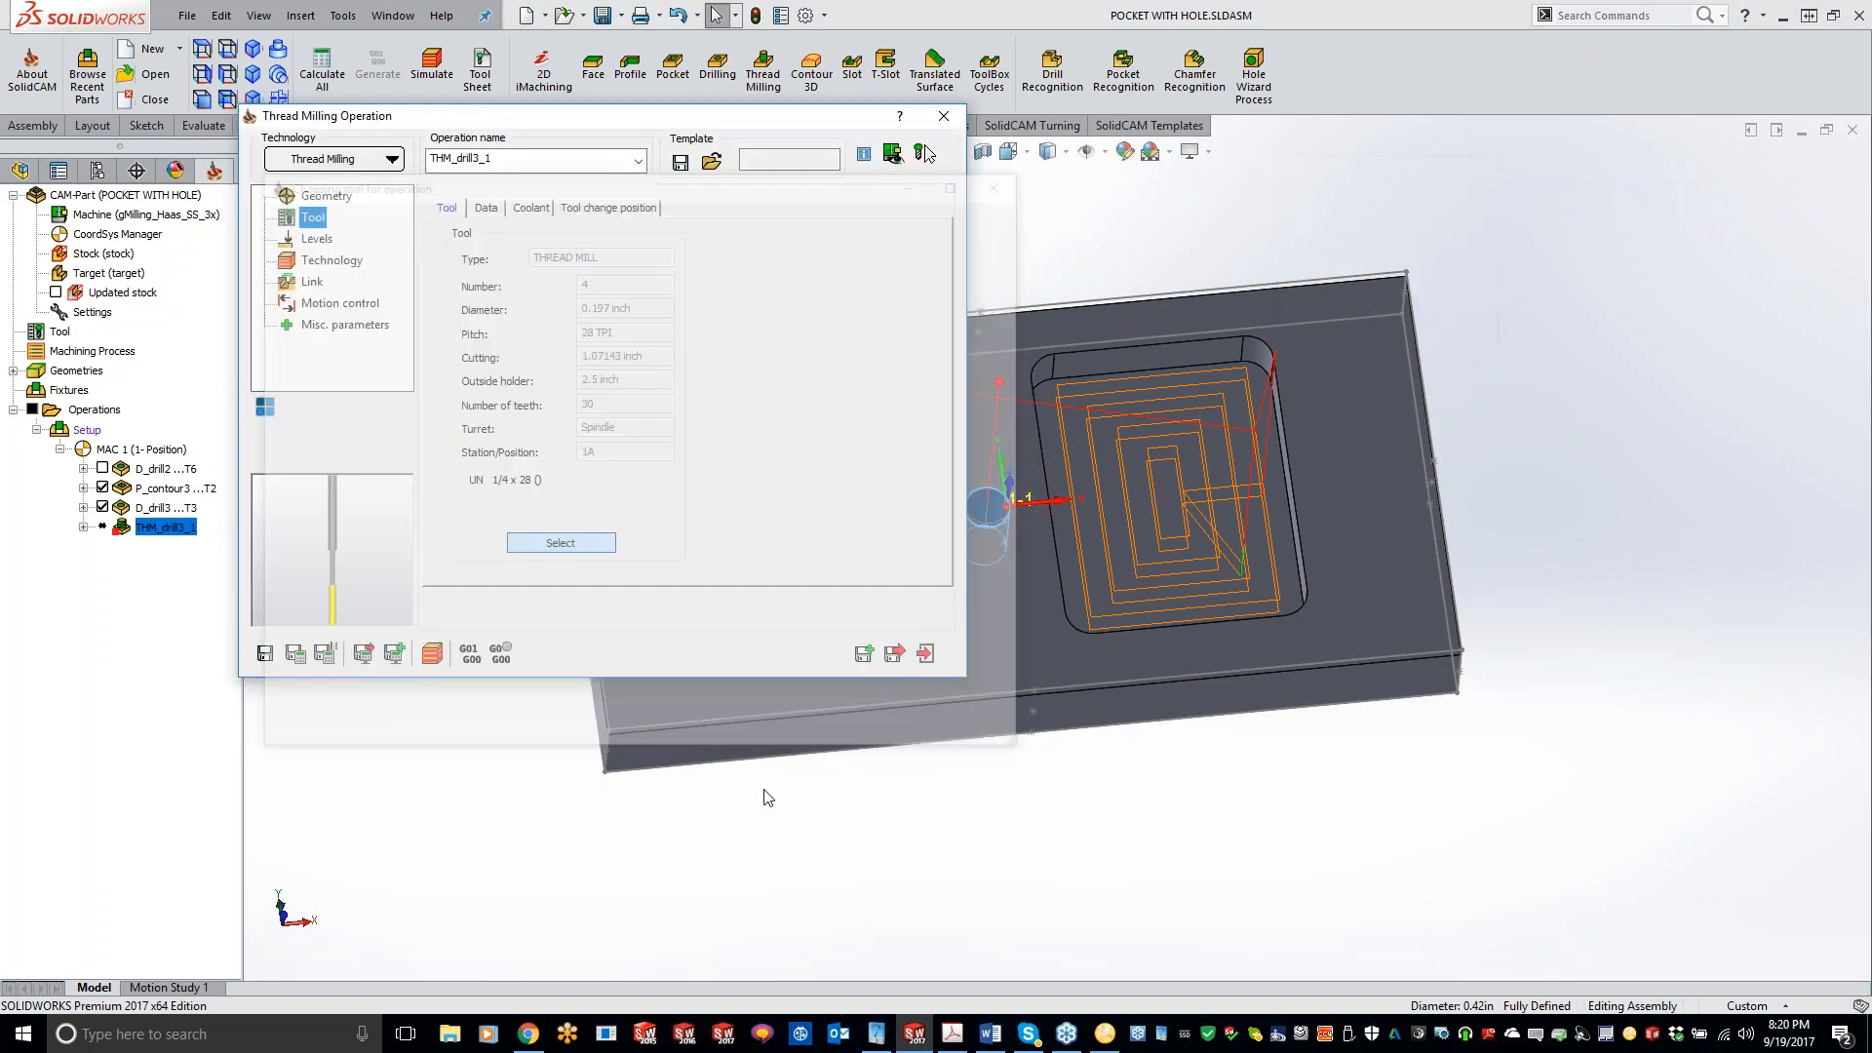
- Check the thread milling levels and thread data, and try to save and calculate the operation
left_click(317, 241)
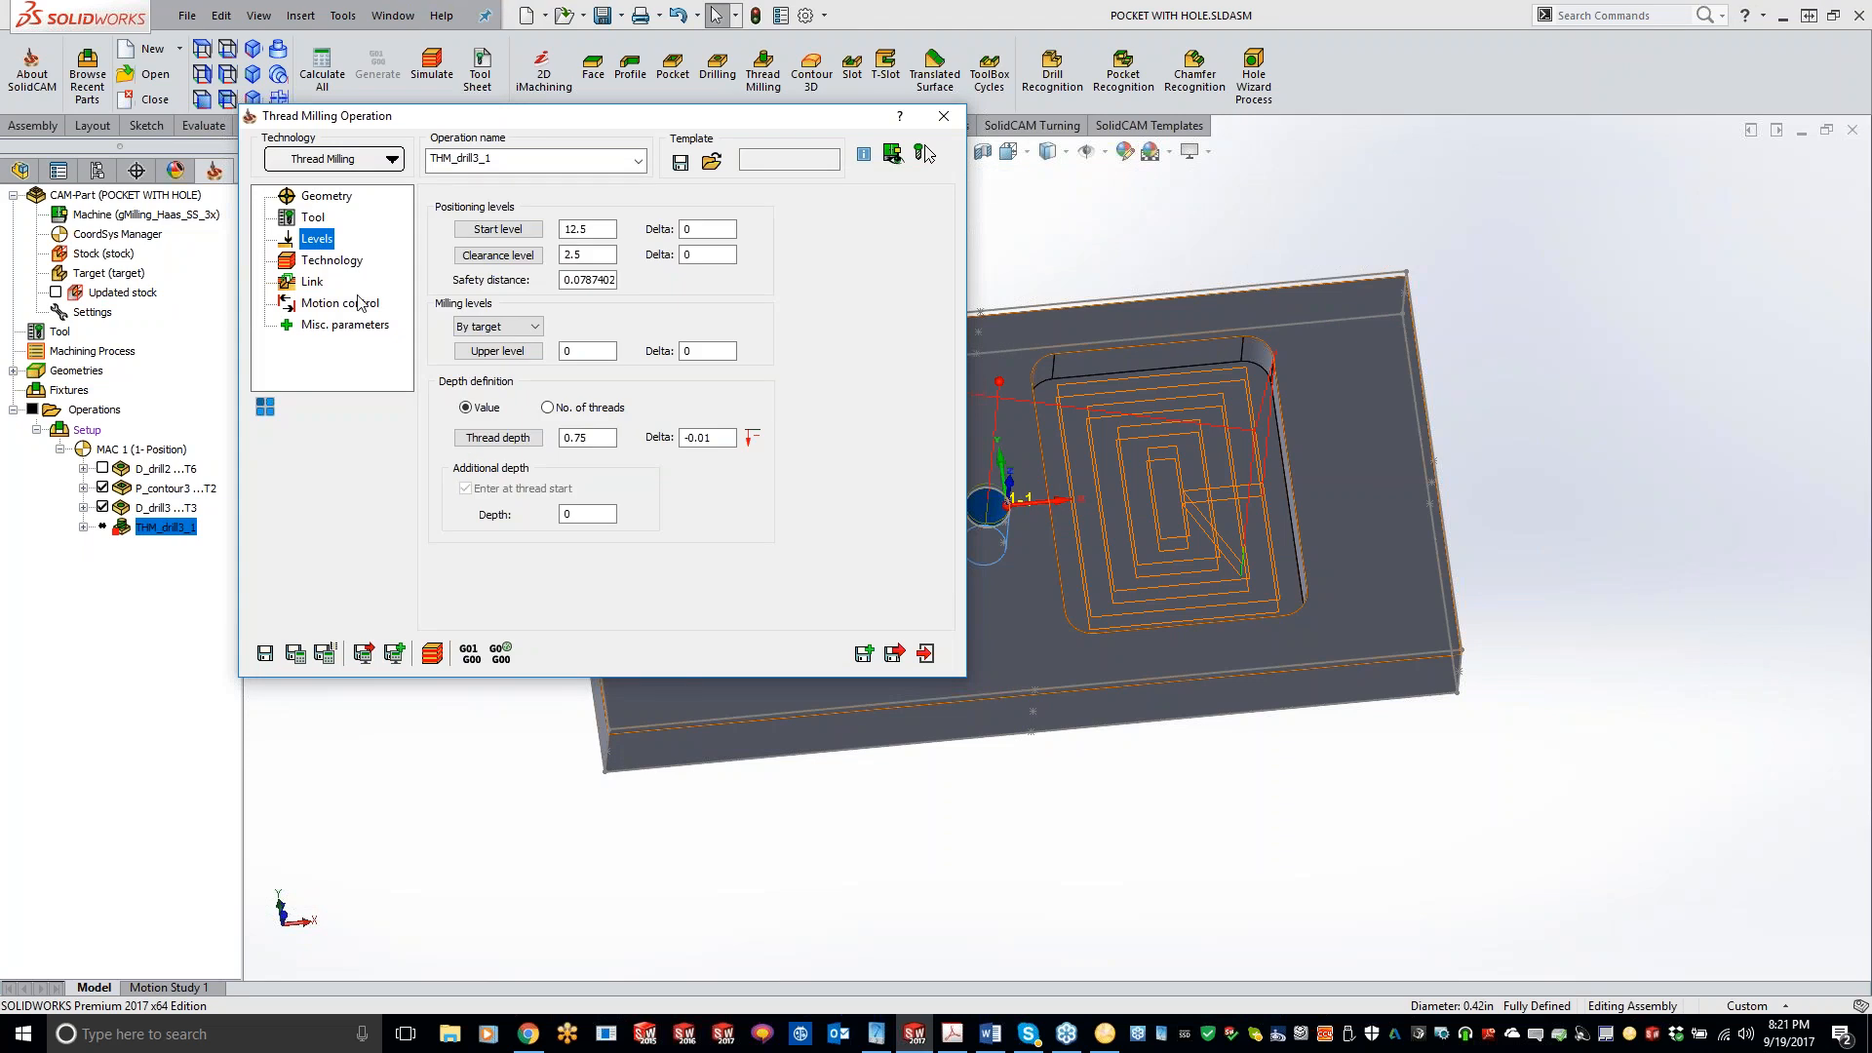
left_click(333, 273)
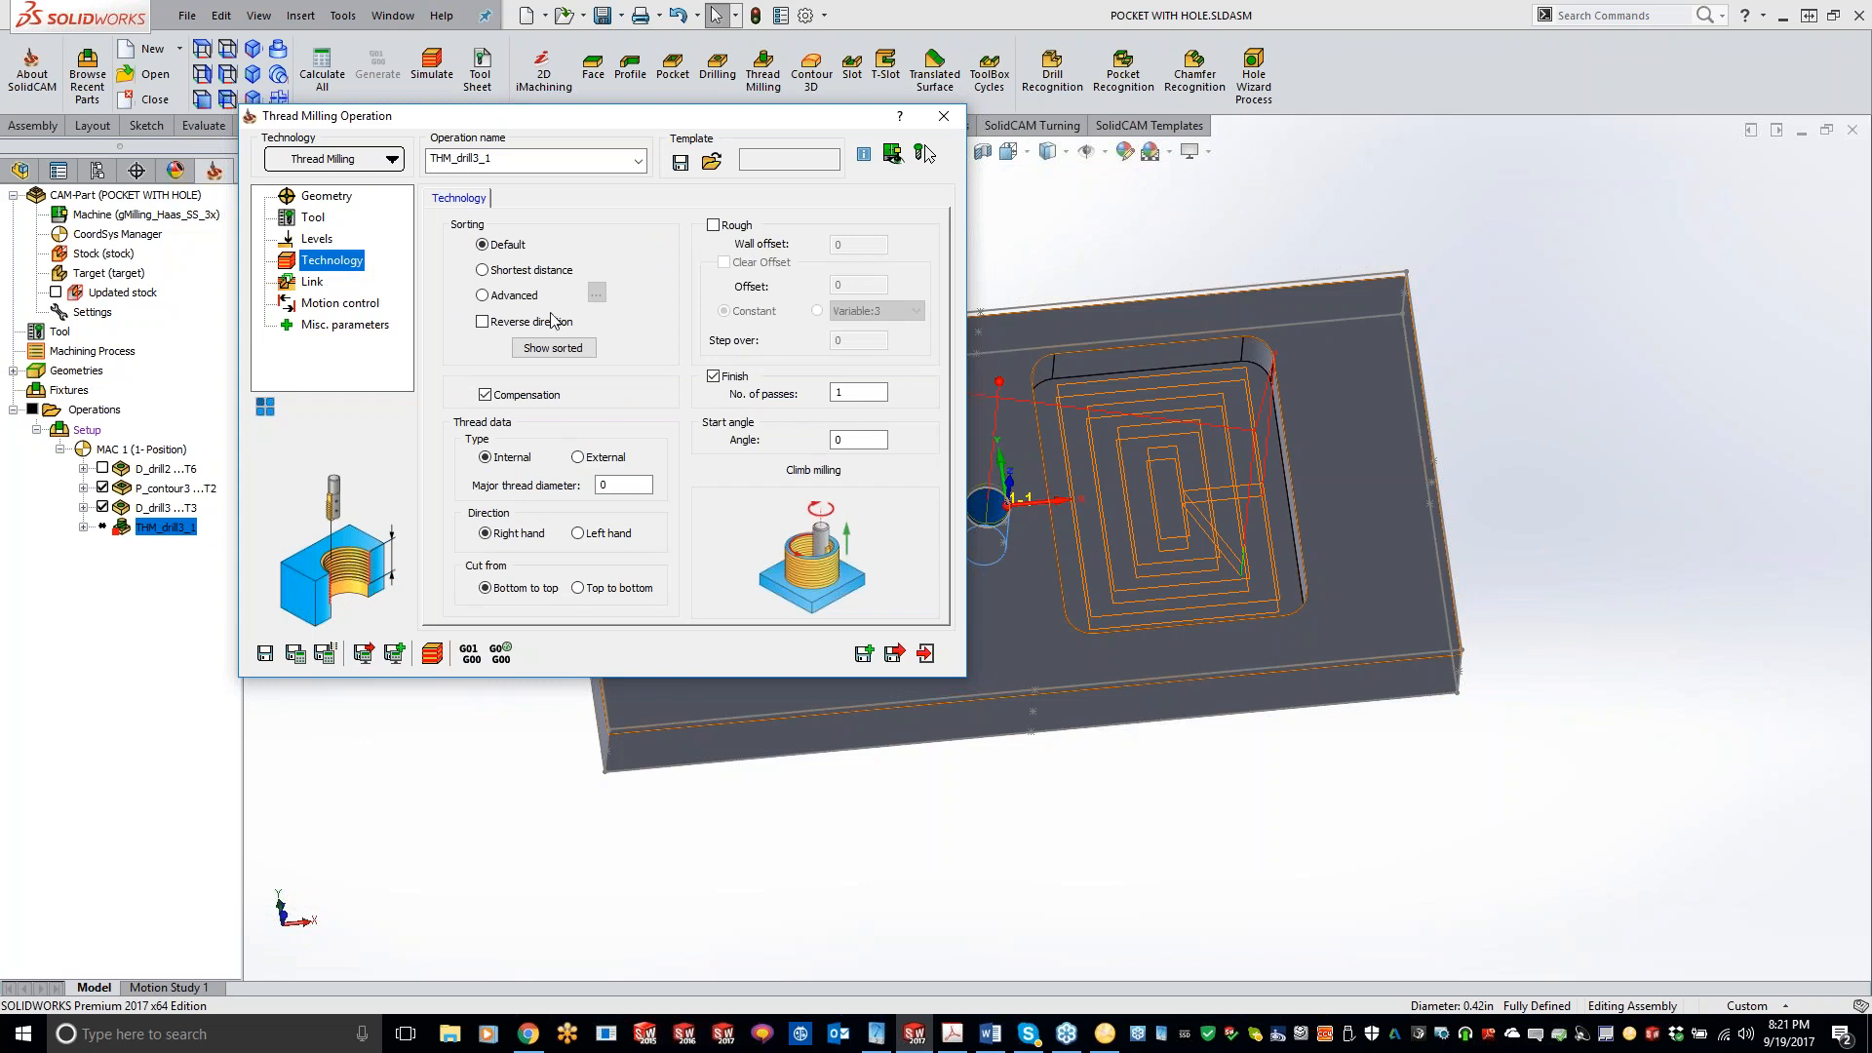
left_click(299, 660)
left_click(804, 472)
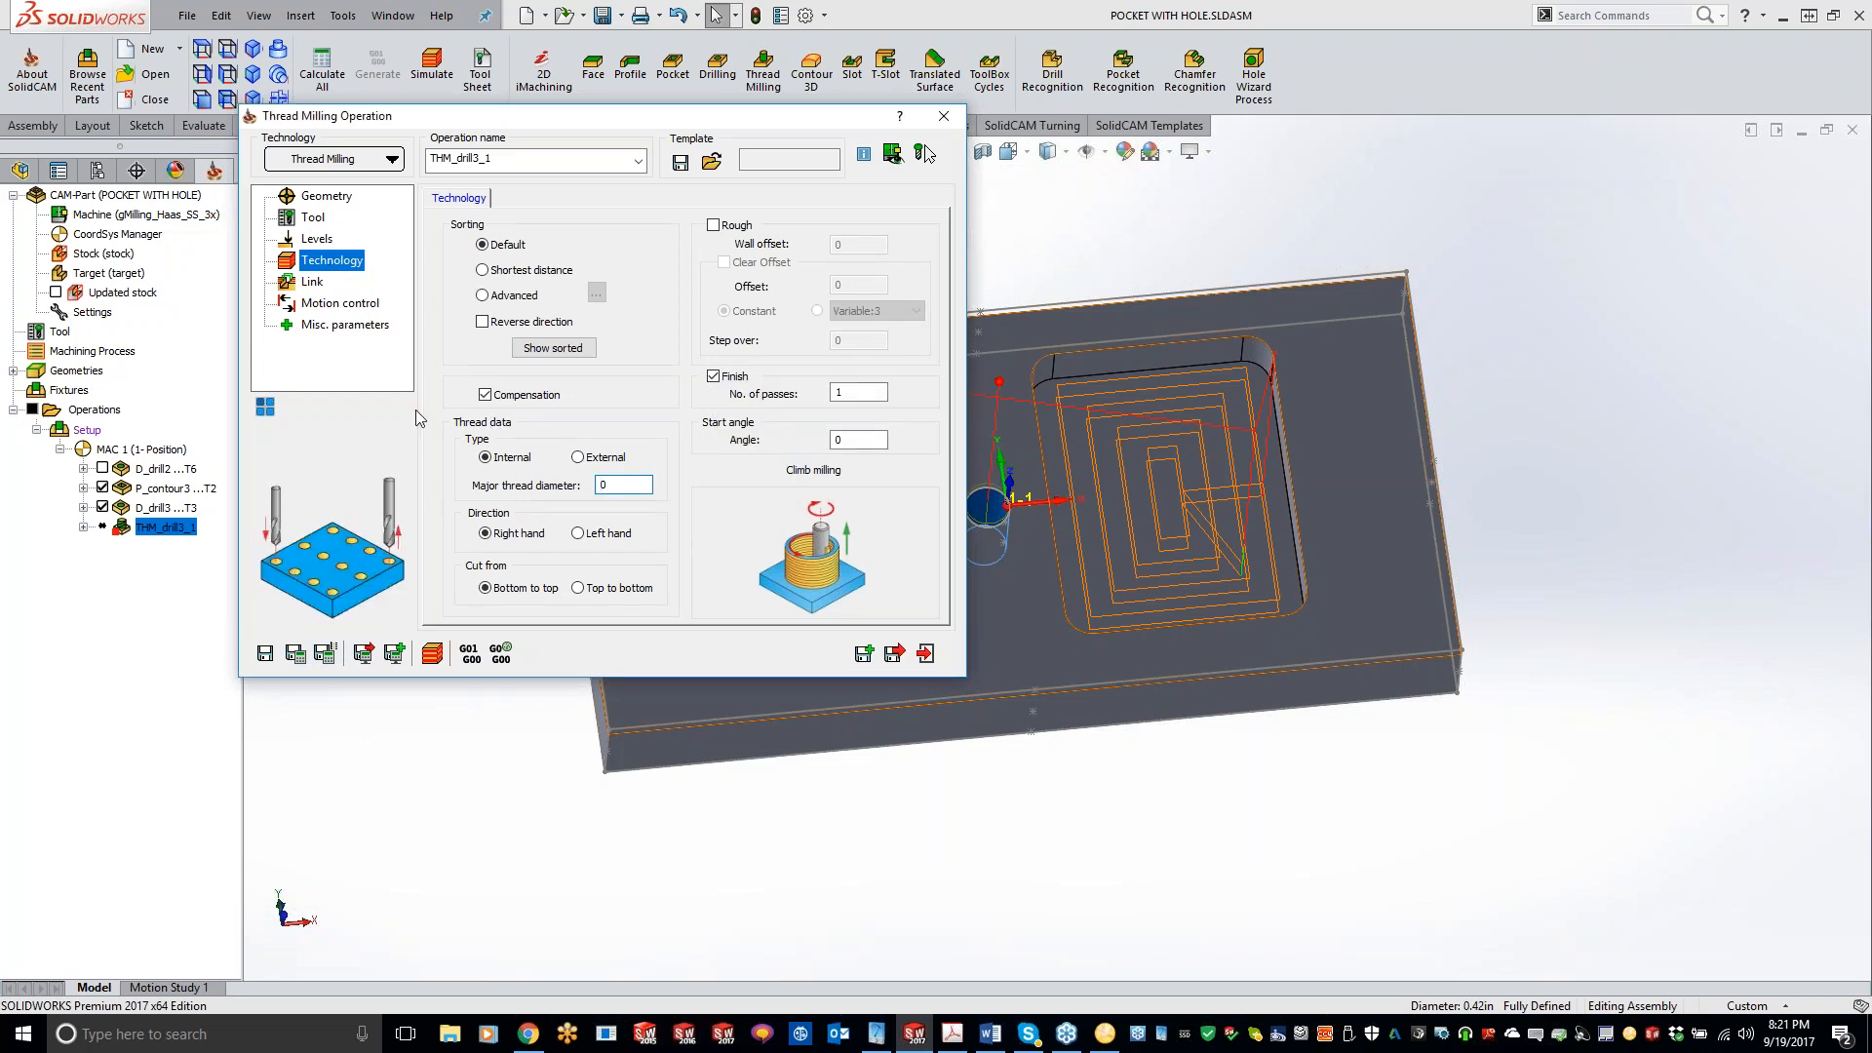
- Change the thread mill's UN thread standard to 1/2 x 13 in the tool parameters of tool 4
left_click(312, 217)
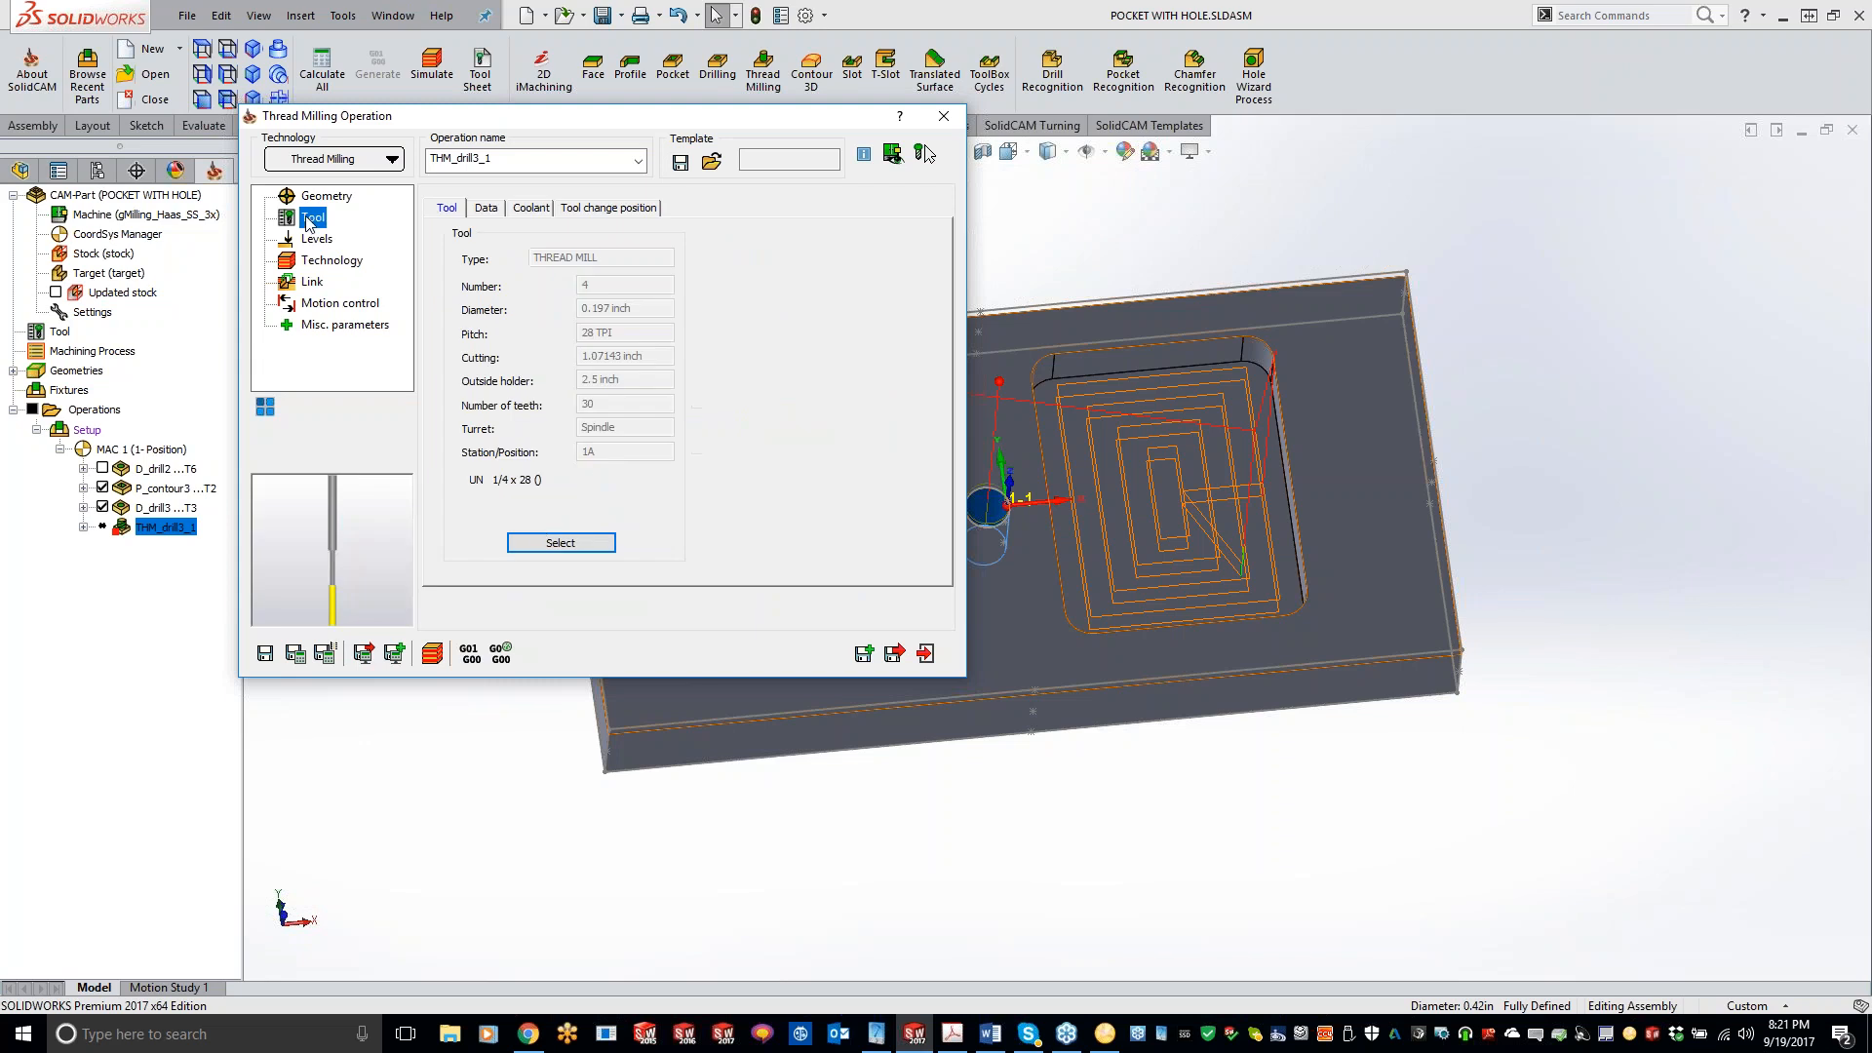
left_click(541, 541)
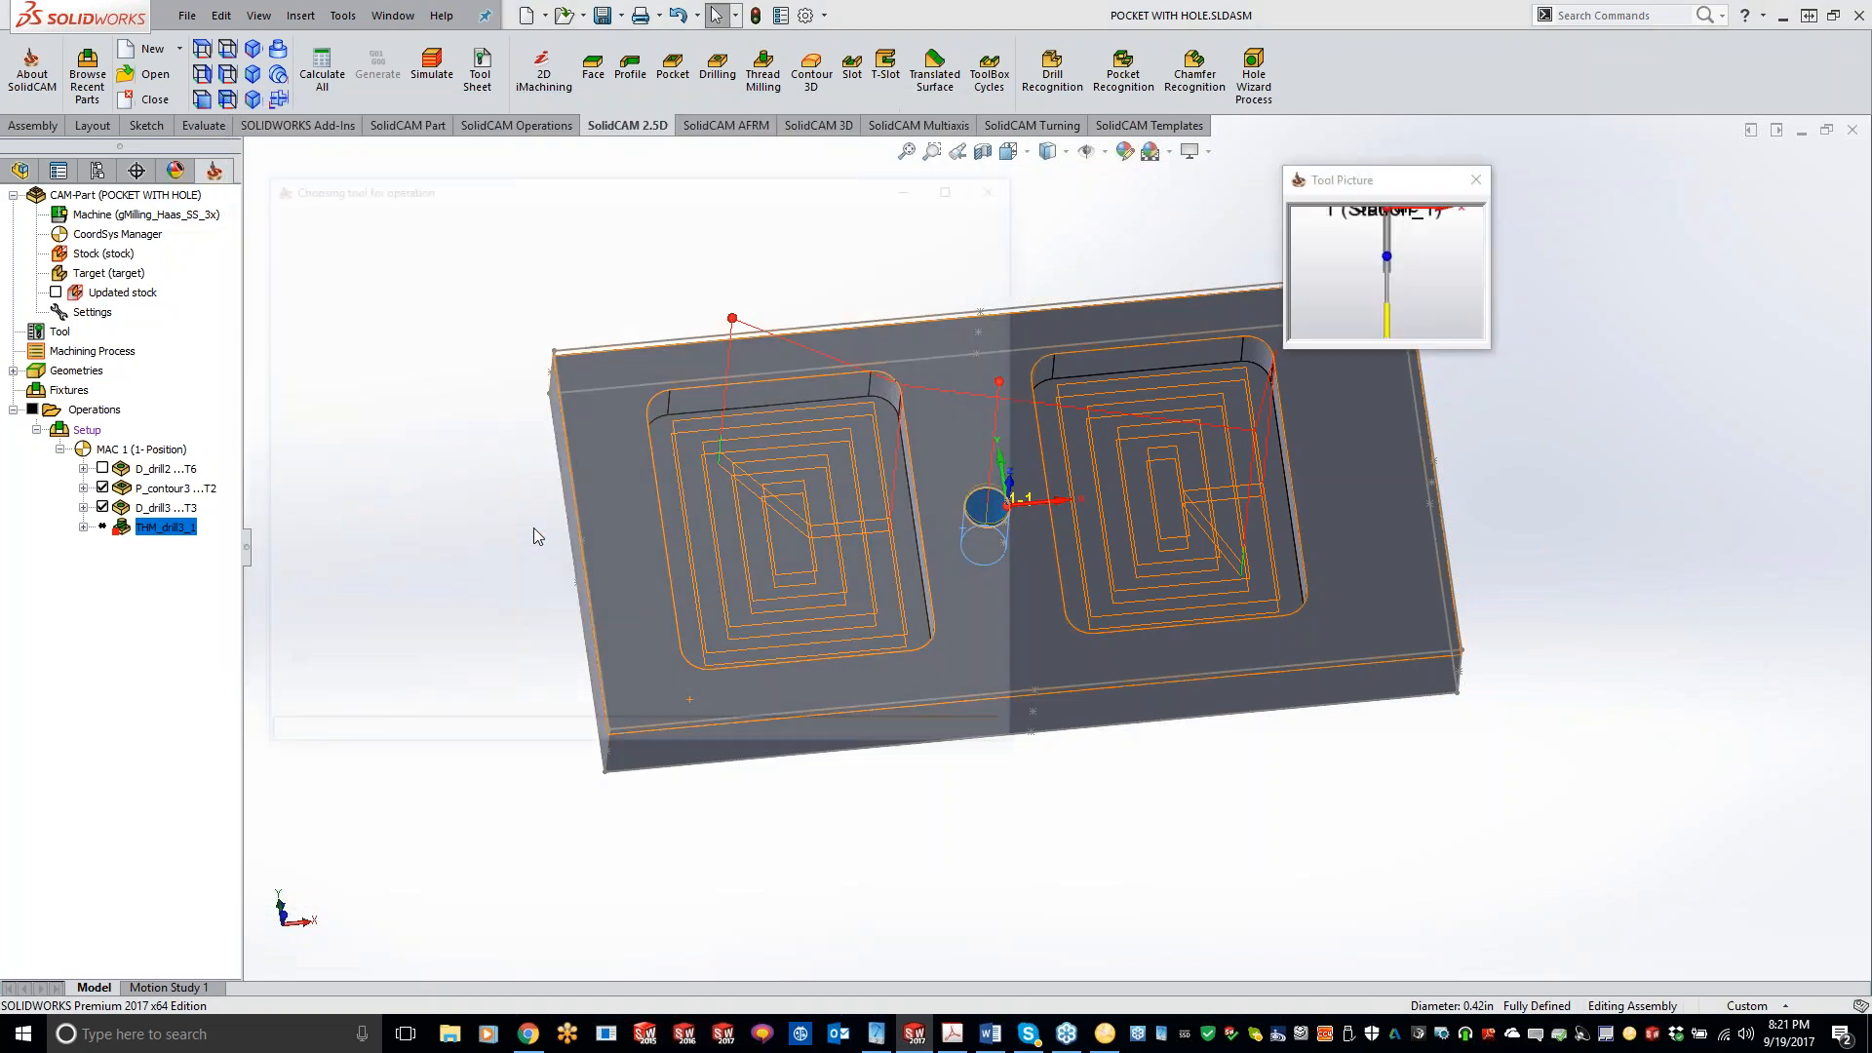
left_click(764, 393)
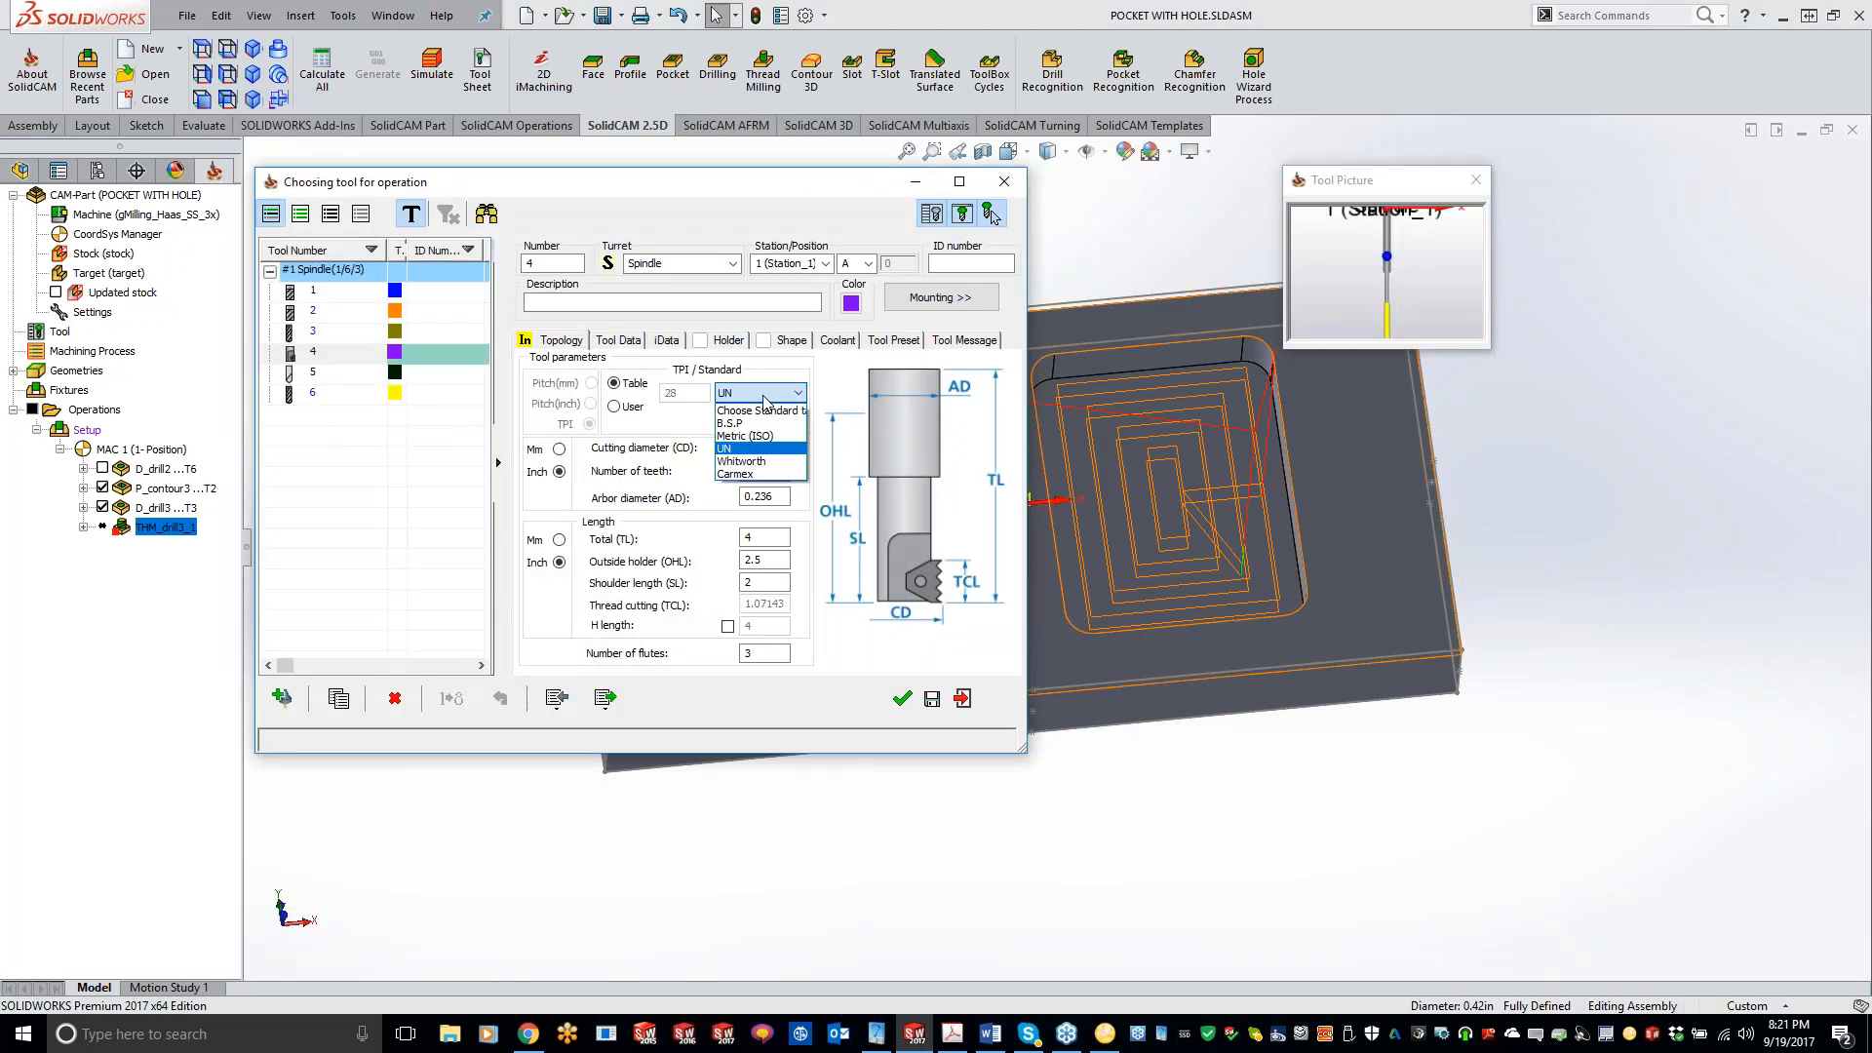
left_click(741, 449)
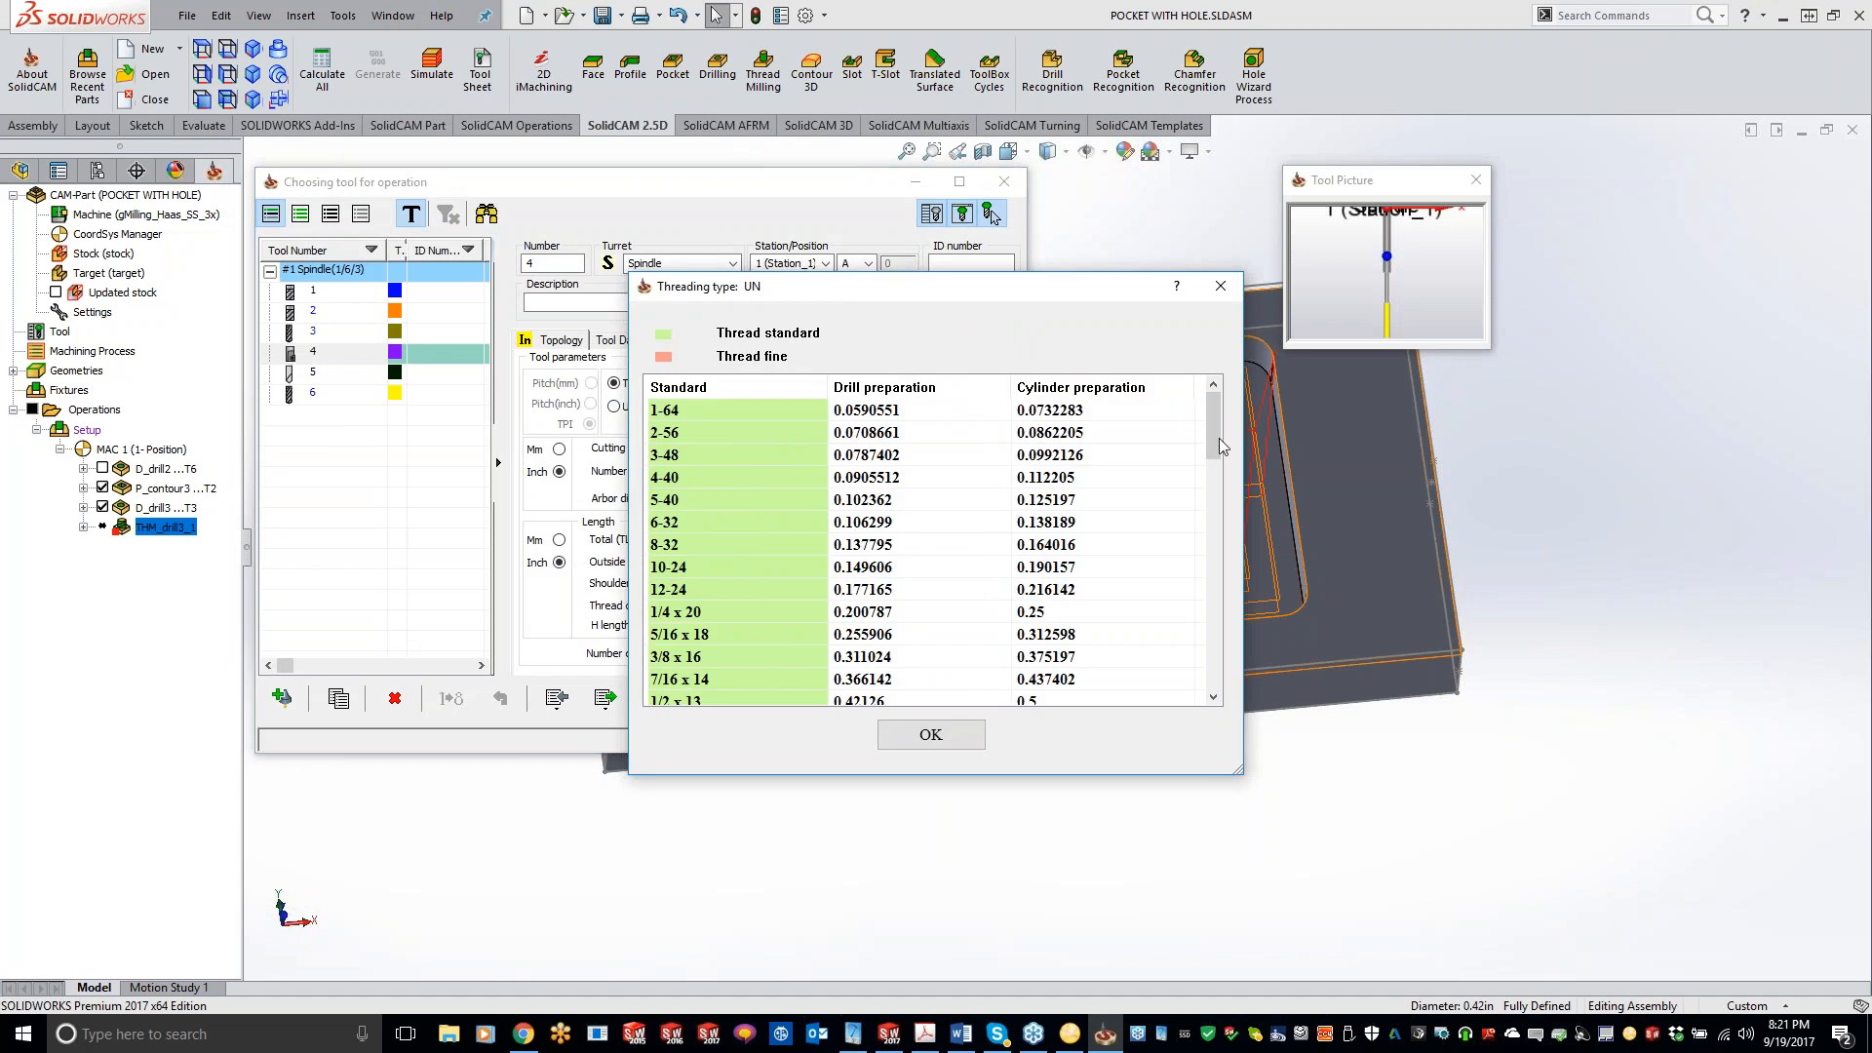
left_click_drag(1214, 442, 1200, 501)
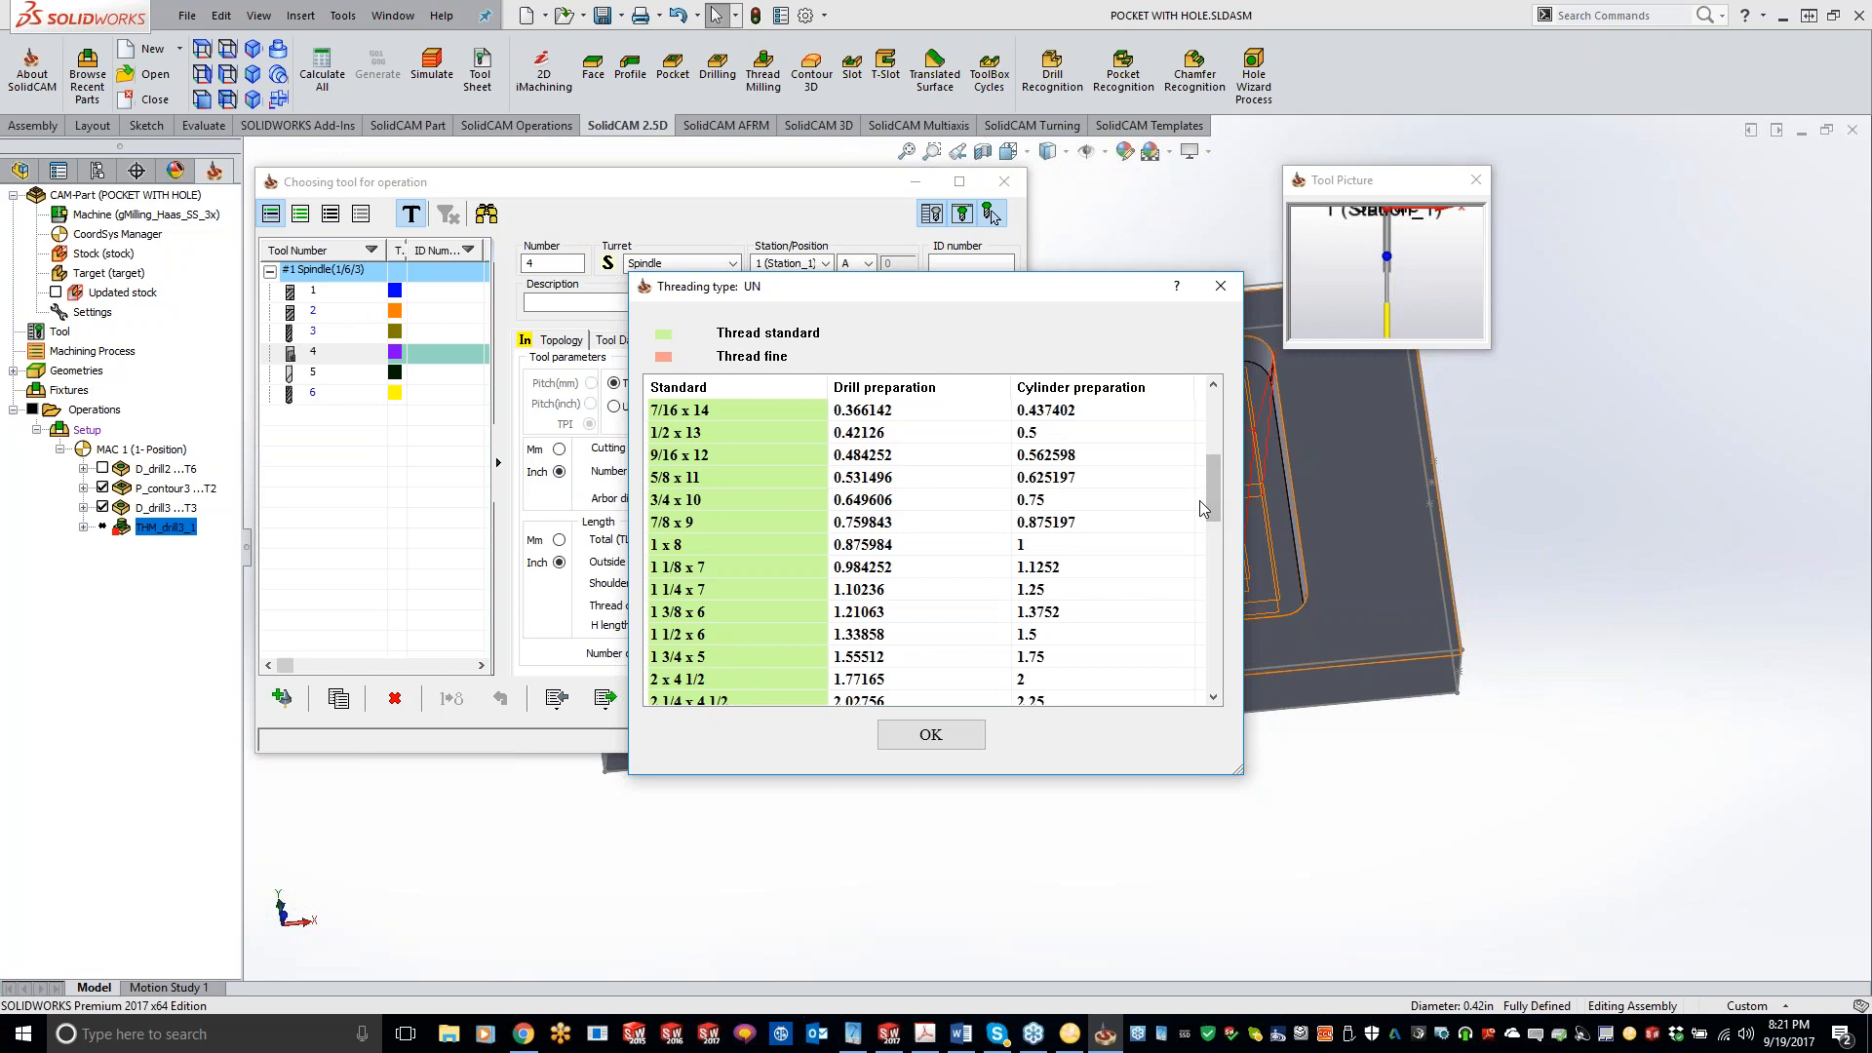
left_click(733, 429)
left_click(930, 734)
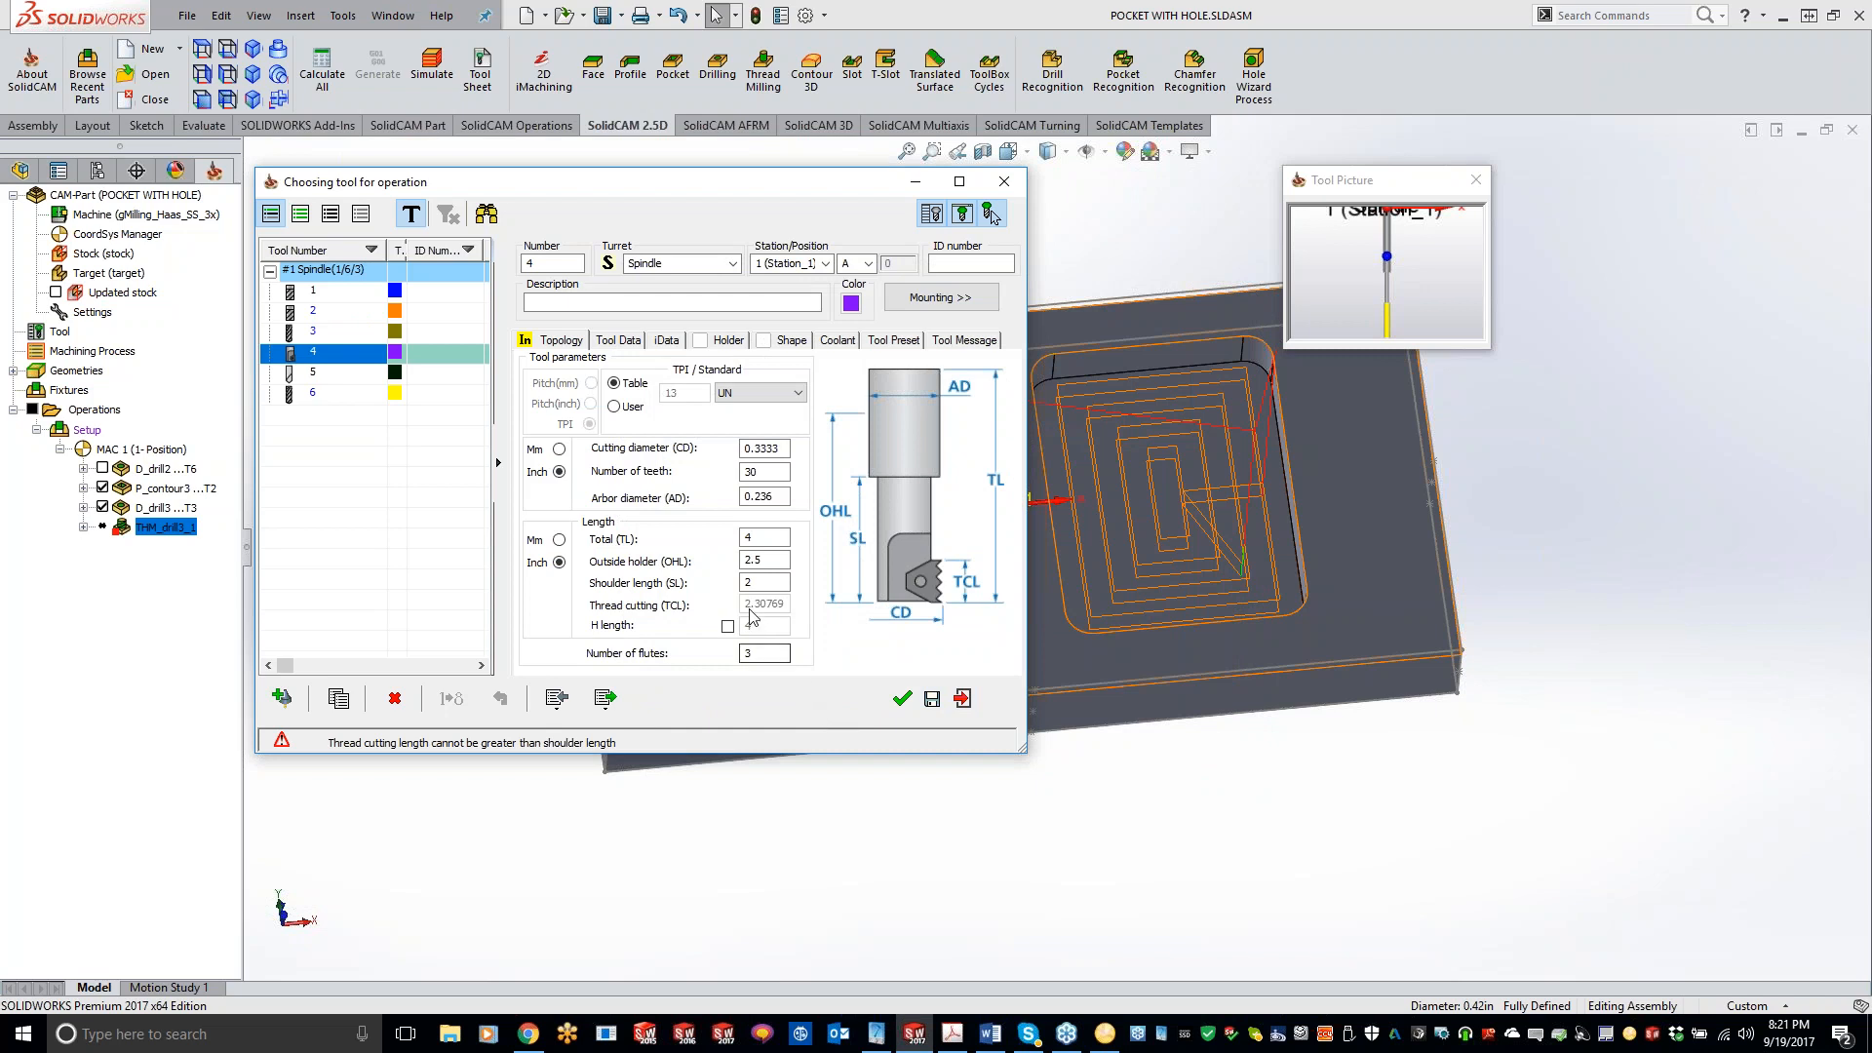
- Set the thread mill's shoulder length to 2.5 inches, accept the tool, and save and calculate the thread milling operation
left_click(760, 580)
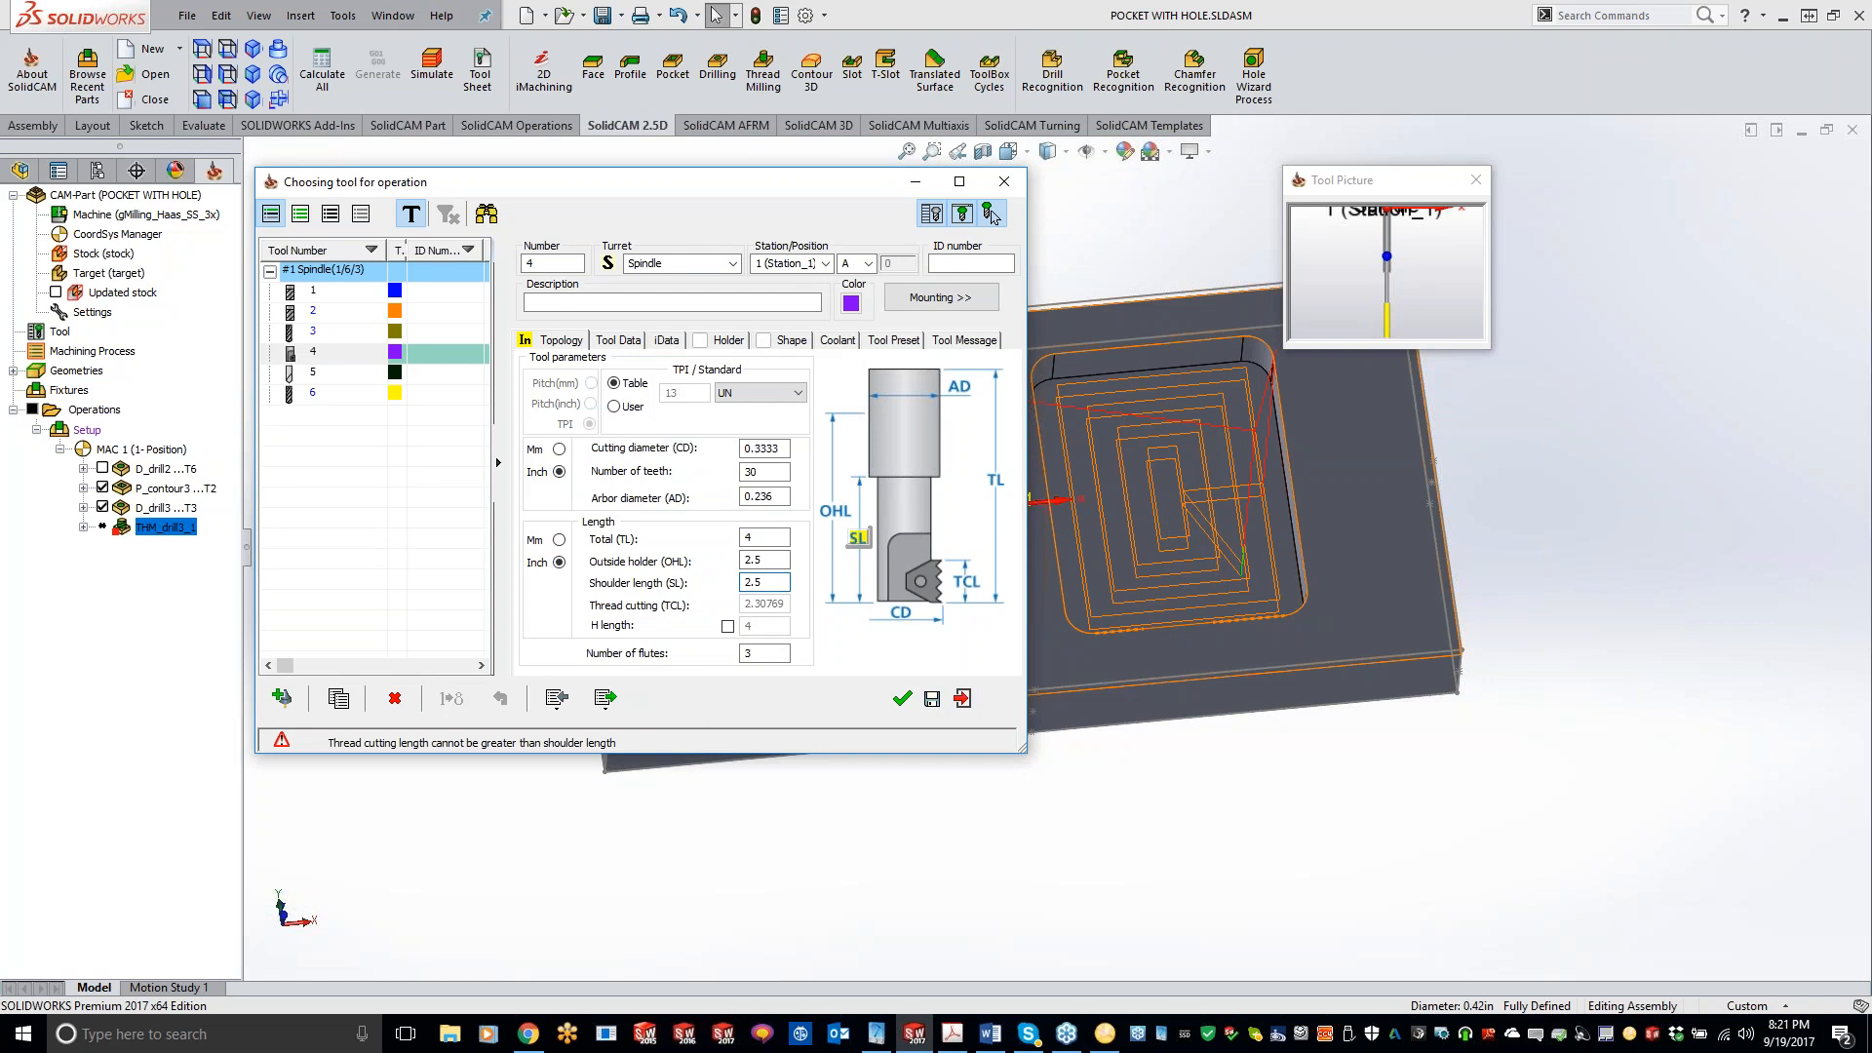
left_click(902, 698)
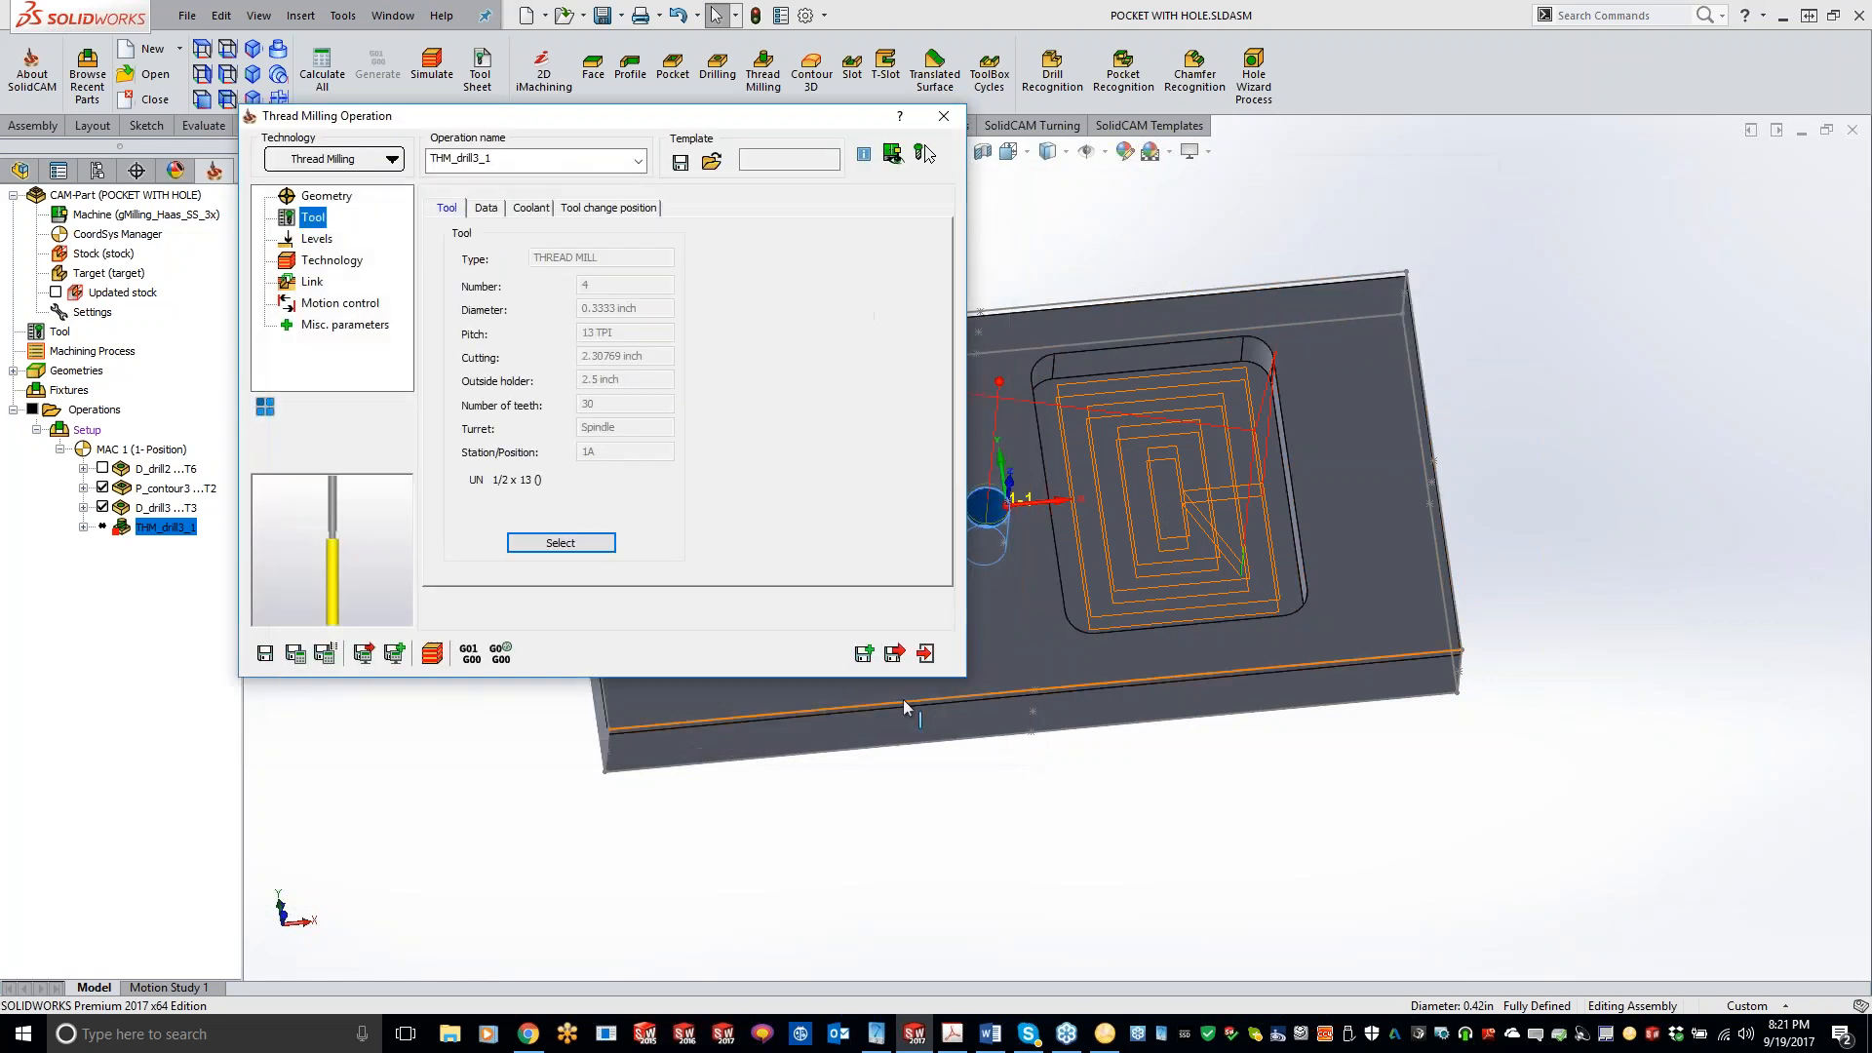
left_click(296, 654)
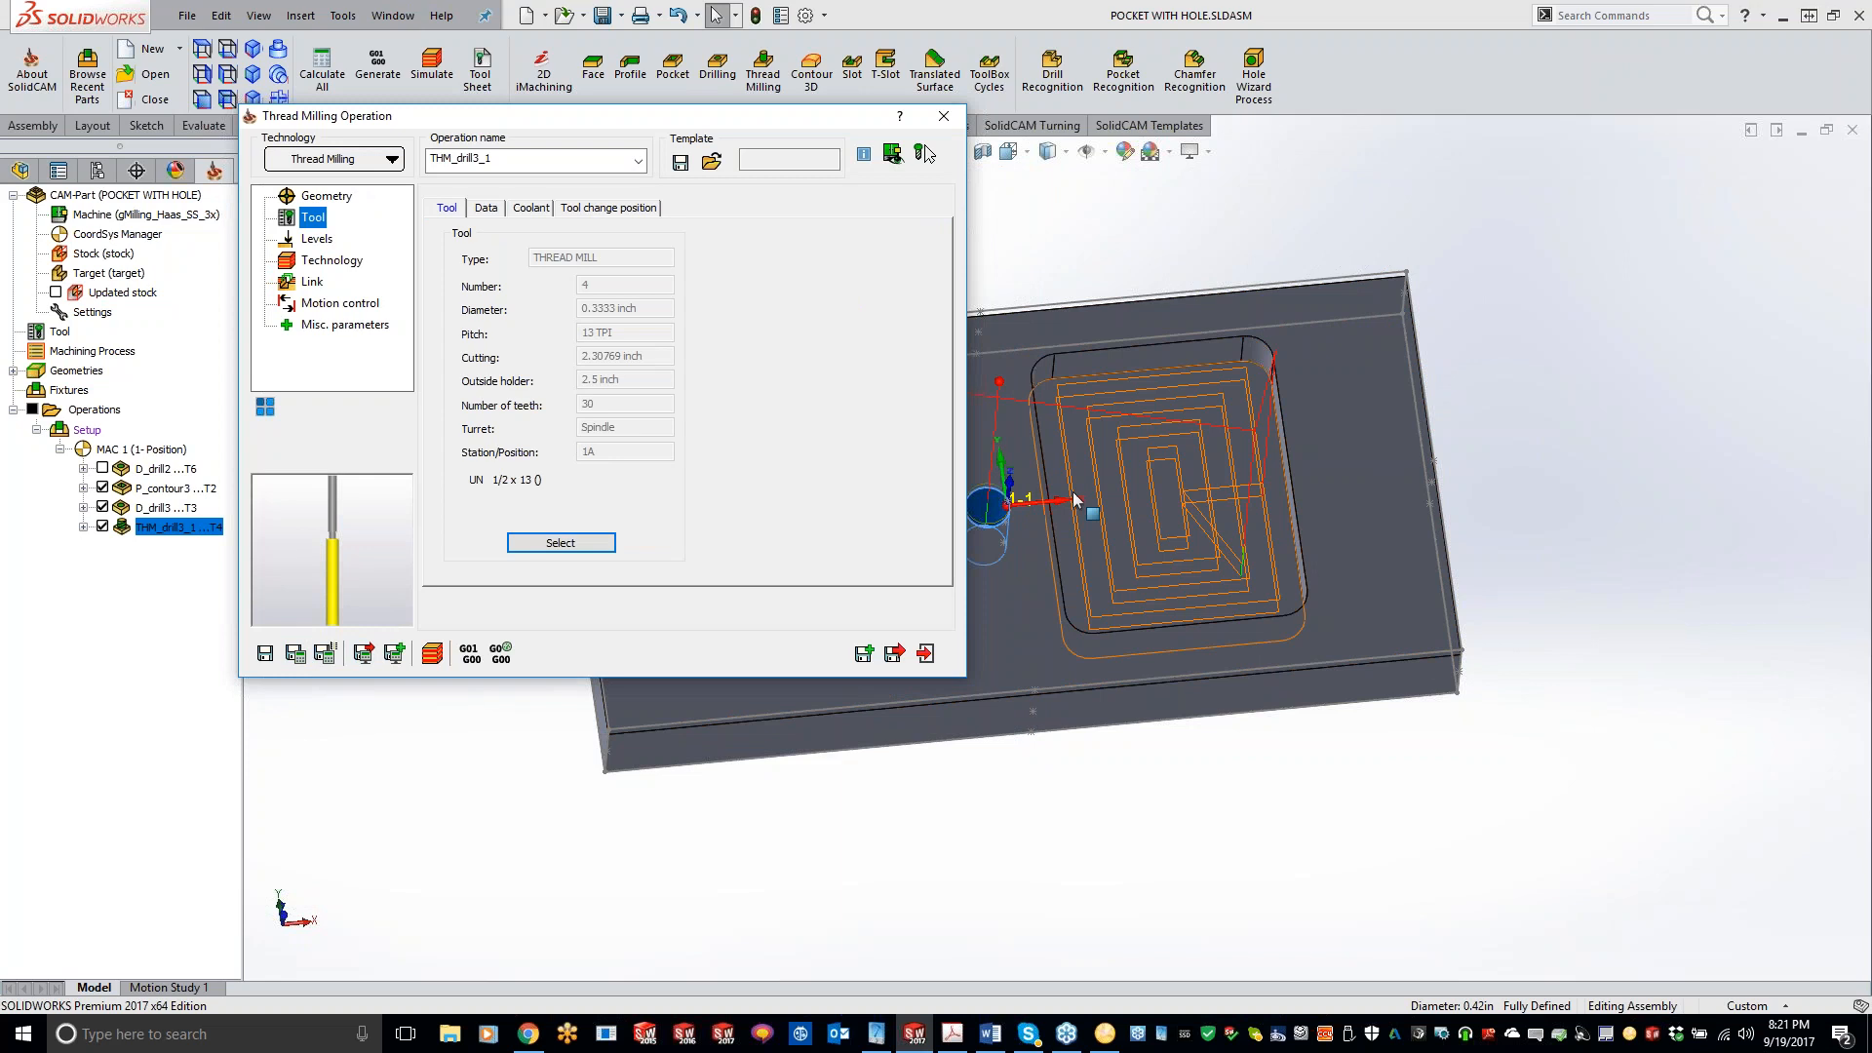
- Review the thread milling operation's major thread diameter and the thread mill's standard options, leaving the tool selection without changes
left_click(322, 262)
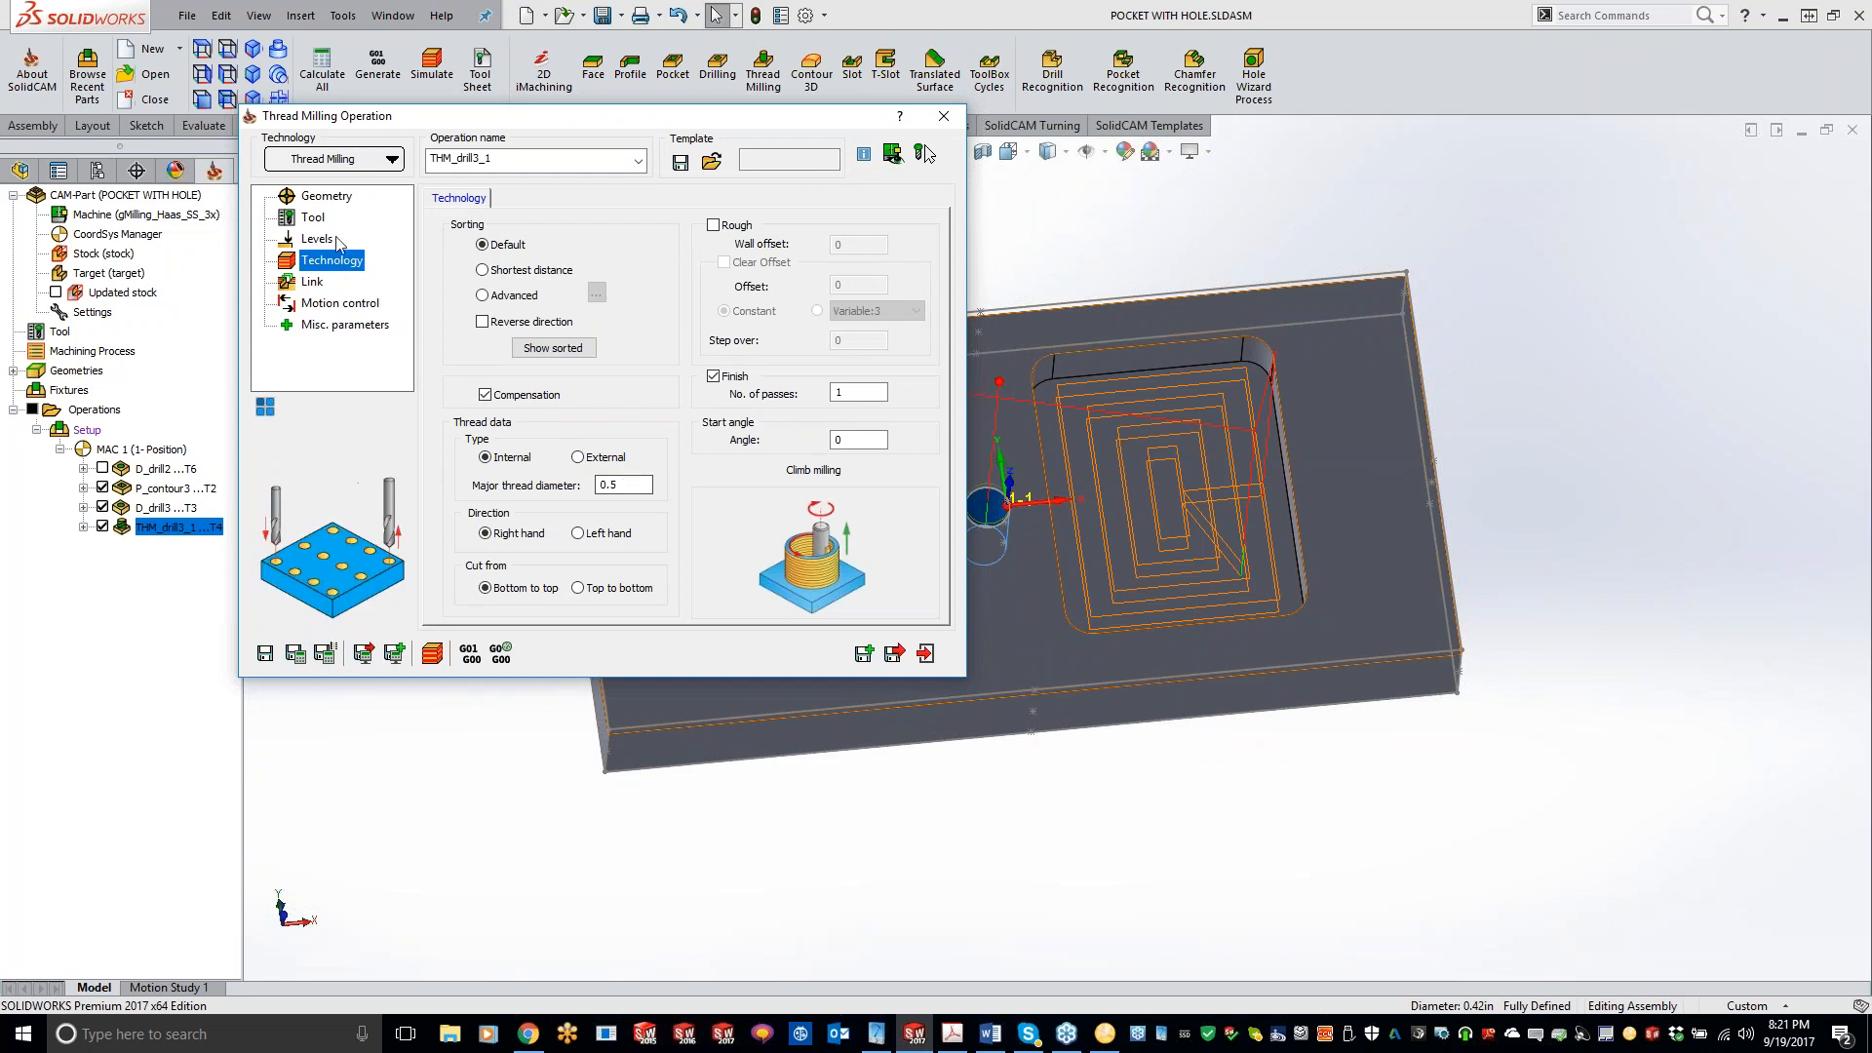
left_click(312, 216)
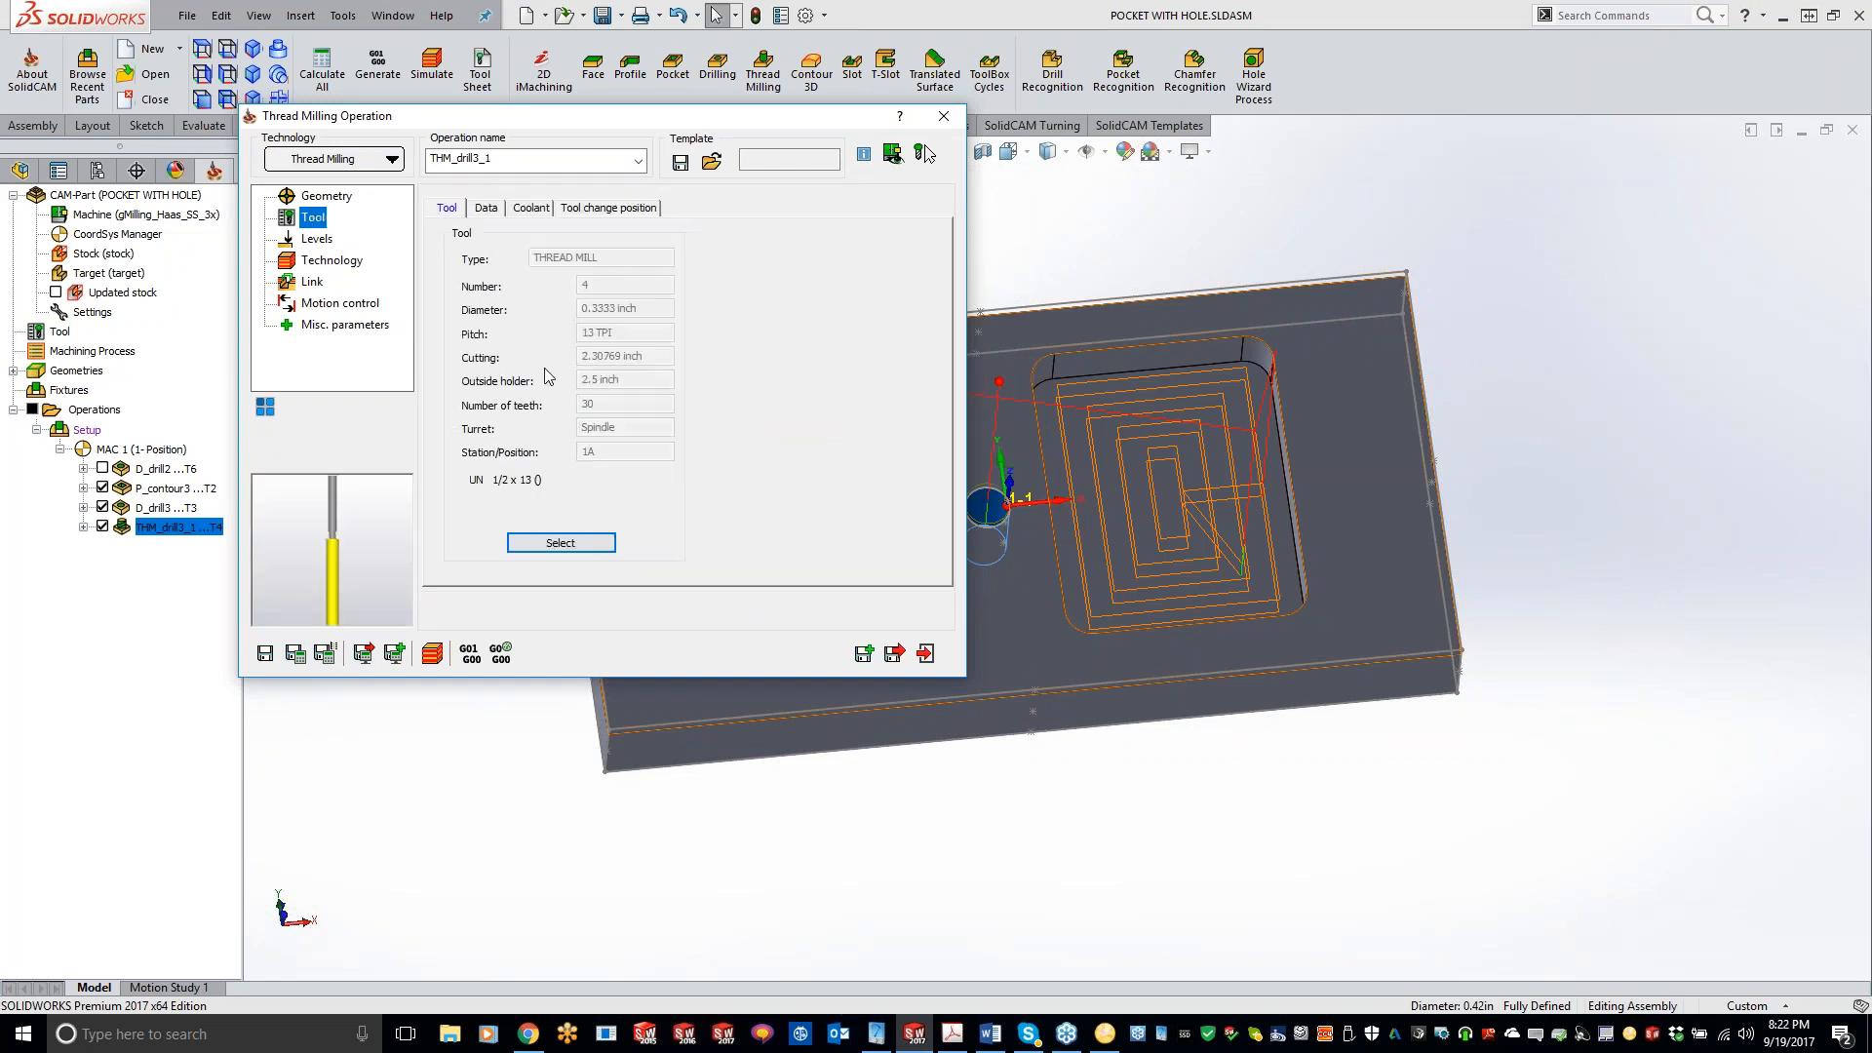
left_click(556, 541)
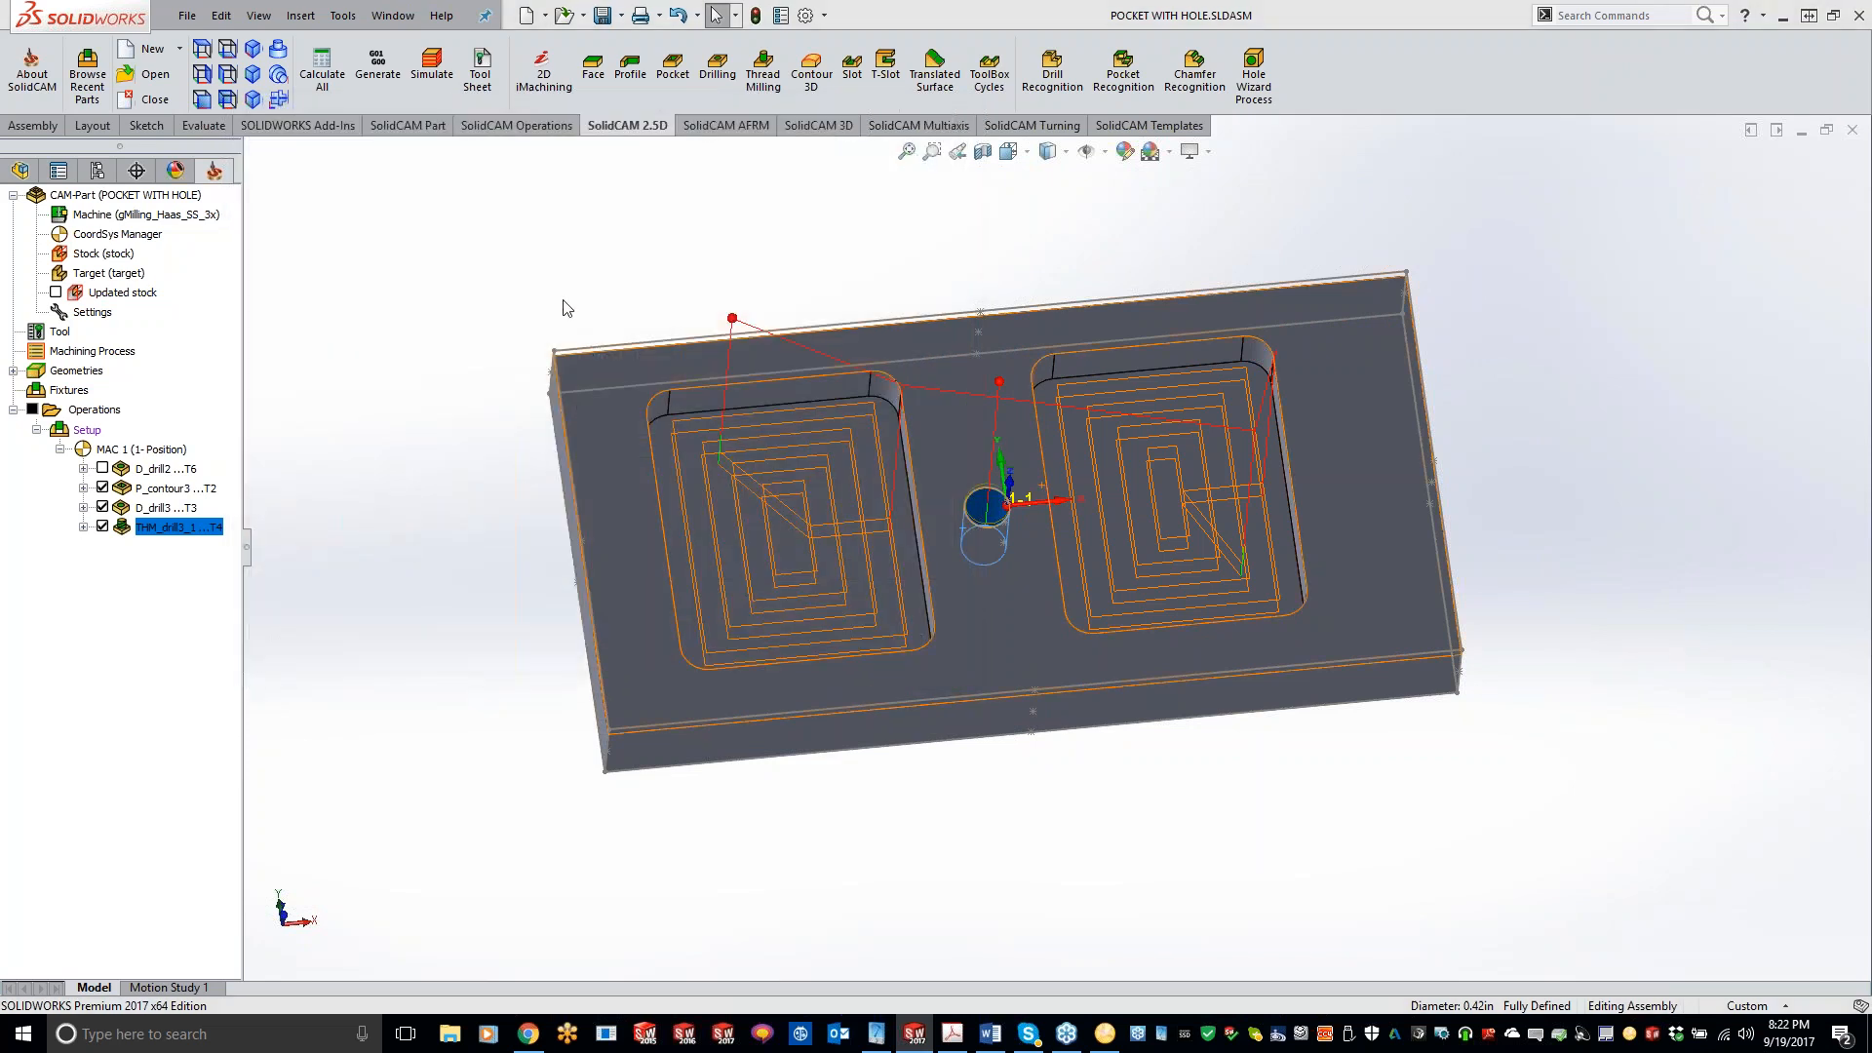
left_click(745, 394)
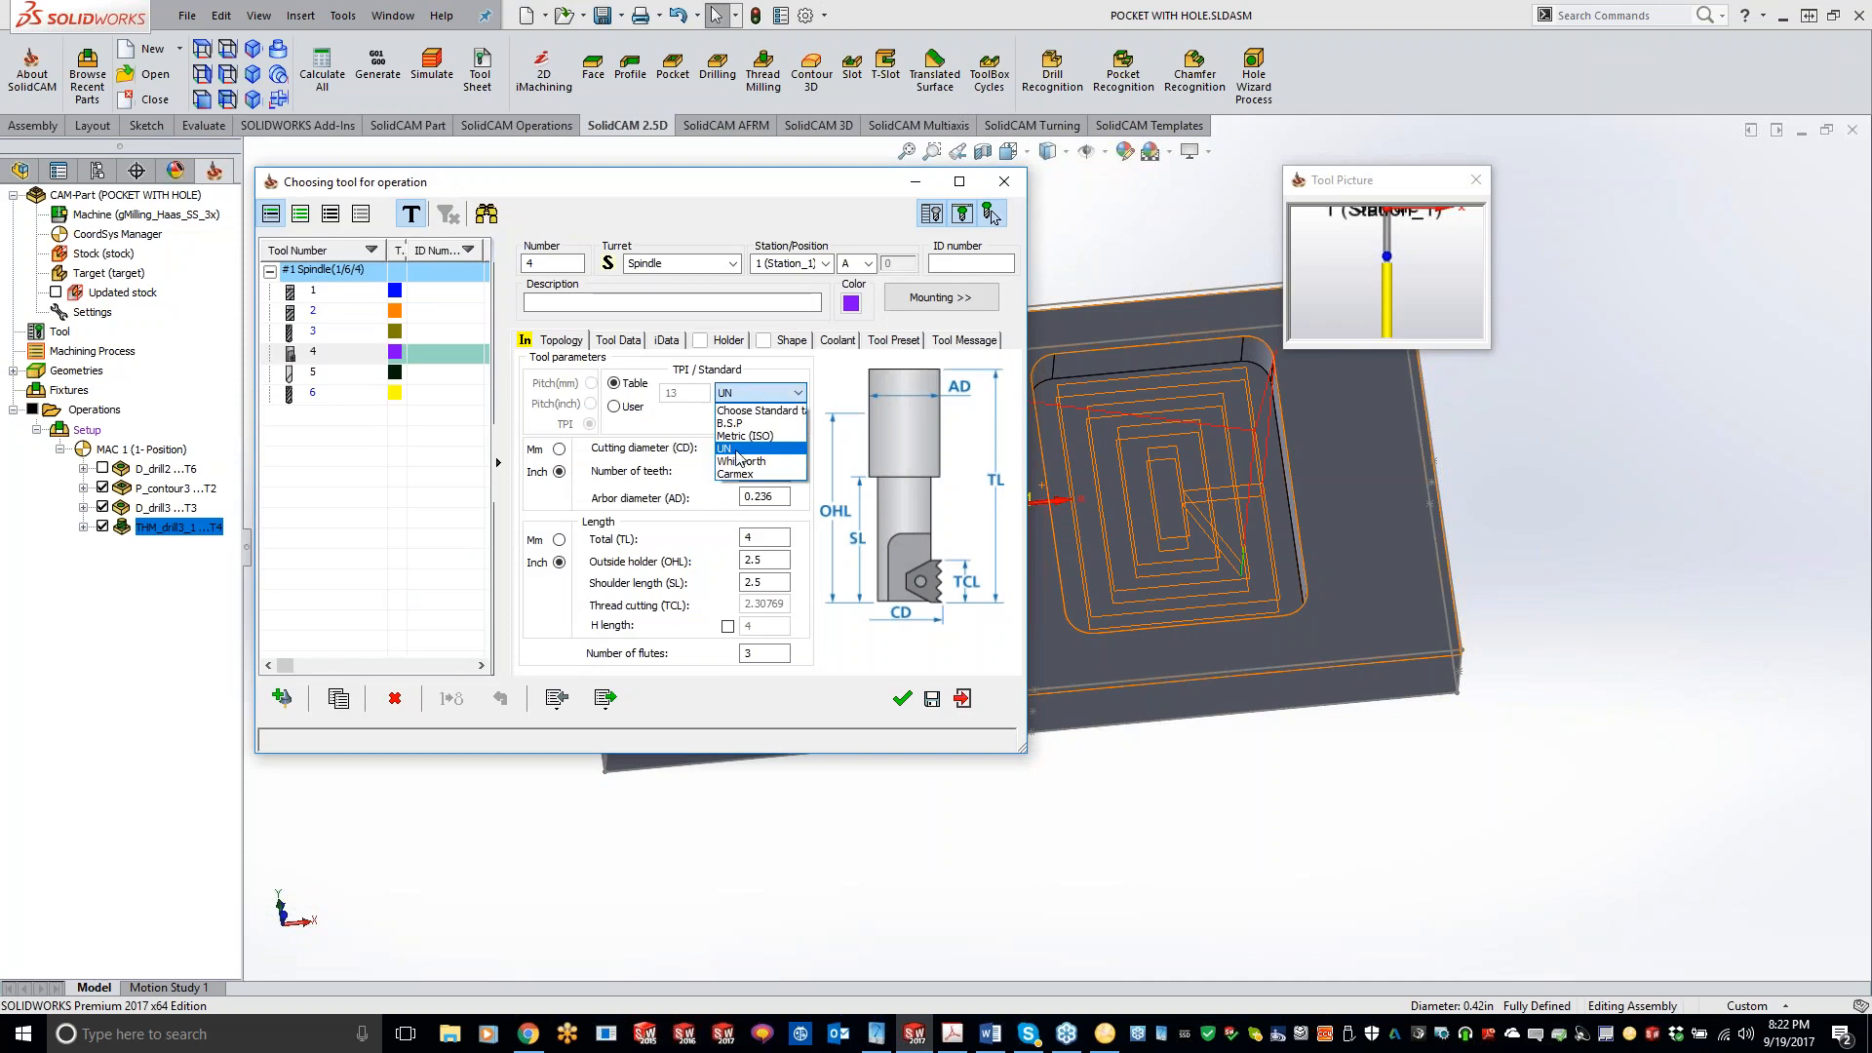
left_click(962, 702)
left_click(962, 702)
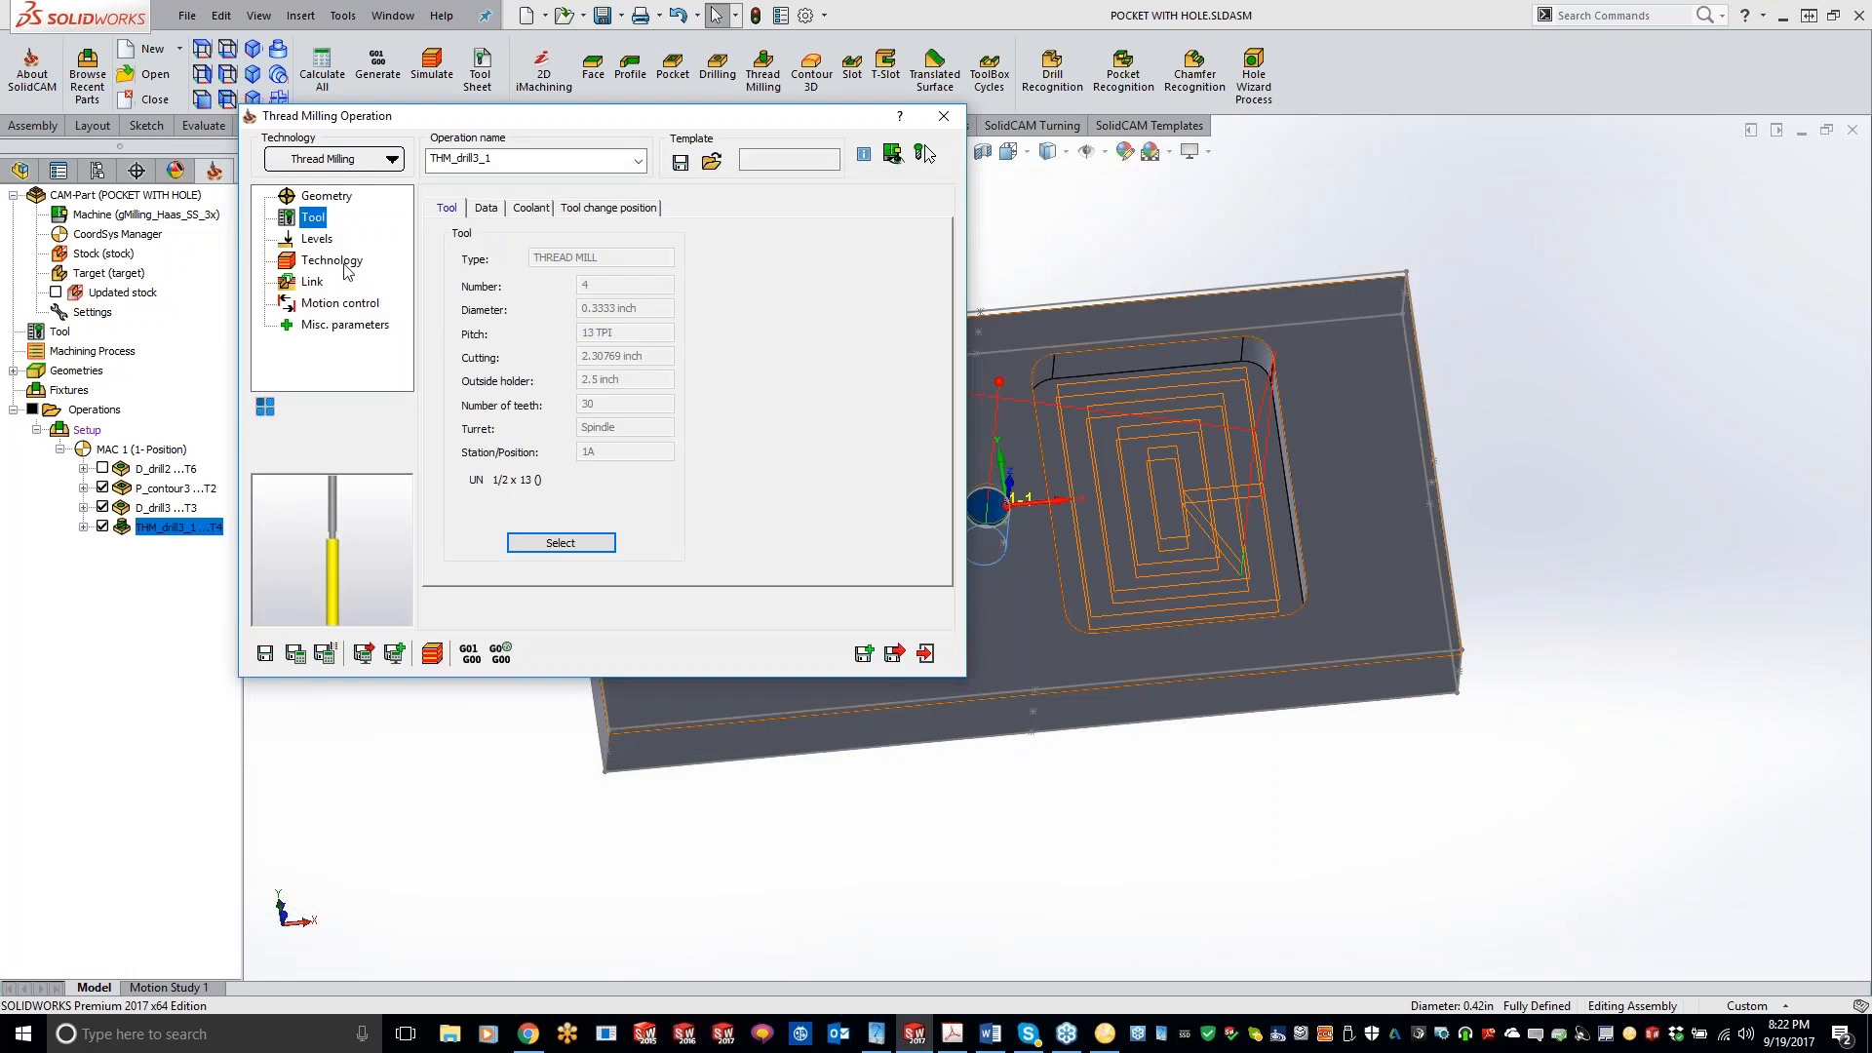
left_click(331, 260)
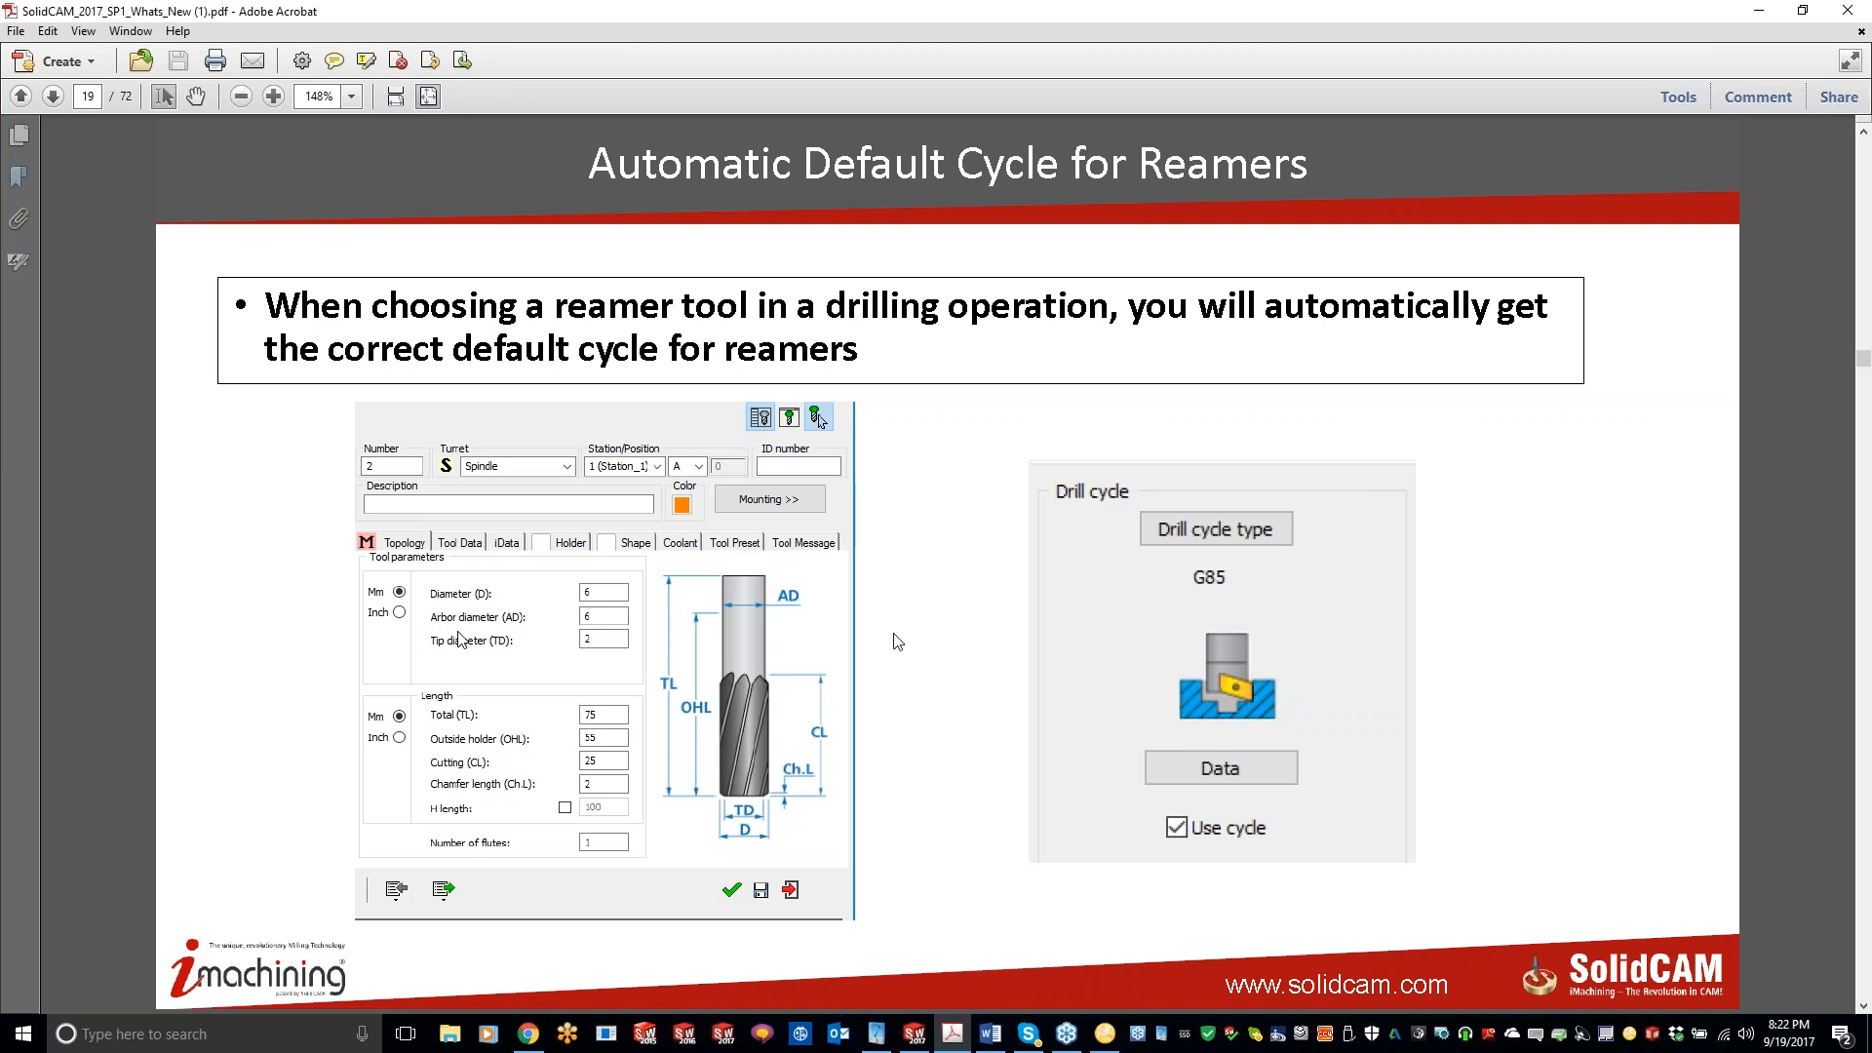
- Switch back to SOLIDWORKS, review the thread milling link settings, and close the operation
left_click(1758, 12)
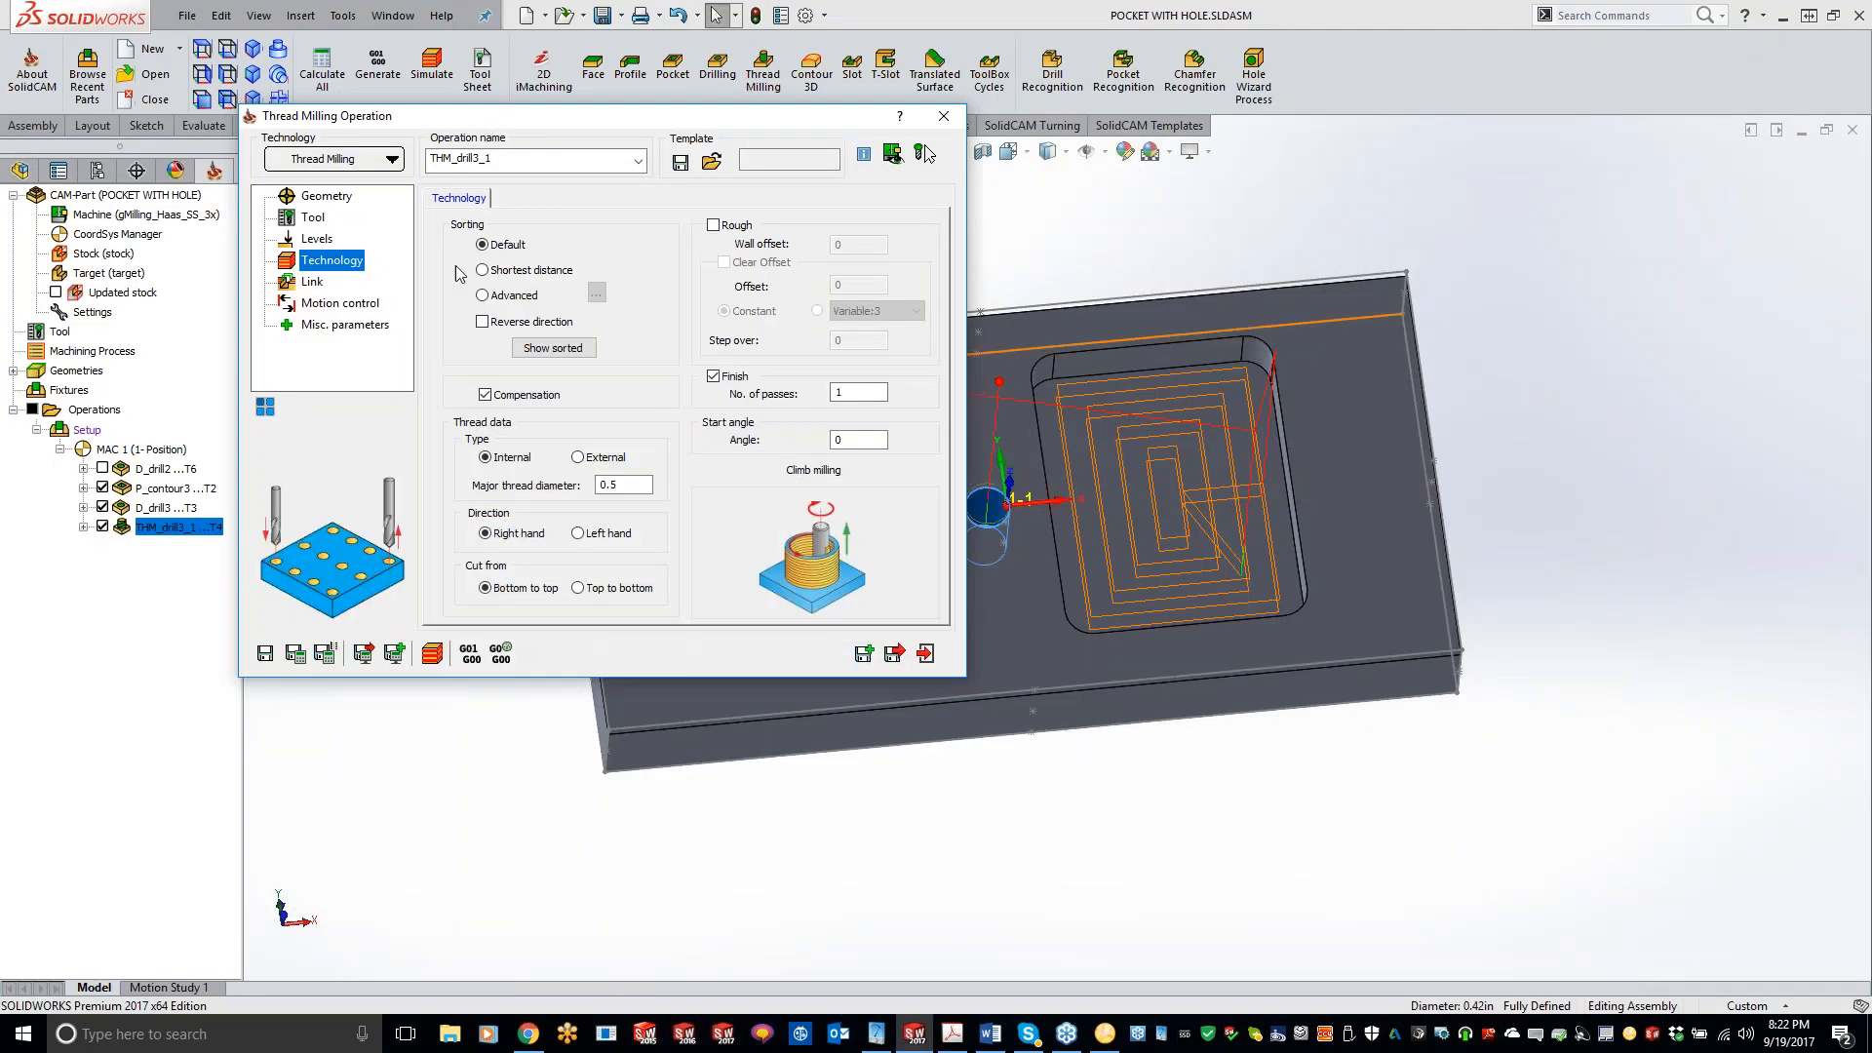
left_click(317, 283)
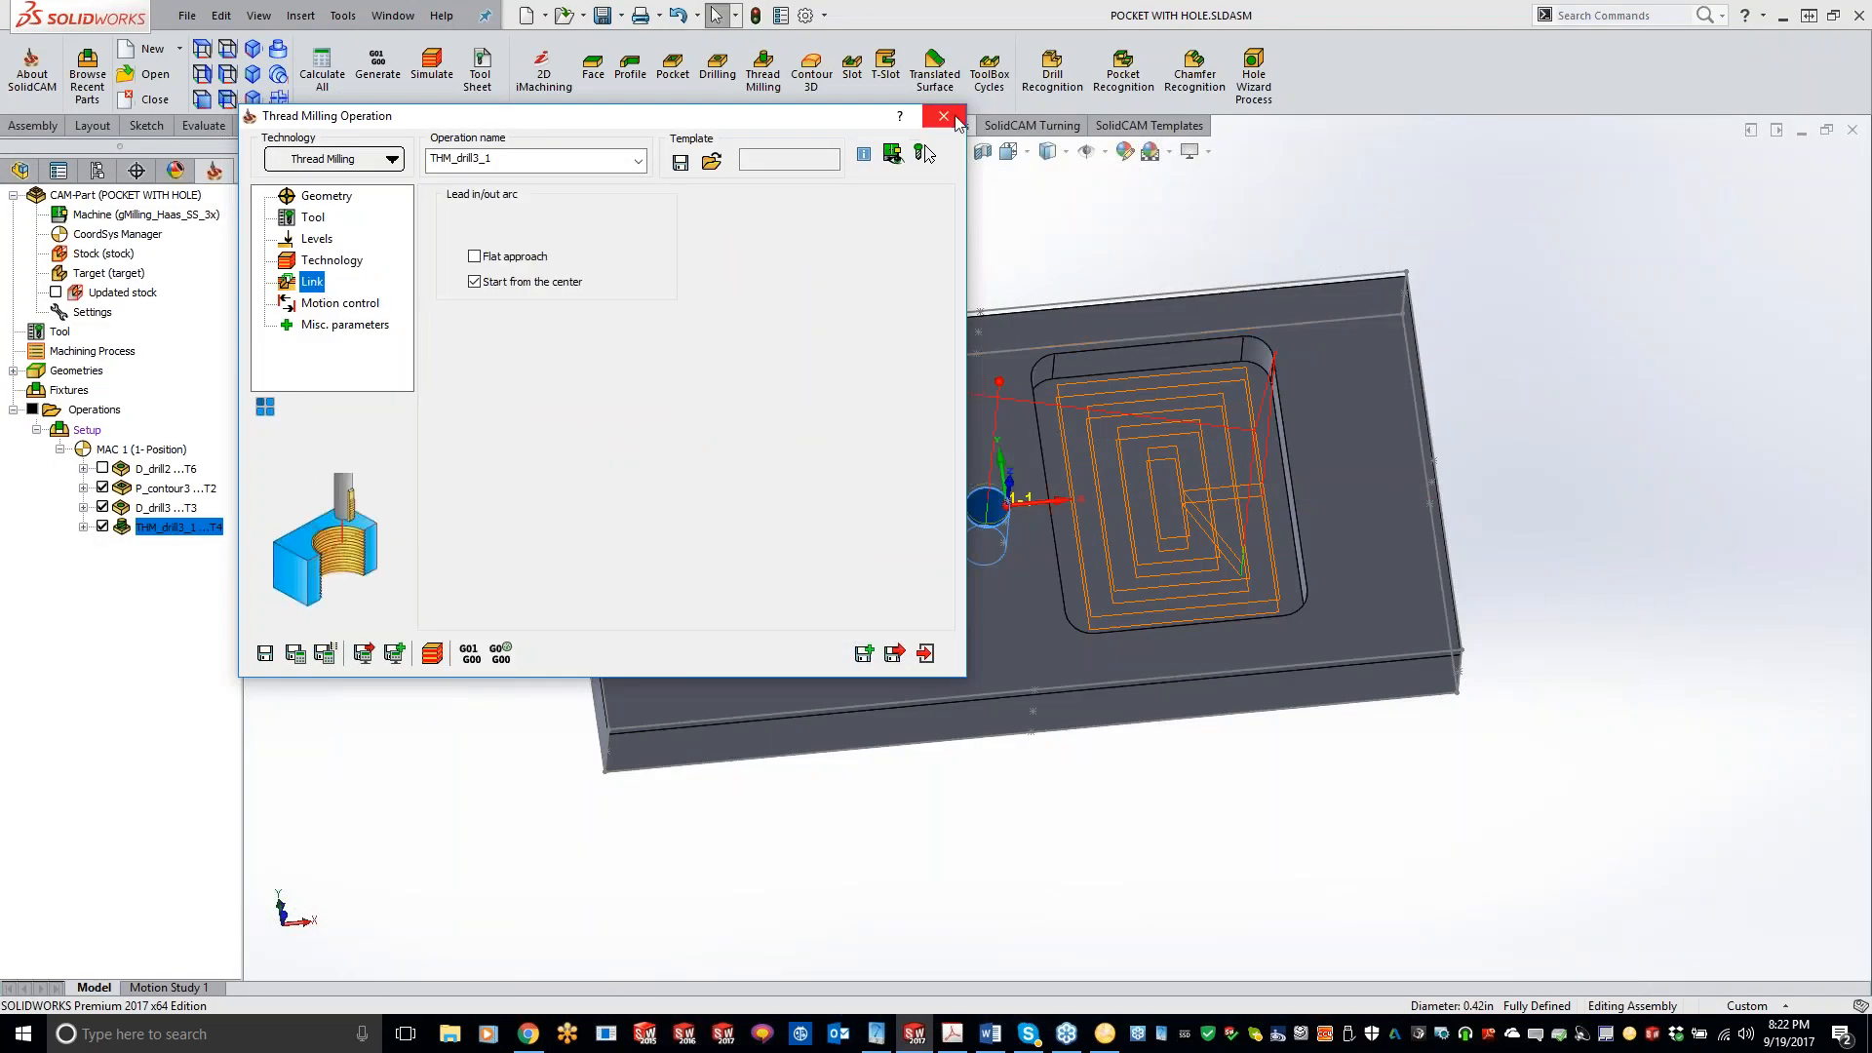
left_click(944, 116)
- Open the D_drill3 drilling operation and view its available drill cycle types
double_click(185, 506)
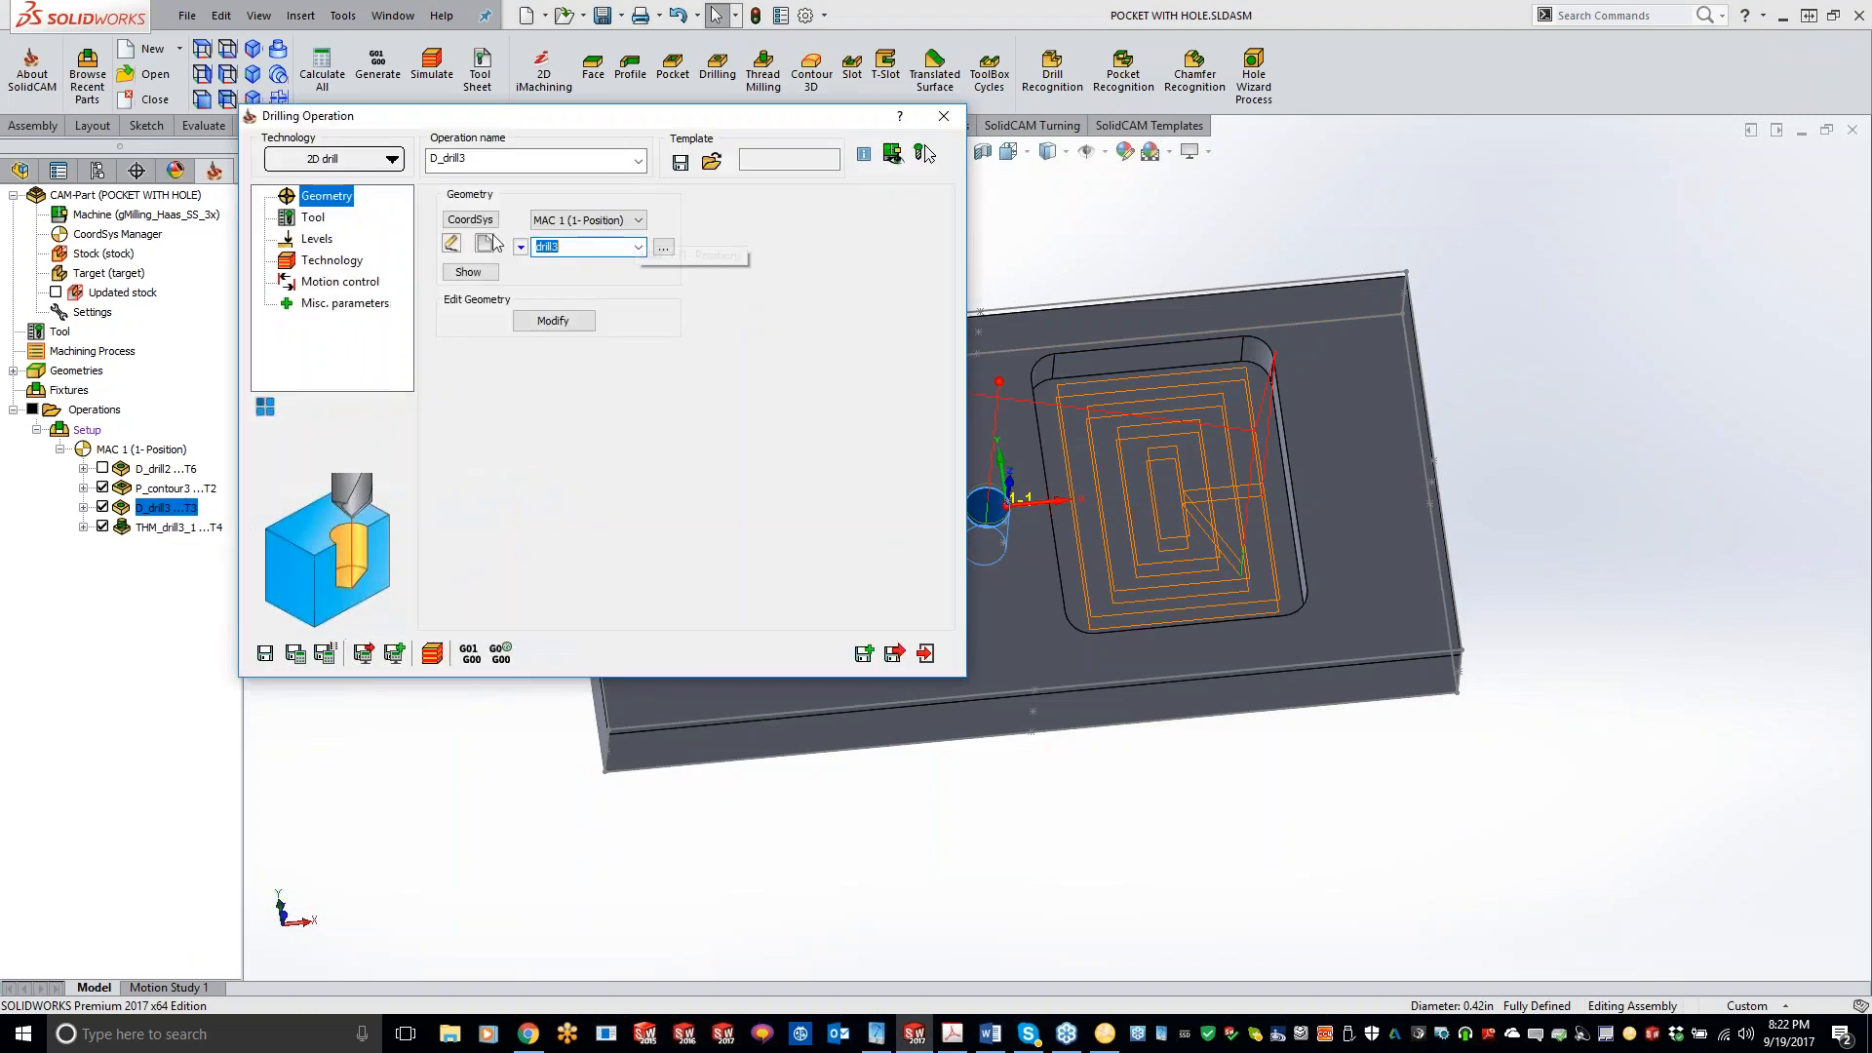
left_click(327, 261)
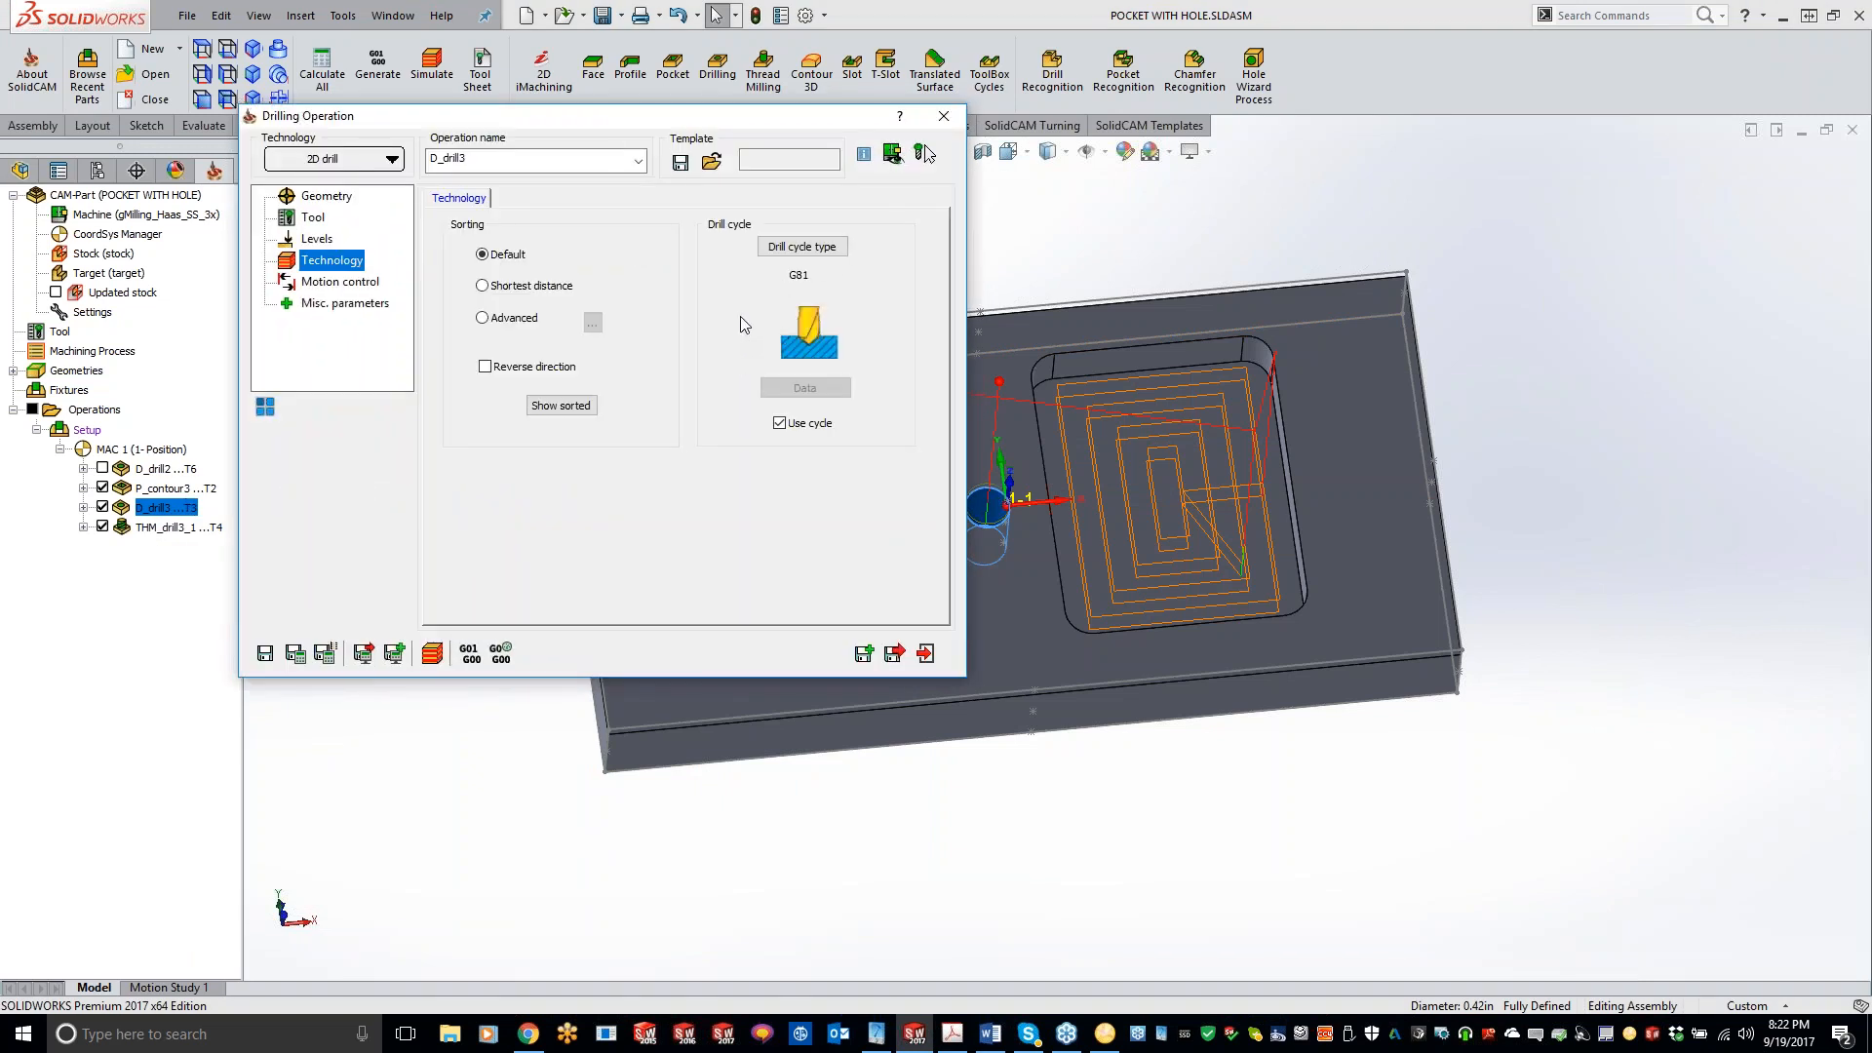
left_click(802, 246)
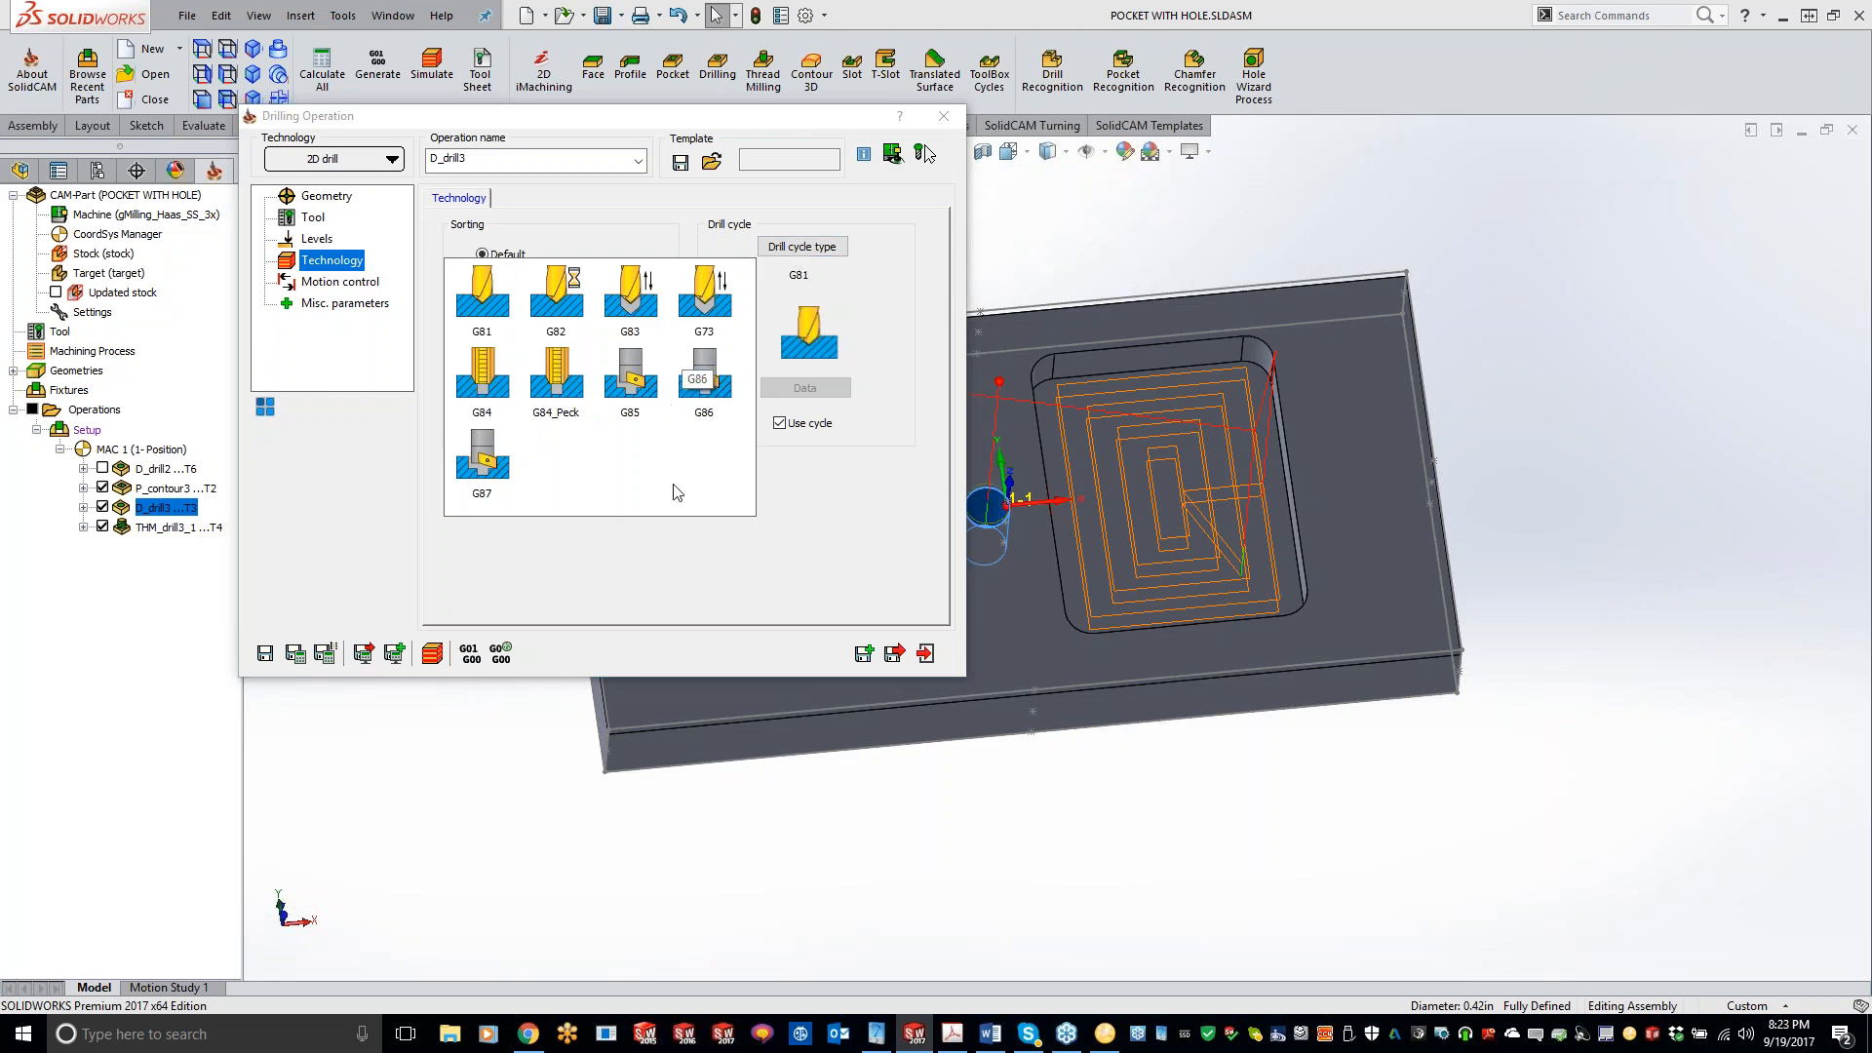
left_click(915, 294)
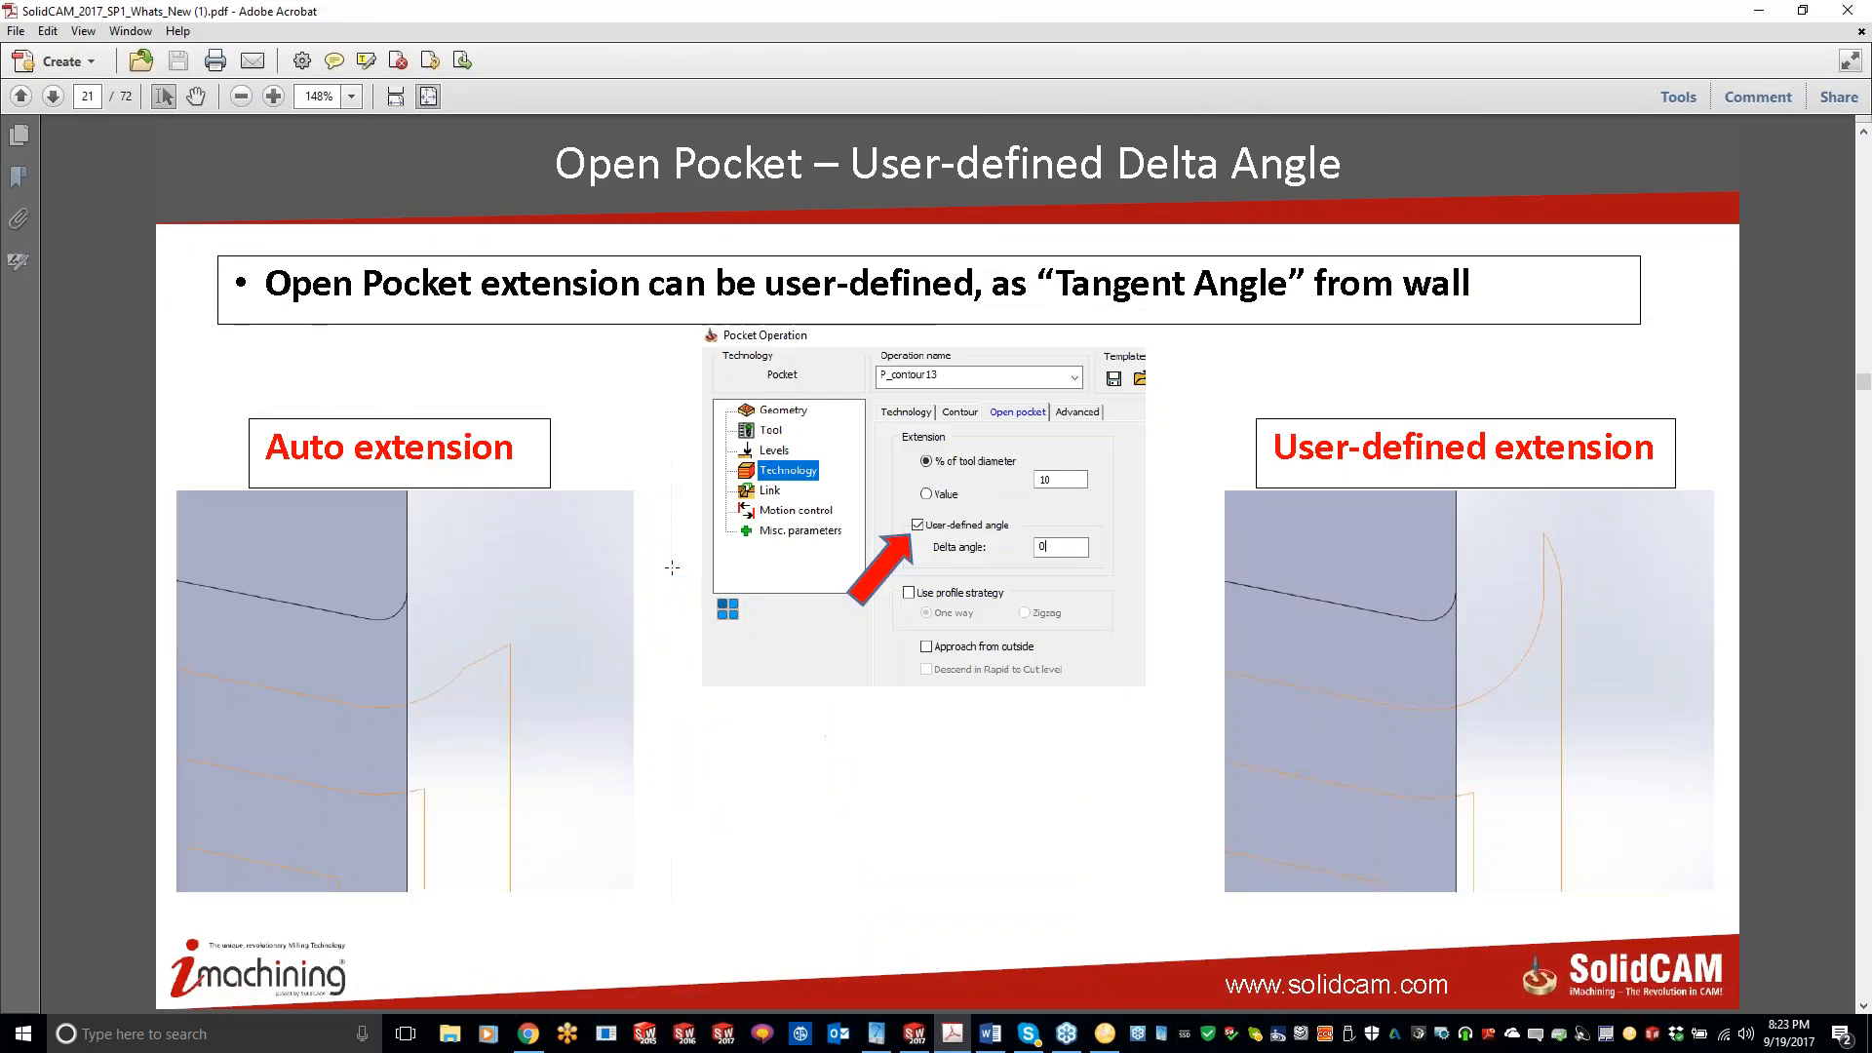
- Go back to the V-Carving Engraving slide on page 20 of the What's New PDF in Adobe Acrobat
scroll(672, 567, "up", 1)
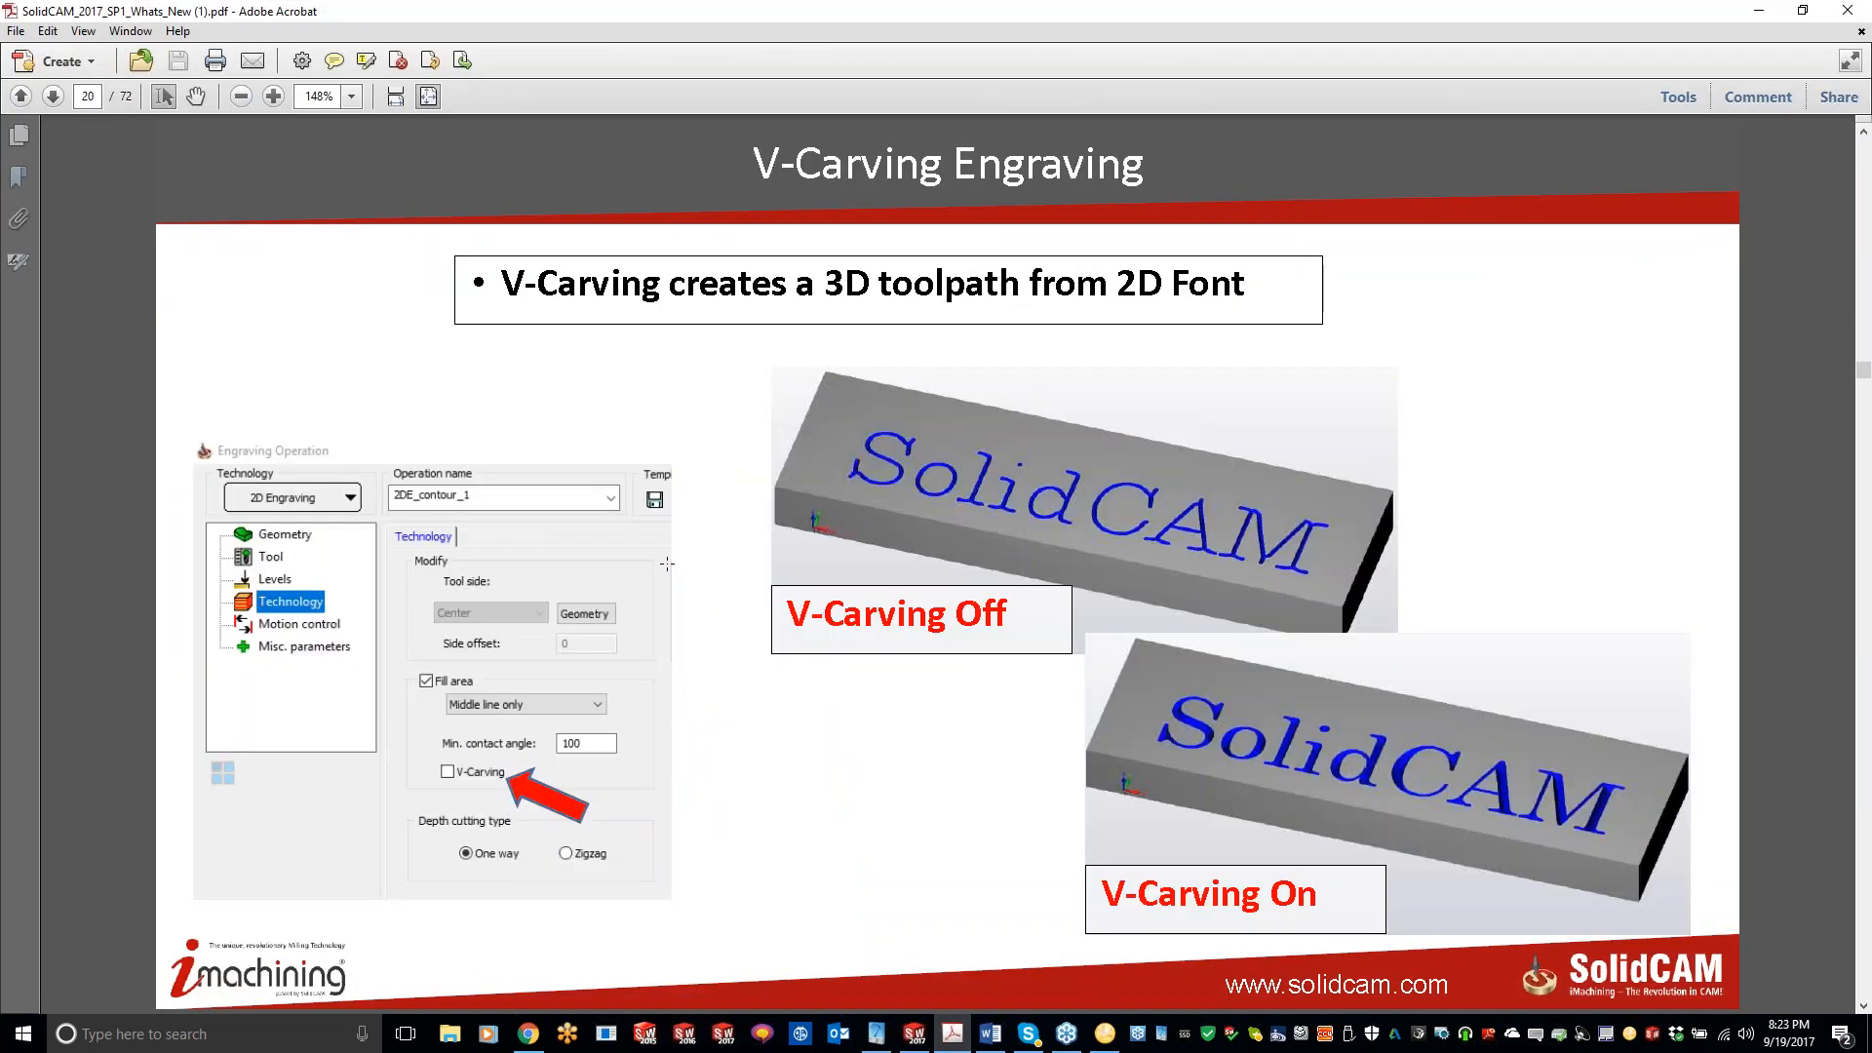
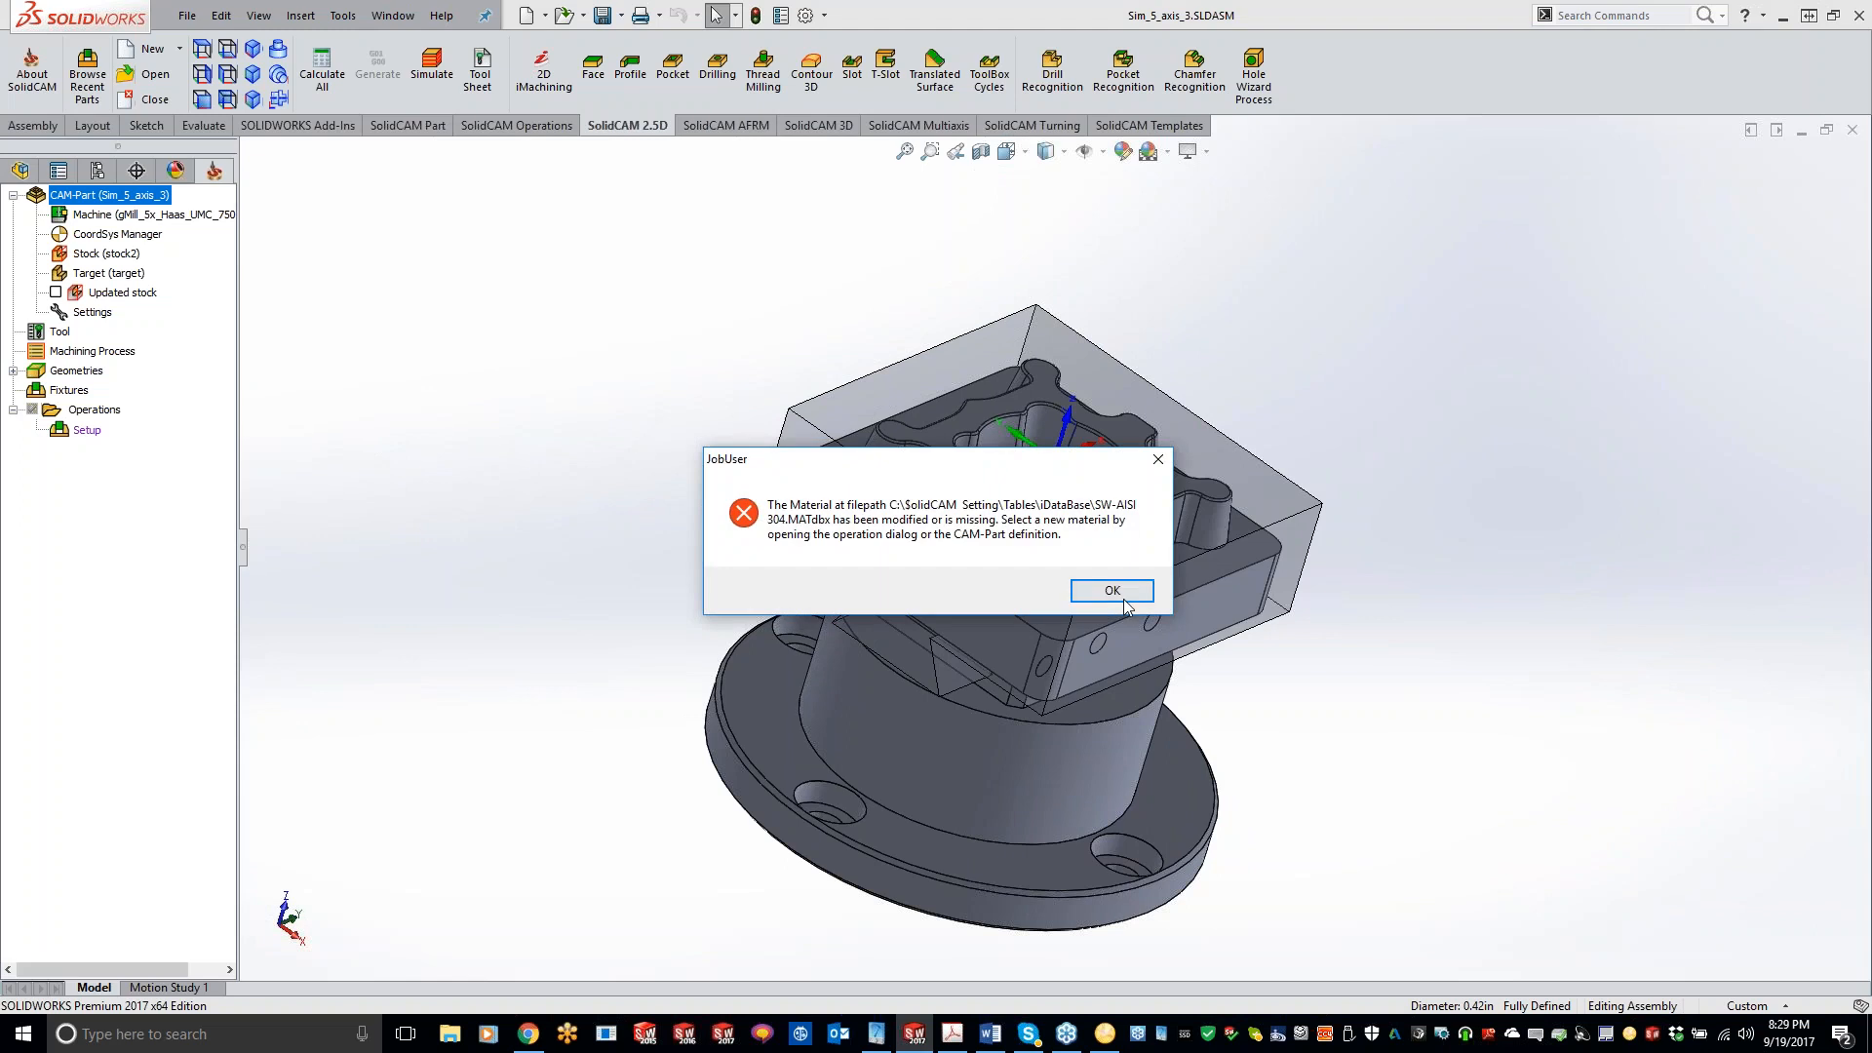
- Dismiss the missing material message and define the iMachining material as 00-H-13 Soft
left_click(1112, 591)
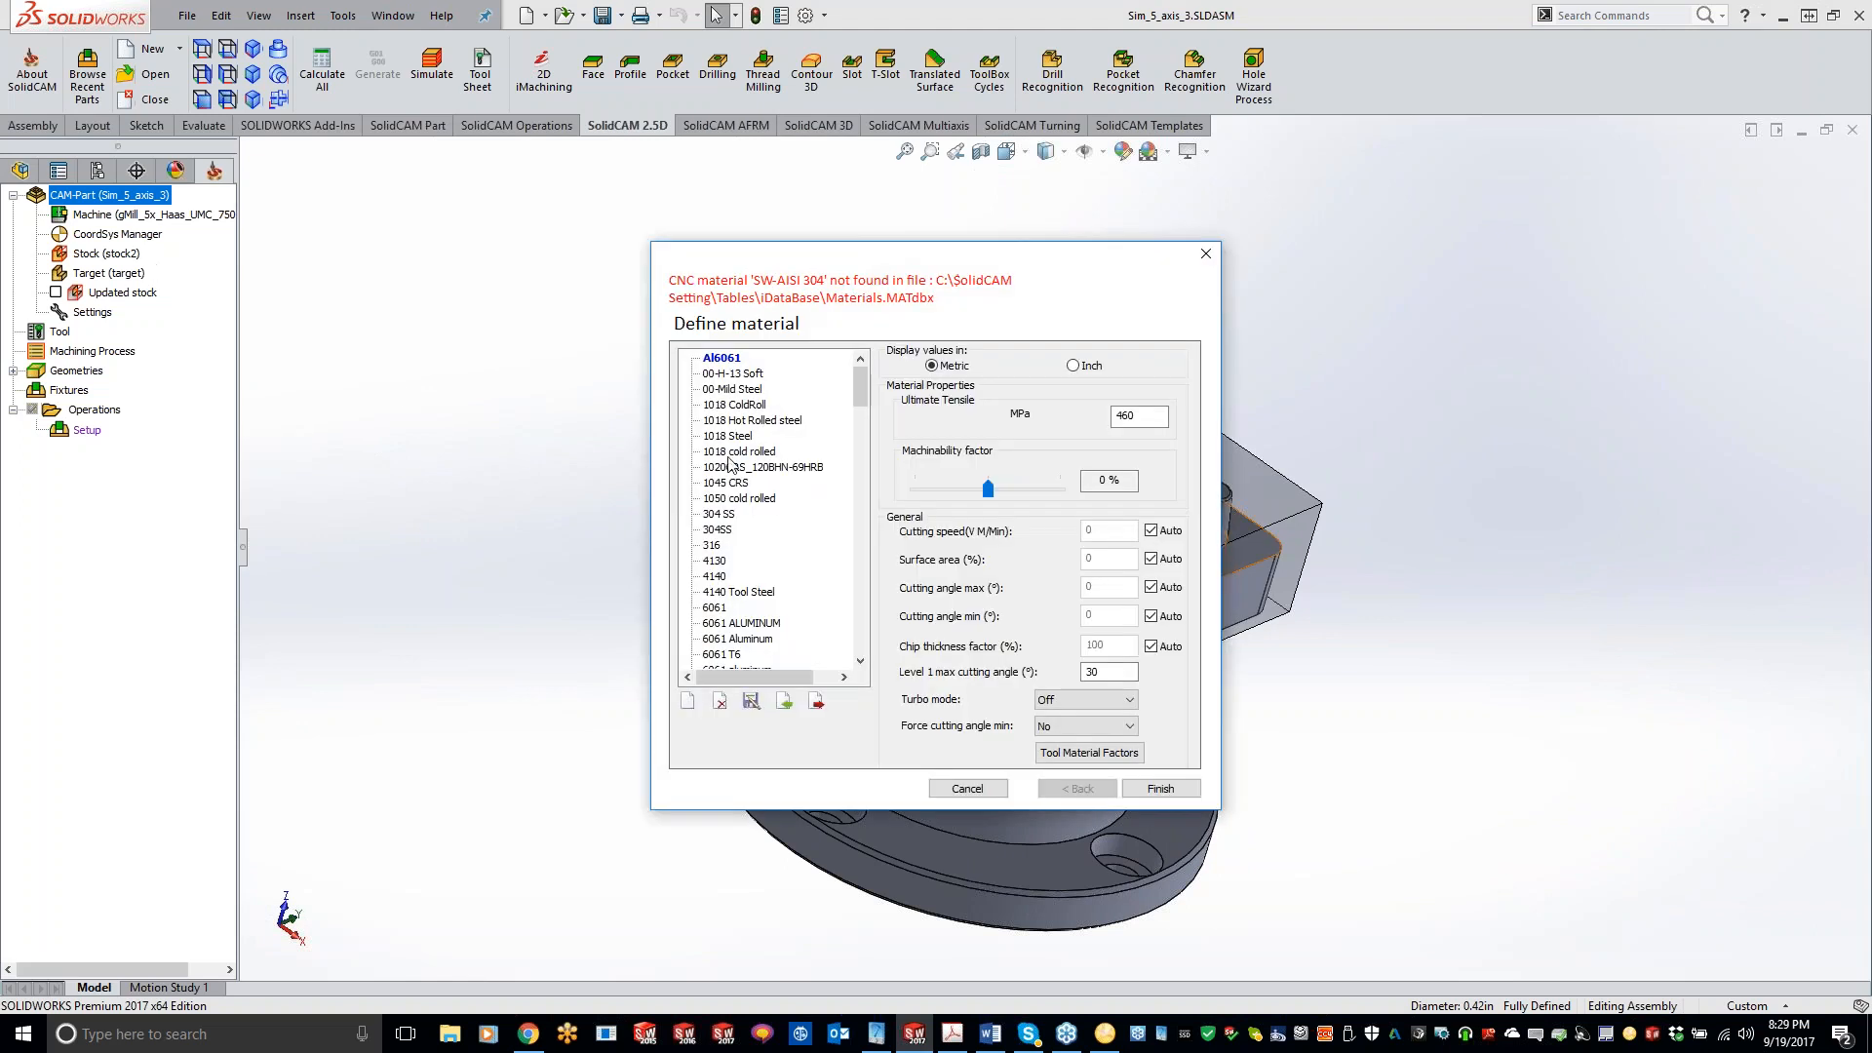
left_click(733, 375)
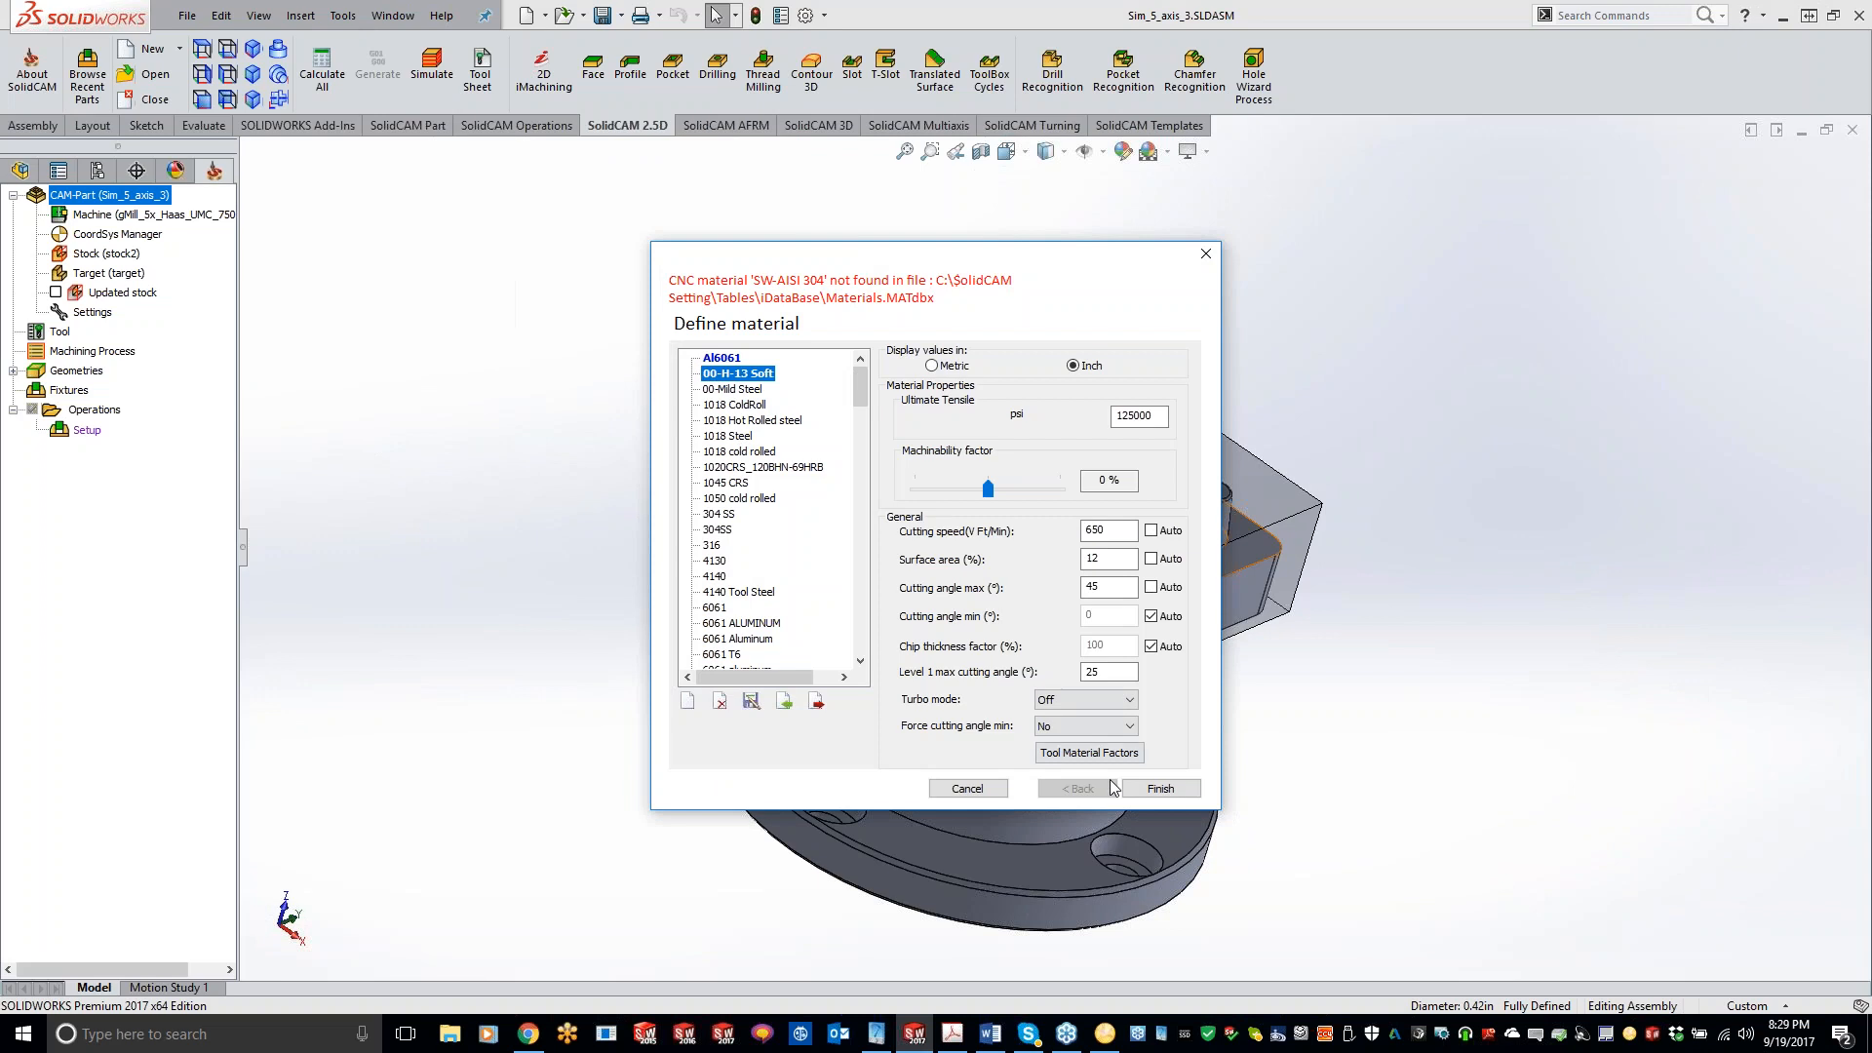
left_click(1156, 790)
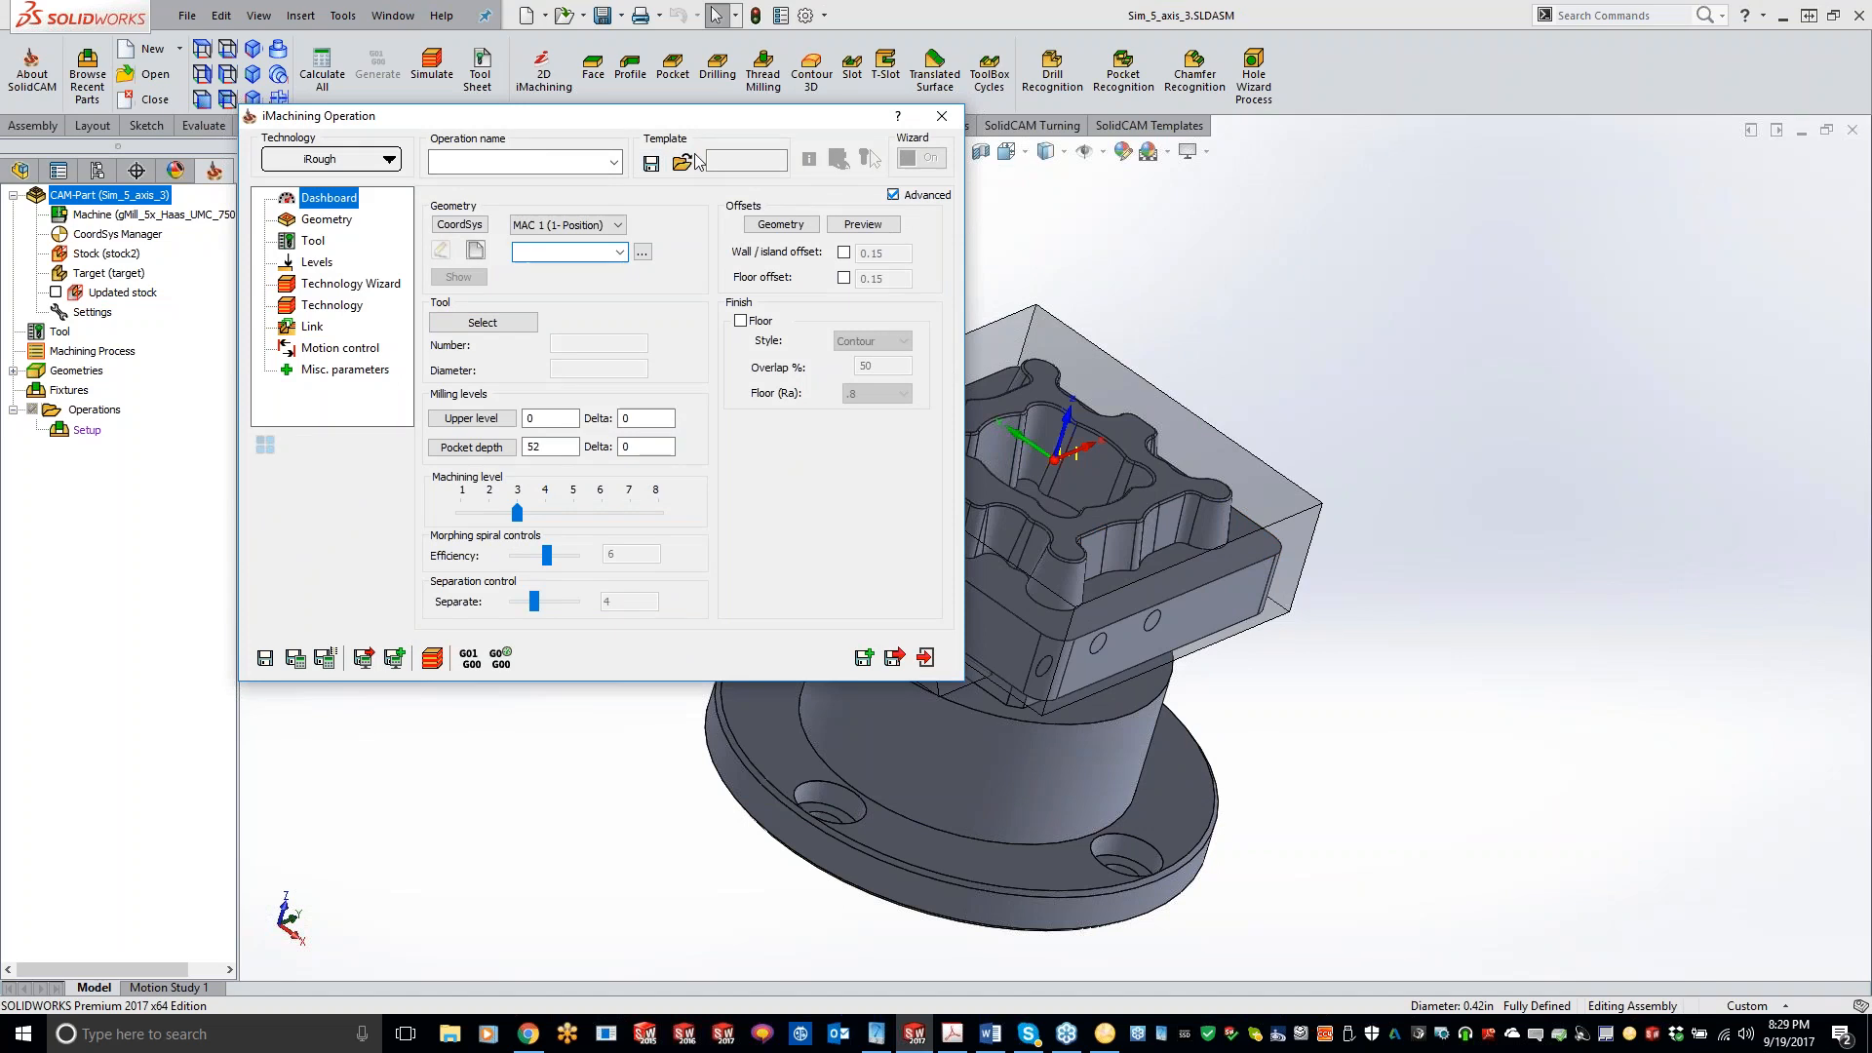
- Assign tool 3, the 8 mm Rough mill-8 end mill, to the new iMachining iRough operation
left_click_drag(657, 118, 731, 204)
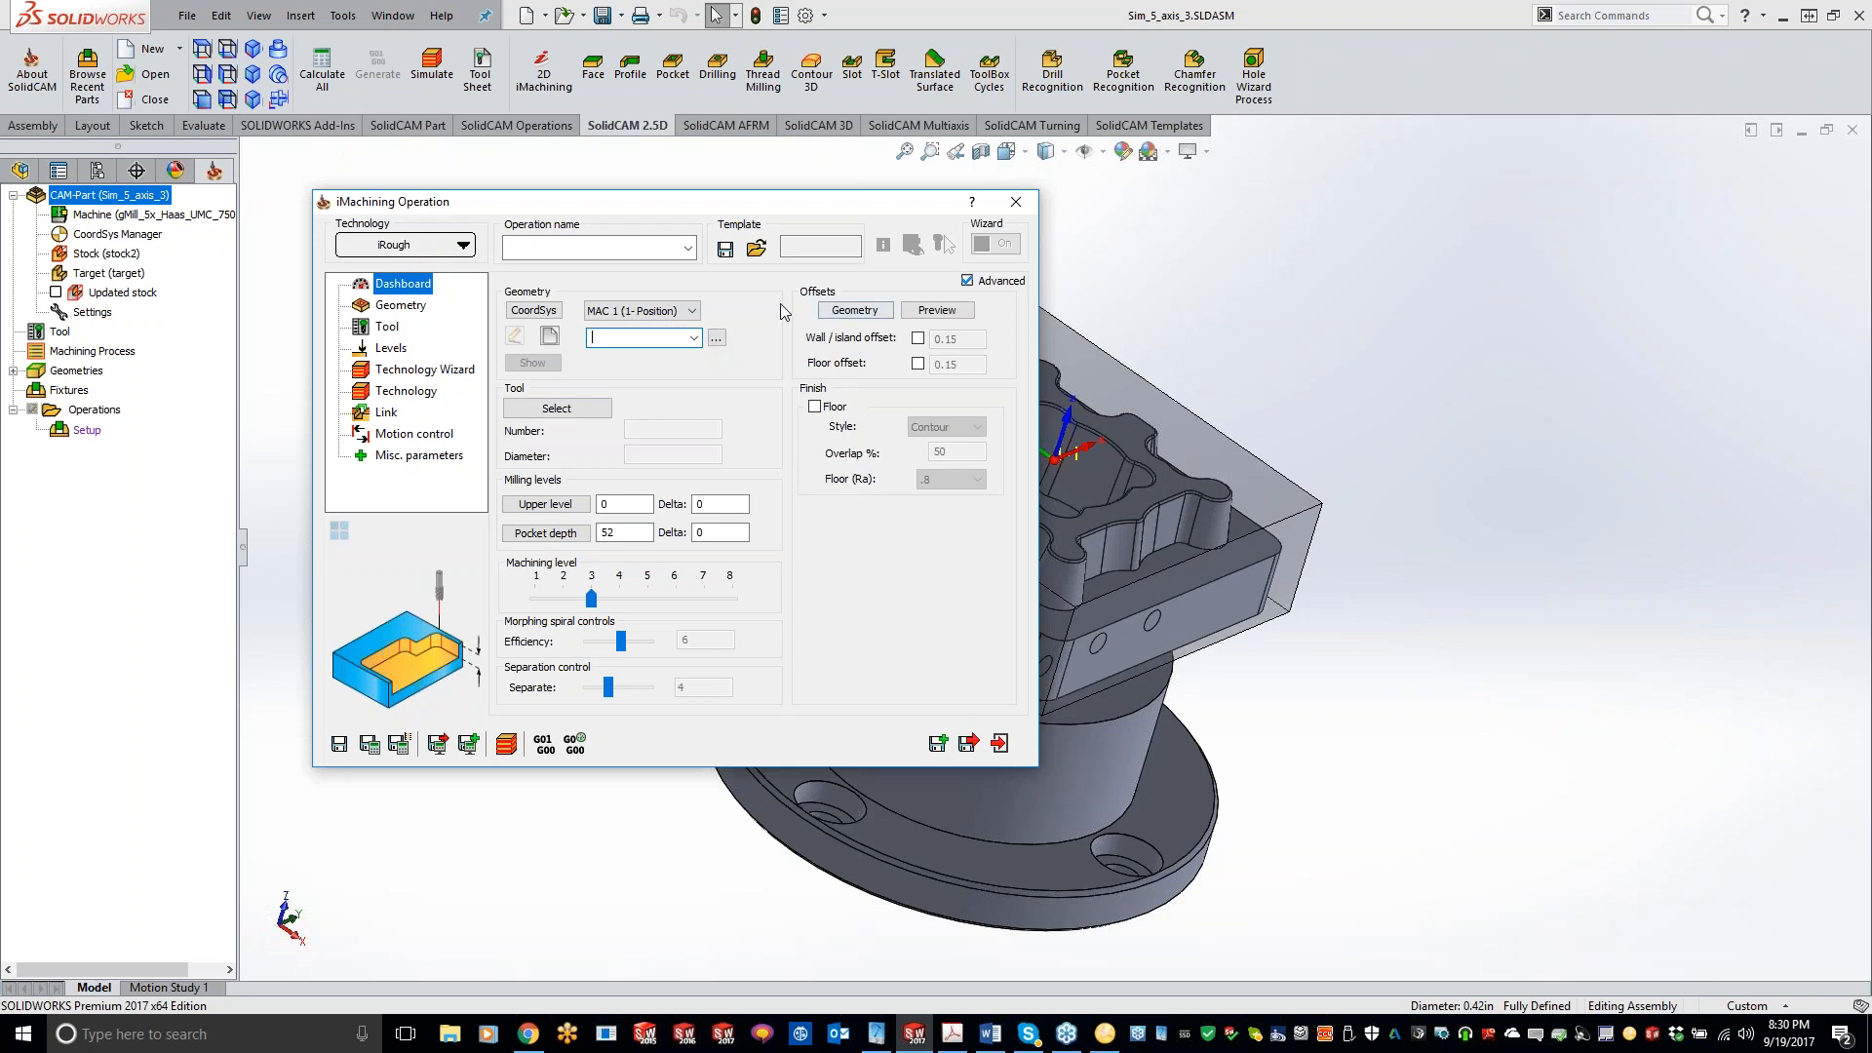
left_click(388, 370)
left_click(969, 586)
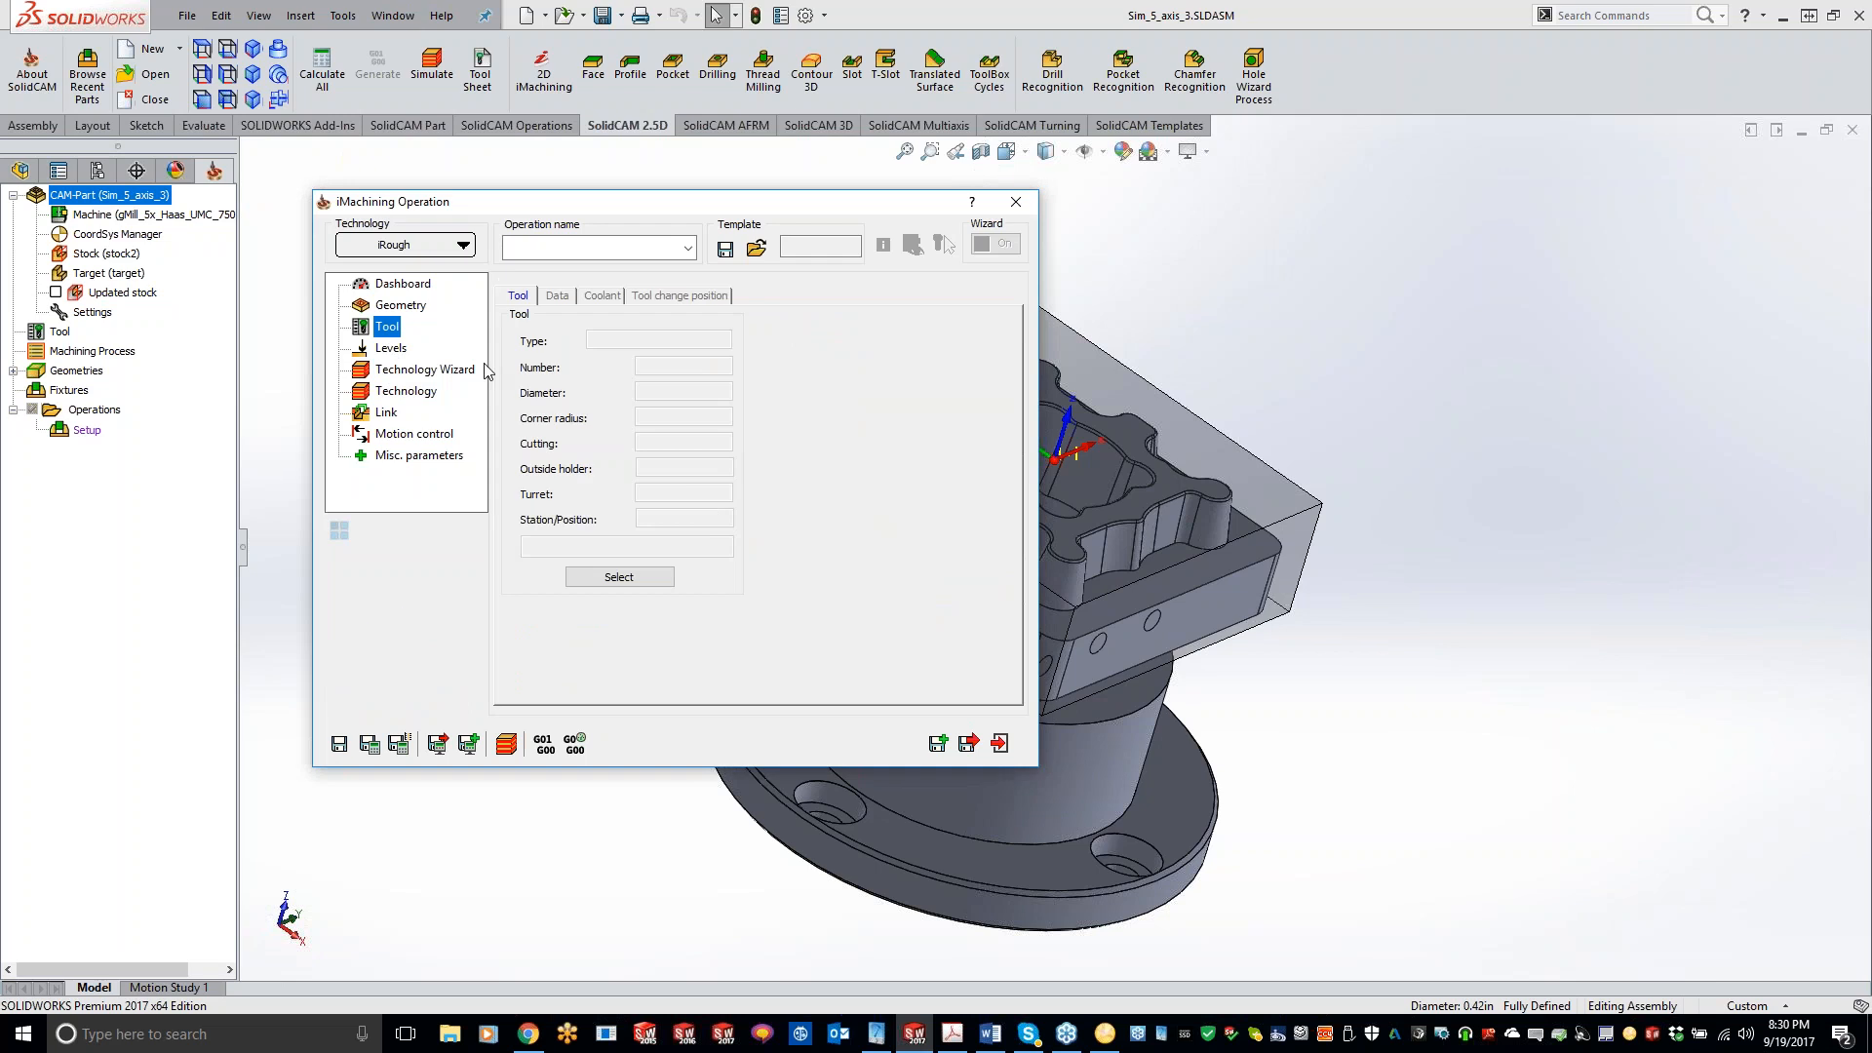
left_click(641, 575)
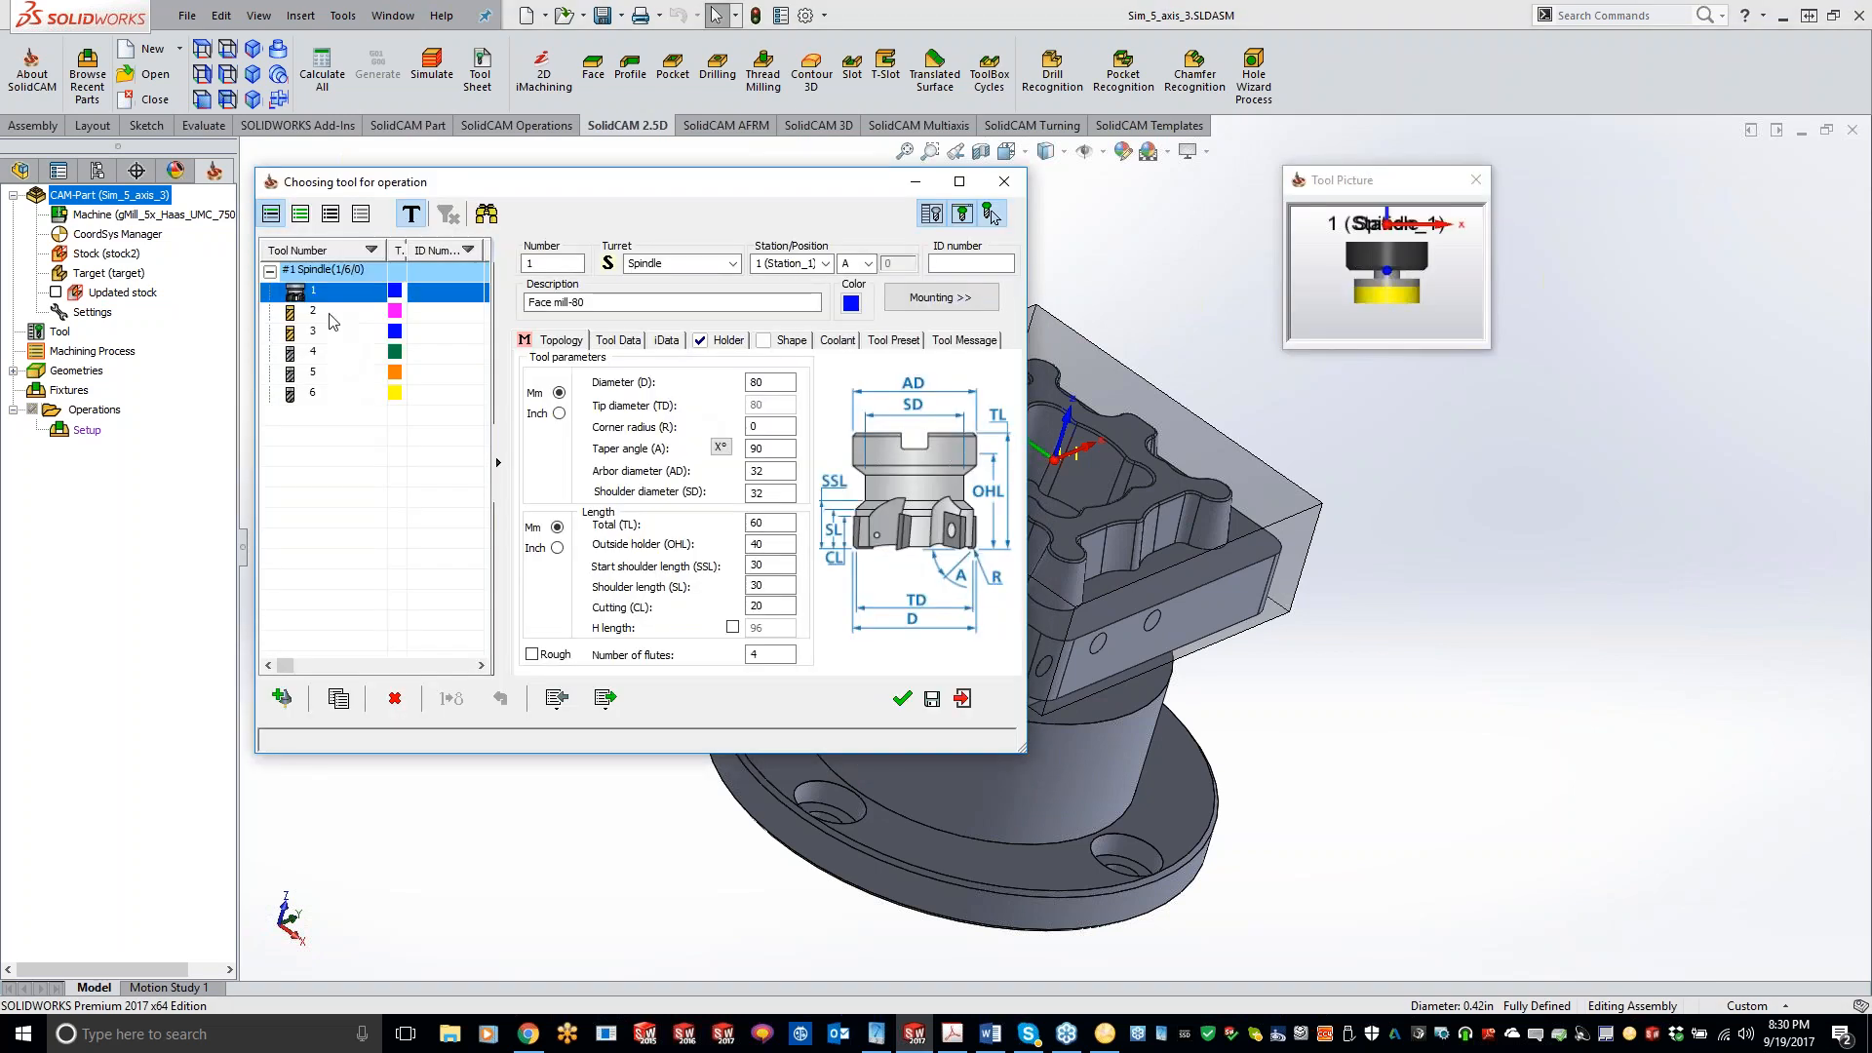
left_click(339, 334)
left_click(902, 698)
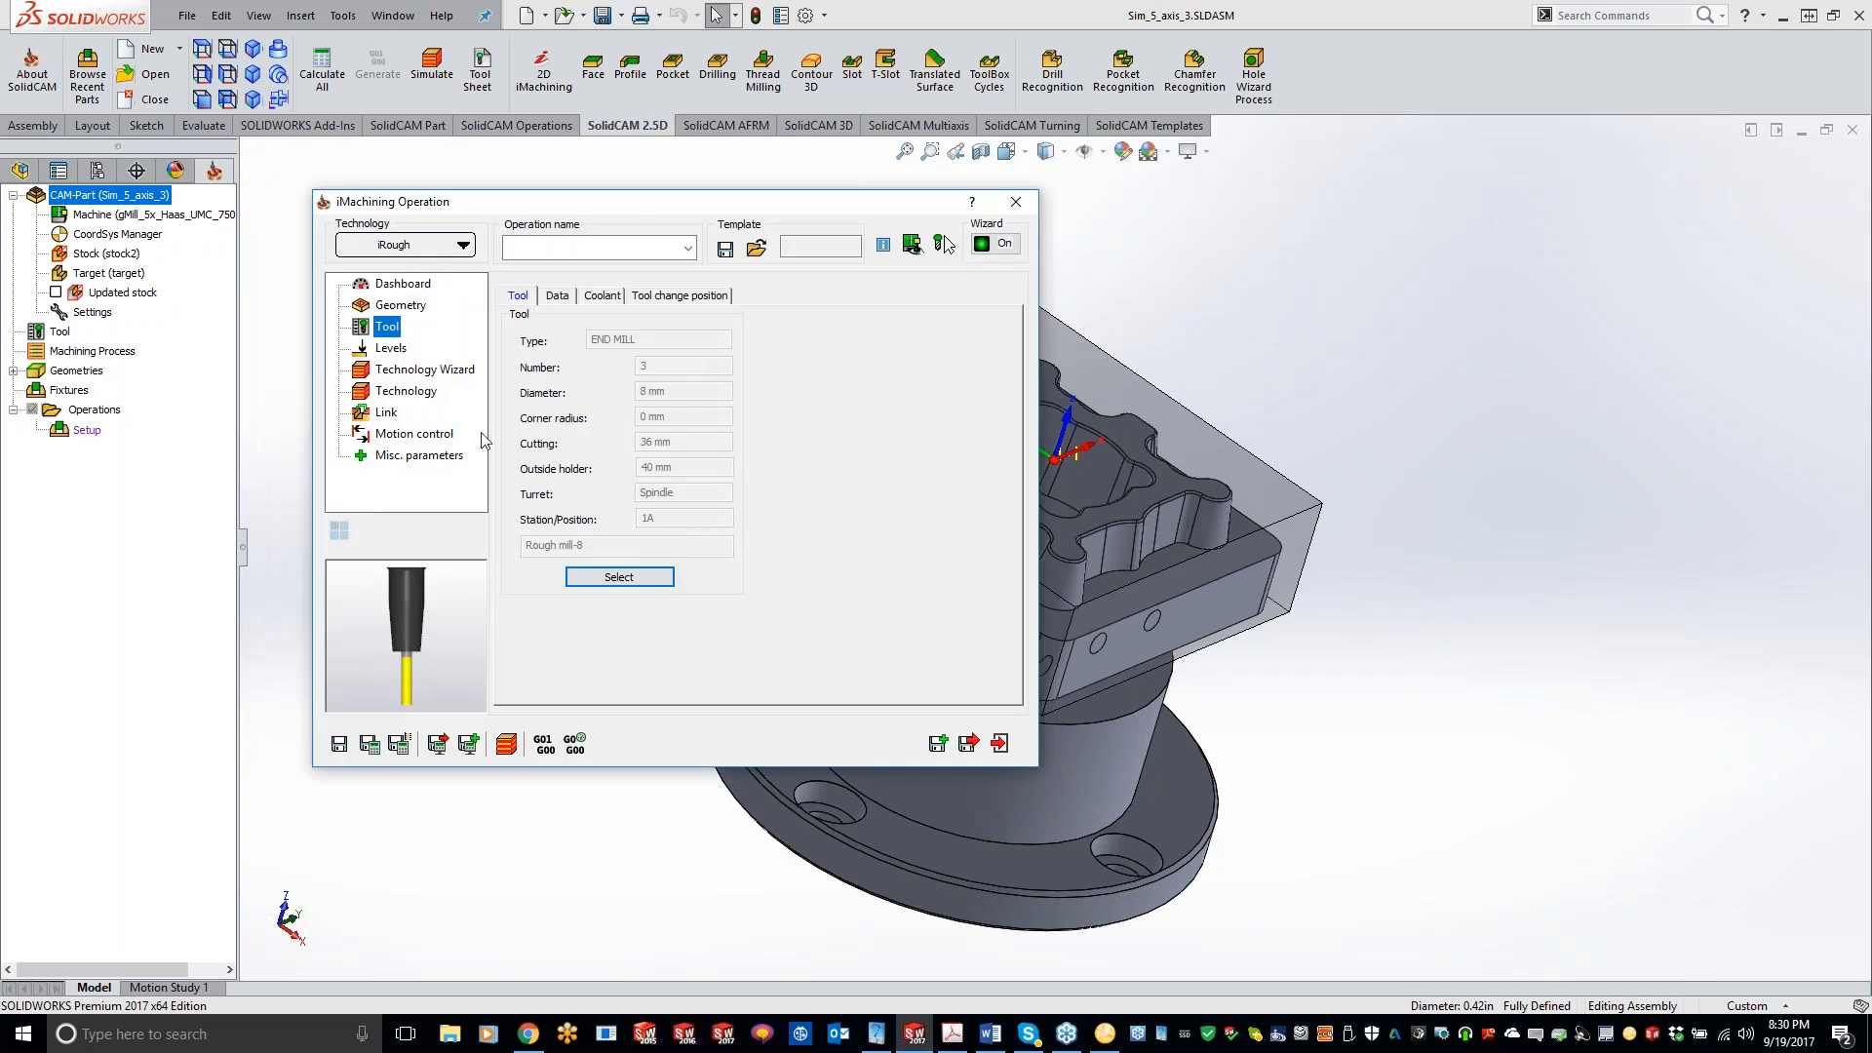
- Try machining level 8 in the Technology Wizard, and set the machining level to 4
left_click(397, 370)
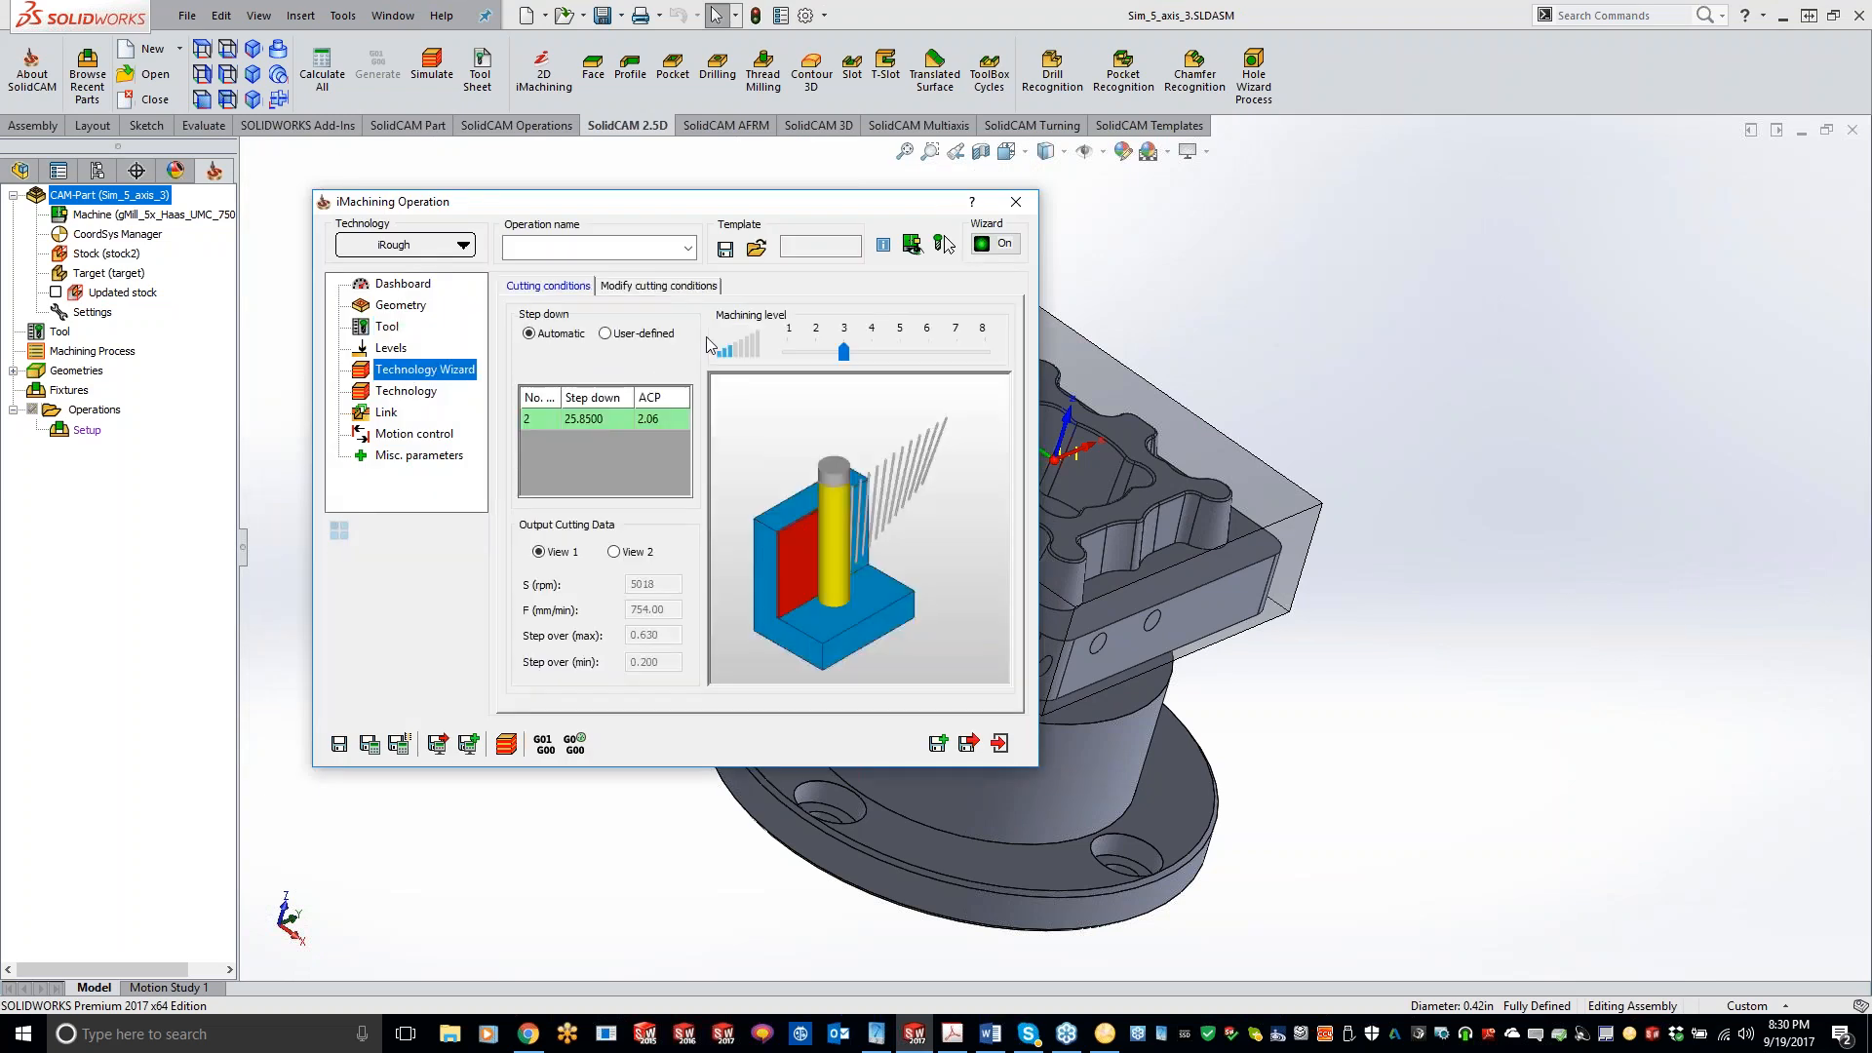
left_click_drag(843, 355, 999, 355)
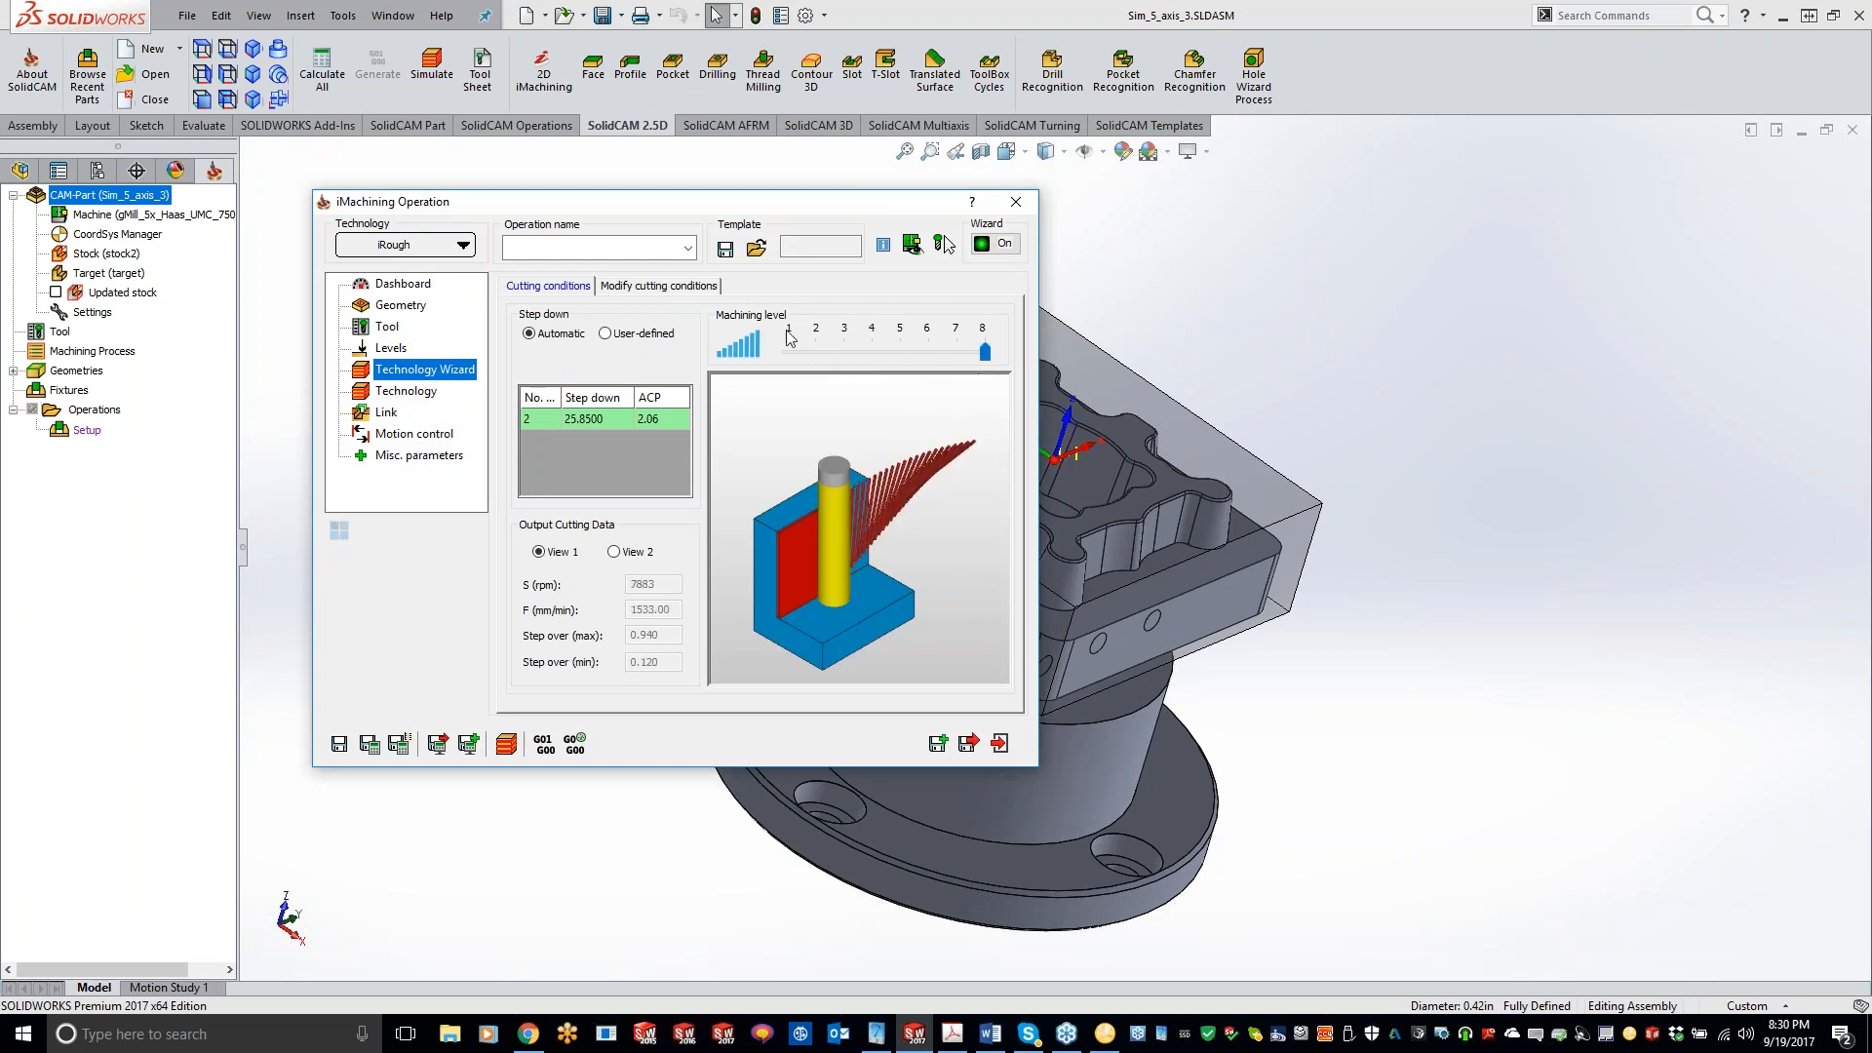
left_click_drag(985, 353, 815, 353)
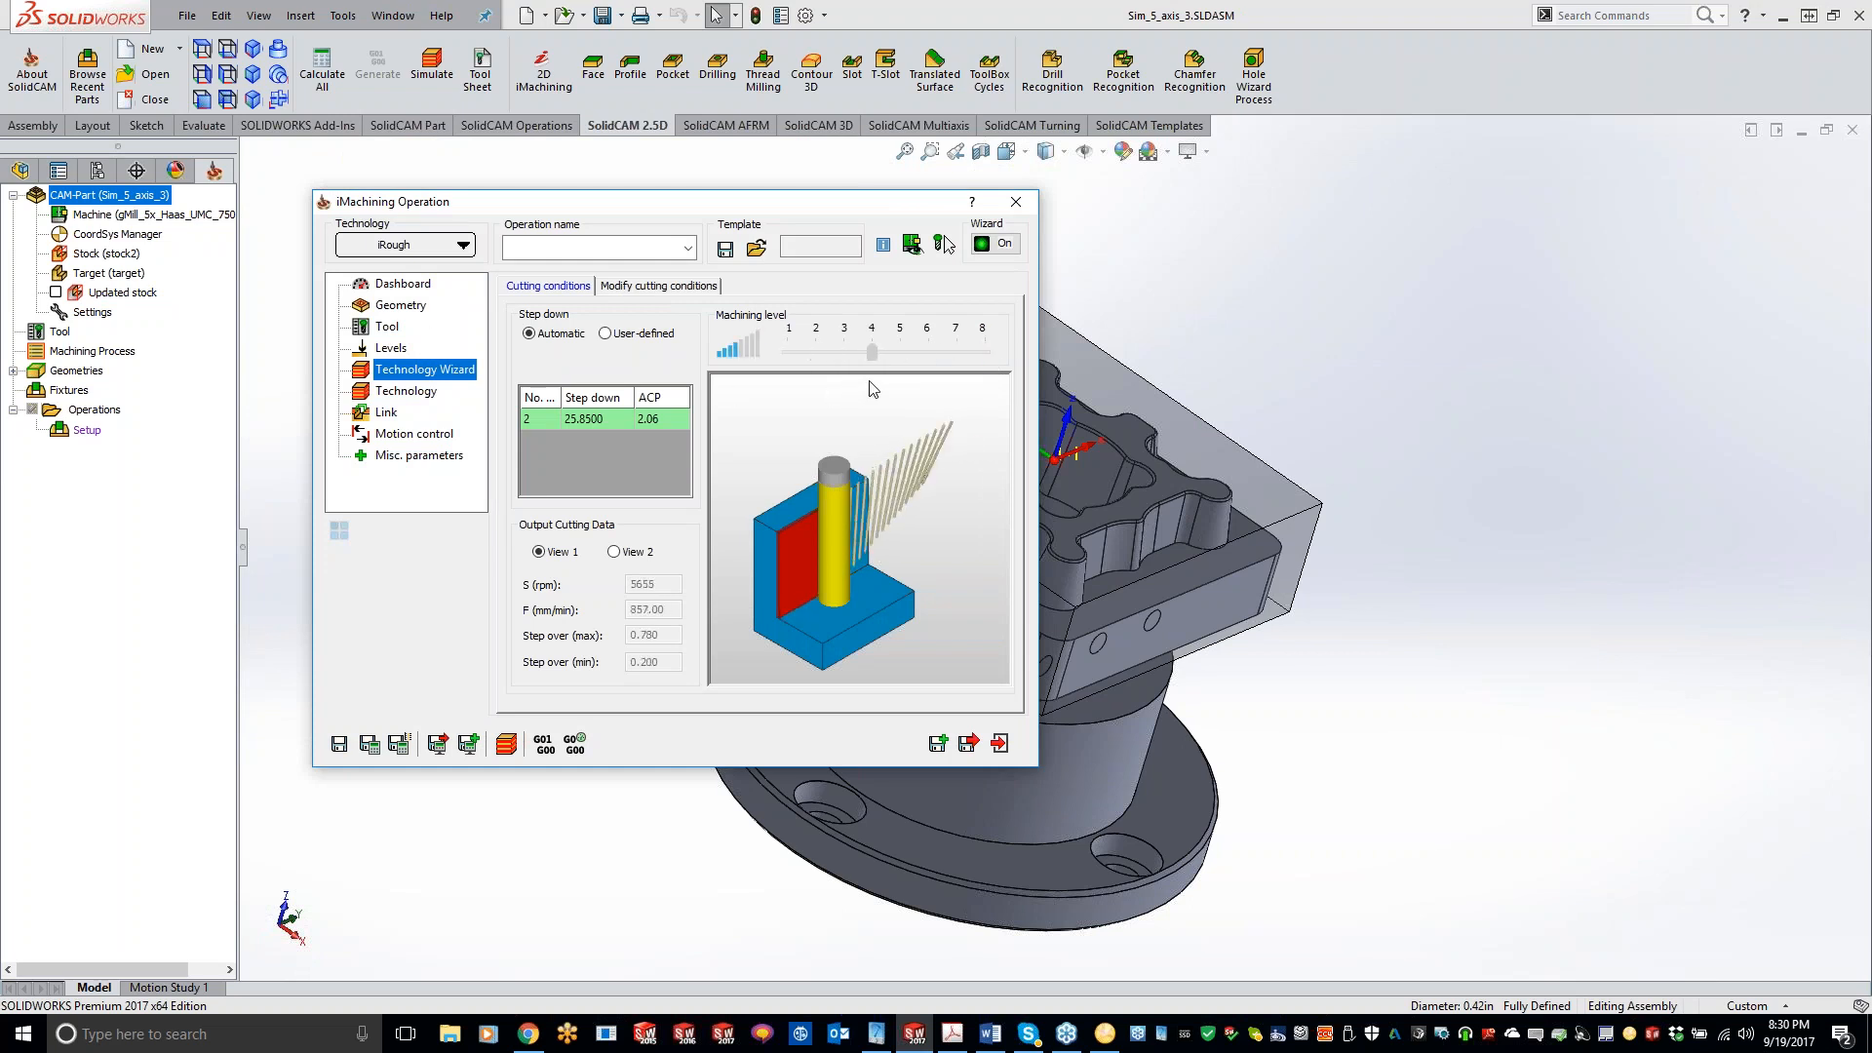
- Define a new geometry for the iMachining operation by picking the top face of the transparent stock as the chain
left_click(400, 286)
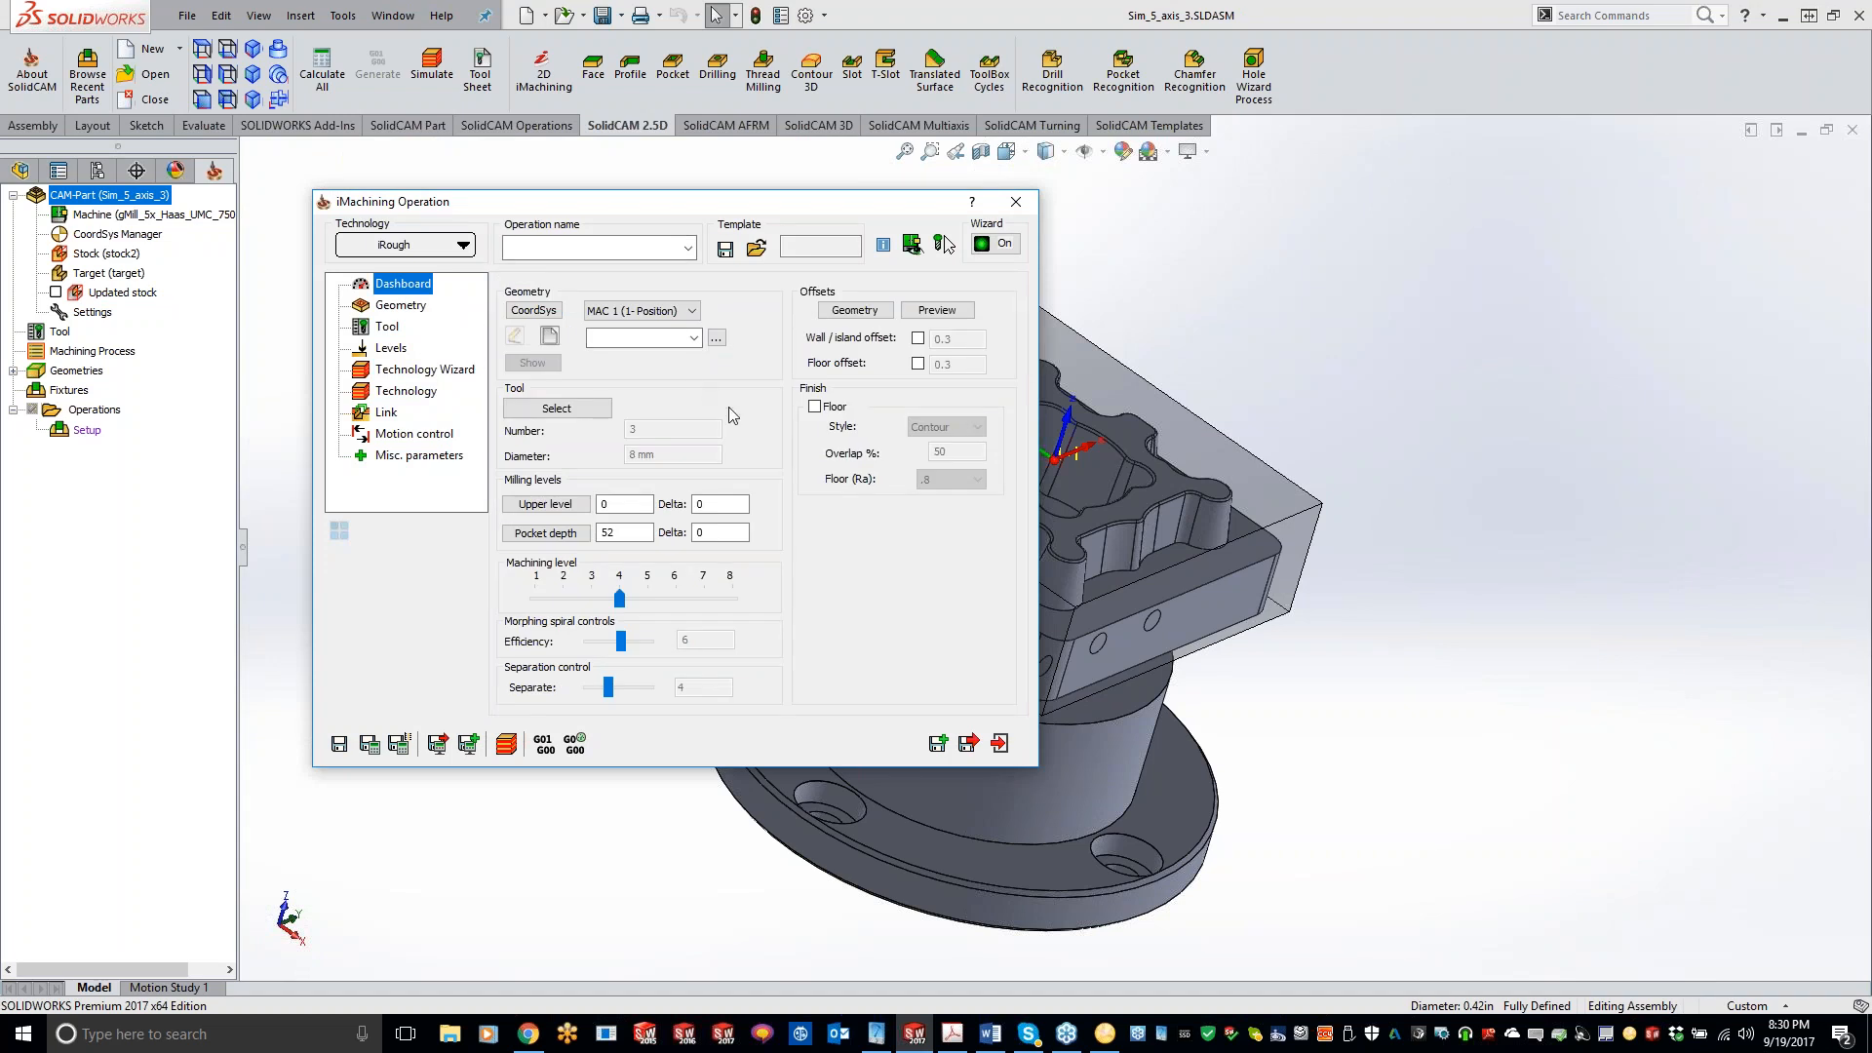
left_click(551, 340)
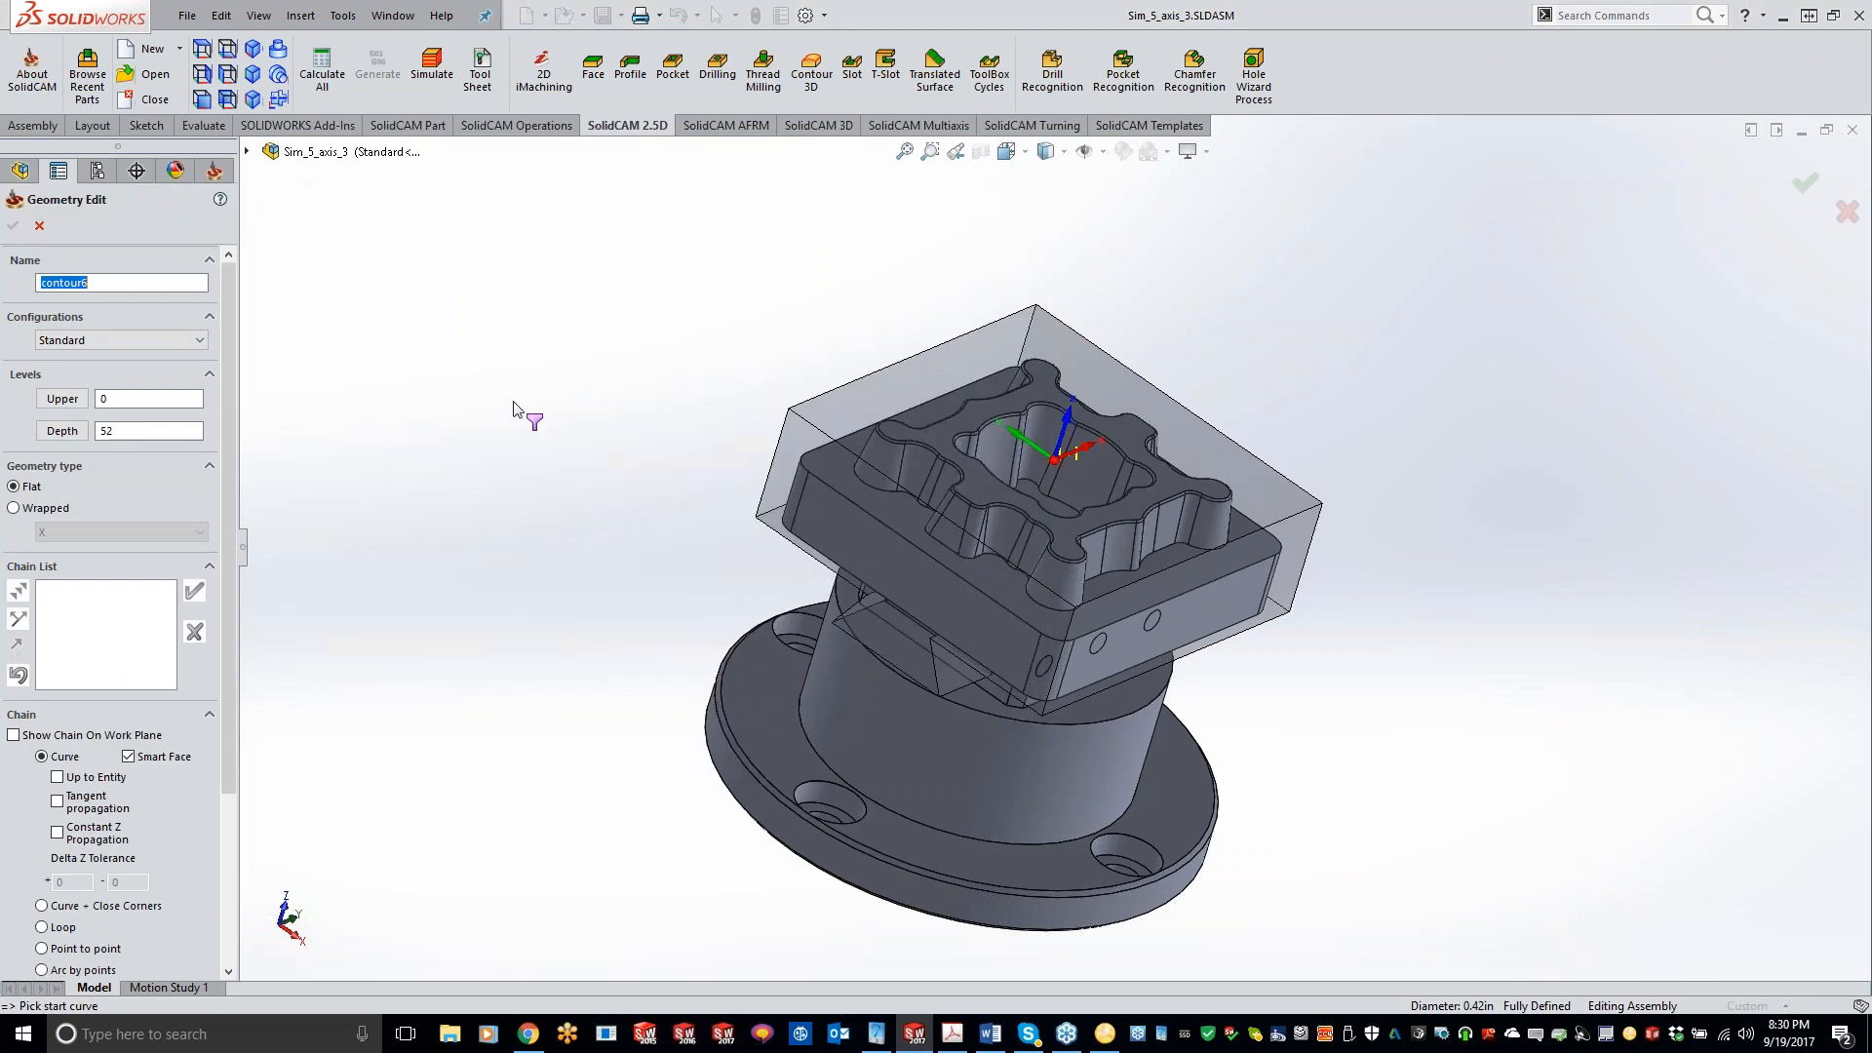
left_click(998, 345)
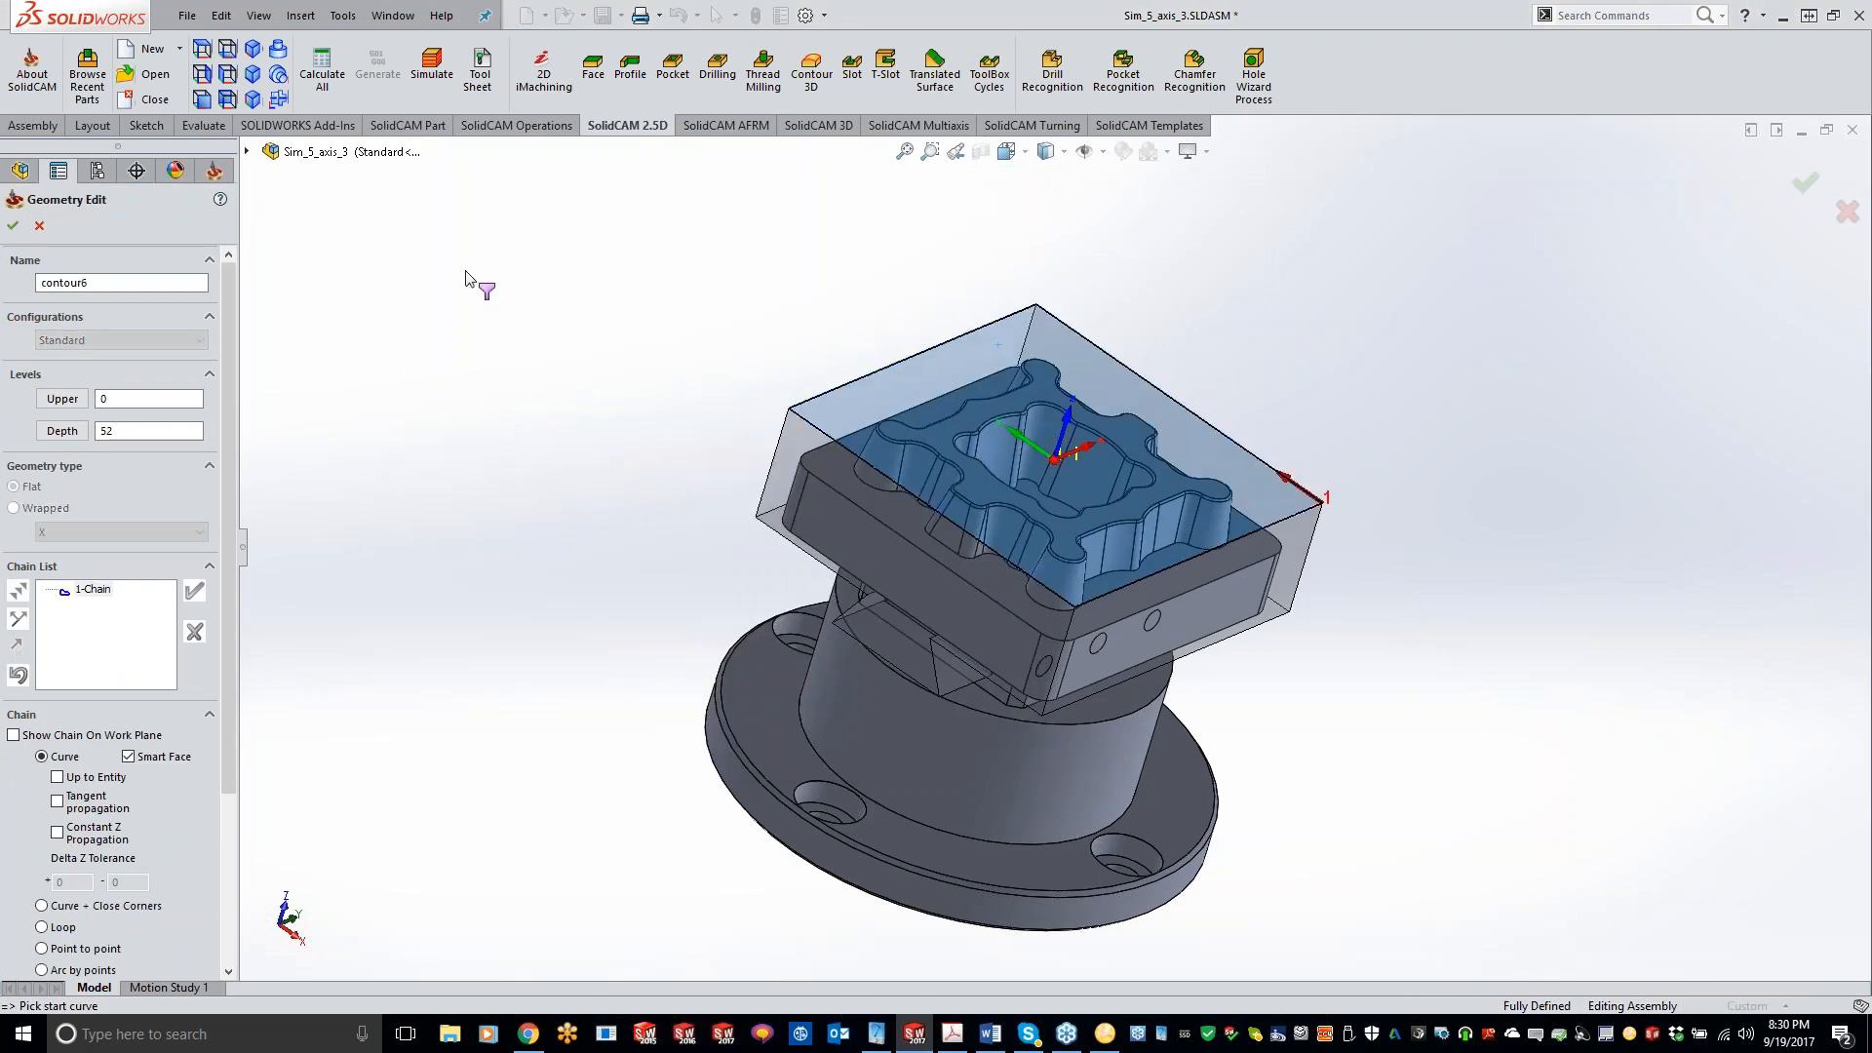
left_click(12, 226)
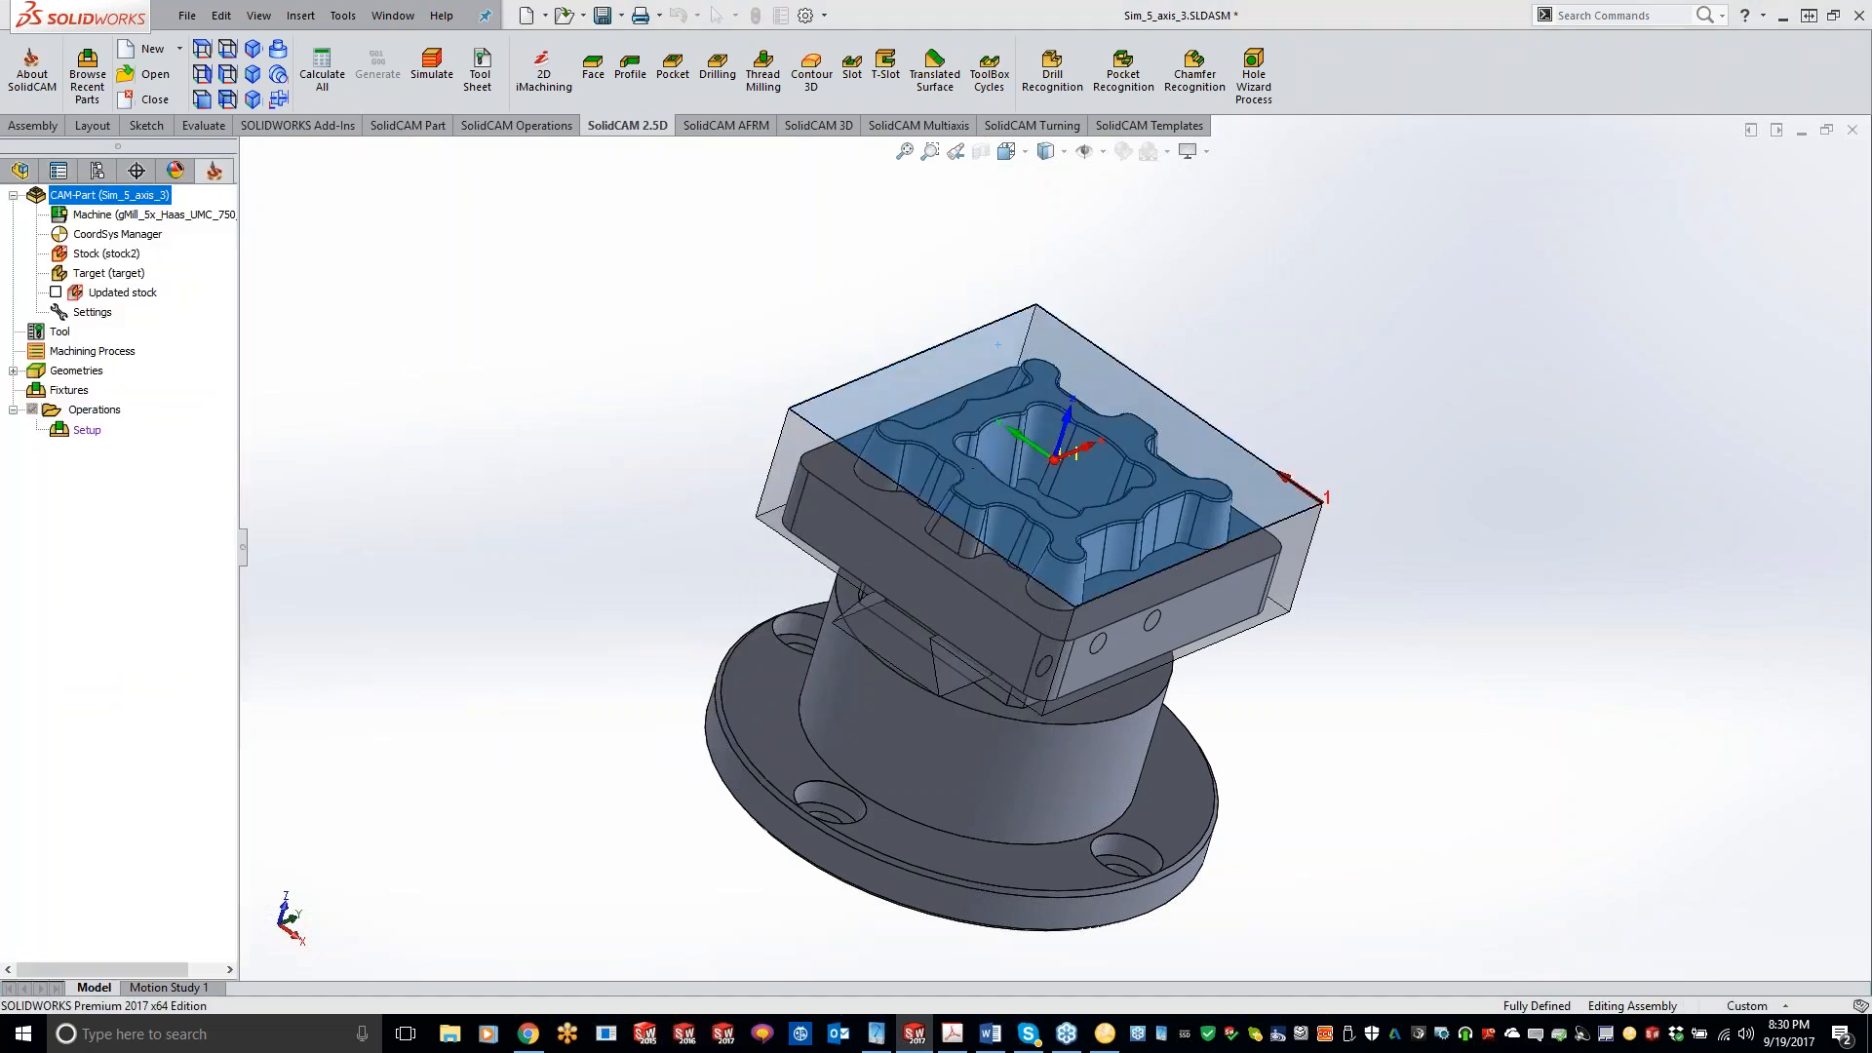
left_click(568, 403)
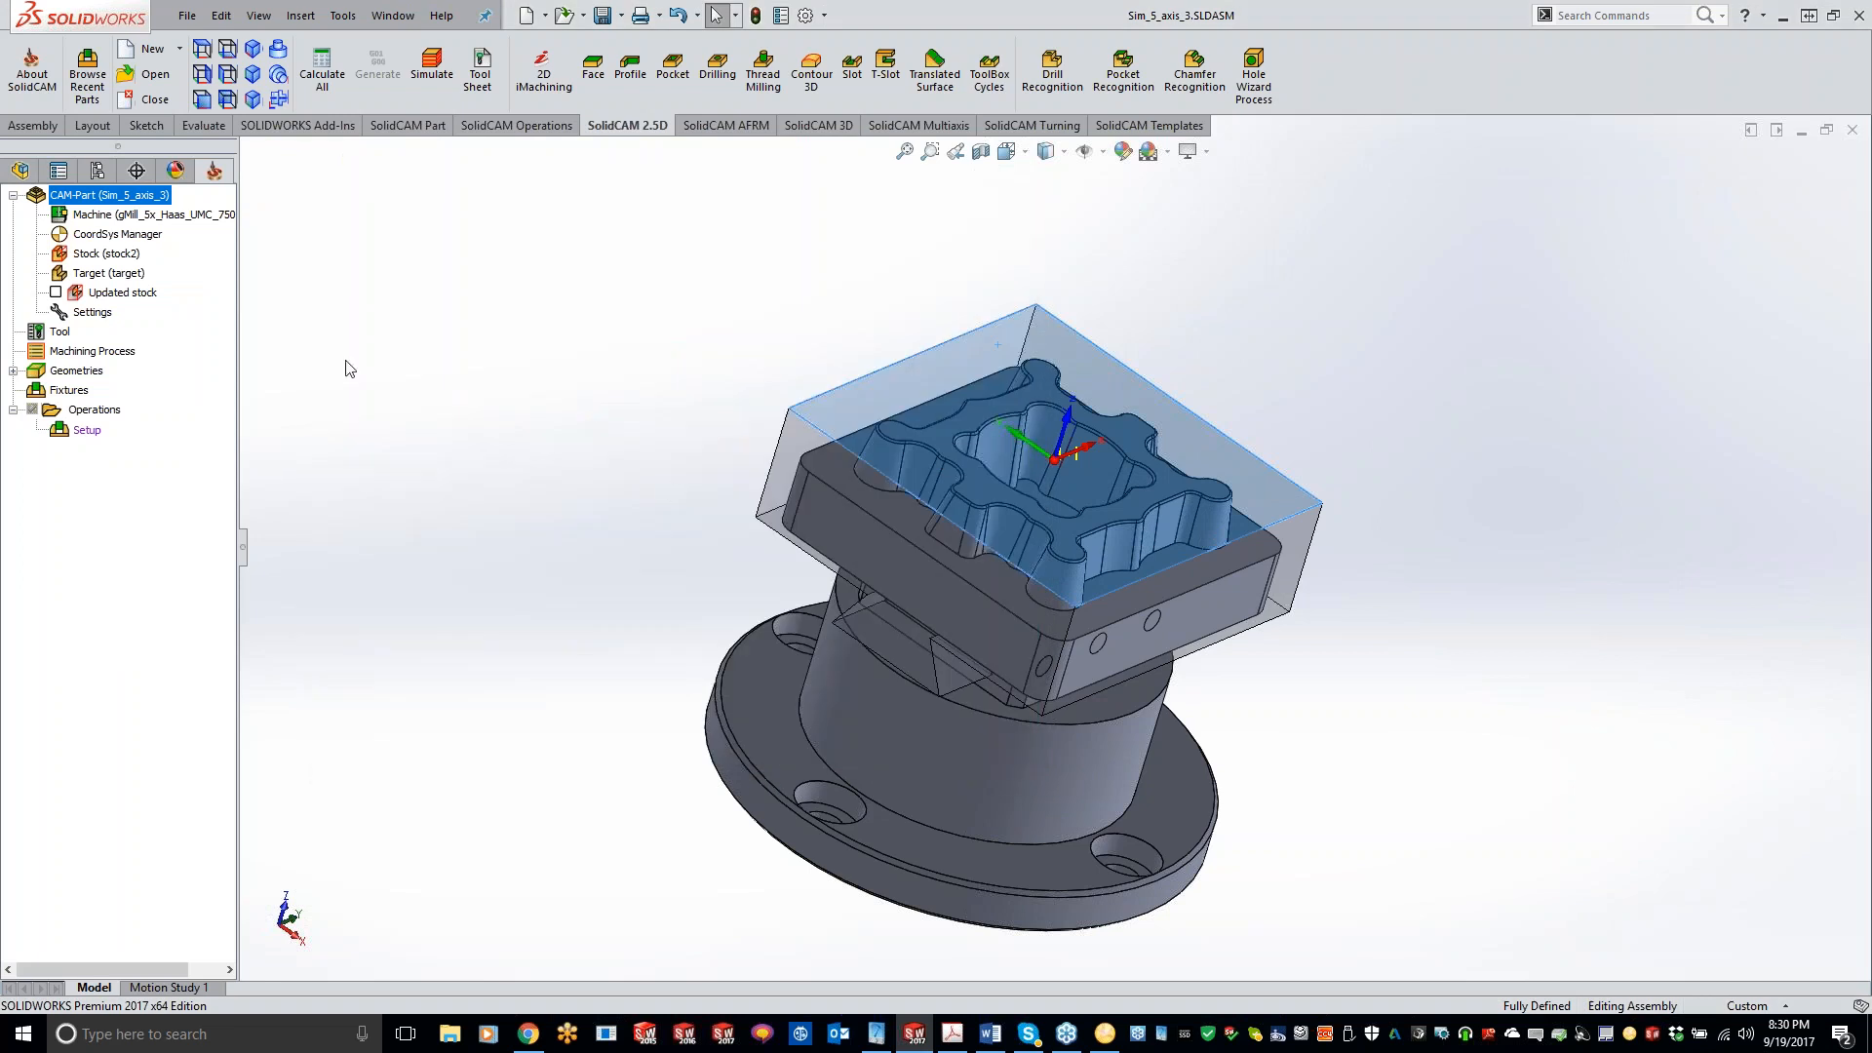
double_click(367, 335)
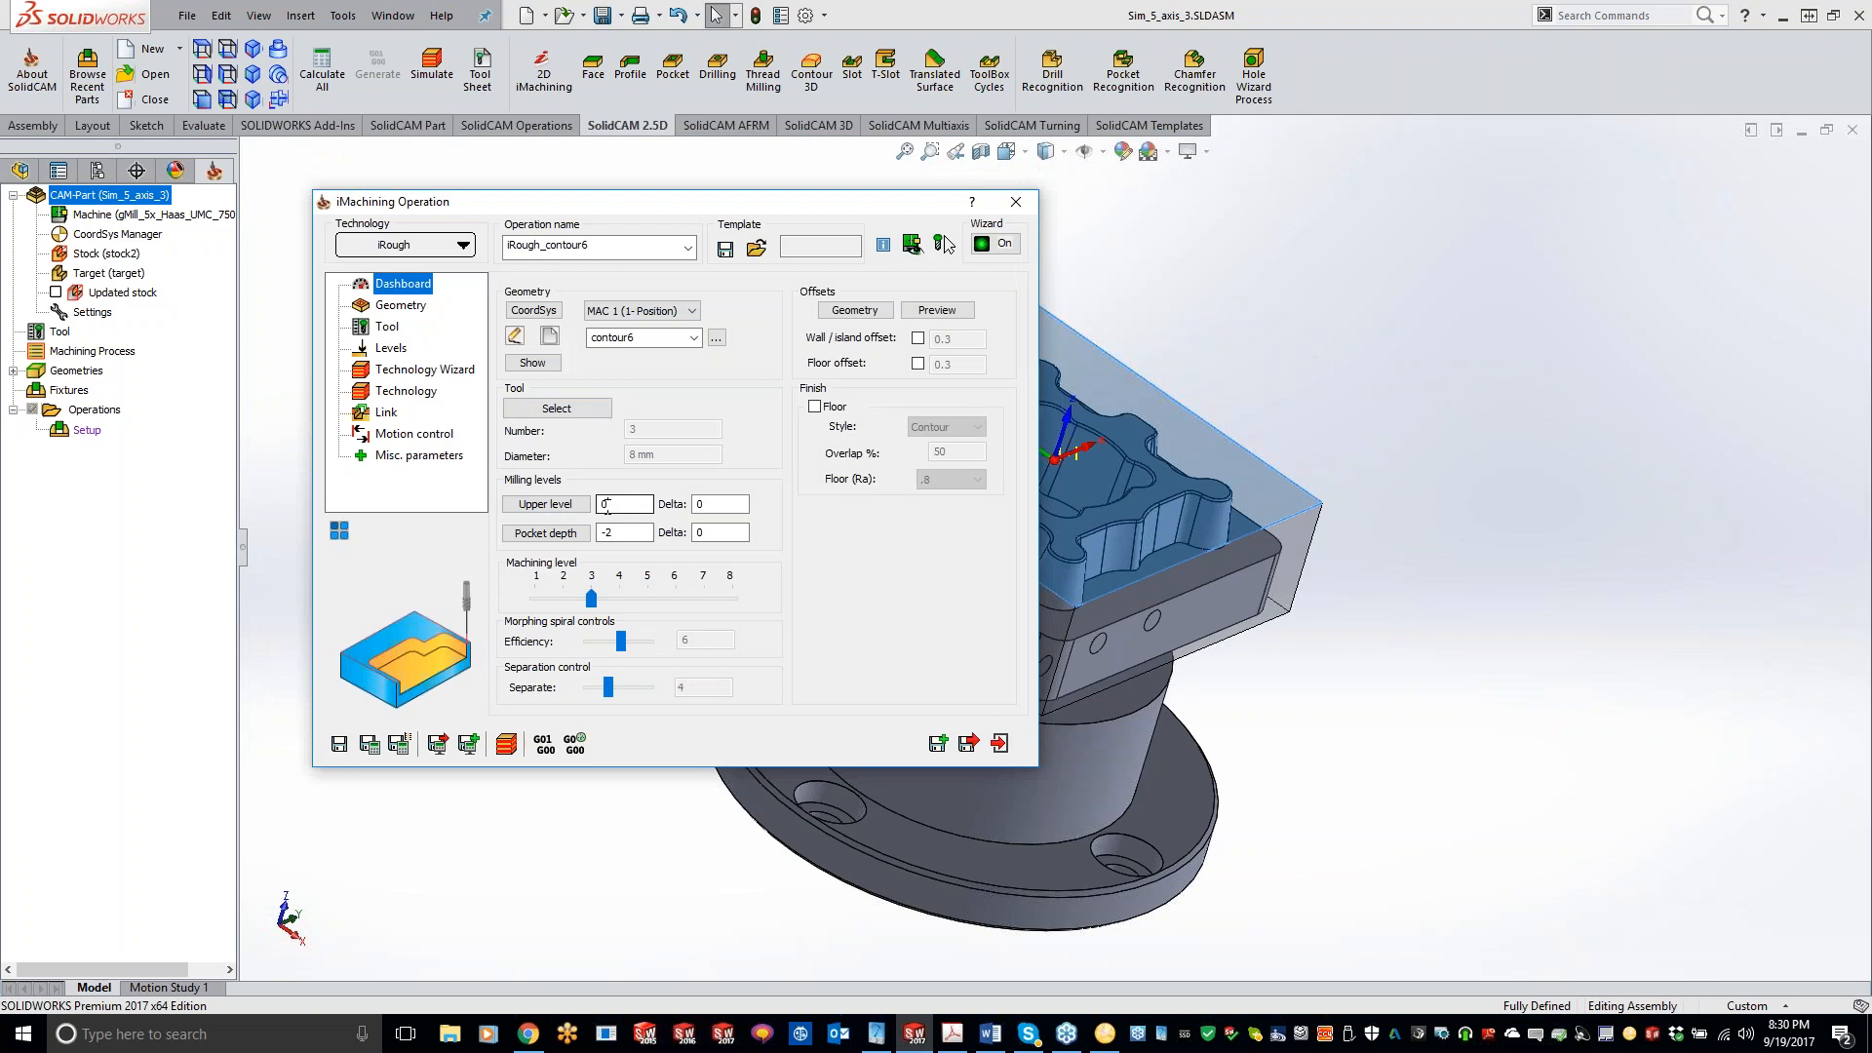
- Pick an upper level of 2 and a pocket depth at the part's upper face, and set the machining level to 8
double_click(611, 506)
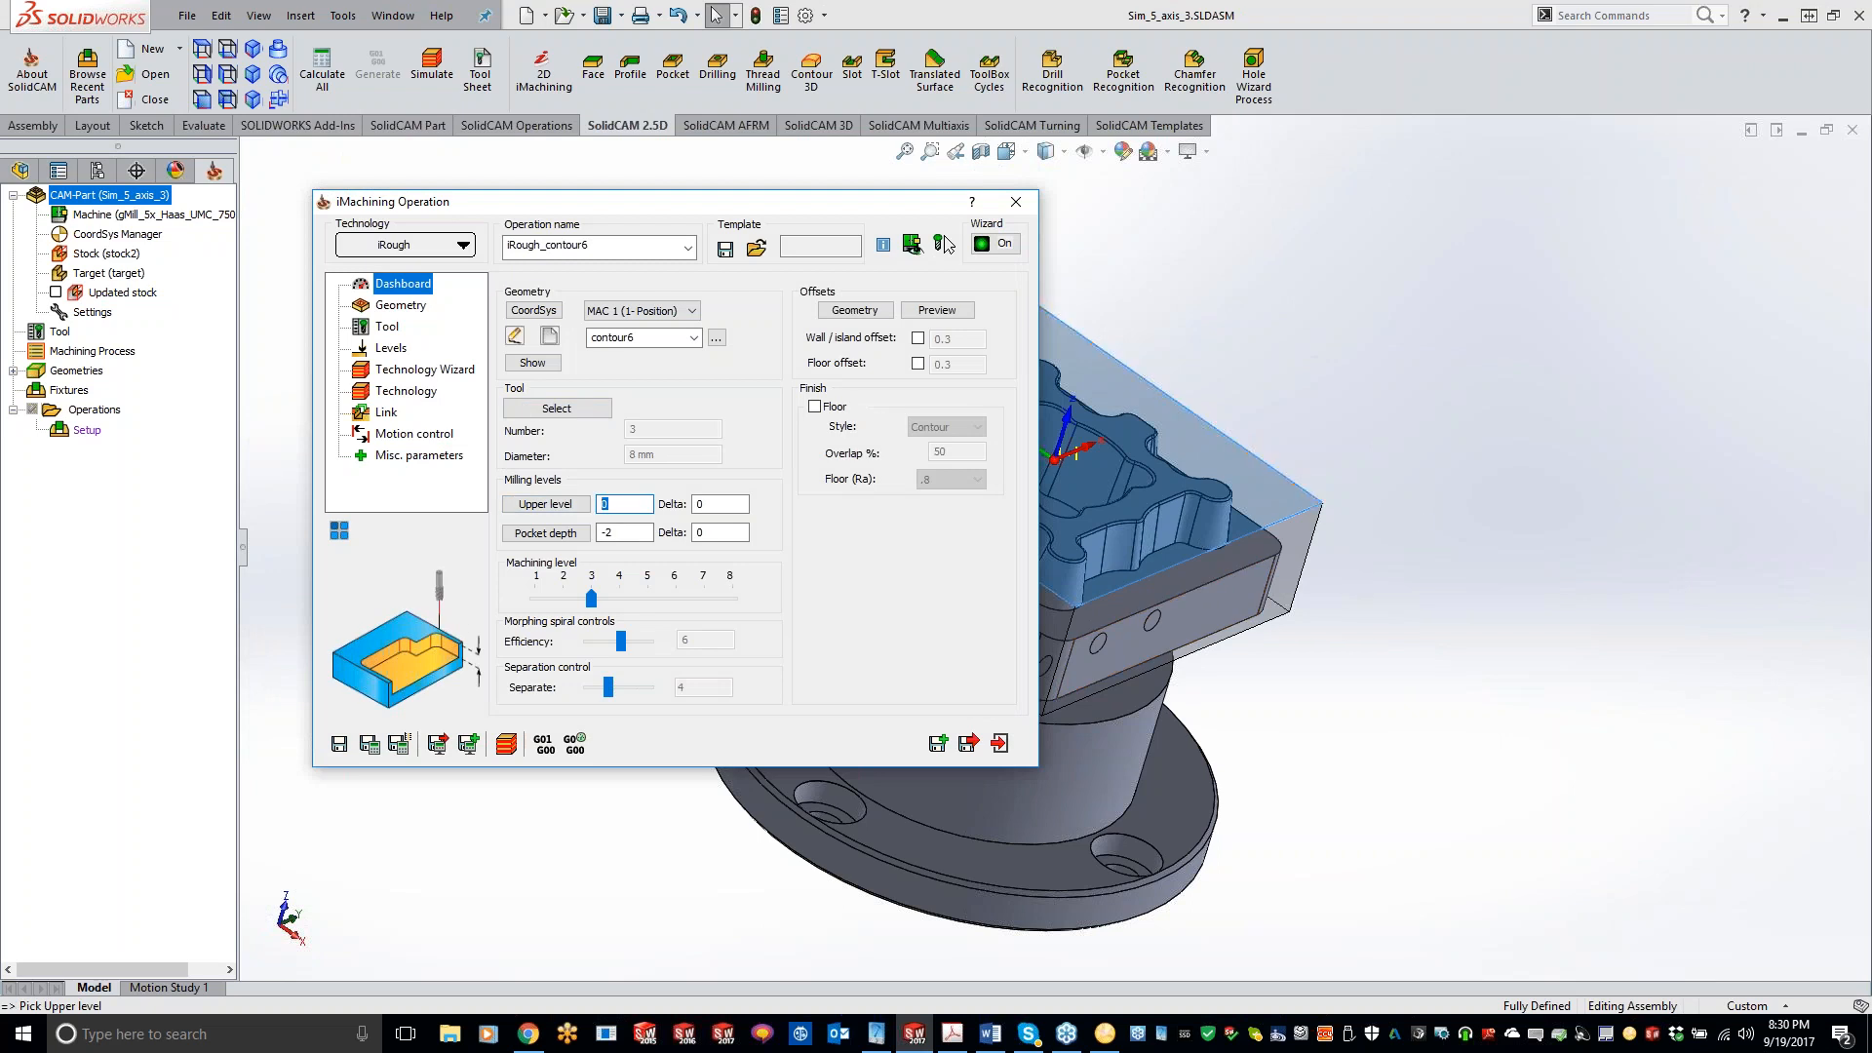
left_click(1324, 511)
double_click(624, 532)
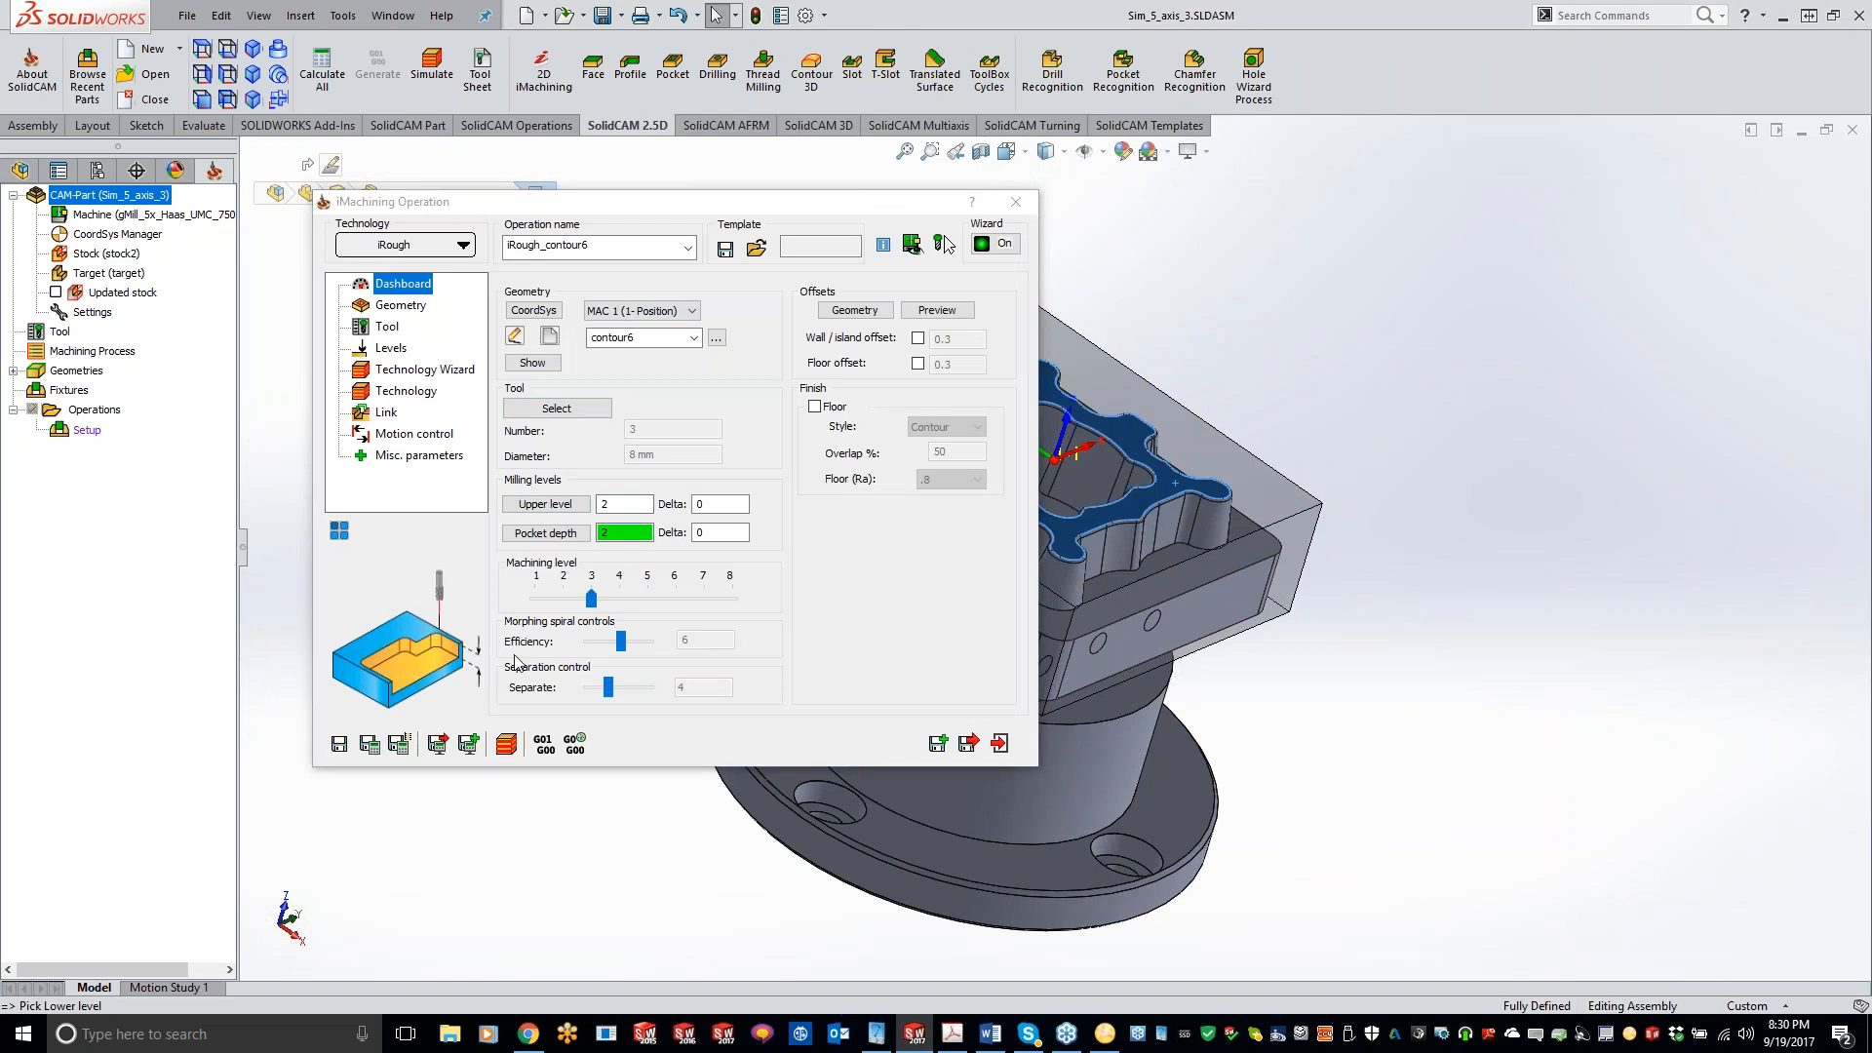
left_click_drag(591, 598, 733, 598)
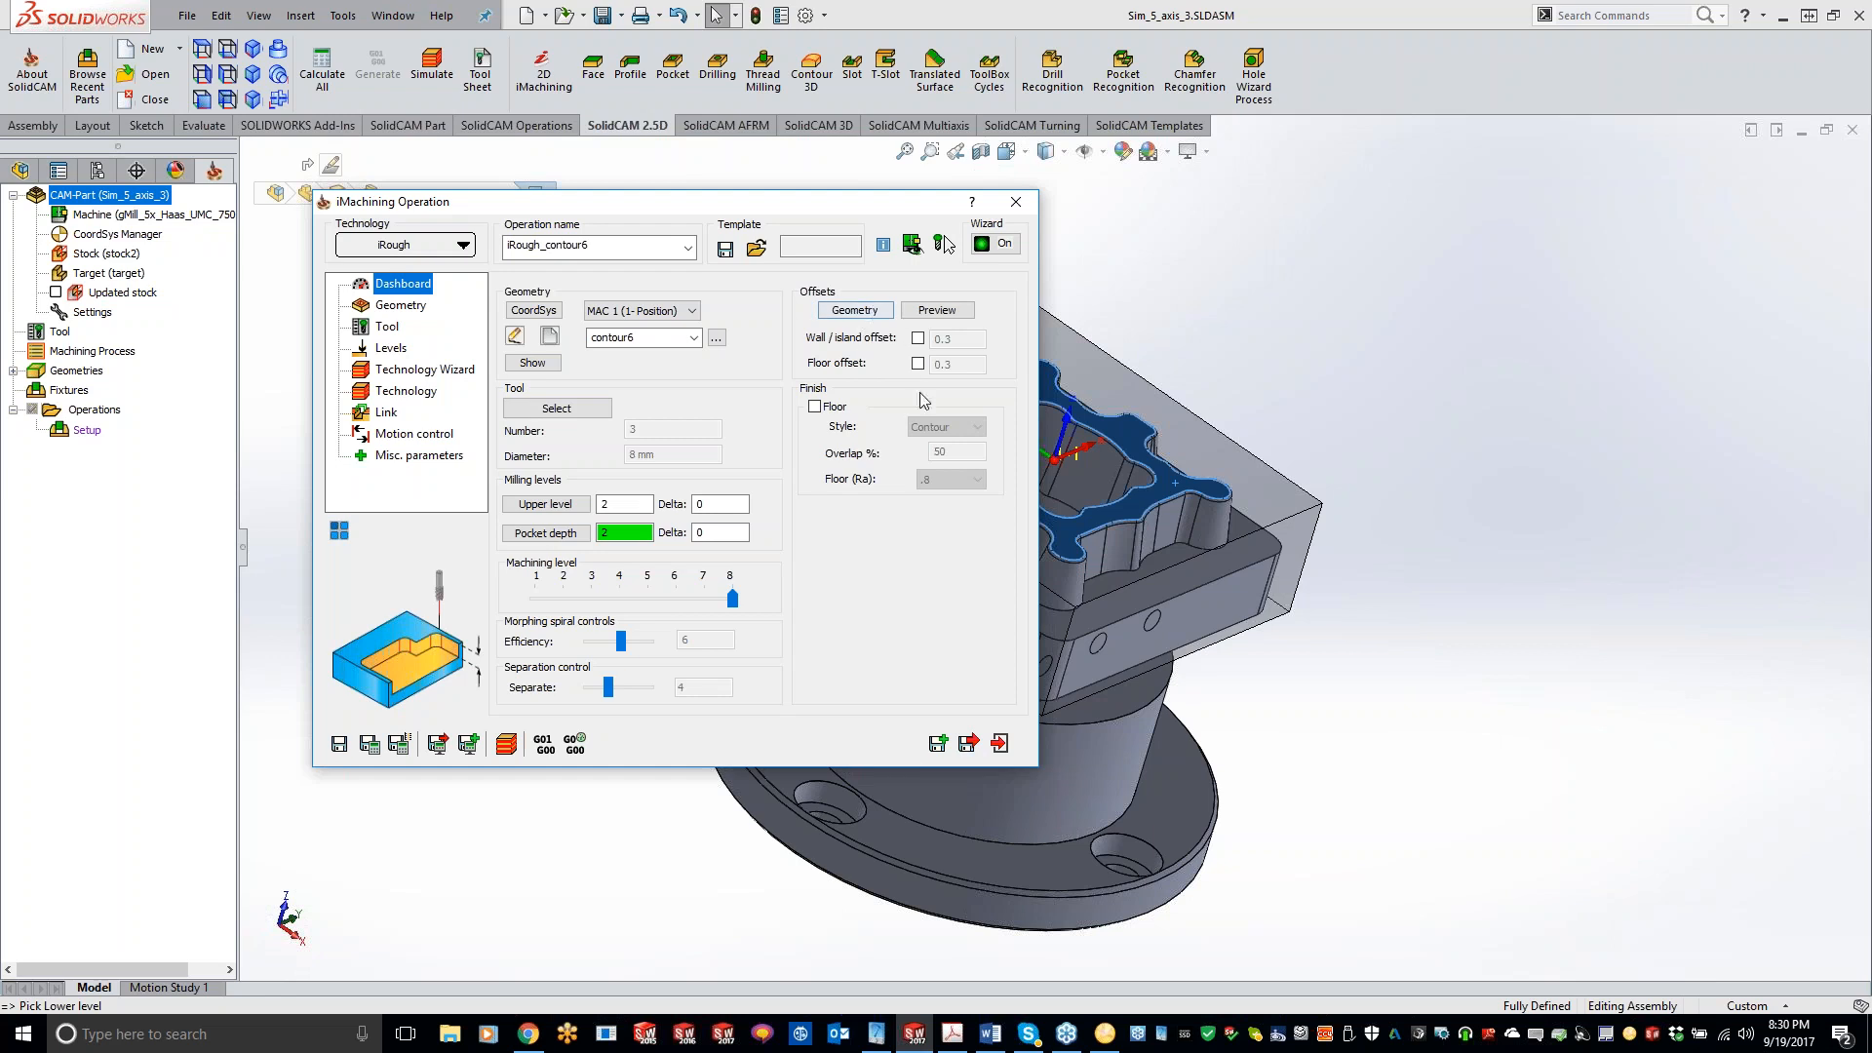
- Switch the technology to iRough + iFinish, enable floor finishing, and check the floor and wall Ra options
left_click(410, 256)
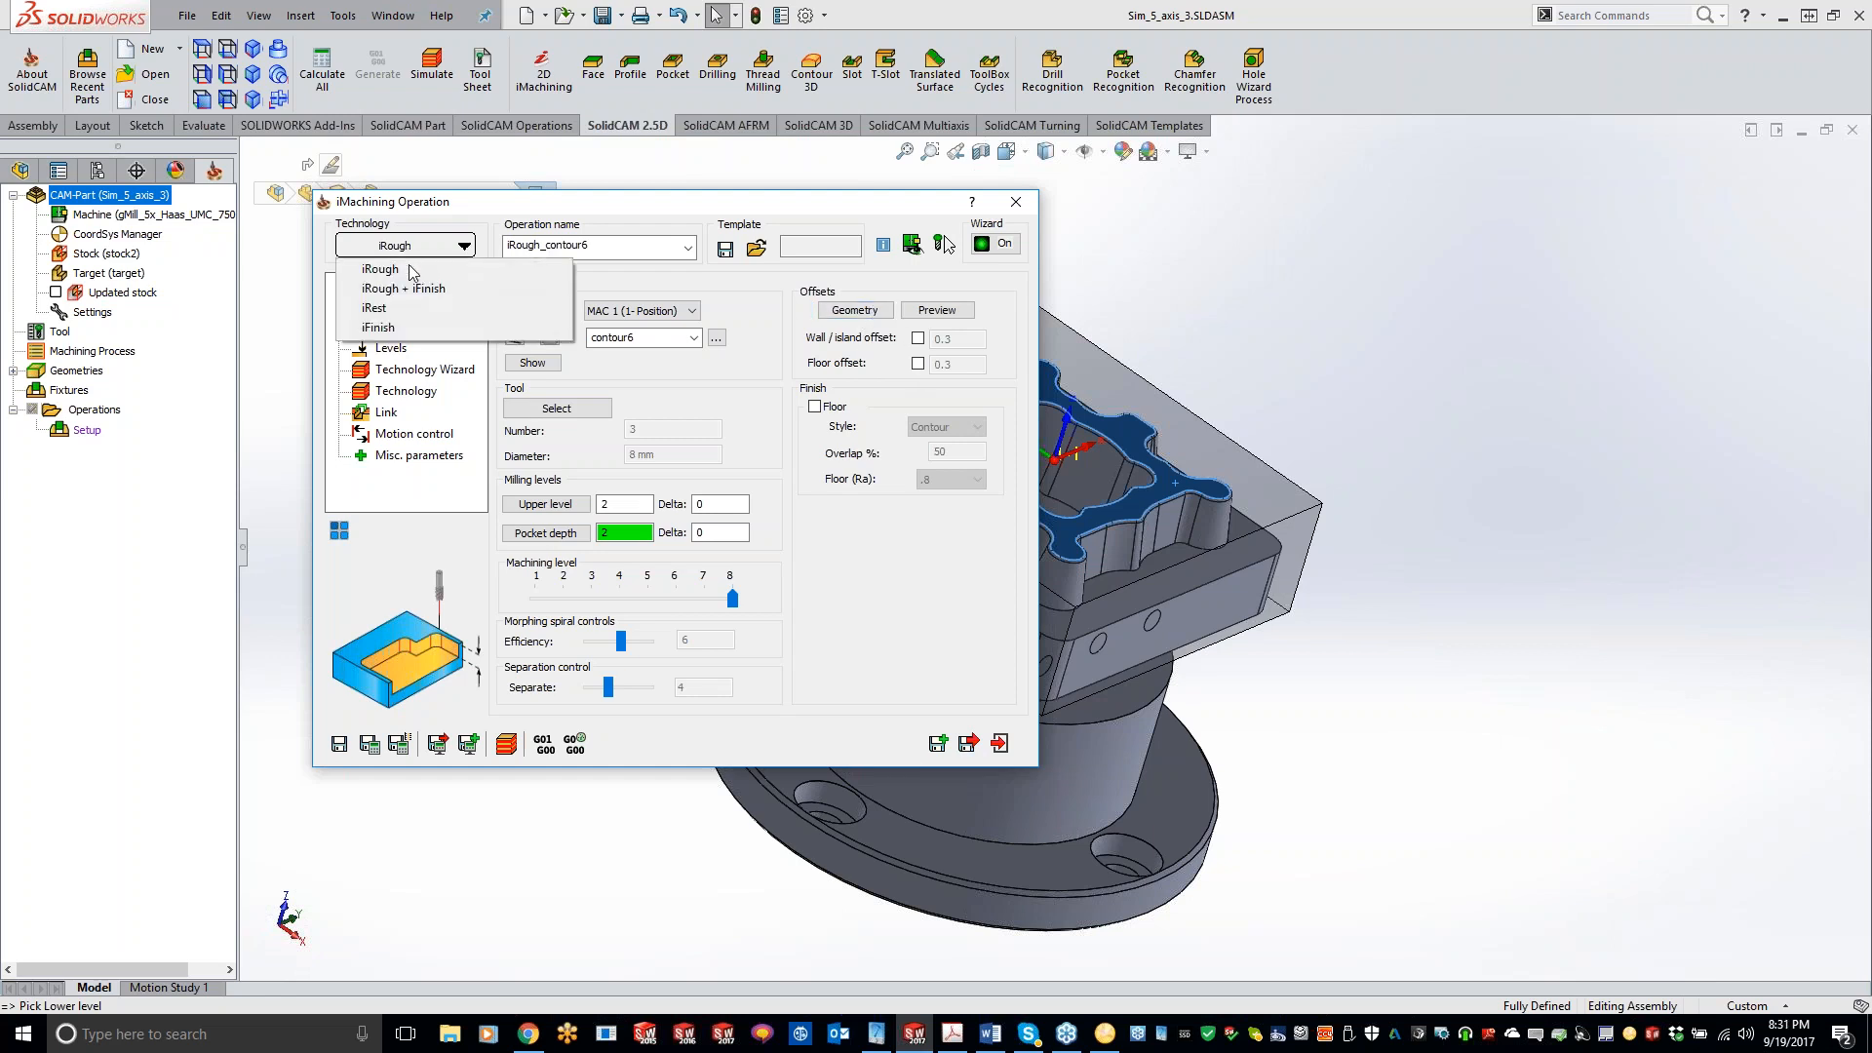
left_click(406, 283)
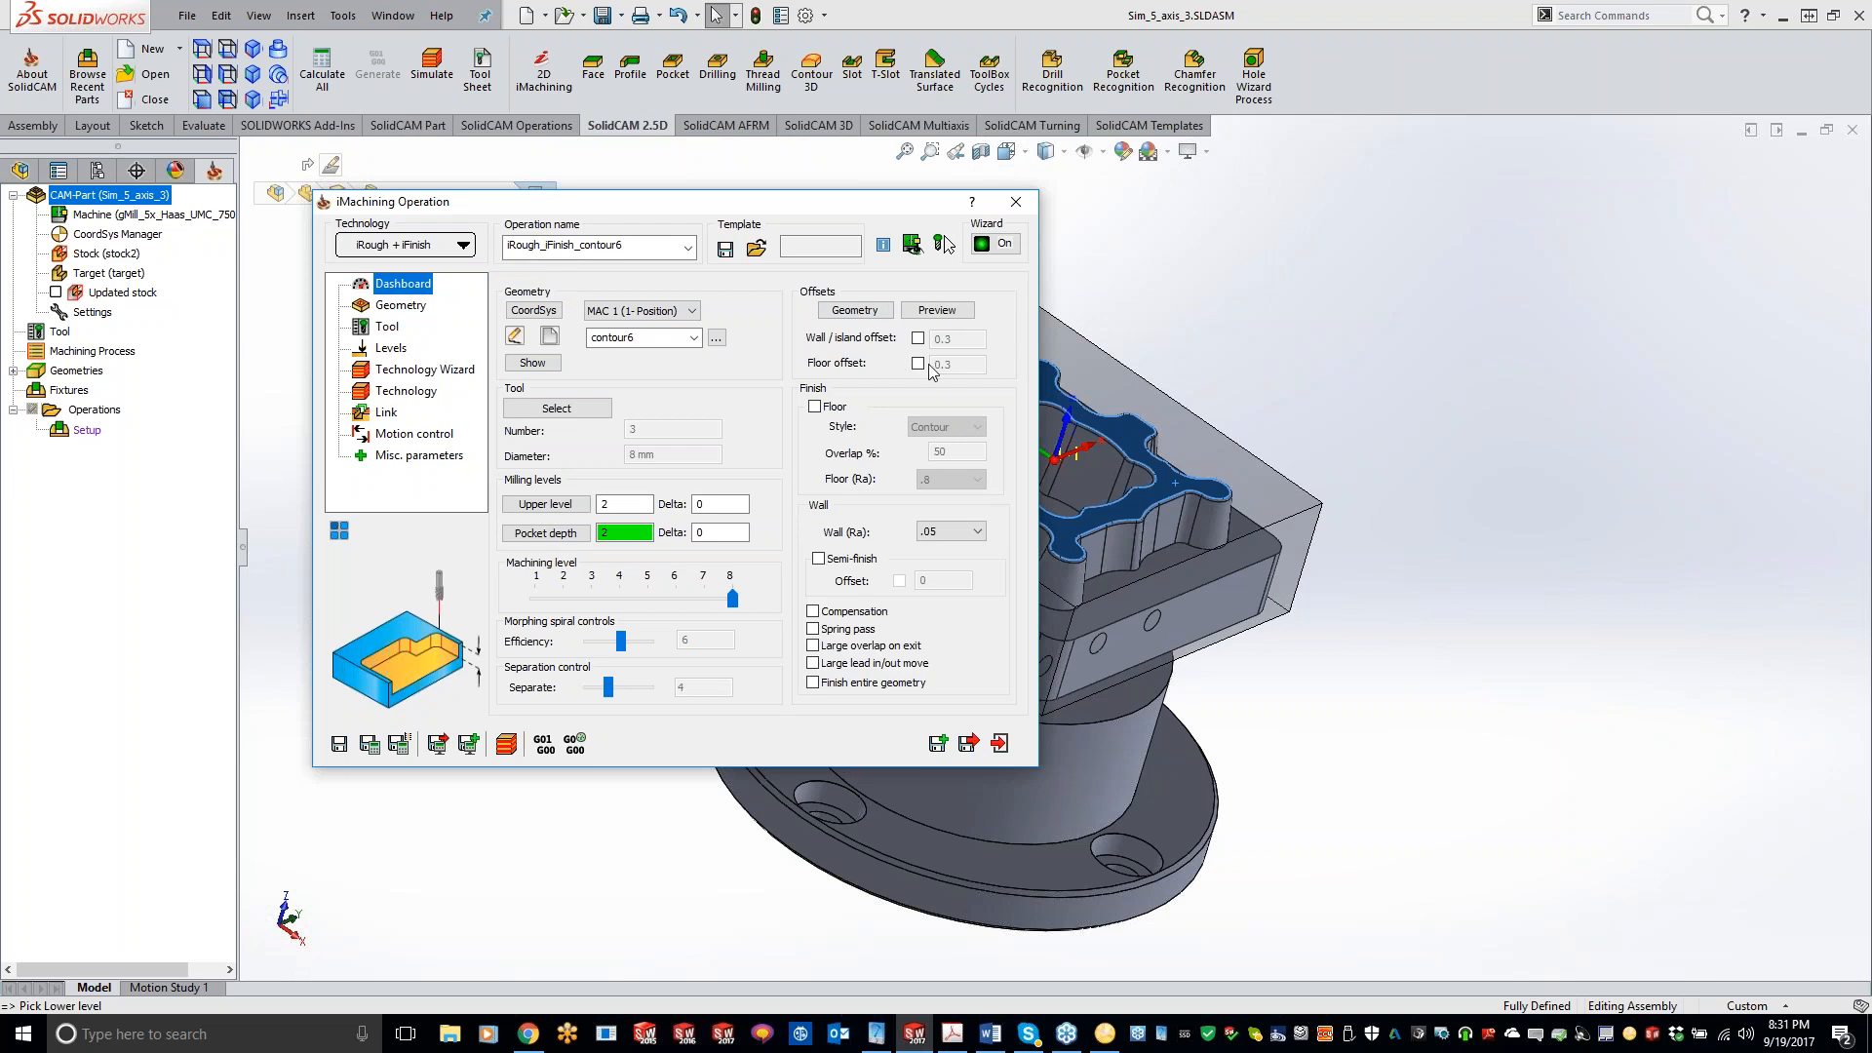
left_click(816, 407)
left_click(815, 407)
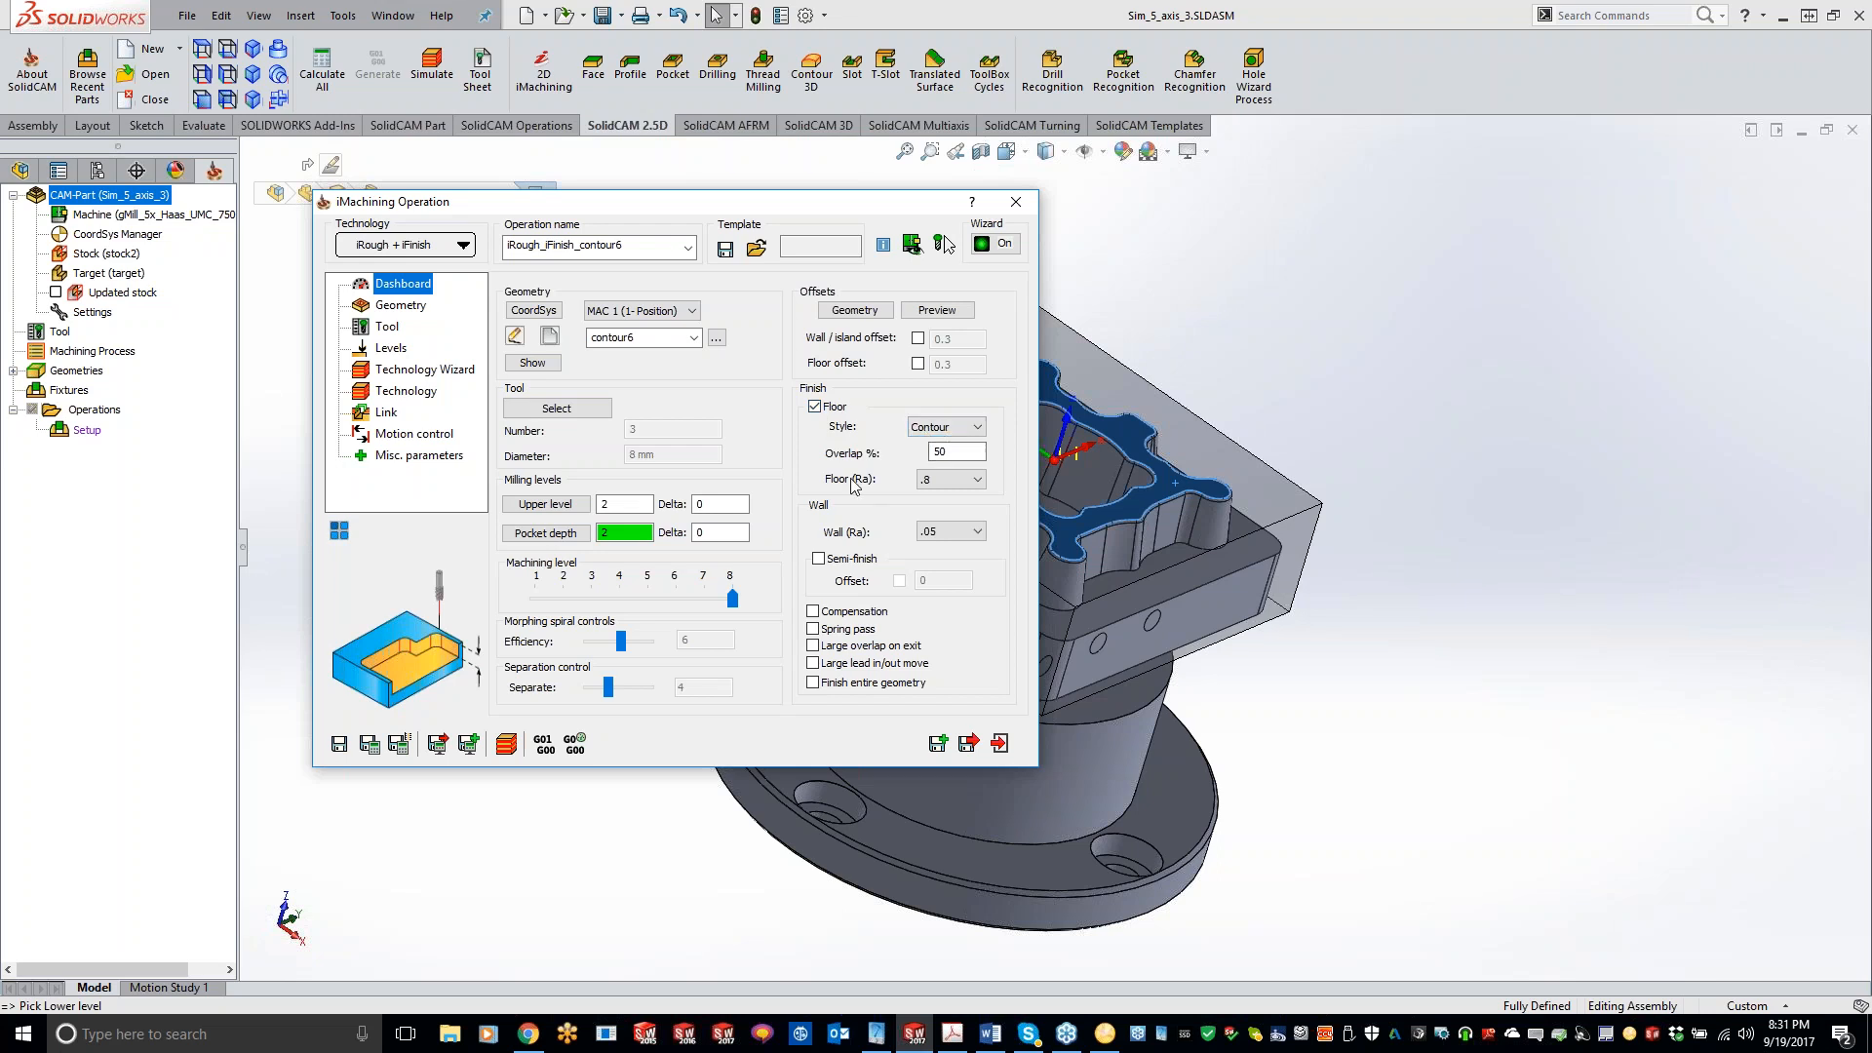
left_click(972, 482)
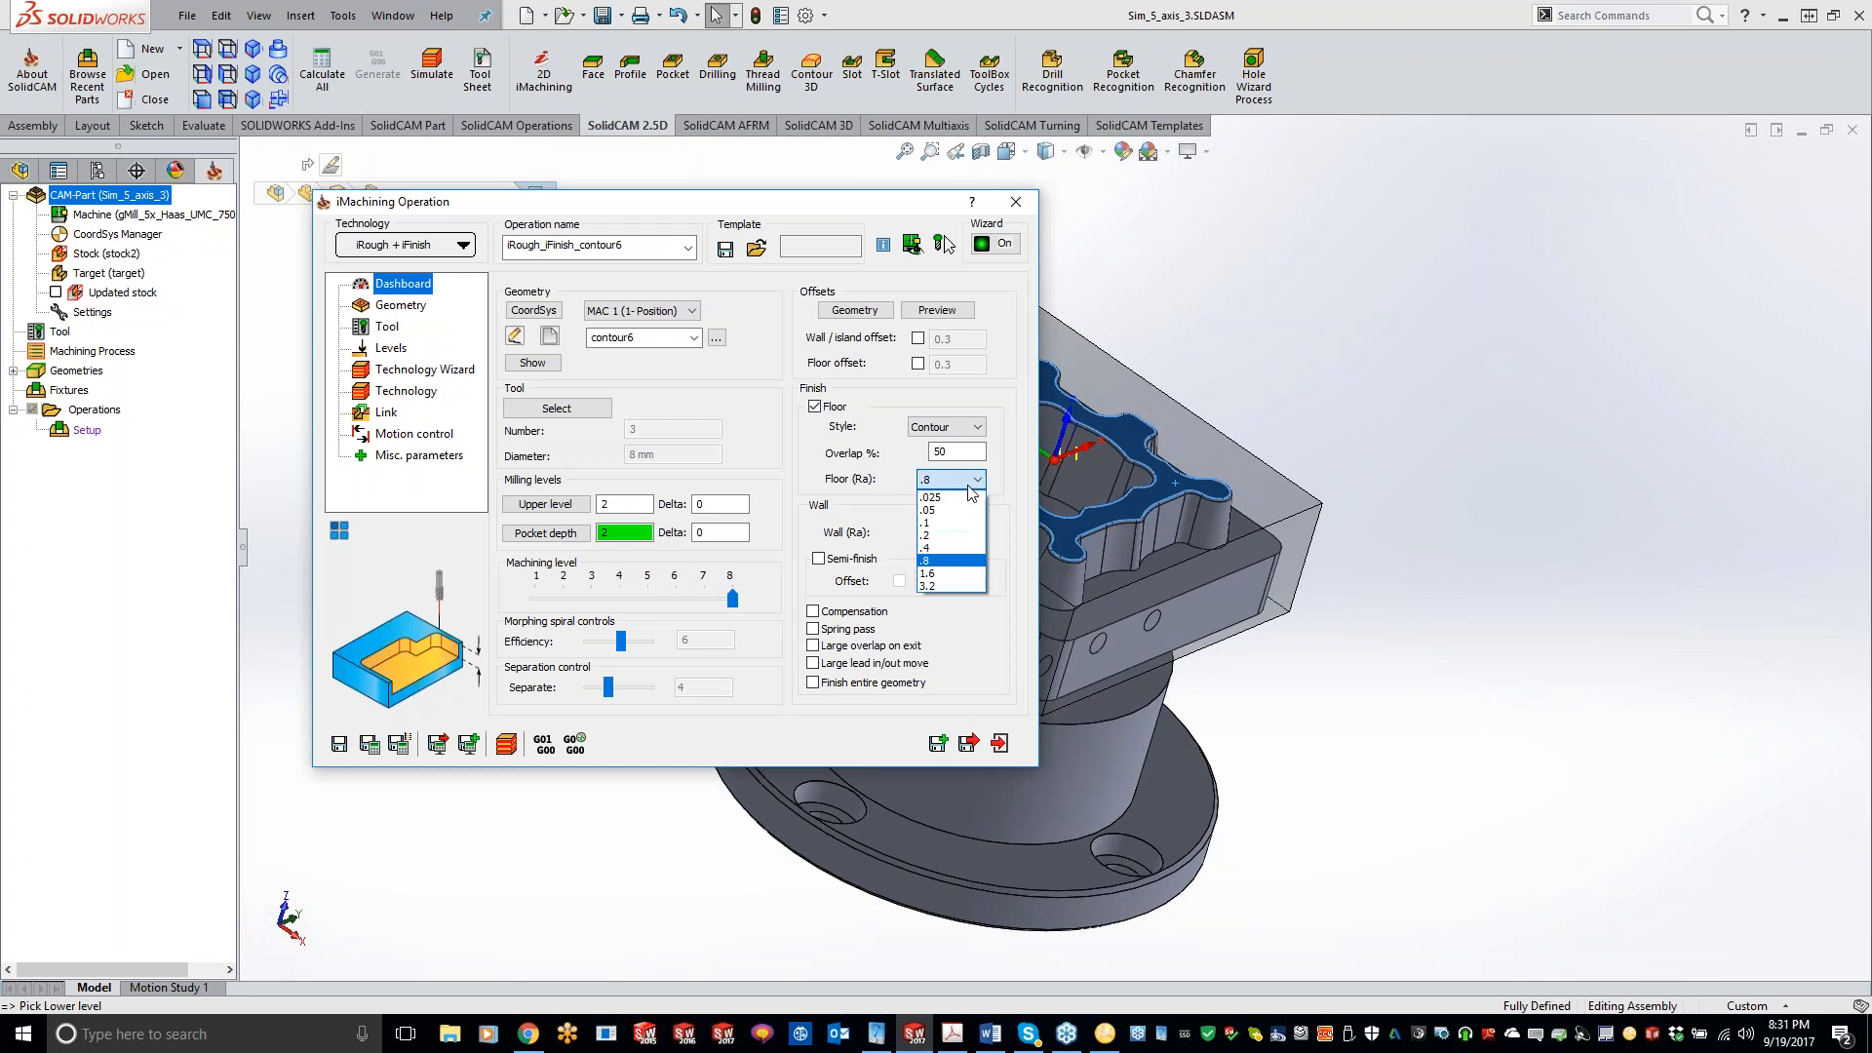
left_click(971, 482)
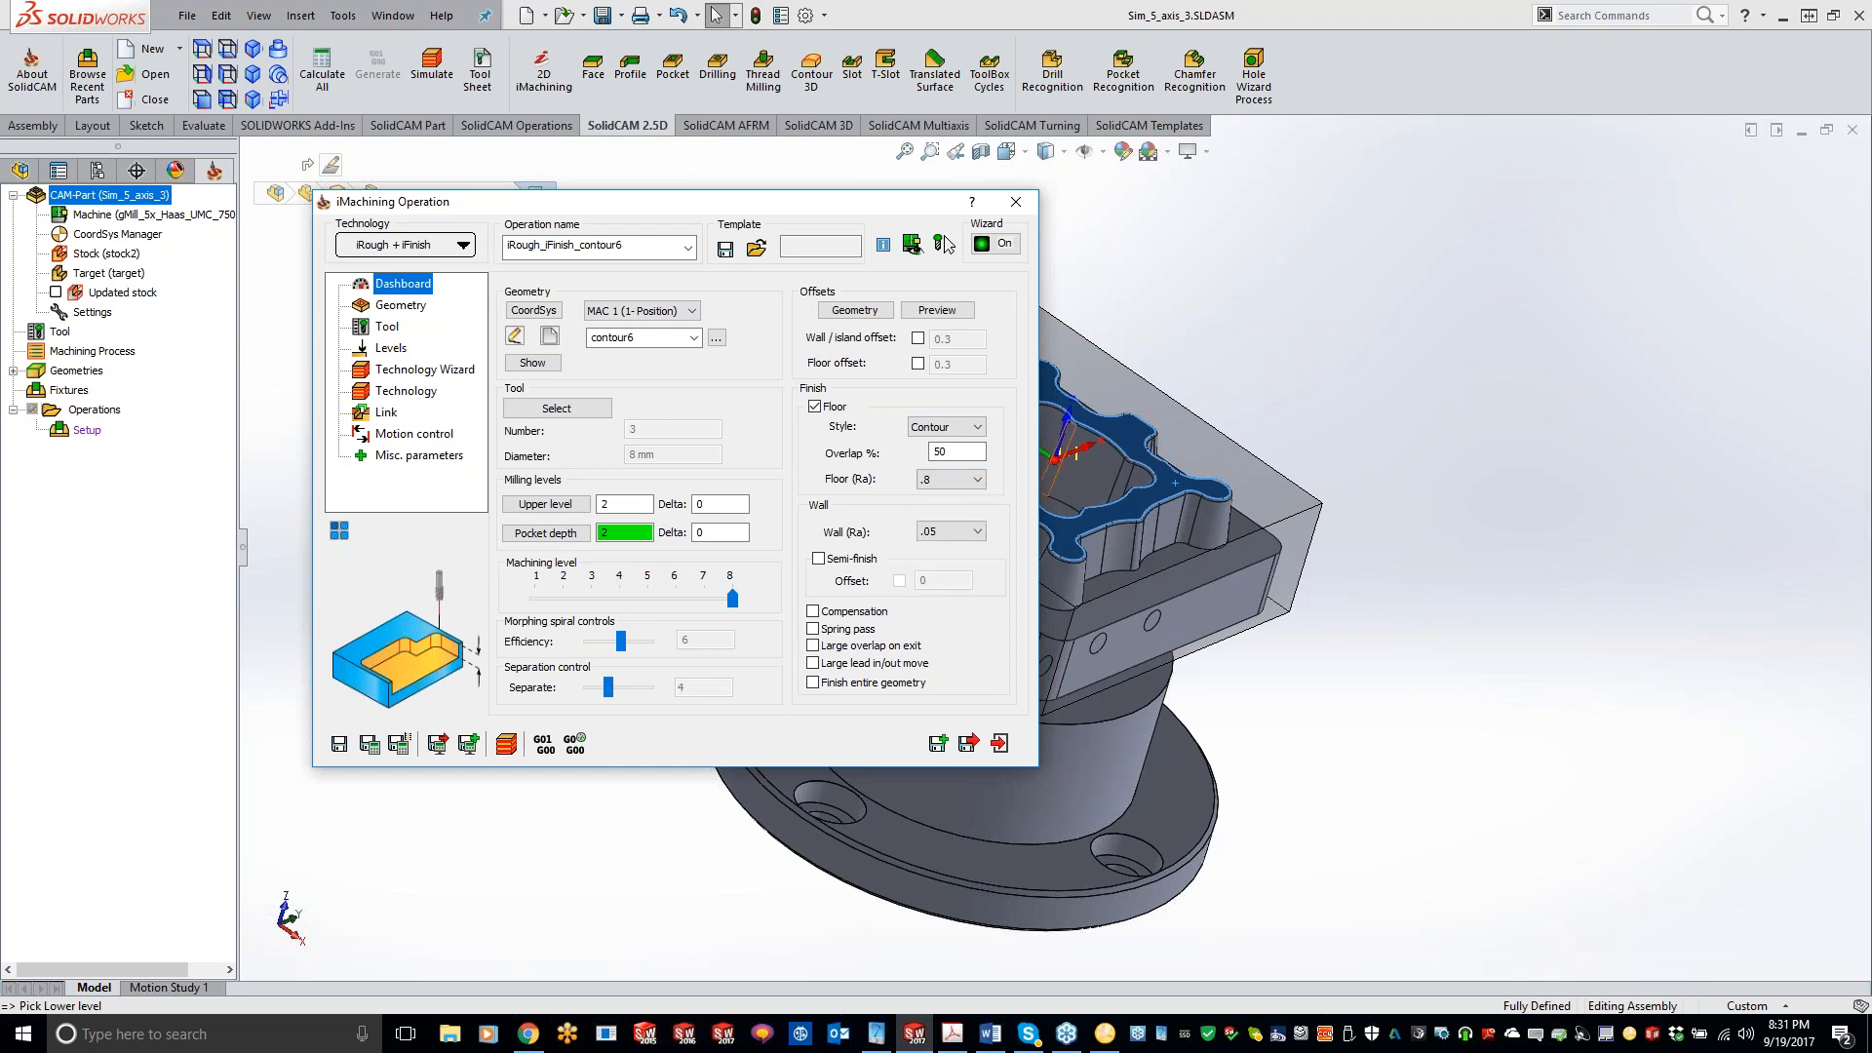
left_click(954, 533)
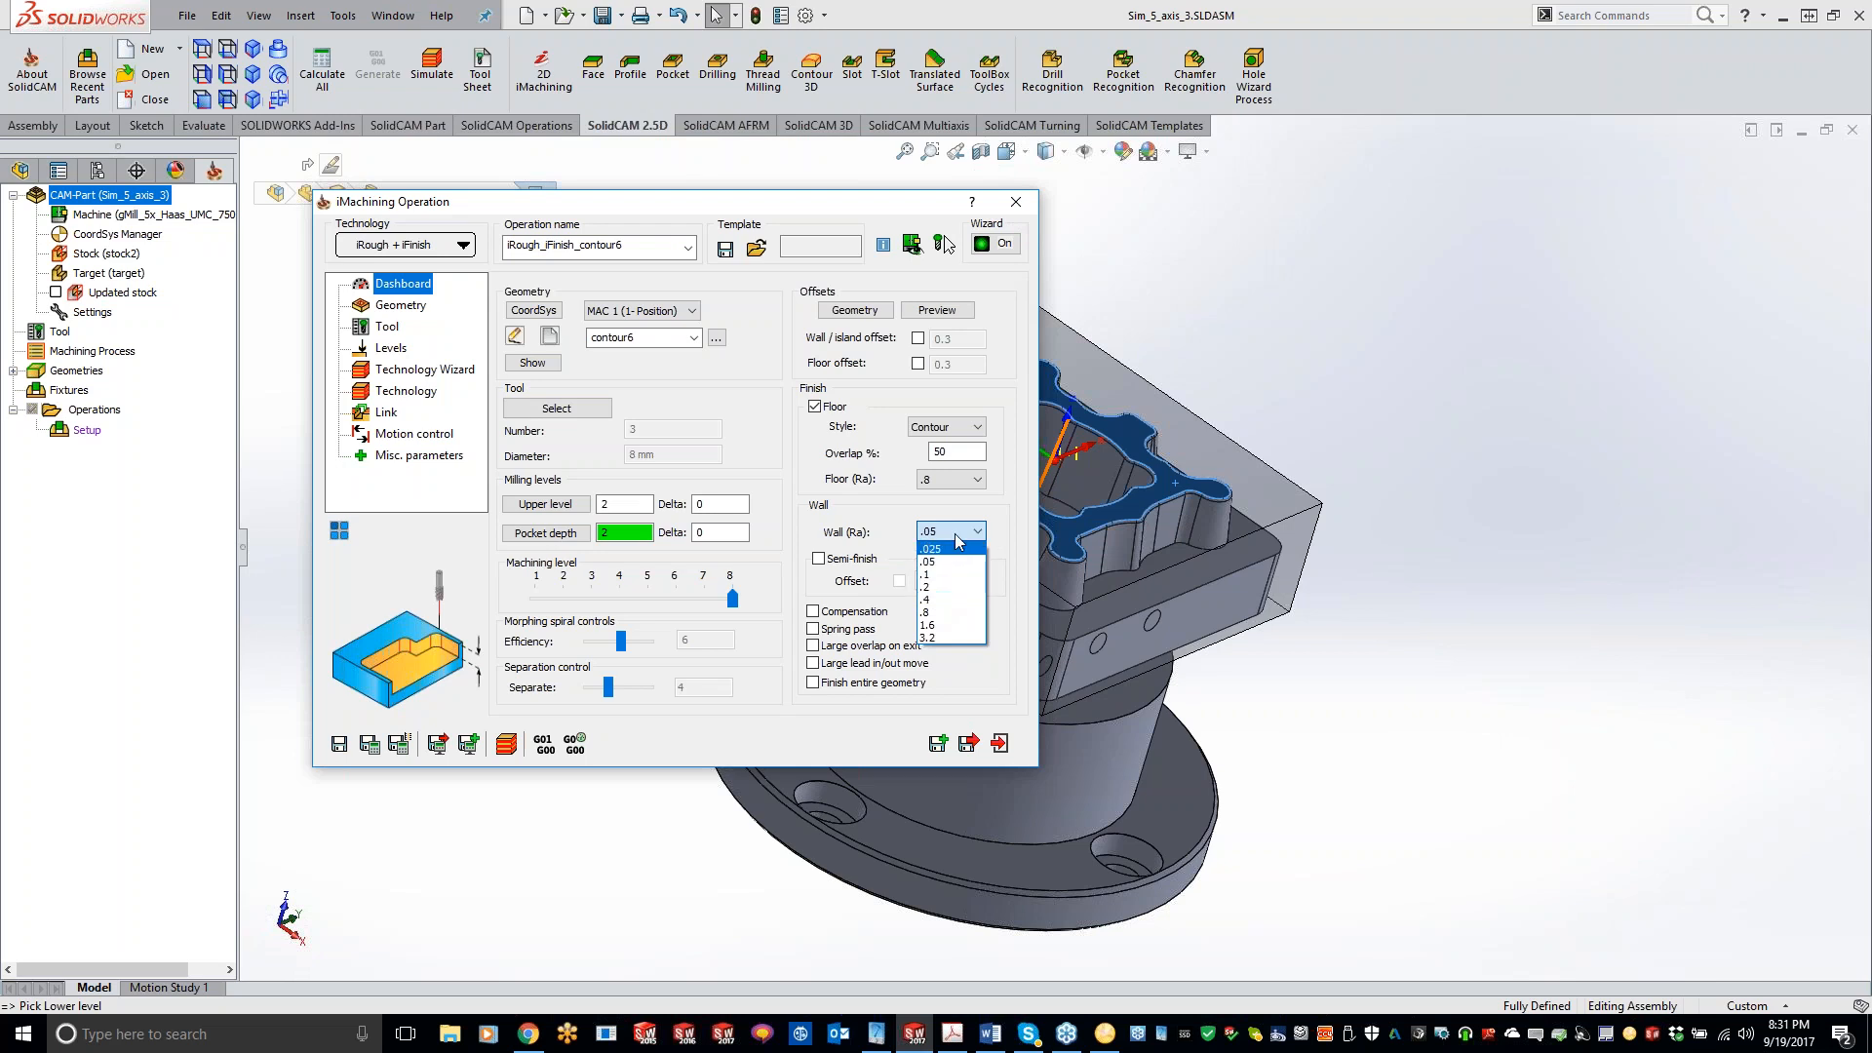
left_click(1034, 266)
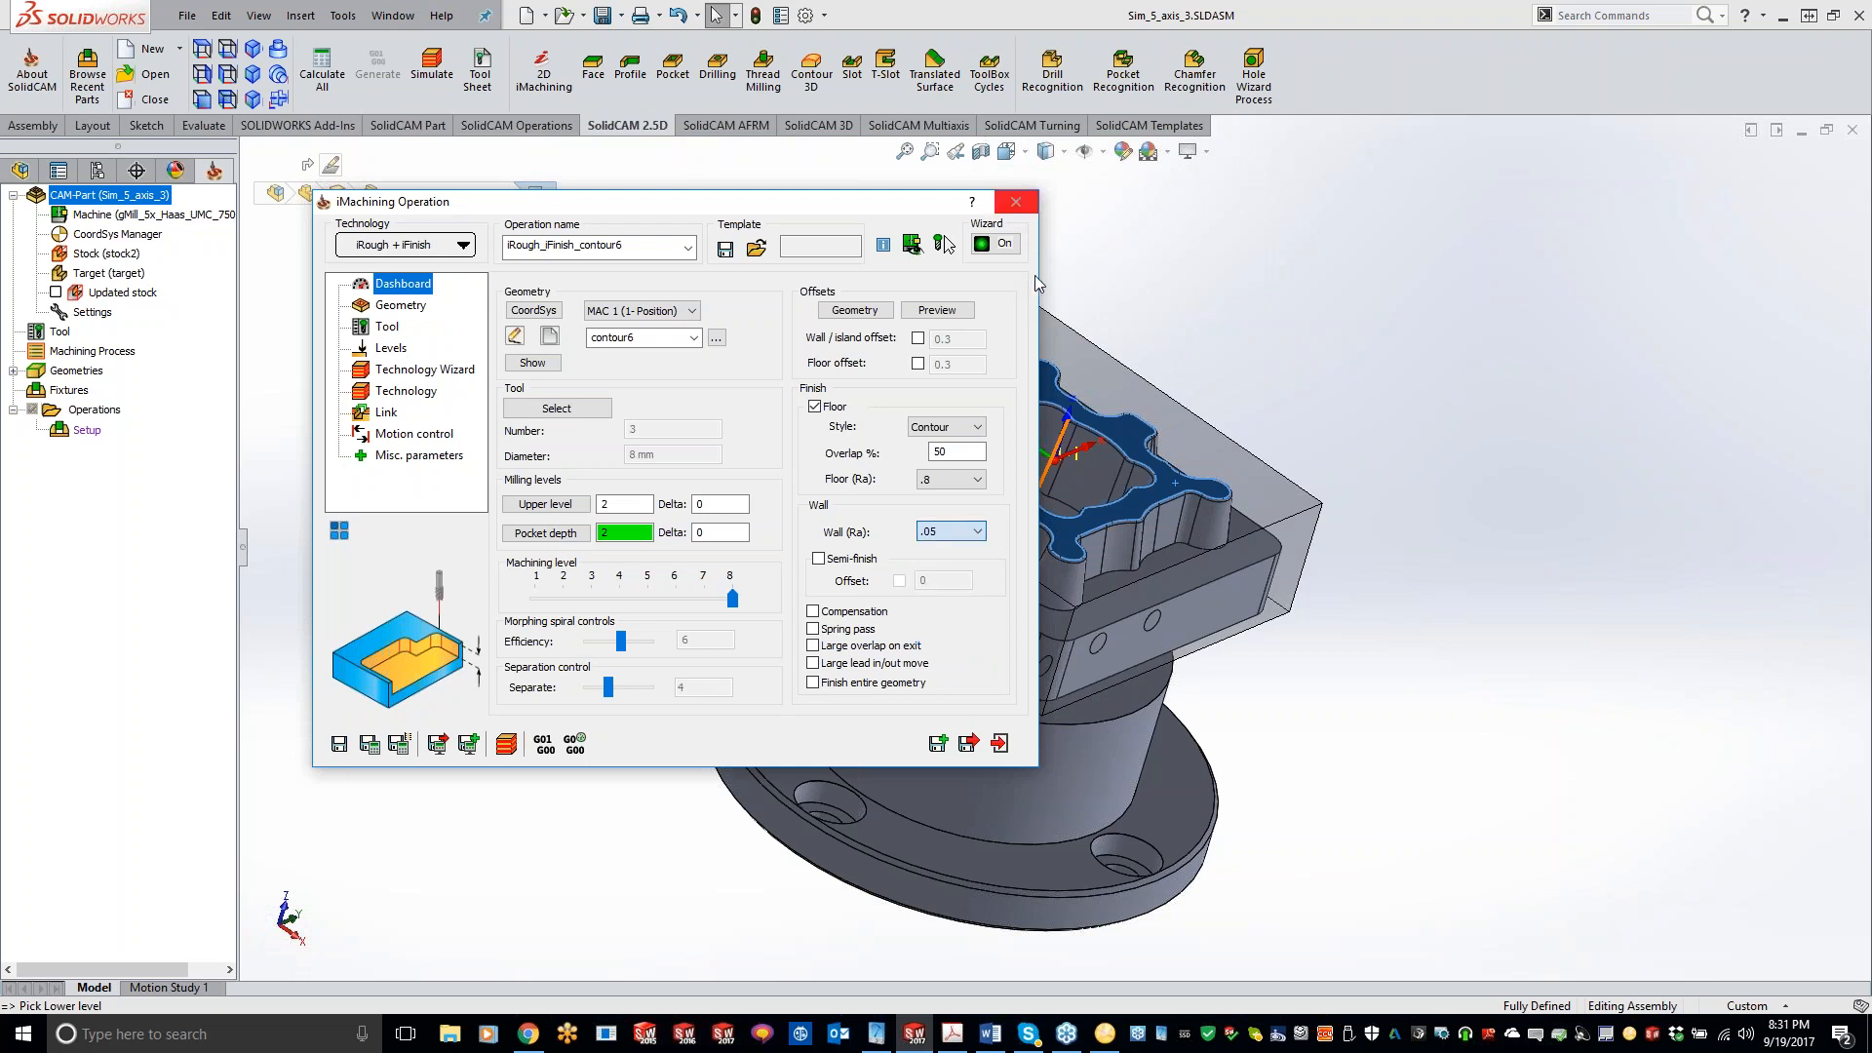
- Discard the iMachining operation without saving the contour6 geometry, and close the Sim_5_axis_3 CAM-Part
left_click(1016, 202)
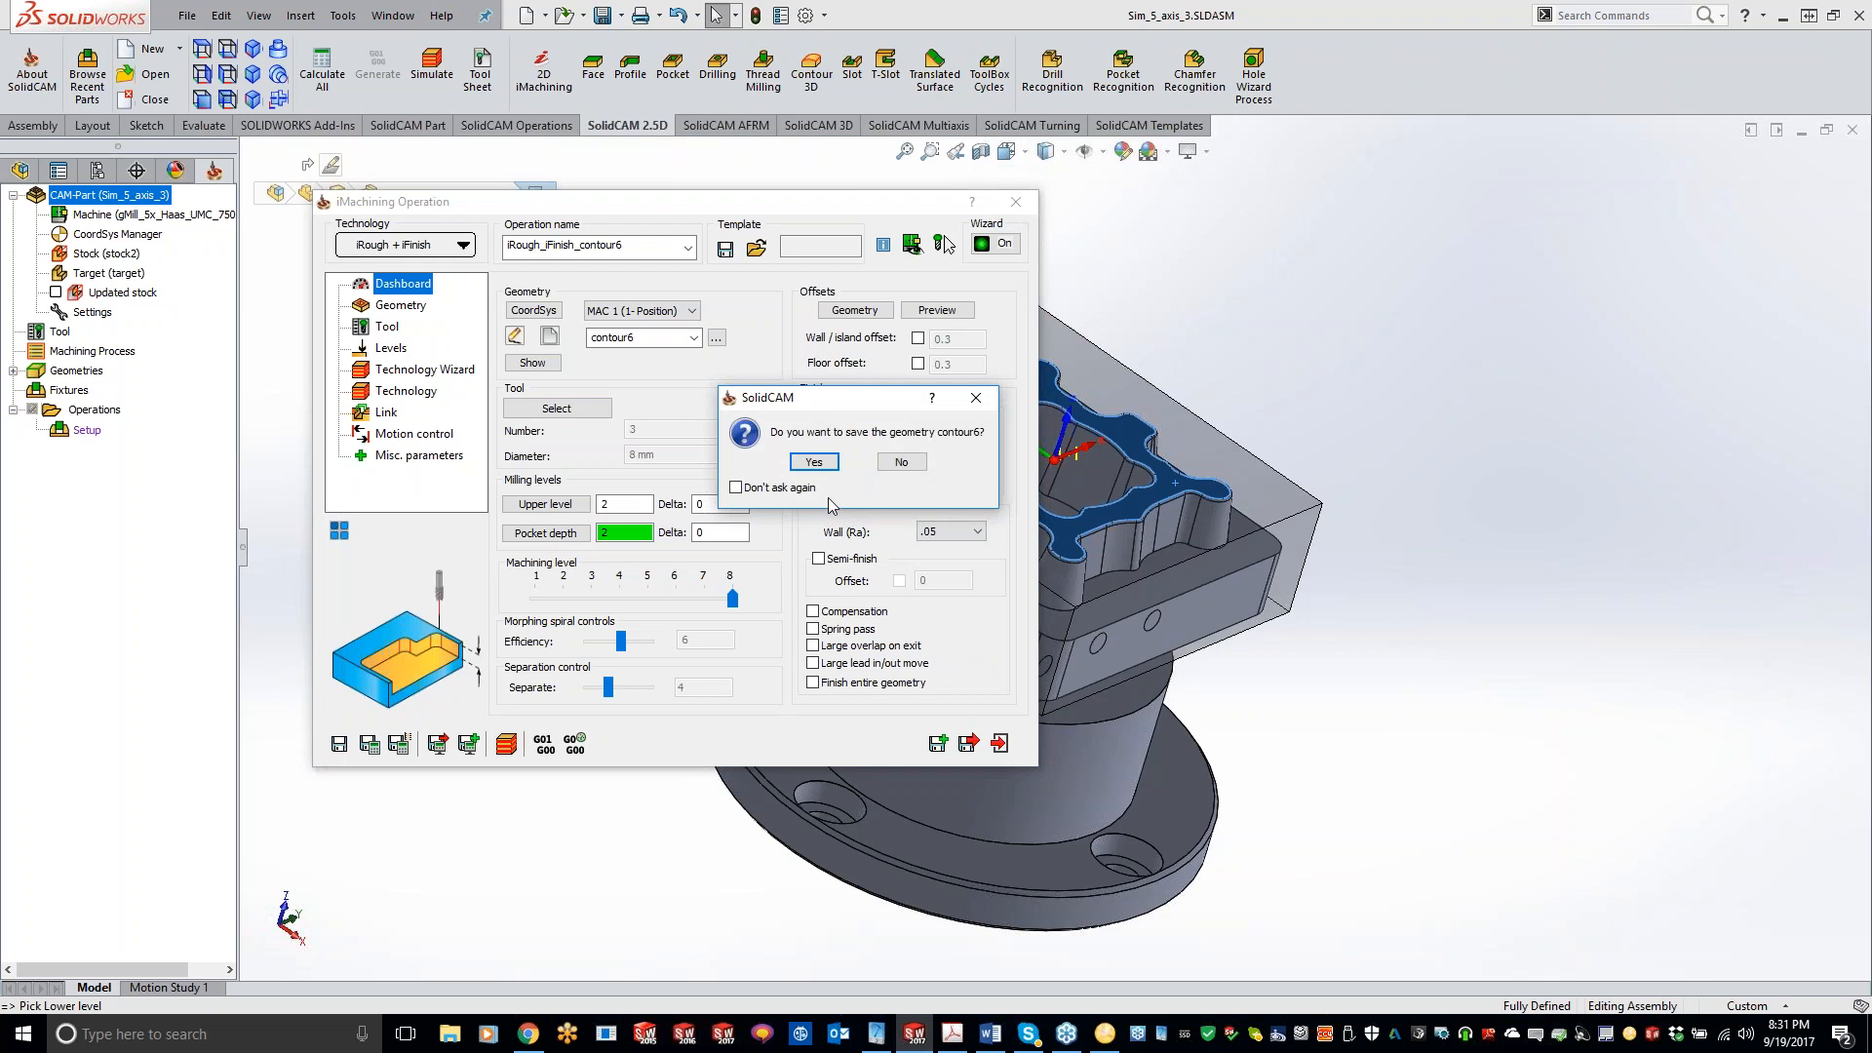
left_click(902, 463)
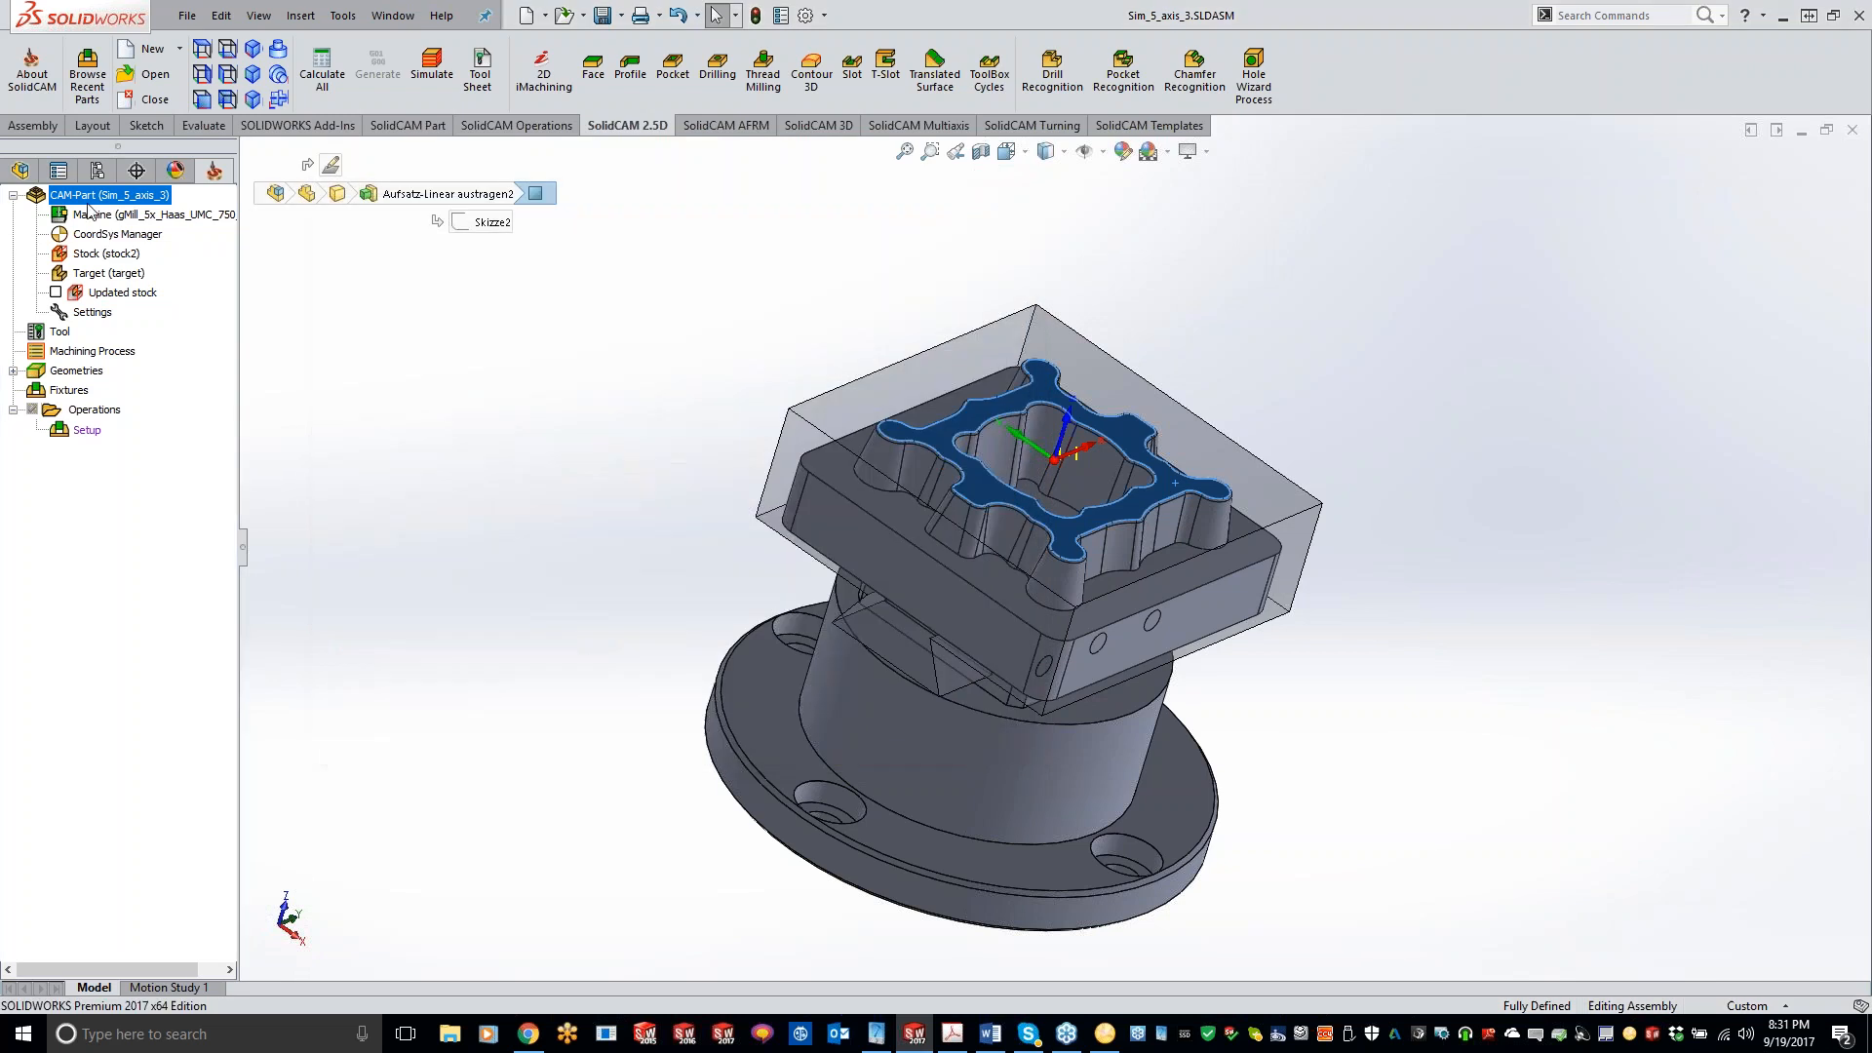
right_click(98, 197)
left_click(181, 300)
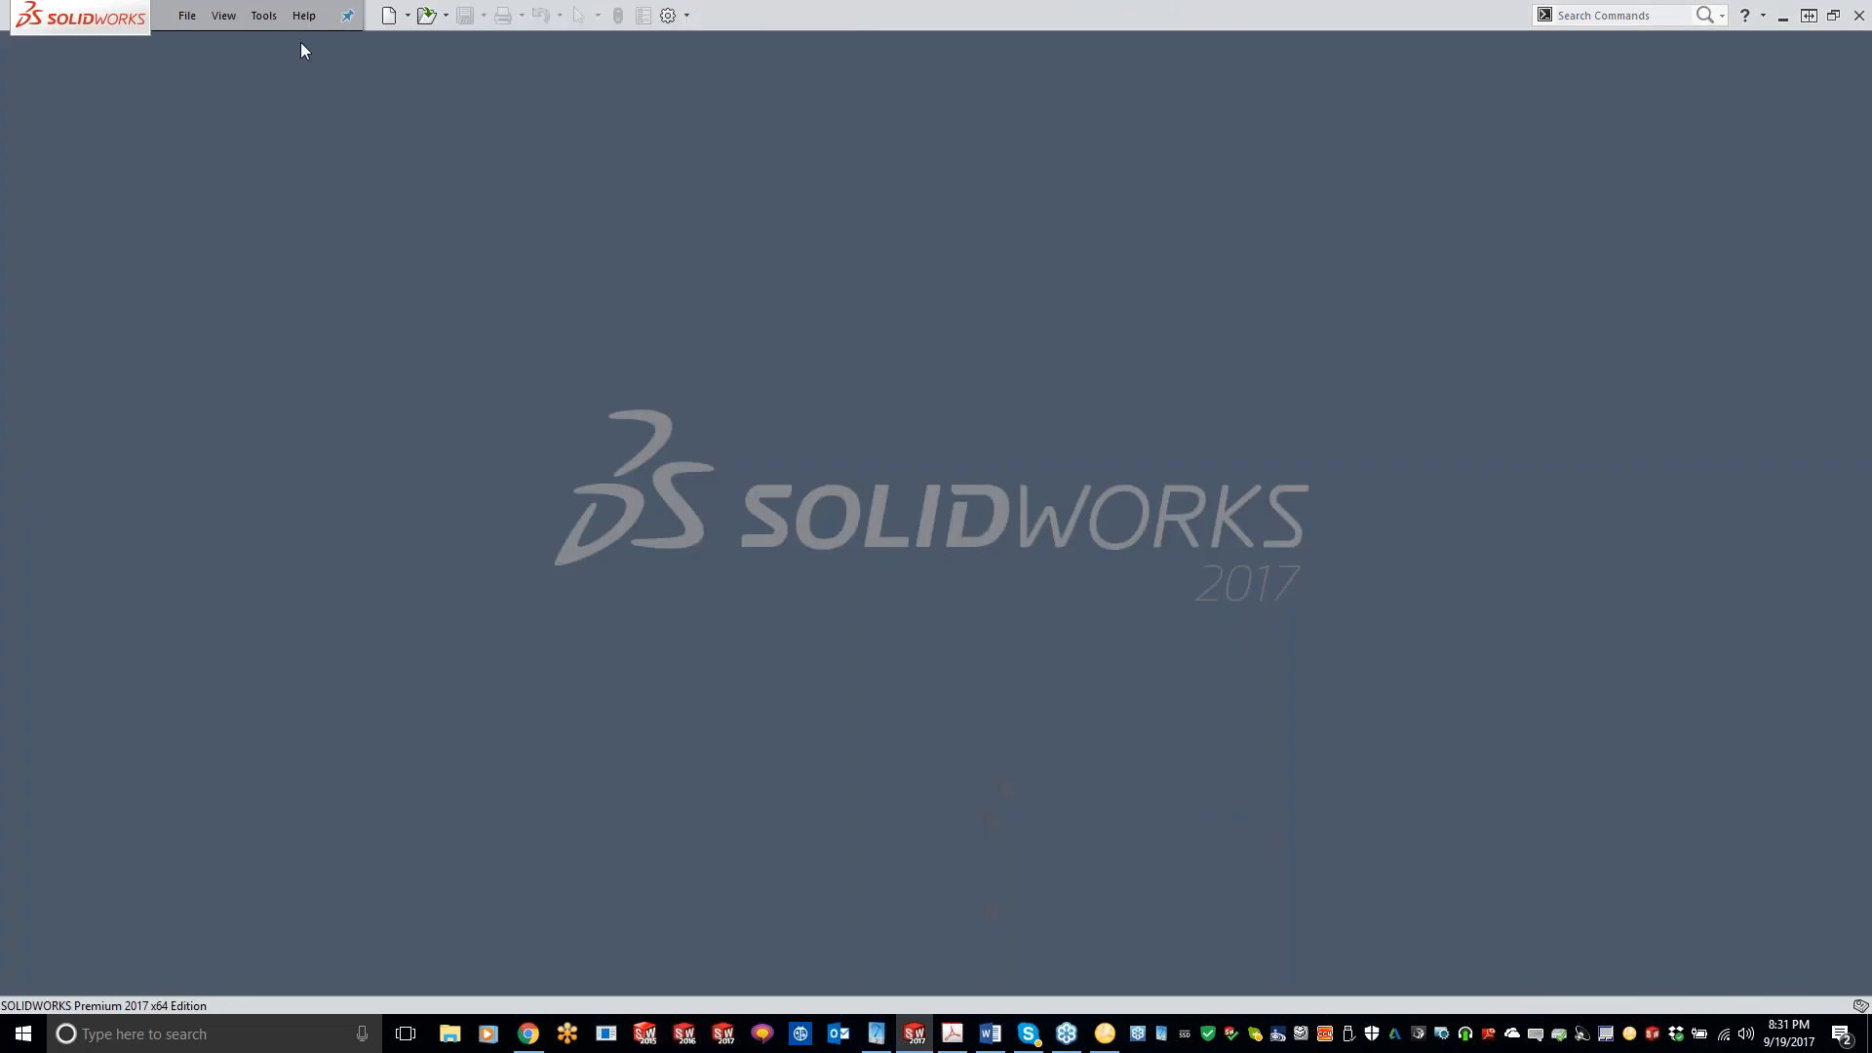
- Open the recent POCKET WITH HOLE CAM-Part, declining to locate the original model manually
left_click(263, 16)
mouse_move(283, 91)
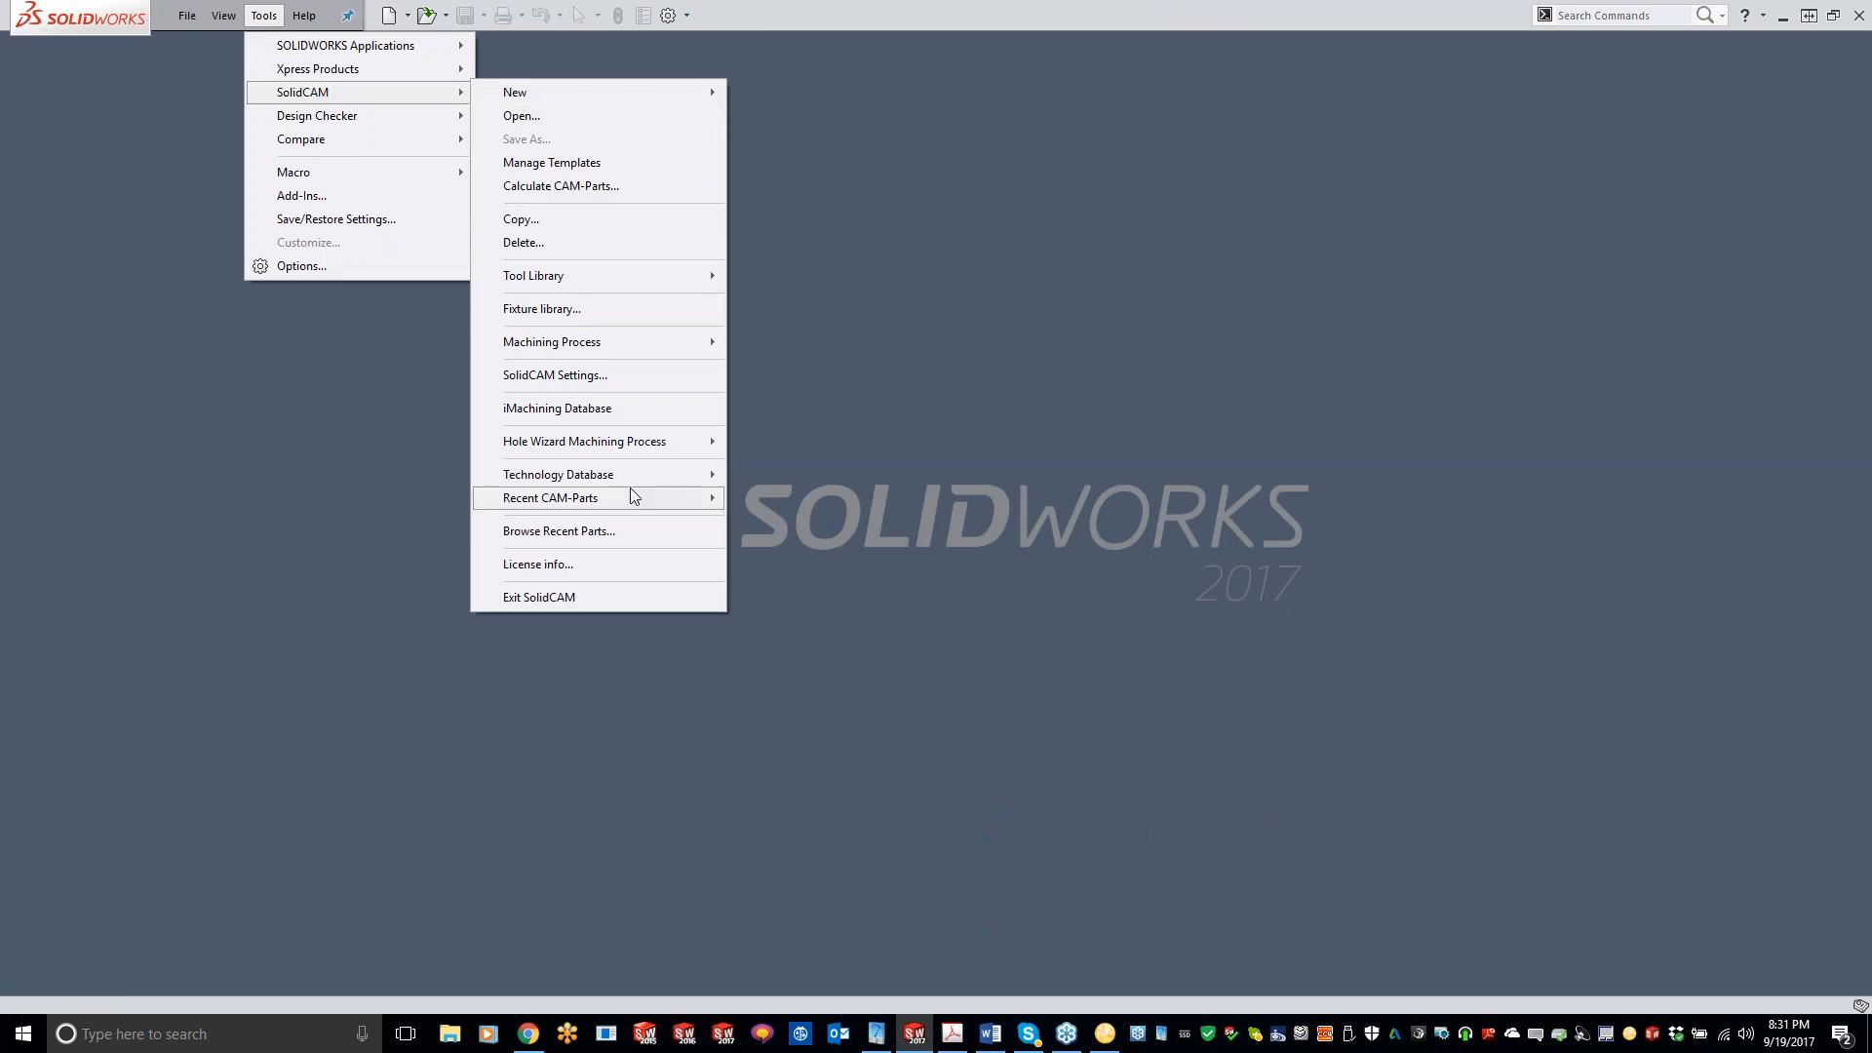
mouse_move(632, 497)
left_click(819, 525)
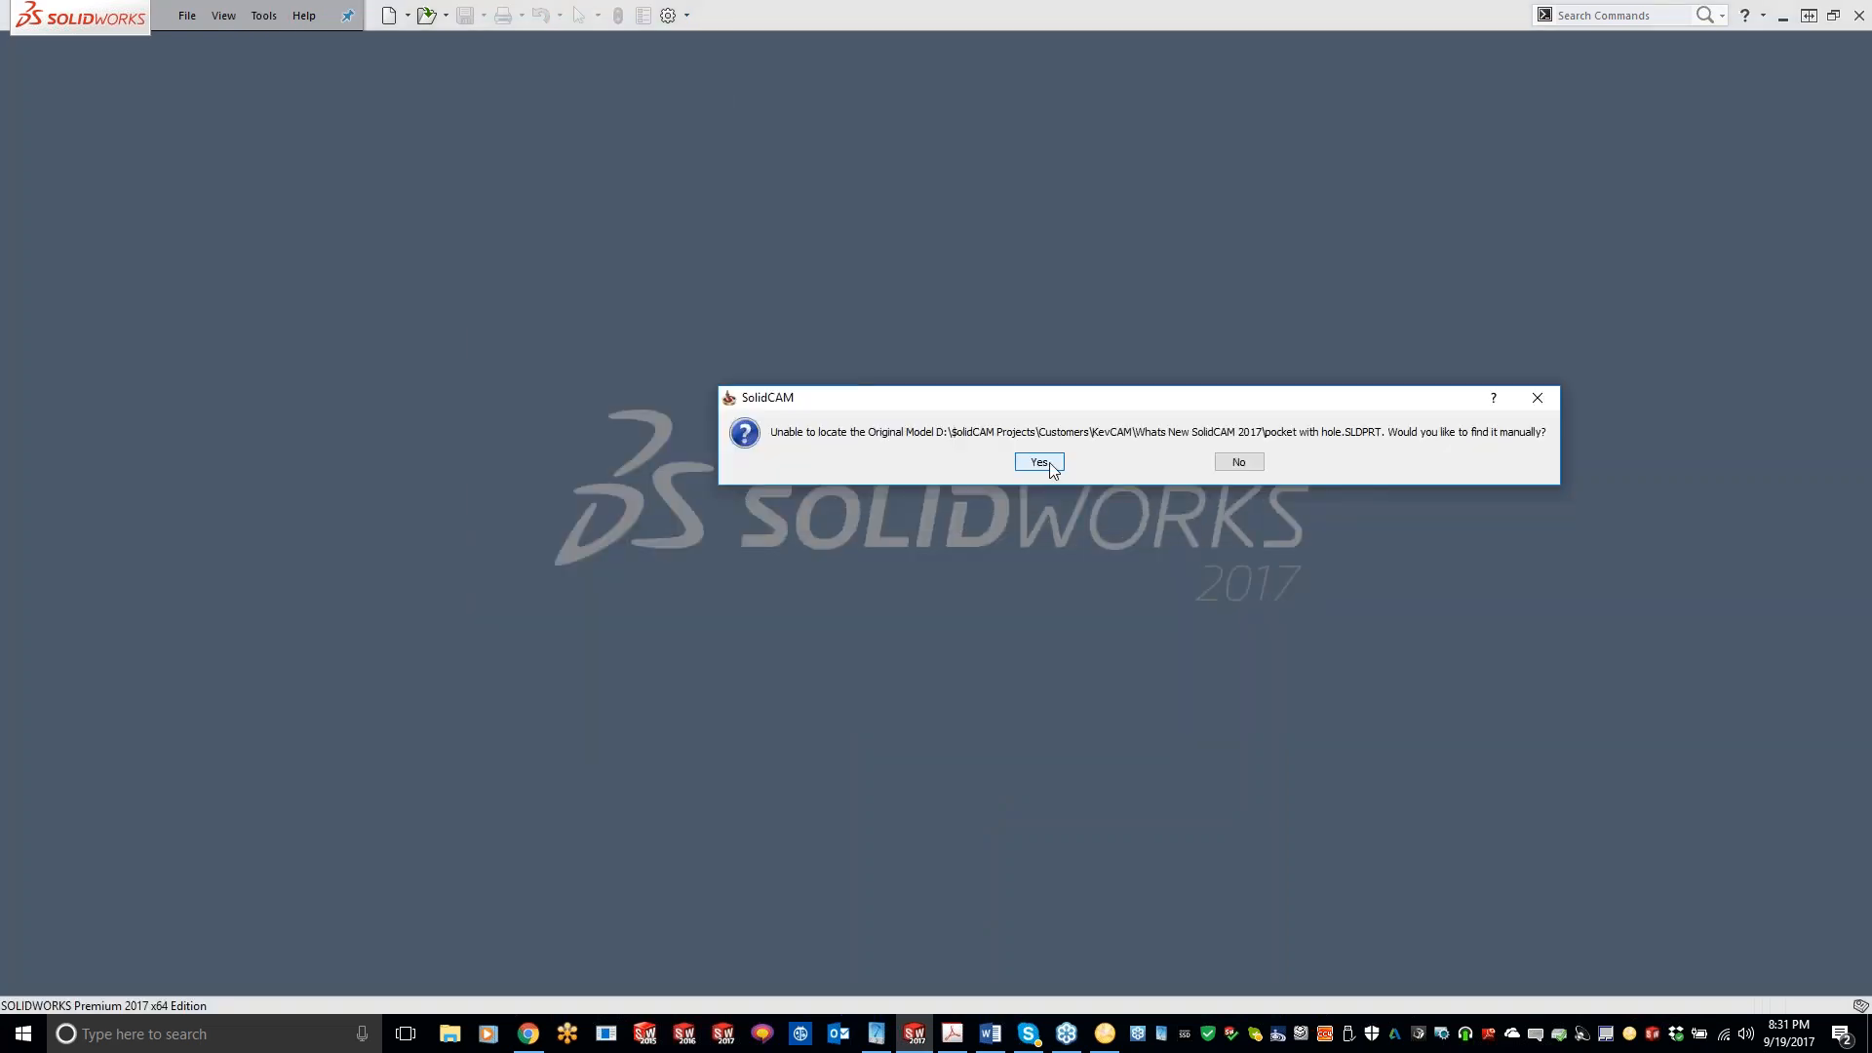
left_click(1239, 461)
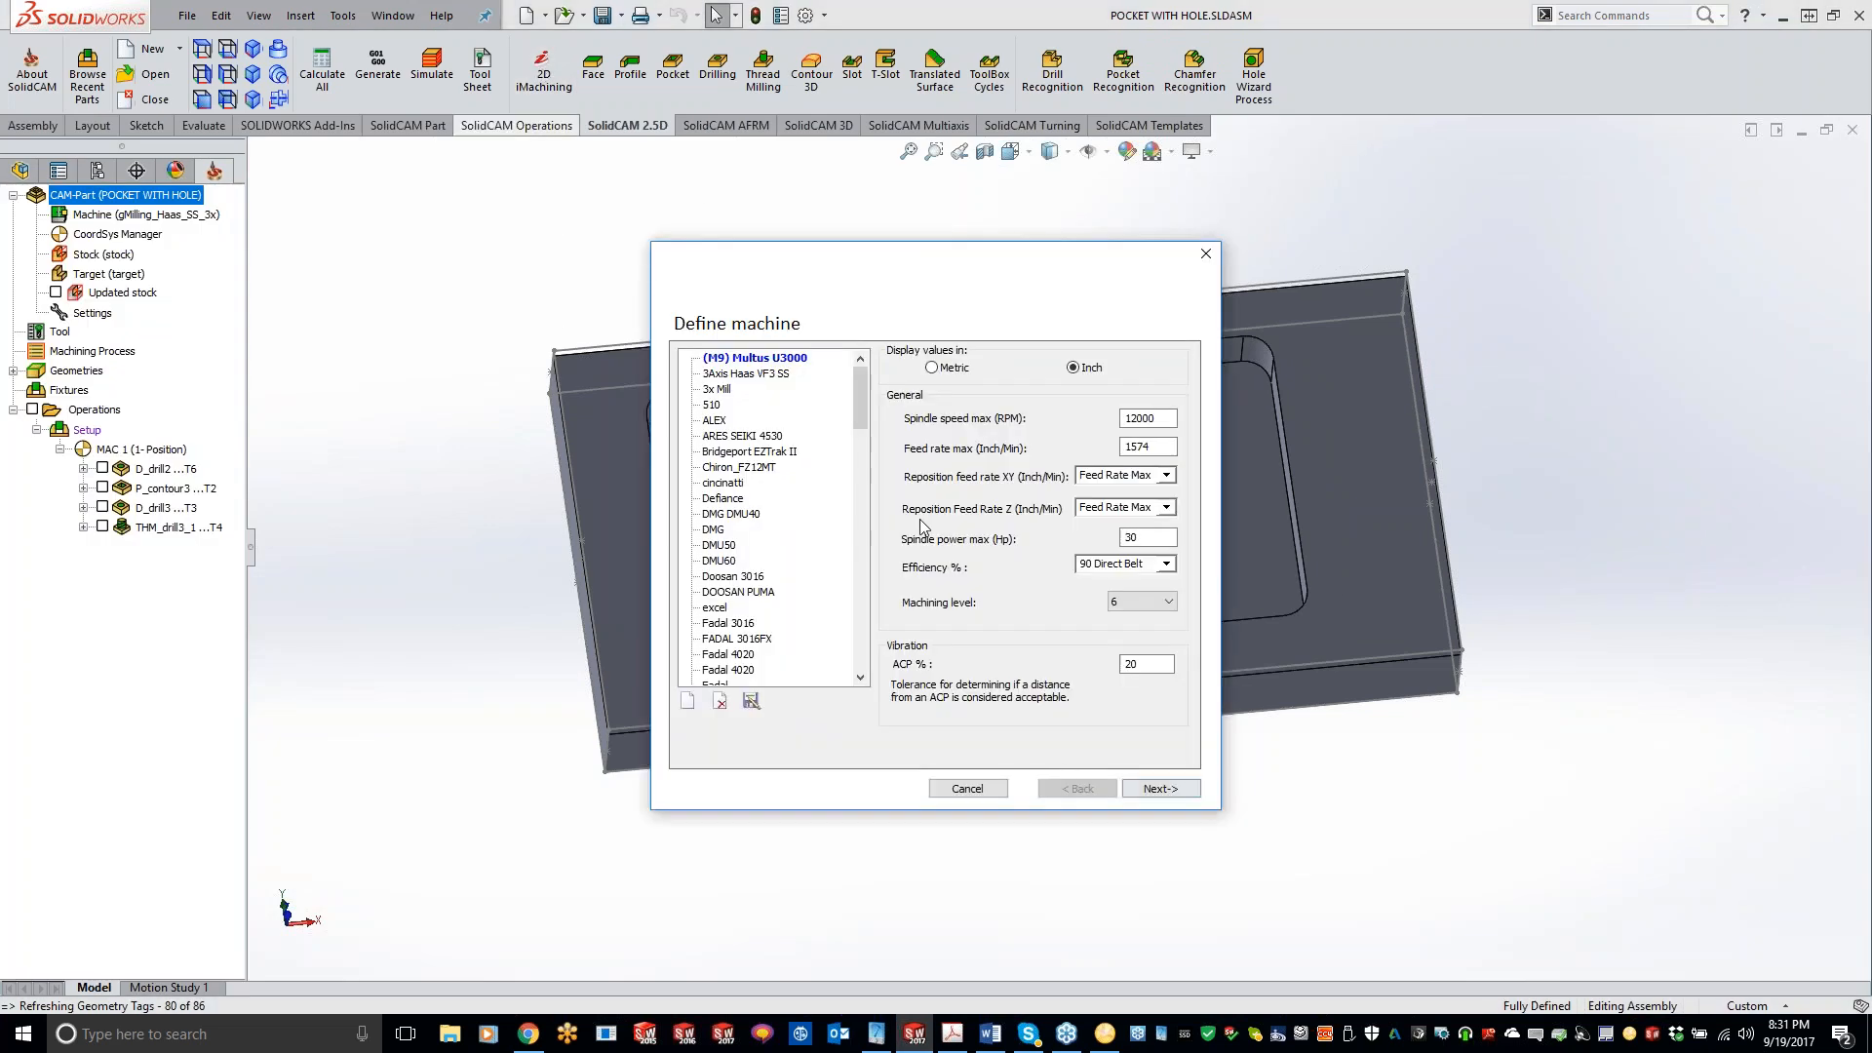
- Define the iMachining machine as 3Axis Haas VF3 SS and accept 00-H-13 Soft as the material
left_click(743, 377)
left_click(1157, 790)
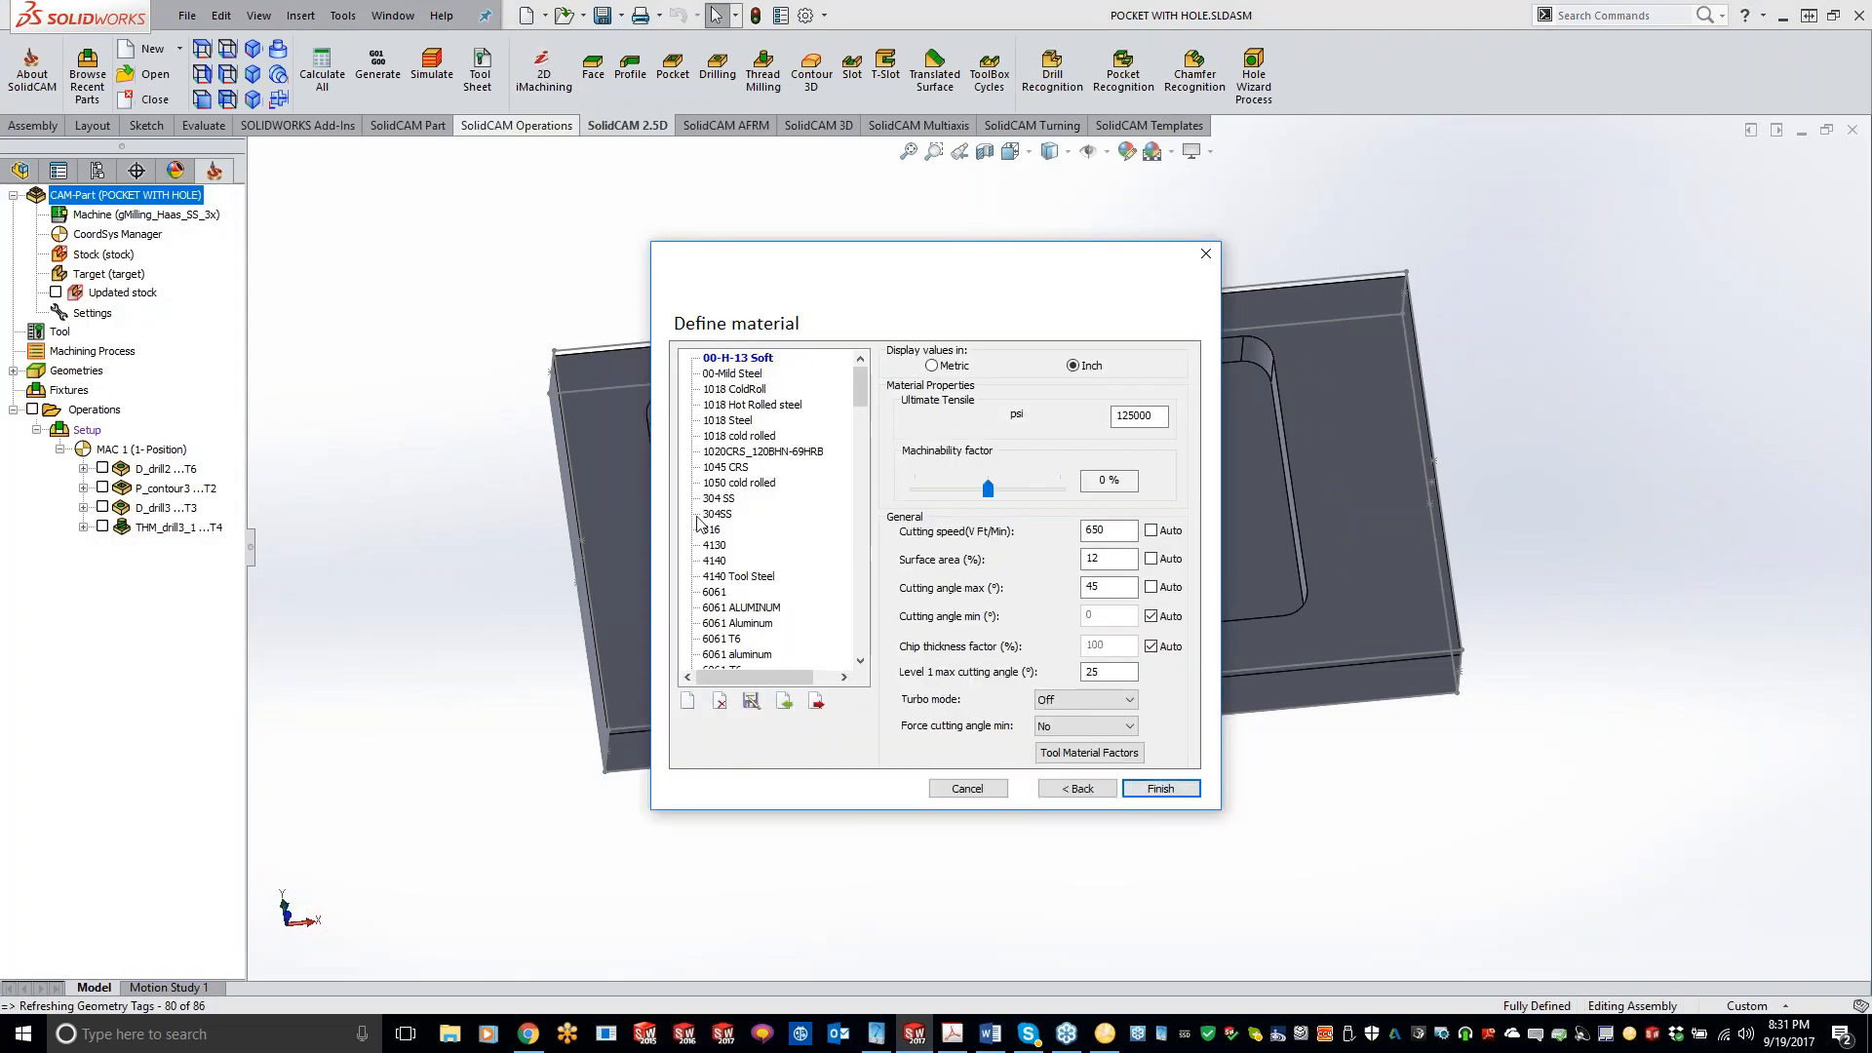
left_click(1175, 795)
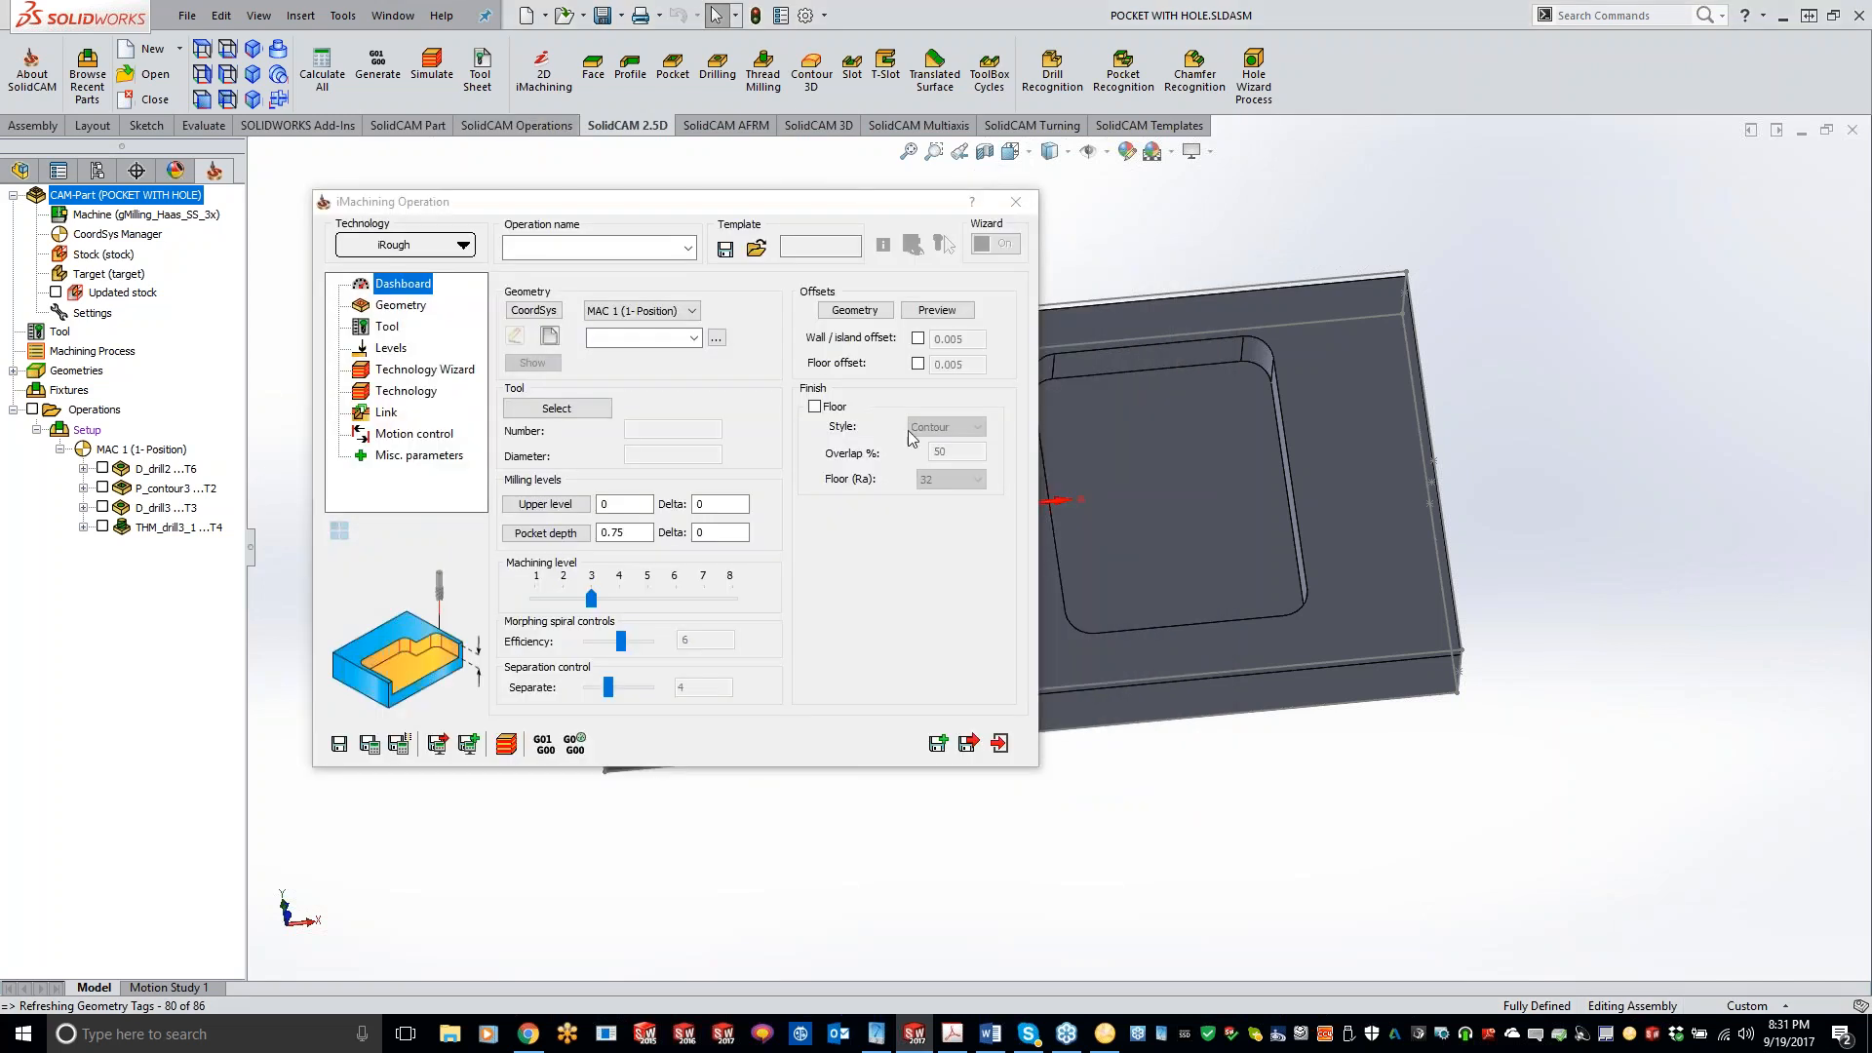
- Set the new iMachining operation's technology to iRough + iFinish and enable floor finishing
left_click(427, 246)
left_click(429, 288)
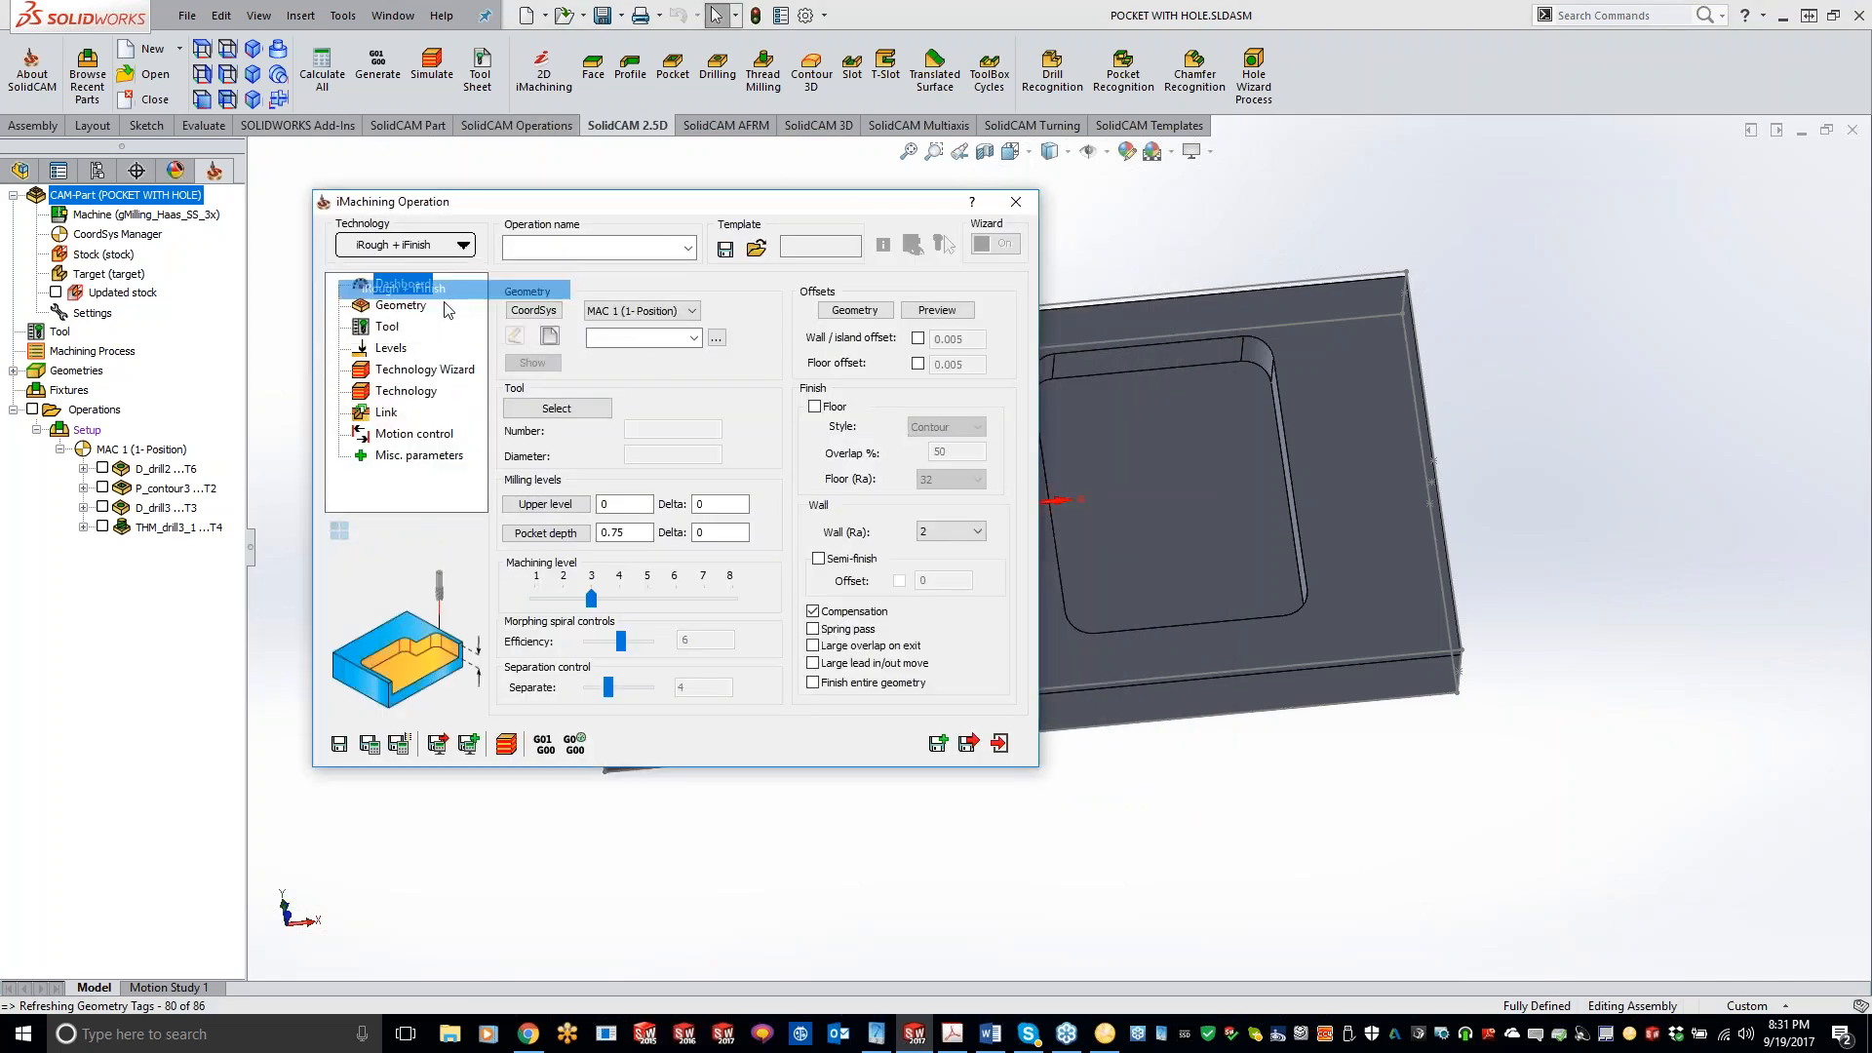
left_click(815, 407)
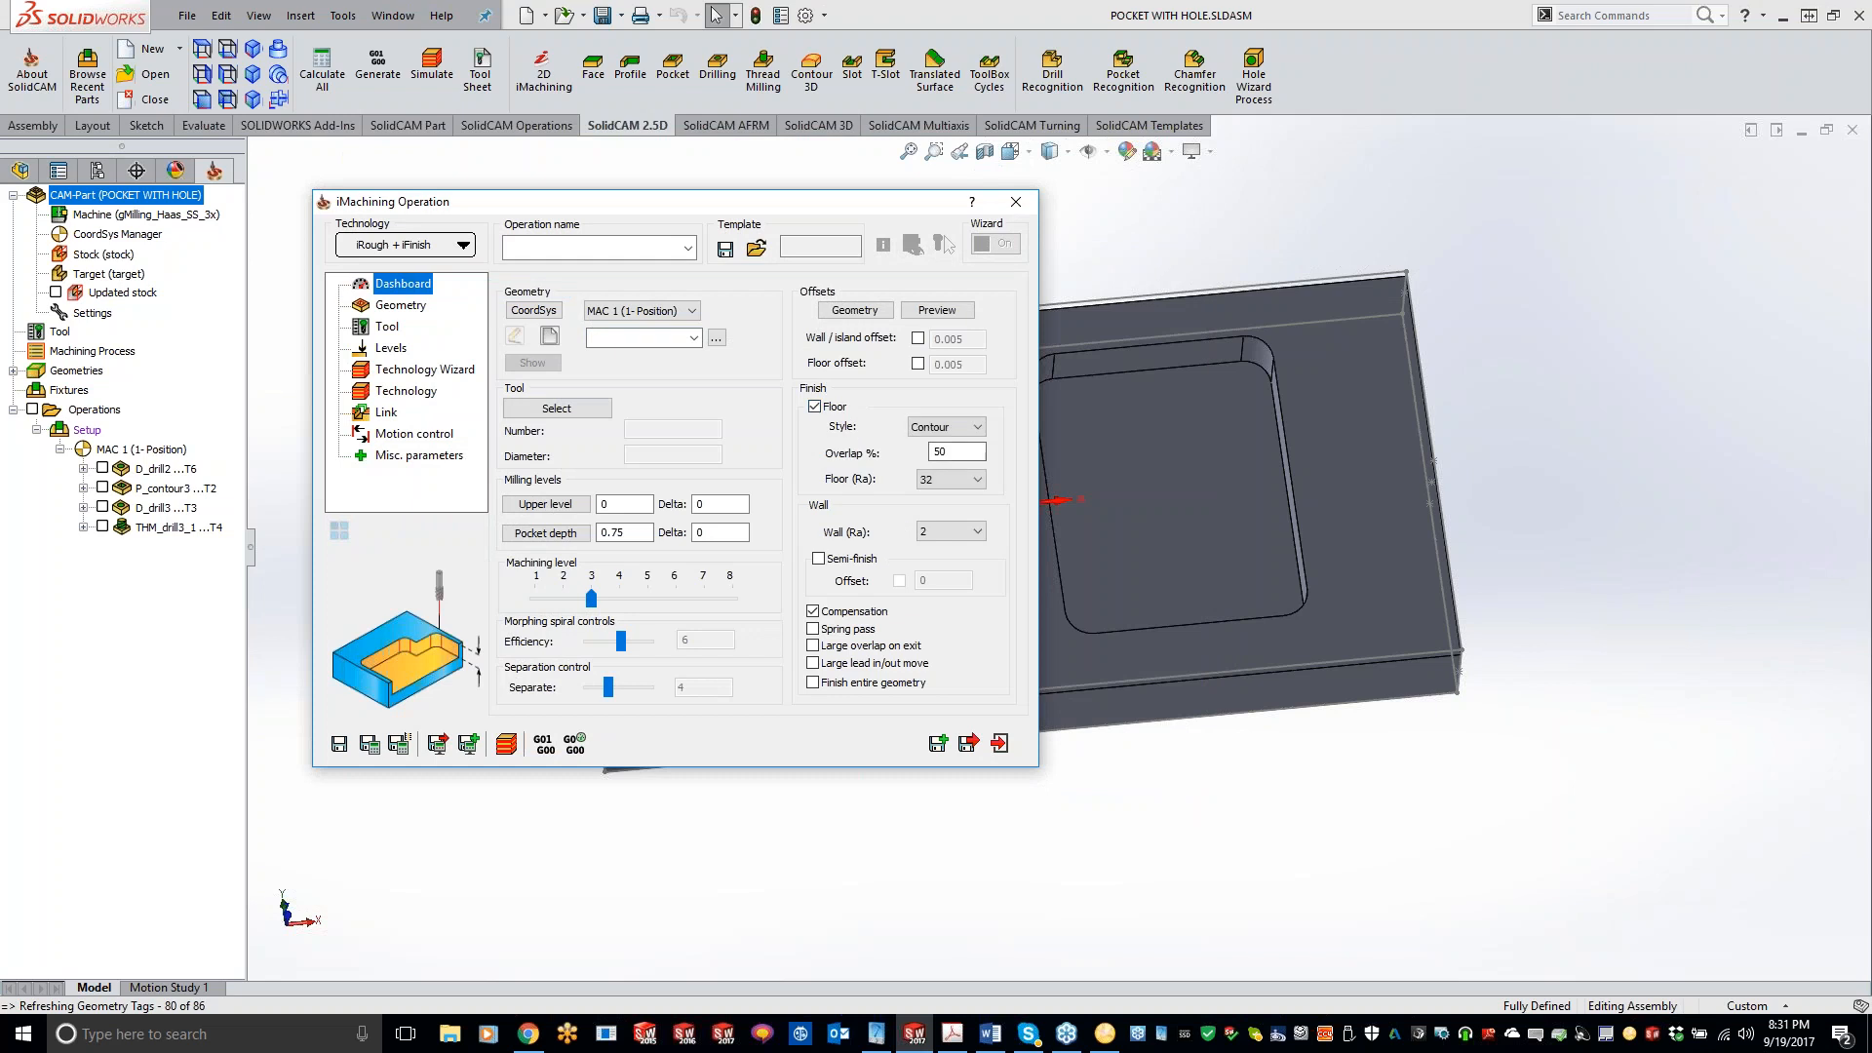
- Examine the inch Ra surface finish options for the floor and wall, keeping 32 for the floor and 2 for the wall
left_click(974, 481)
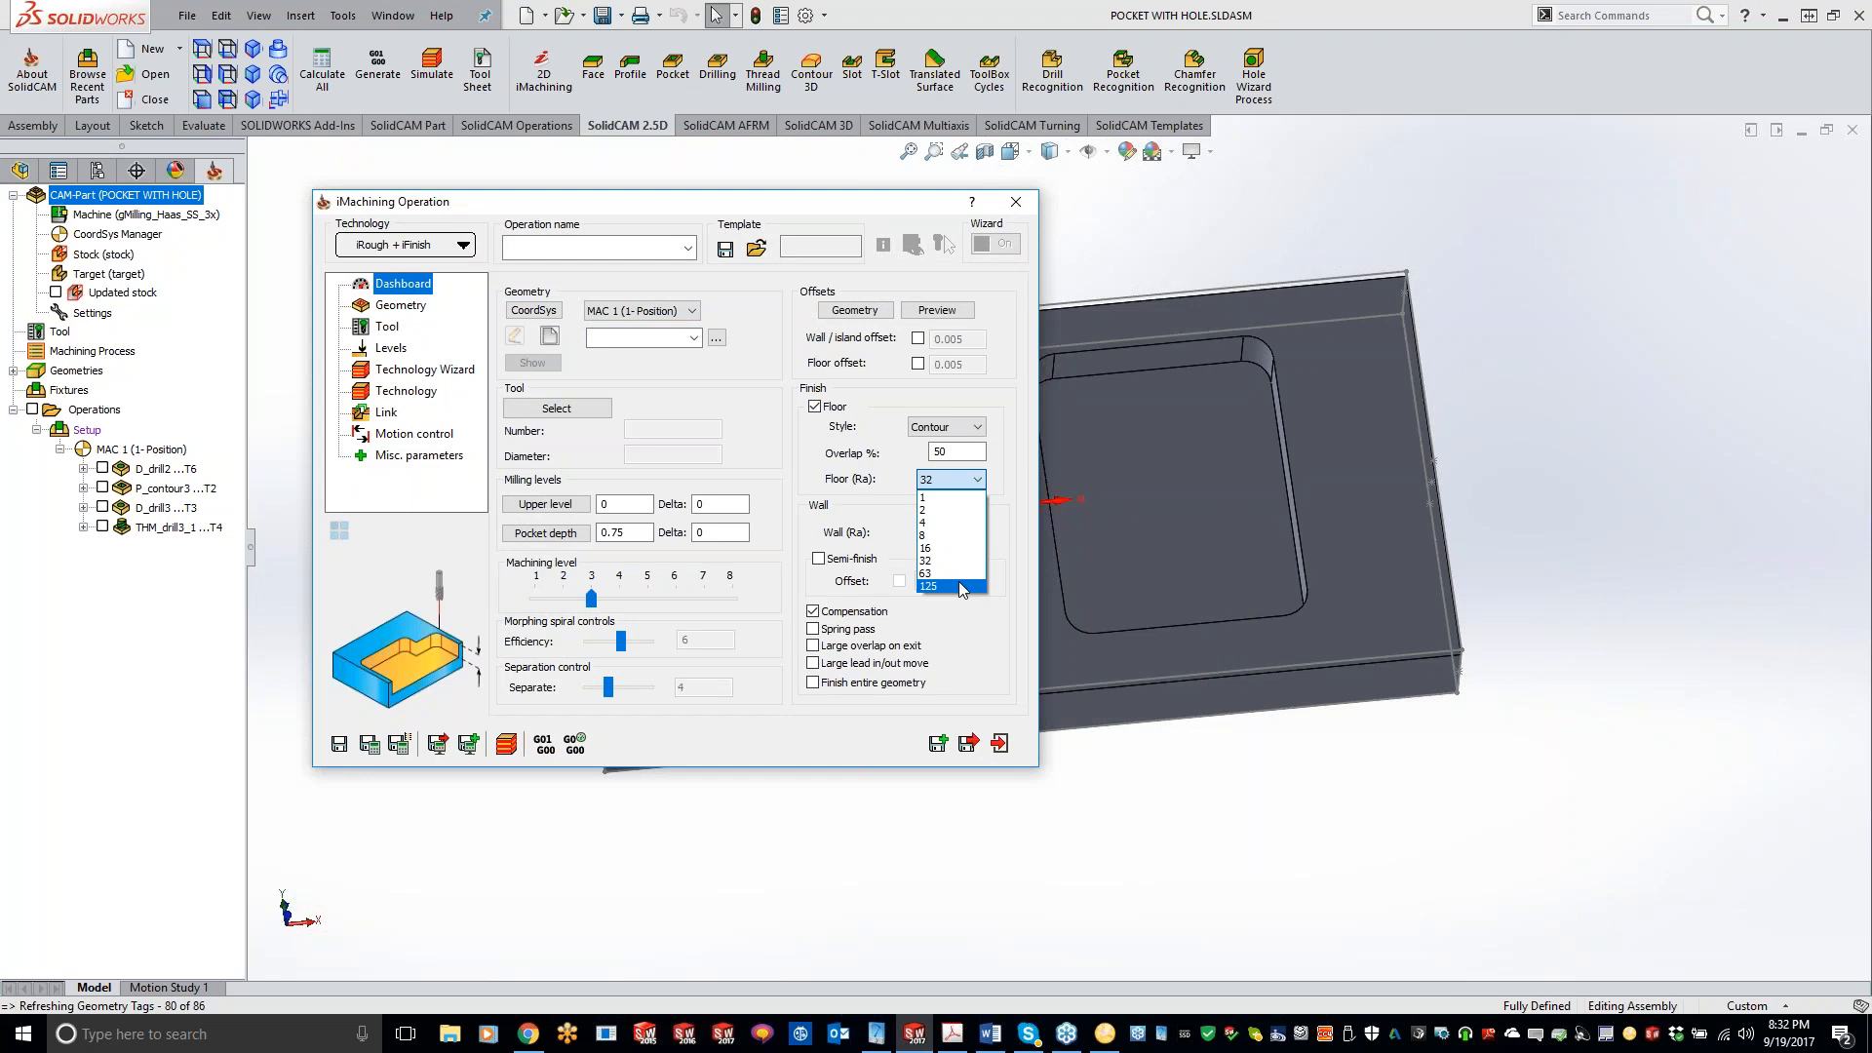
left_click(961, 635)
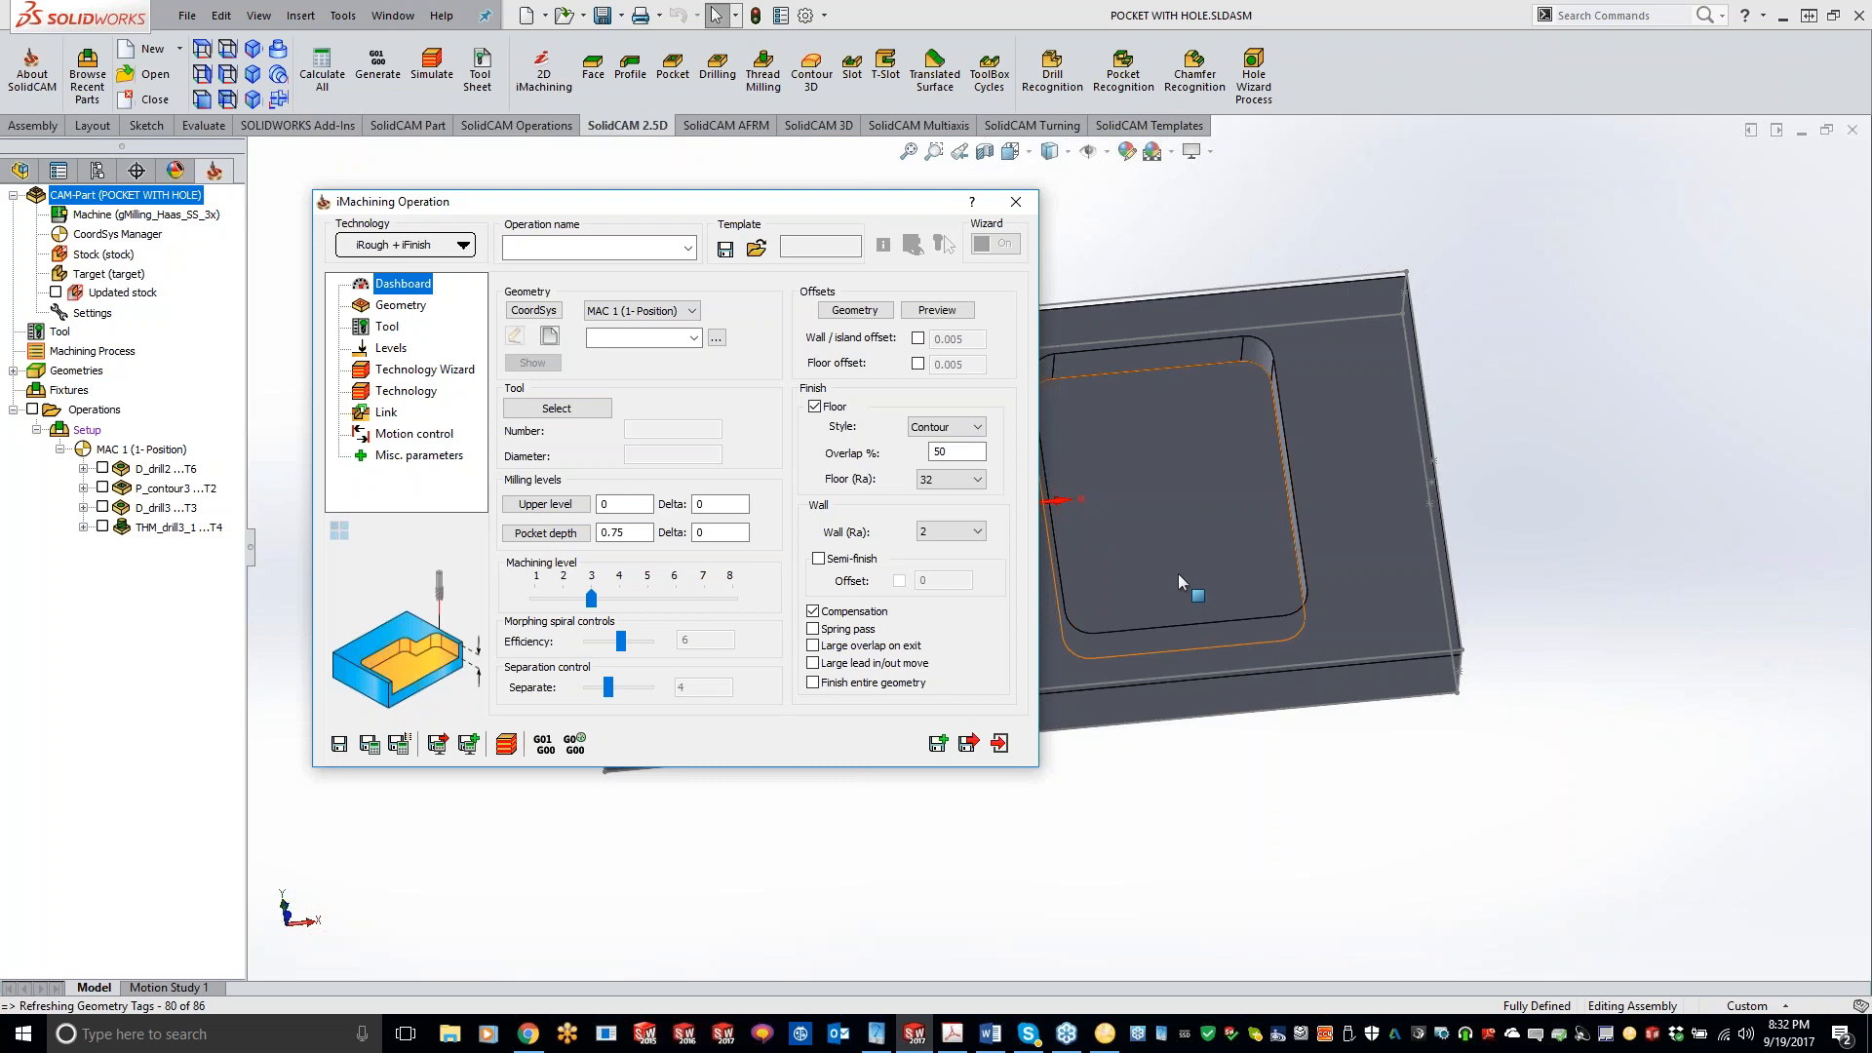
left_click(956, 490)
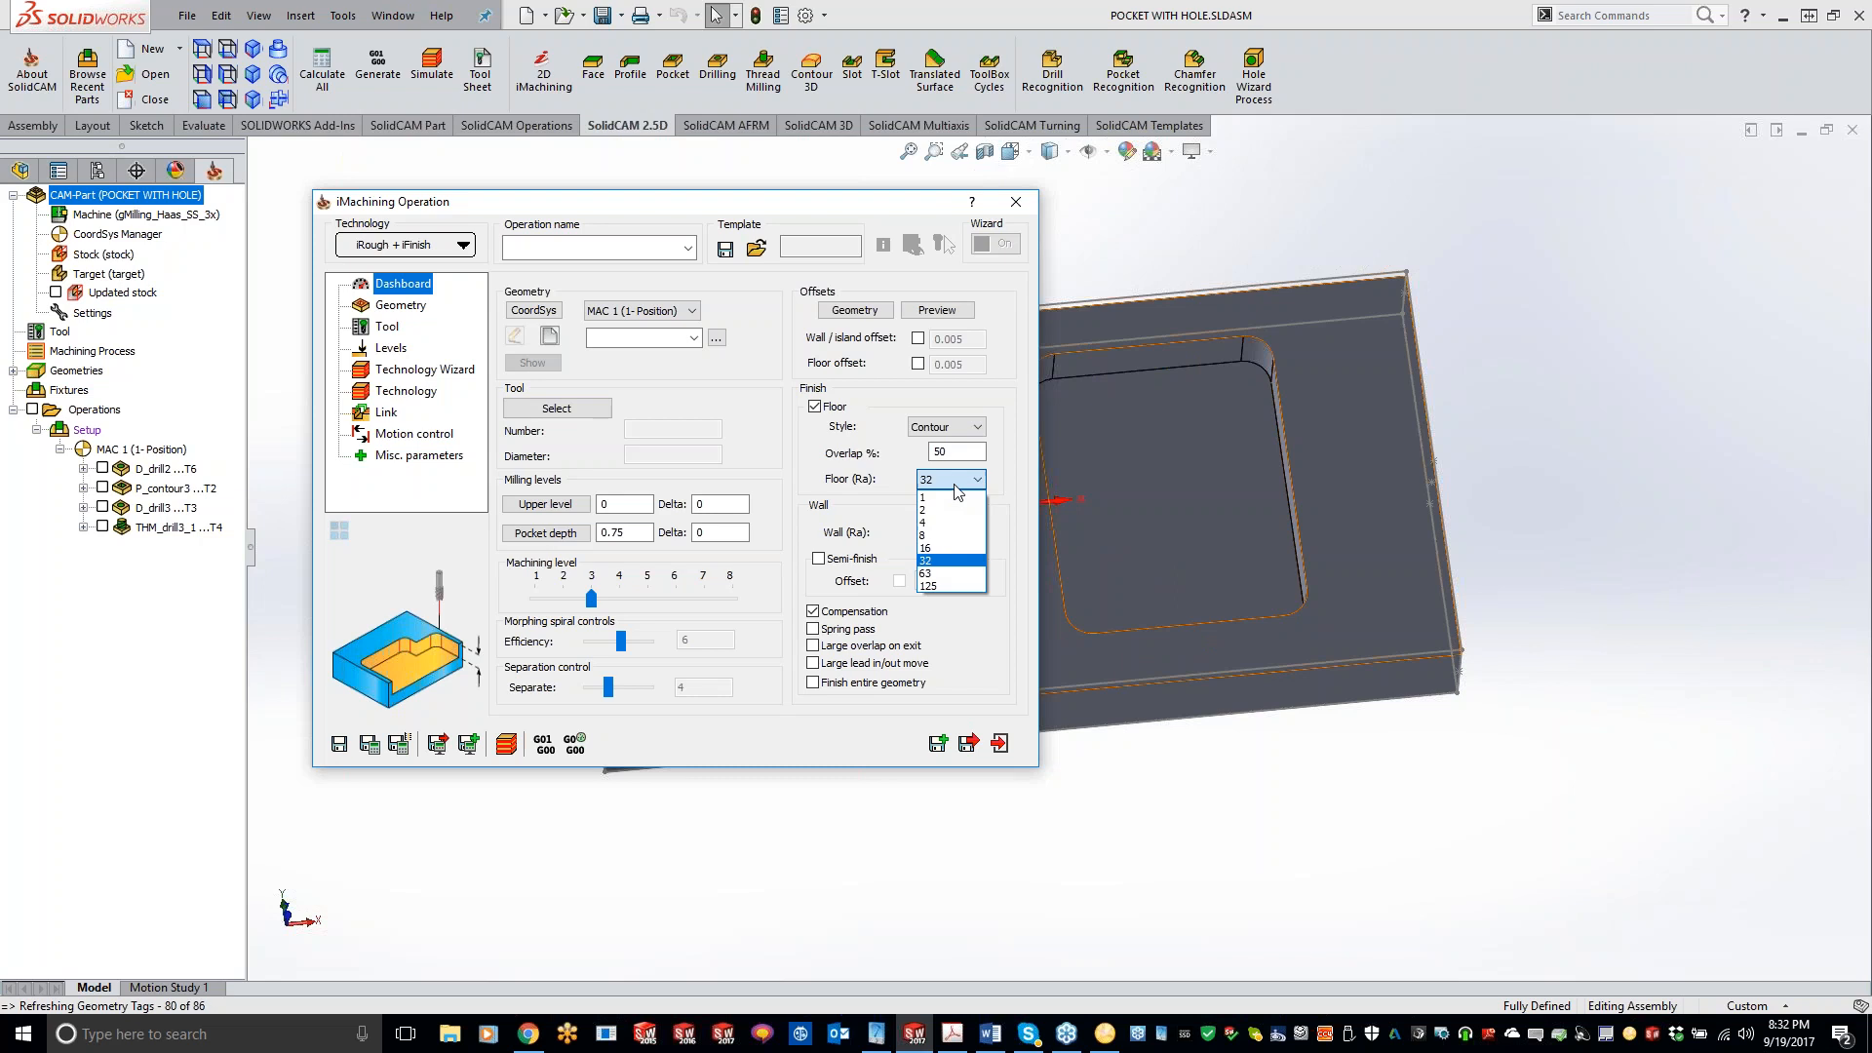
left_click(951, 564)
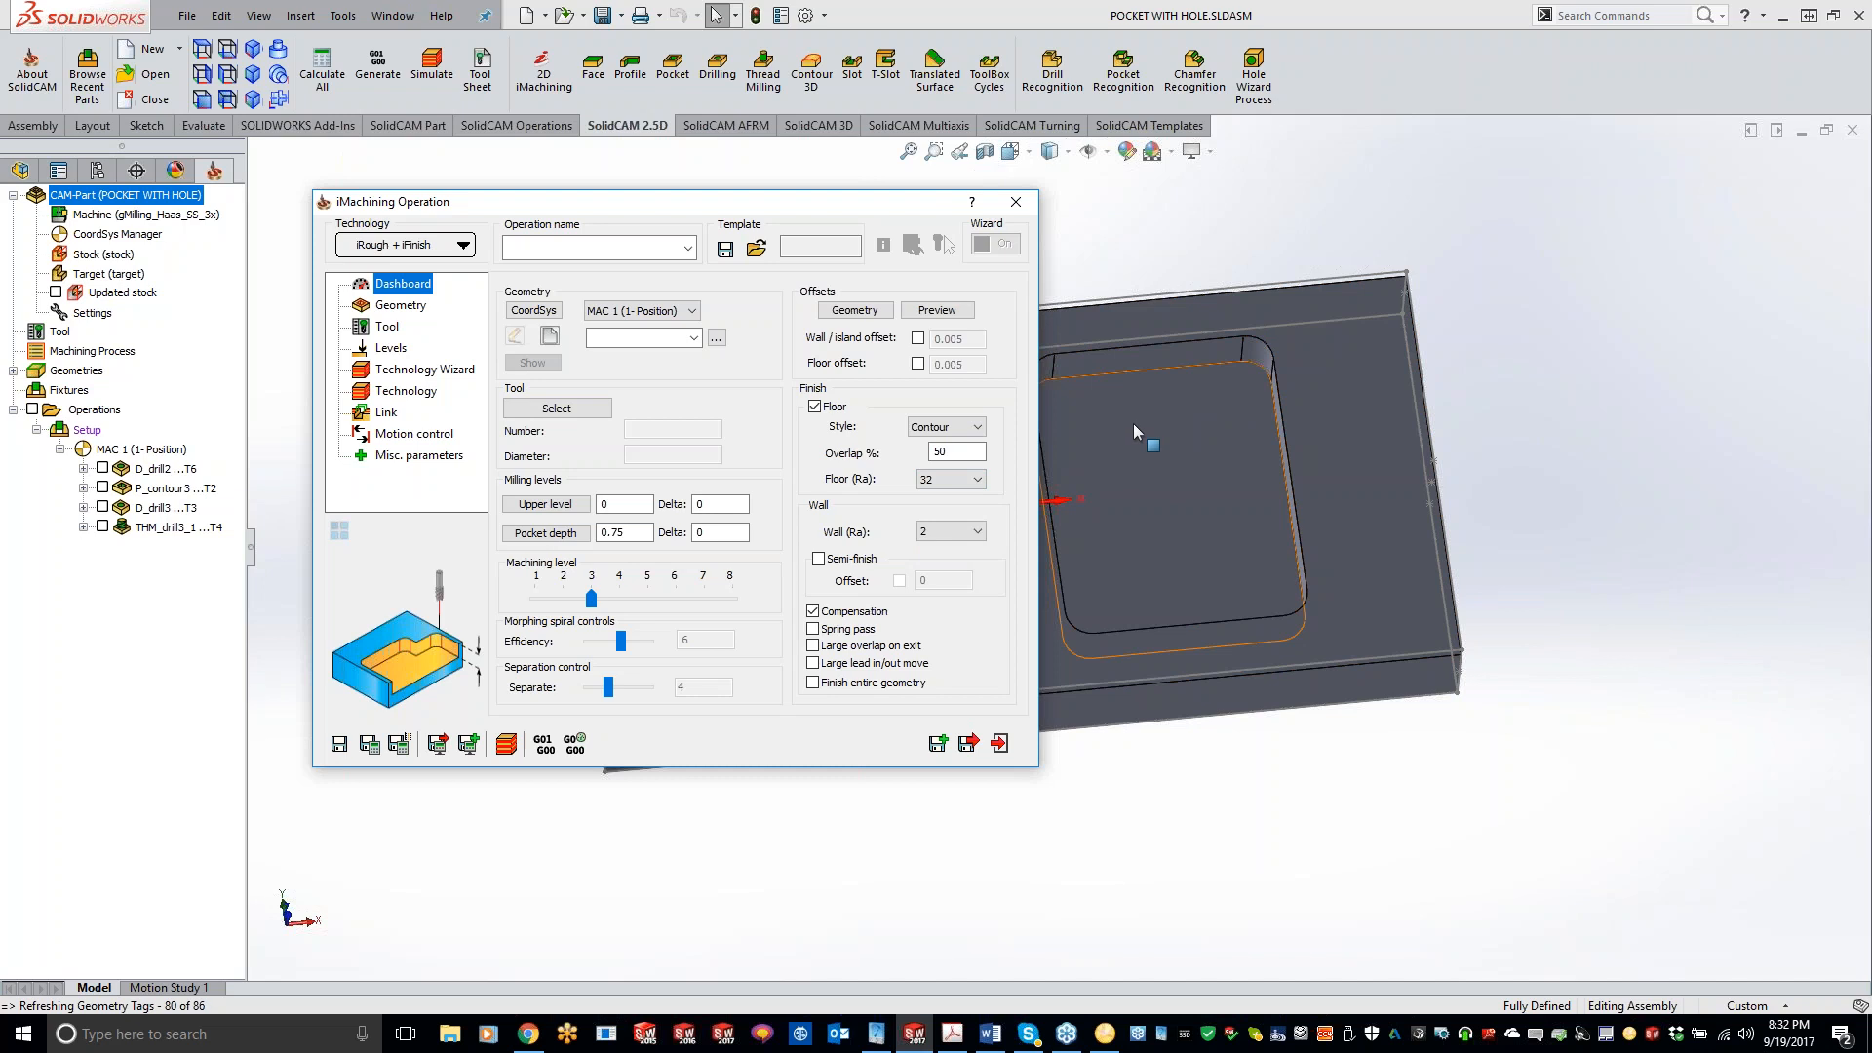
left_click(967, 530)
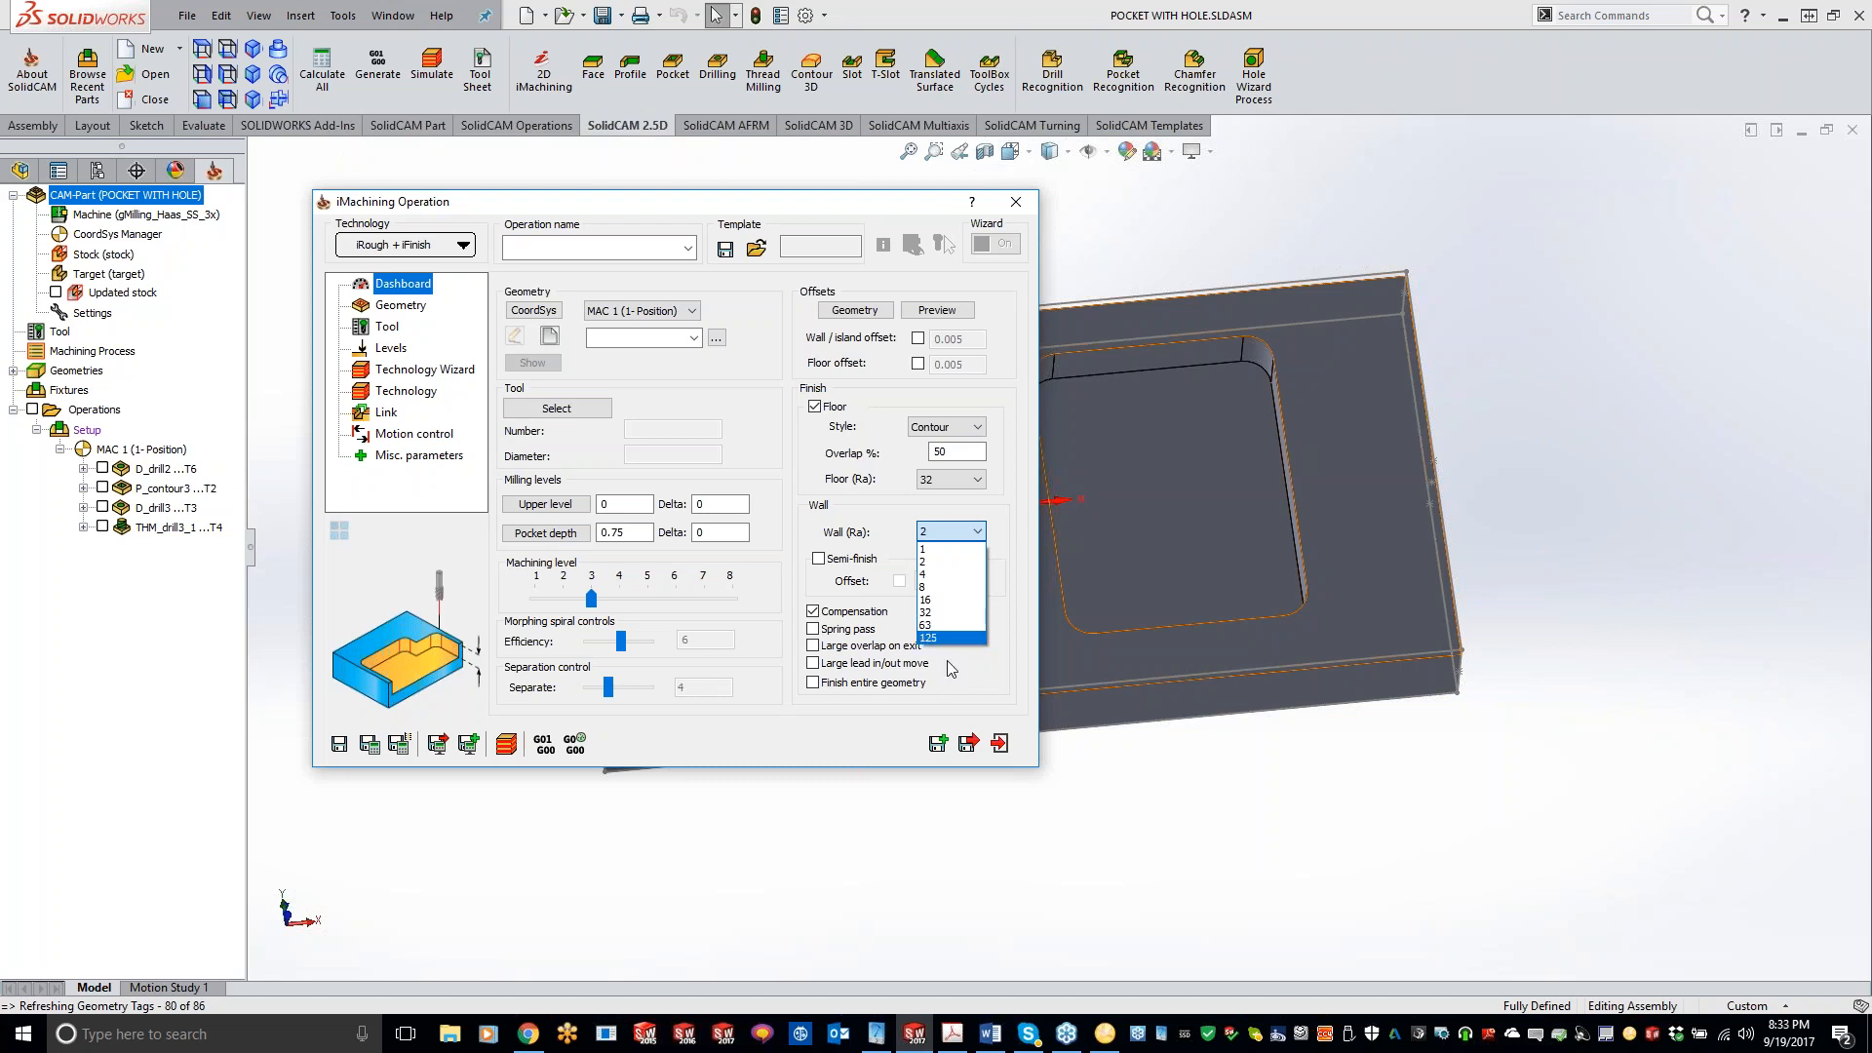
left_click(936, 562)
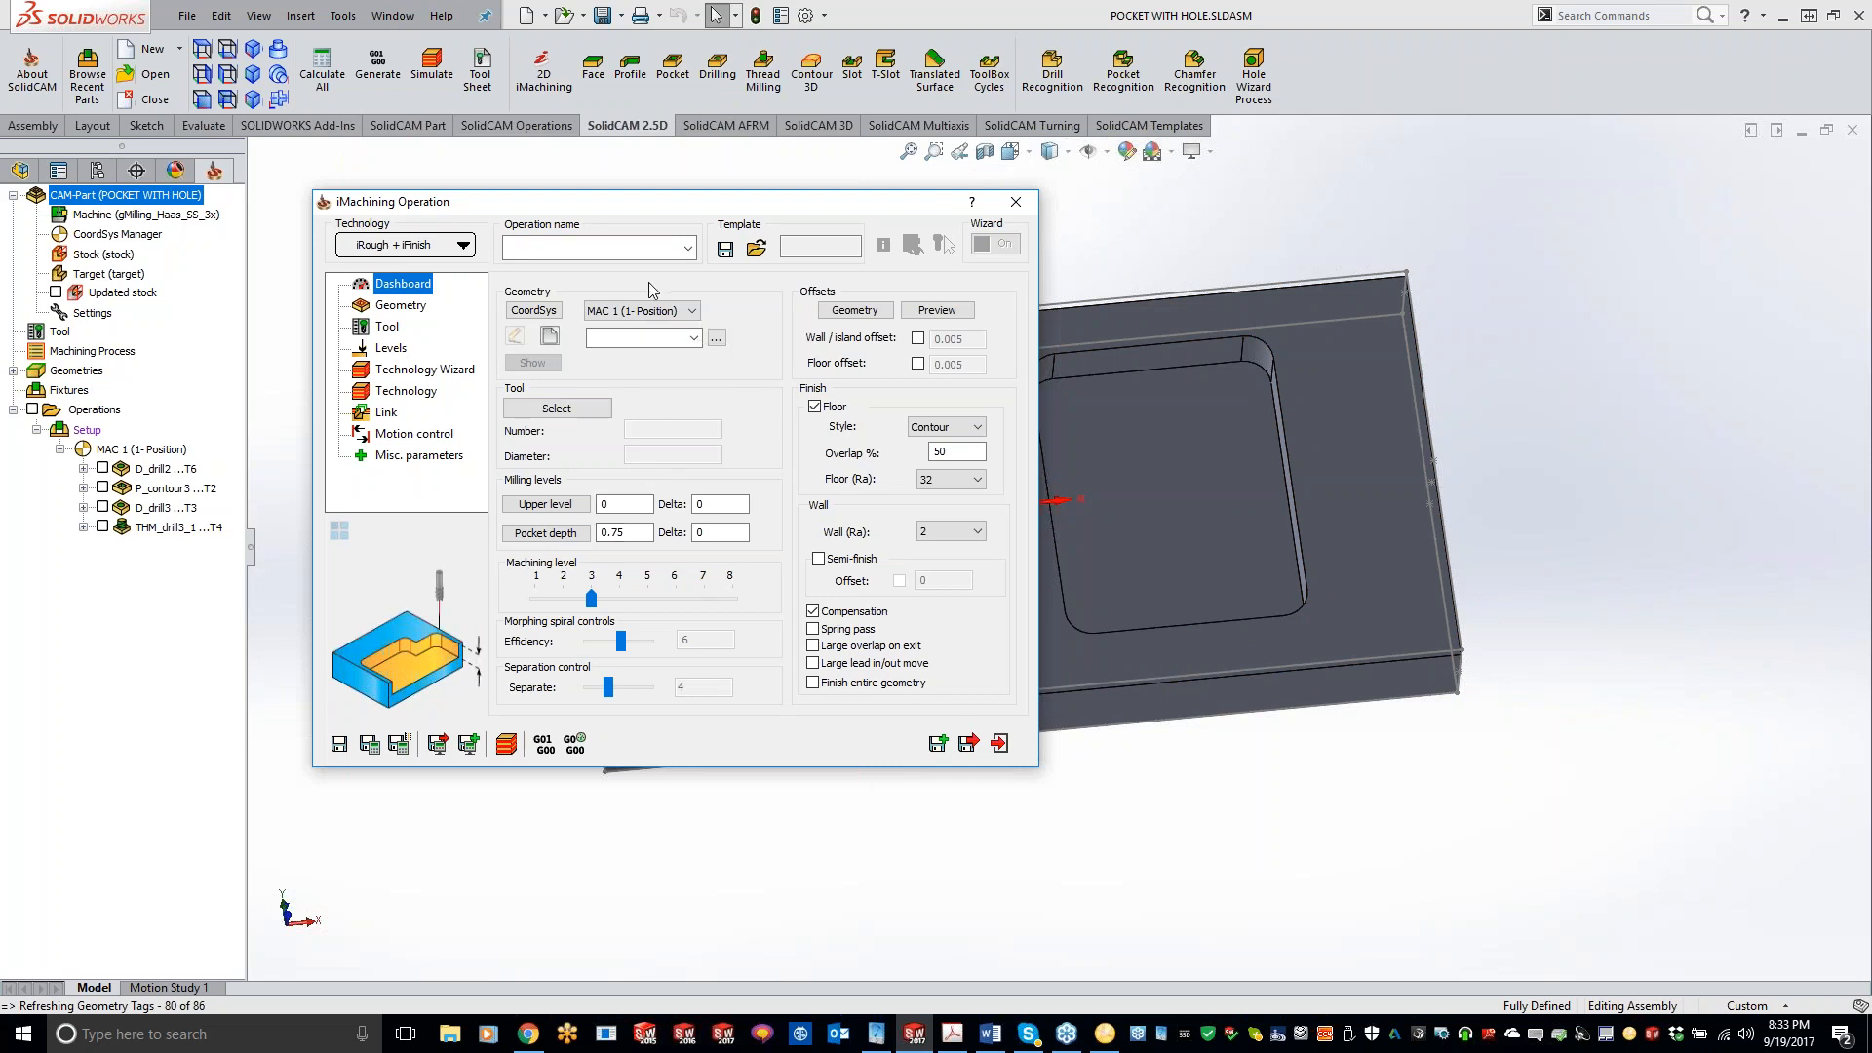
- Review the operation's Geometry, Tool, Levels and Technology Wizard pages, and dismiss the missing tool message
left_click(400, 306)
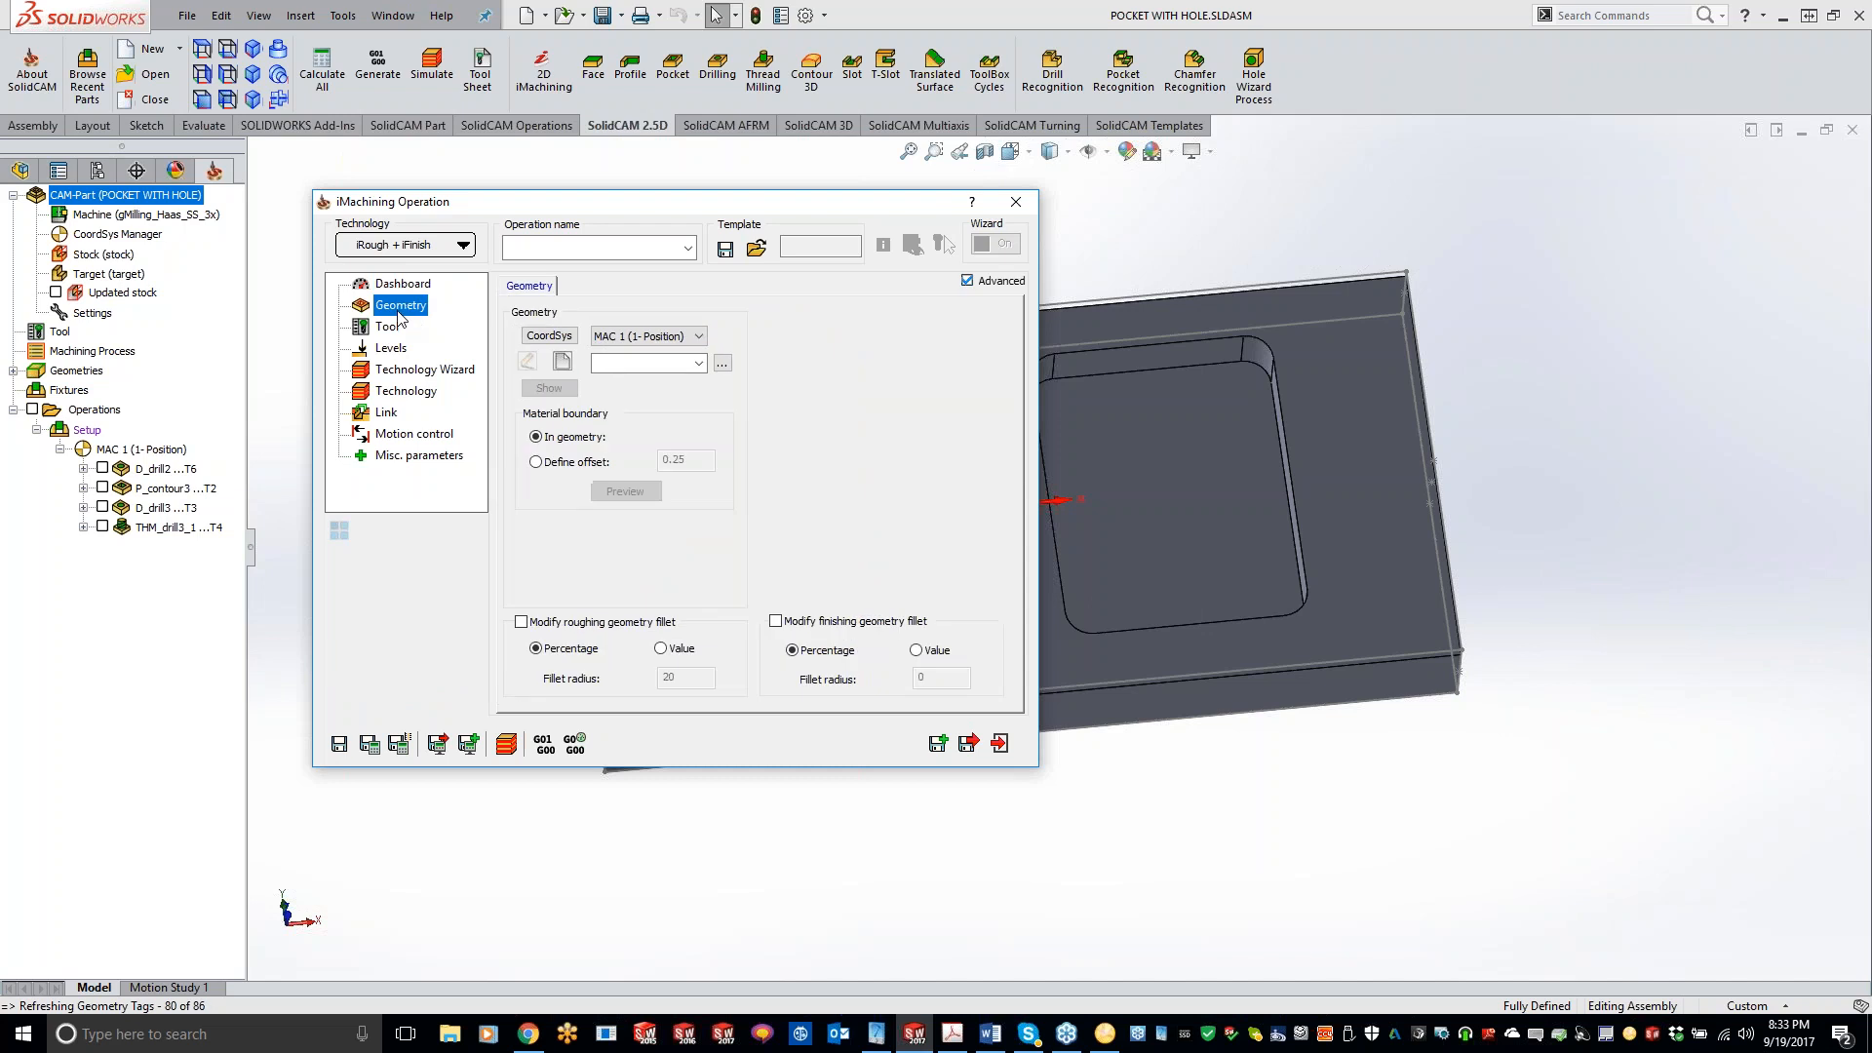
left_click(390, 326)
left_click(388, 348)
left_click(383, 370)
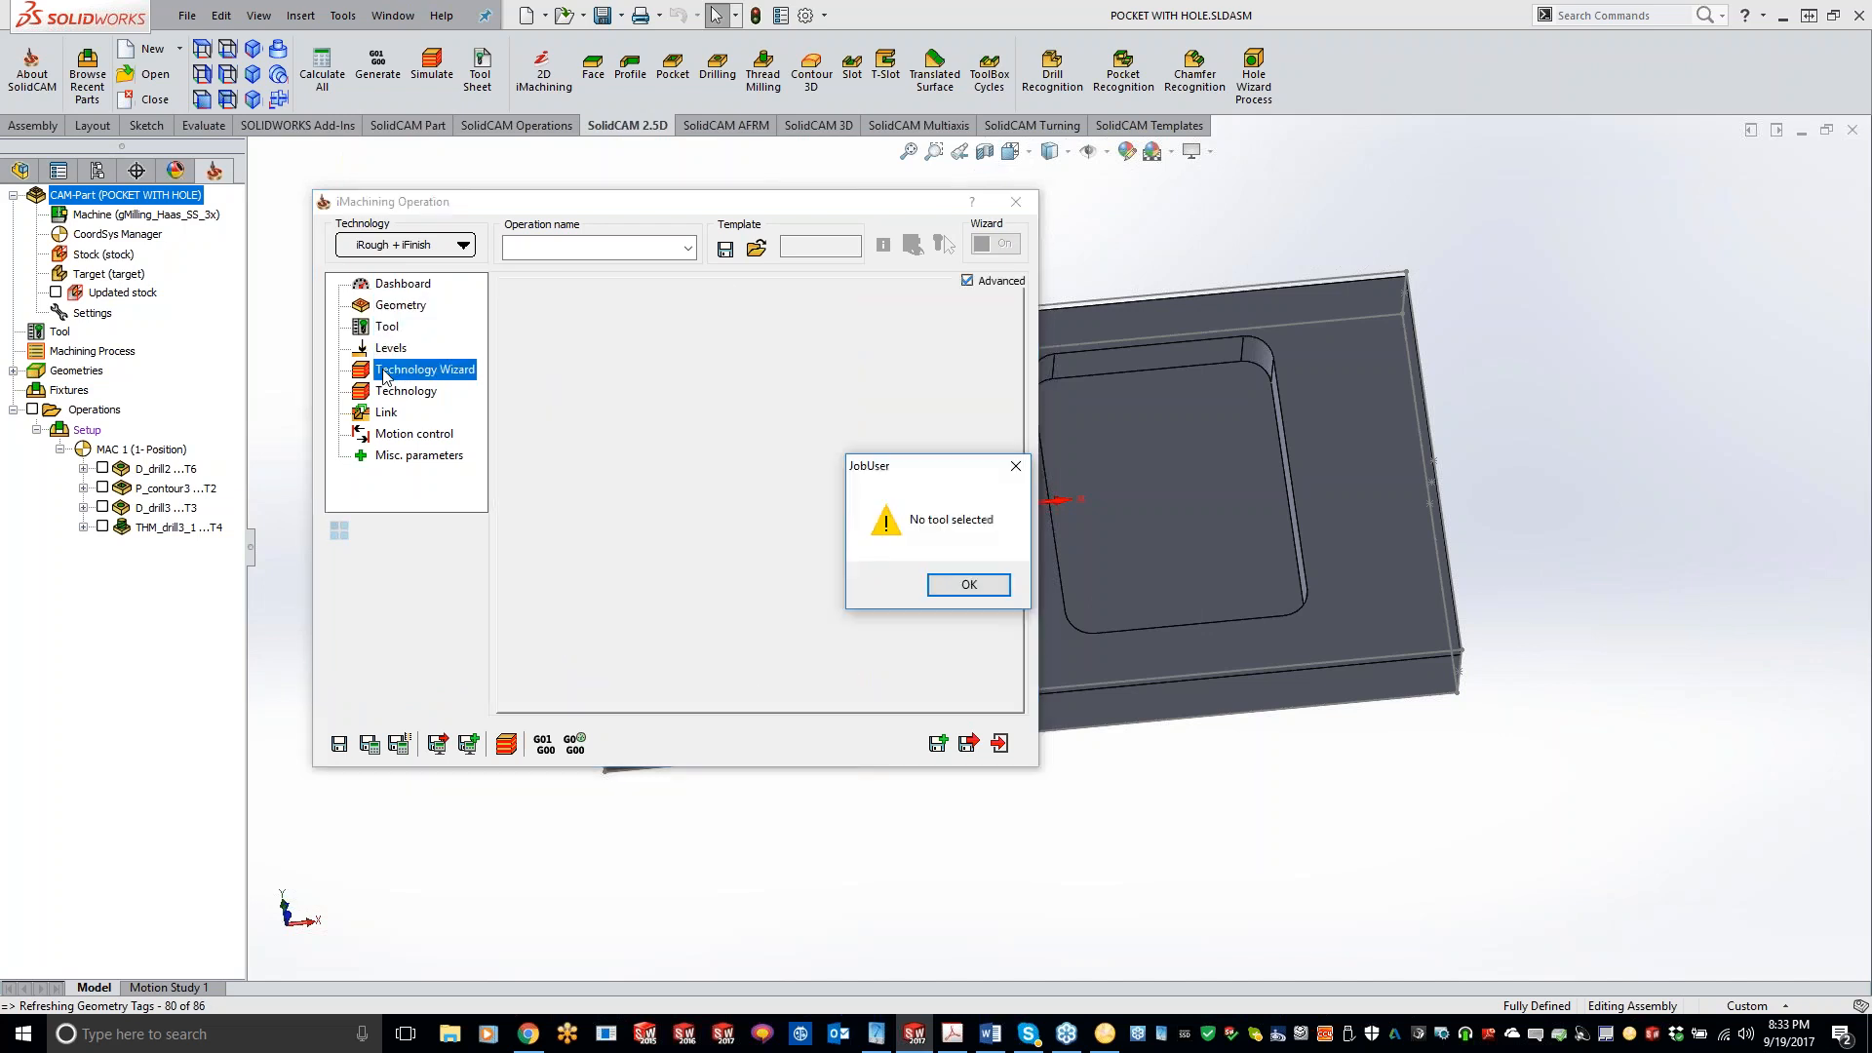
left_click(968, 585)
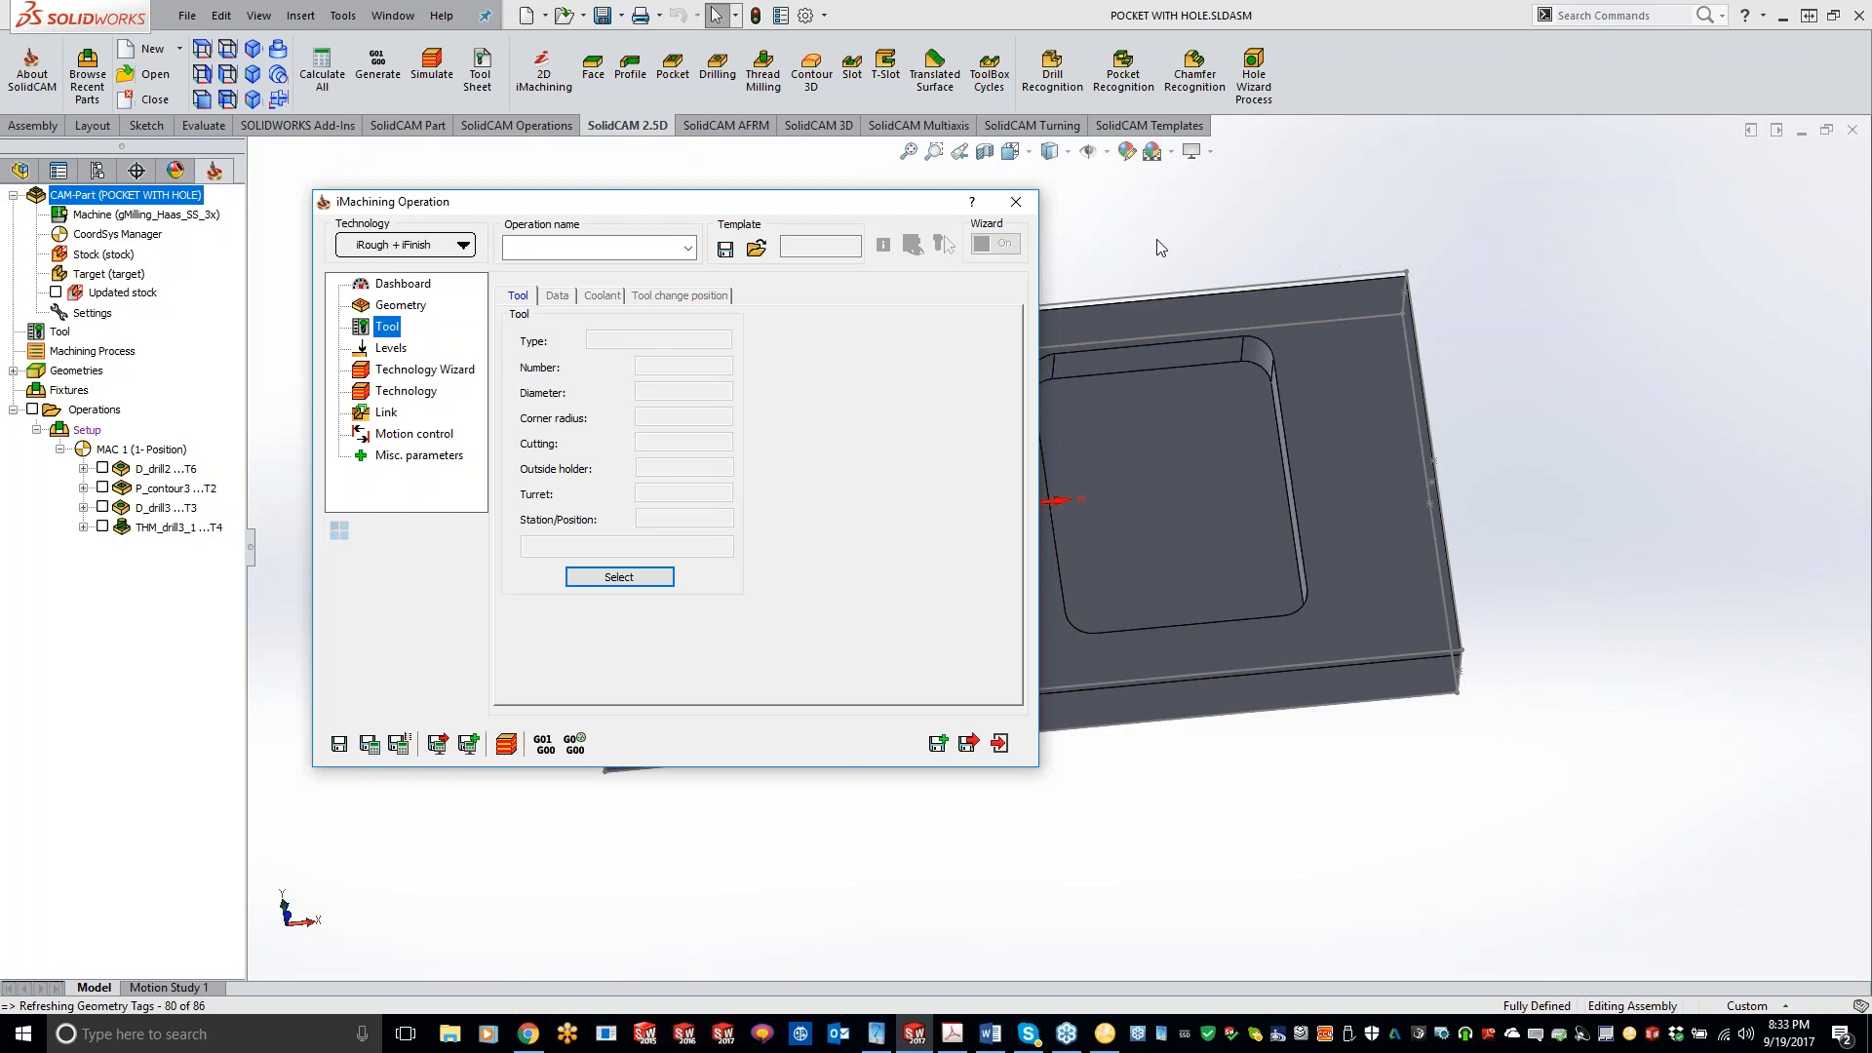
- Close the iMachining operation and show the New Progress Bar for iMachining 3D slide in the Adobe Acrobat presentation
left_click(1017, 203)
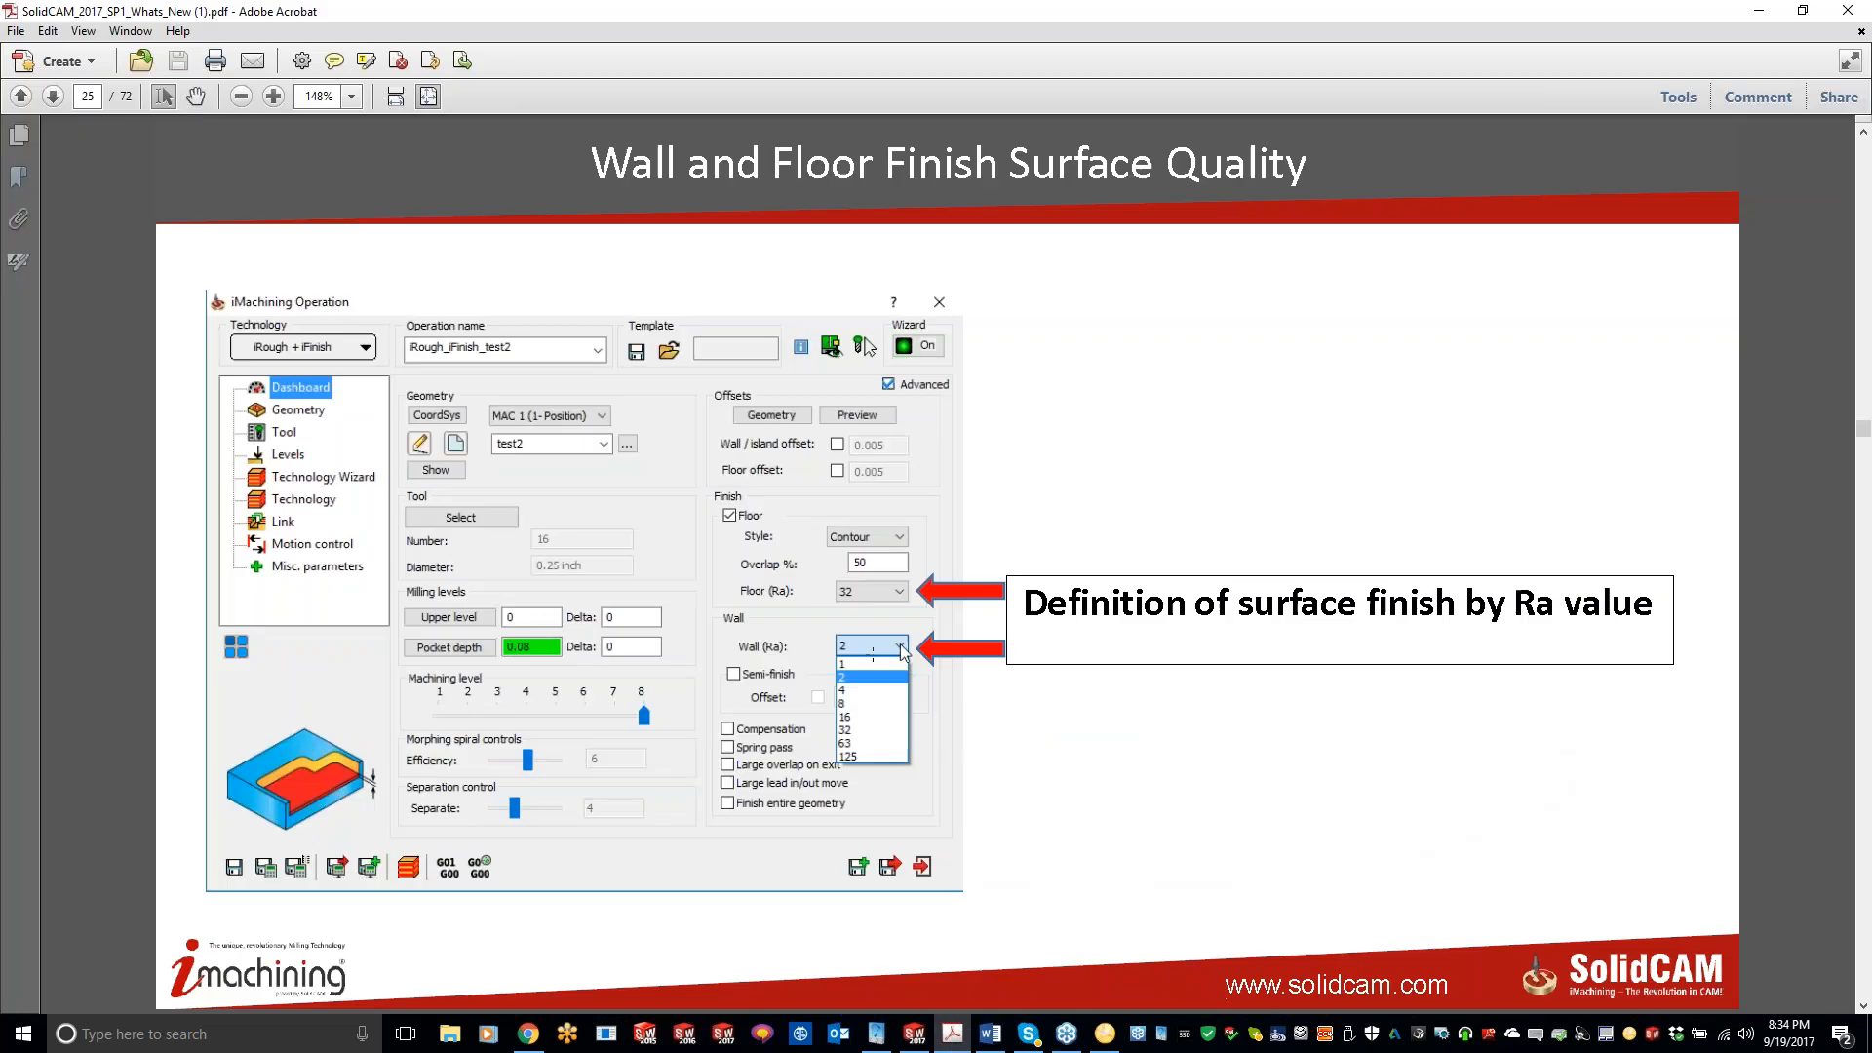
scroll(872, 654, "down", 2)
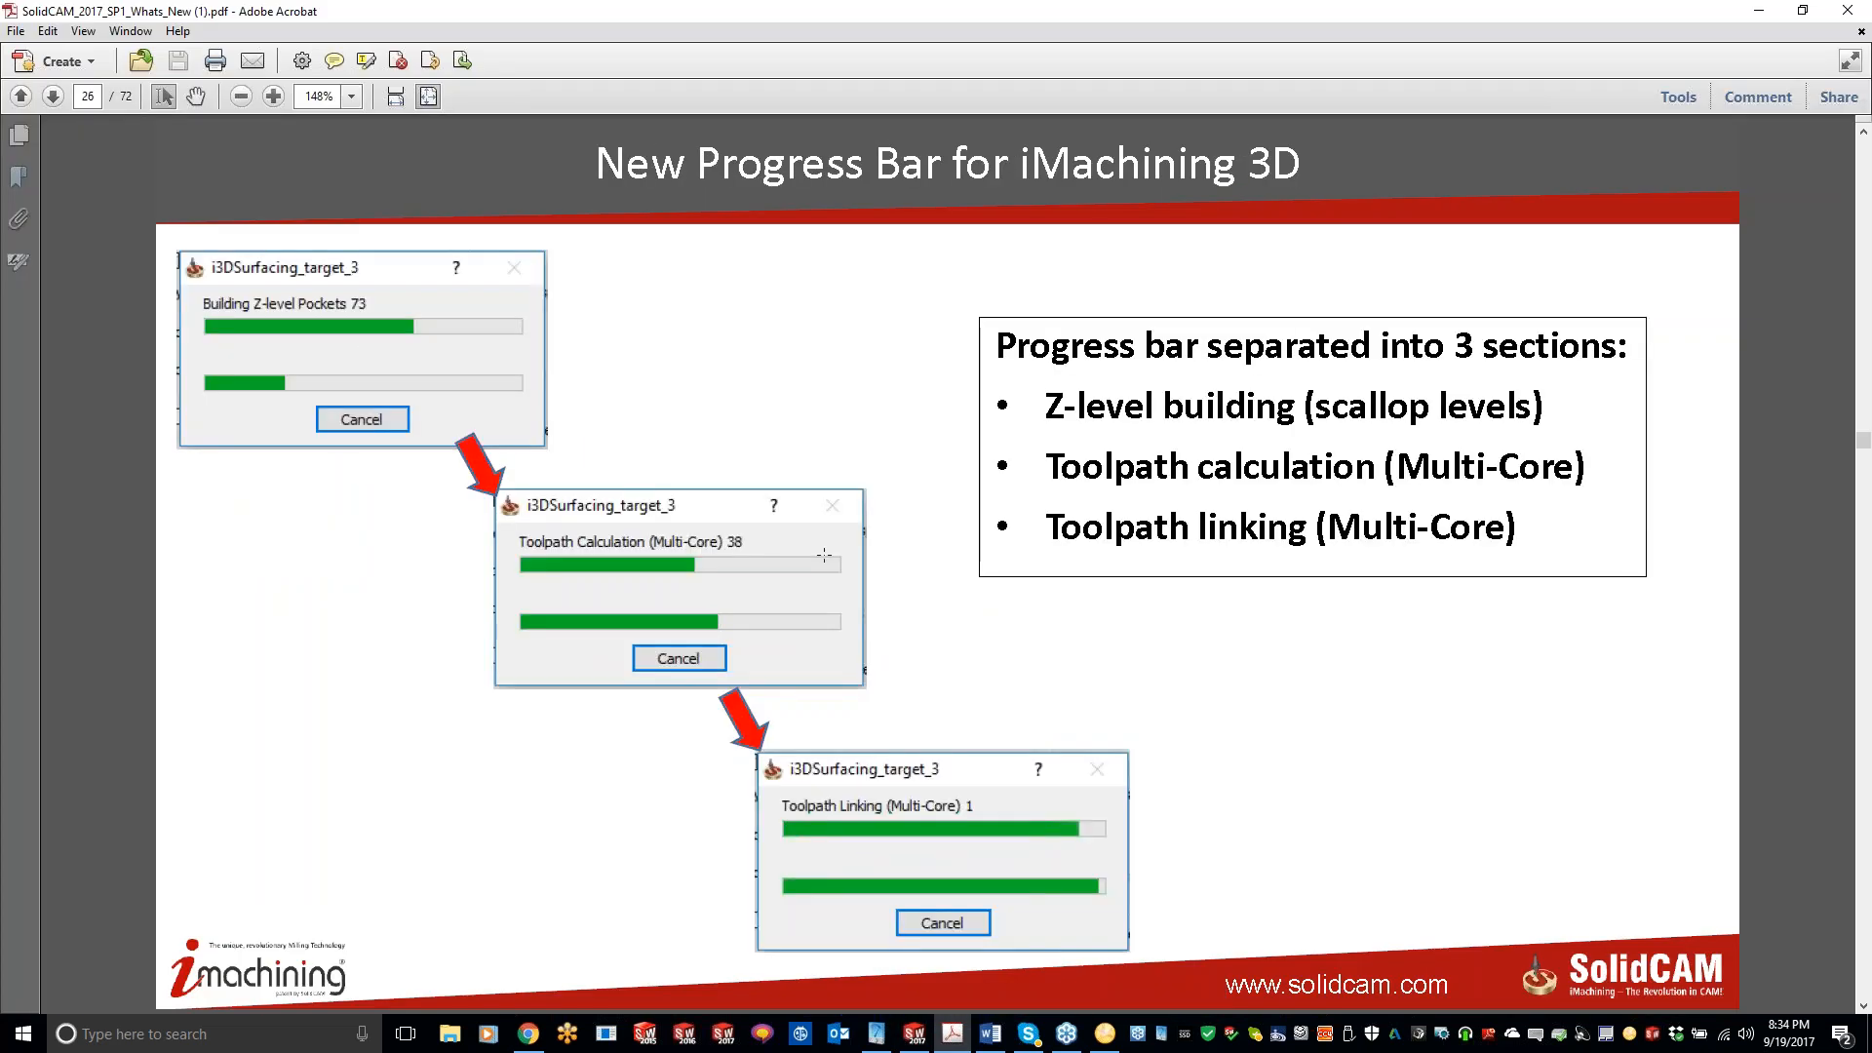
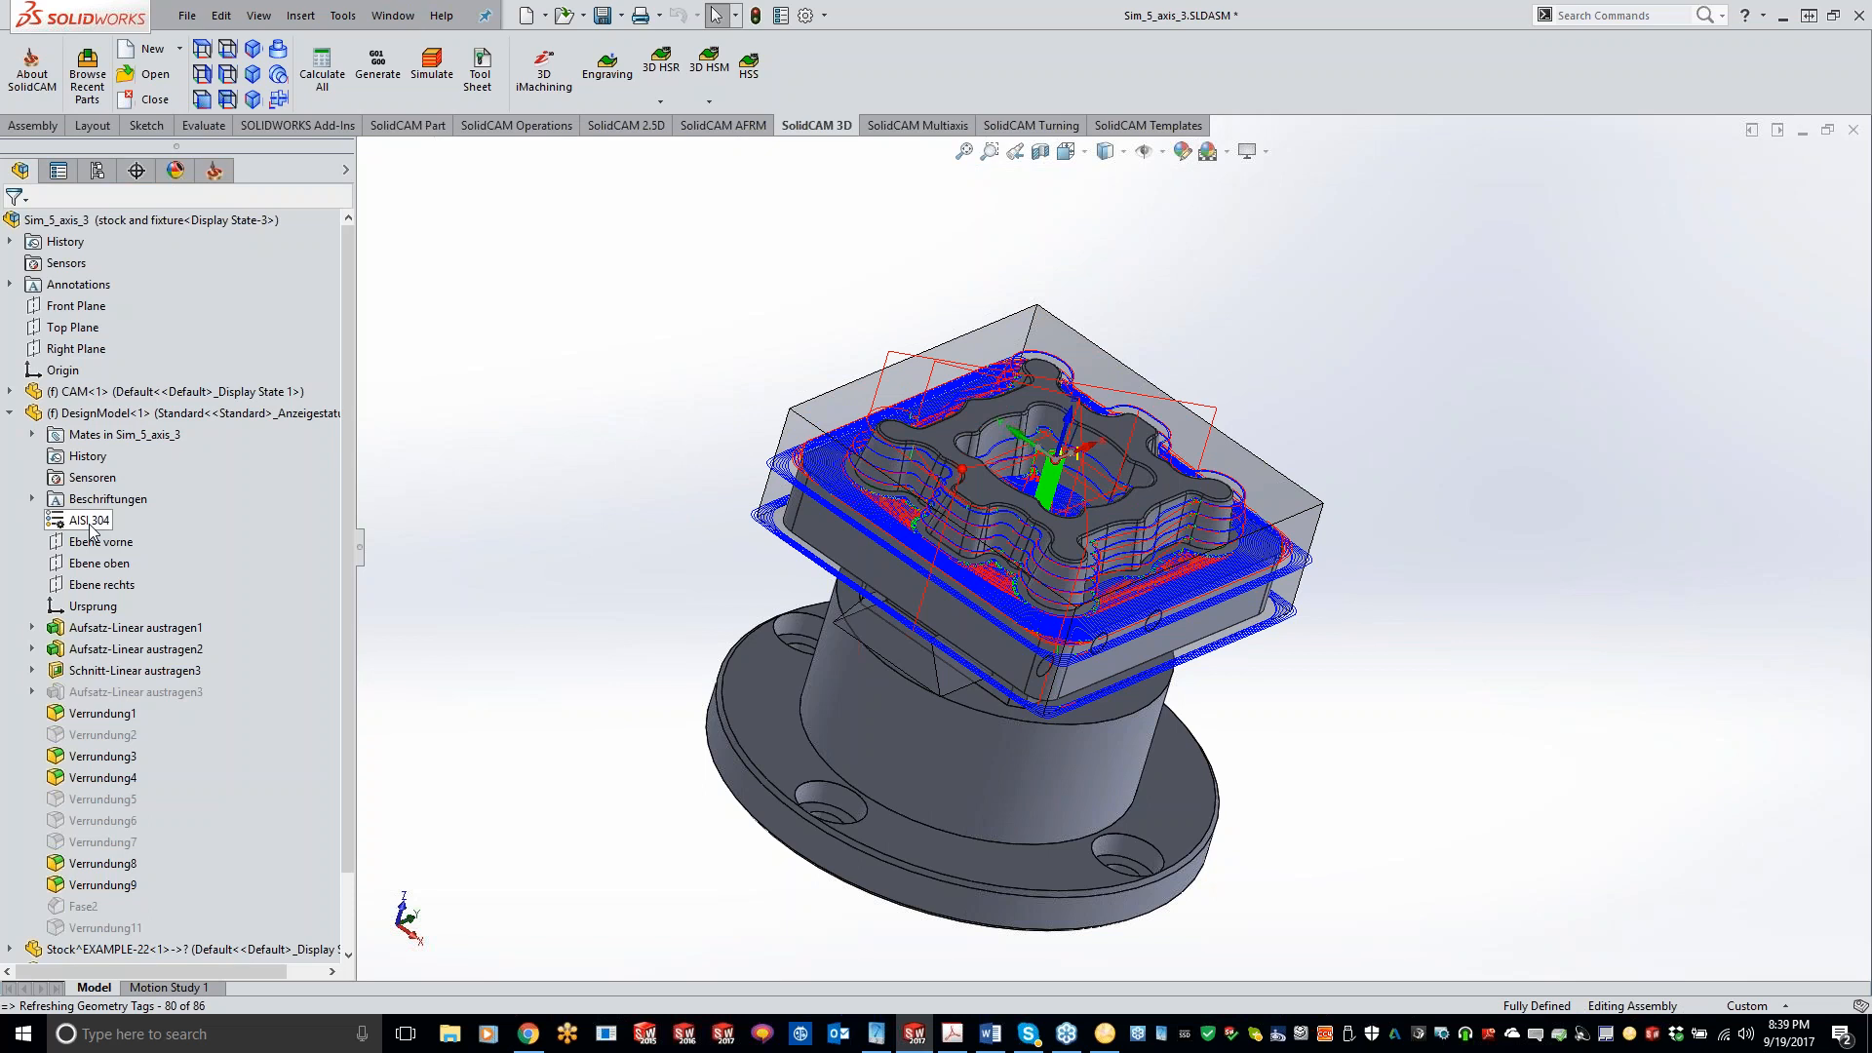
- Use the SolidWorks material SW-AISI 304 for iMachining in all listed operations and tools, and recalculate the i3DRough_target operation
left_click(215, 173)
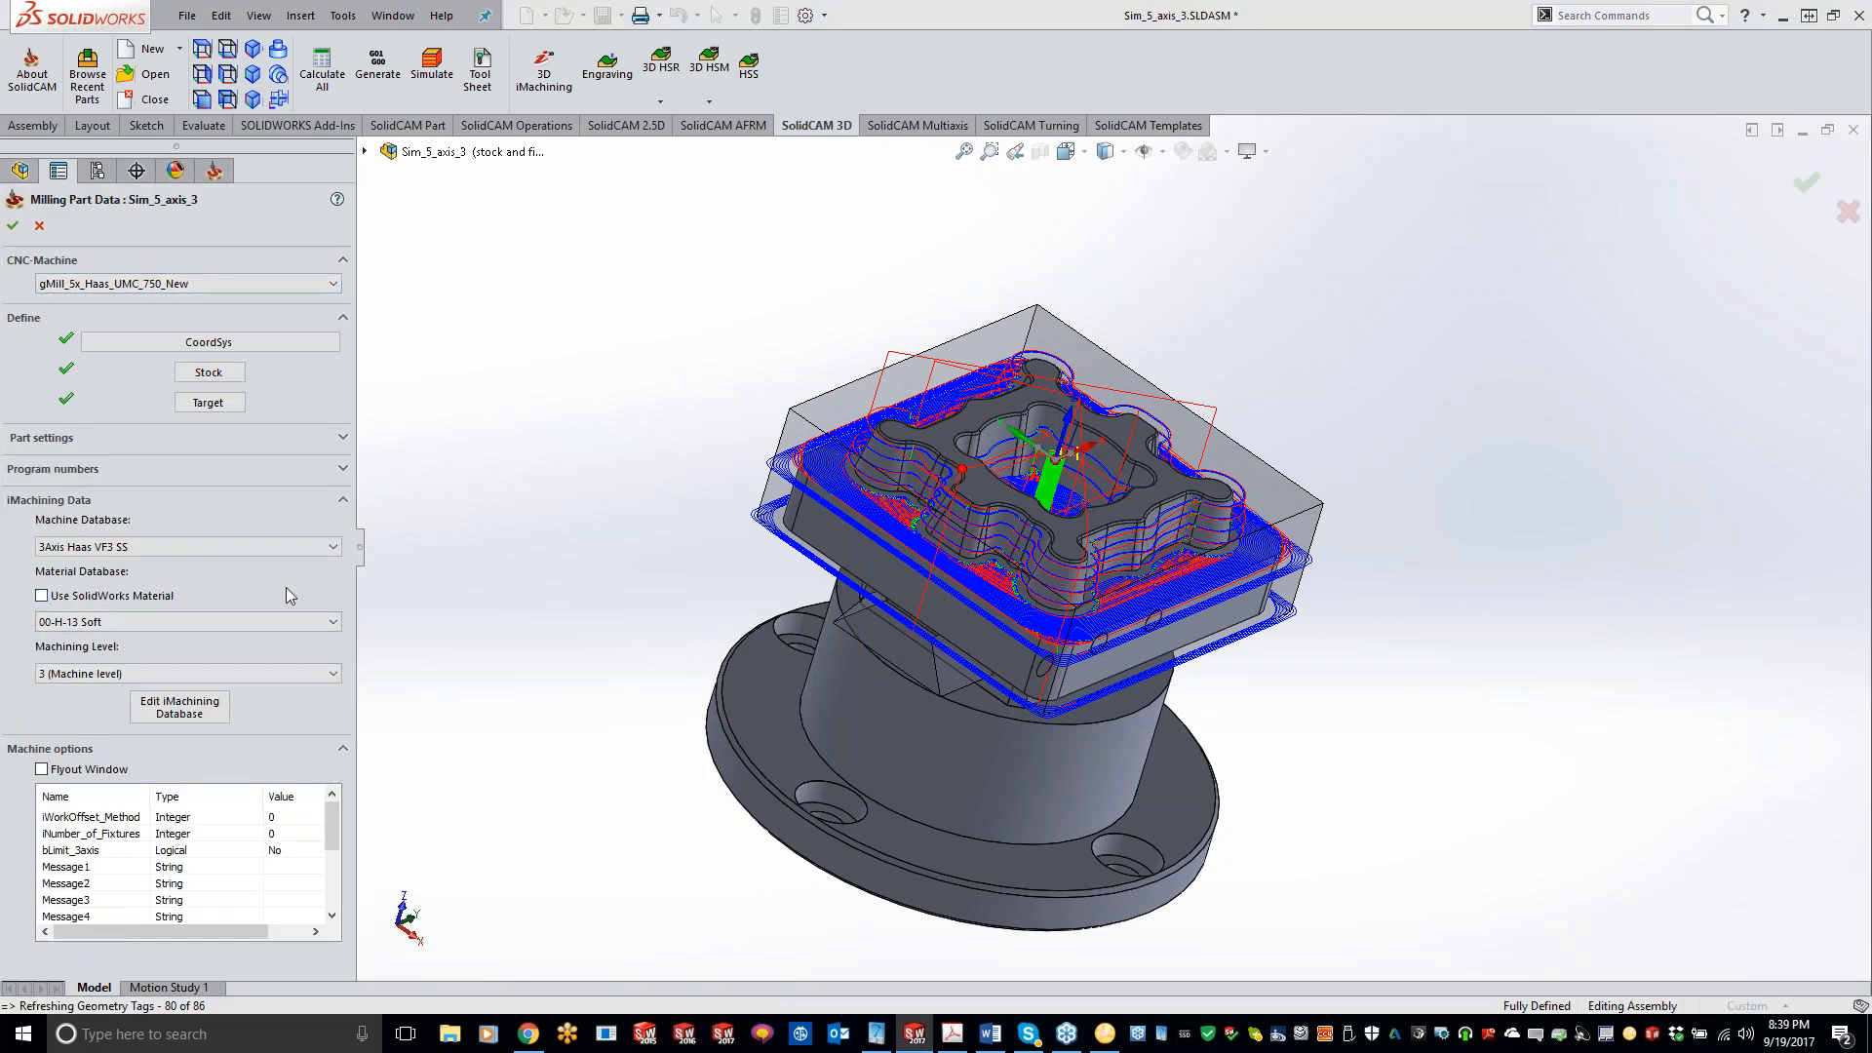
left_click(41, 596)
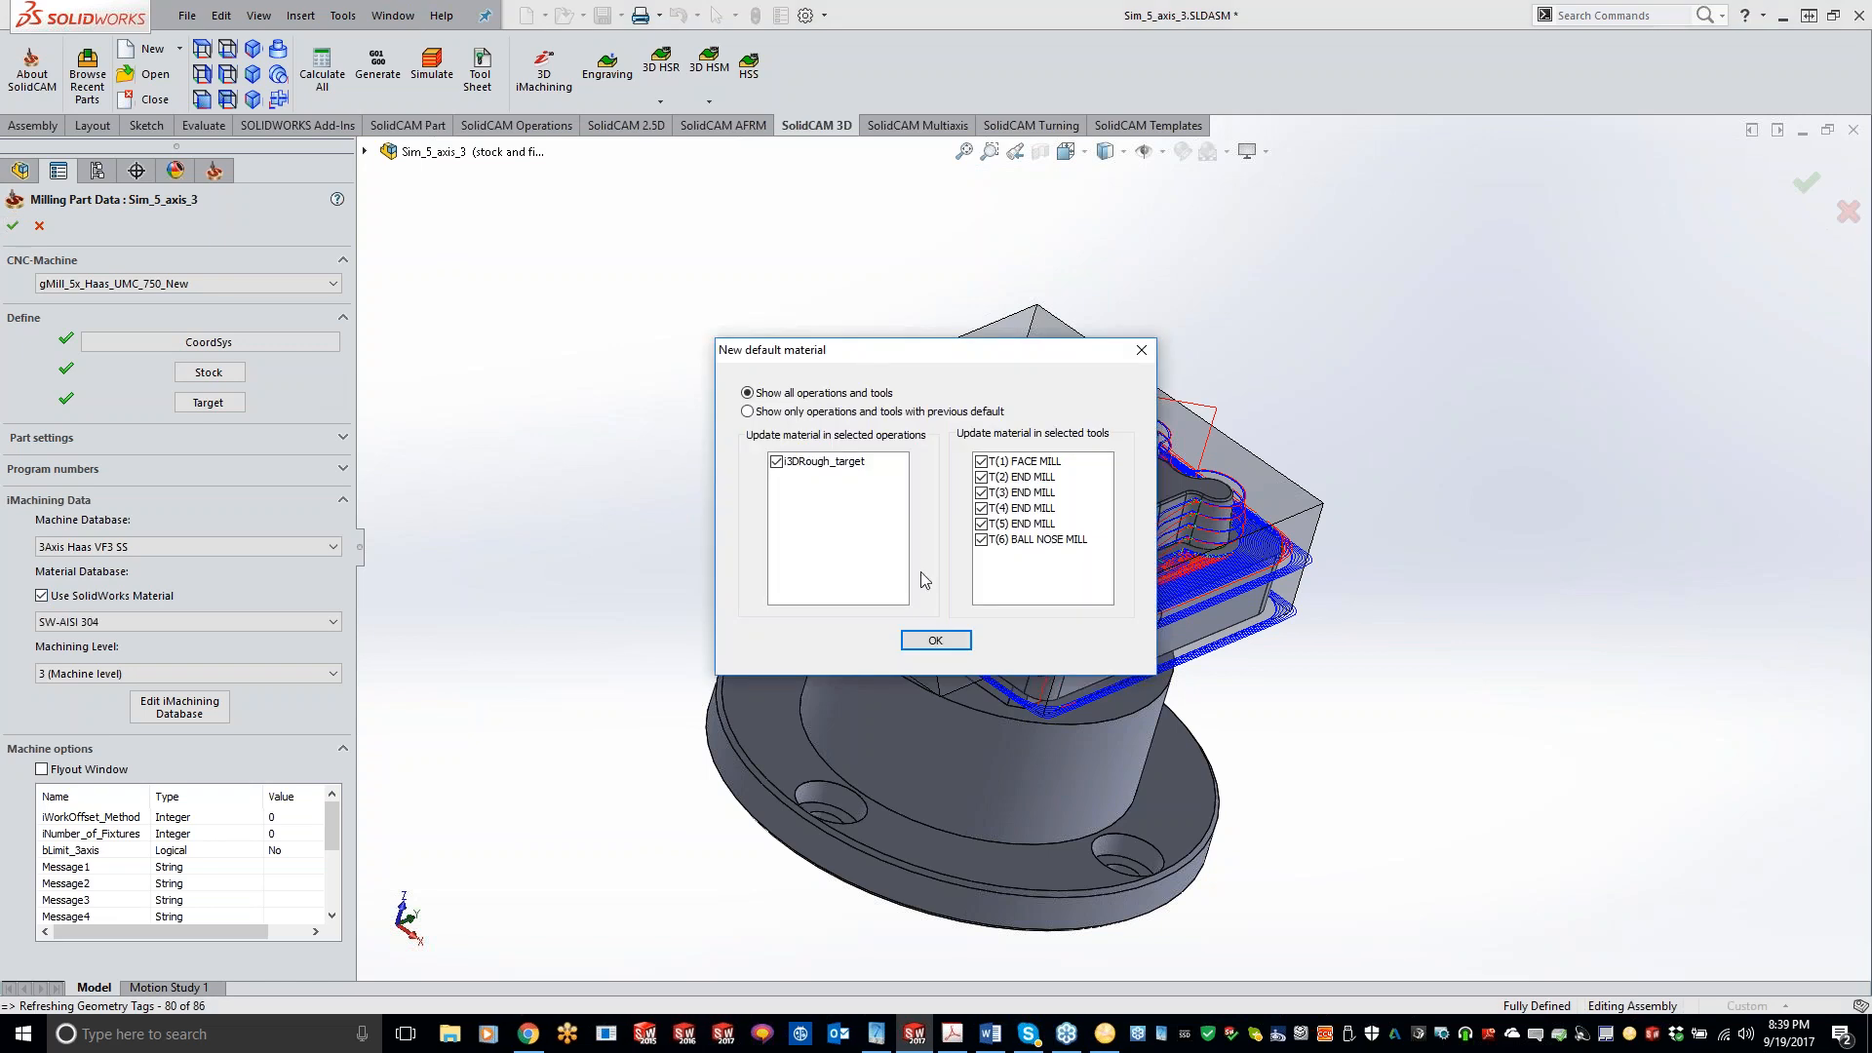
left_click(935, 639)
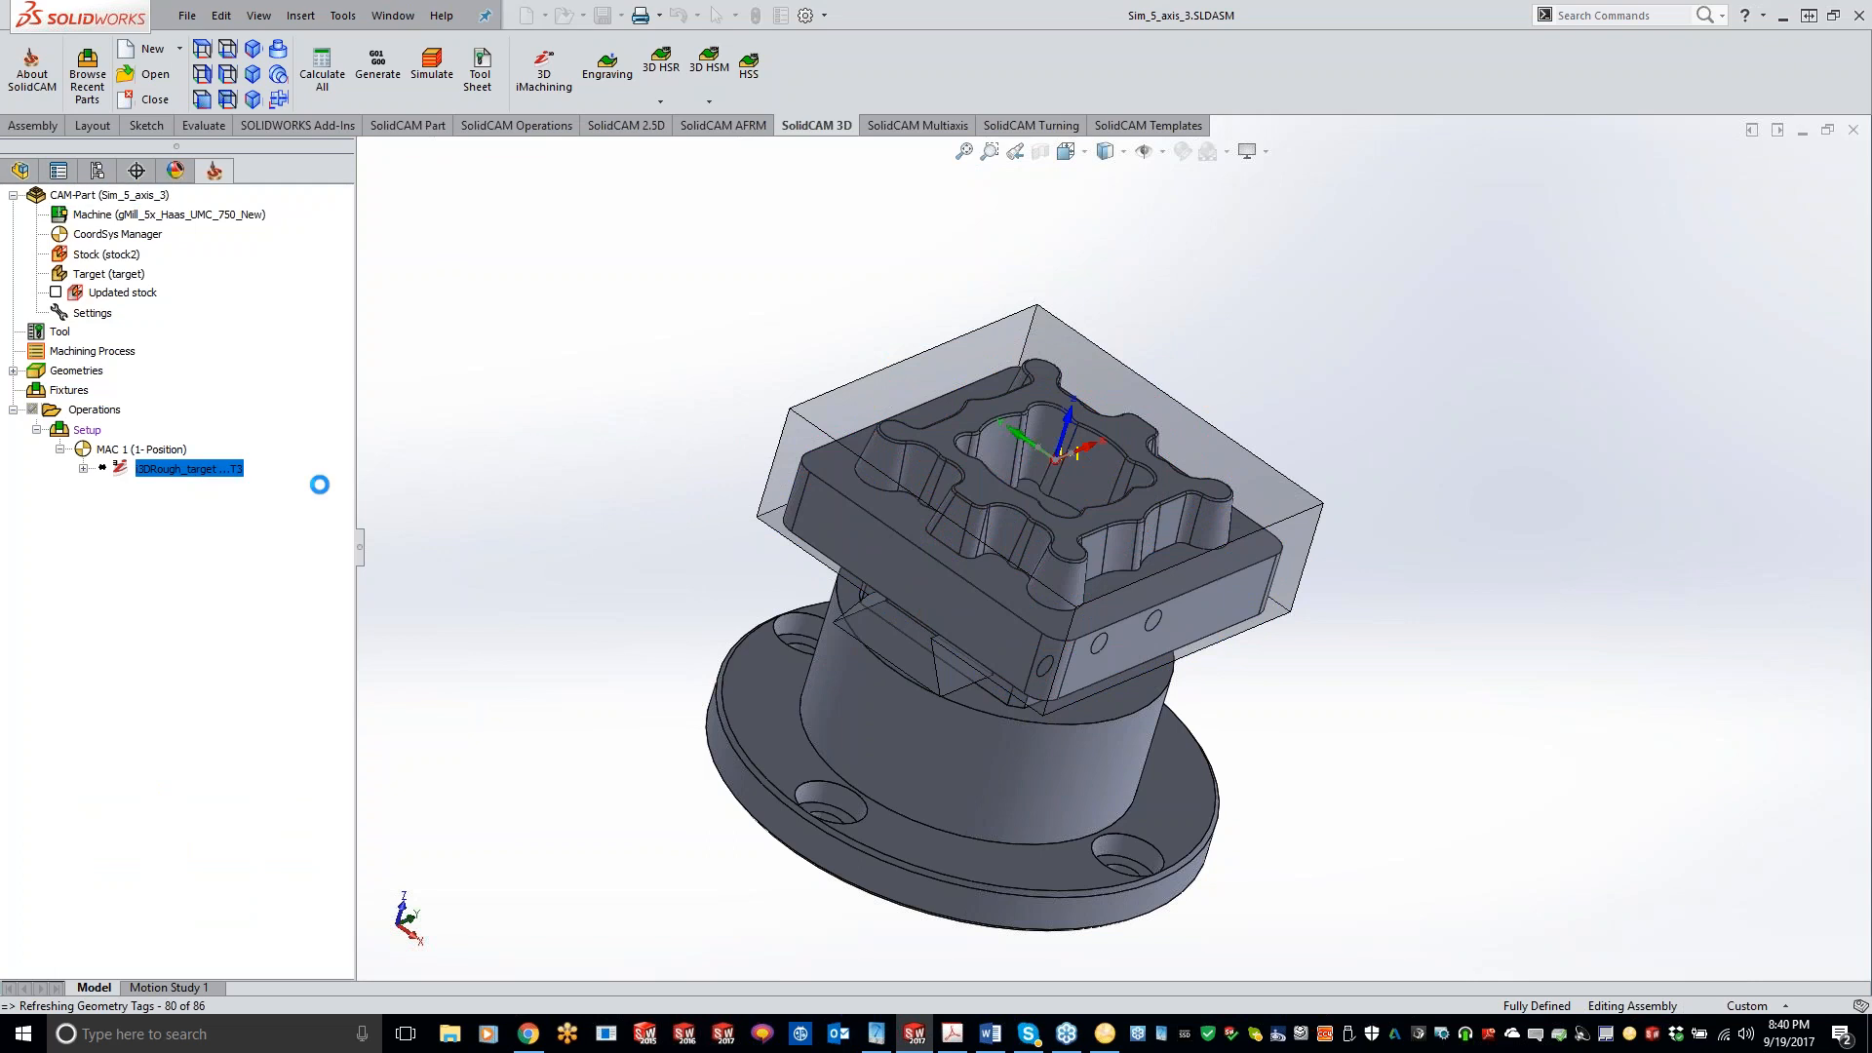
left_click(169, 733)
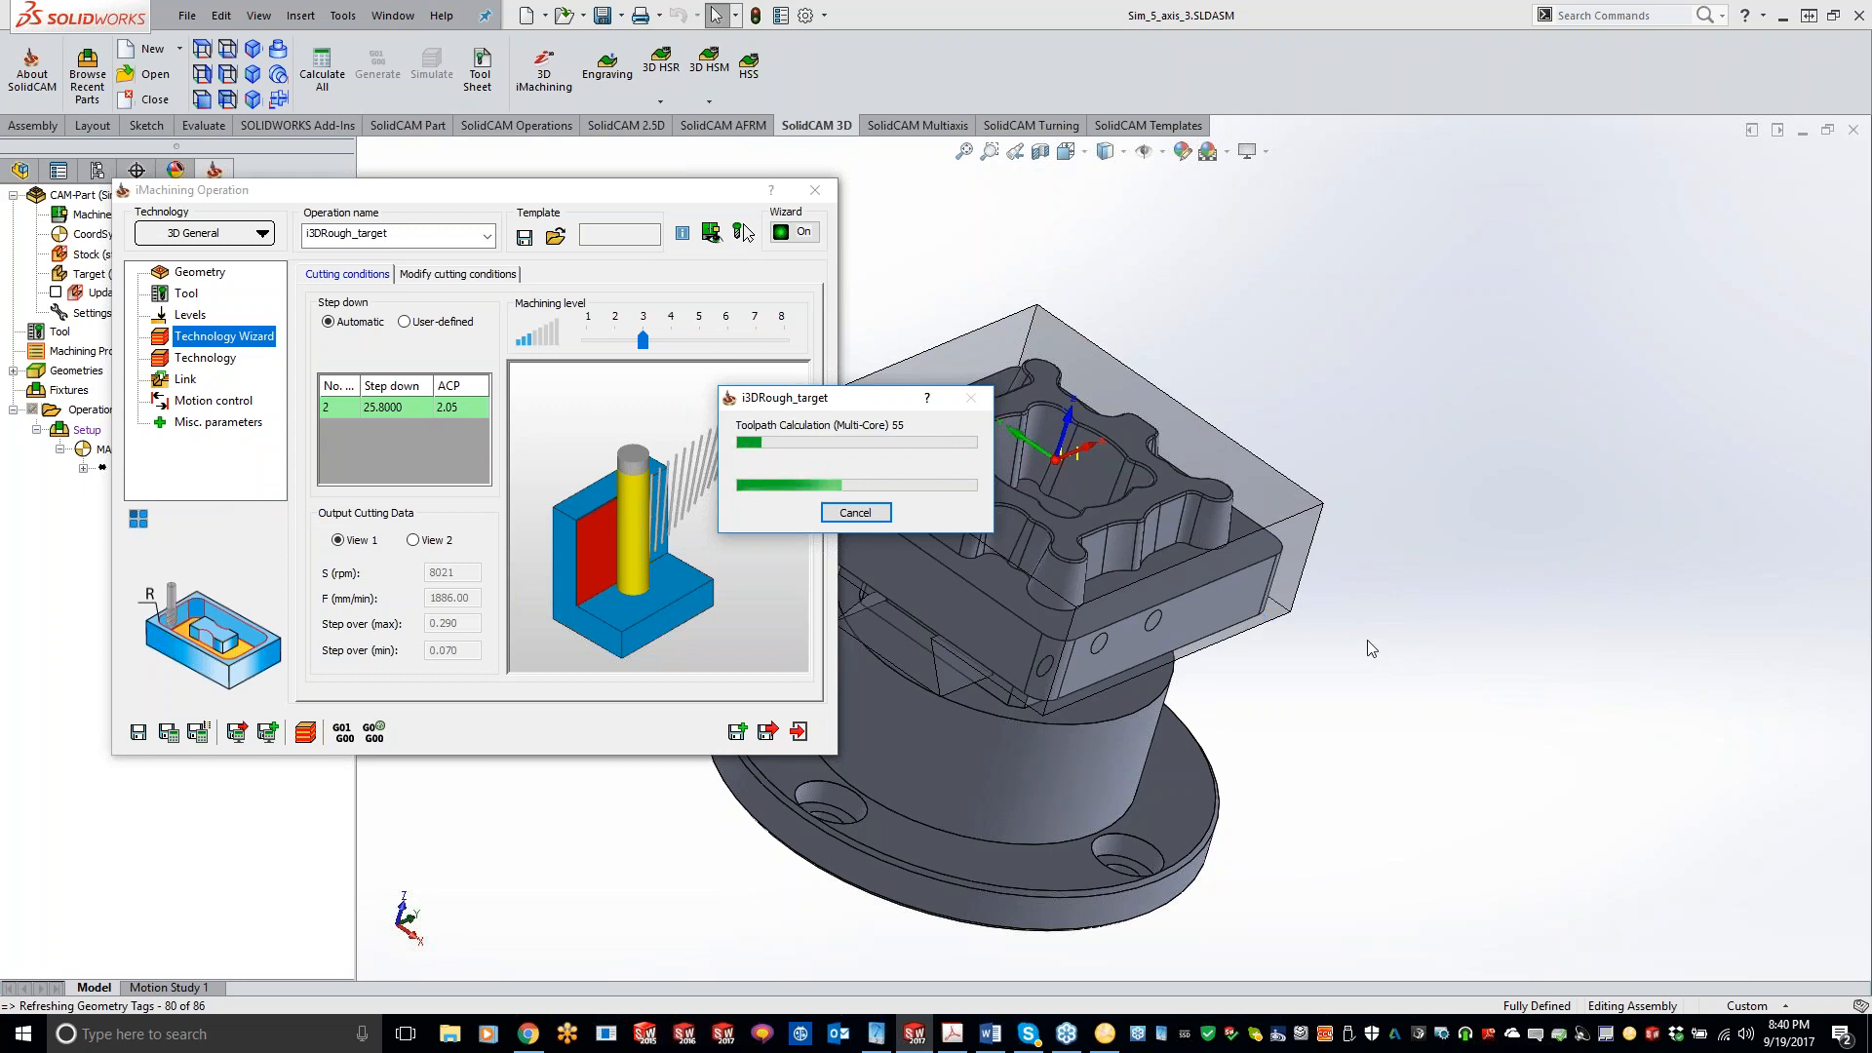
- Switch to the What's New PDF in Adobe Acrobat and view the Ignore Closed Pockets slide
left_click(963, 1036)
scroll(686, 608, "down", 1)
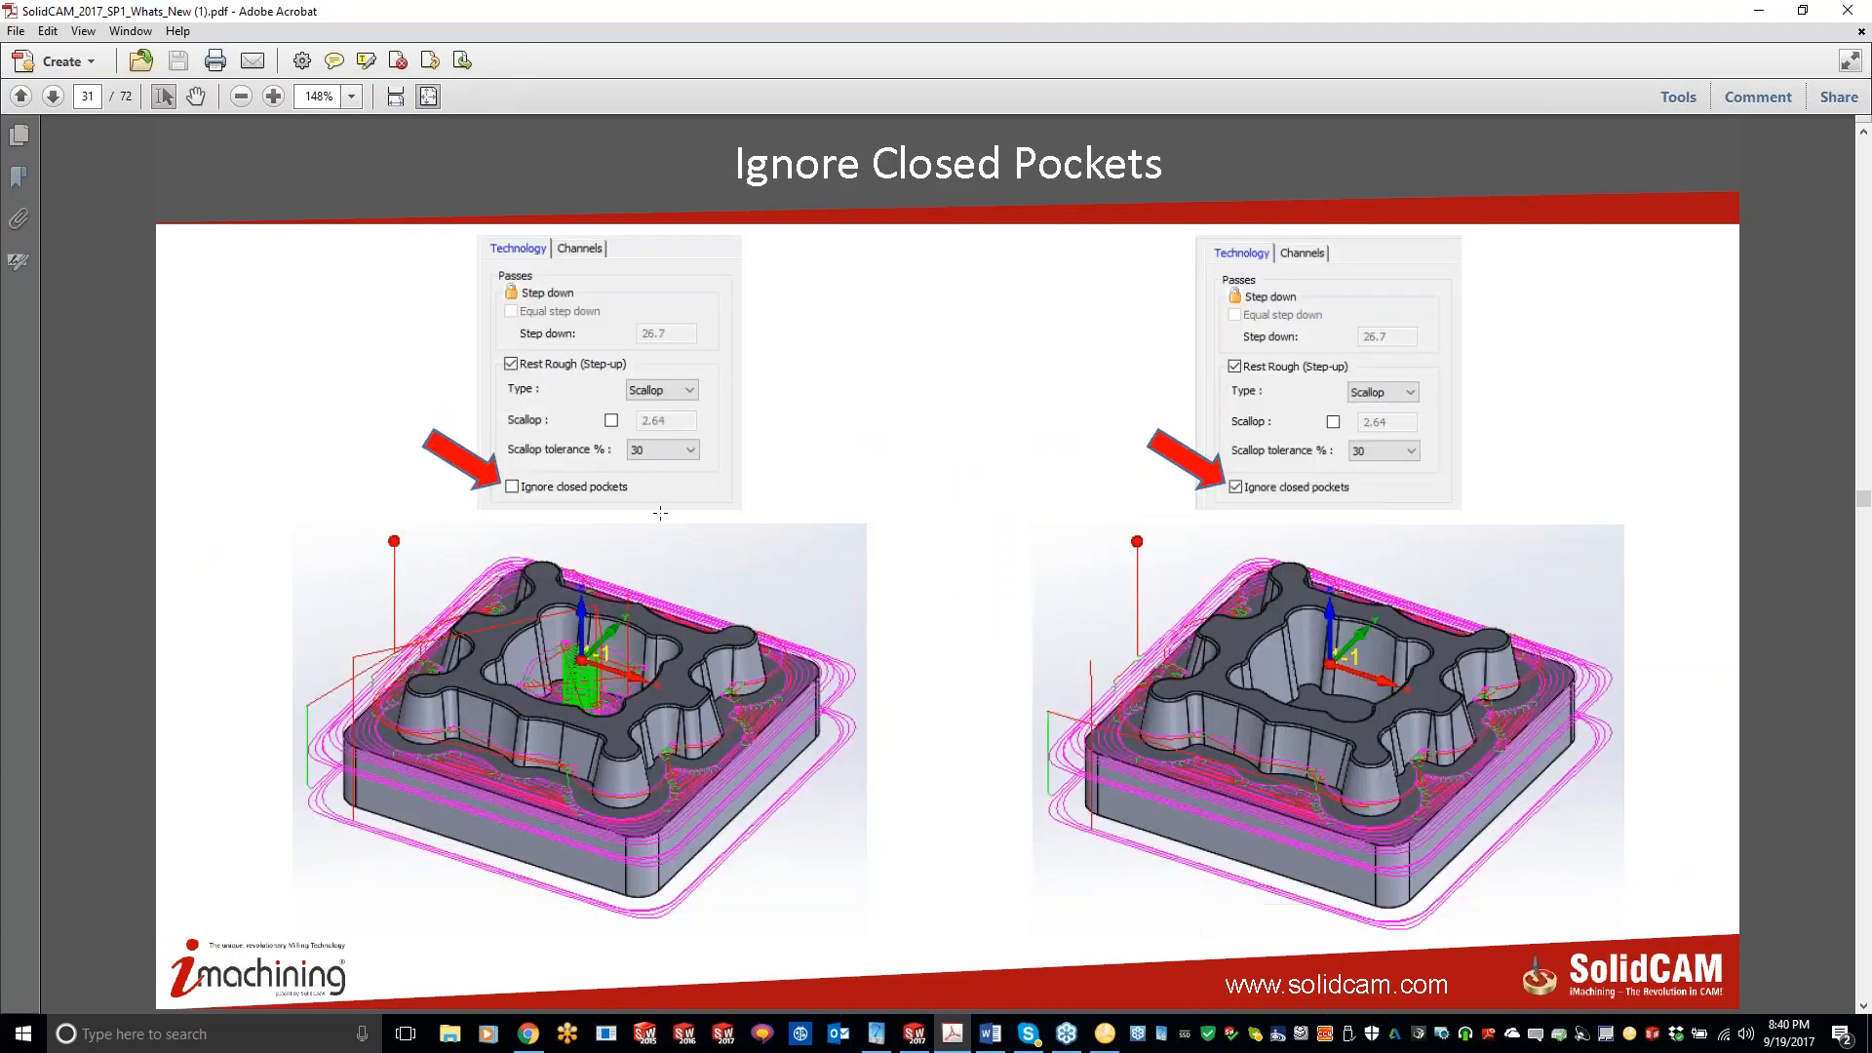
left_click(1759, 9)
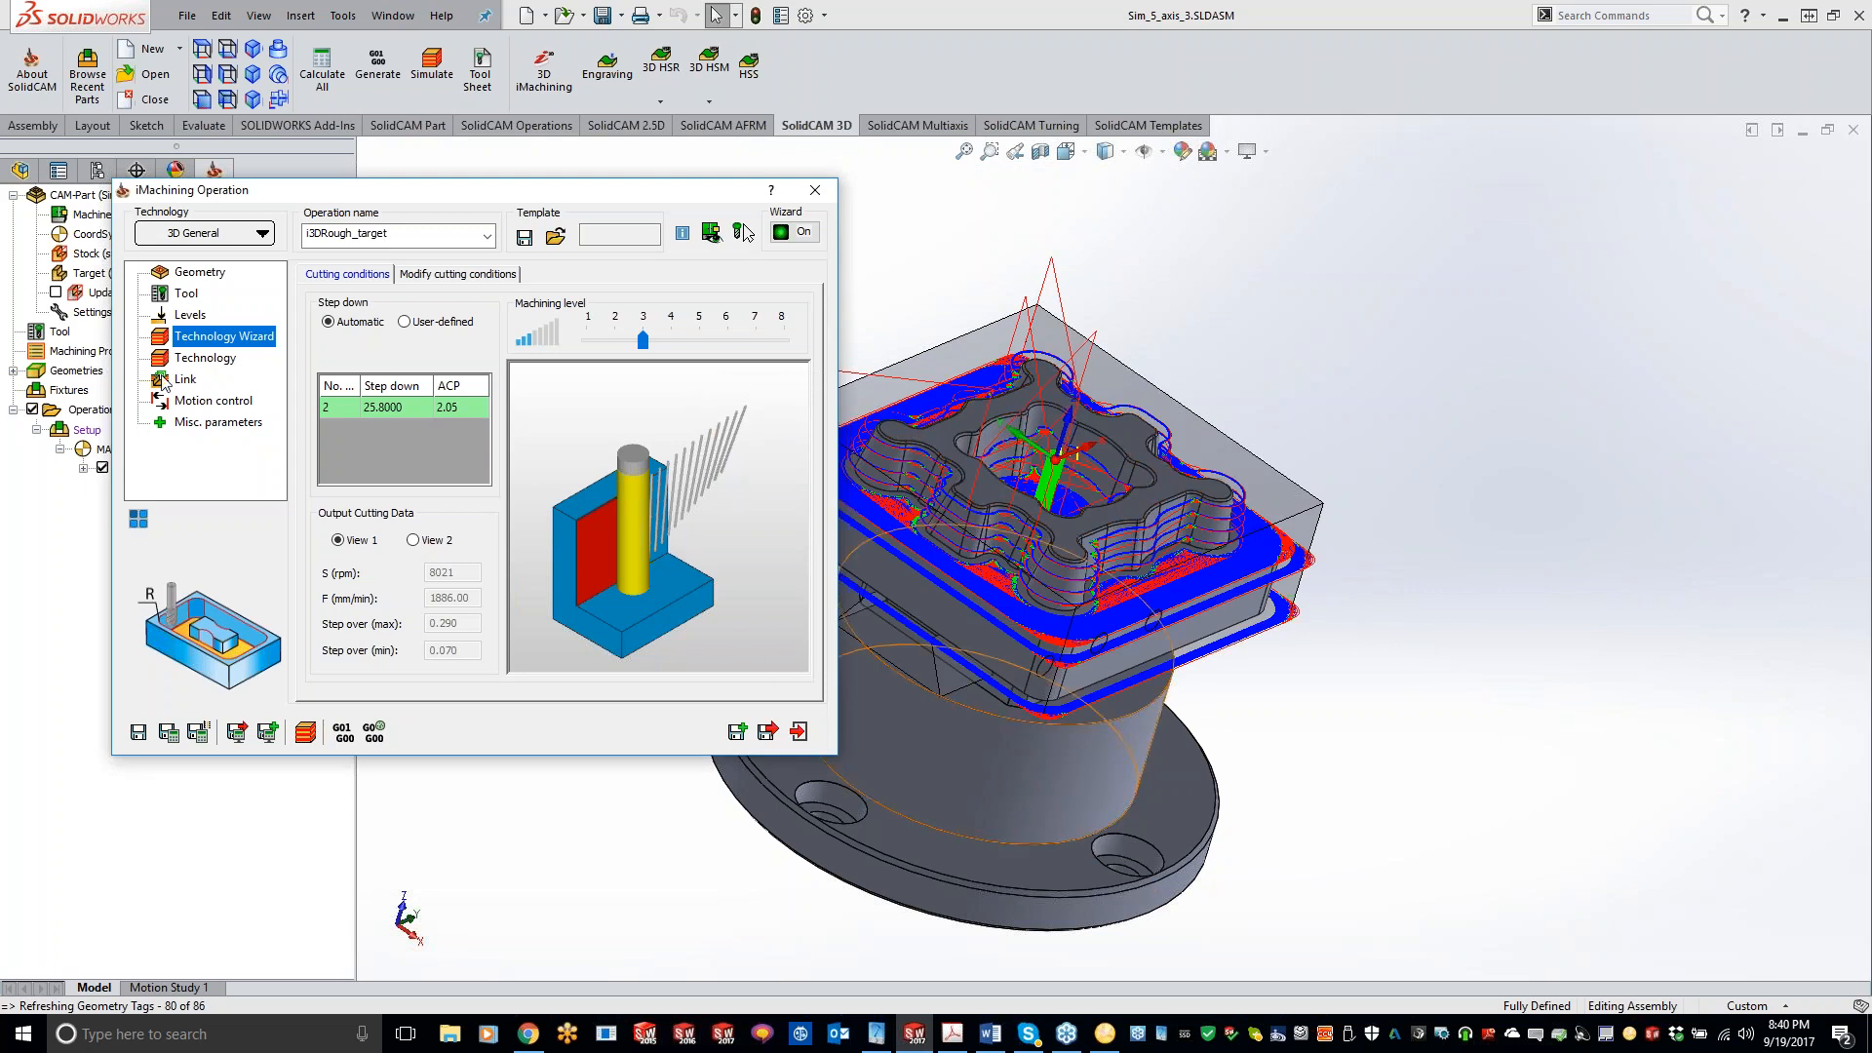
- Enable ignoring closed pockets in the i3DRough_target operation, recalculate it, and inspect the toolpath around the central pocket
left_click(200, 359)
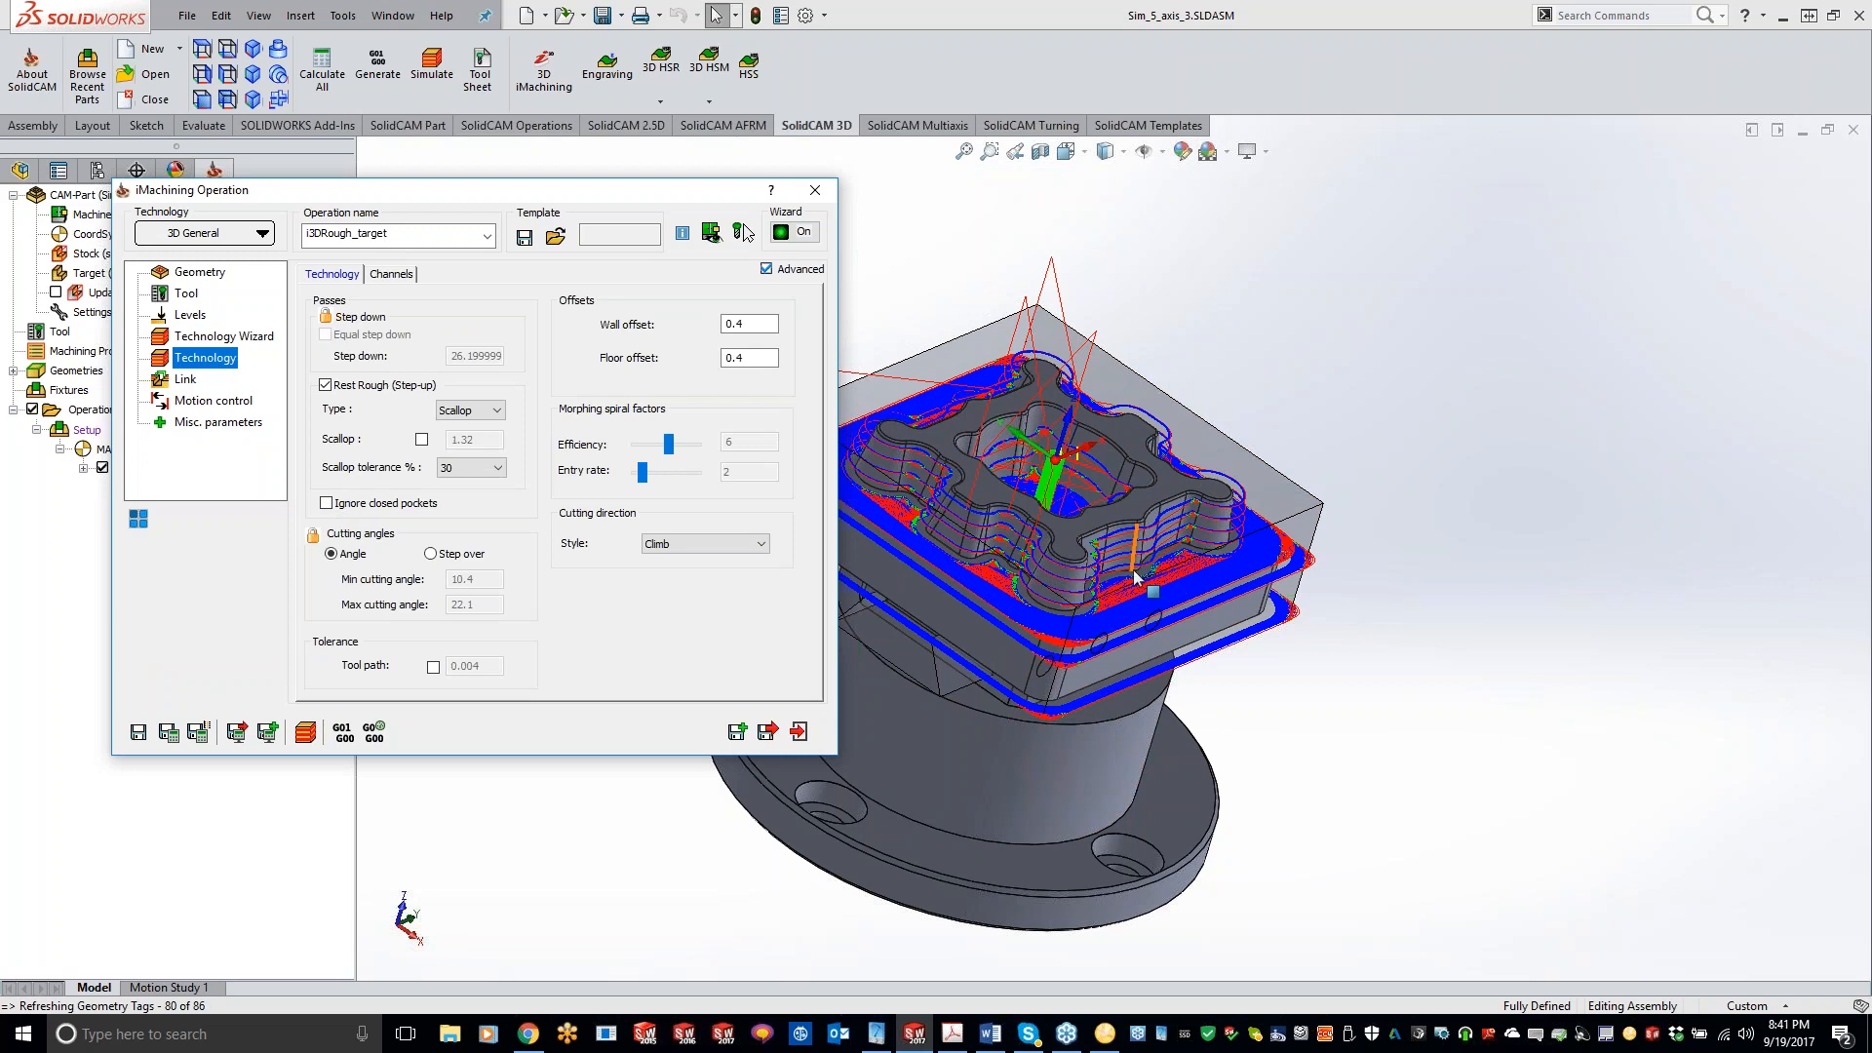
left_click(327, 502)
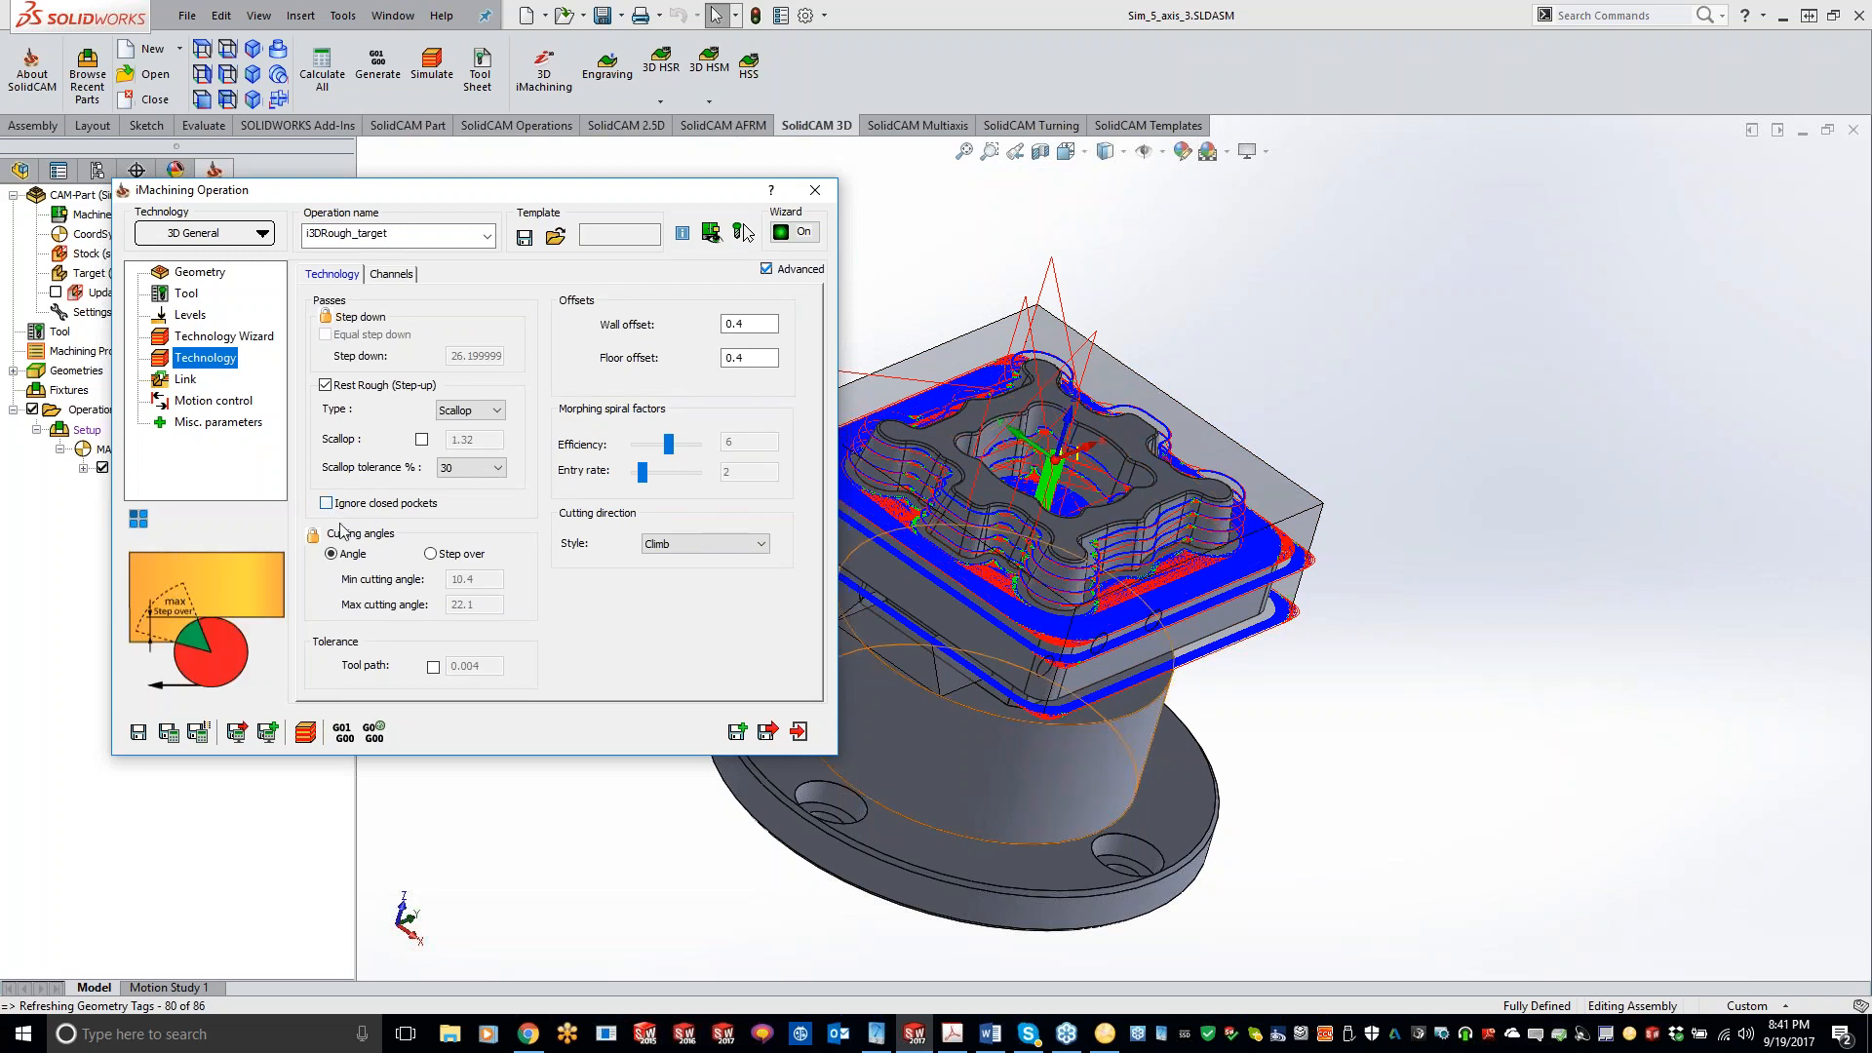
left_click(168, 731)
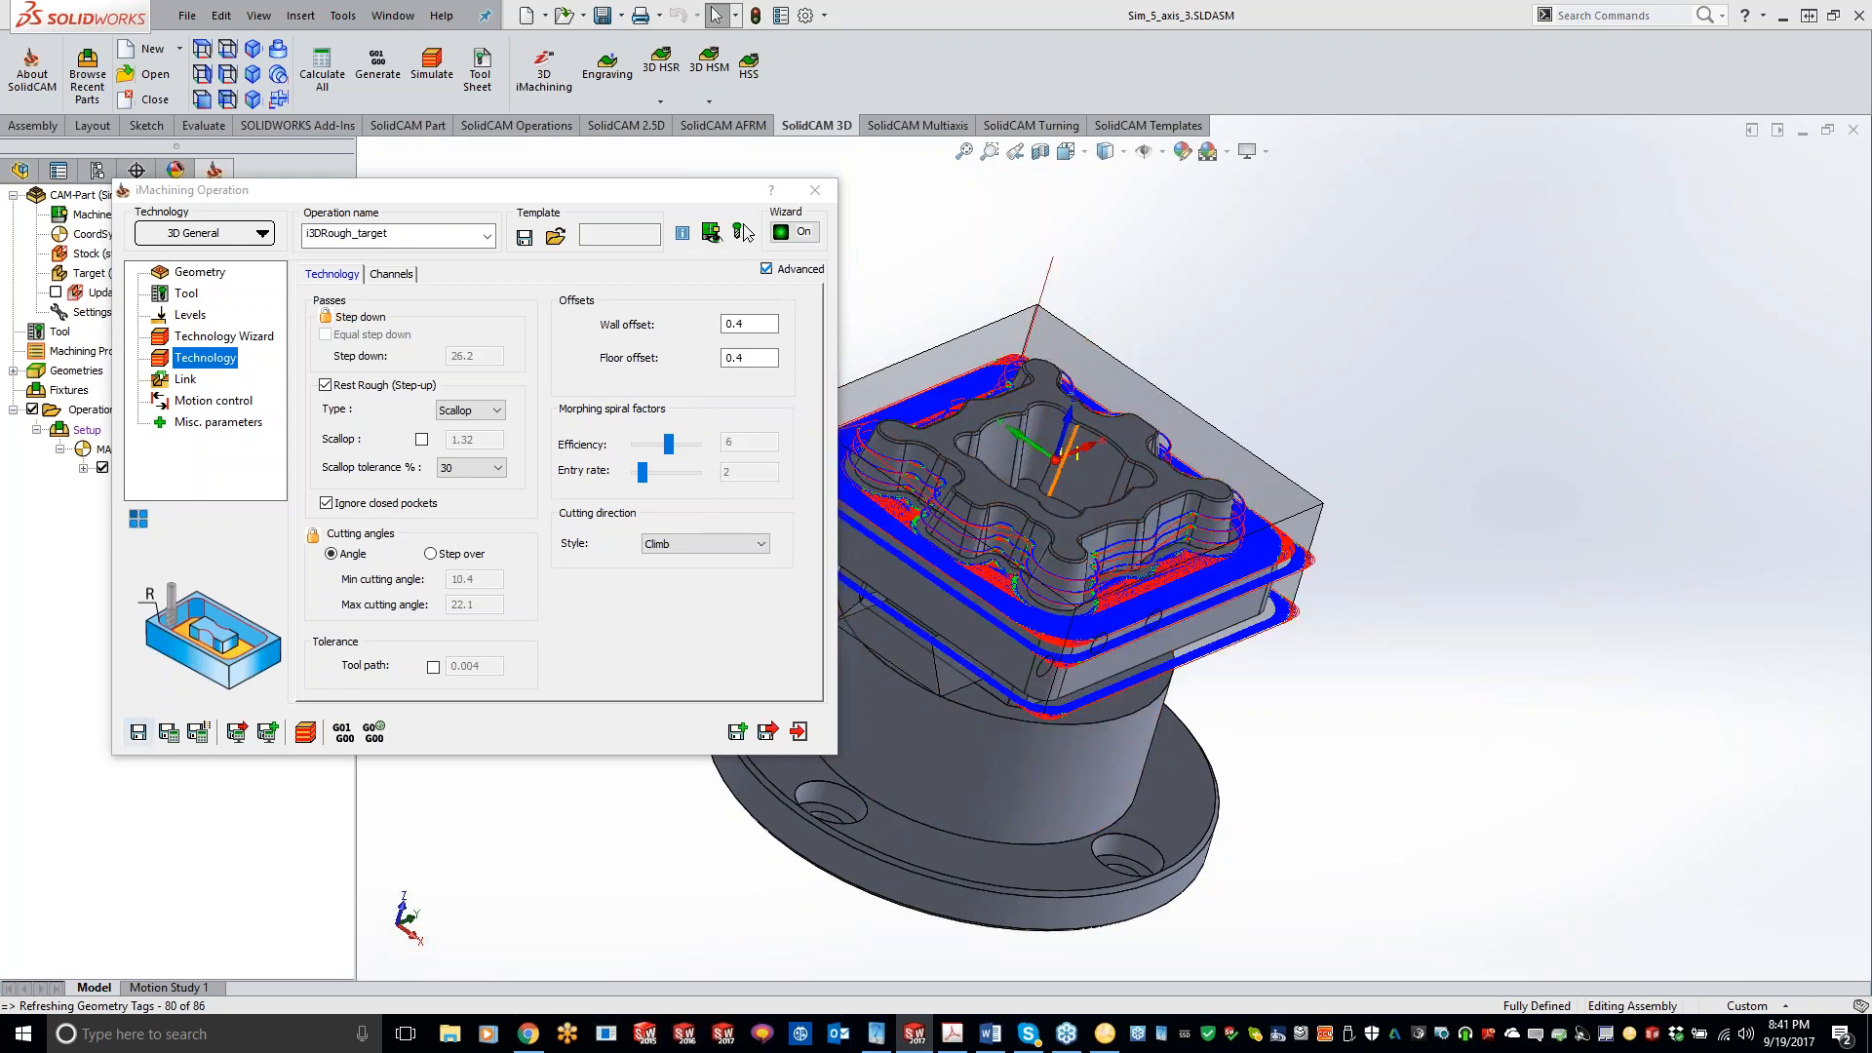
middle_click_drag(1312, 392, 1292, 407)
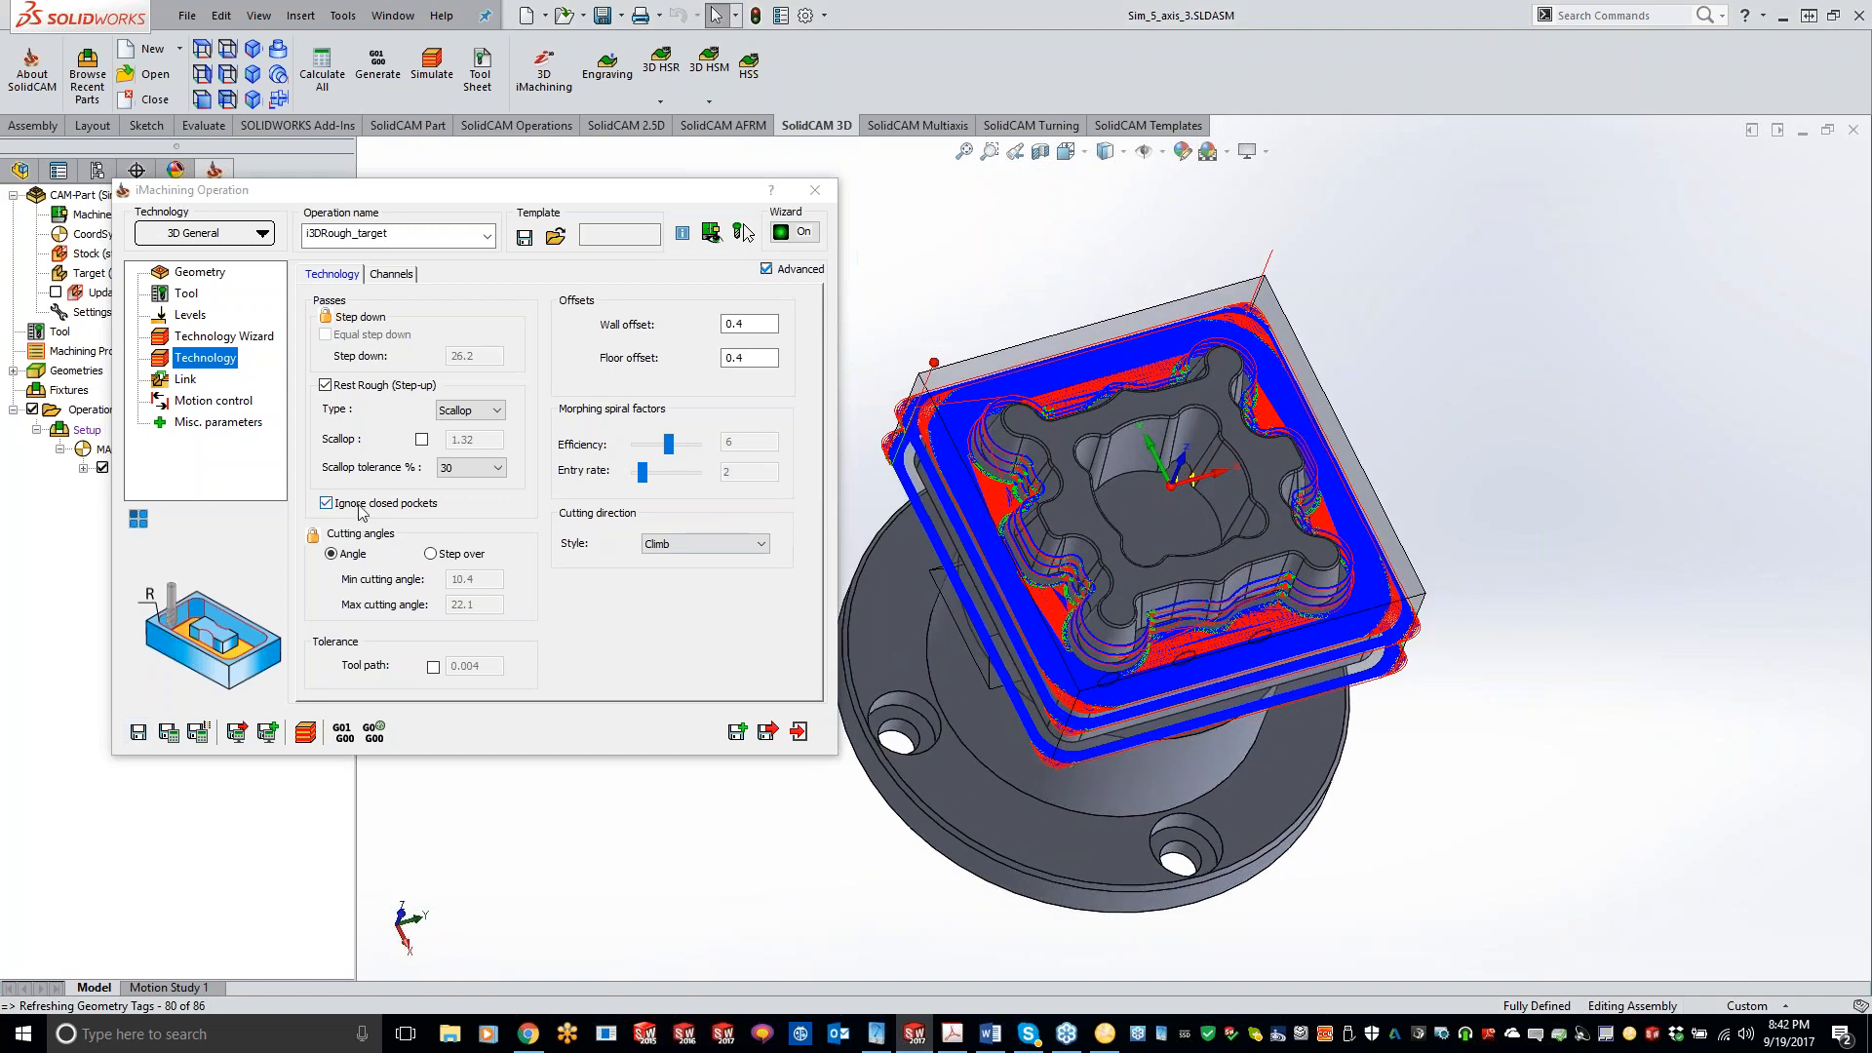
- Try to define a working area from the stock's top outline and the island's outer contour, using constant Z and tangent propagation
left_click(207, 278)
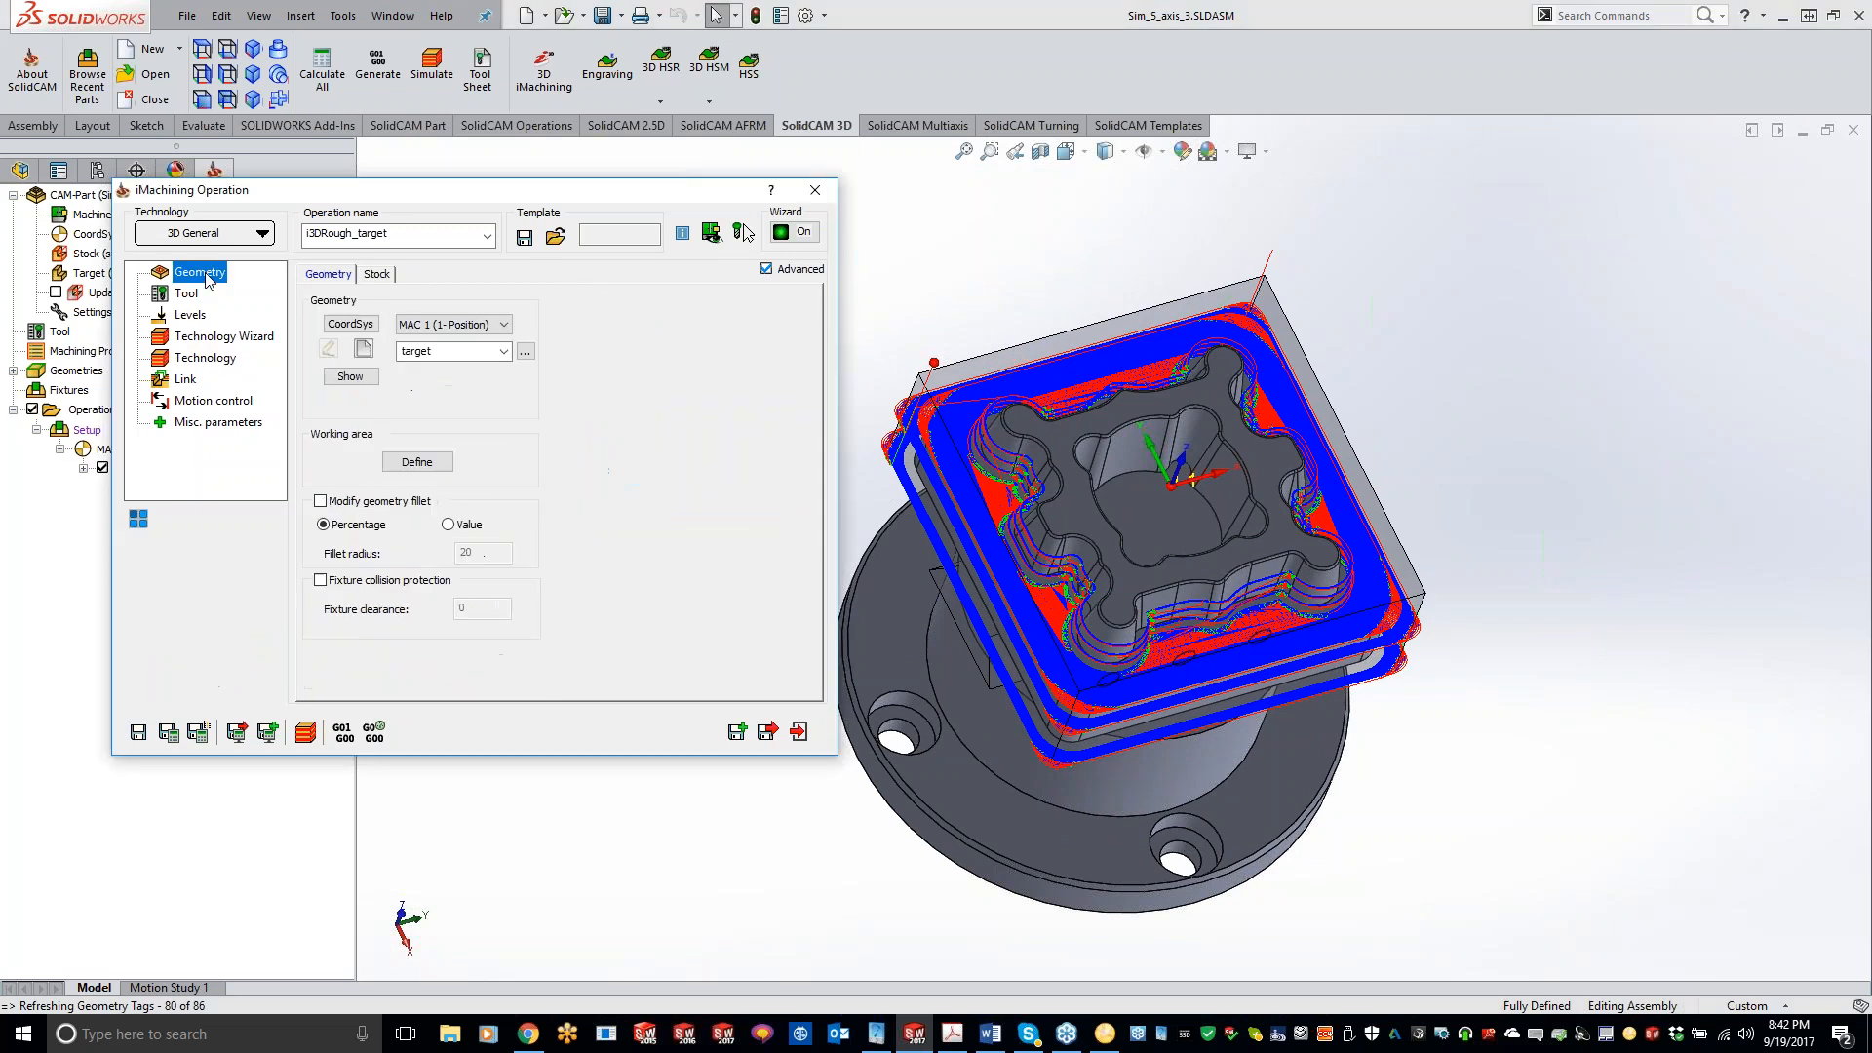
left_click(416, 461)
left_click(328, 243)
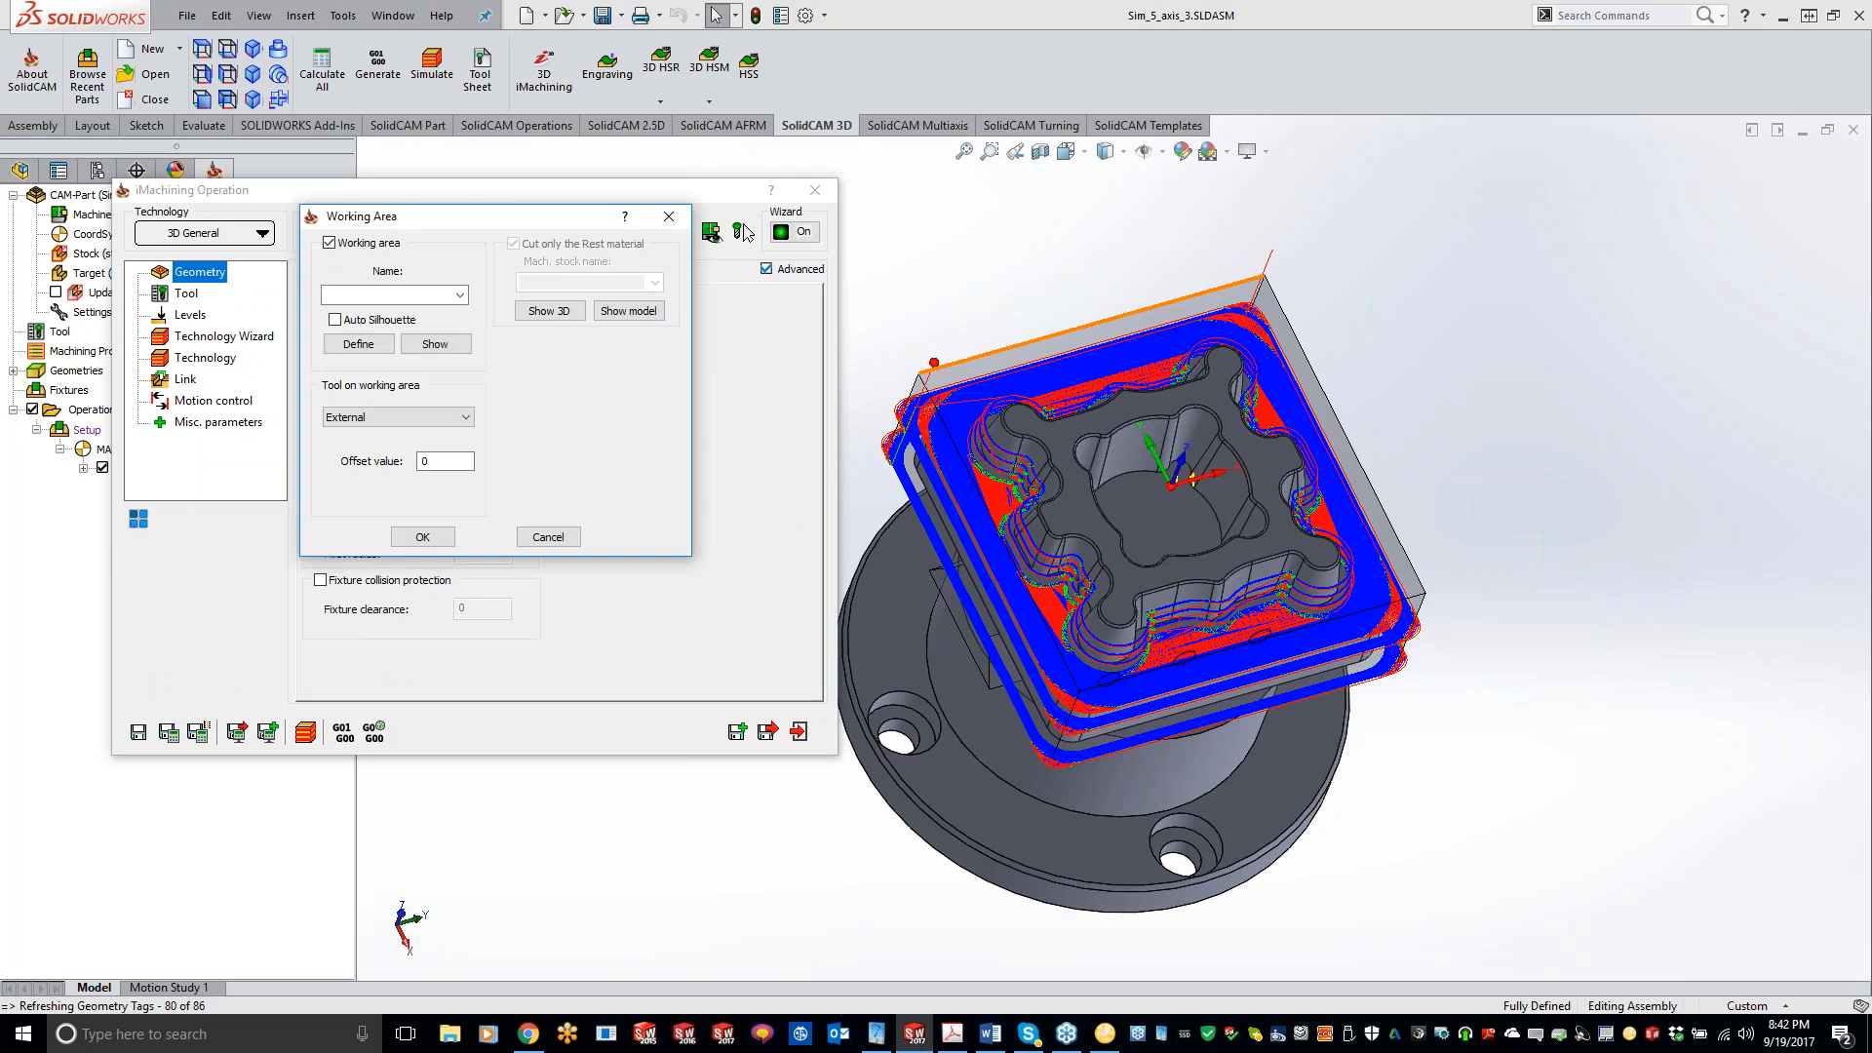
left_click(368, 347)
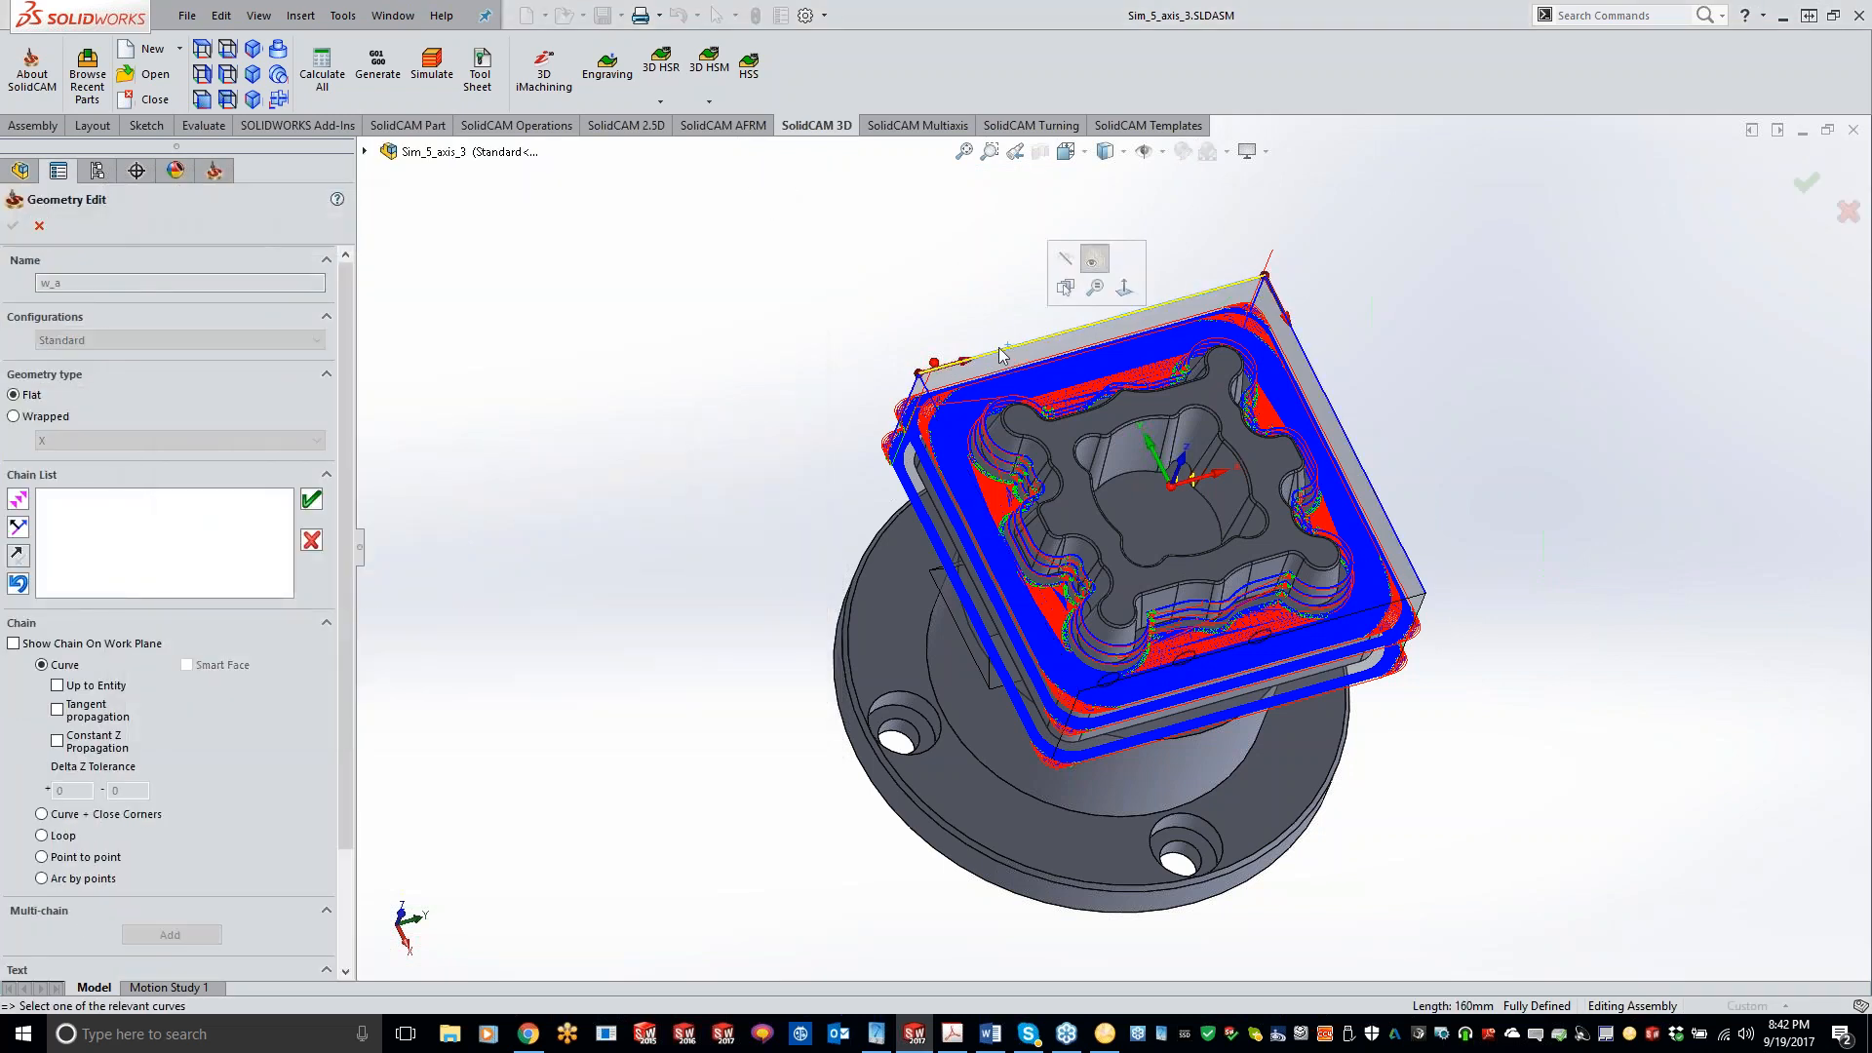
left_click(56, 741)
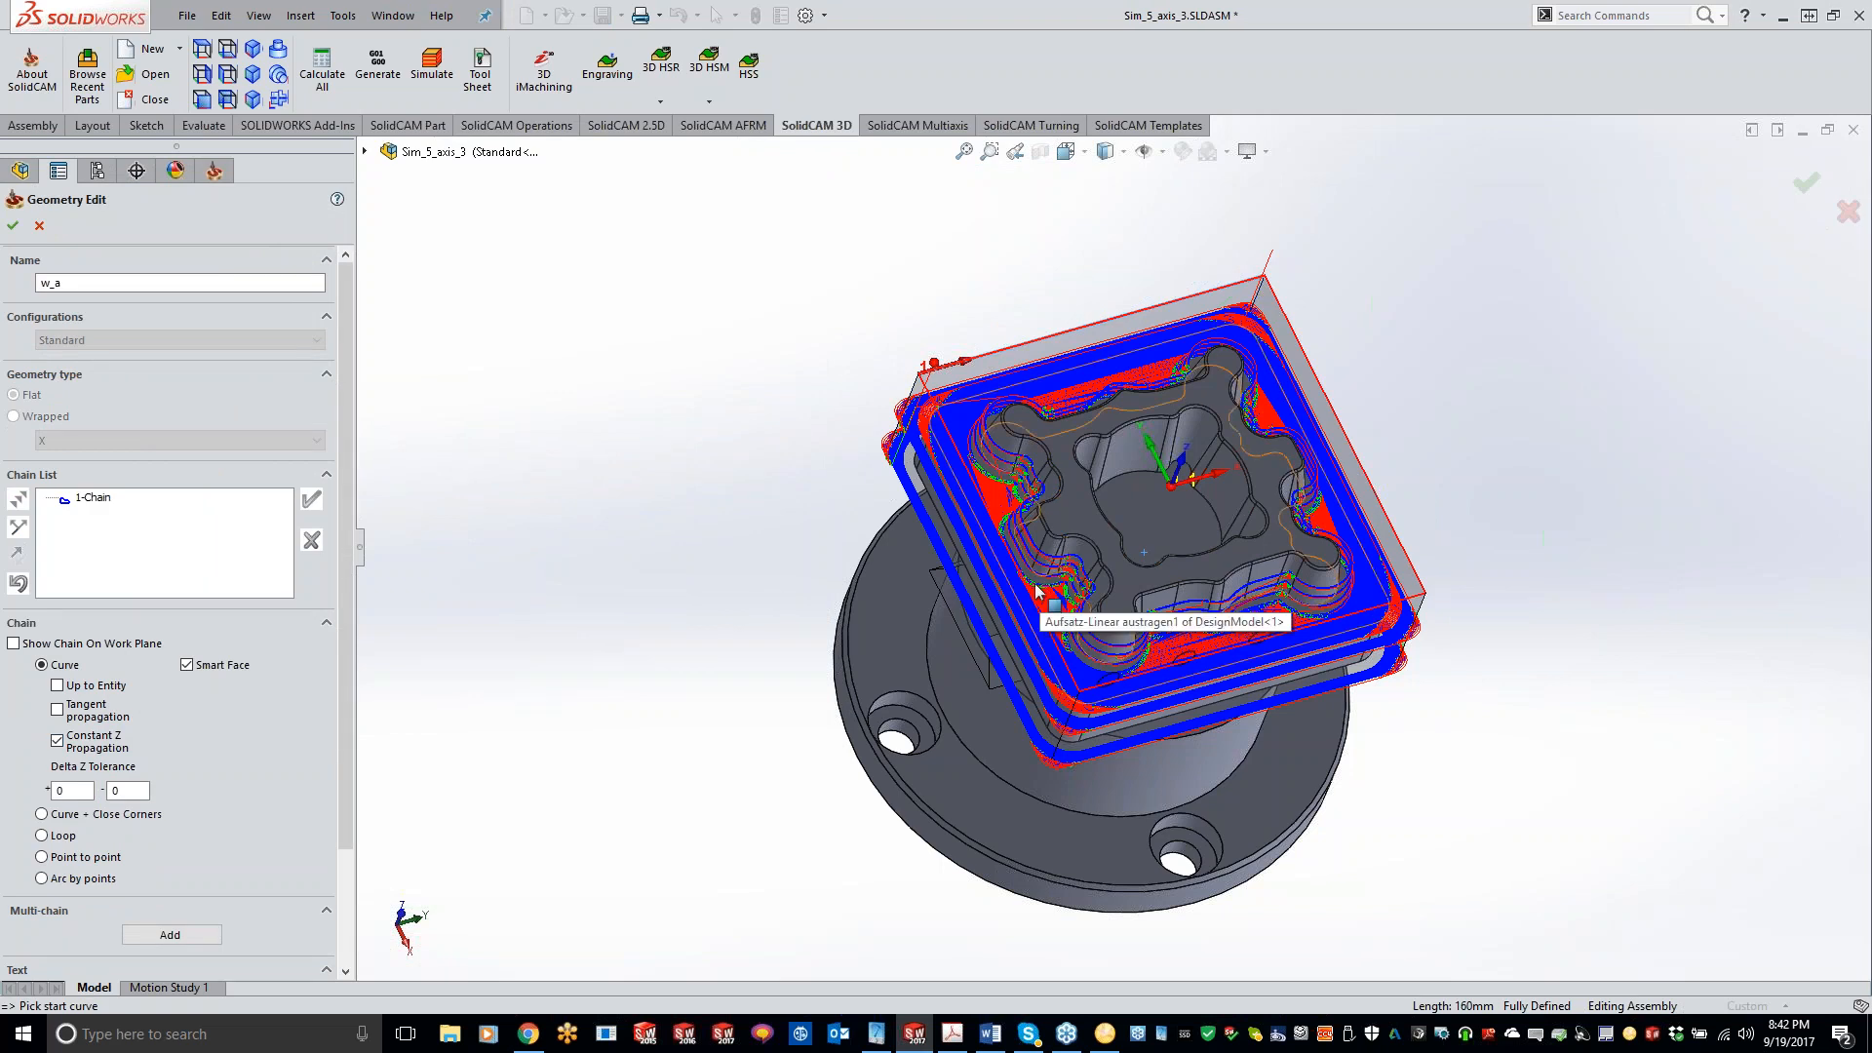
left_click(1055, 539)
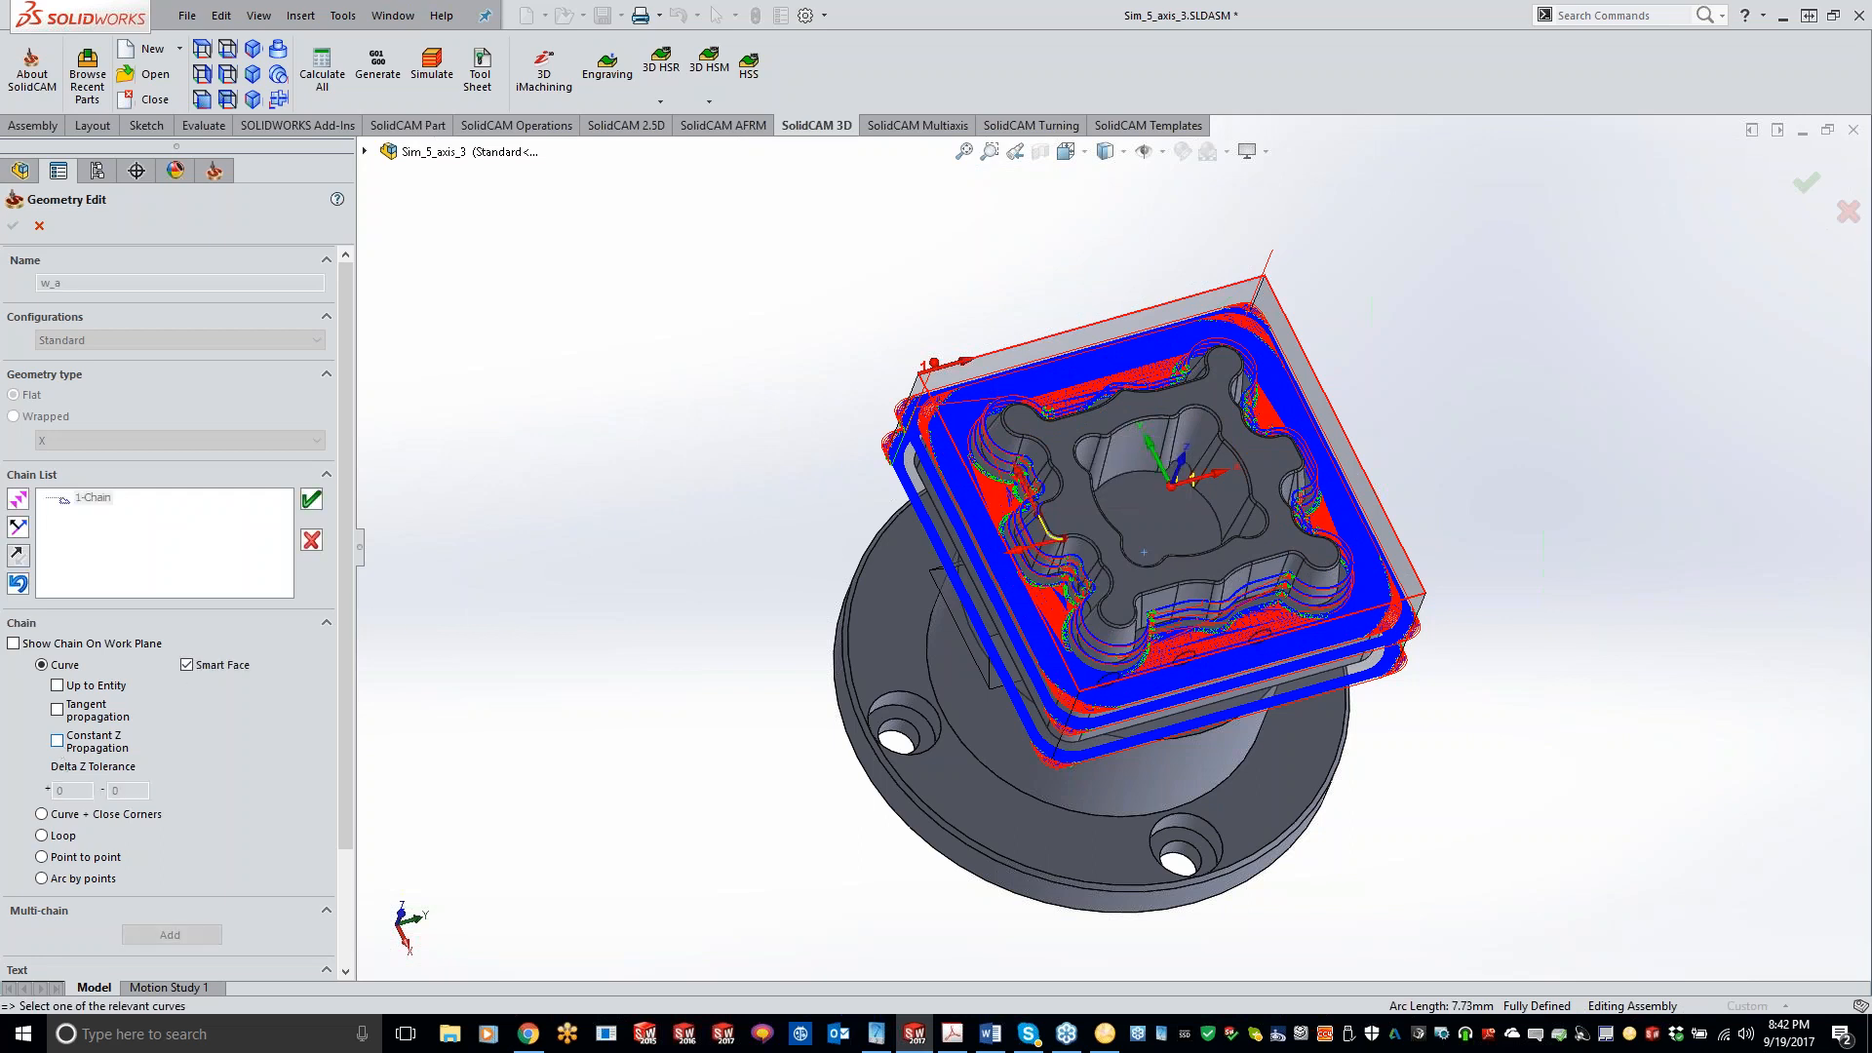
left_click(58, 710)
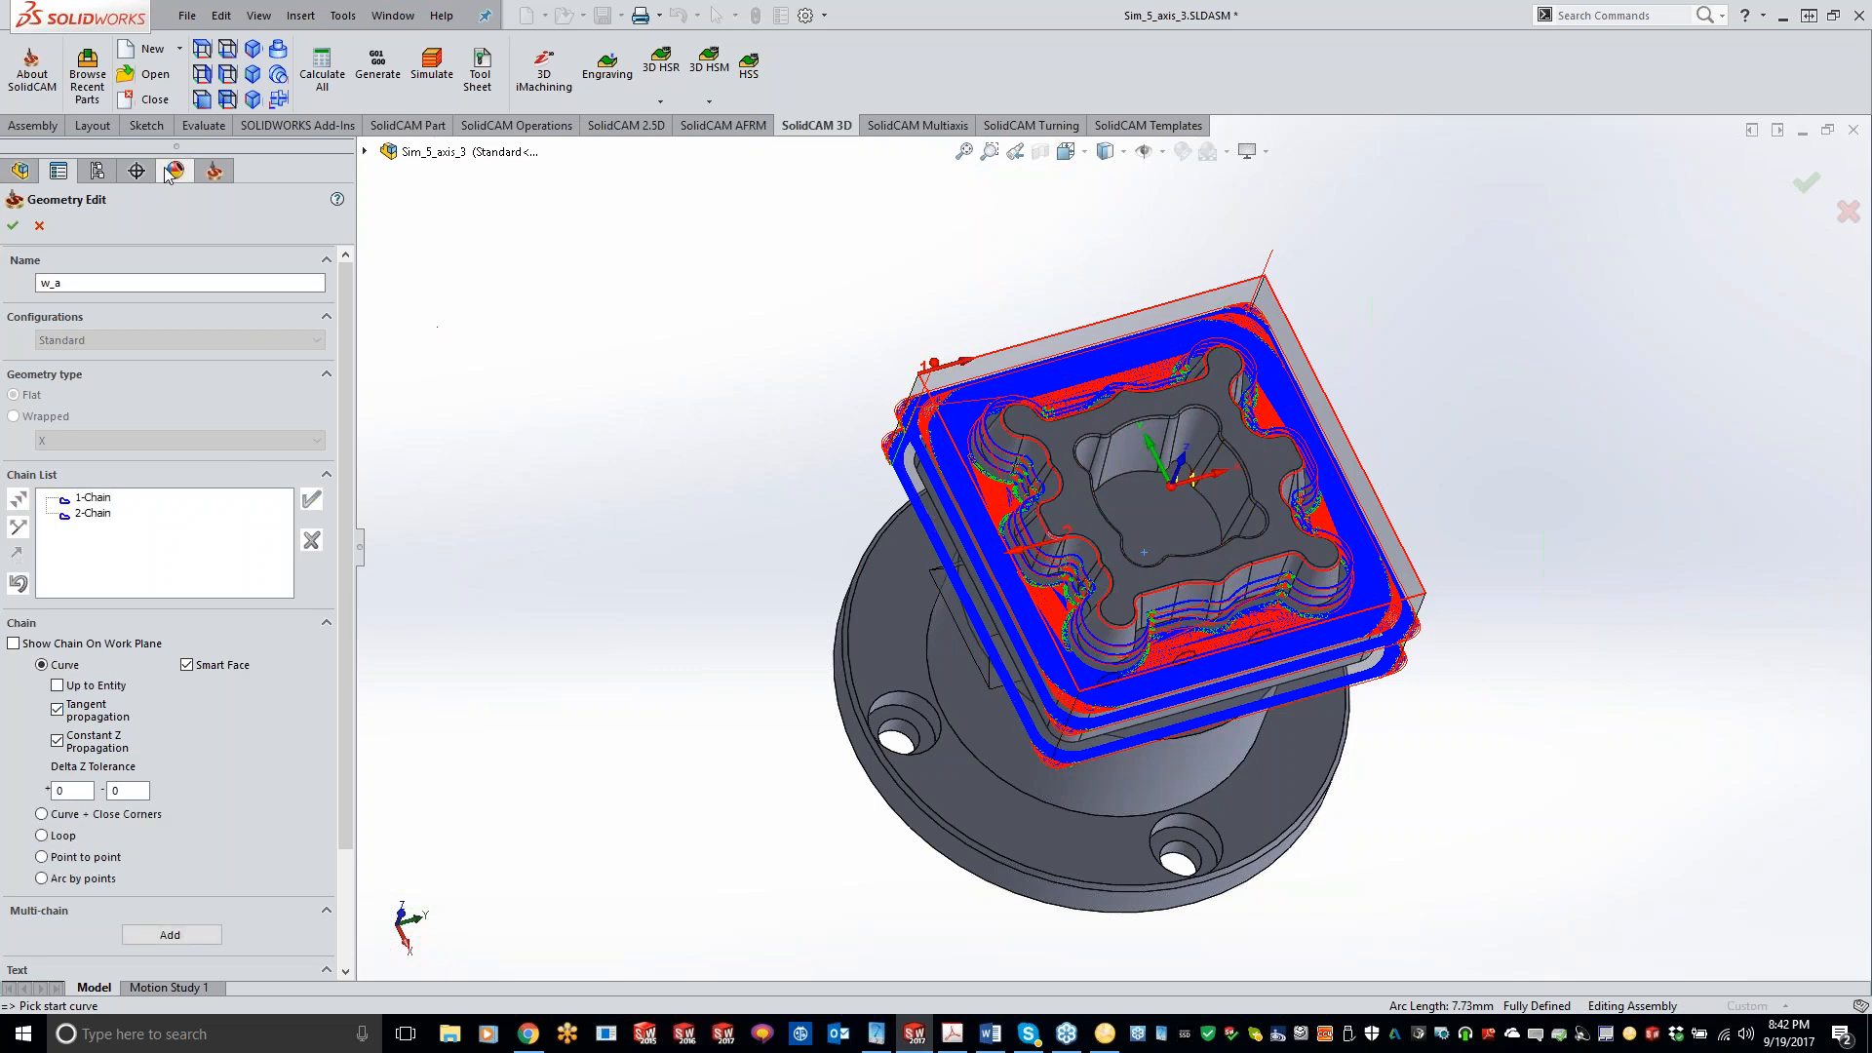
left_click(14, 226)
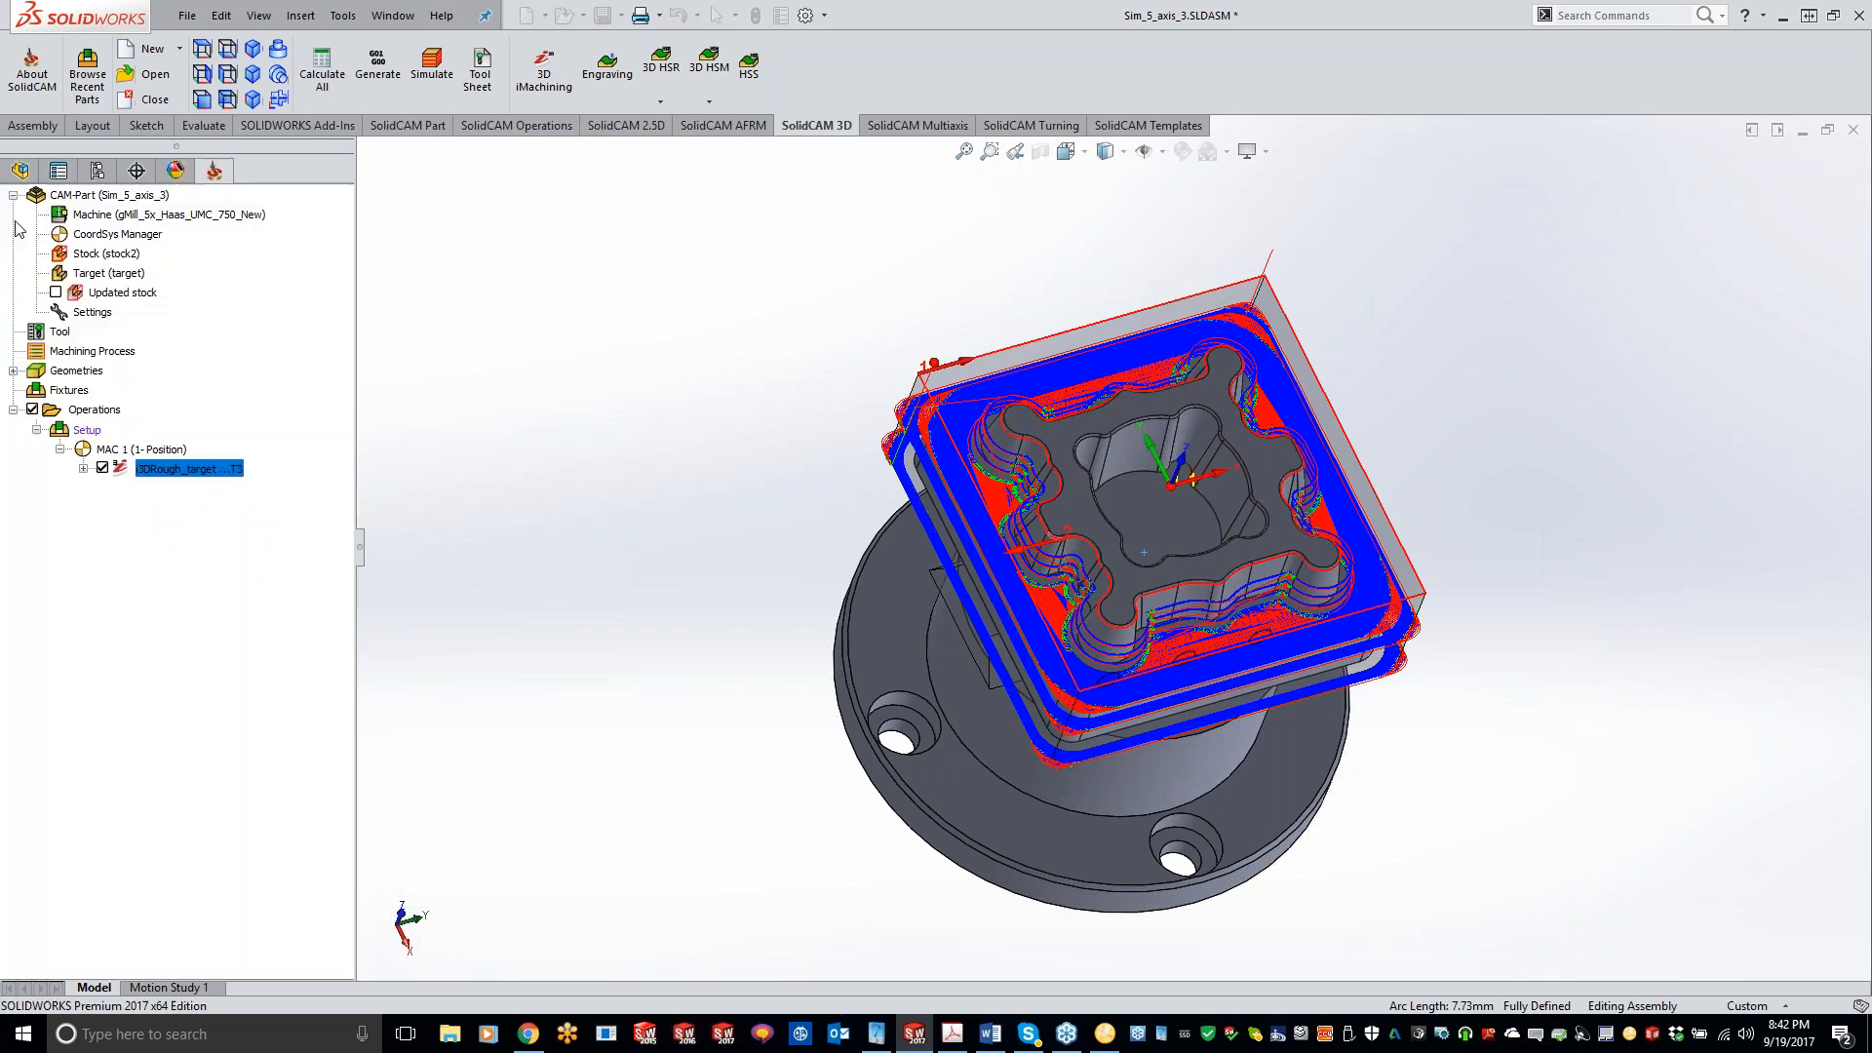
left_click(572, 542)
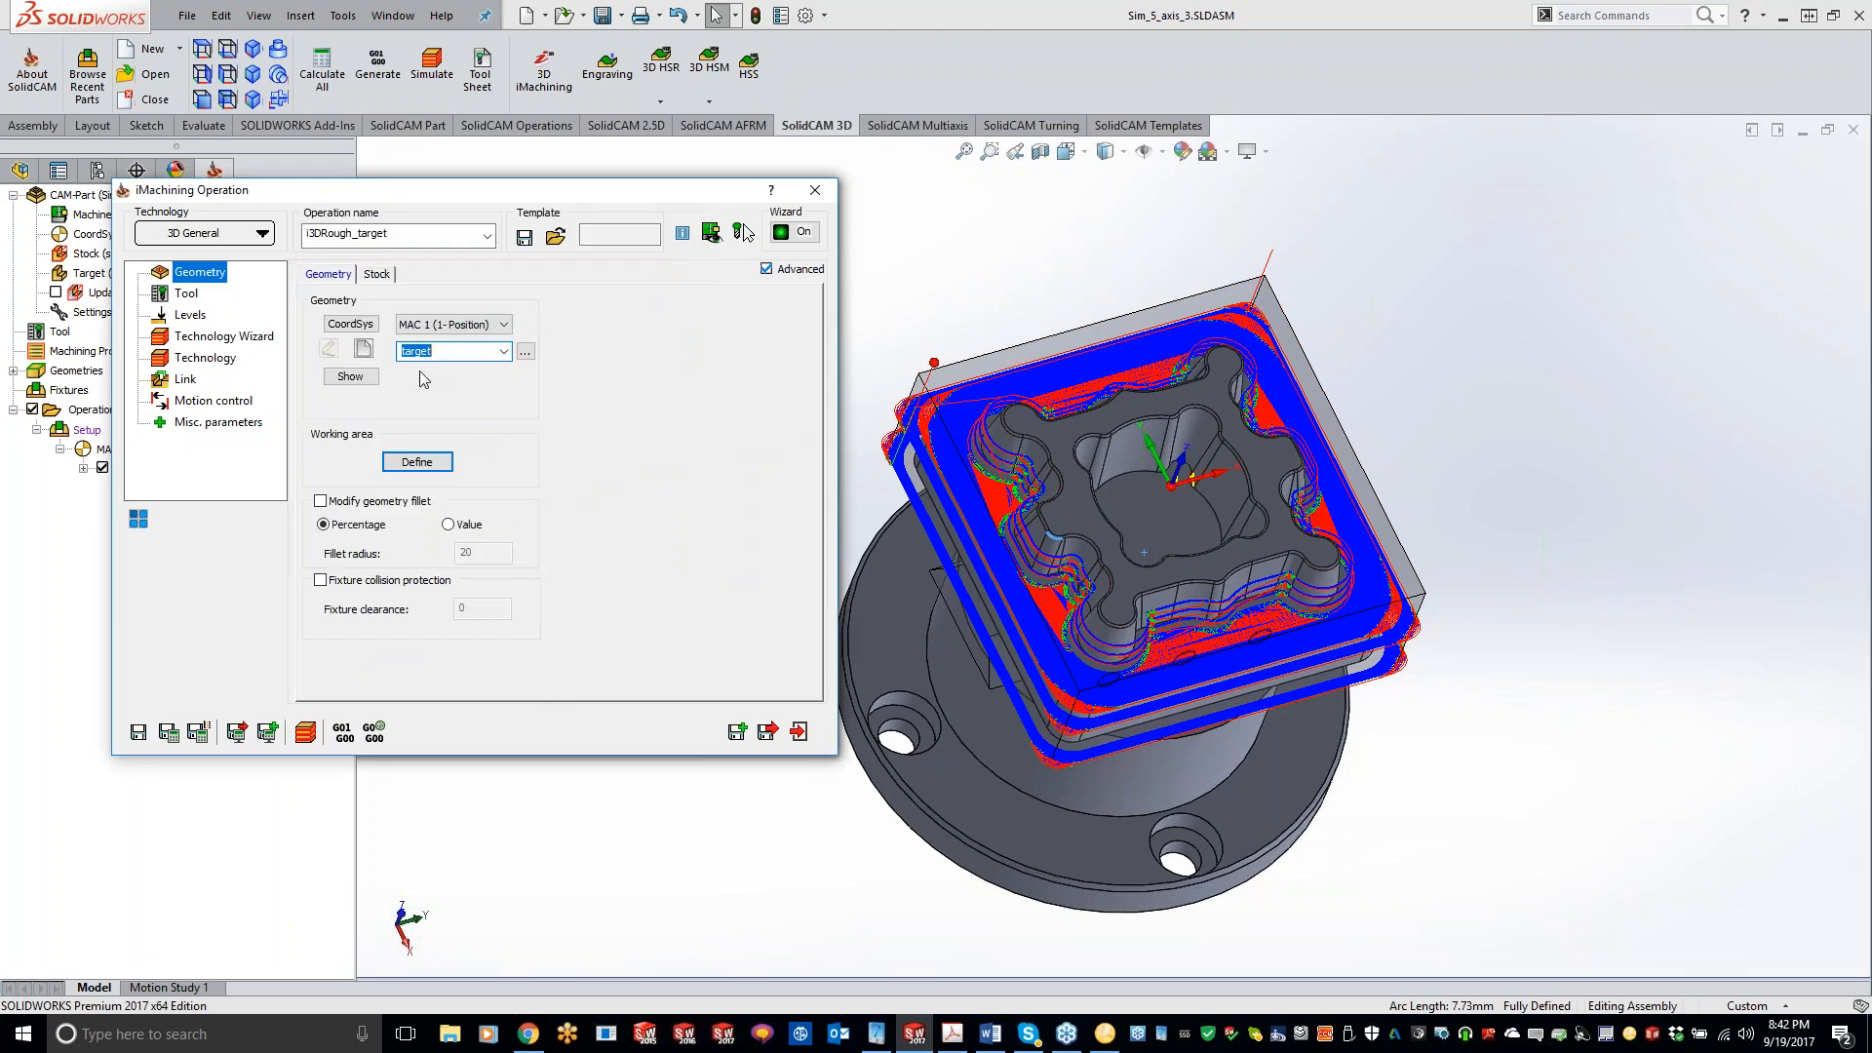
- Review the Adobe Acrobat slides from Quick Access Dashboard for iMachining 2D through HSR/HSM – Tool Path Editing
left_click(952, 1033)
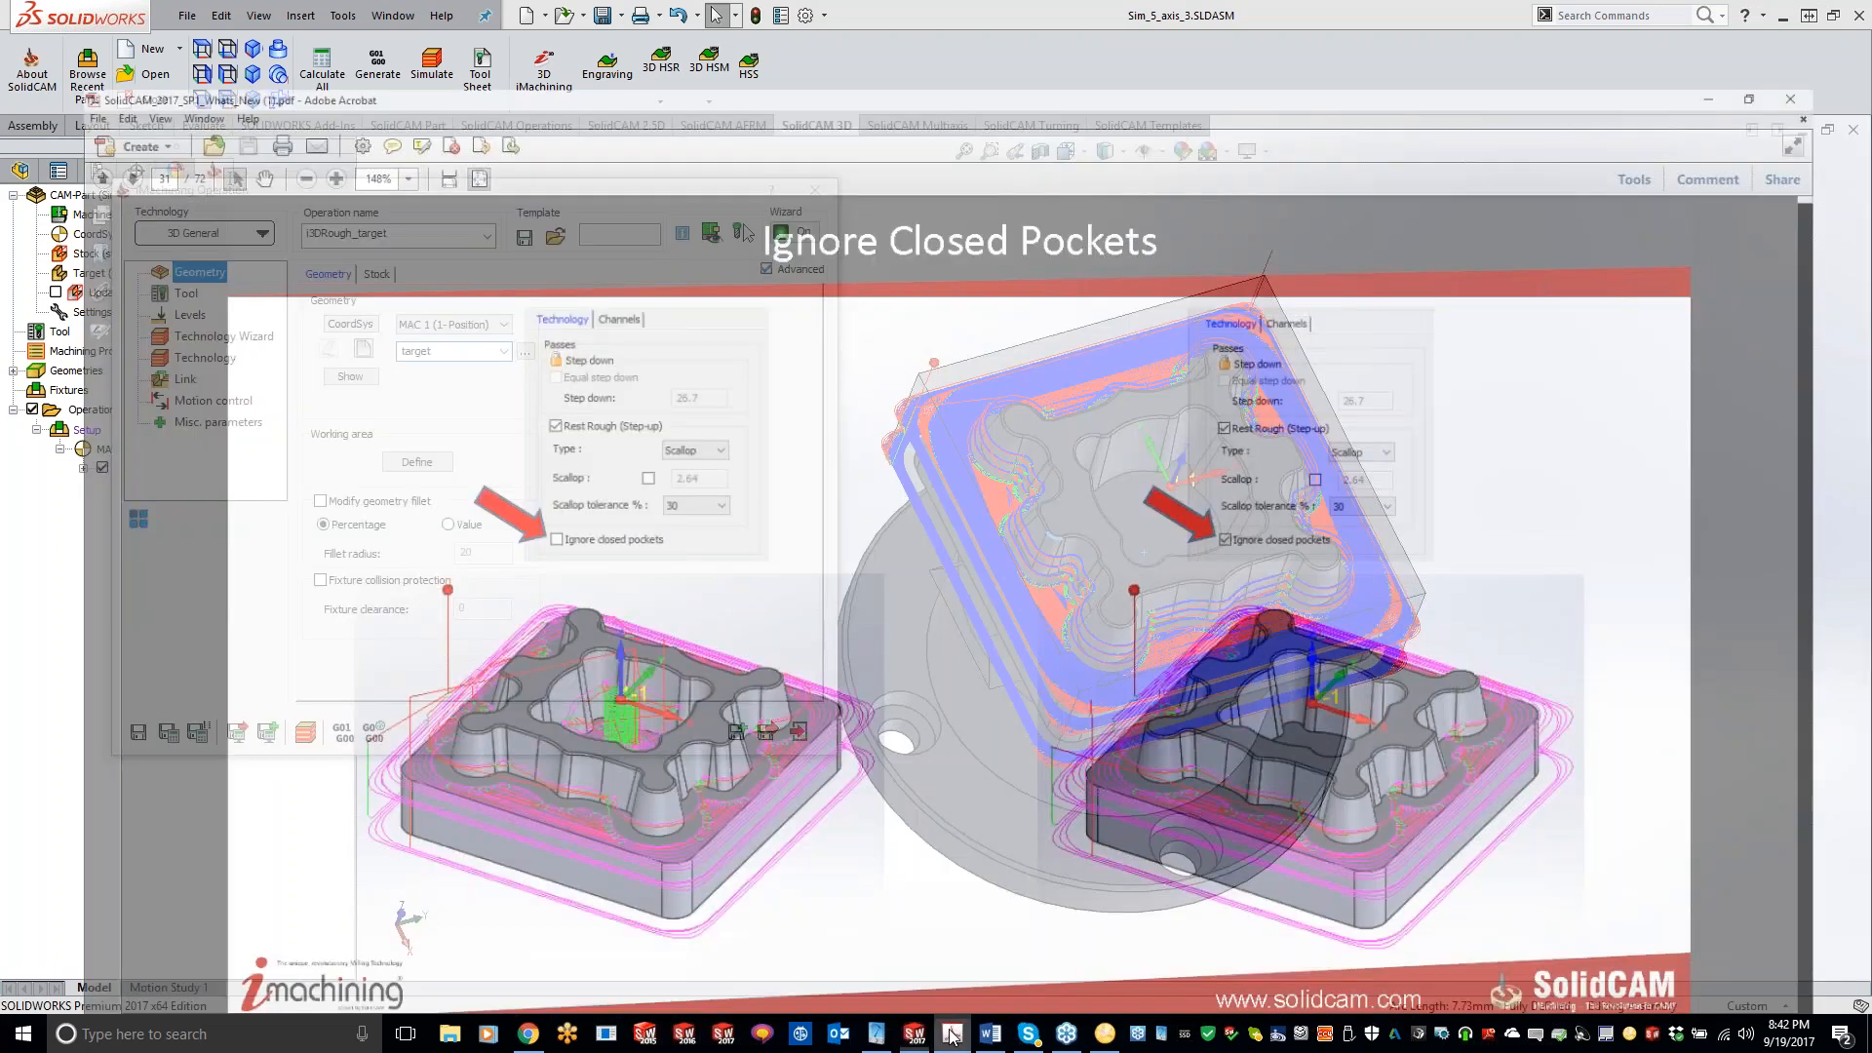
scroll(1225, 987, "down", 2)
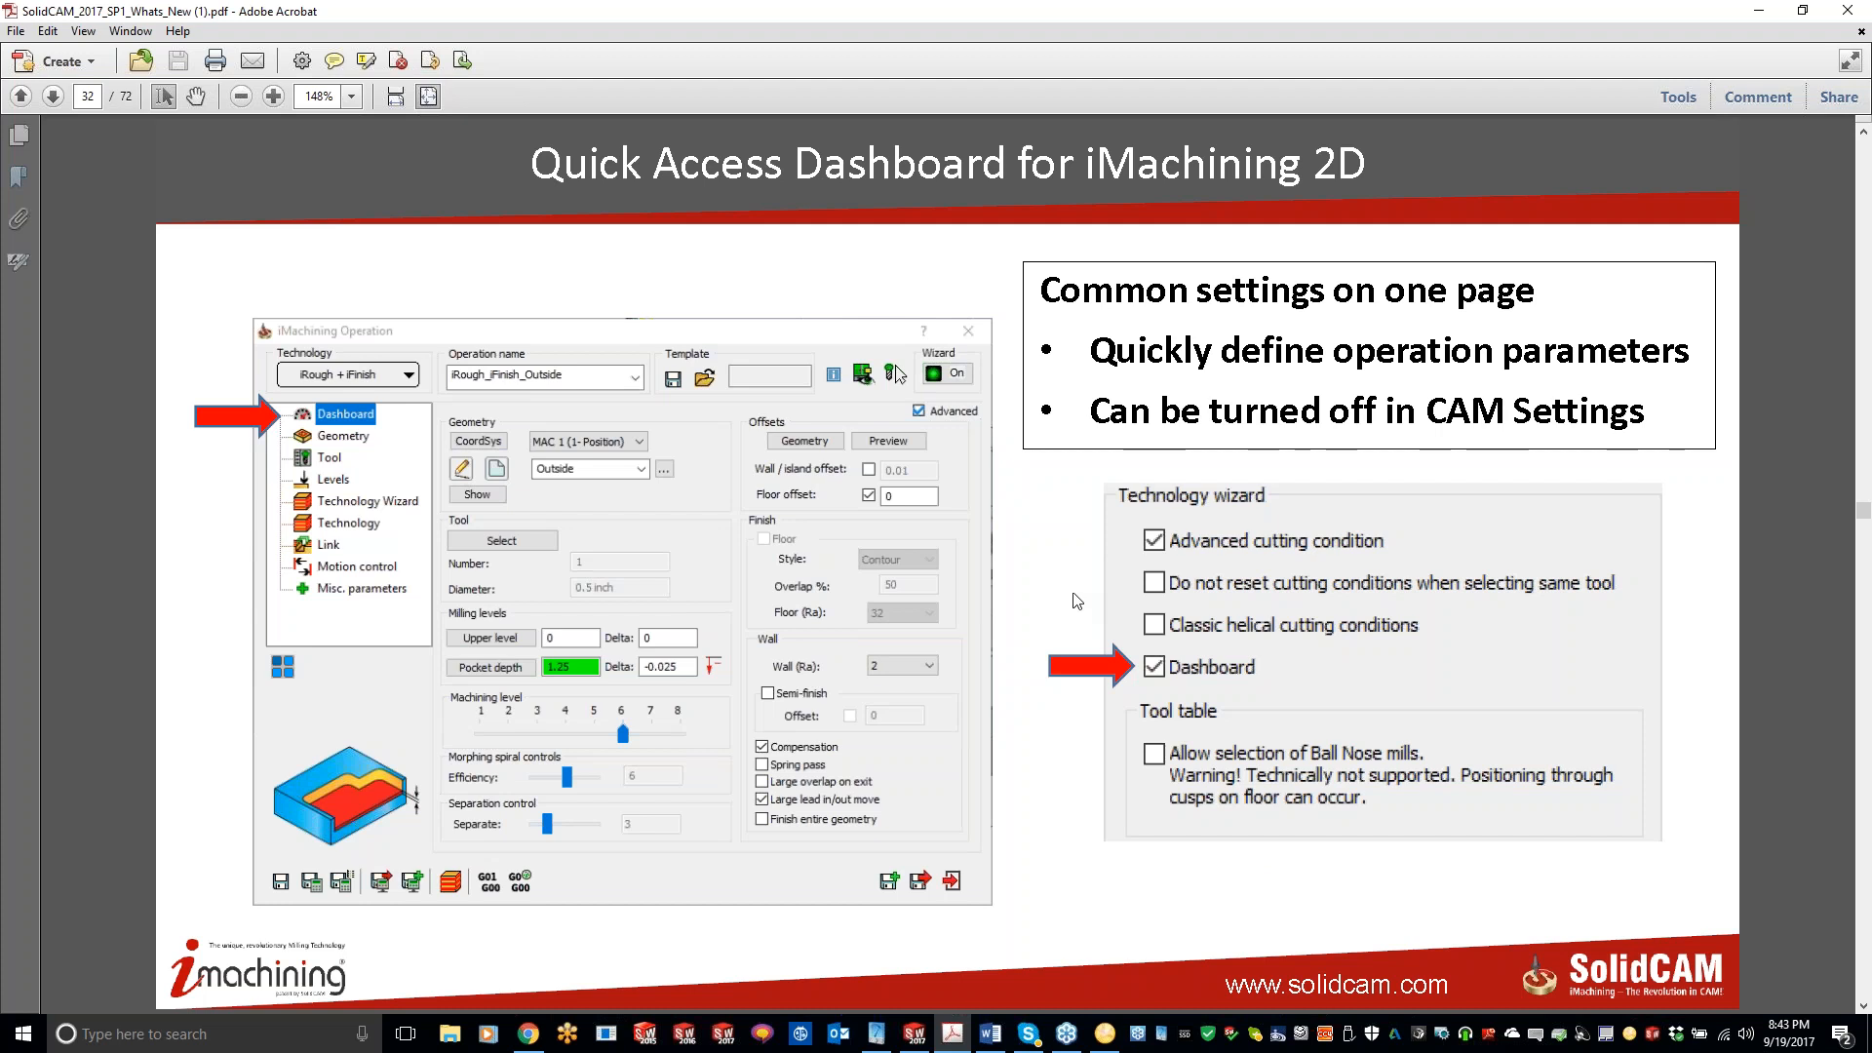
left_click(1863, 1006)
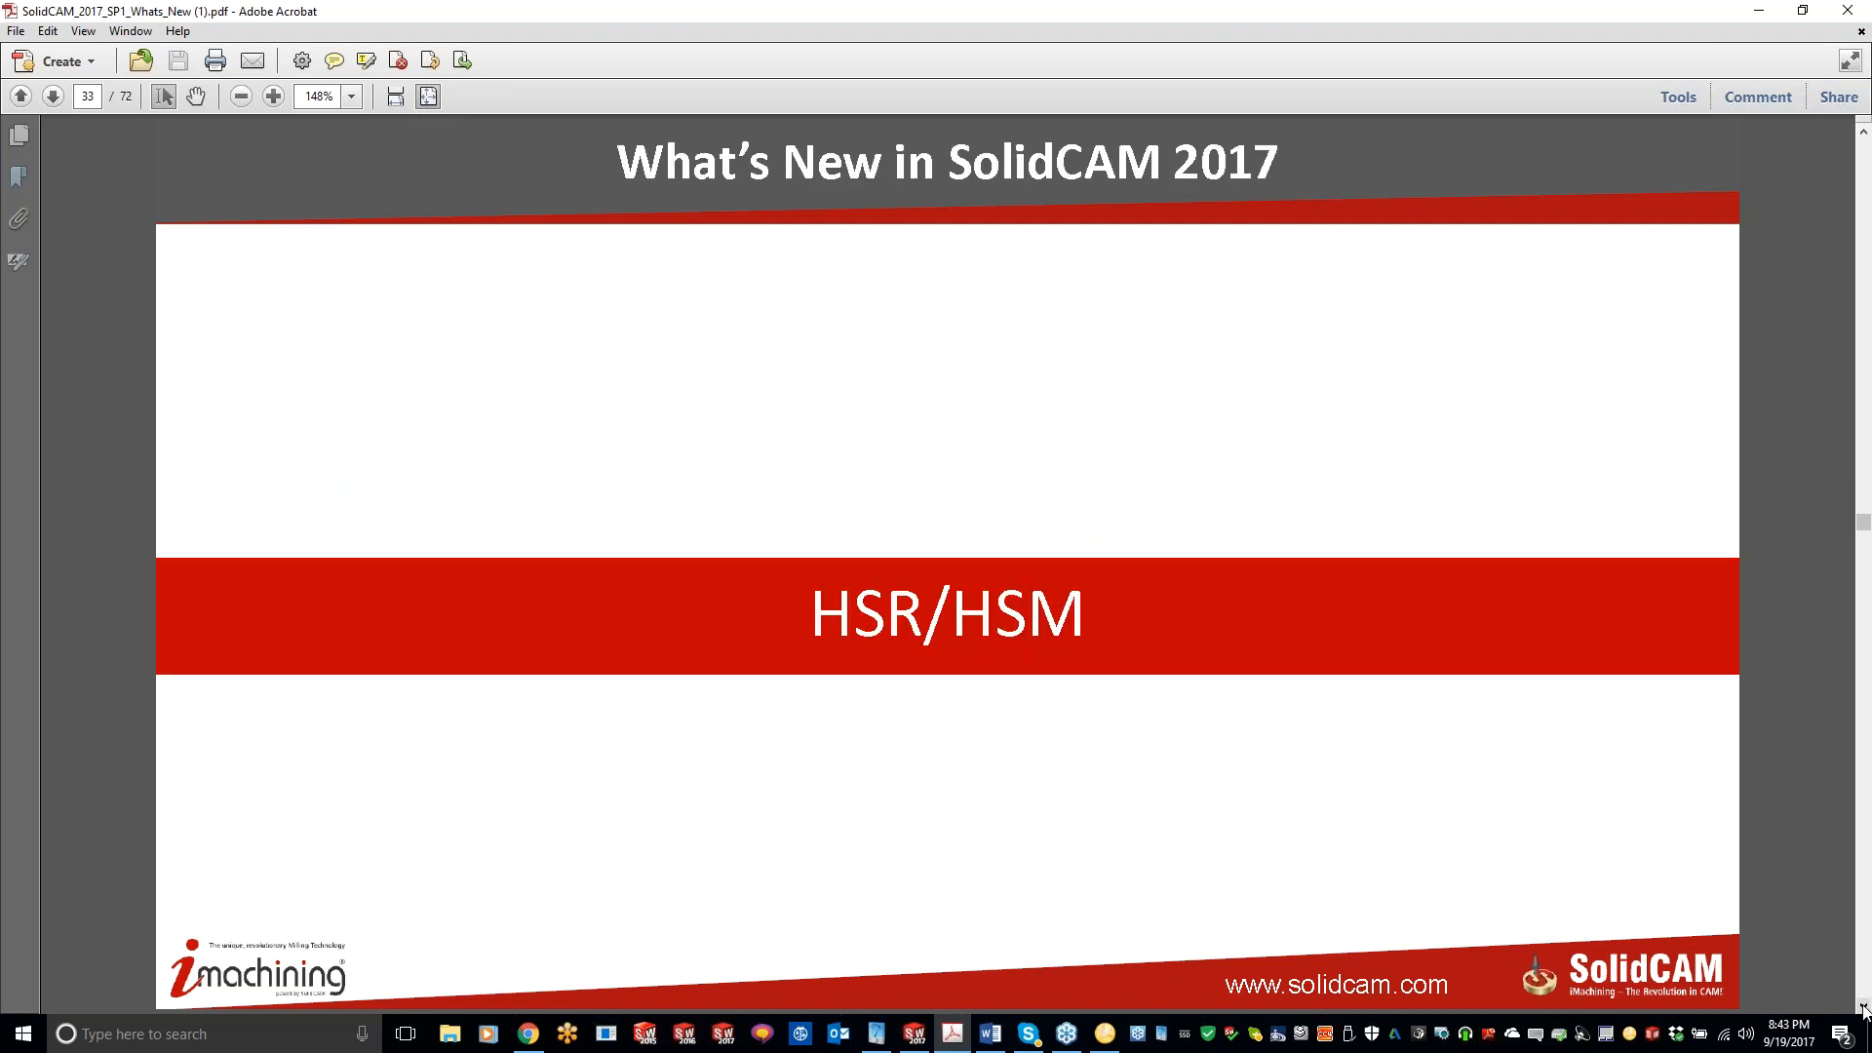
left_click(1863, 1007)
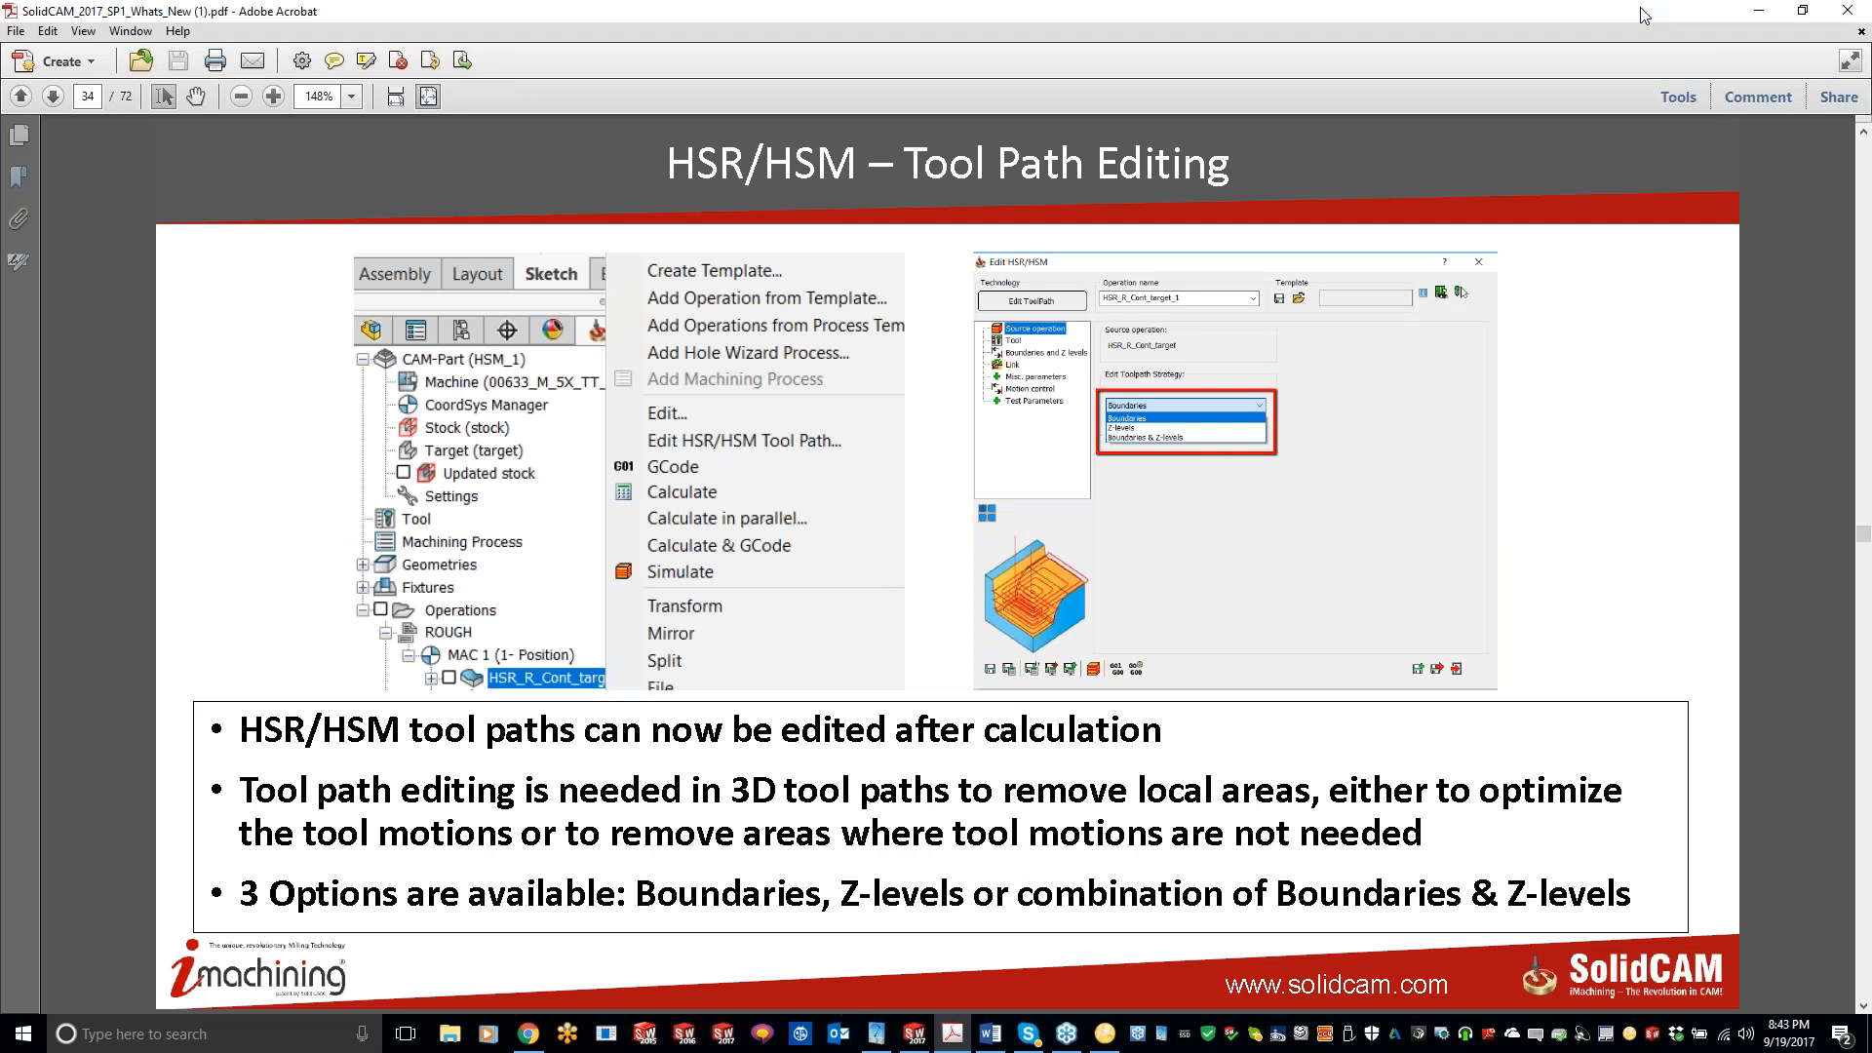
left_click(1751, 12)
- Close the iMachining operation and the Sim_5_axis_3 CAM-Part, and open the recent CAM-Part HSM_2.prz
left_click(816, 191)
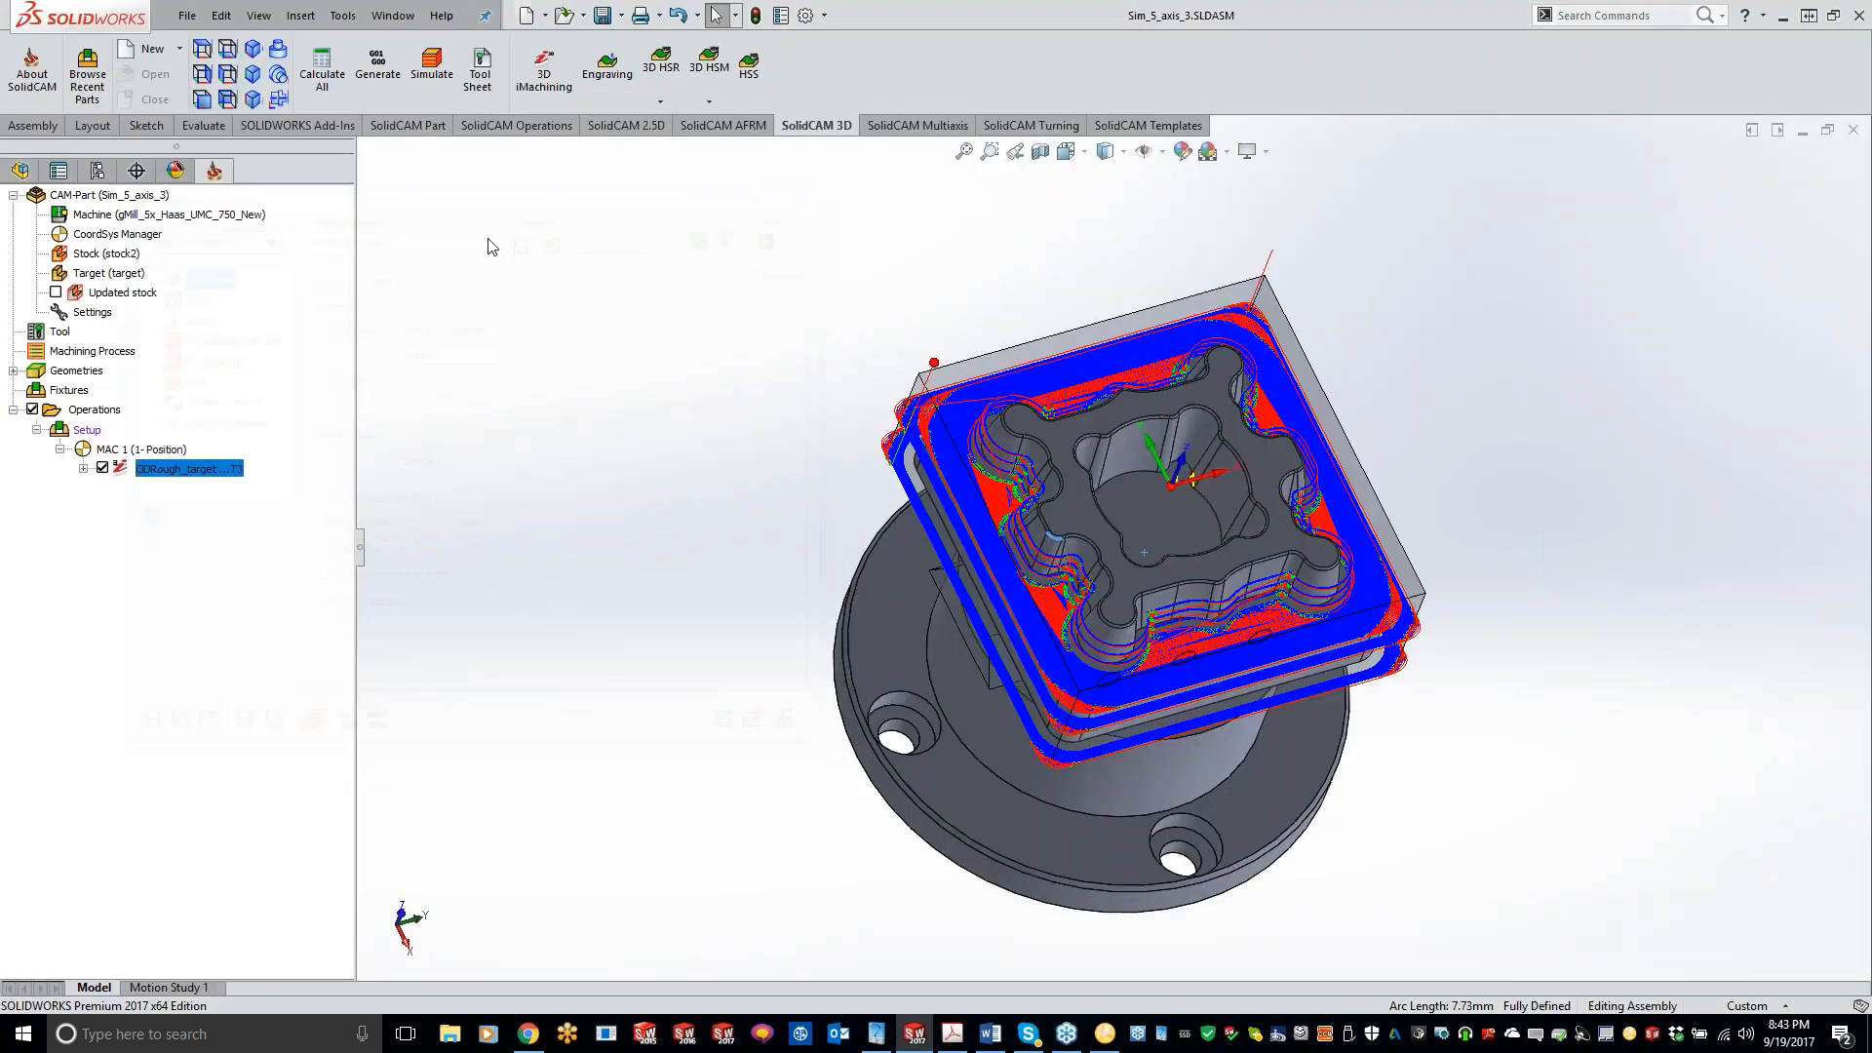
right_click(87, 198)
left_click(293, 294)
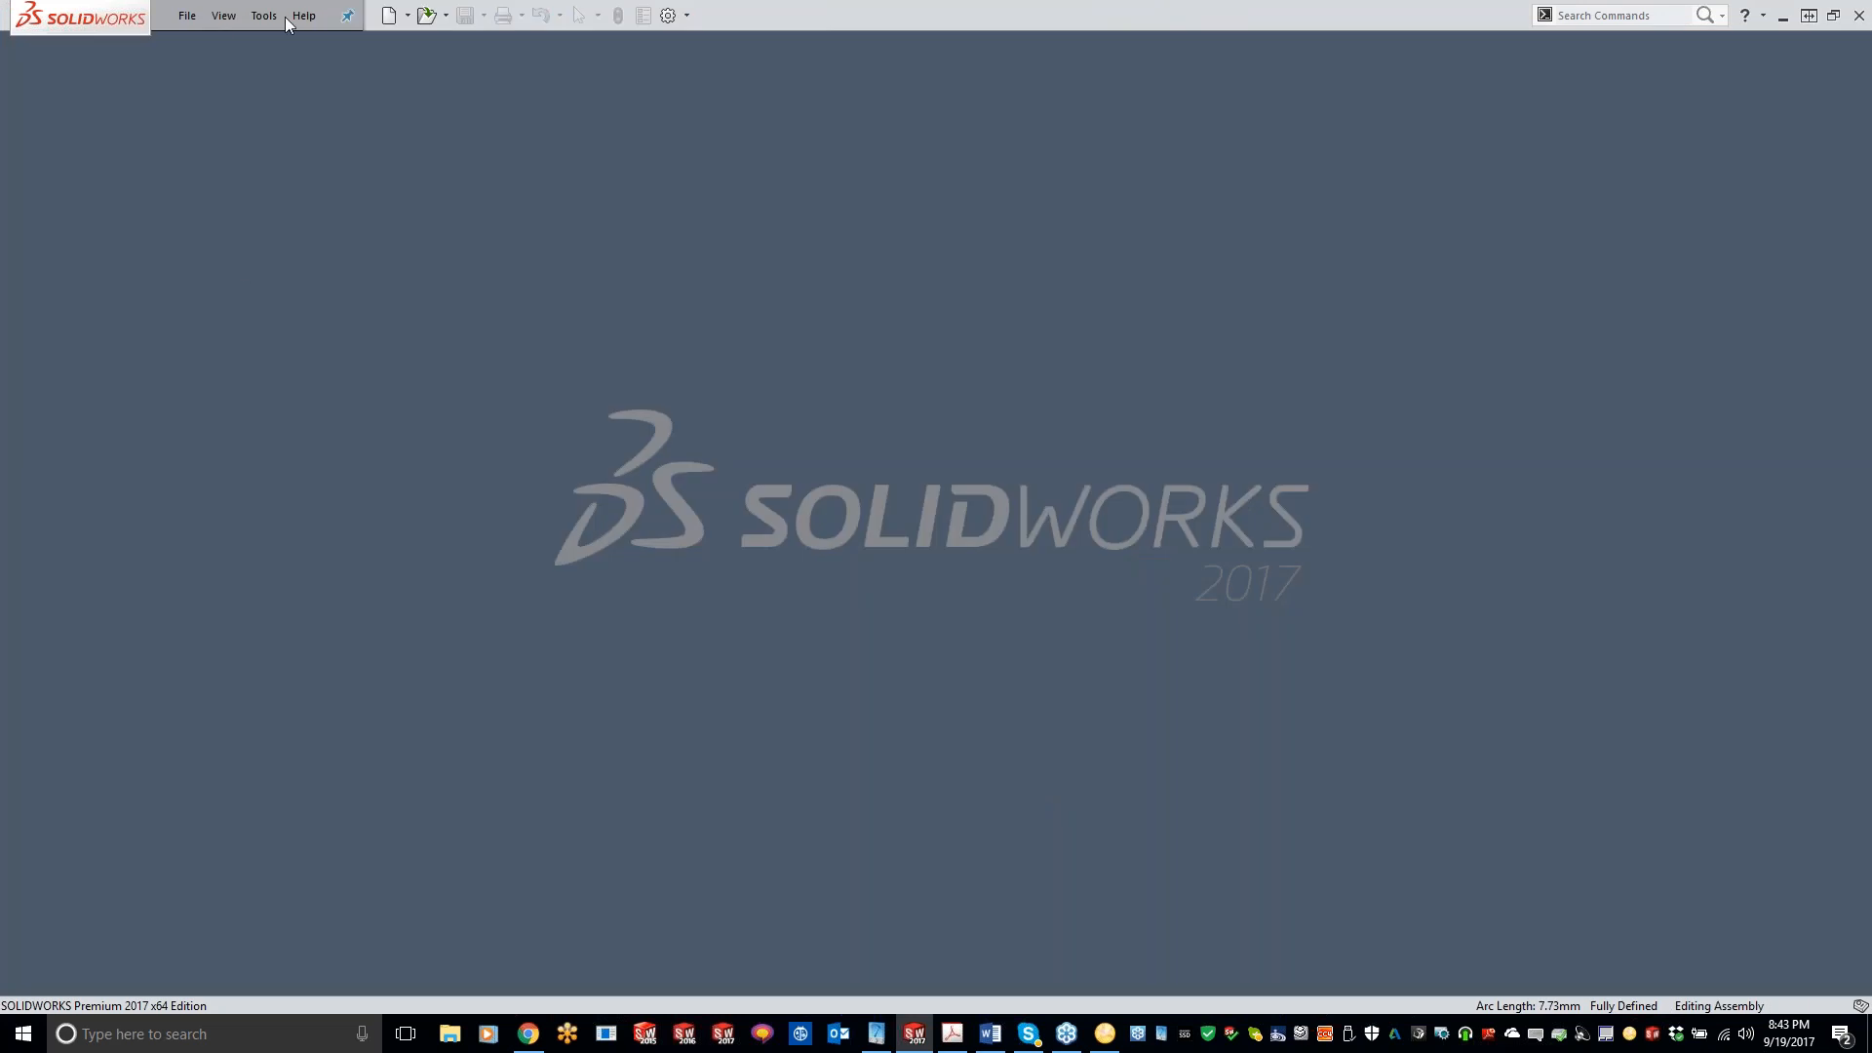
left_click(280, 15)
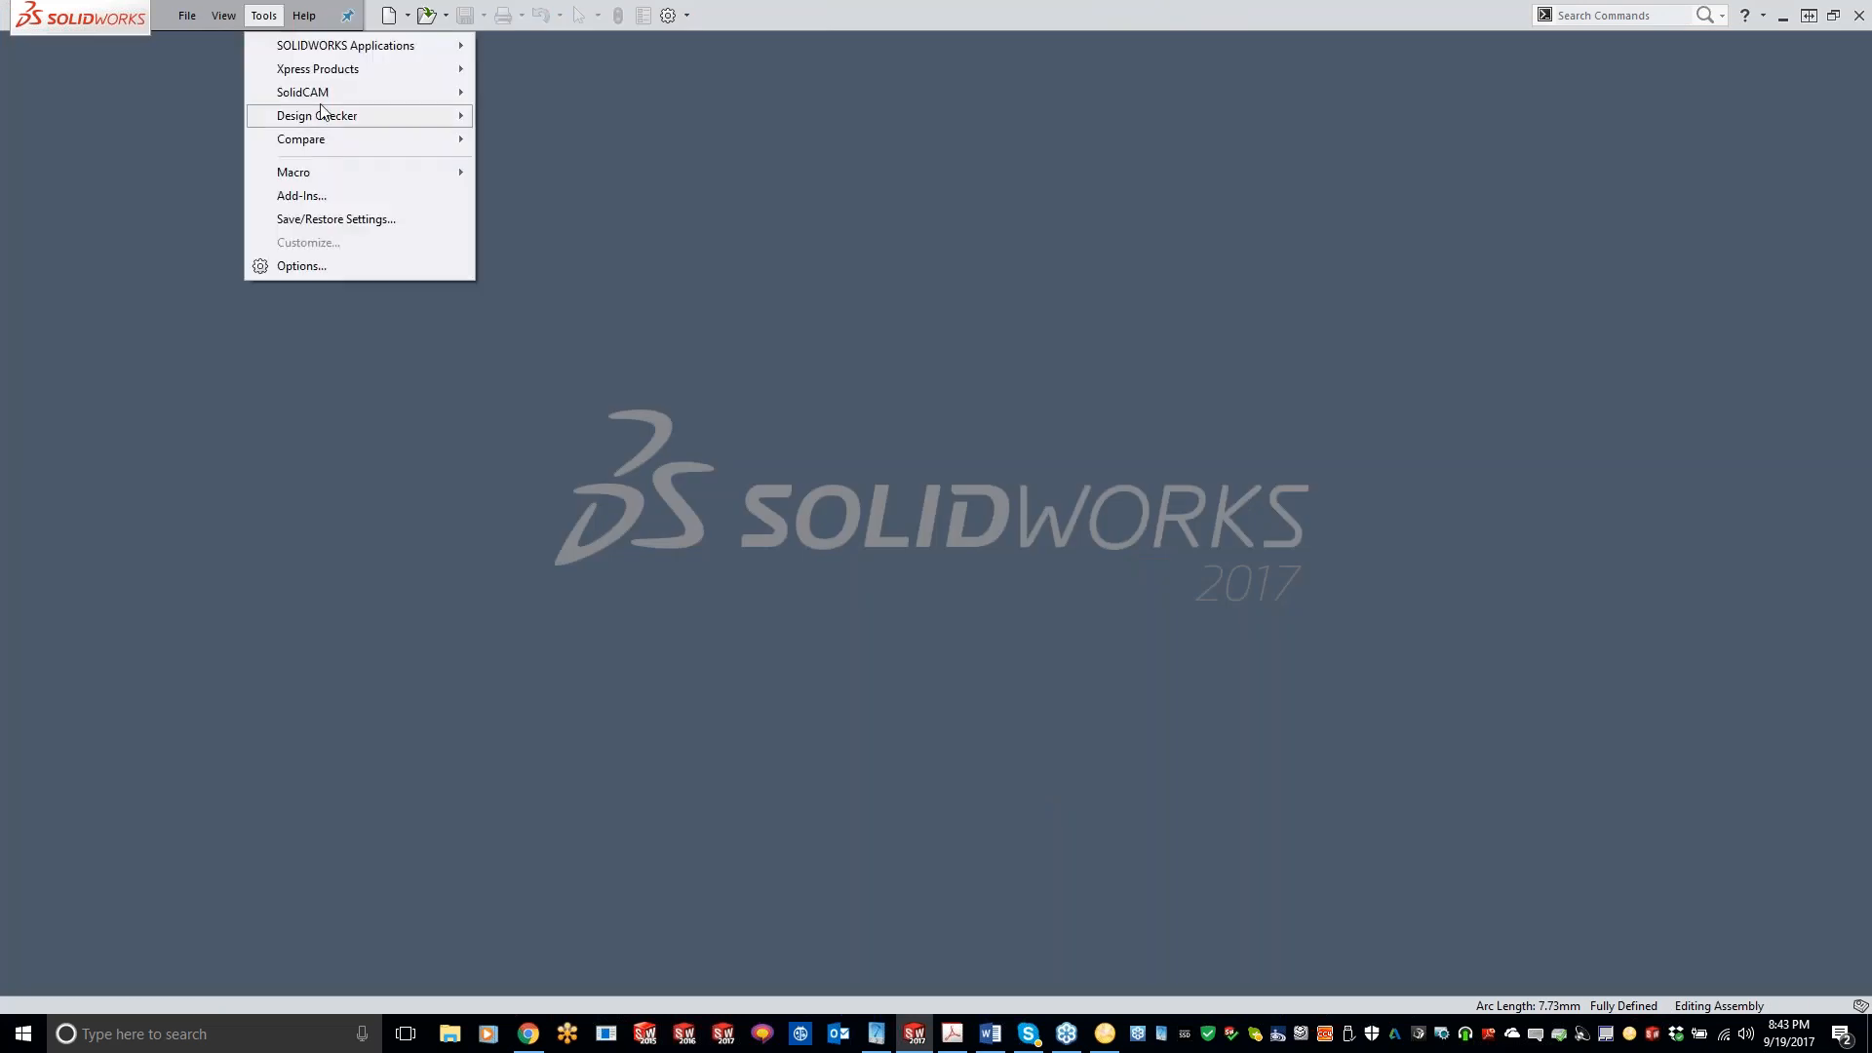
mouse_move(327, 97)
mouse_move(663, 500)
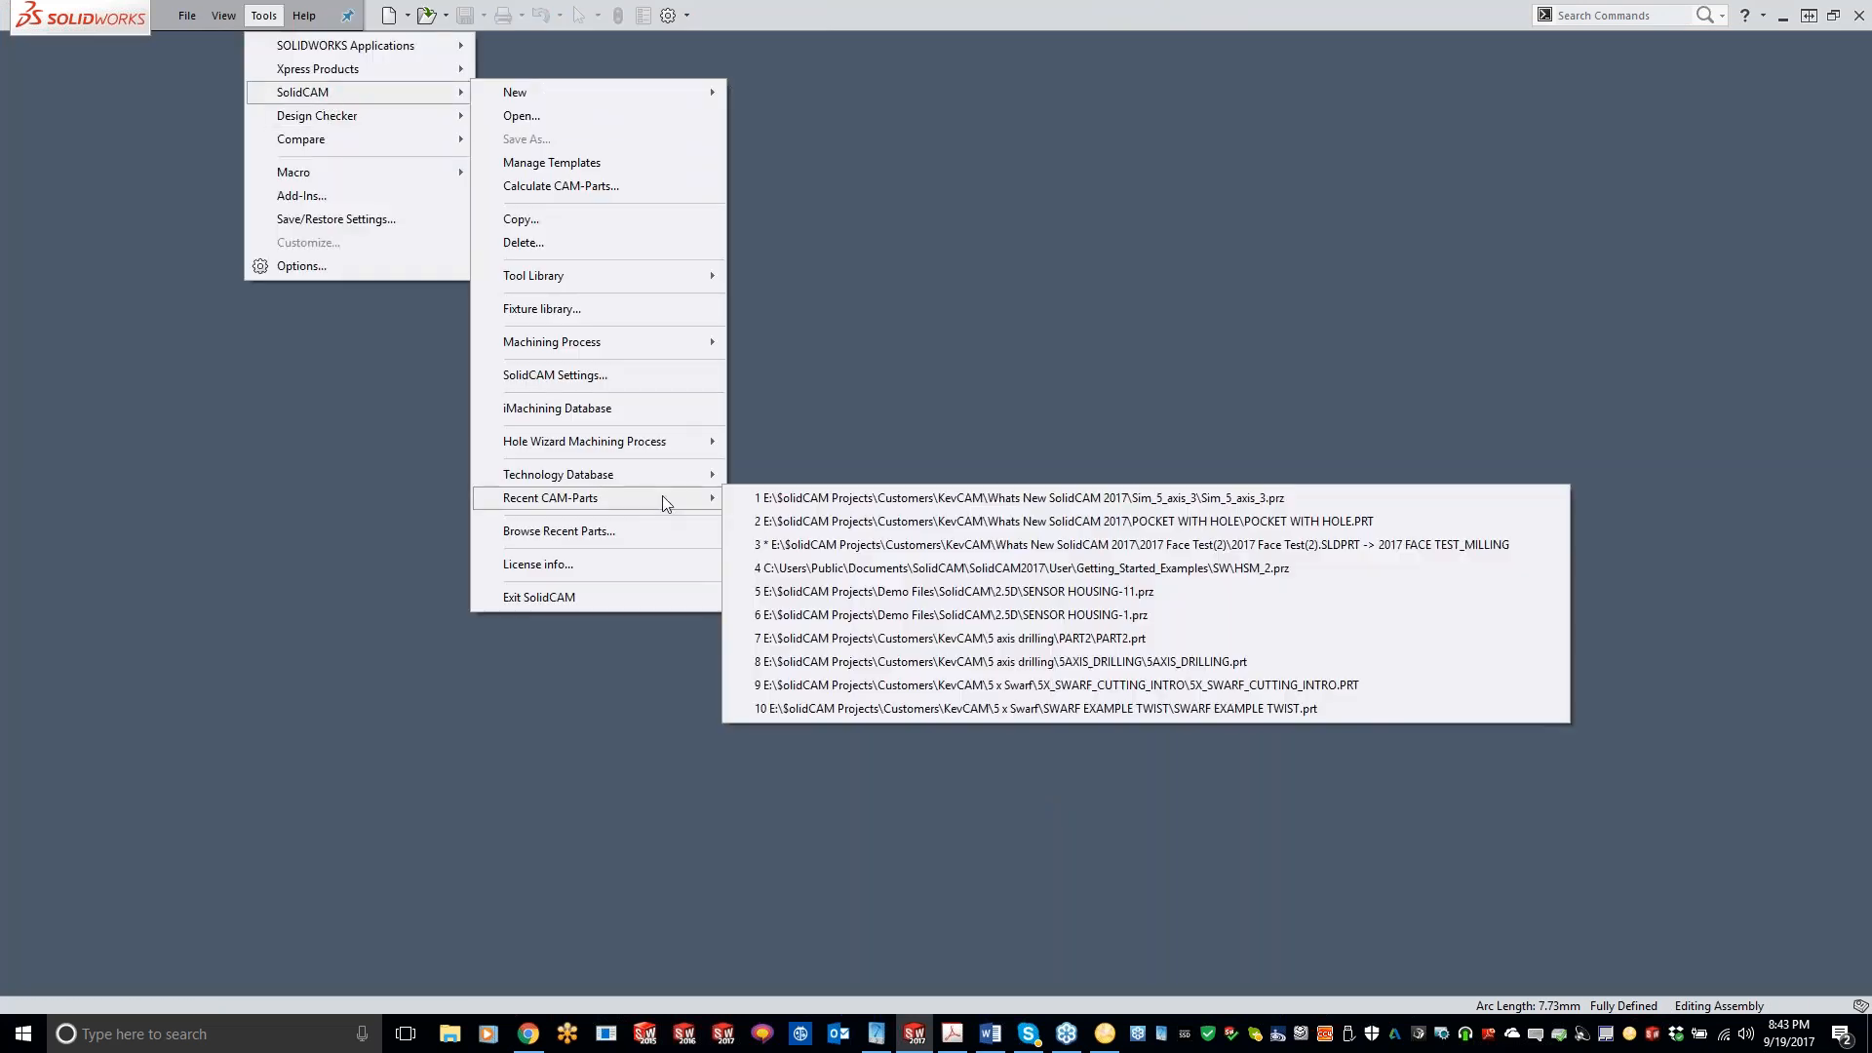
left_click(970, 569)
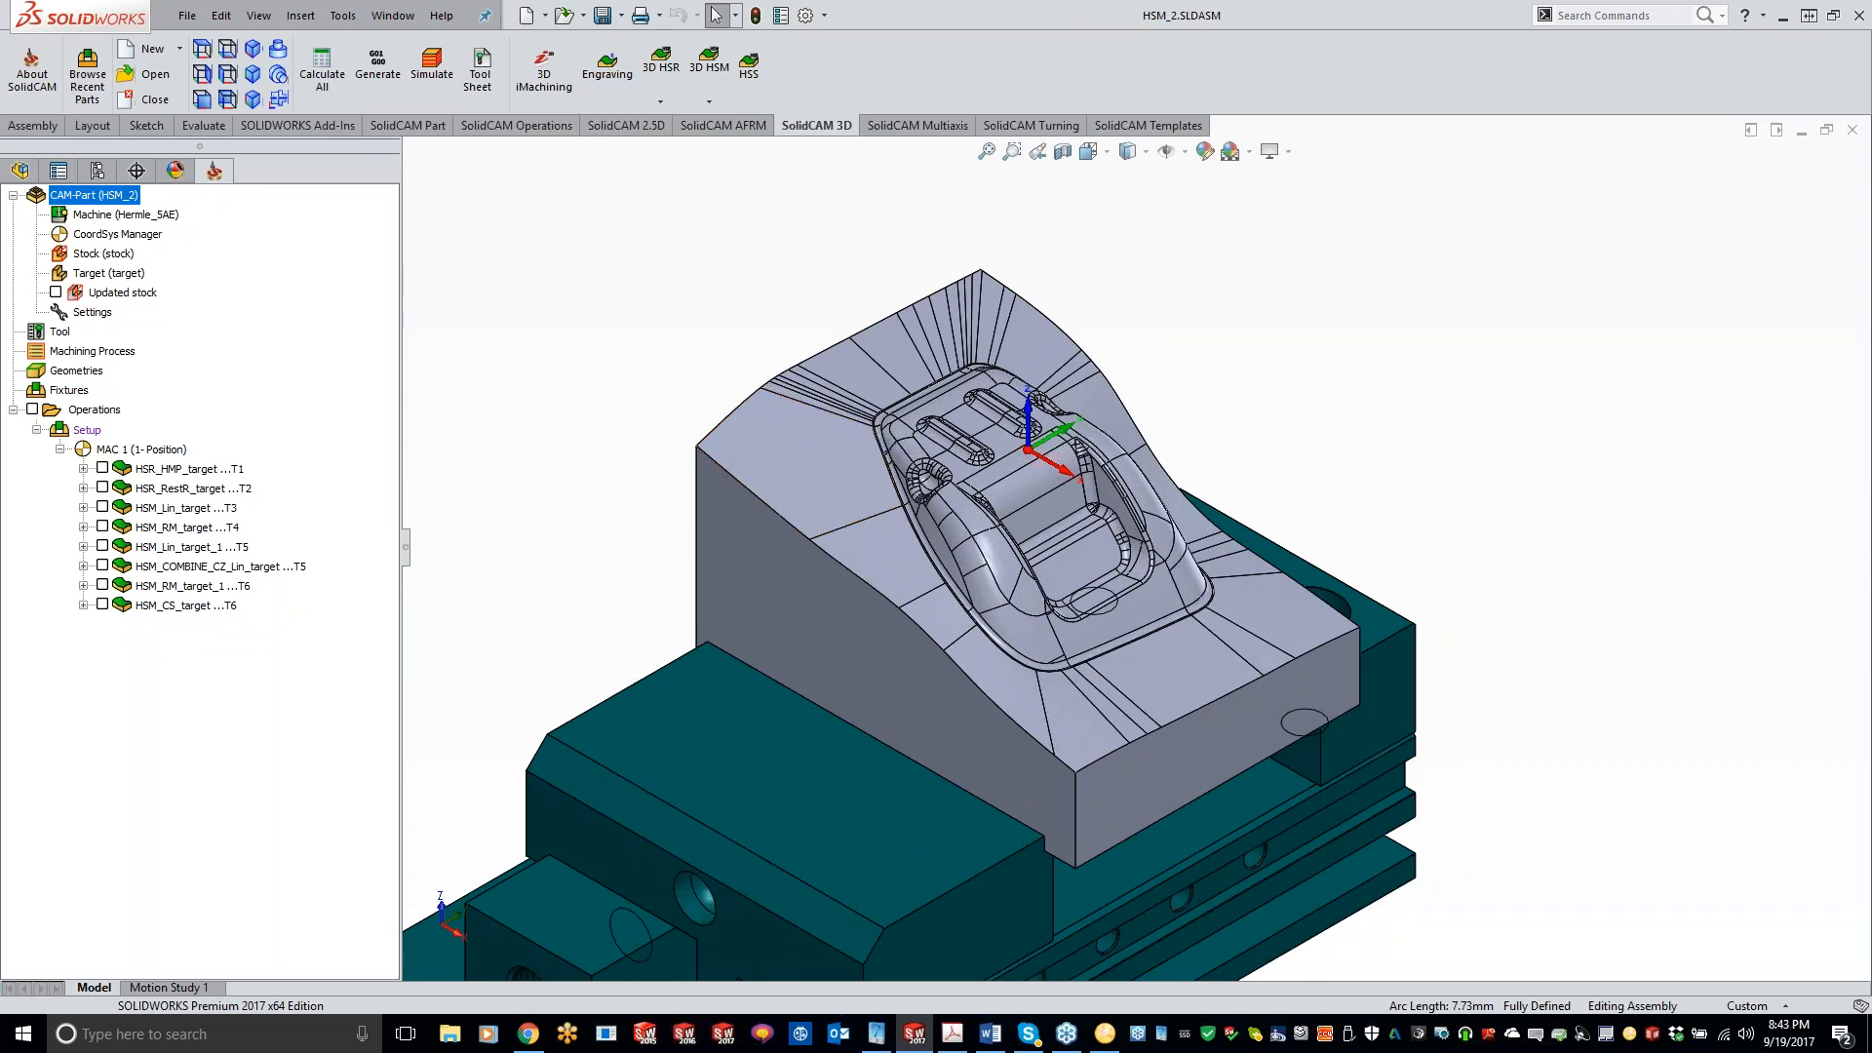
- Start an HSR/HSM toolpath edit of HSR_RestR_target with the Boundaries strategy, and show its boundary and Z-level settings
right_click(203, 492)
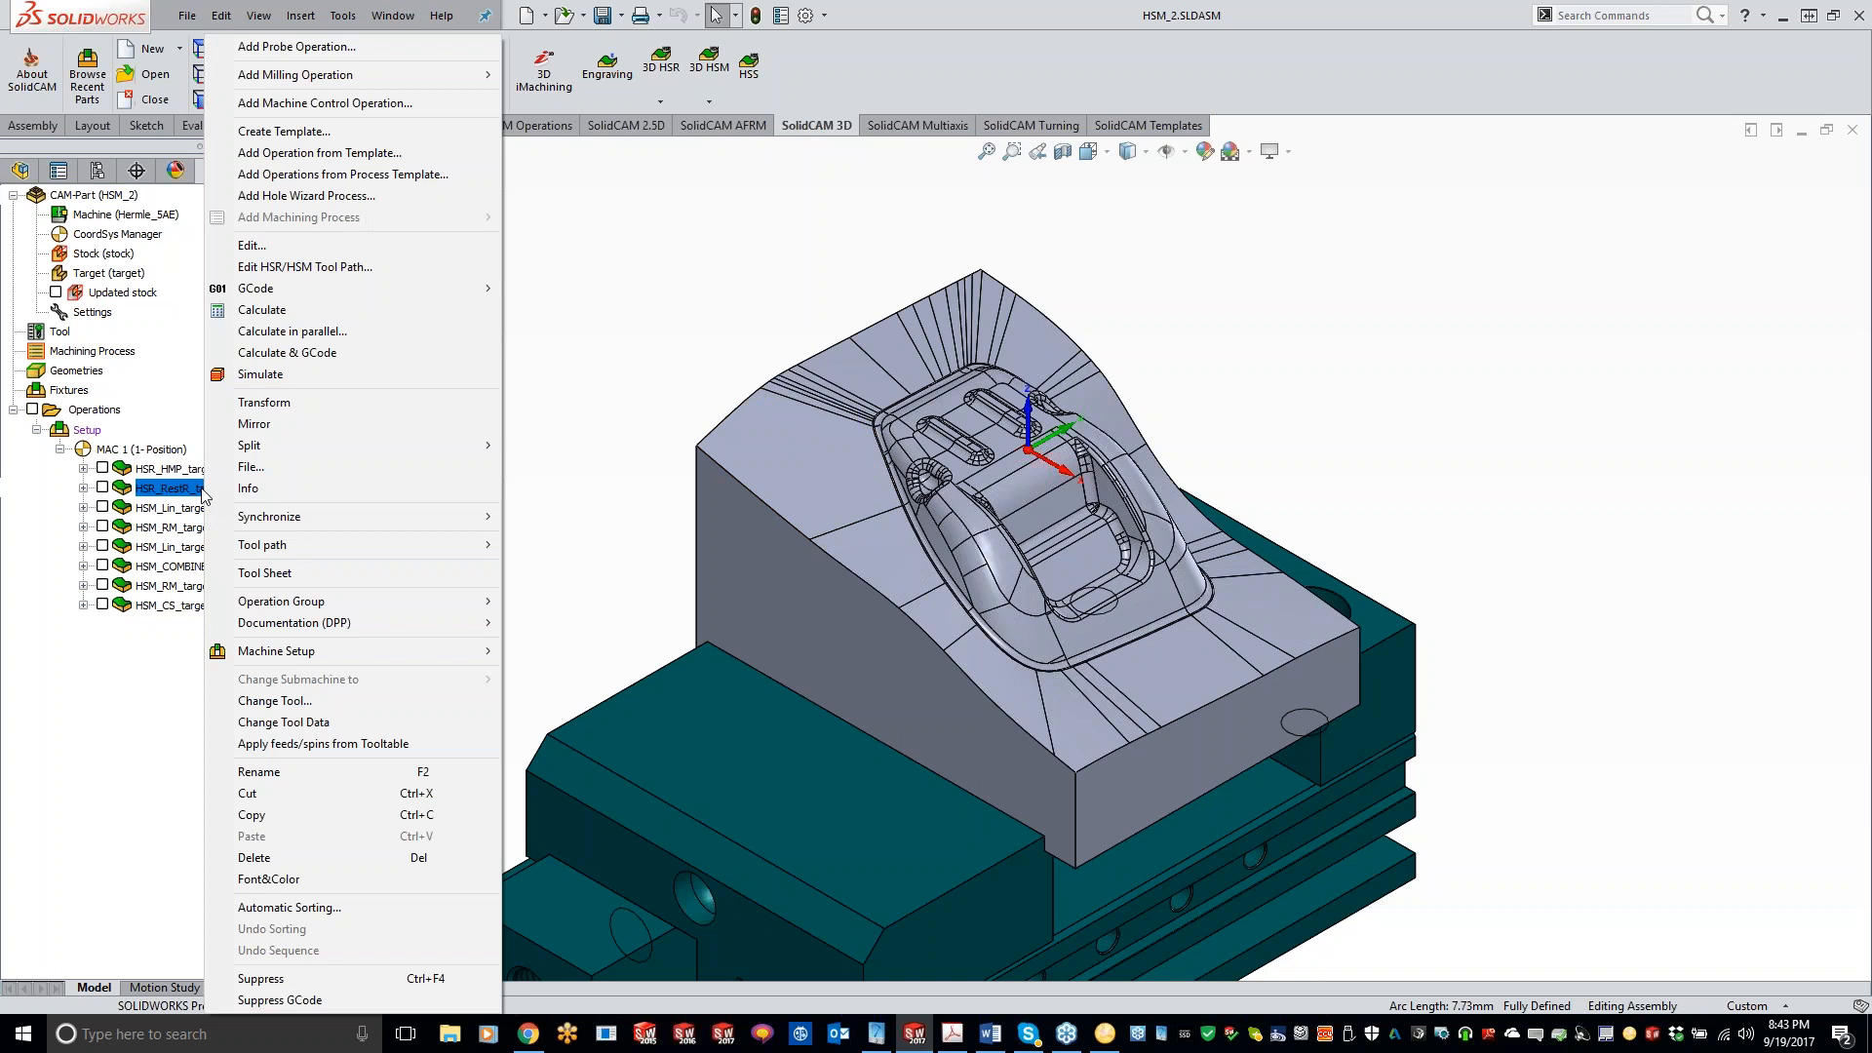
left_click(301, 266)
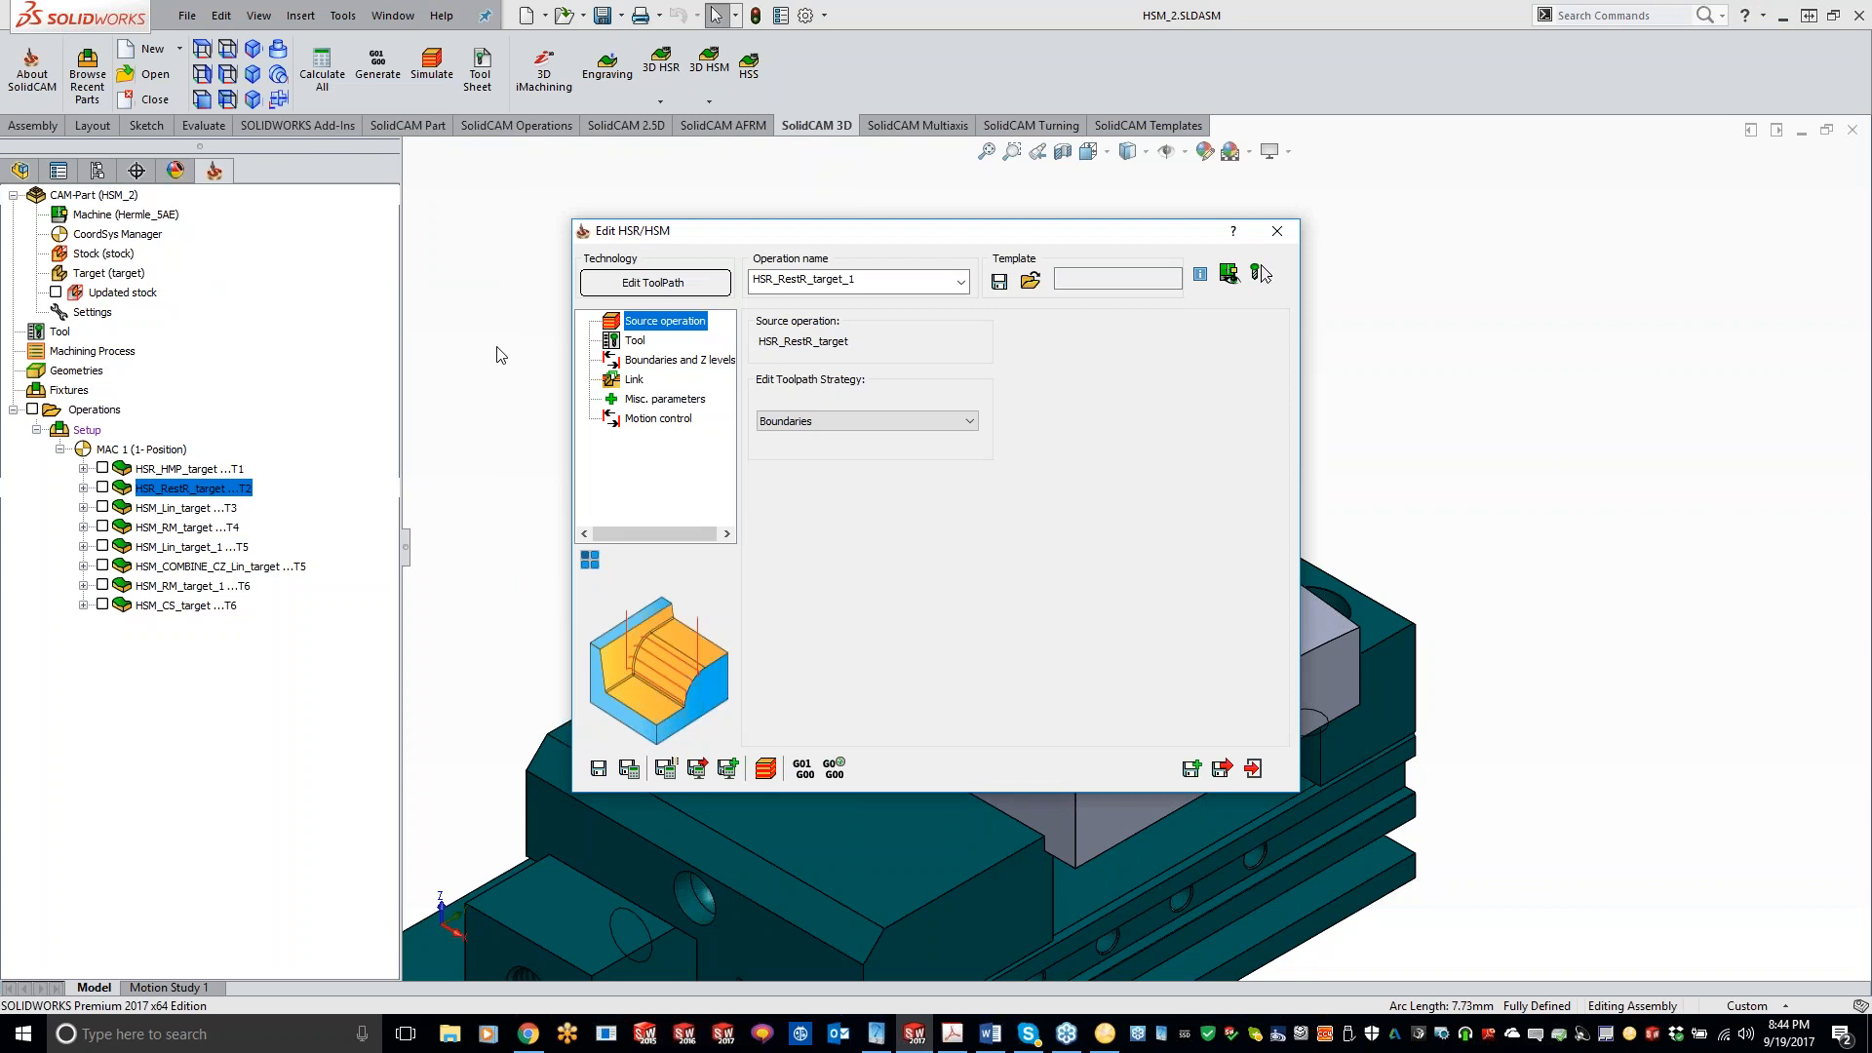
left_click(901, 423)
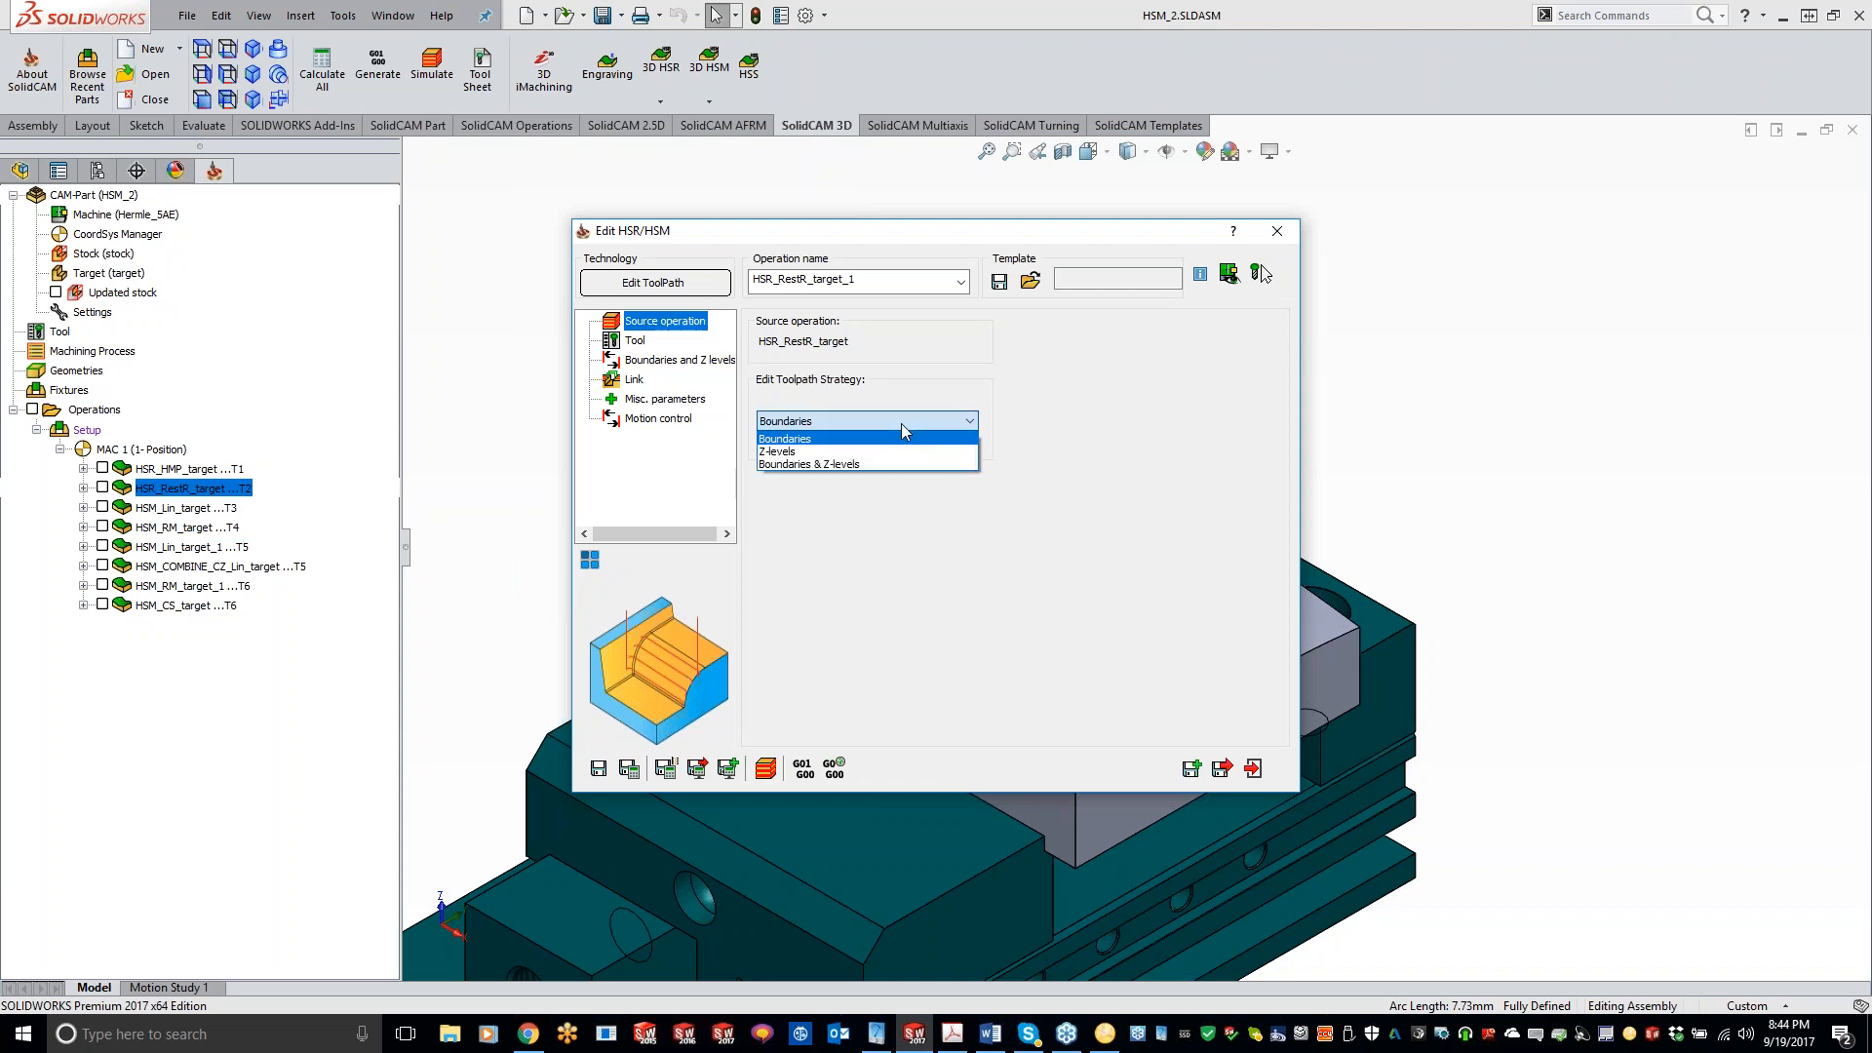
left_click(871, 479)
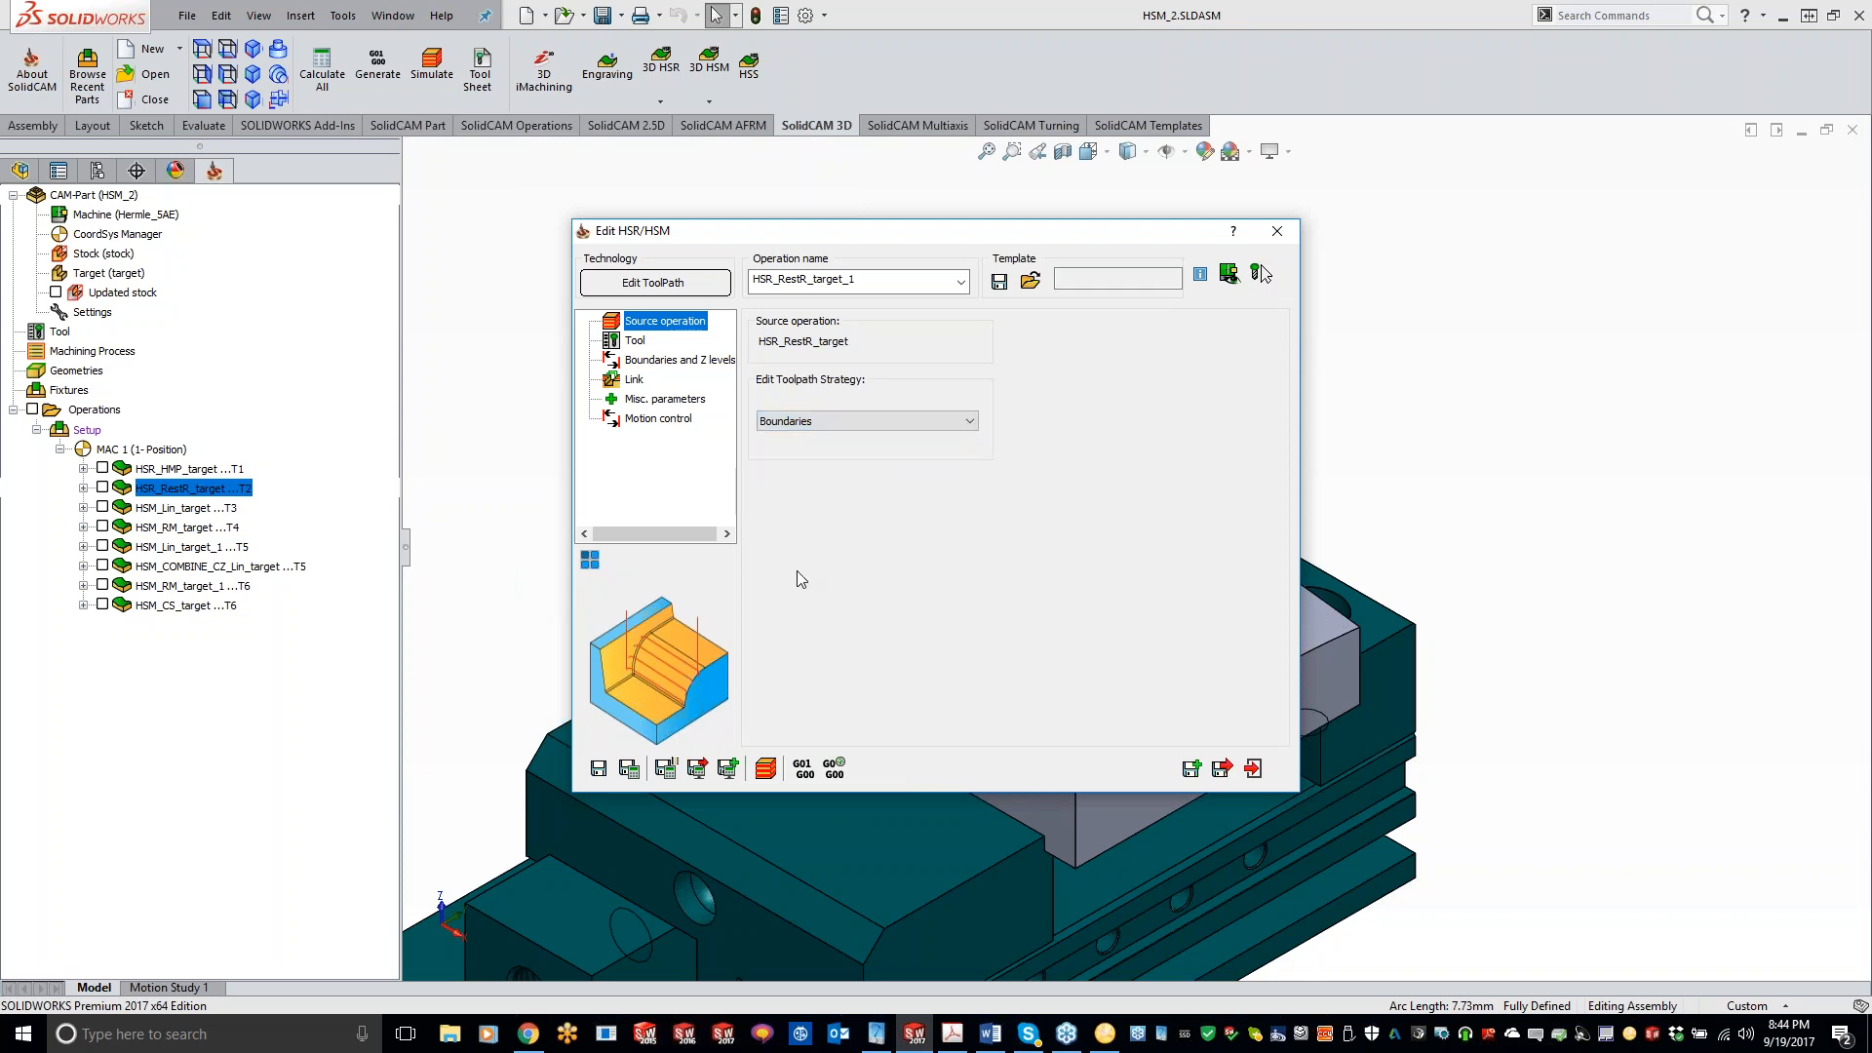
left_click(667, 361)
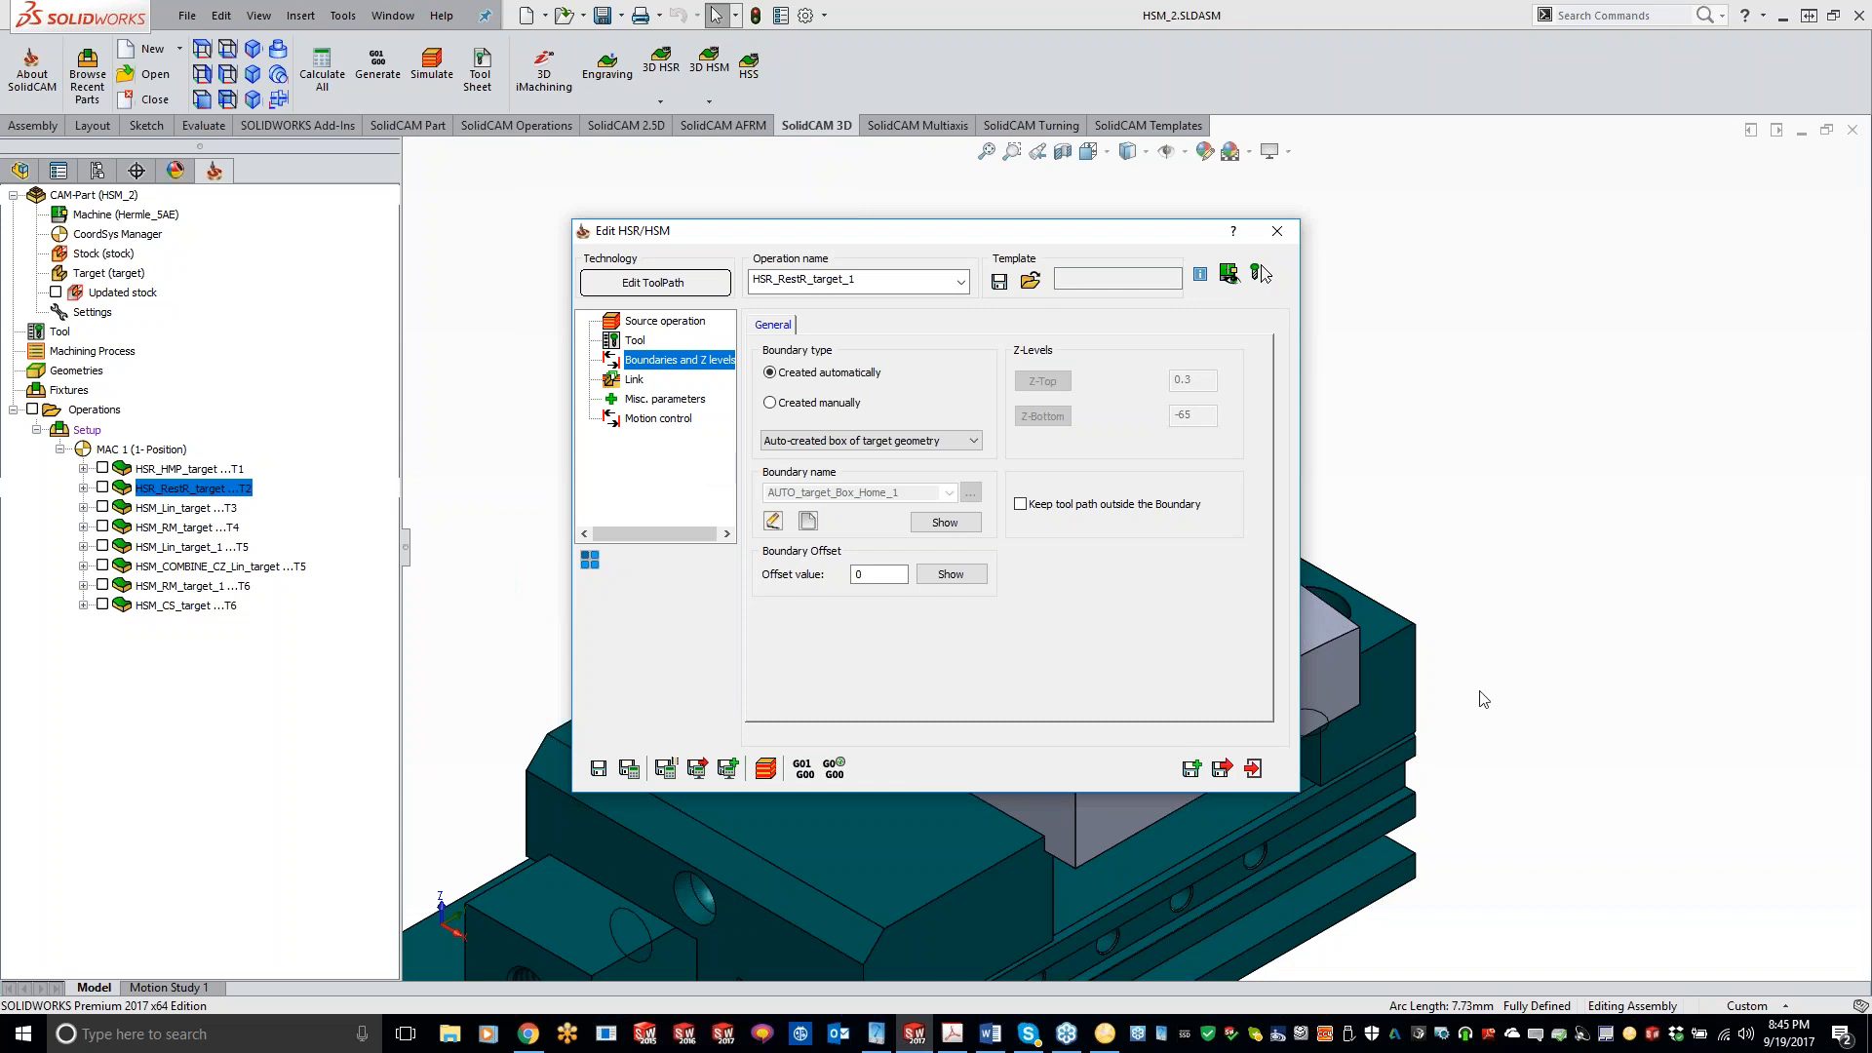
- Move the HSR/HSM edit window around to view the part, and switch to the Adobe Acrobat slide on HSR/HSM – Tool Path Editing
left_click_drag(1090, 228, 688, 151)
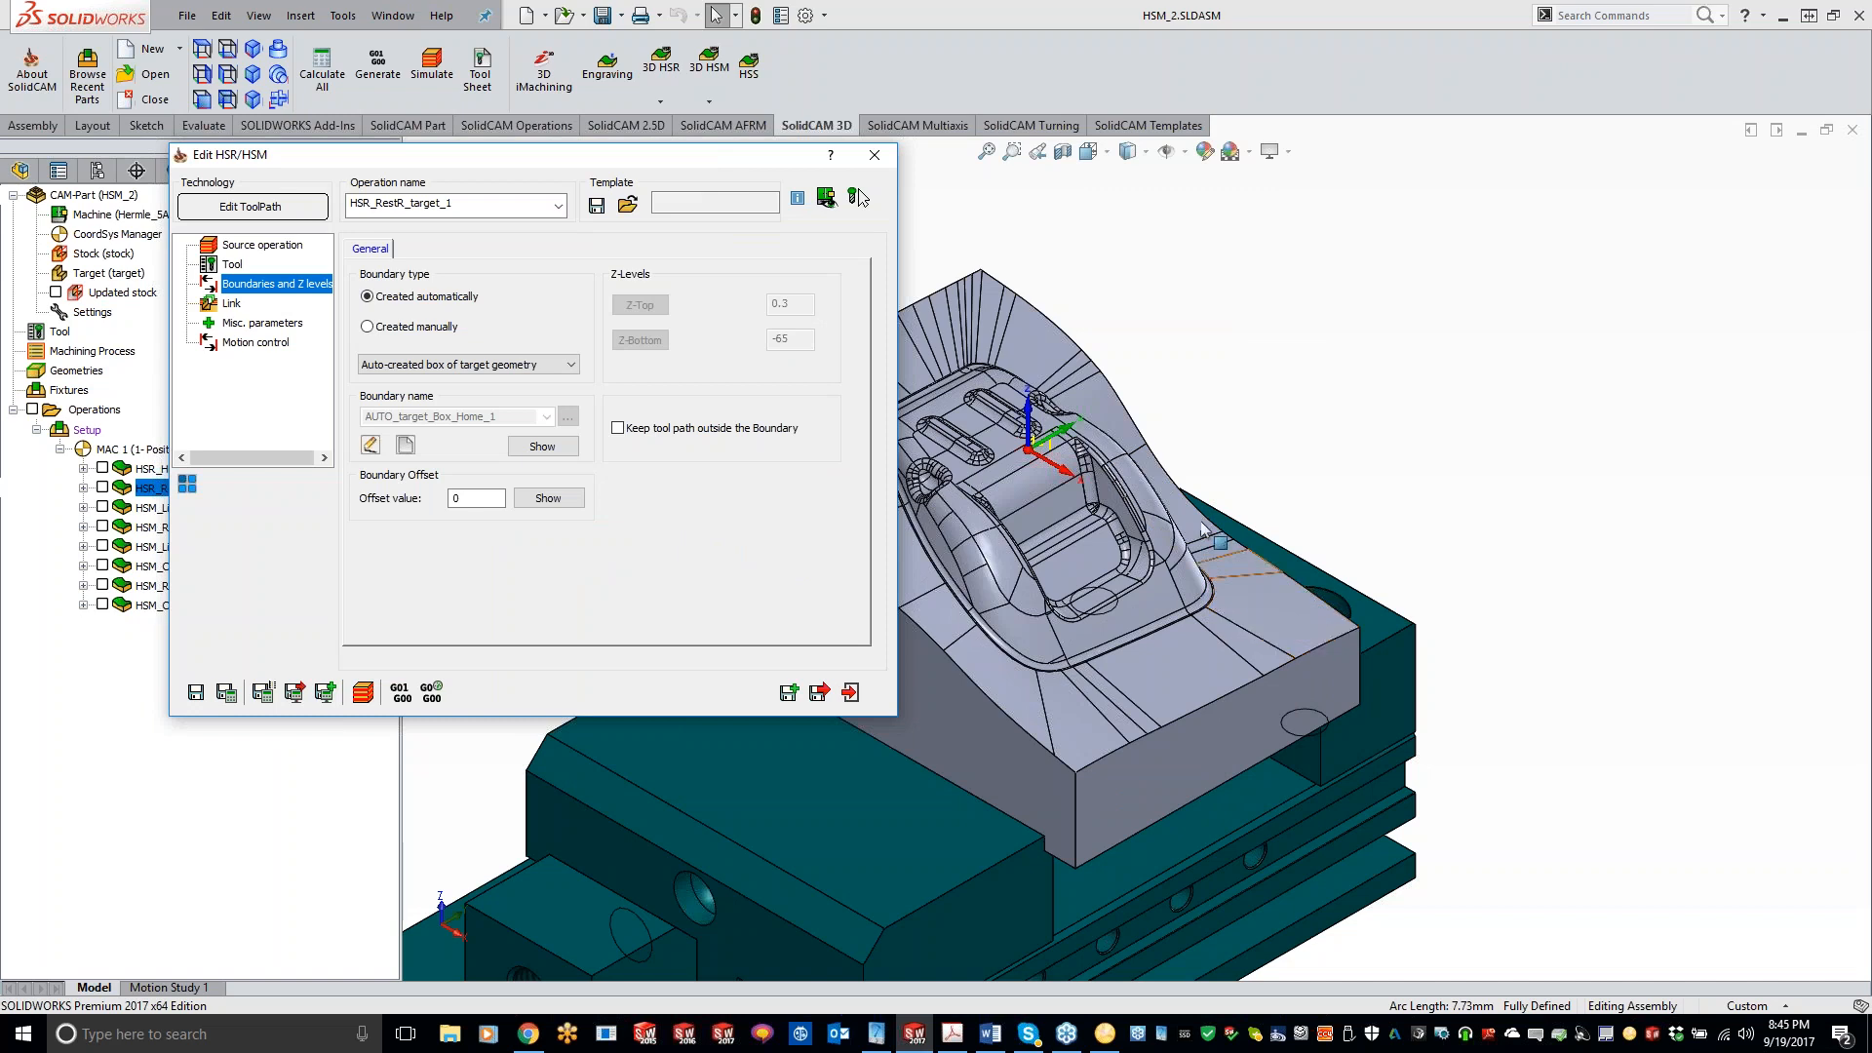
left_click_drag(627, 163, 936, 218)
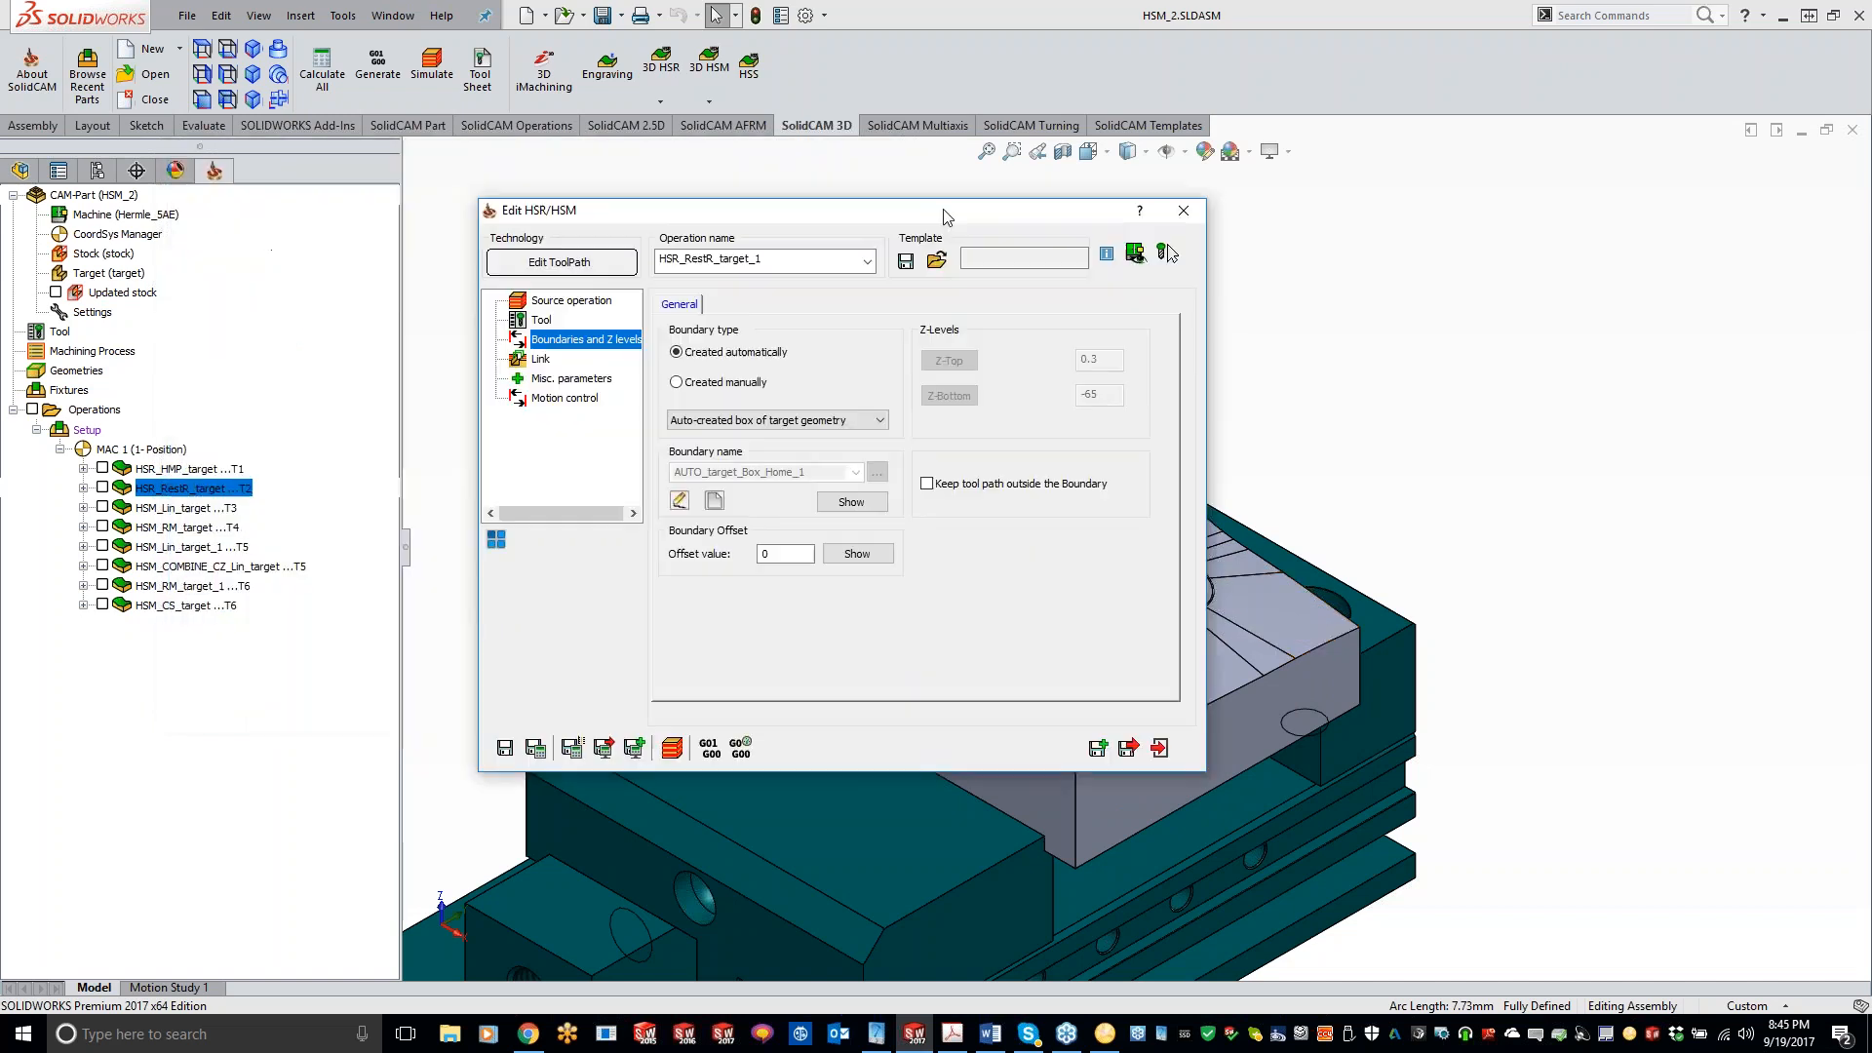
left_click(952, 1033)
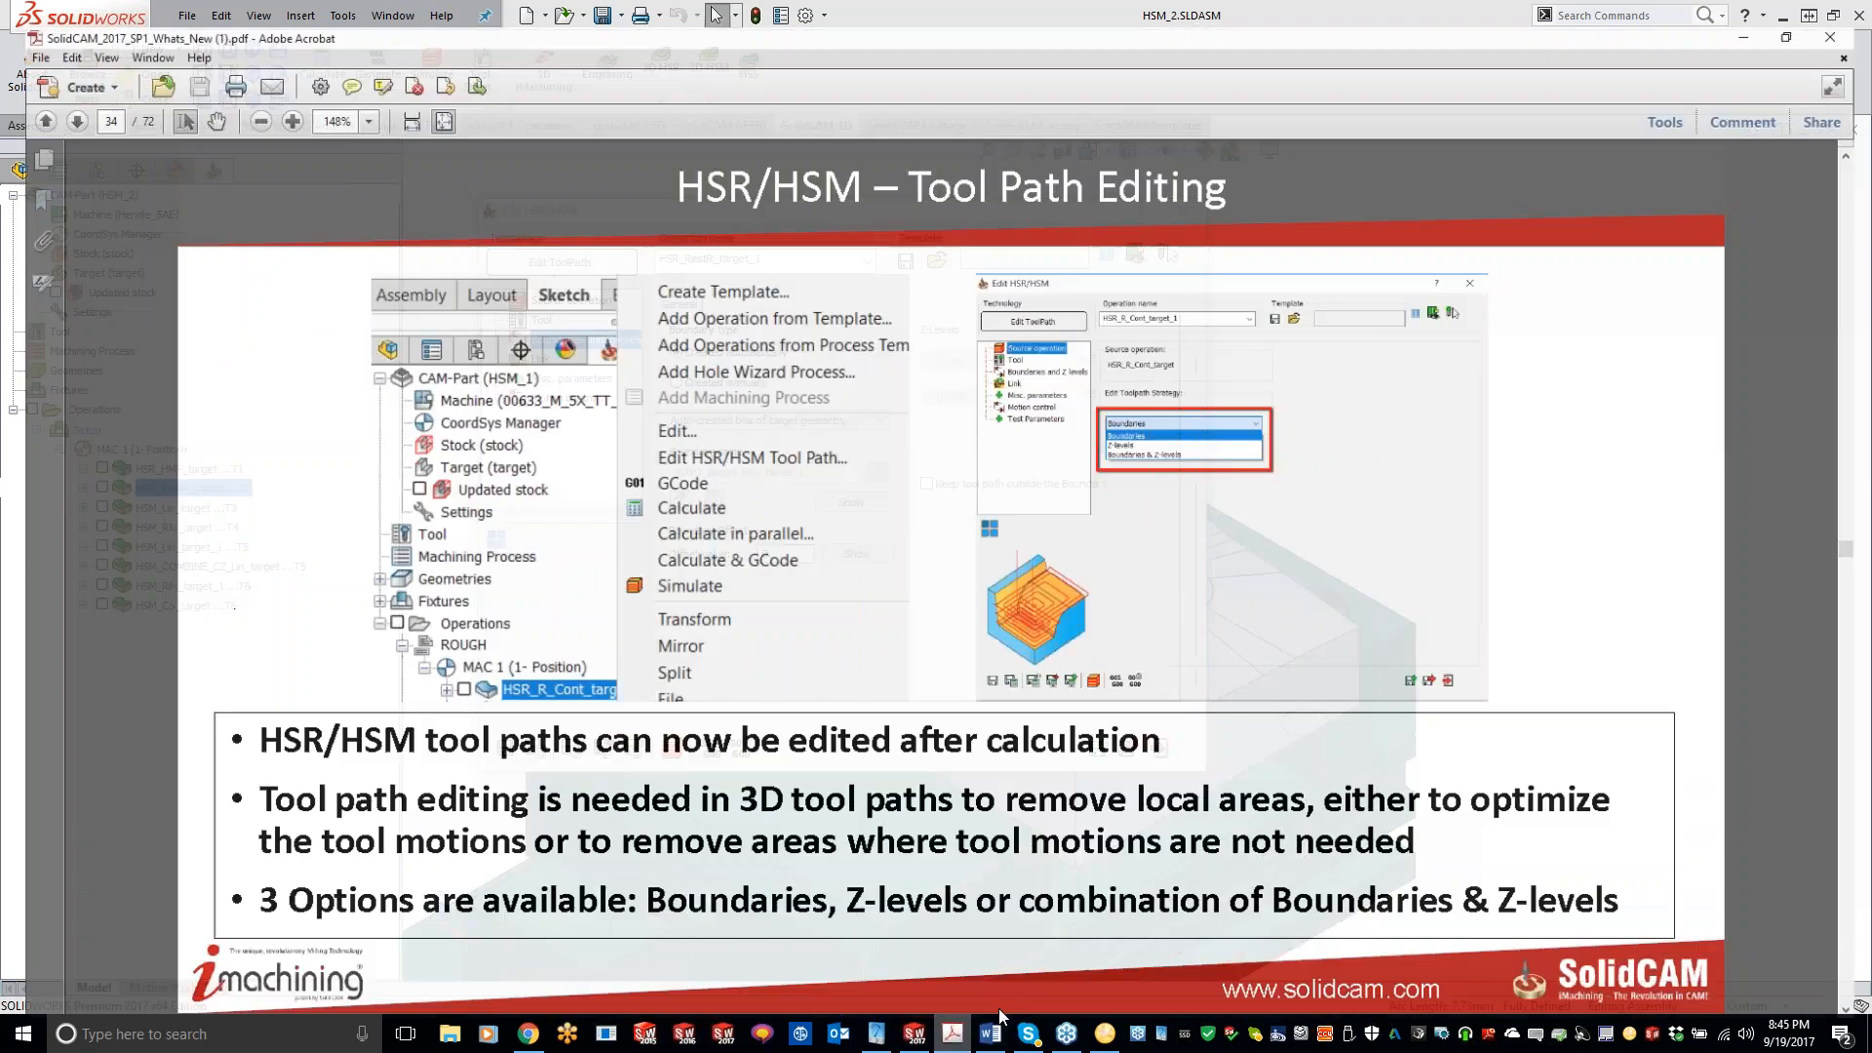
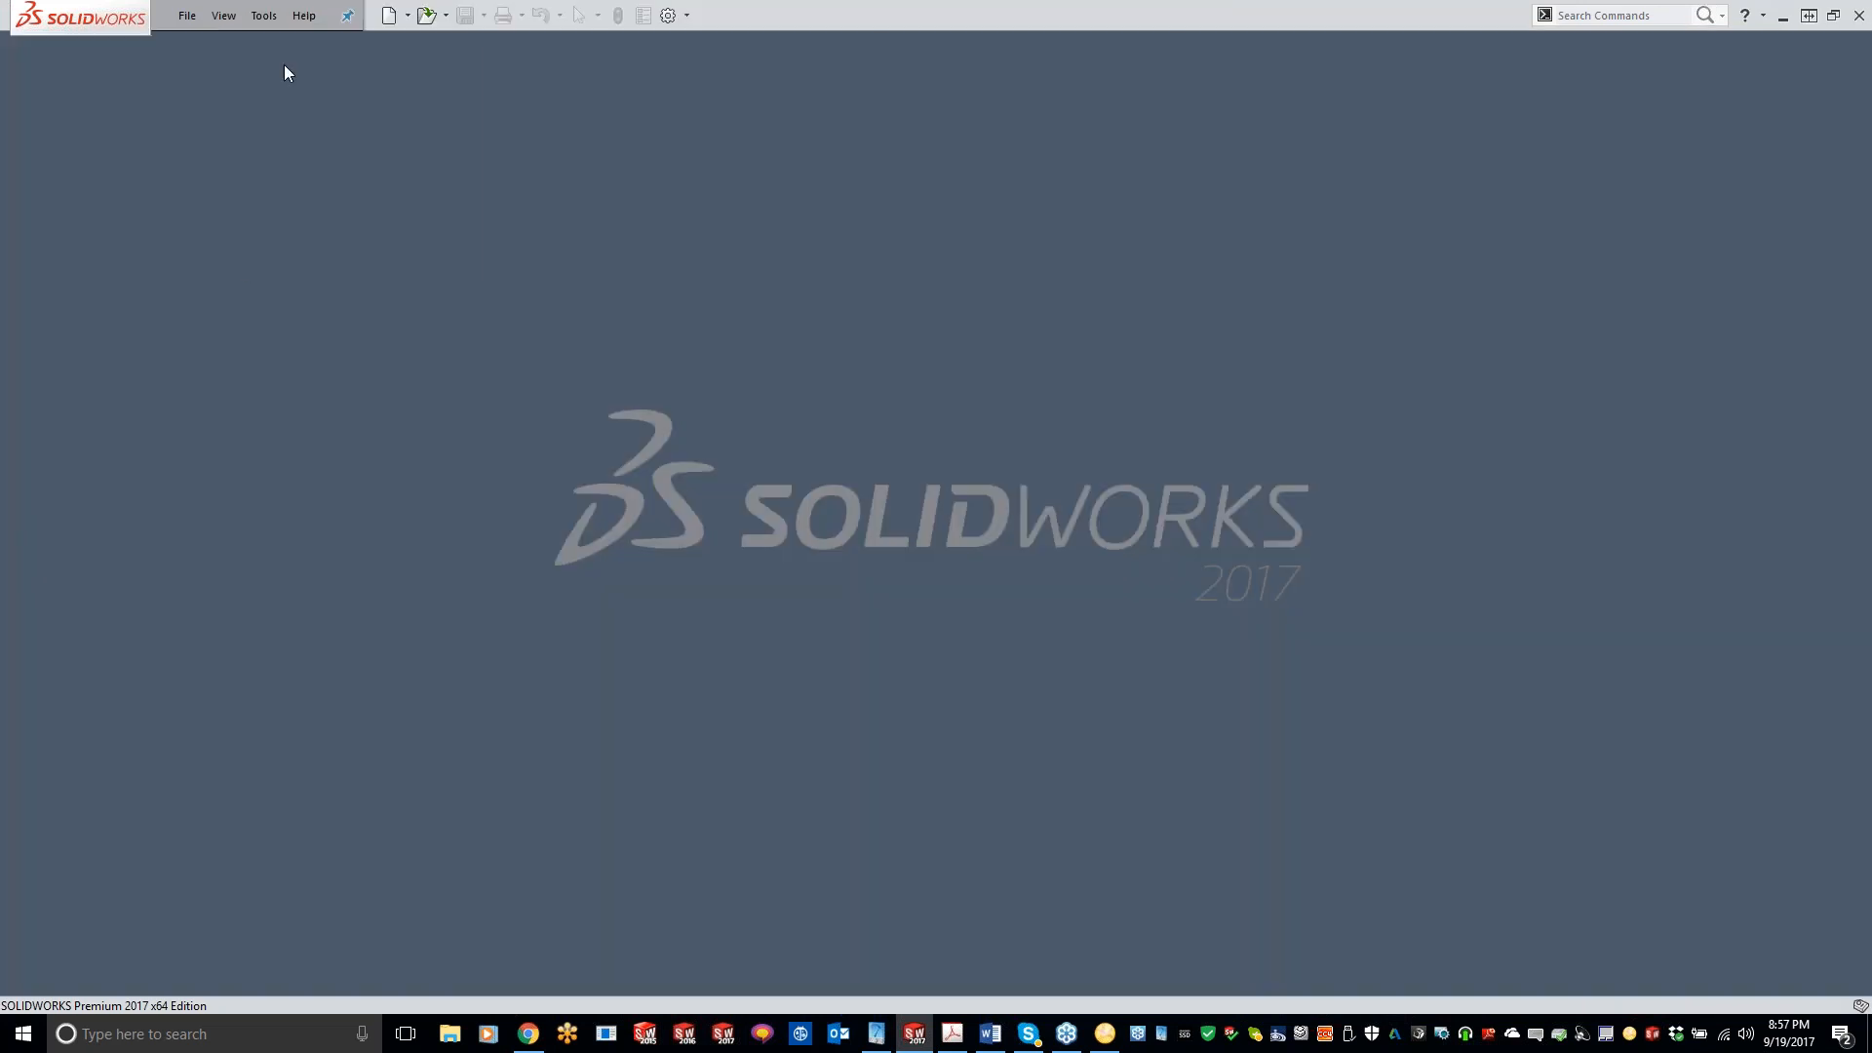
- Open the recent CAM-Part POCKET WITH HOLE in SOLIDWORKS, declining to locate its original model manually
left_click(264, 15)
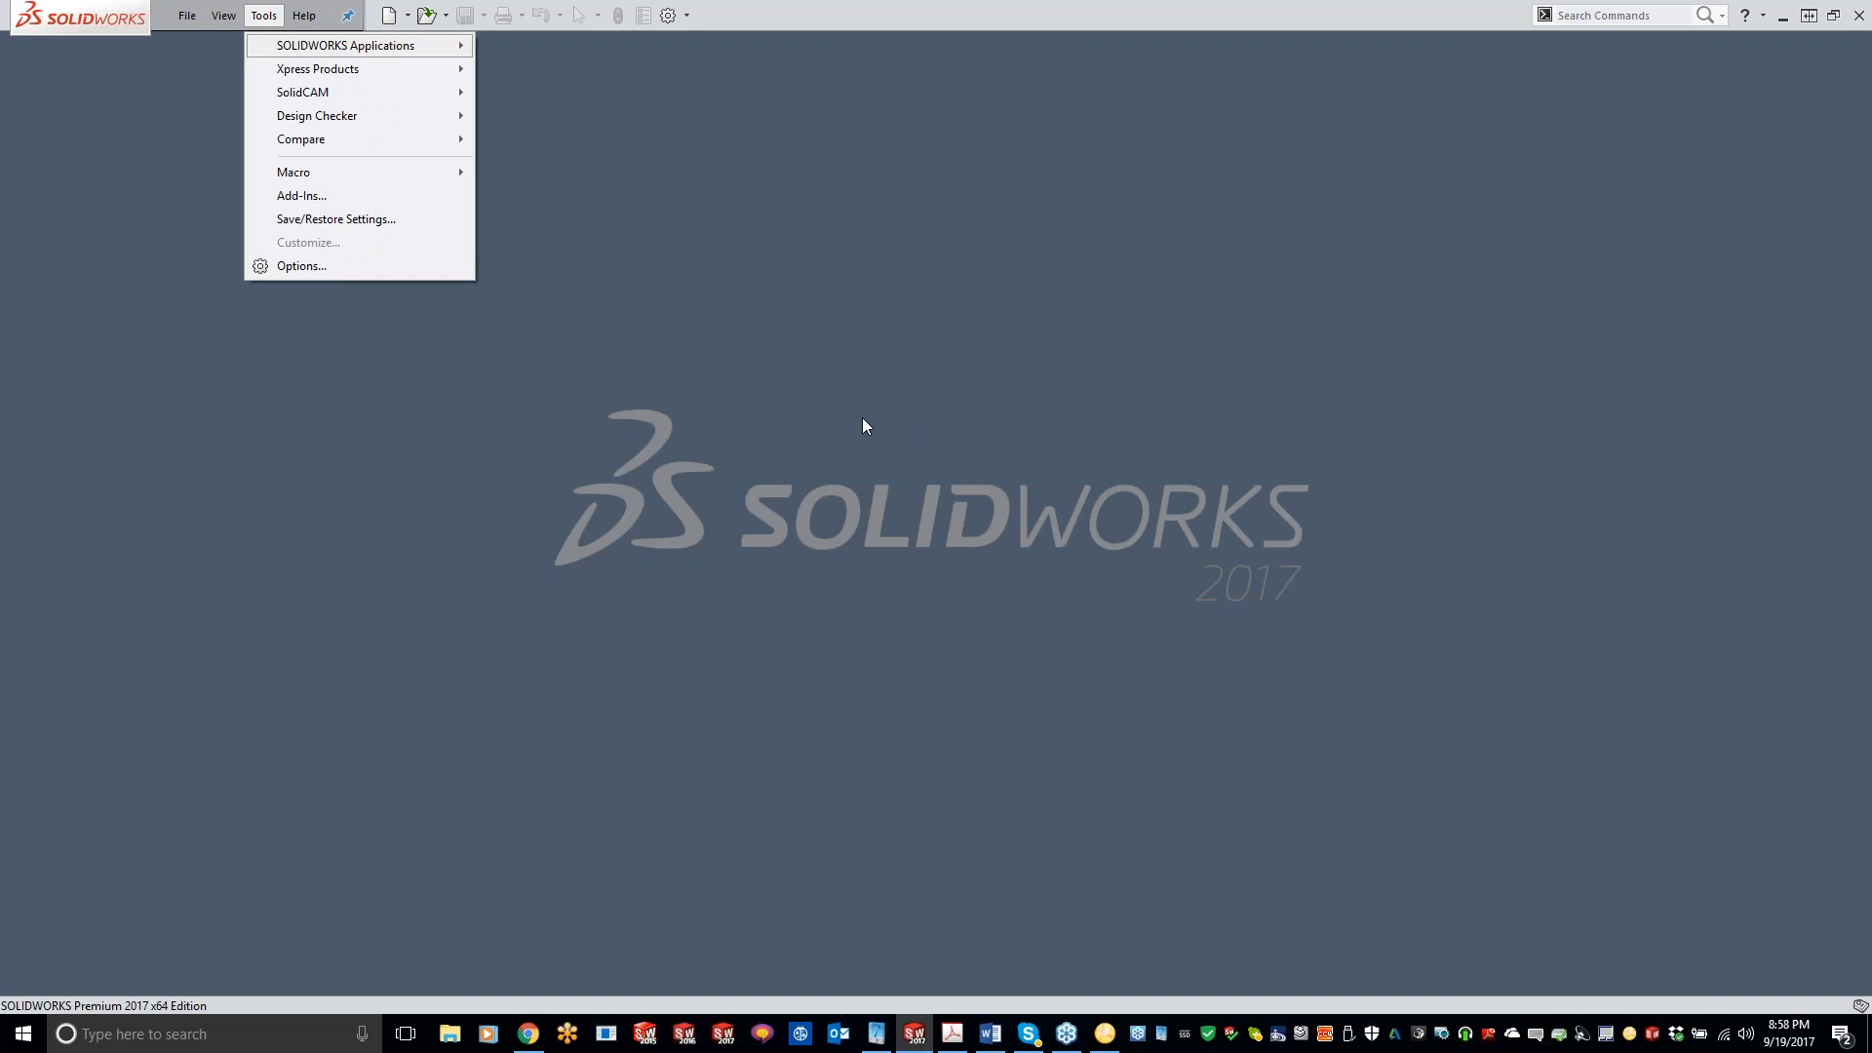
key("Down")
key("Down")
key("Right")
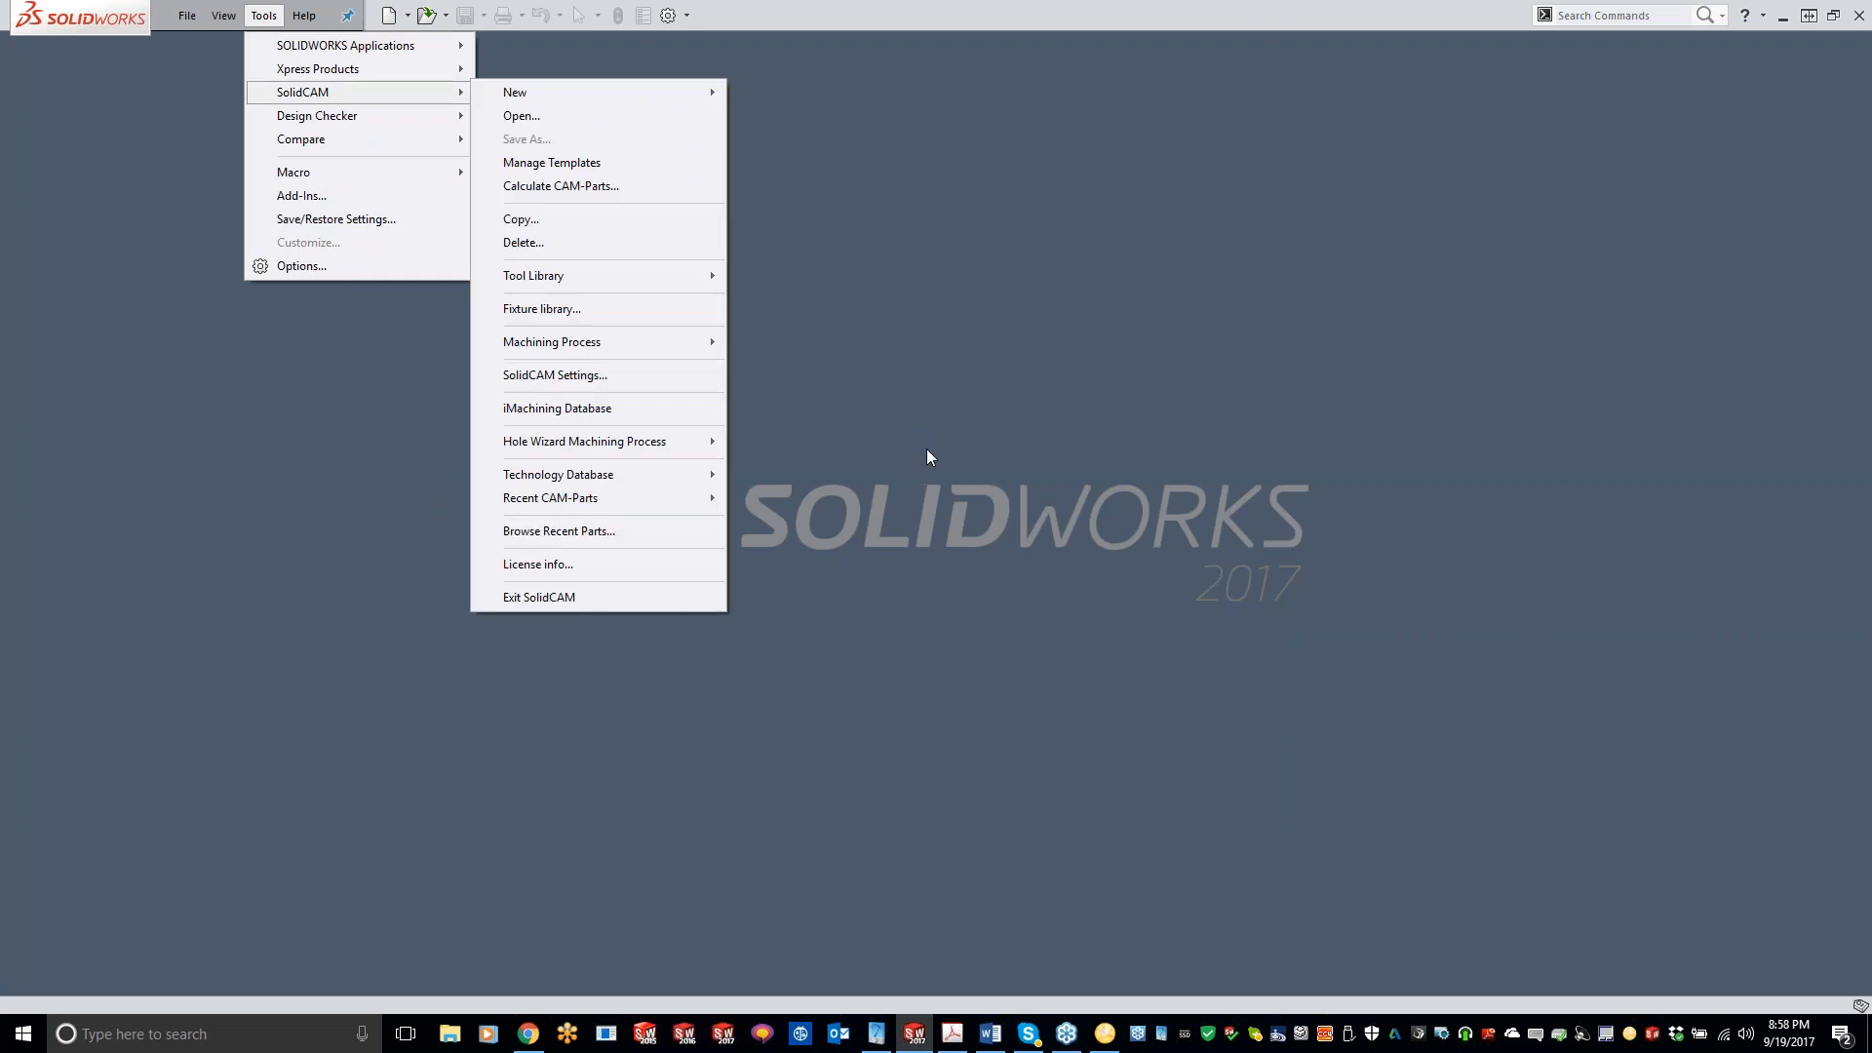
mouse_move(710, 501)
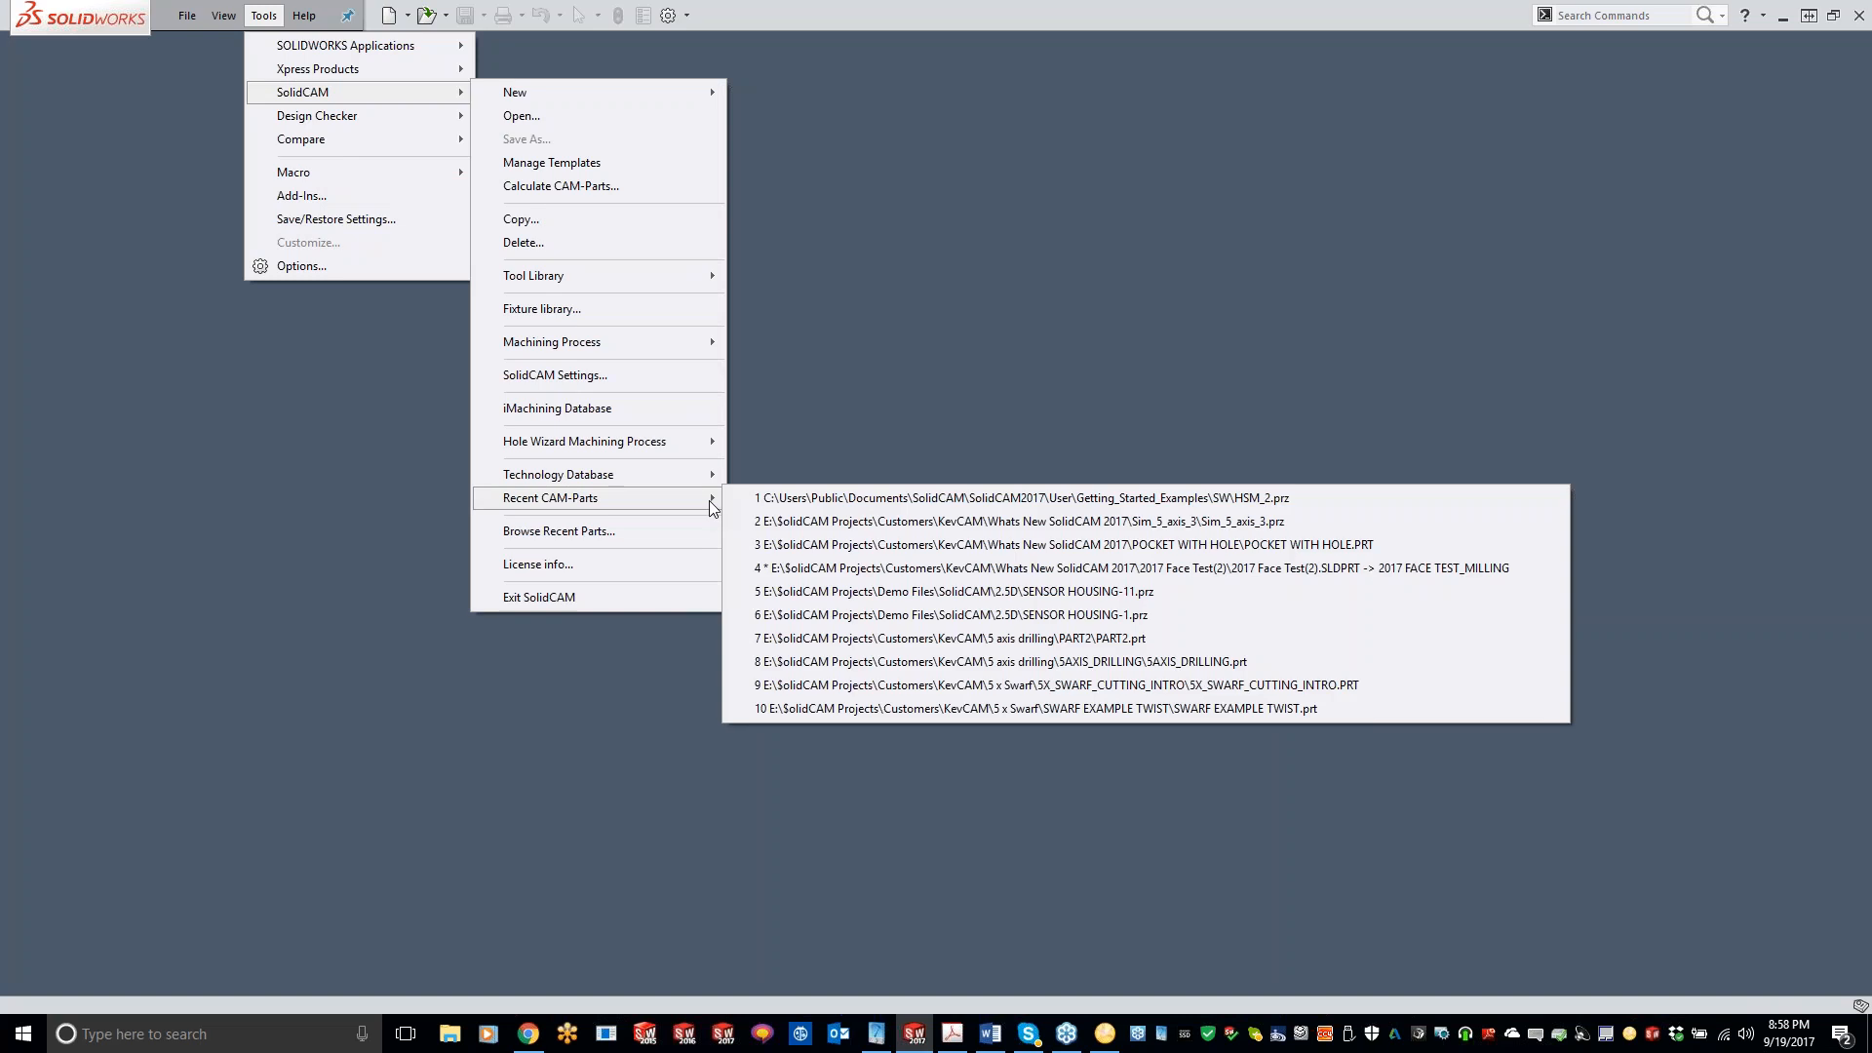
left_click(934, 546)
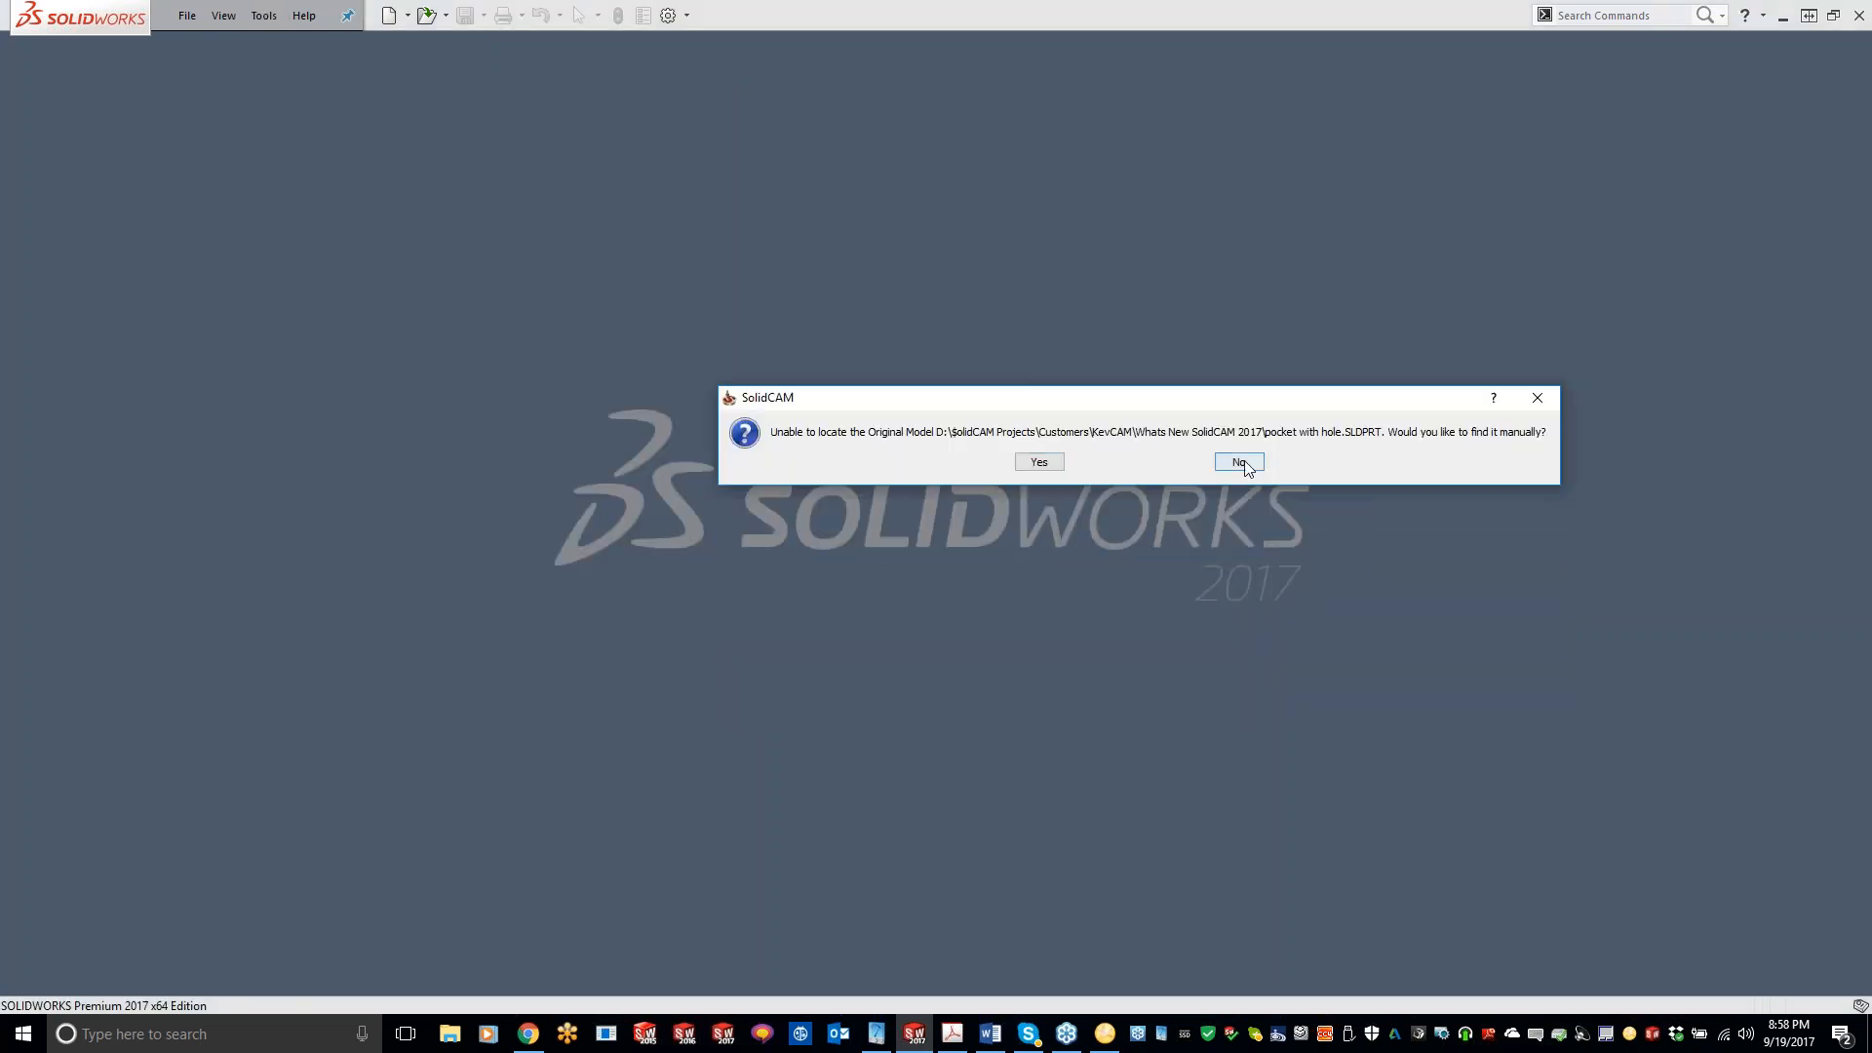
left_click(1243, 465)
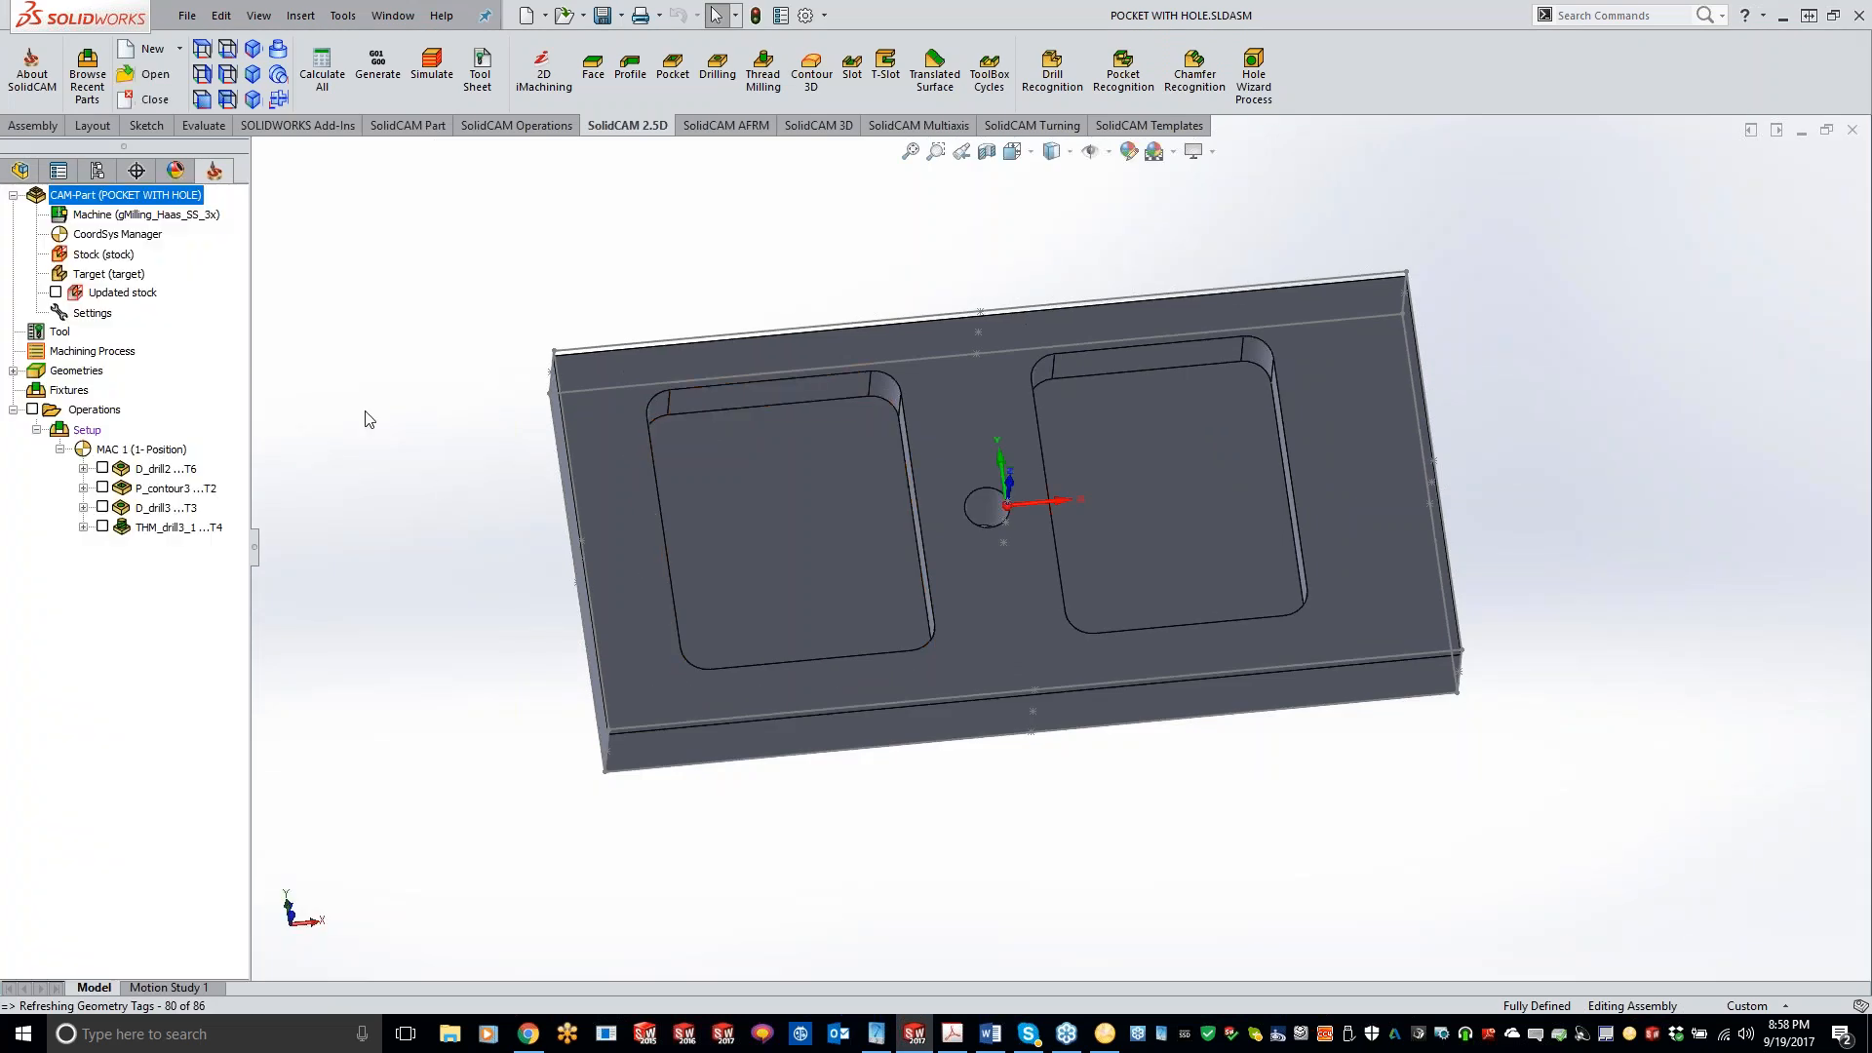
- Turn on the updated stock display and move its marker to the P_contour3 operation, widening the operations tree for room
left_click(56, 293)
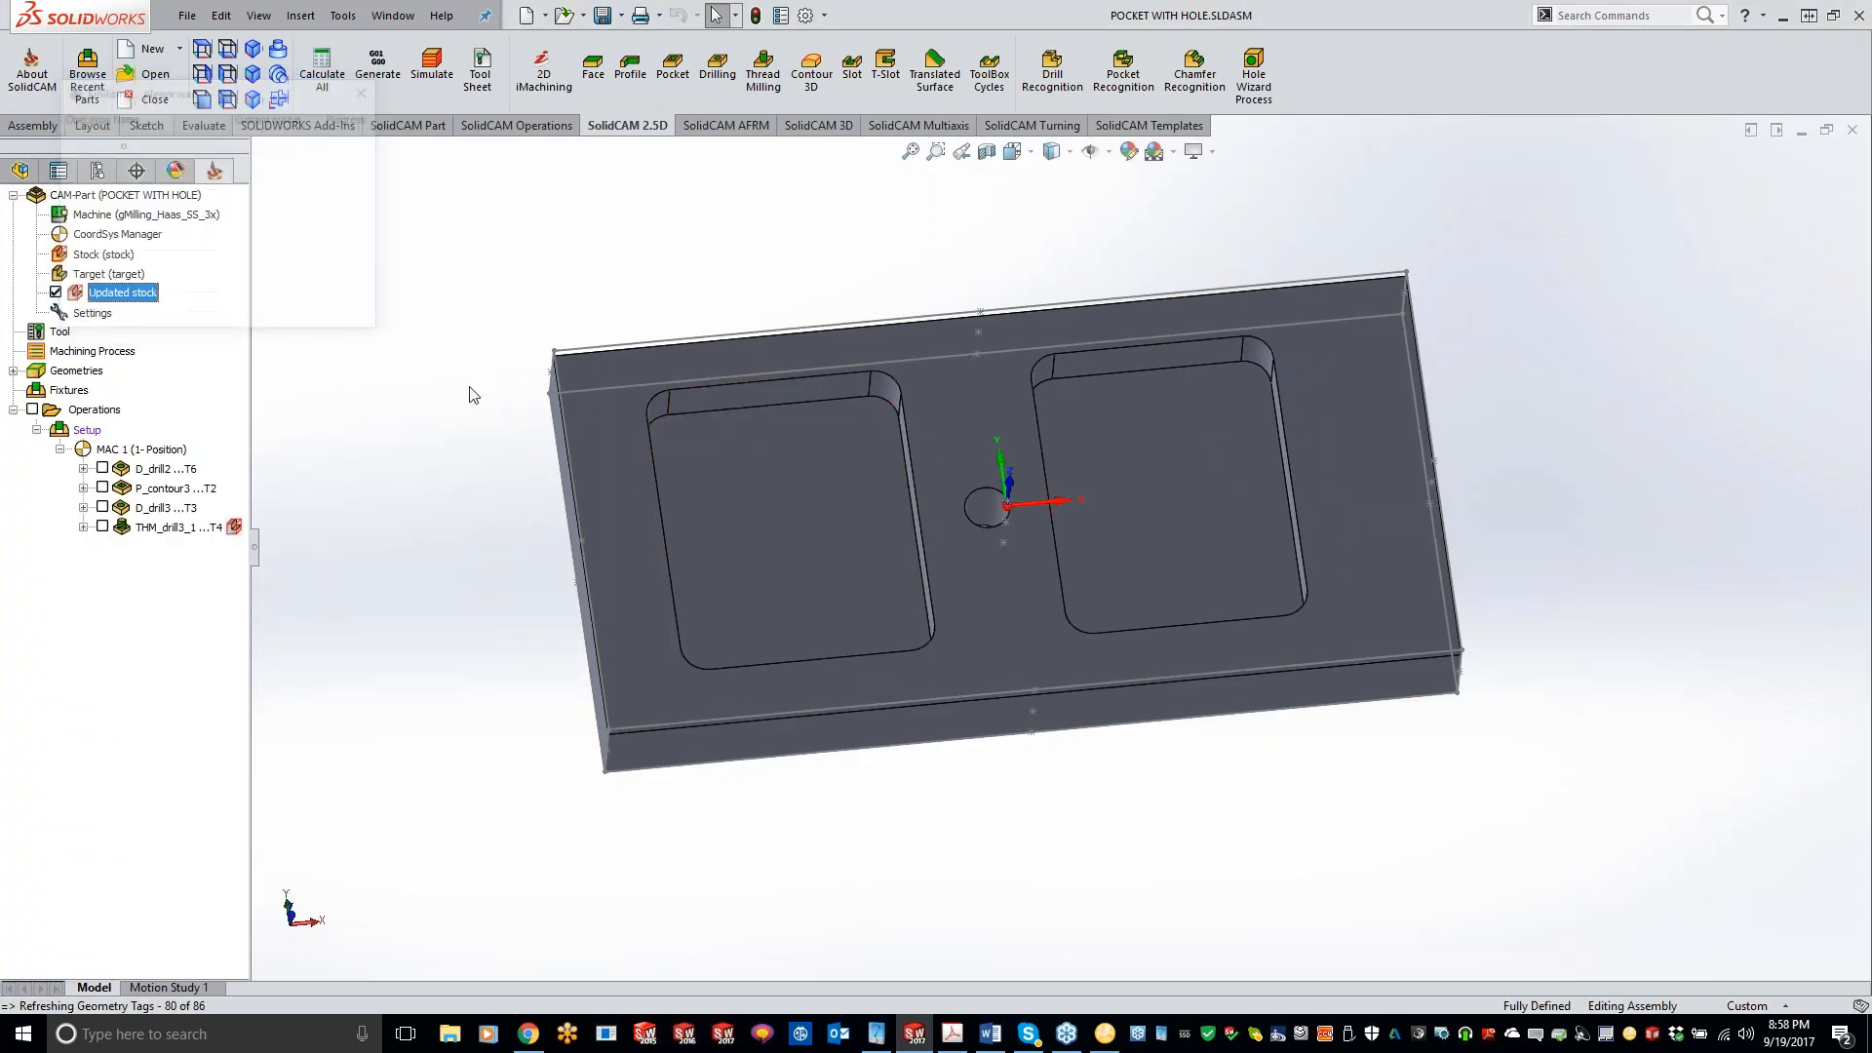
left_click_drag(253, 456, 364, 451)
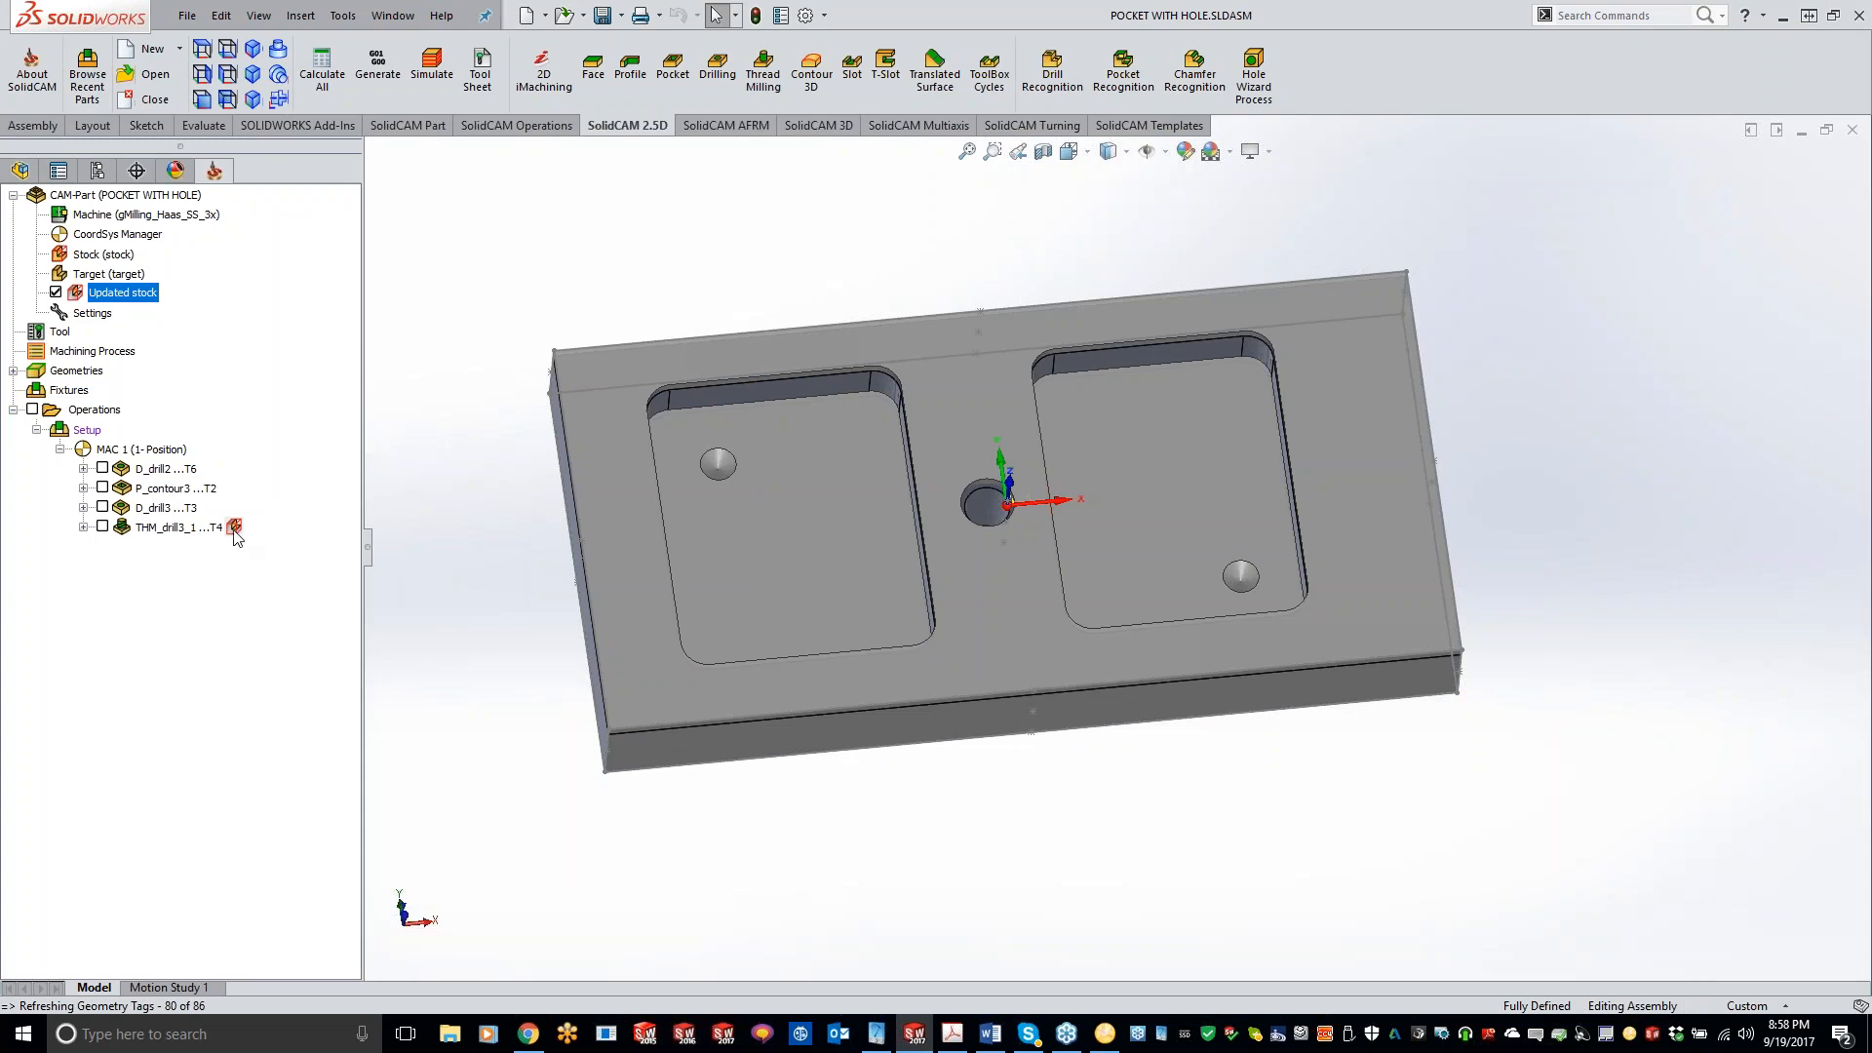
left_click_drag(235, 527, 230, 489)
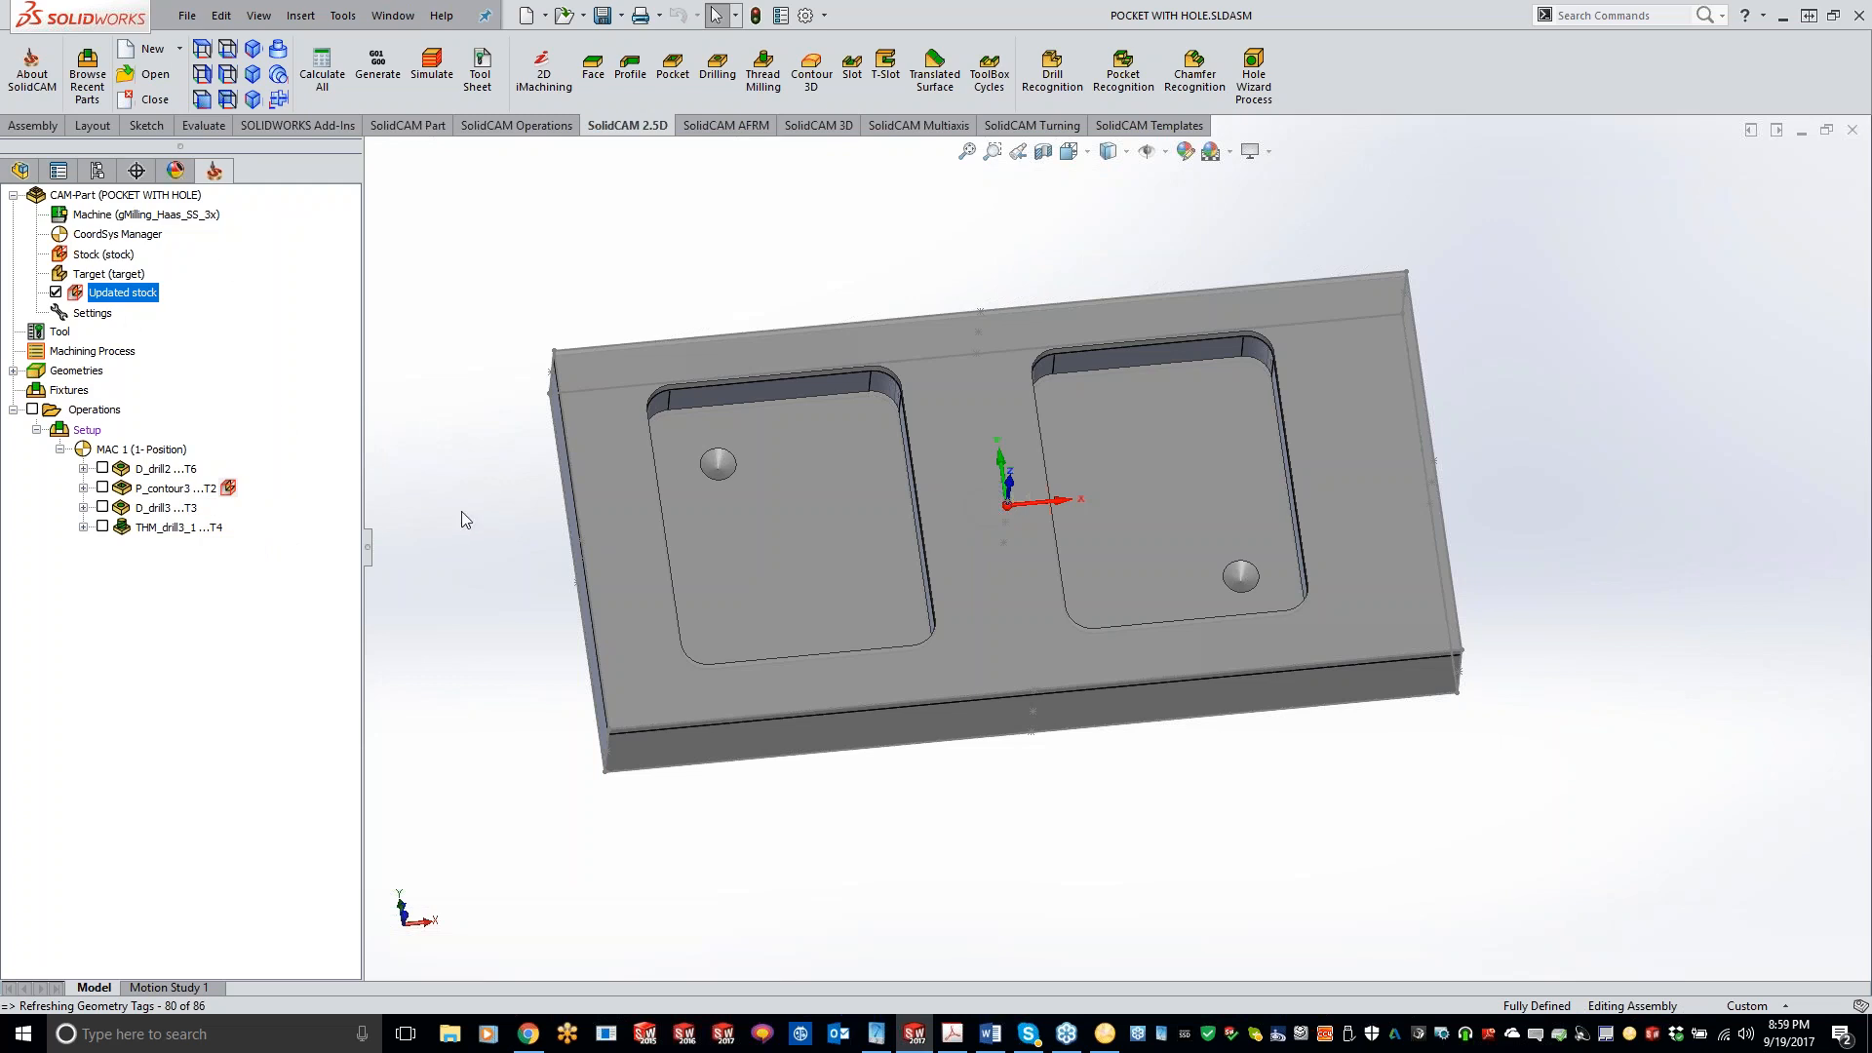
- View the updated stock in its separate 3D window and close it
right_click(151, 297)
left_click(185, 300)
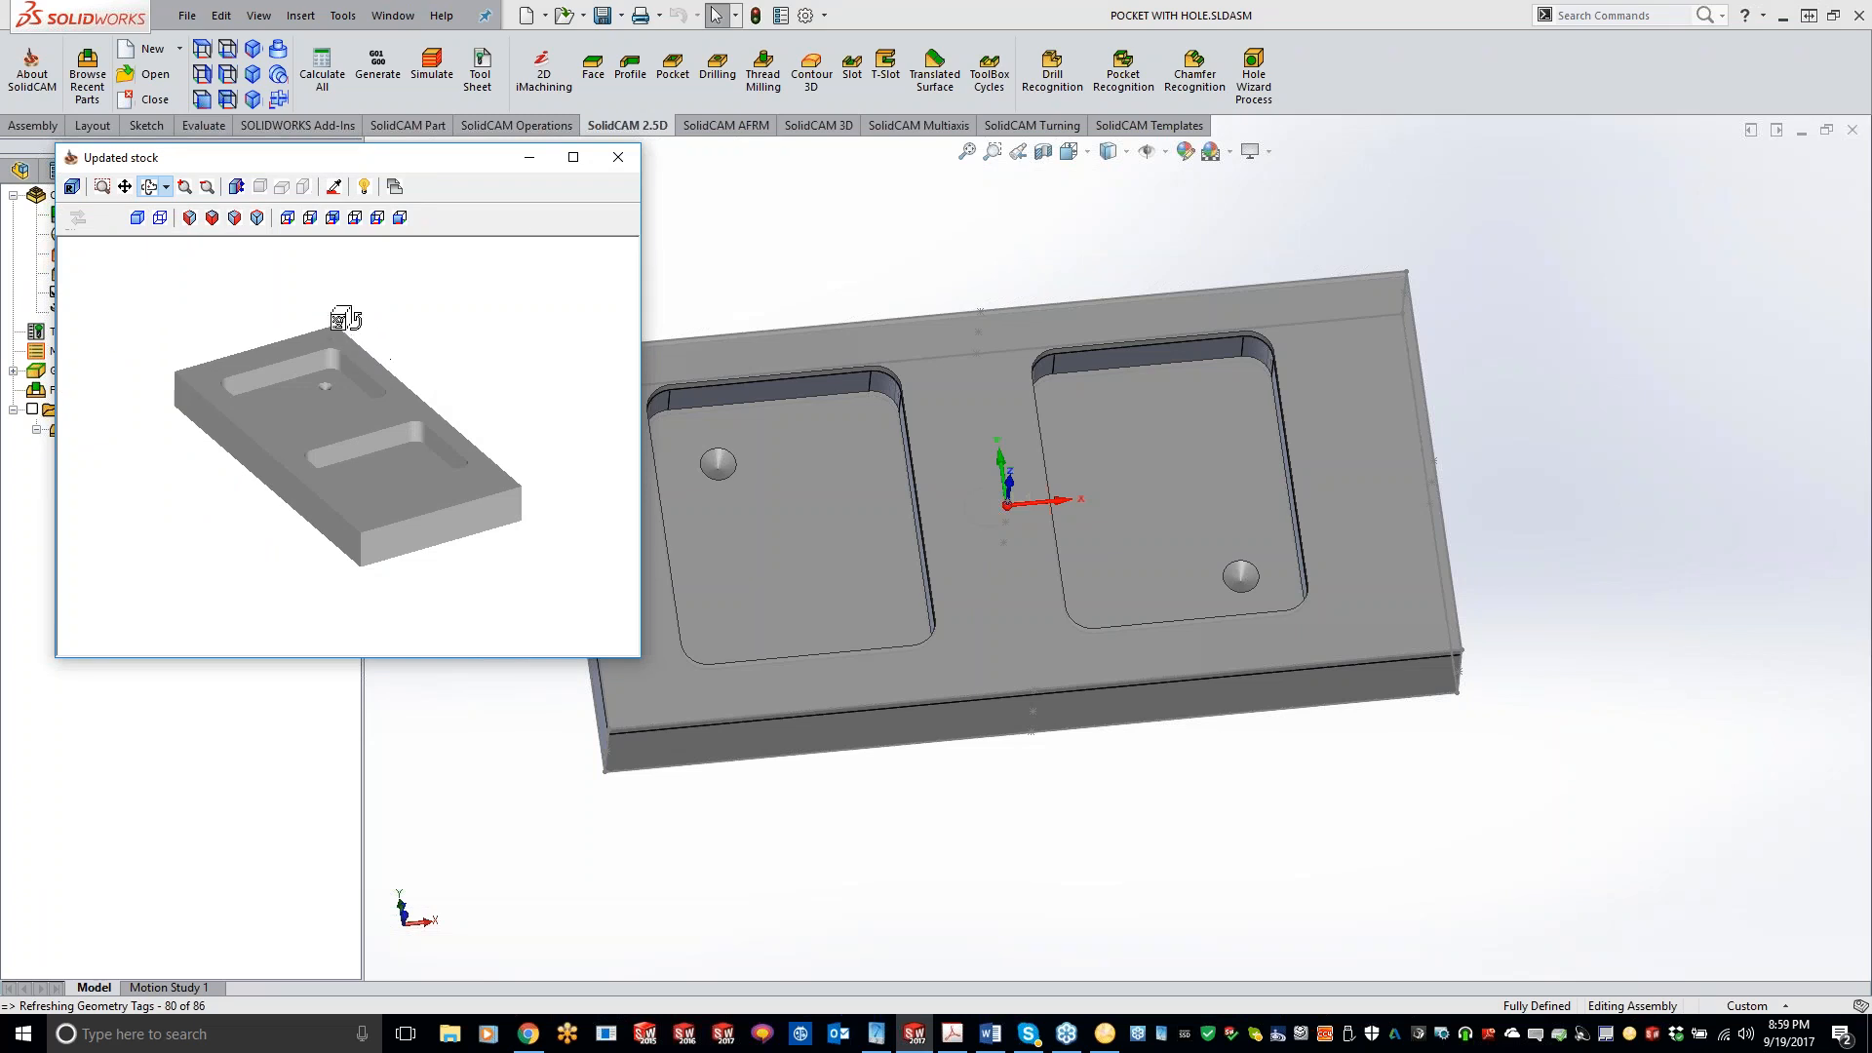
left_click(618, 157)
- Raise the machine stock's transparency to about 70% in the updated stock settings
right_click(150, 298)
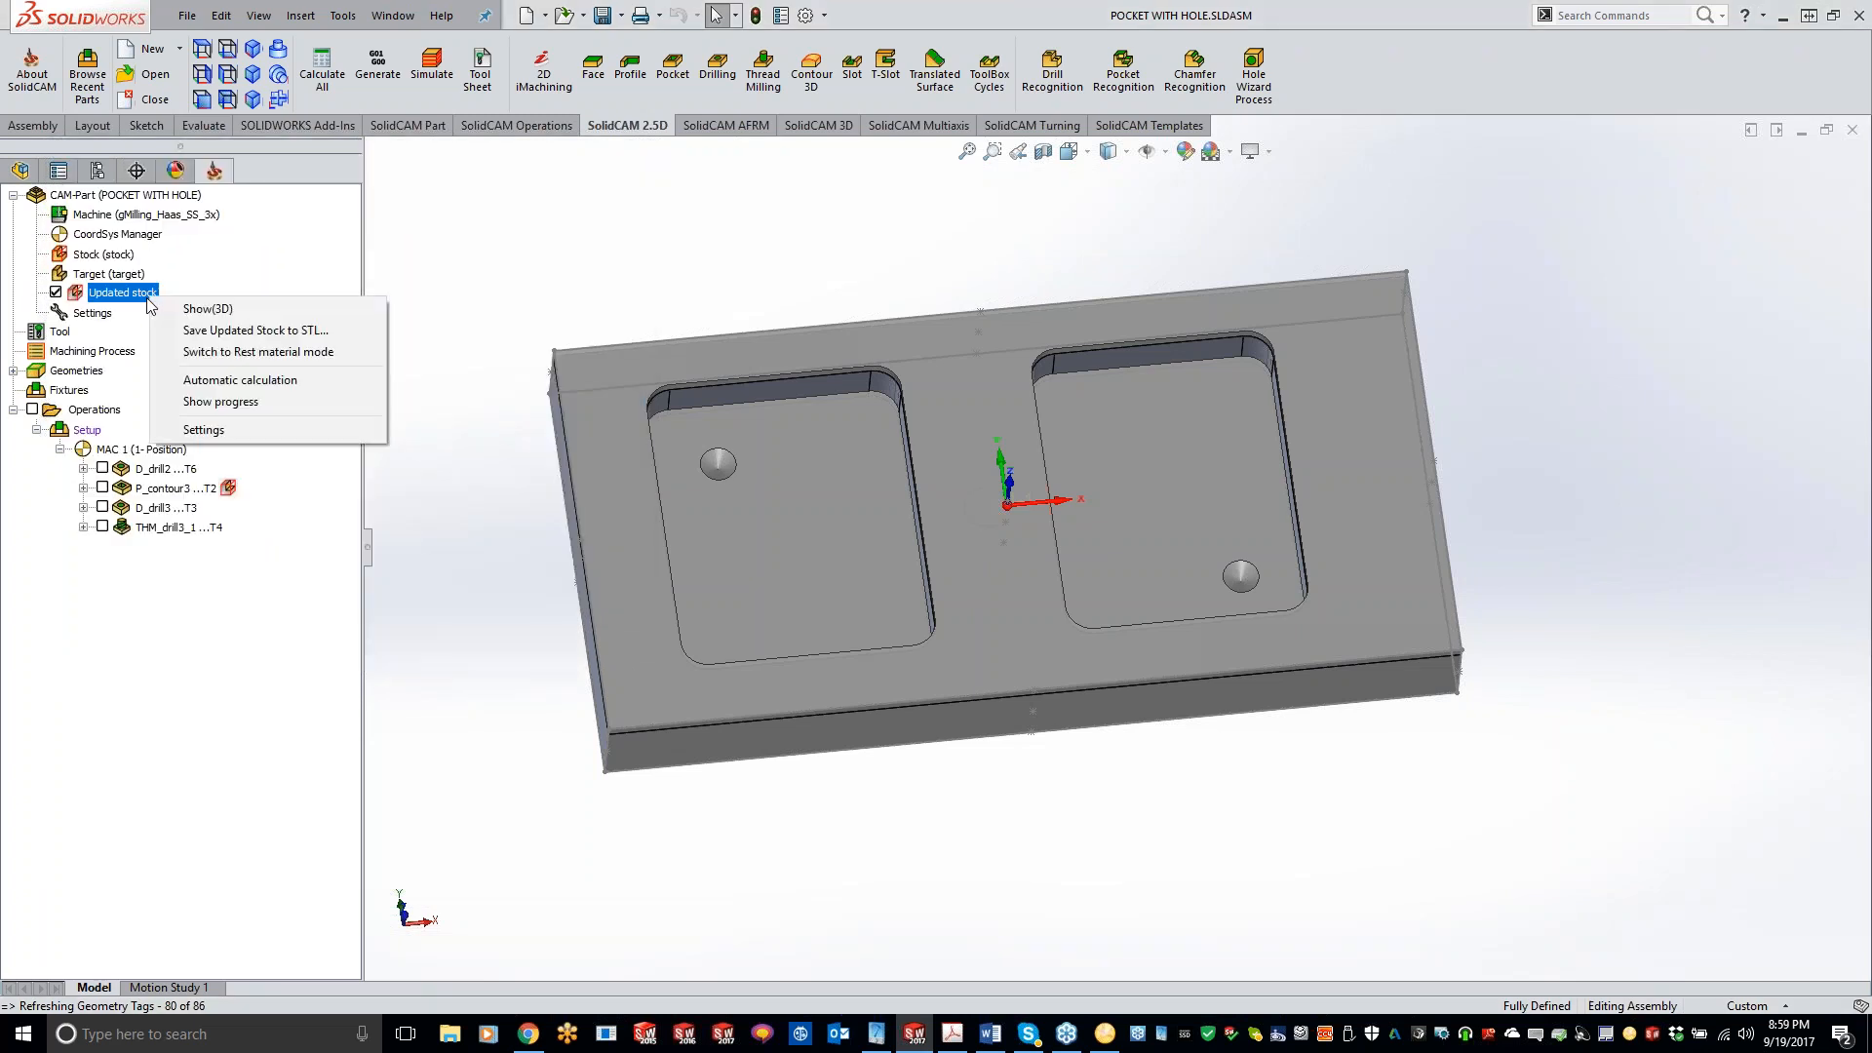
left_click(202, 429)
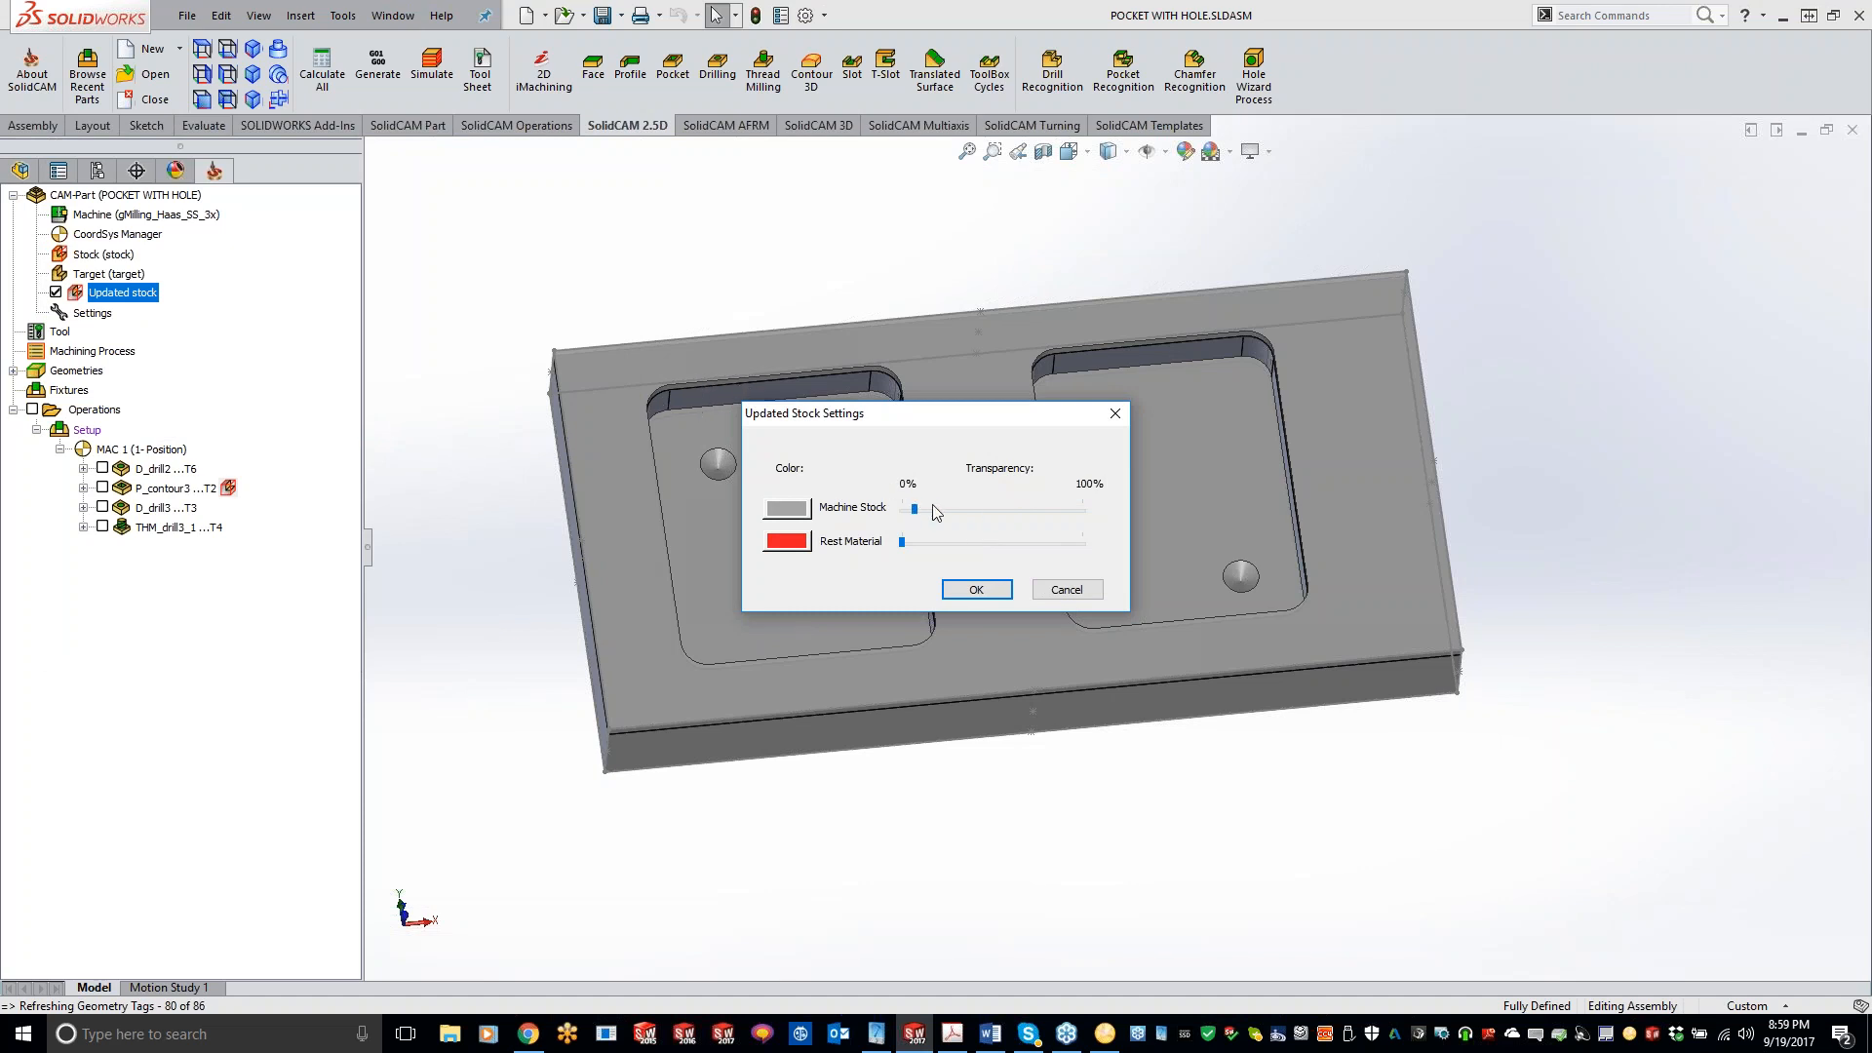
left_click_drag(915, 509, 1033, 530)
left_click(976, 589)
middle_click_drag(916, 552, 936, 392)
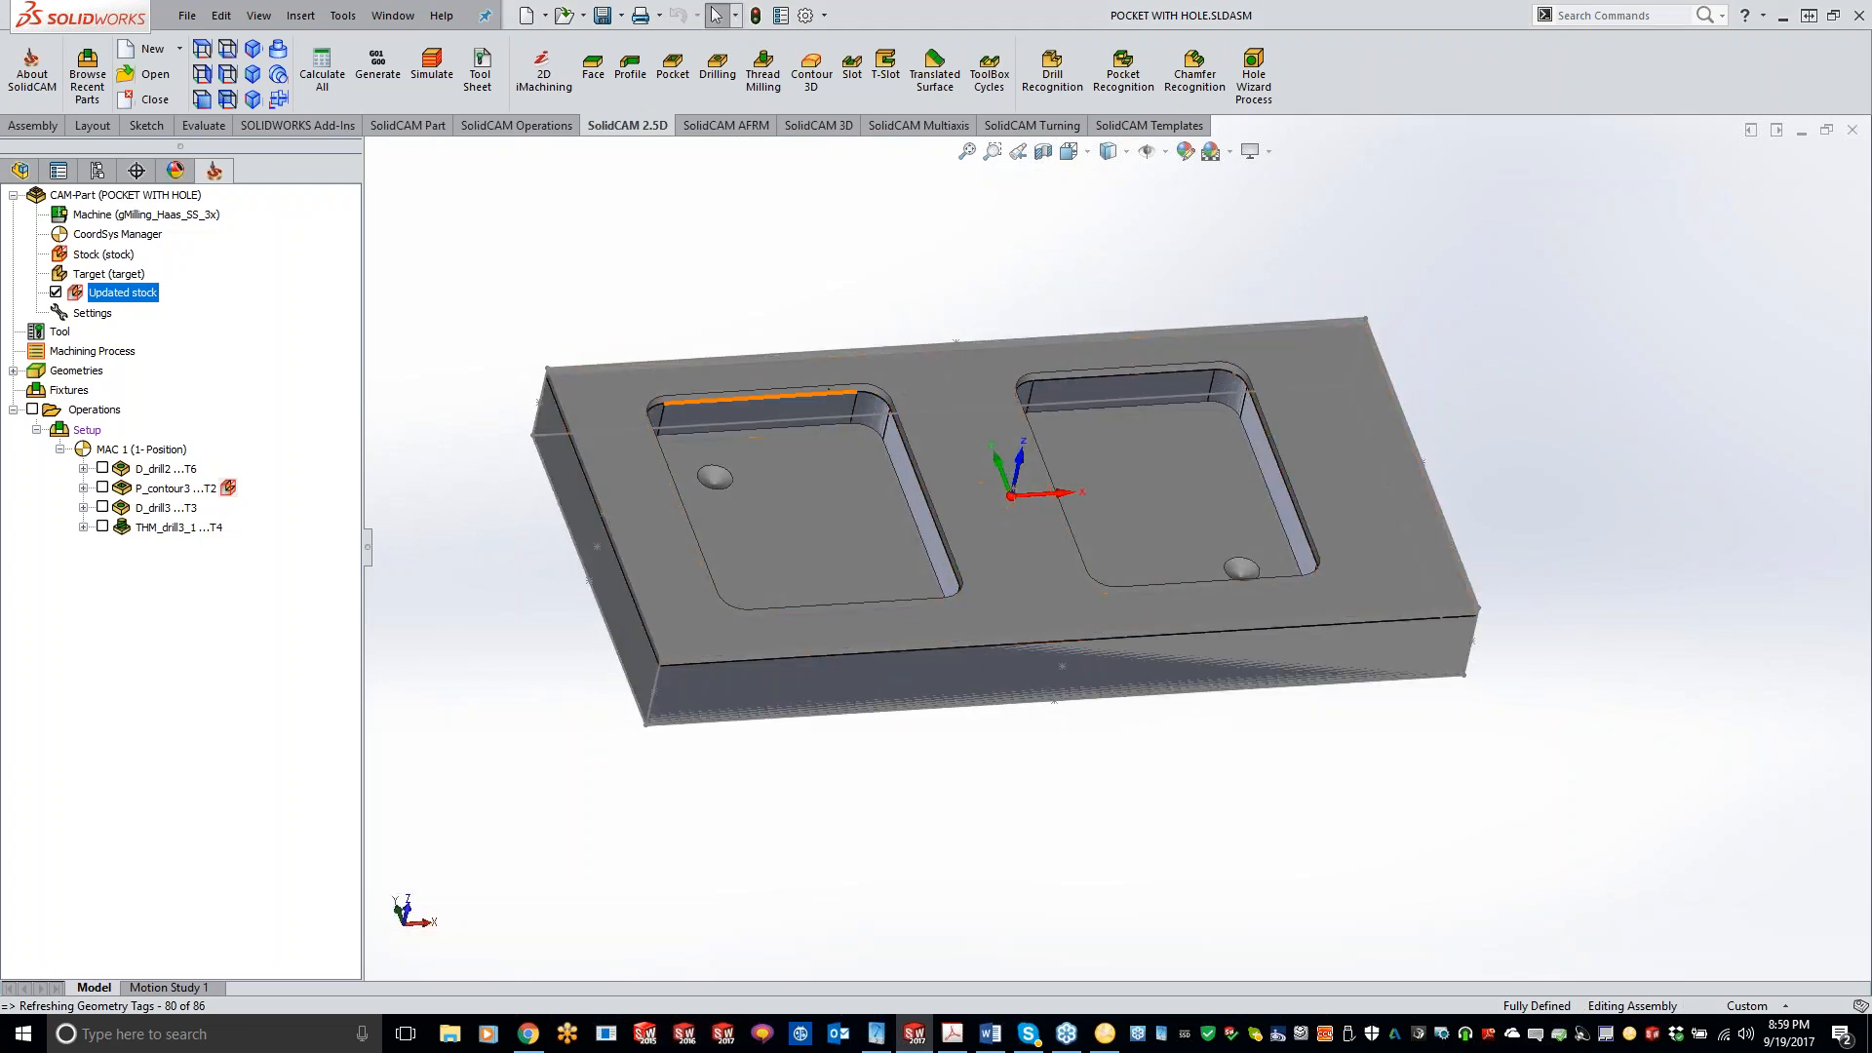
- Change the machine stock color to blue in the updated stock settings
right_click(138, 292)
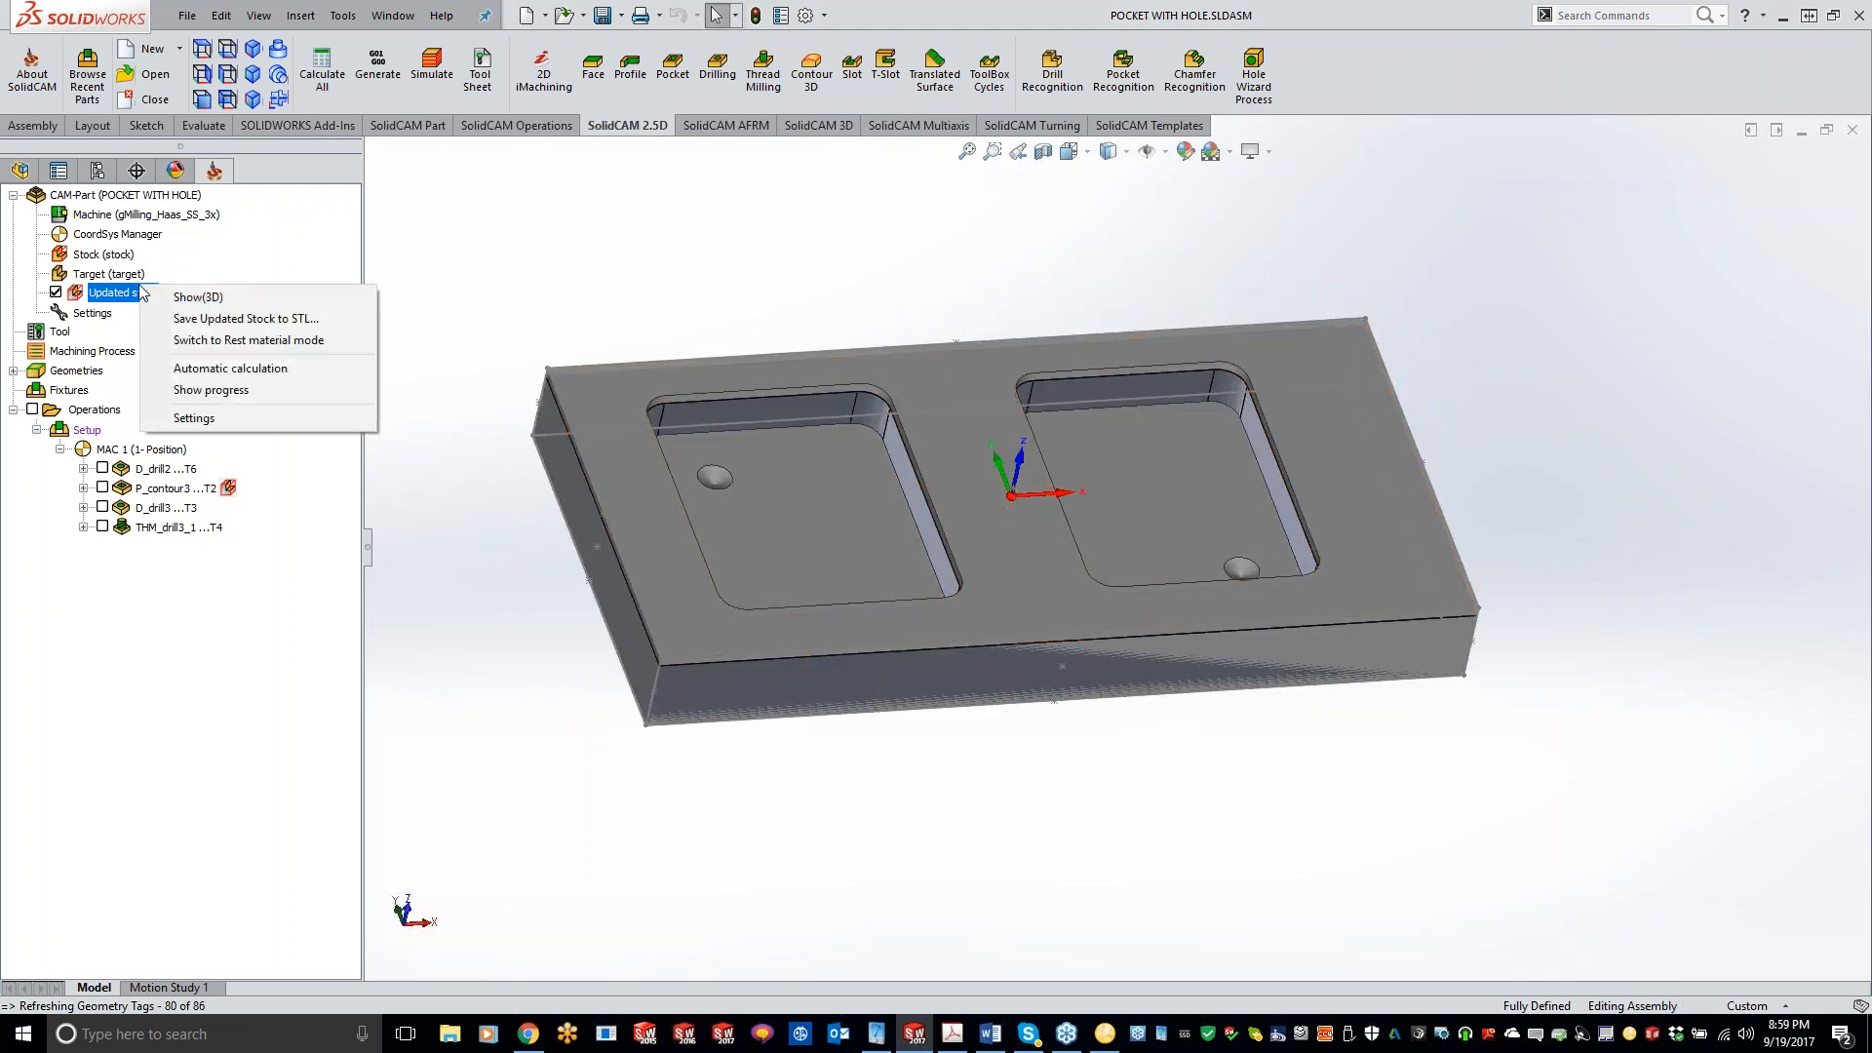
left_click(216, 417)
left_click(794, 510)
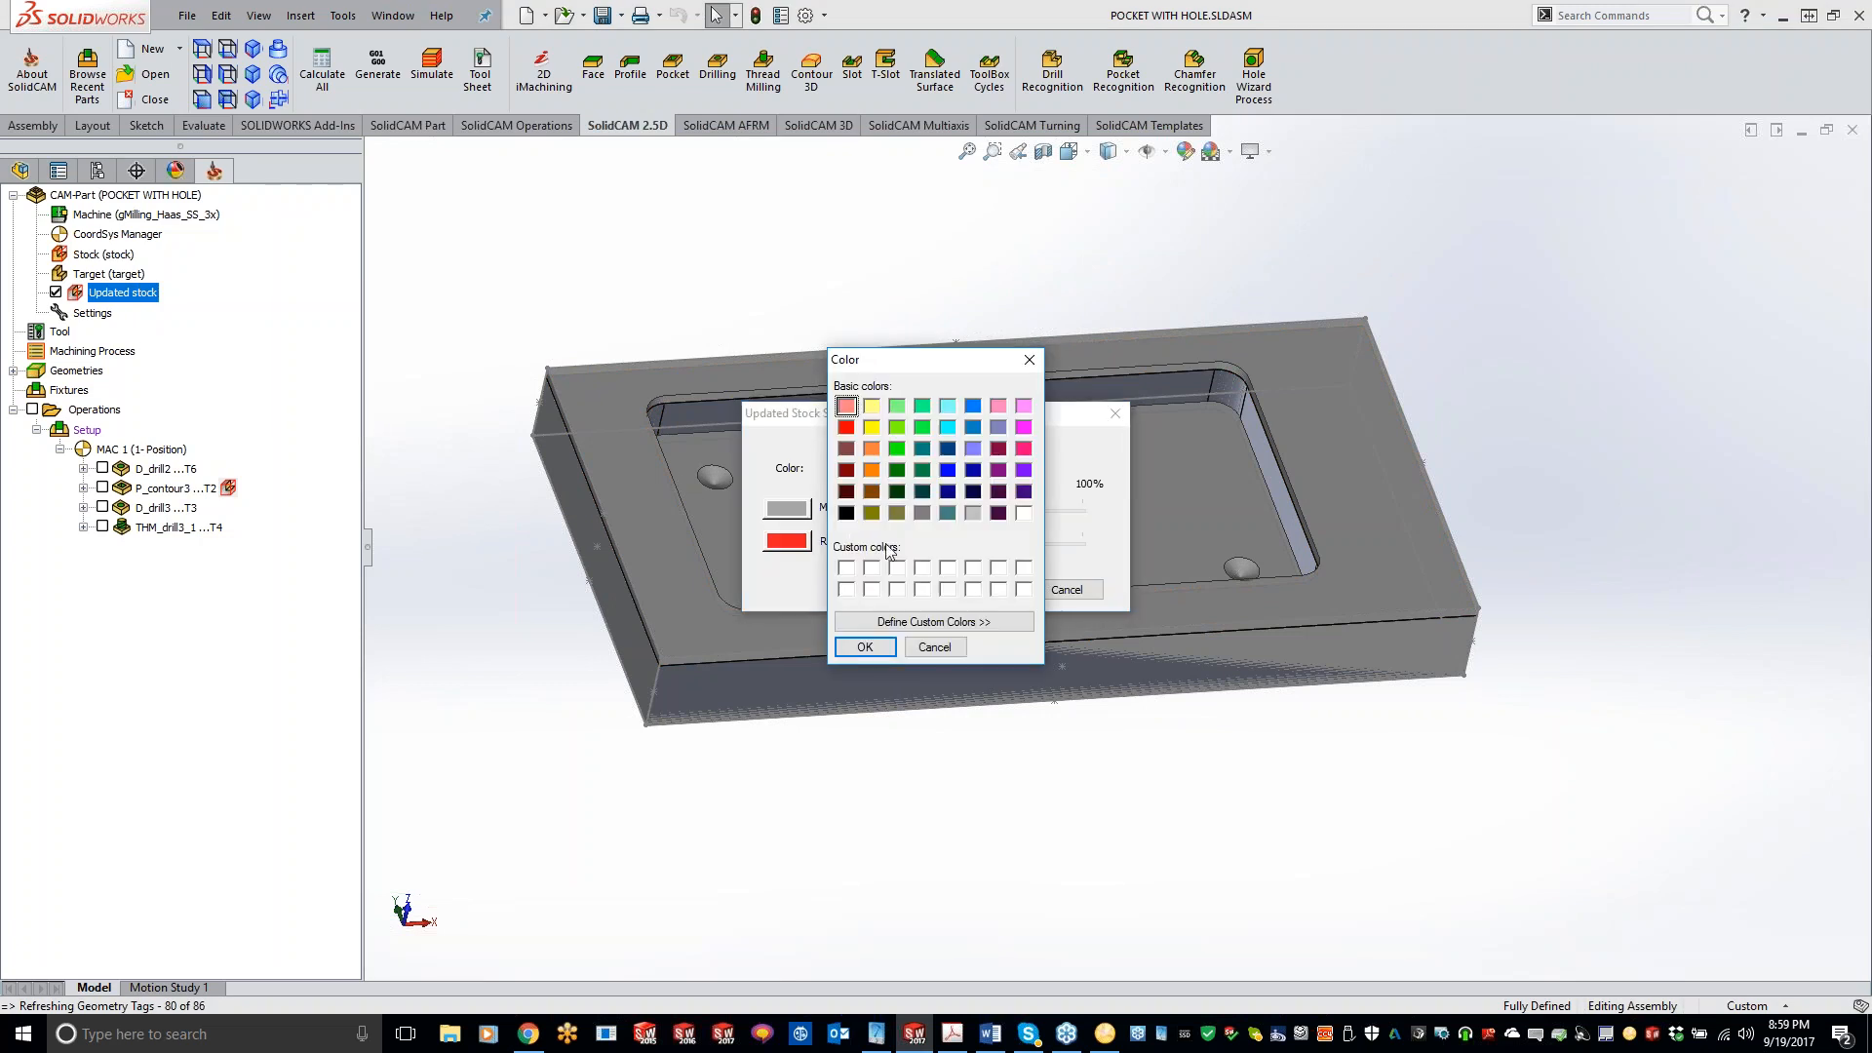
left_click(973, 406)
left_click(865, 647)
left_click(968, 590)
middle_click_drag(817, 553, 767, 498)
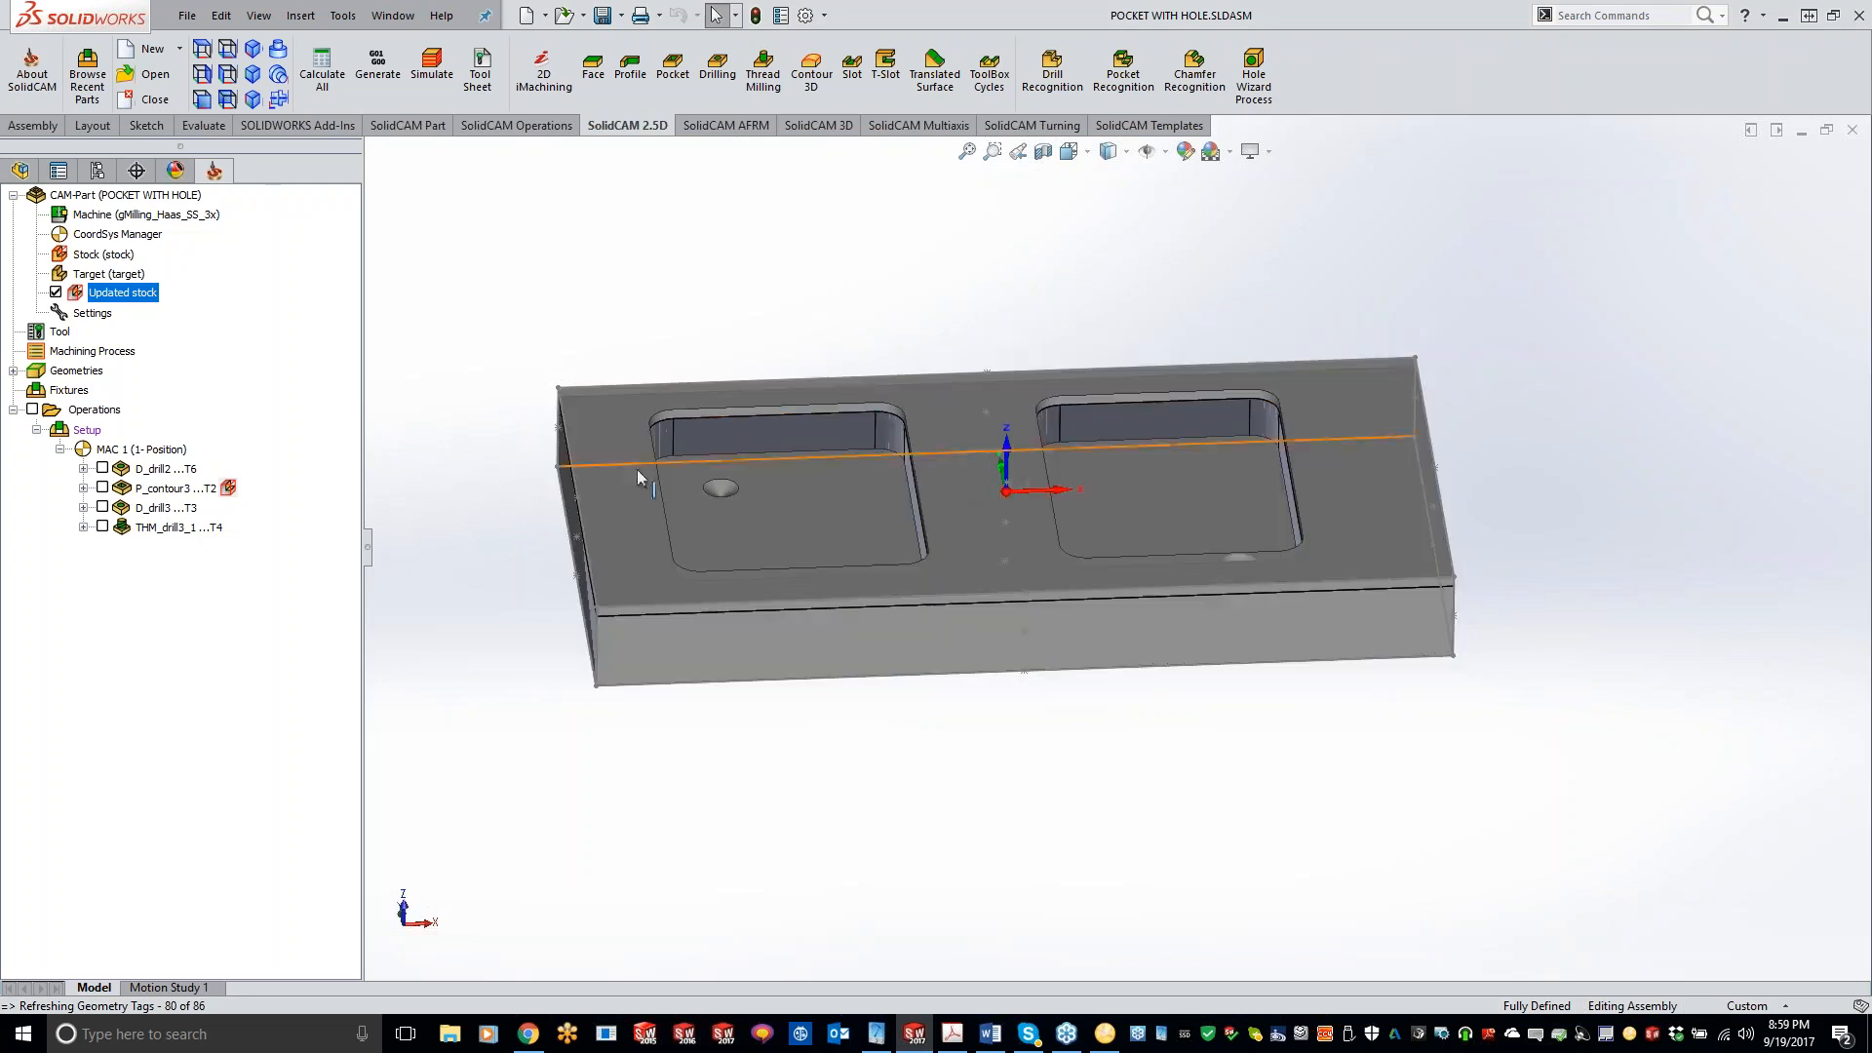
- Change the machine stock color to light yellow in the updated stock settings
right_click(127, 292)
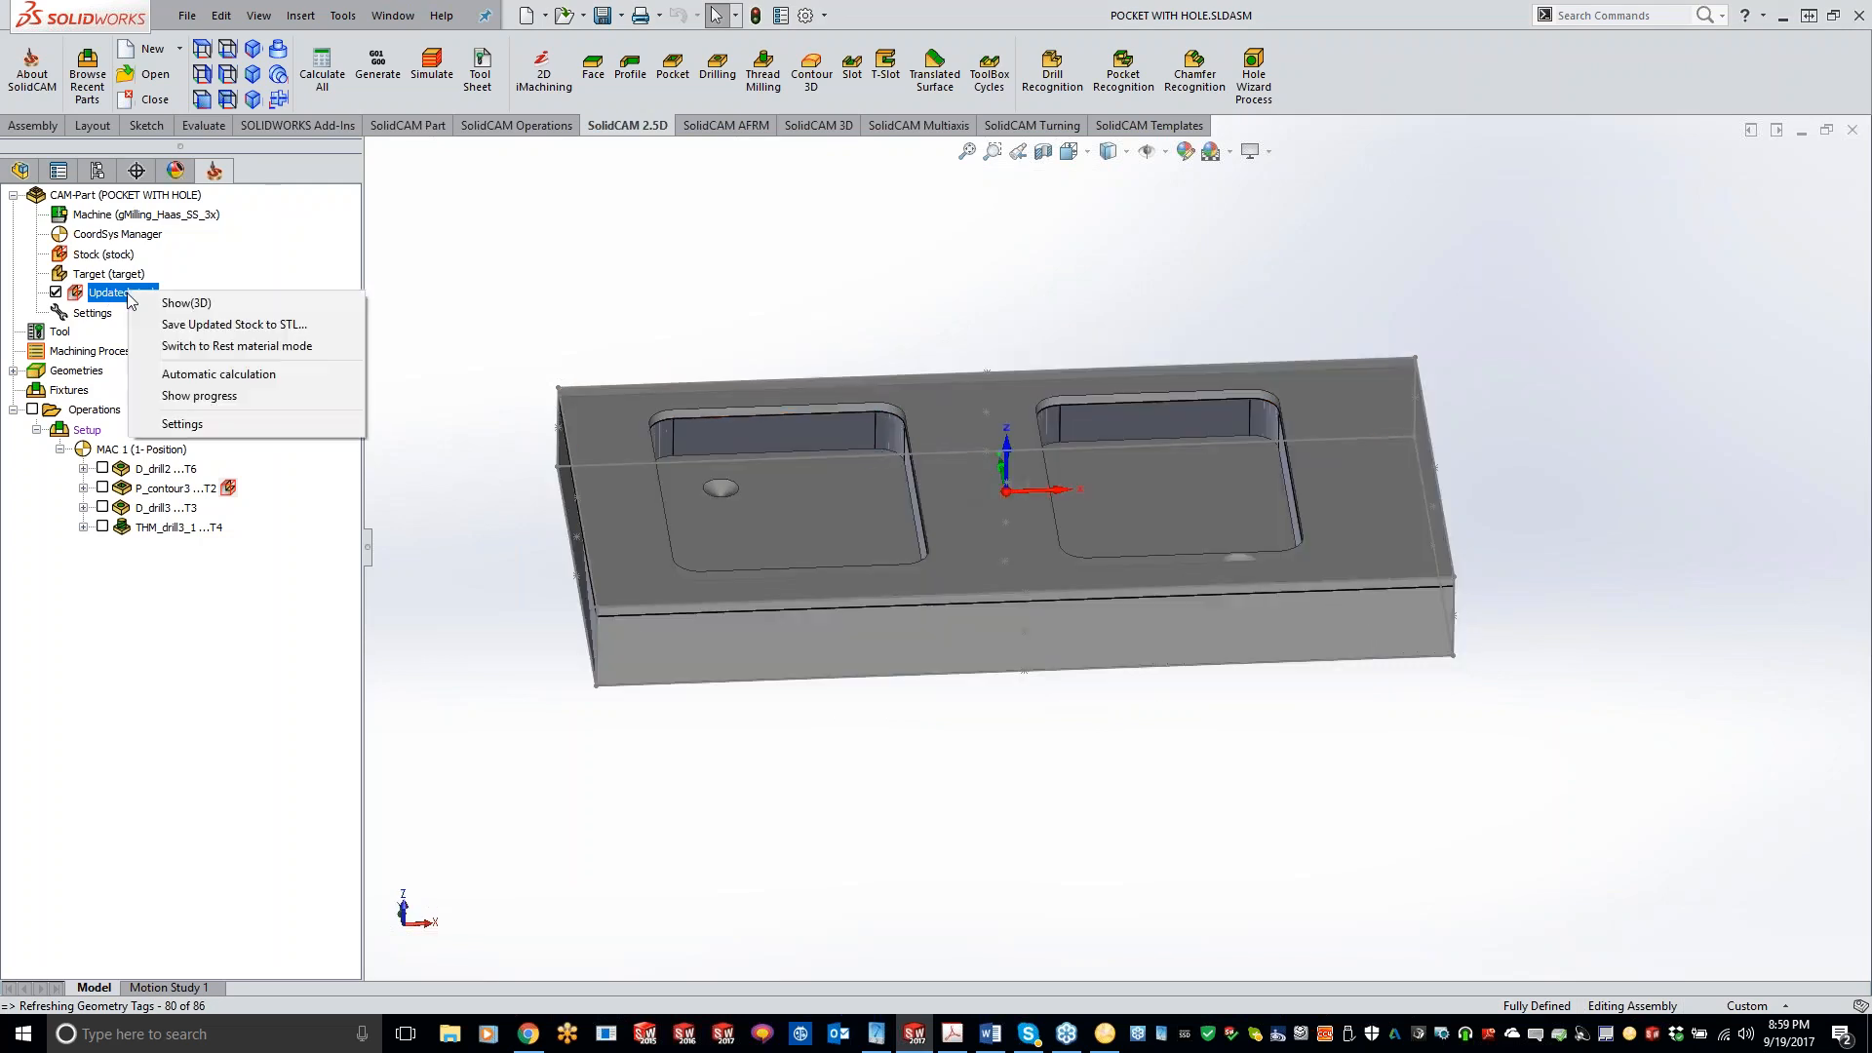
left_click(181, 424)
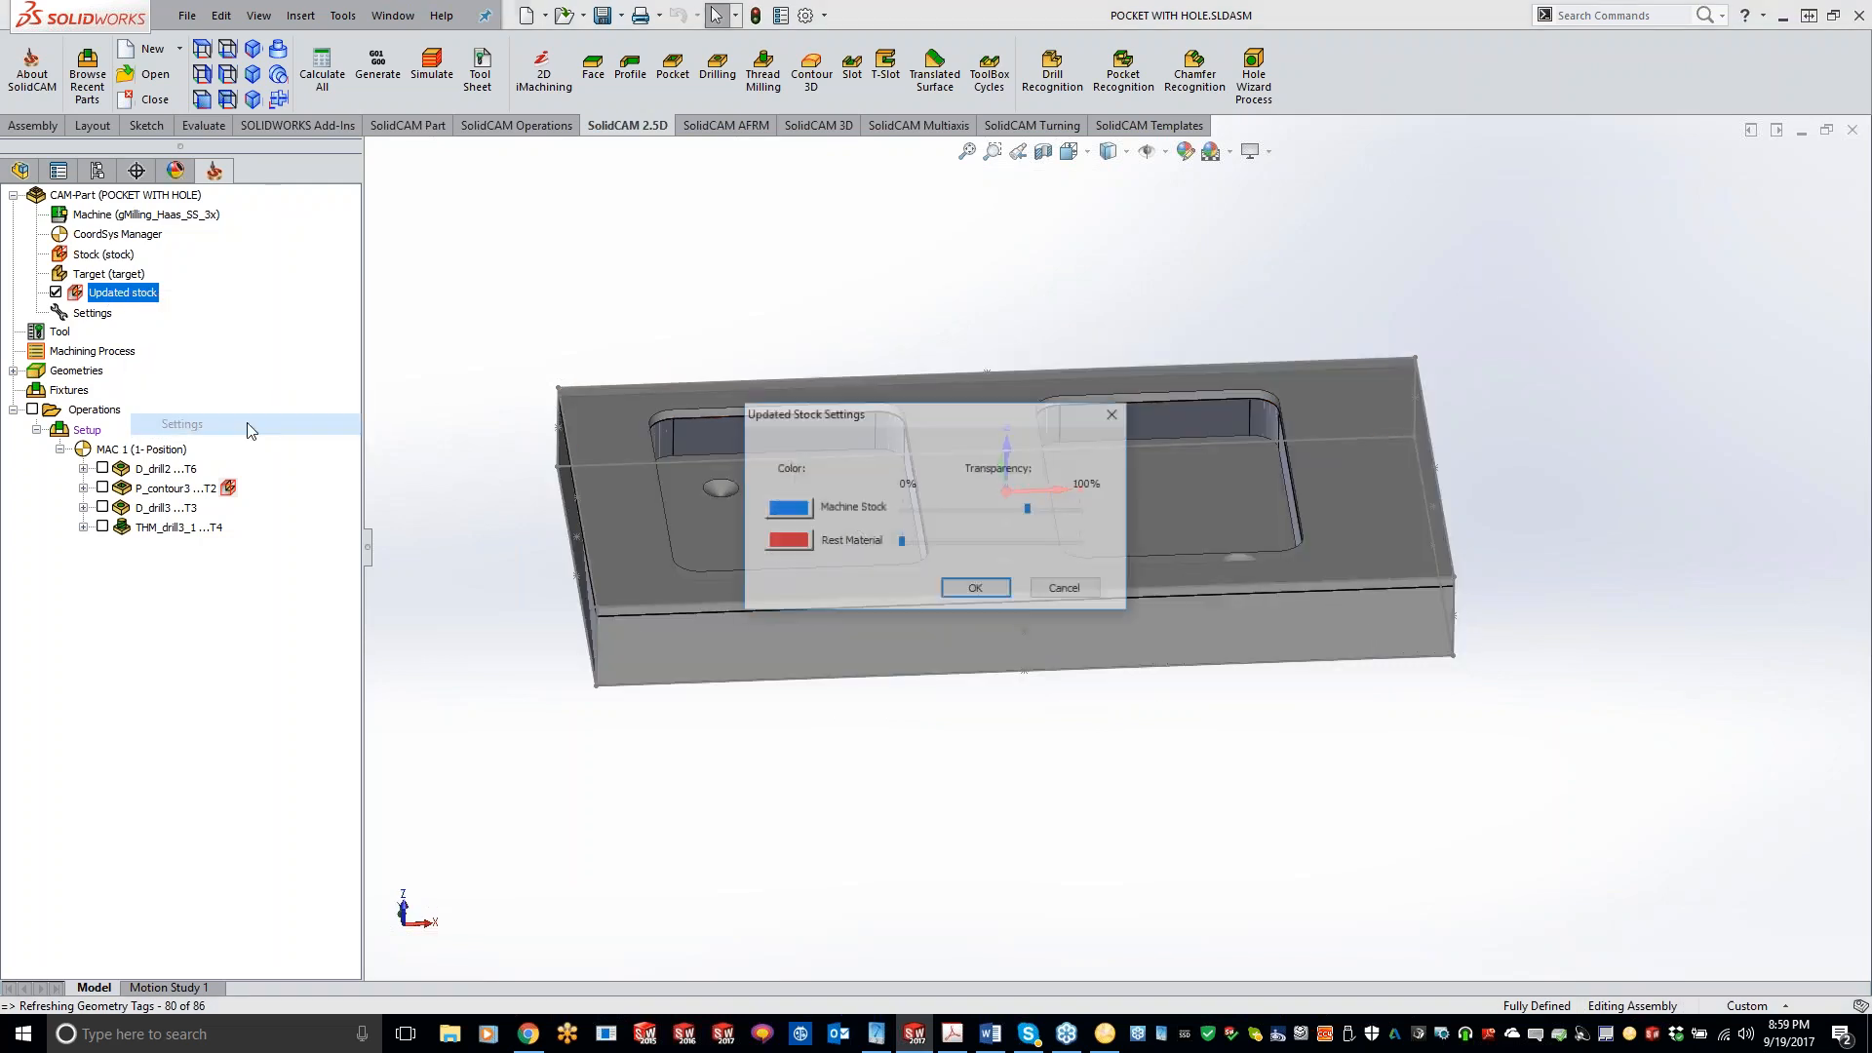
left_click(786, 510)
left_click(873, 406)
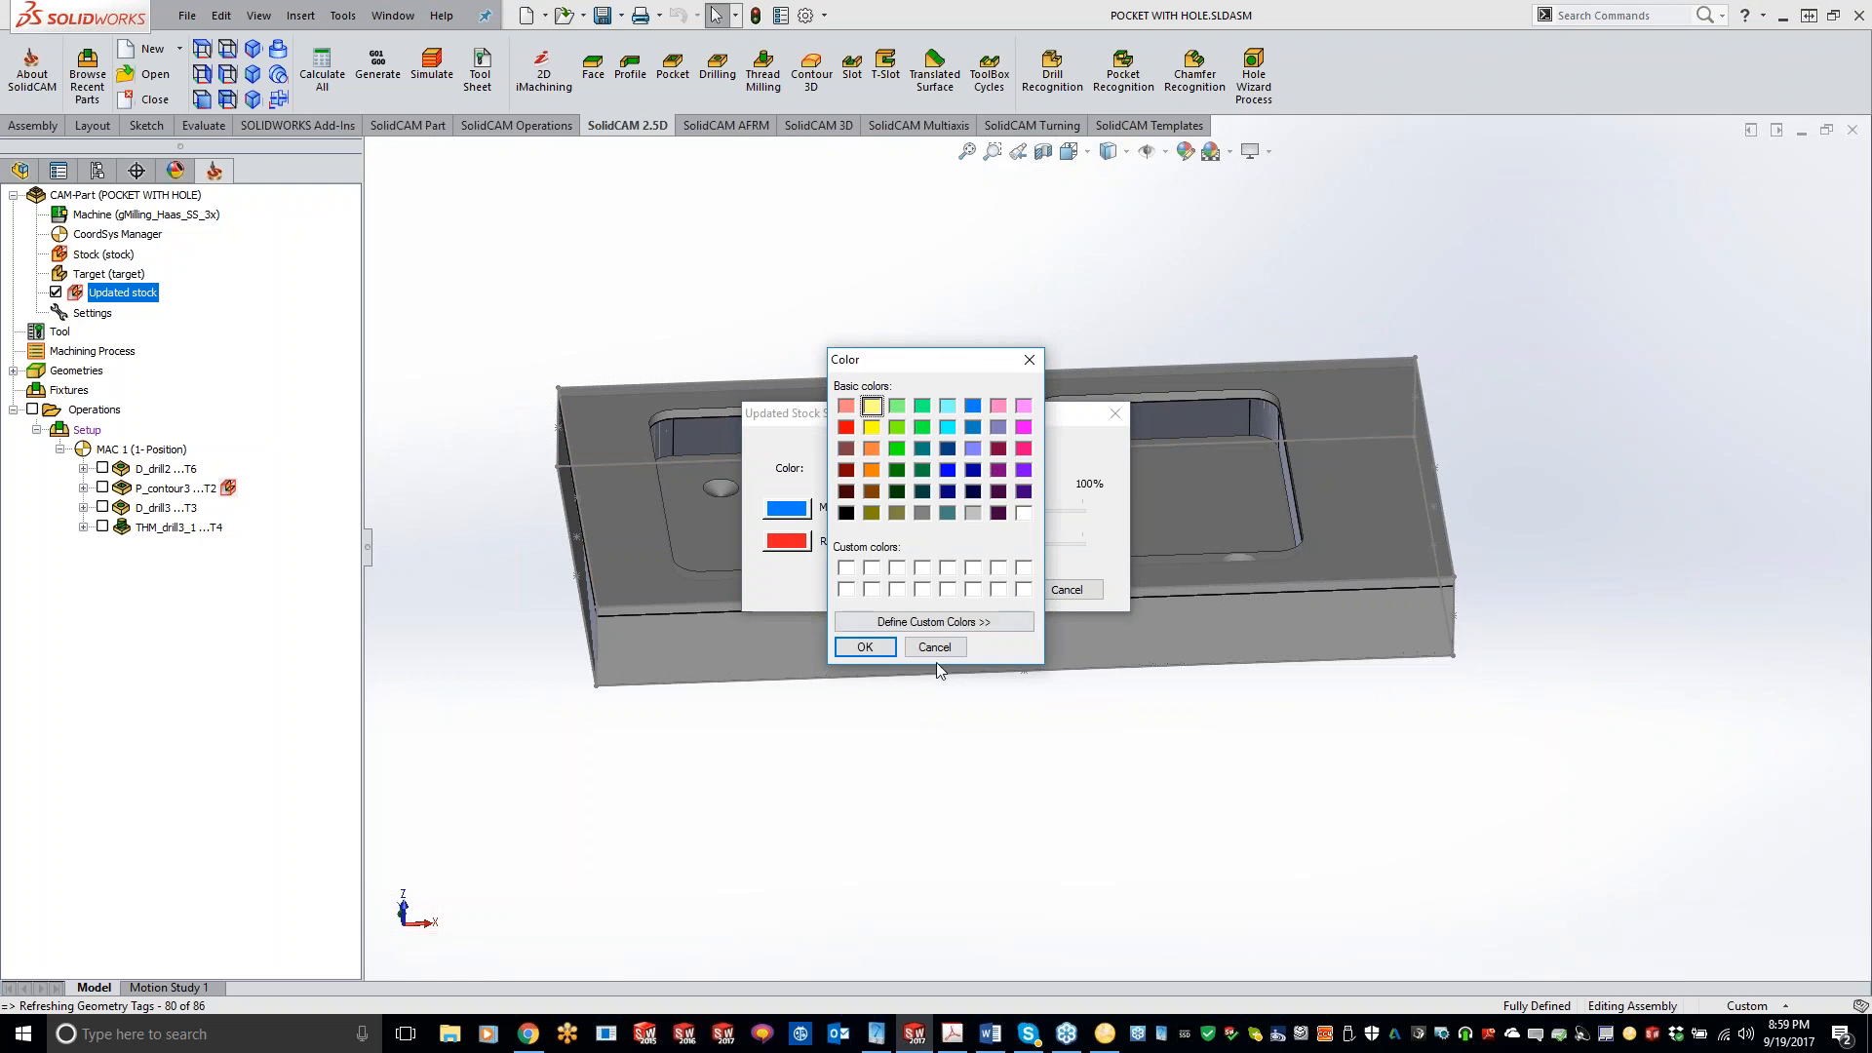
left_click(865, 647)
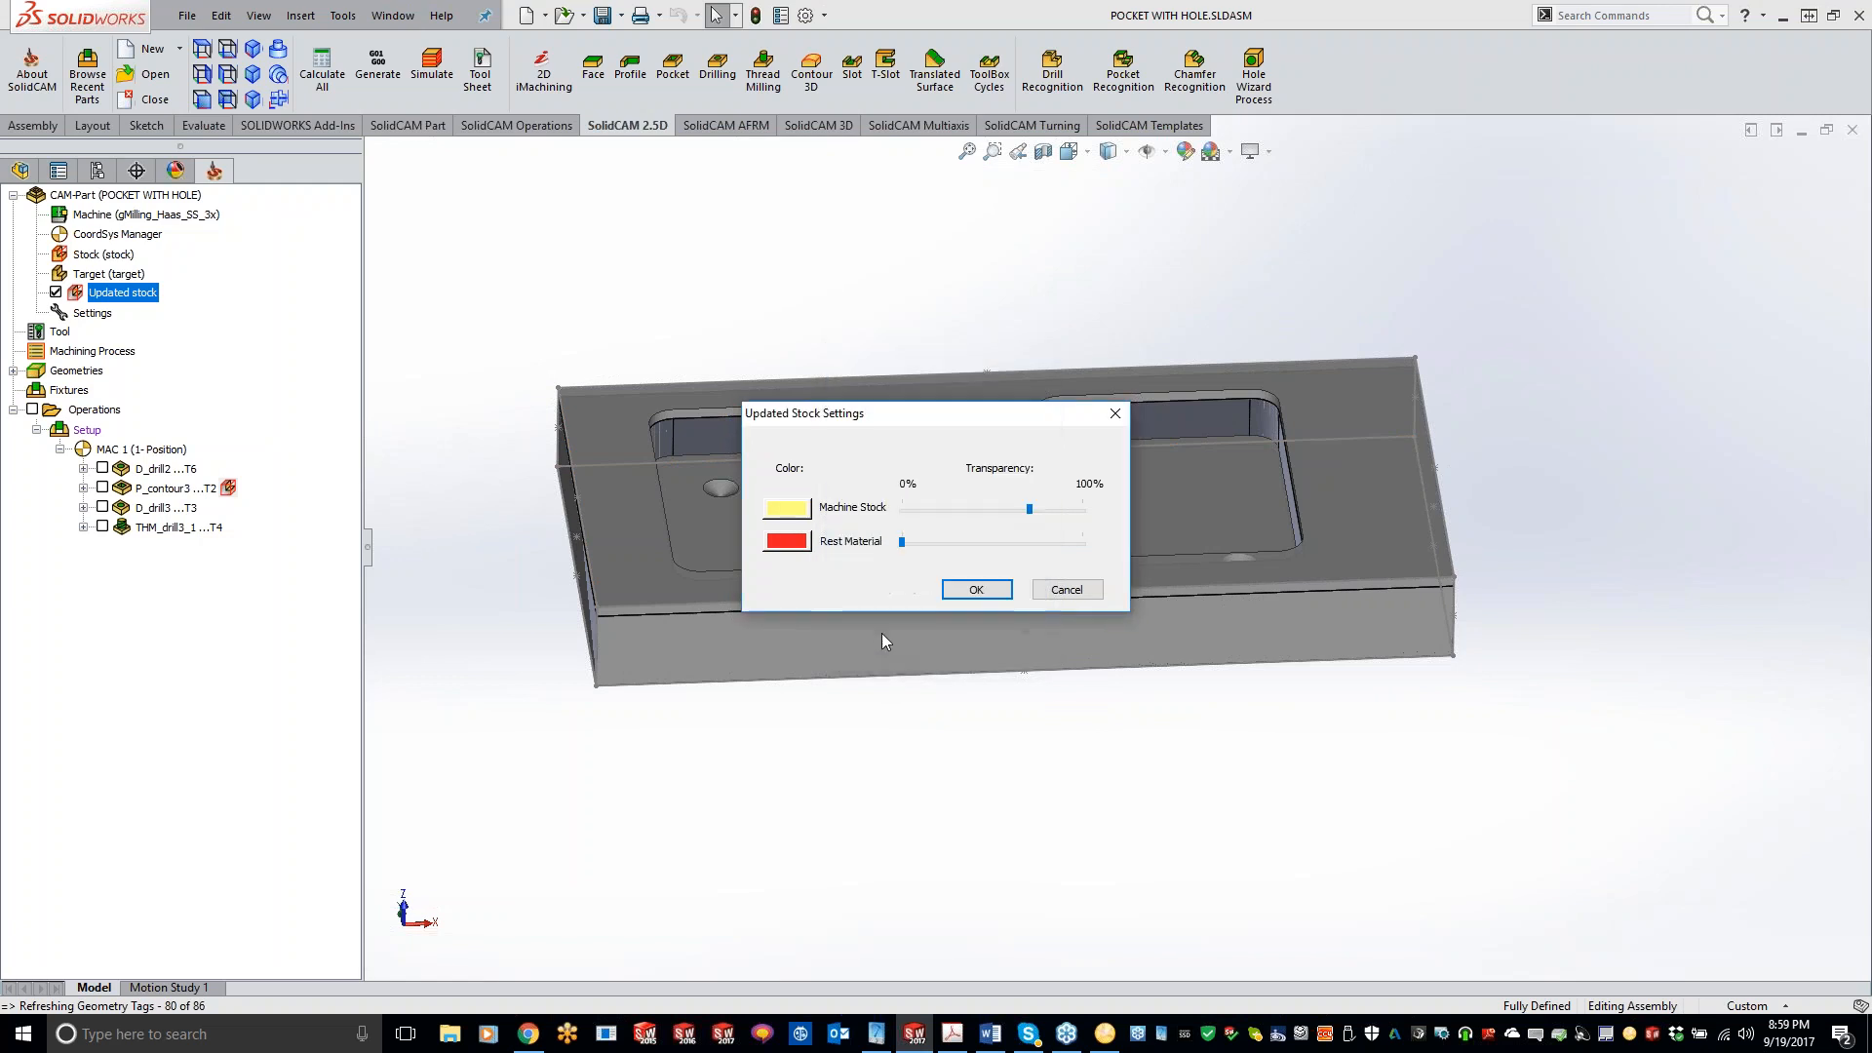
left_click(978, 589)
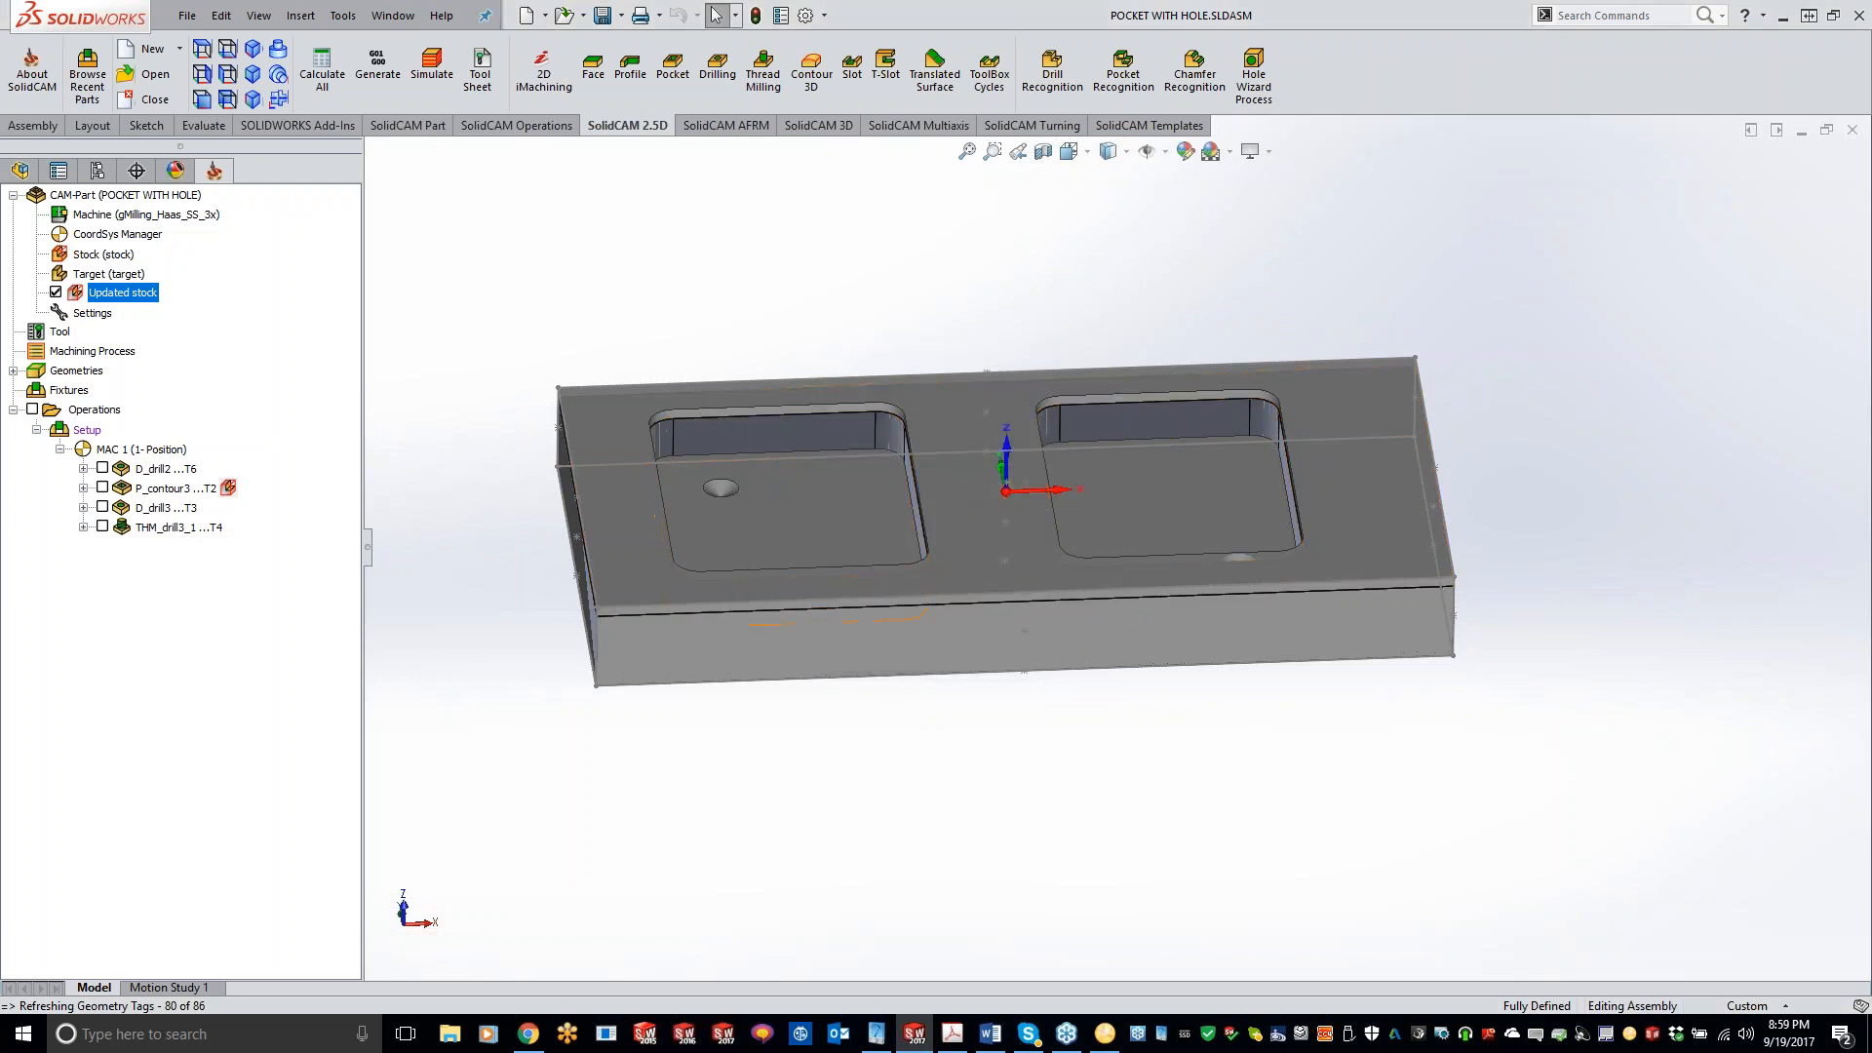
- Raise the machine stock's transparency to nearly 100% in the updated stock settings
right_click(148, 291)
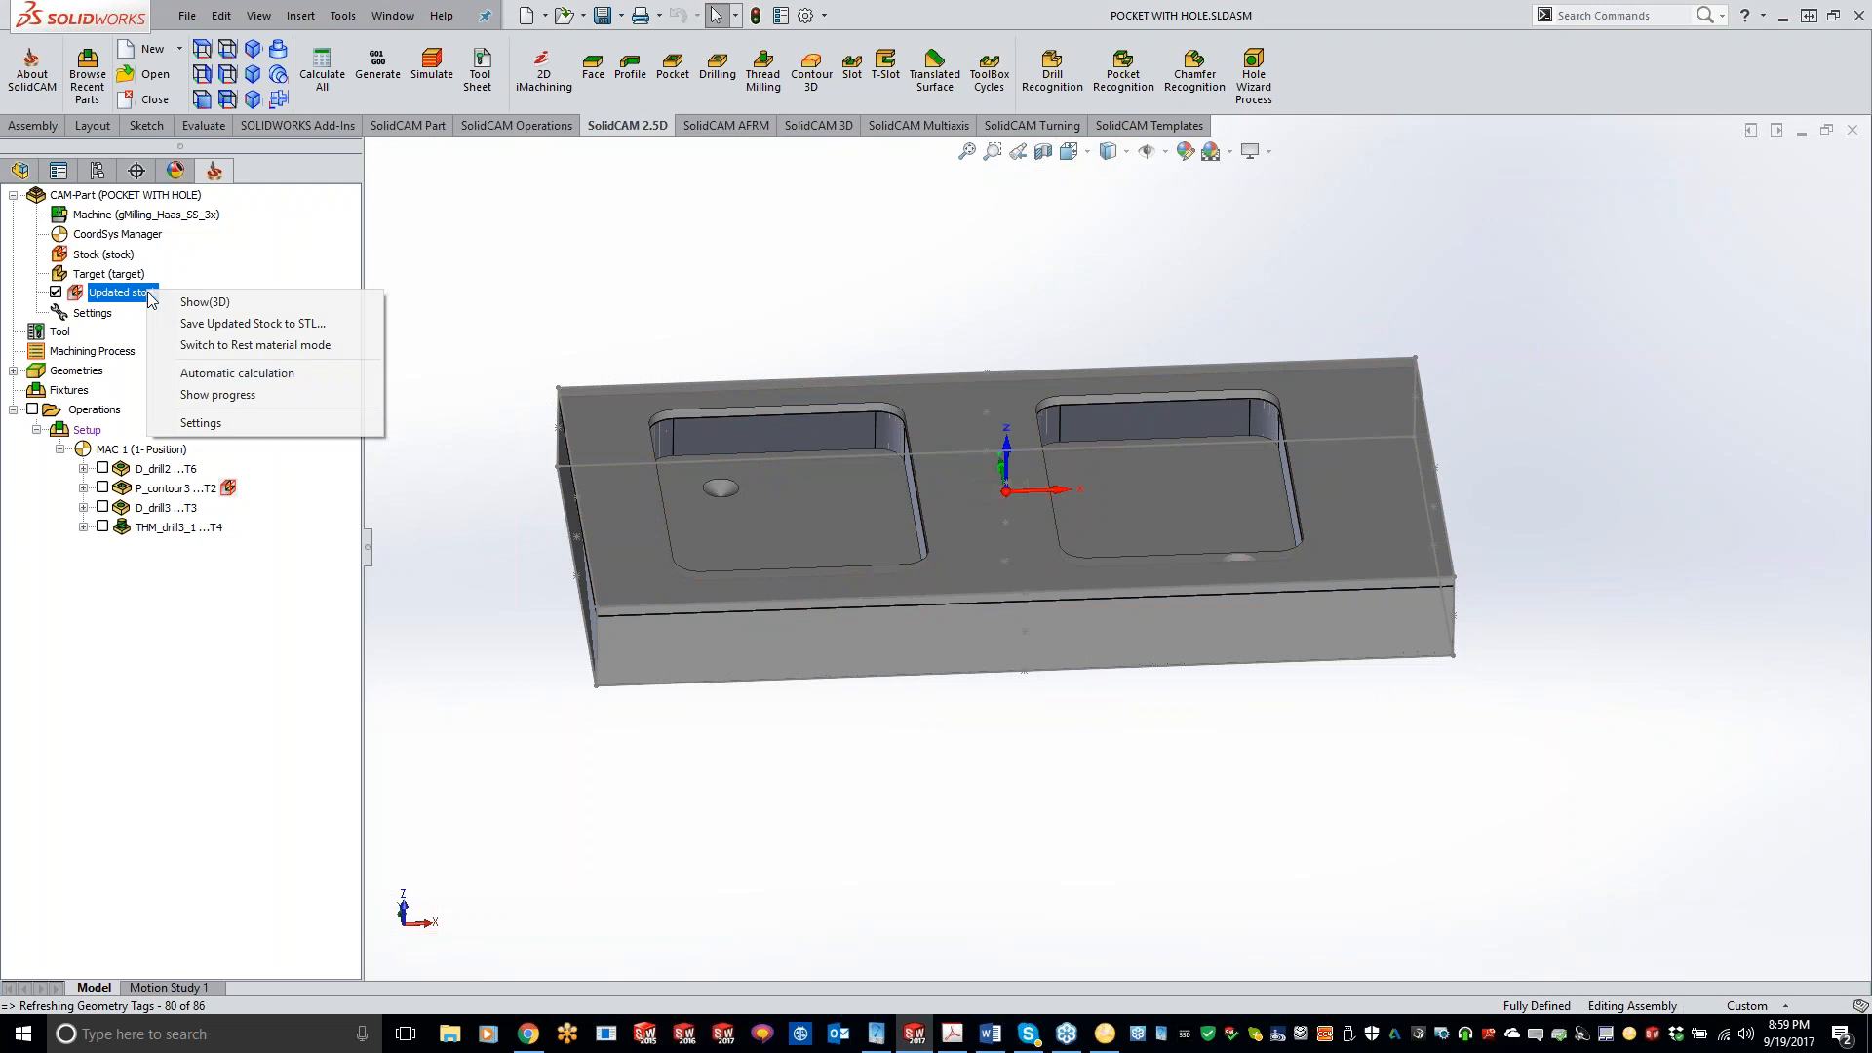
left_click(236, 424)
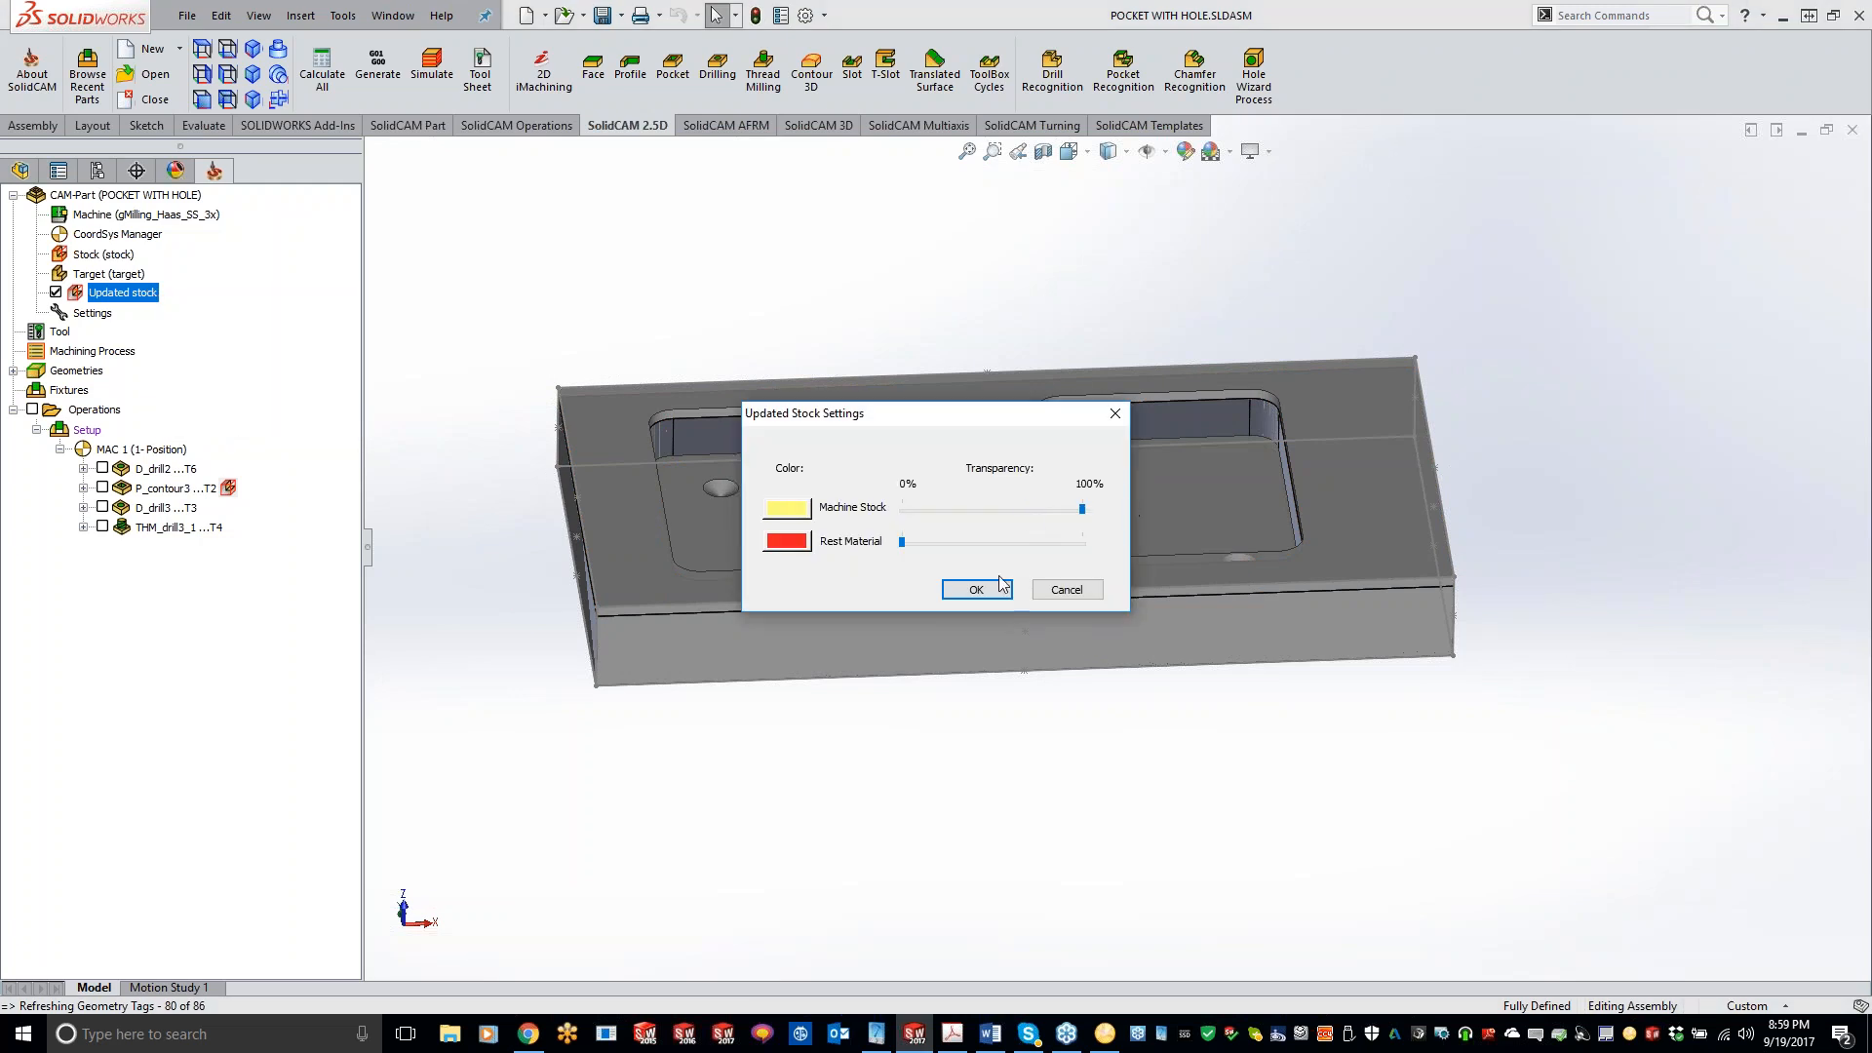
left_click(975, 590)
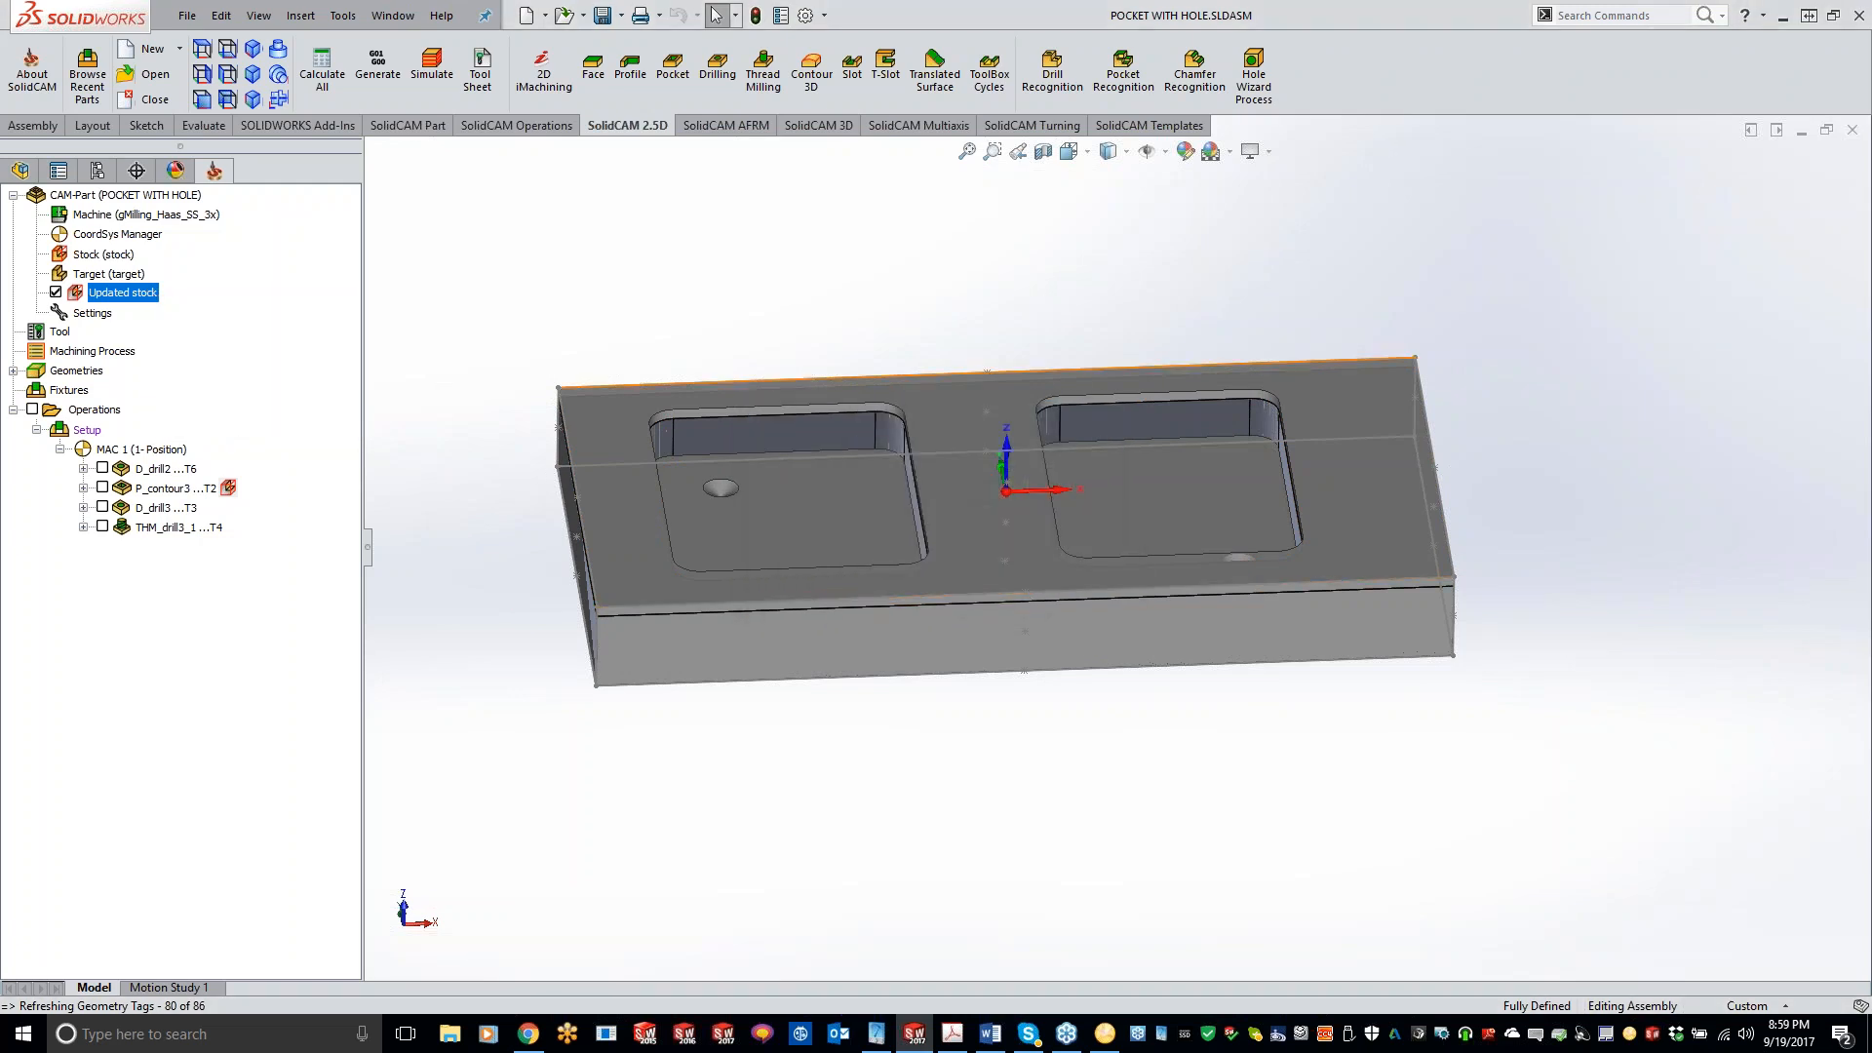
- Move the updated stock marker from P_contour3 to the THM_drill3_1 operation
middle_click_drag(662, 304, 718, 278)
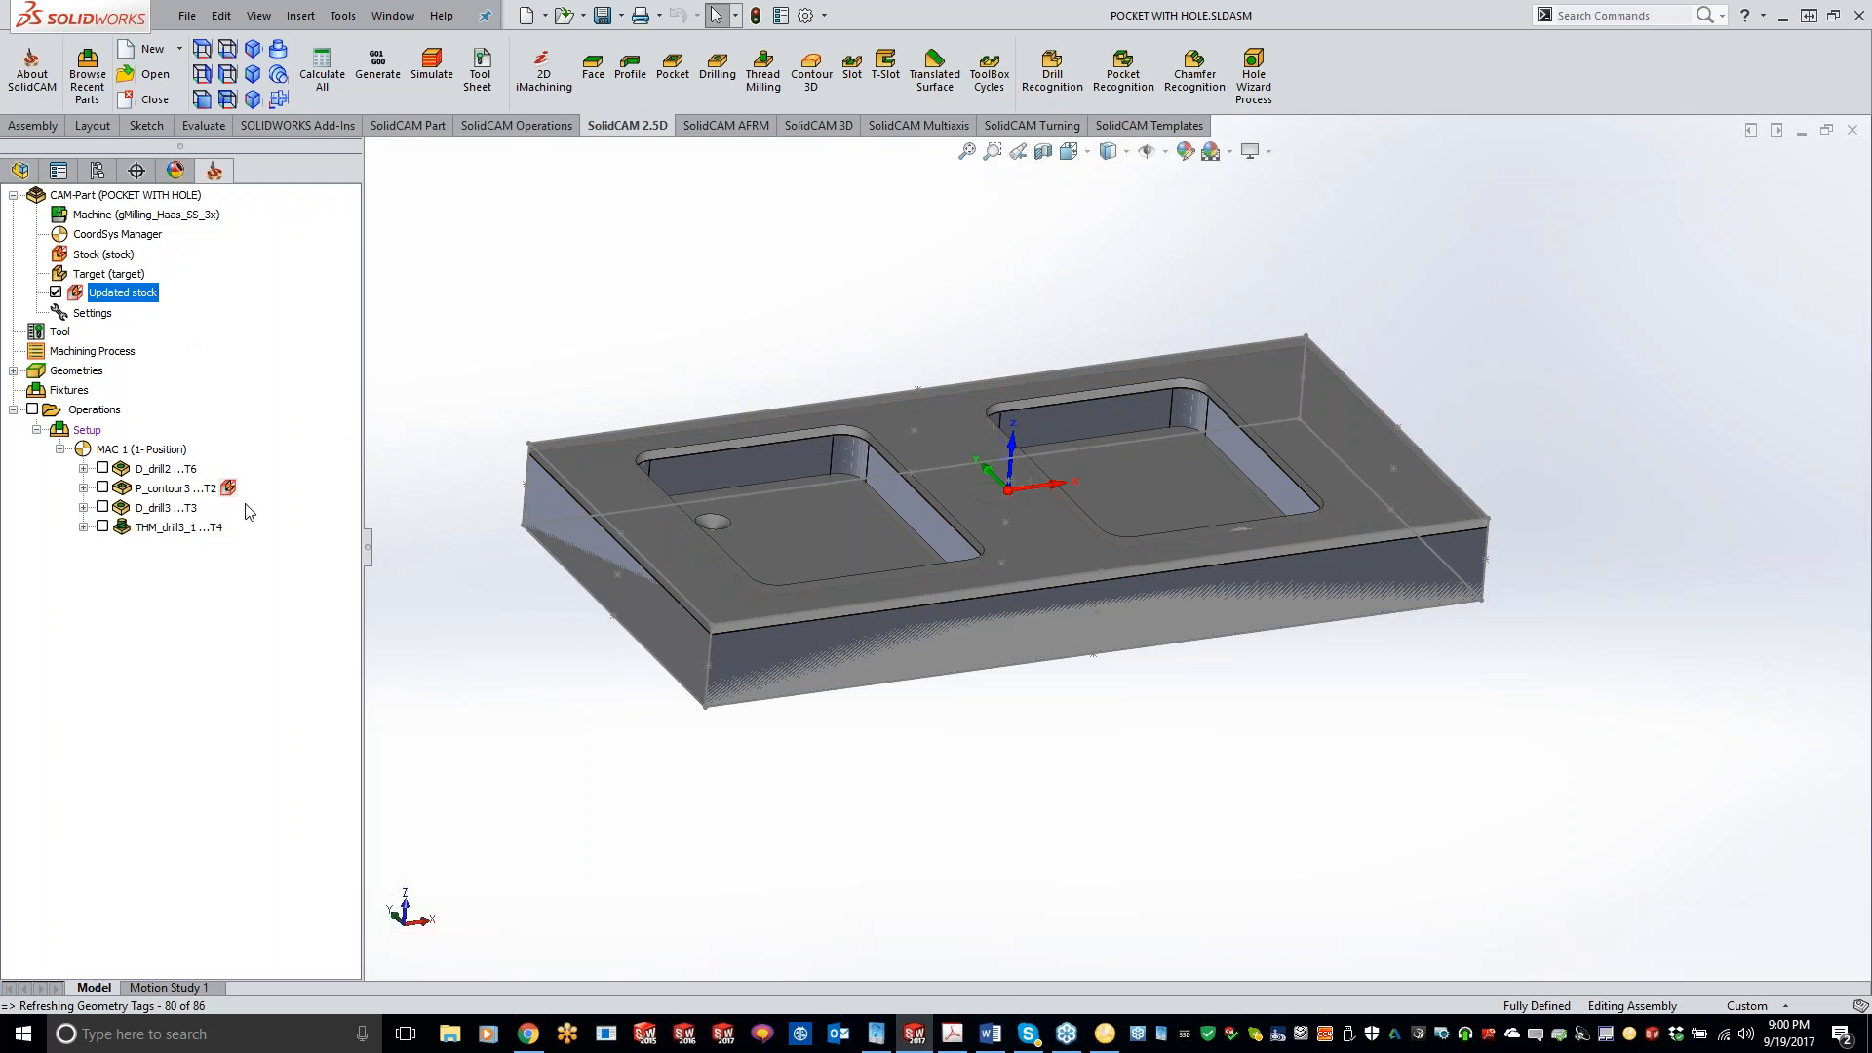
mouse_move(229, 488)
left_mouse_down()
mouse_move(236, 527)
mouse_move(230, 469)
mouse_move(234, 532)
left_mouse_up()
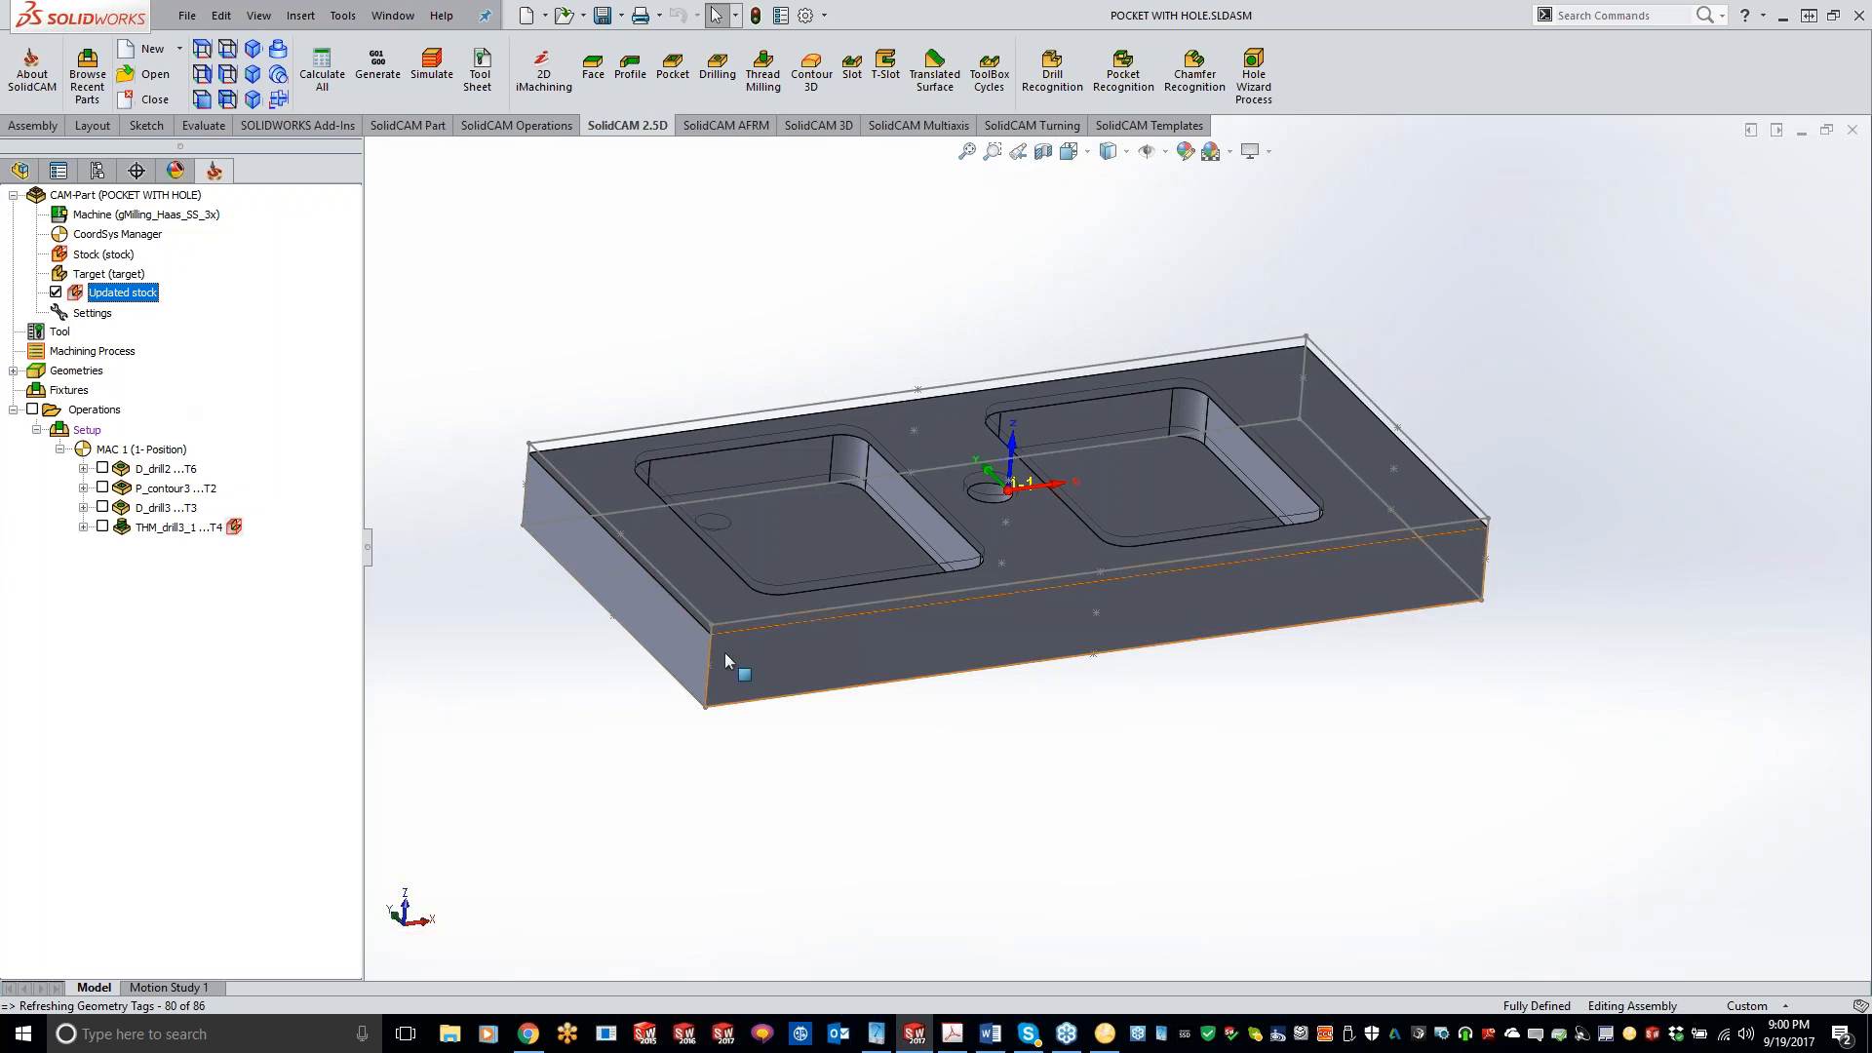
middle_click_drag(815, 646, 1072, 838)
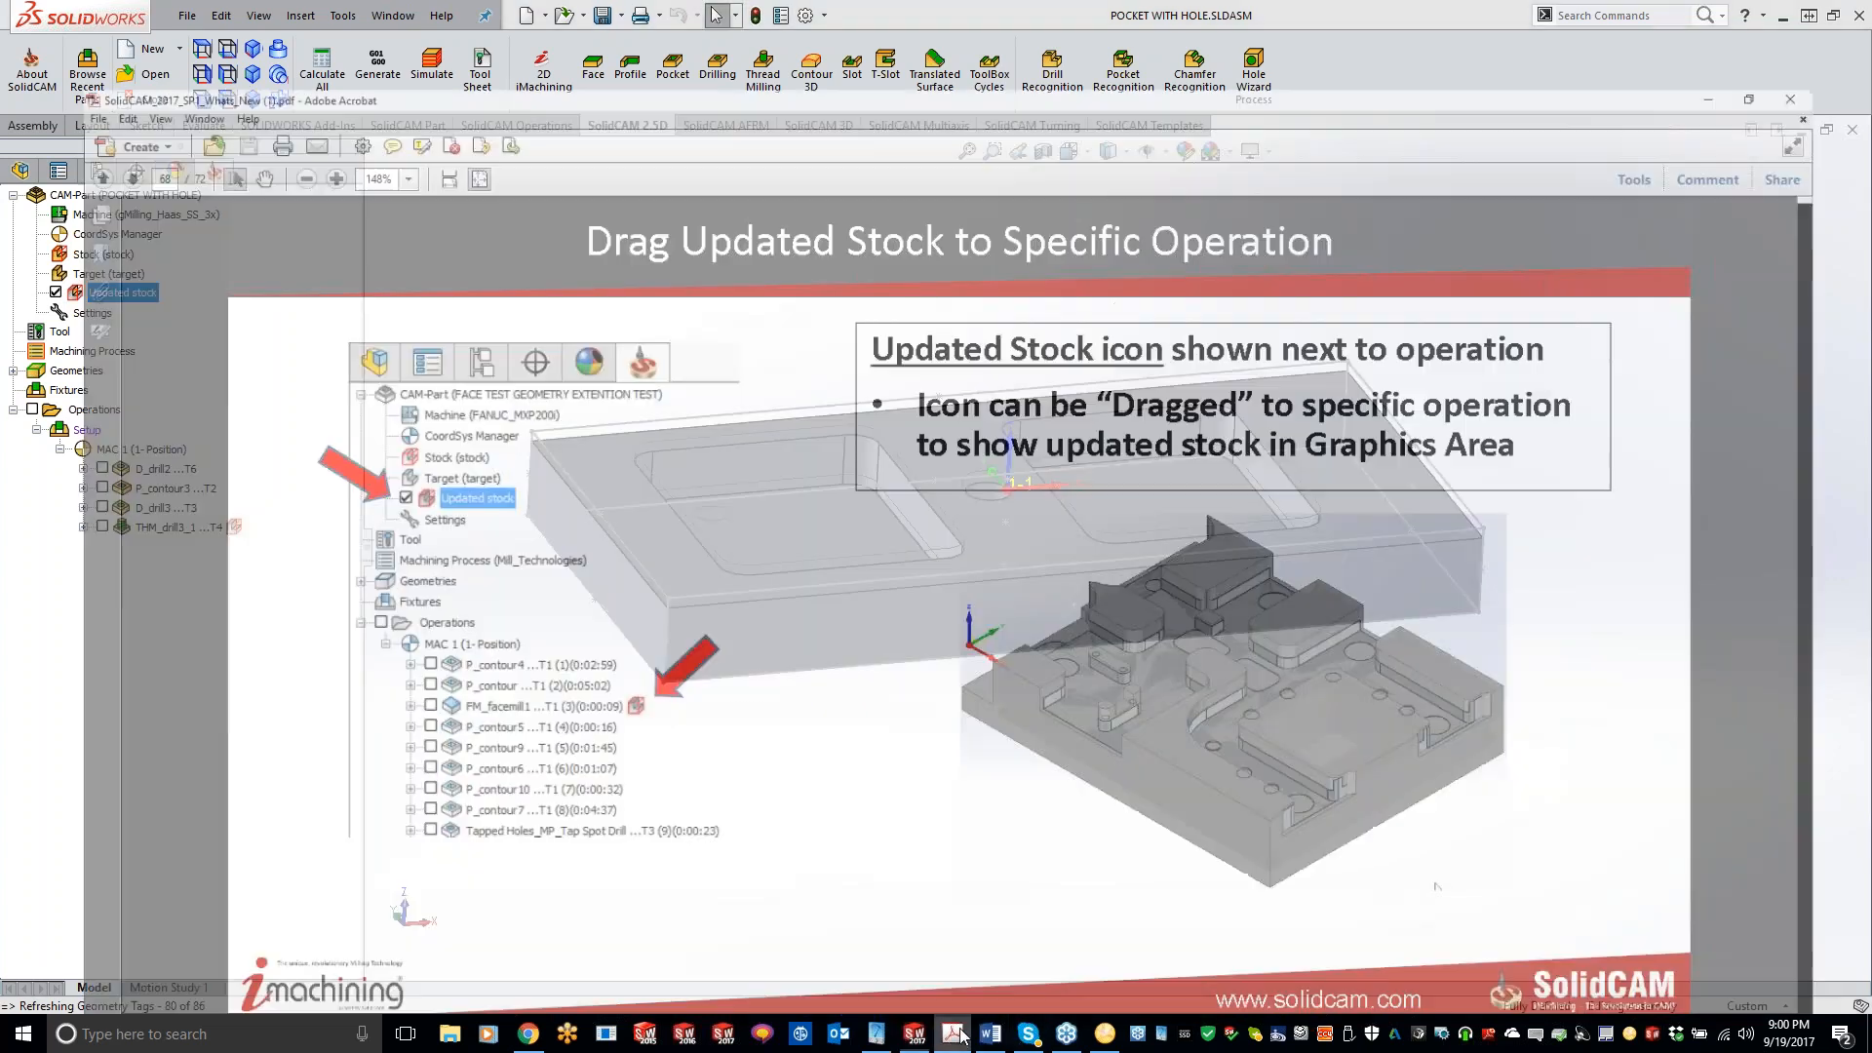
- Review the Adobe Acrobat slides from Drag Updated Stock to Specific Operation through Stop on next: Z plunge on stock, and return to SOLIDWORKS
left_click(953, 1033)
scroll(963, 674, "down", 1)
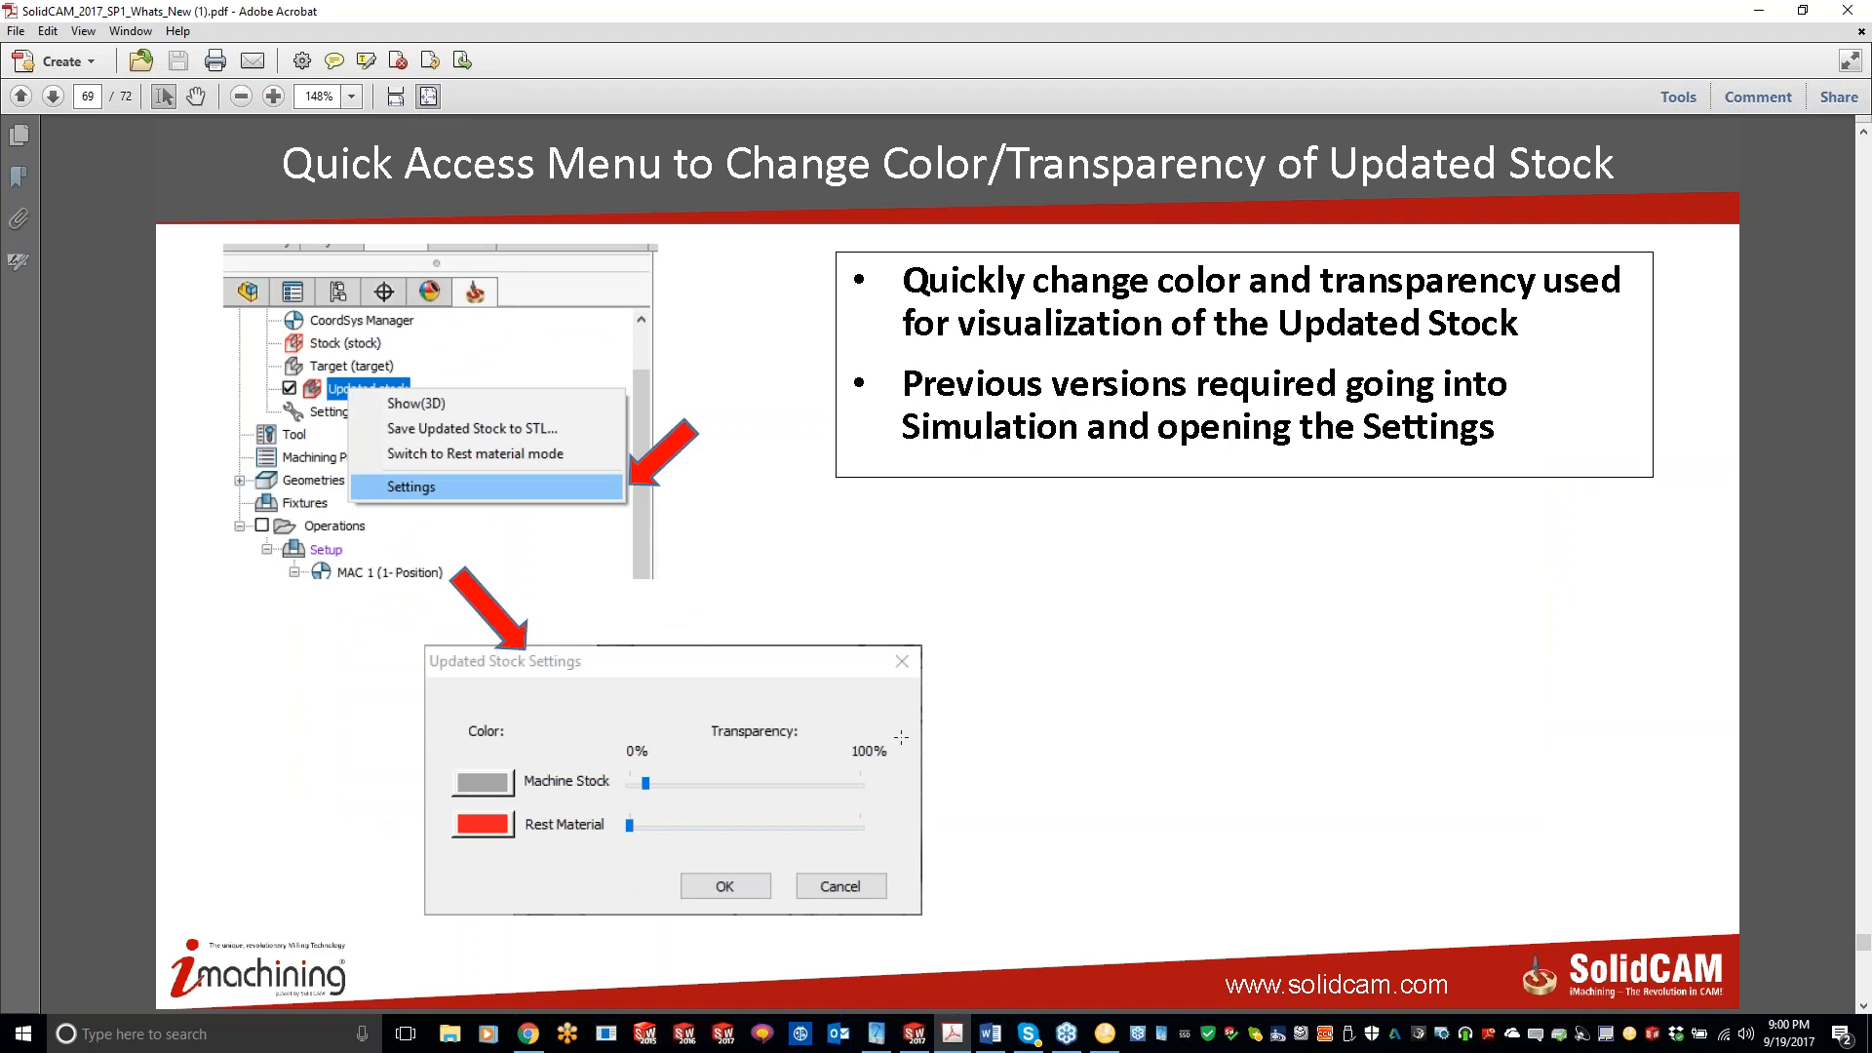
scroll(901, 737, "down", 1)
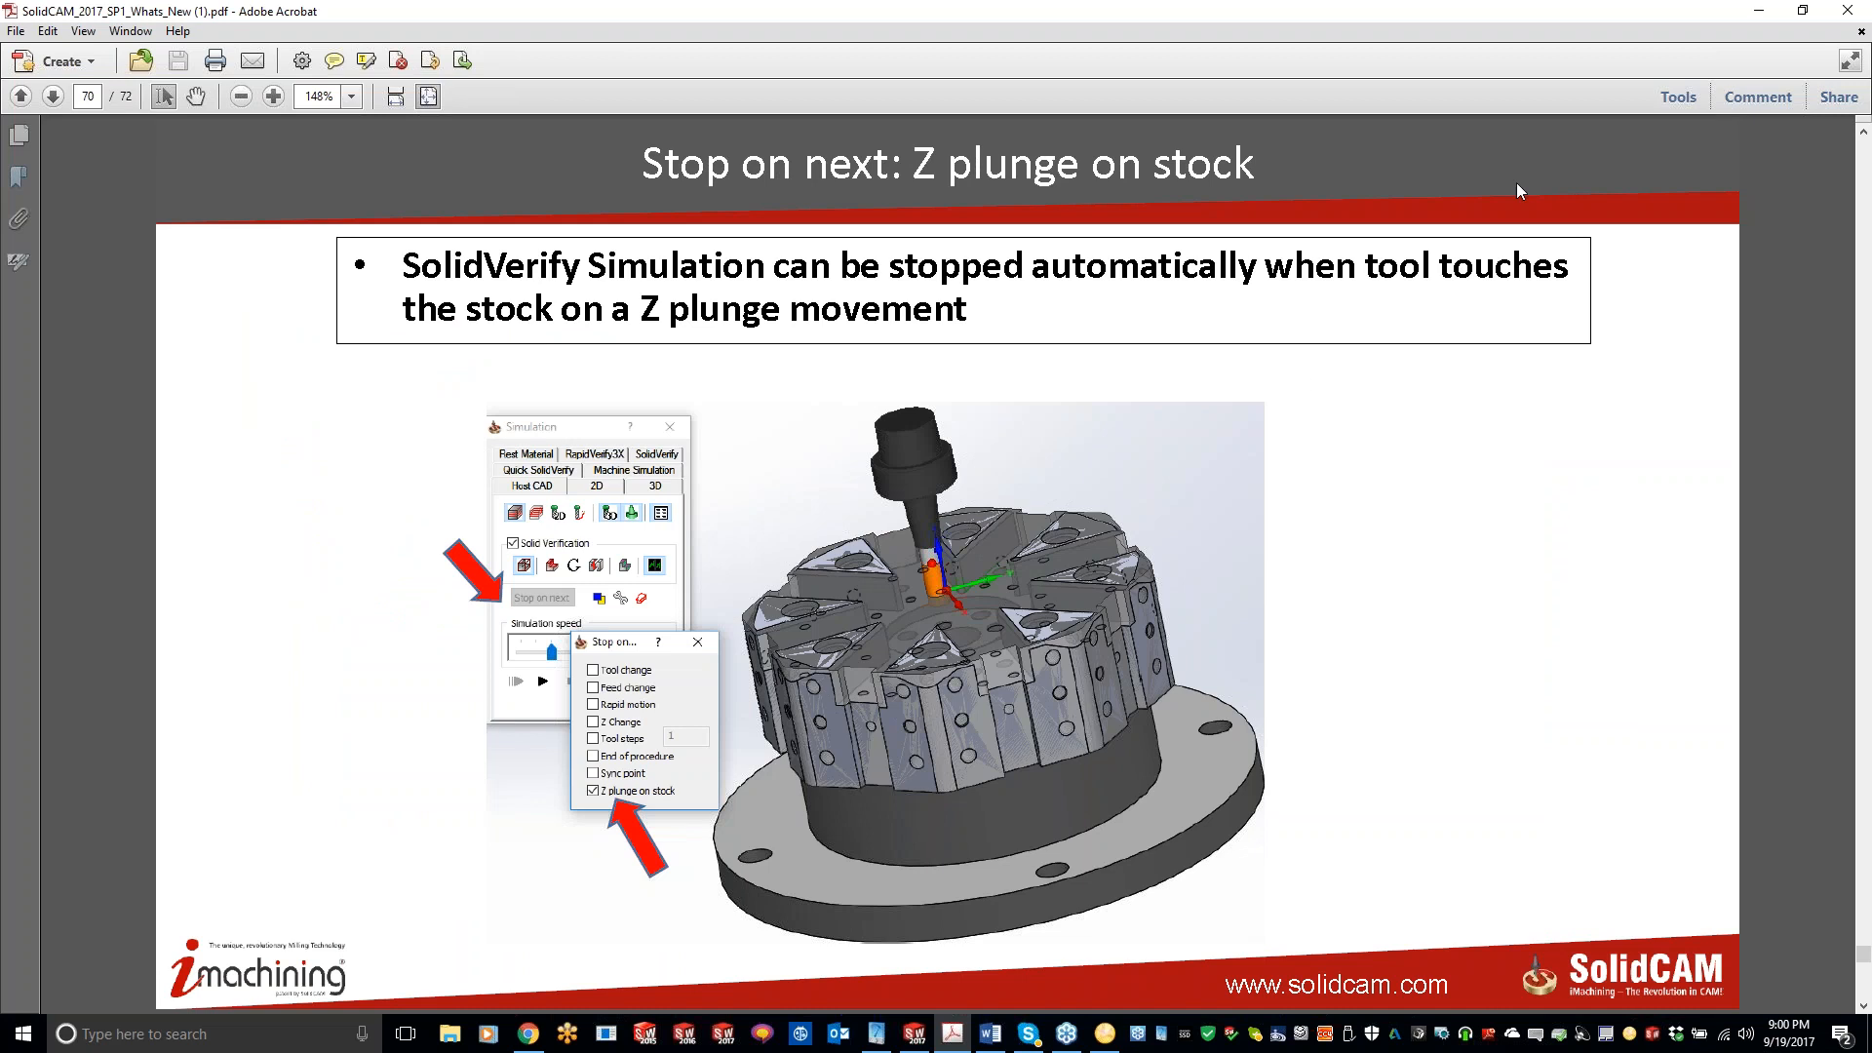
left_click(1759, 10)
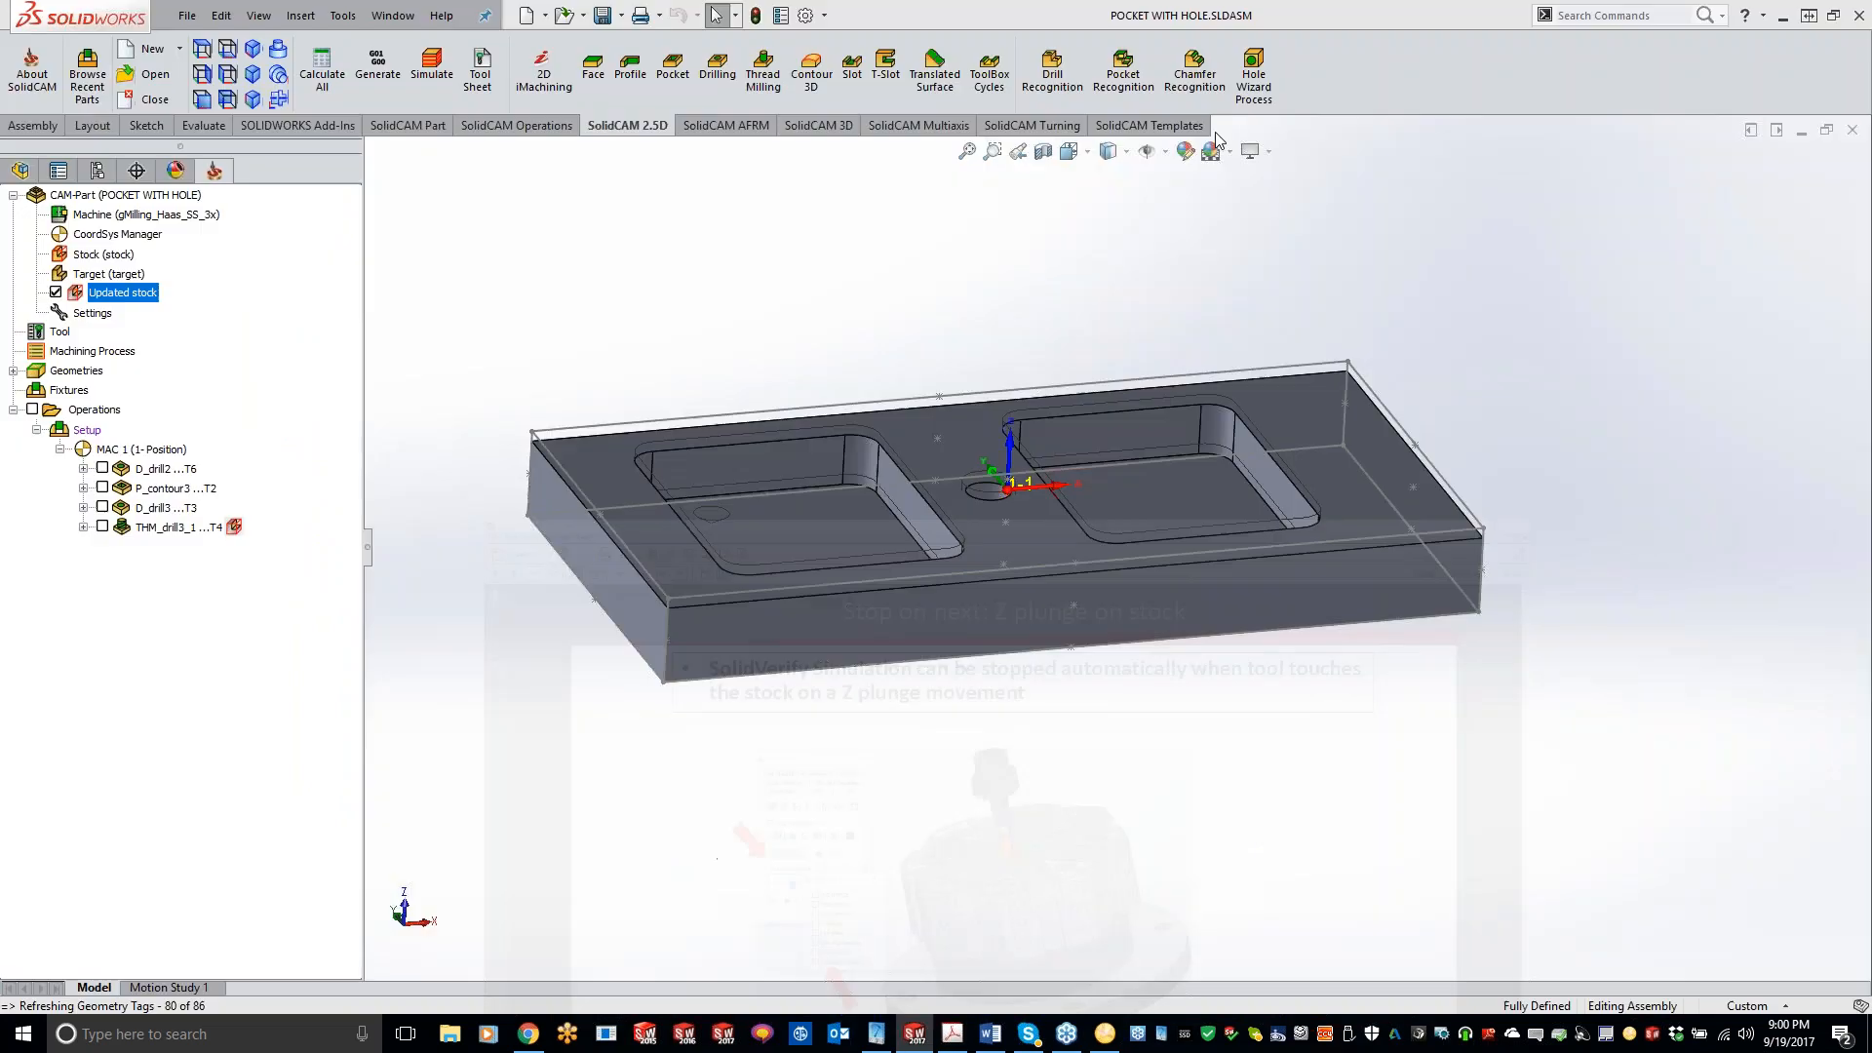
- Hide the updated stock and open the simulation of the THM_drill3_1 operation
right_click(166, 536)
left_click(55, 293)
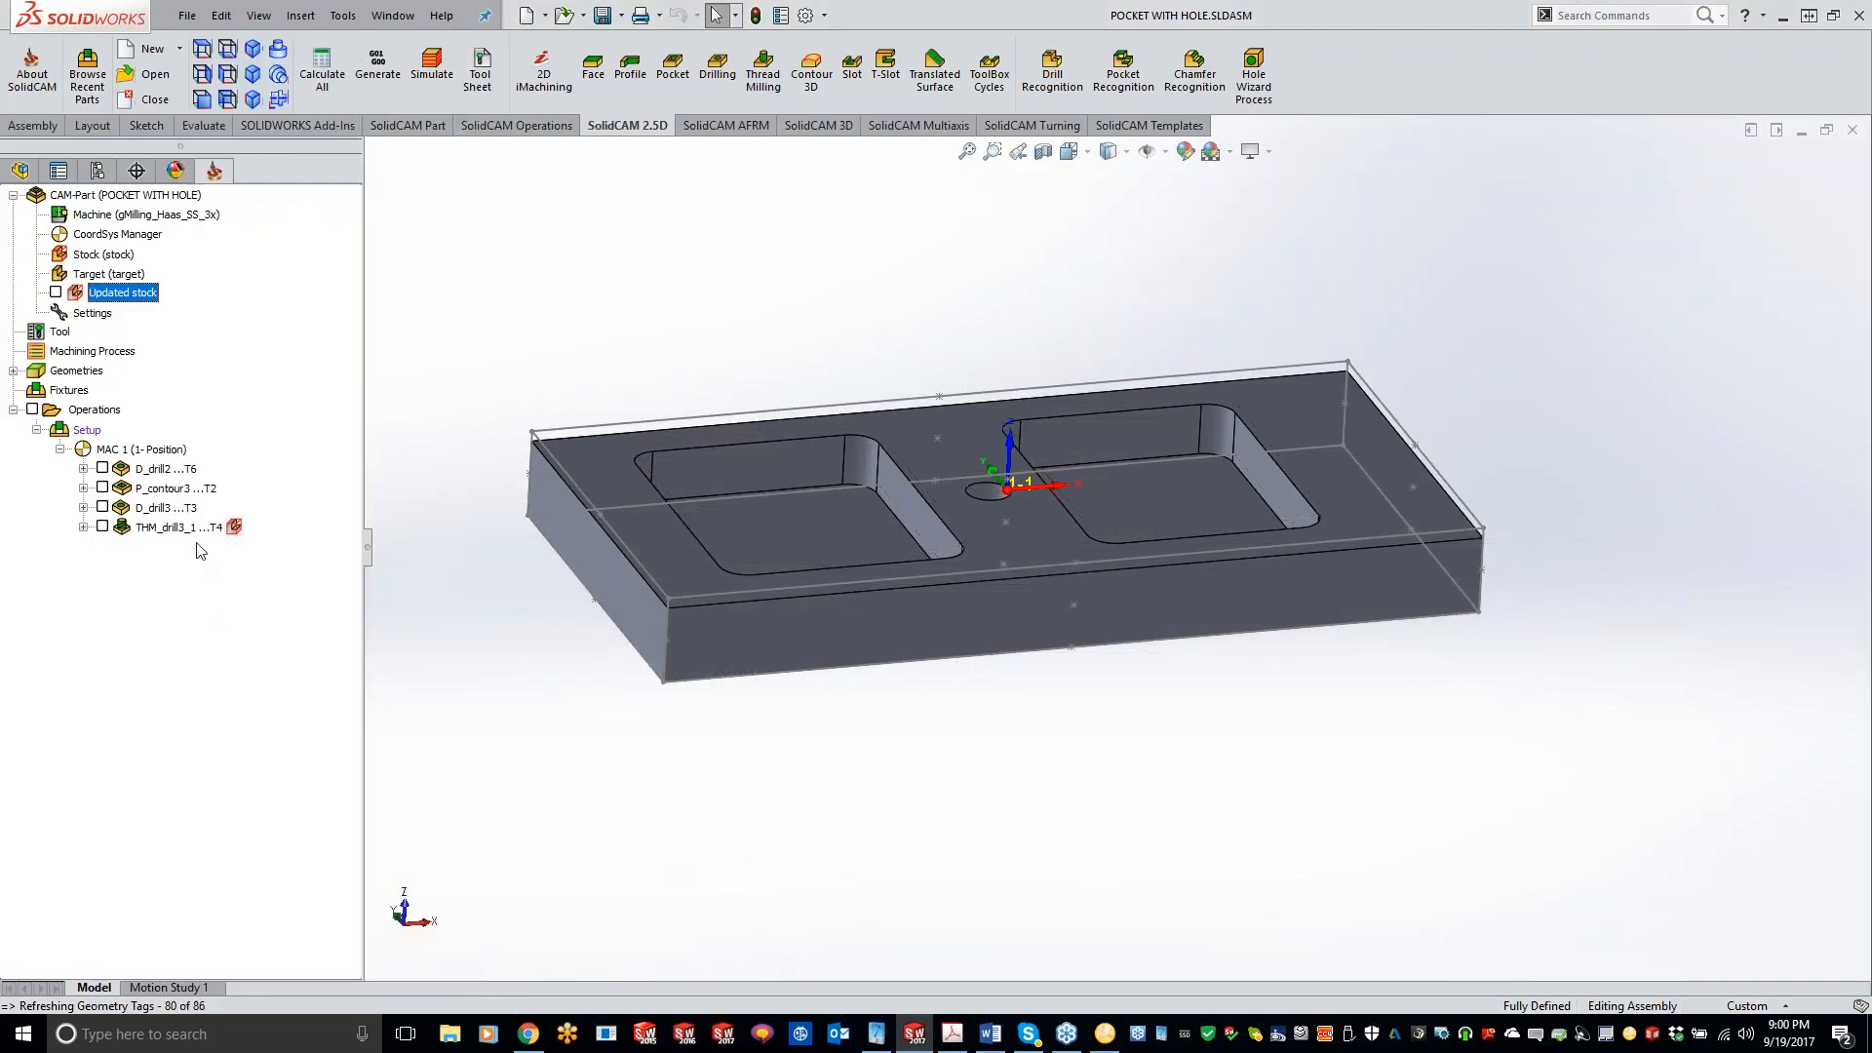
right_click(200, 534)
left_click(348, 382)
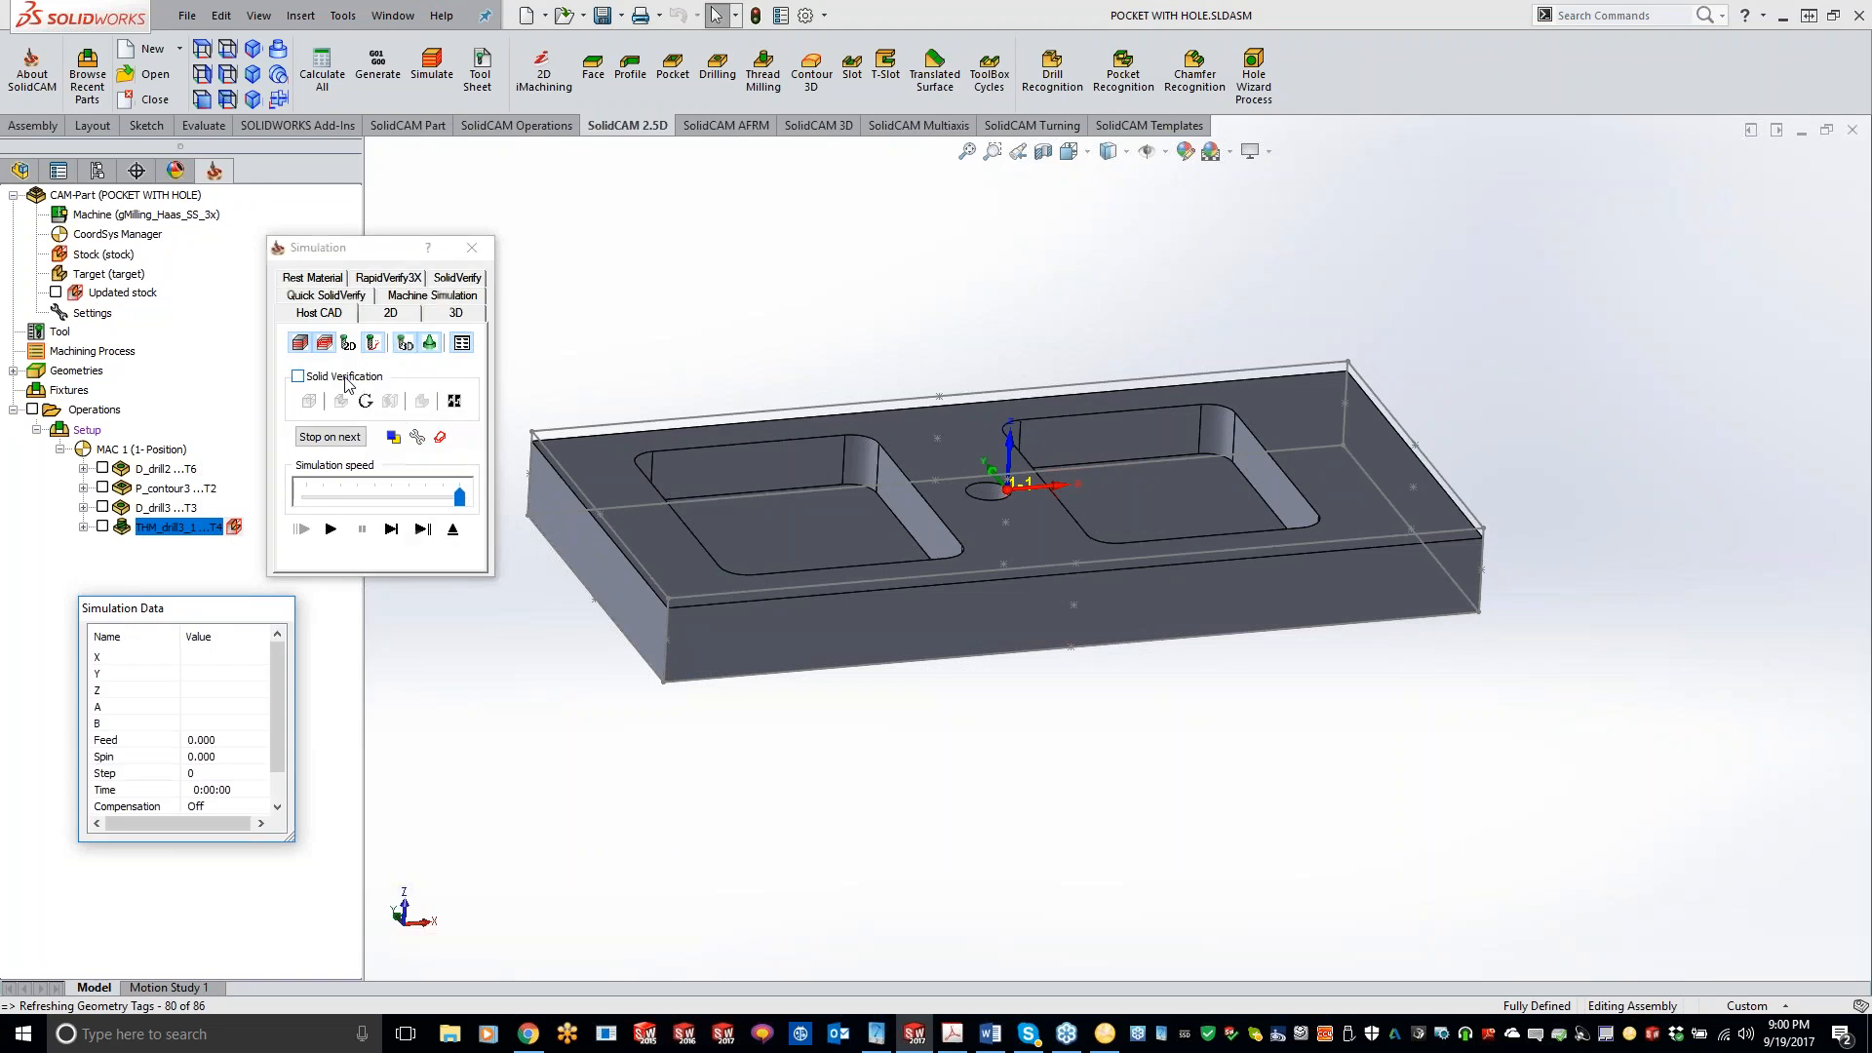
- Examine the simulation's Stop on next options, including Z plunge on stock, and close the simulation
left_click(333, 439)
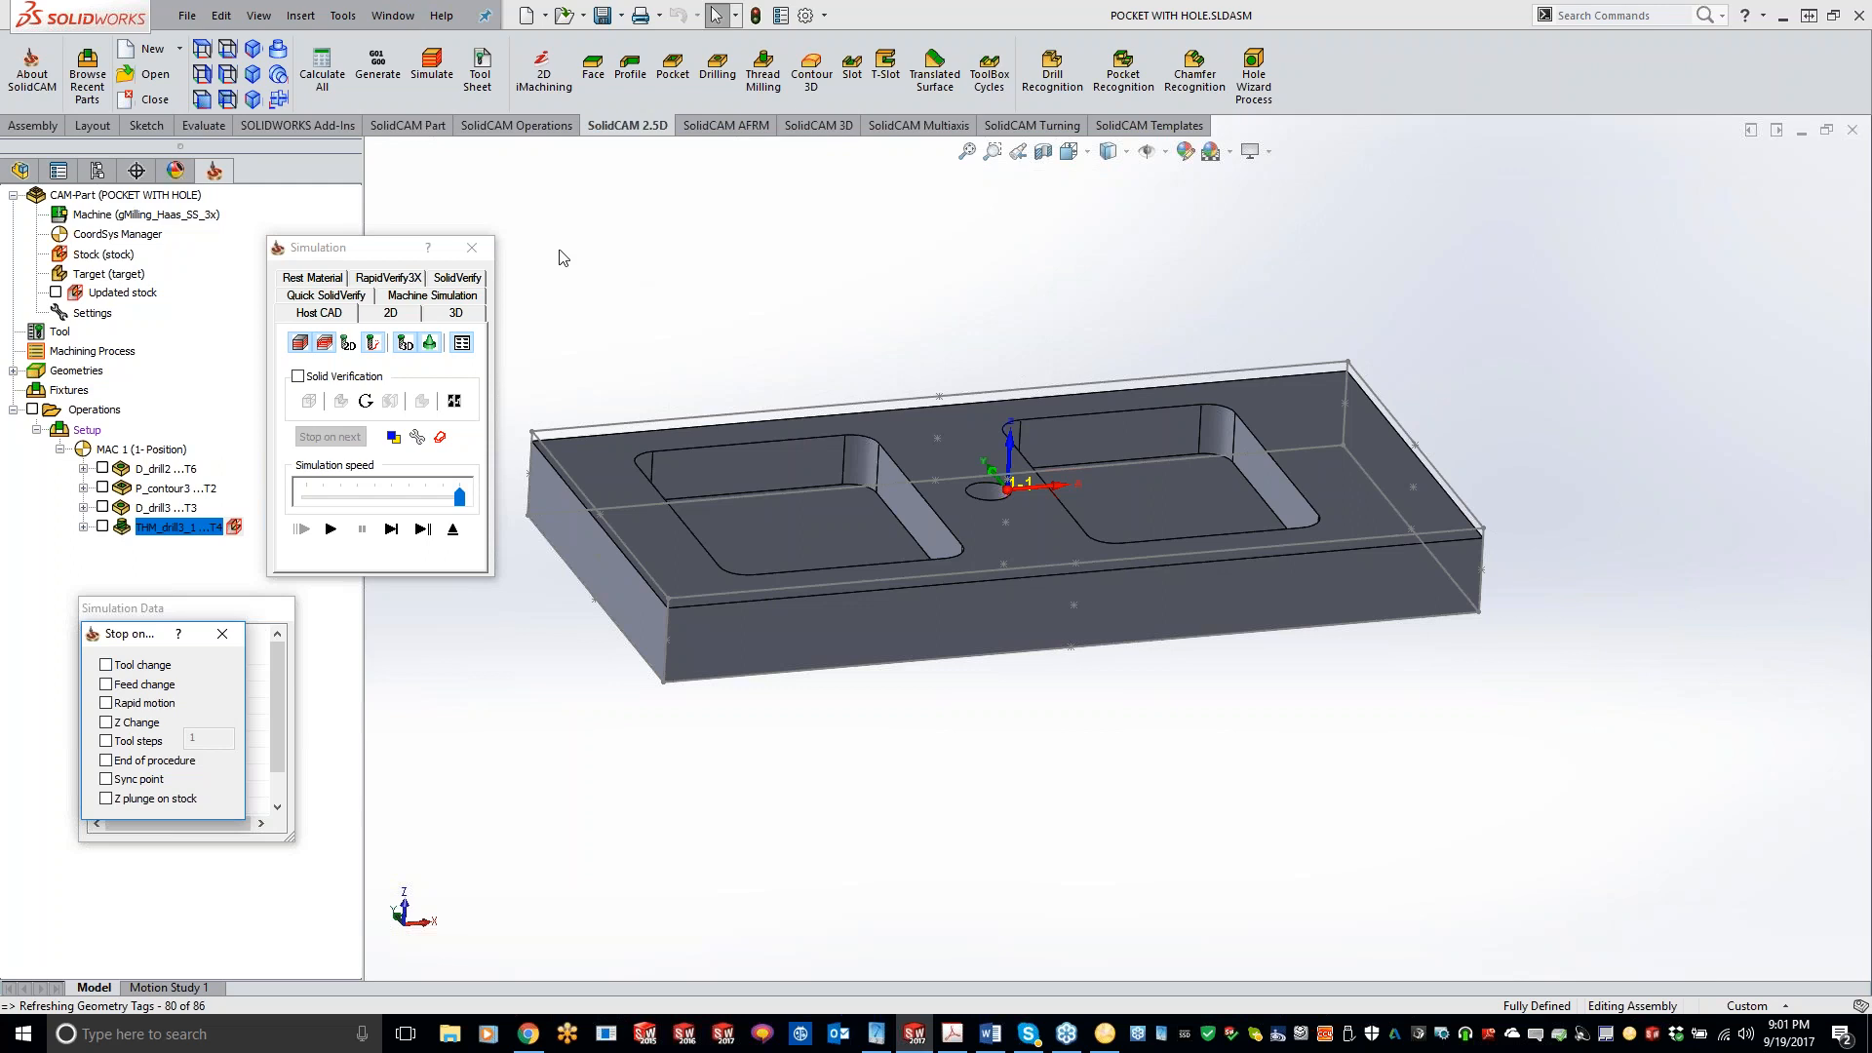
left_click(472, 247)
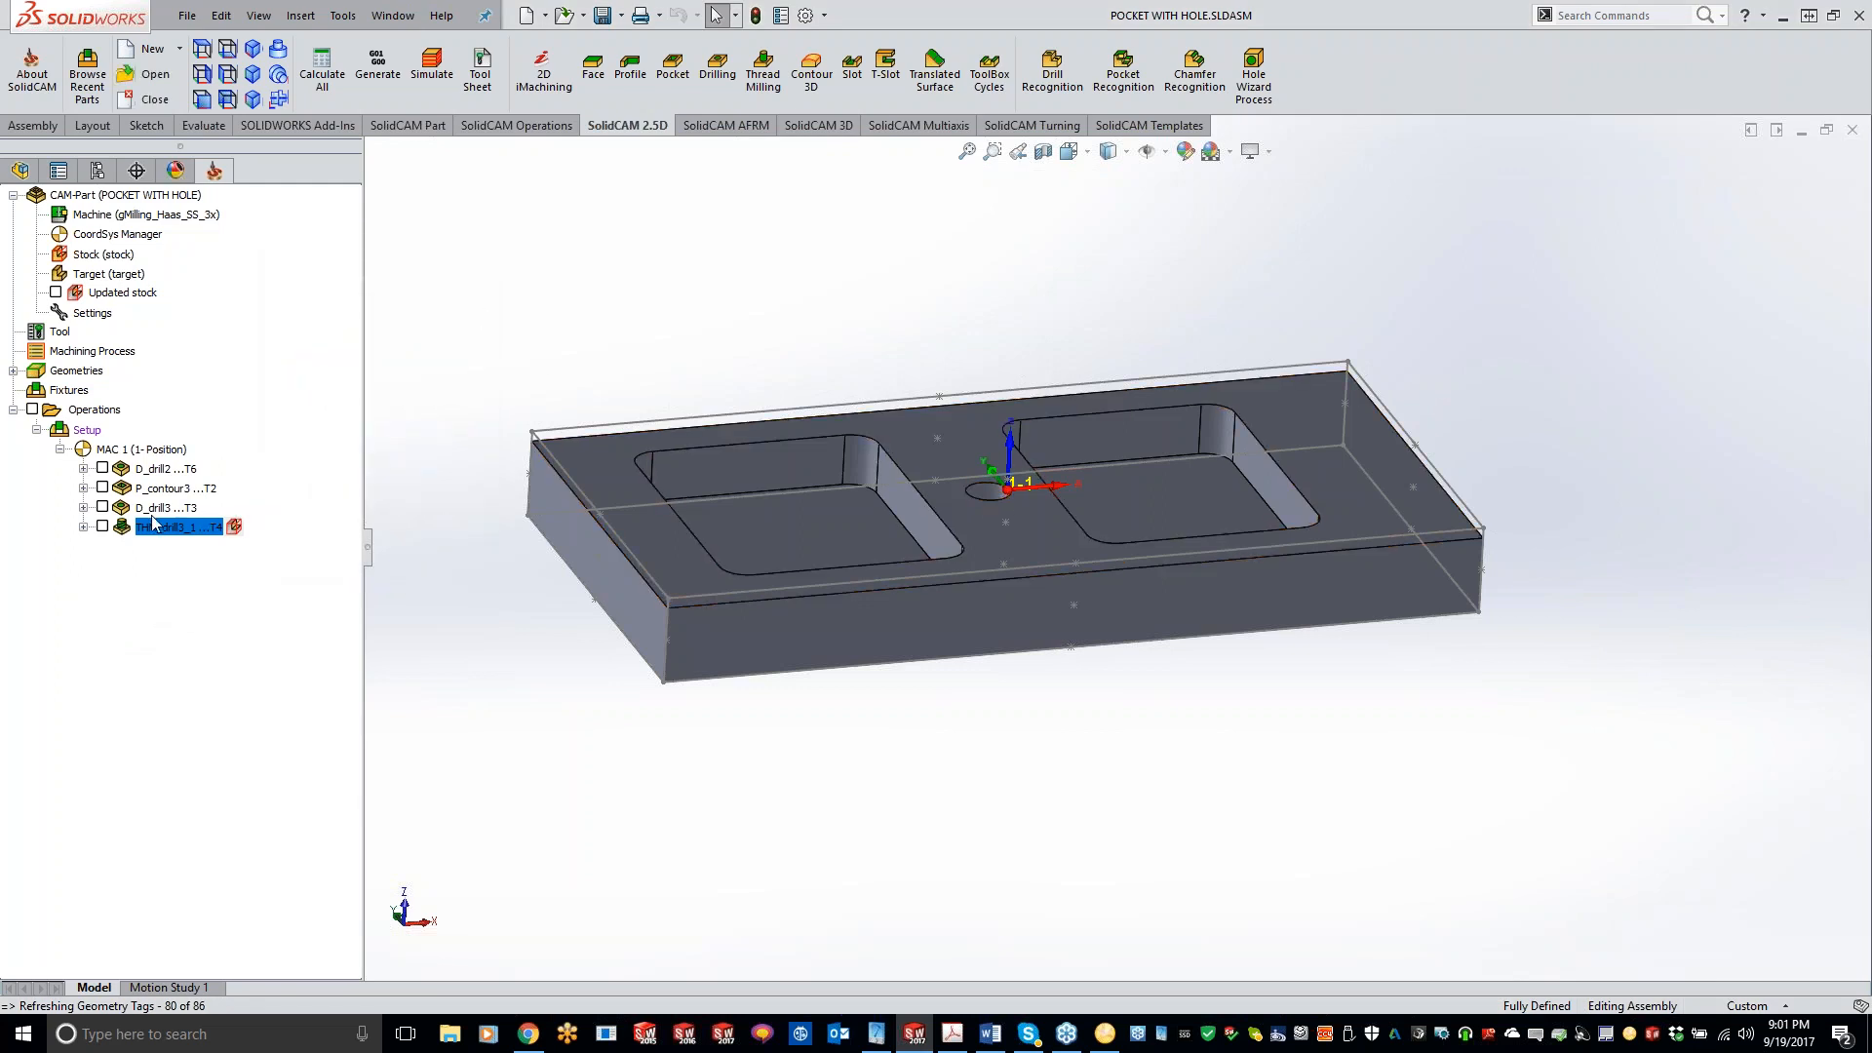
- Show the machining time of each operation in the CAM tree
right_click(113, 409)
mouse_move(290, 798)
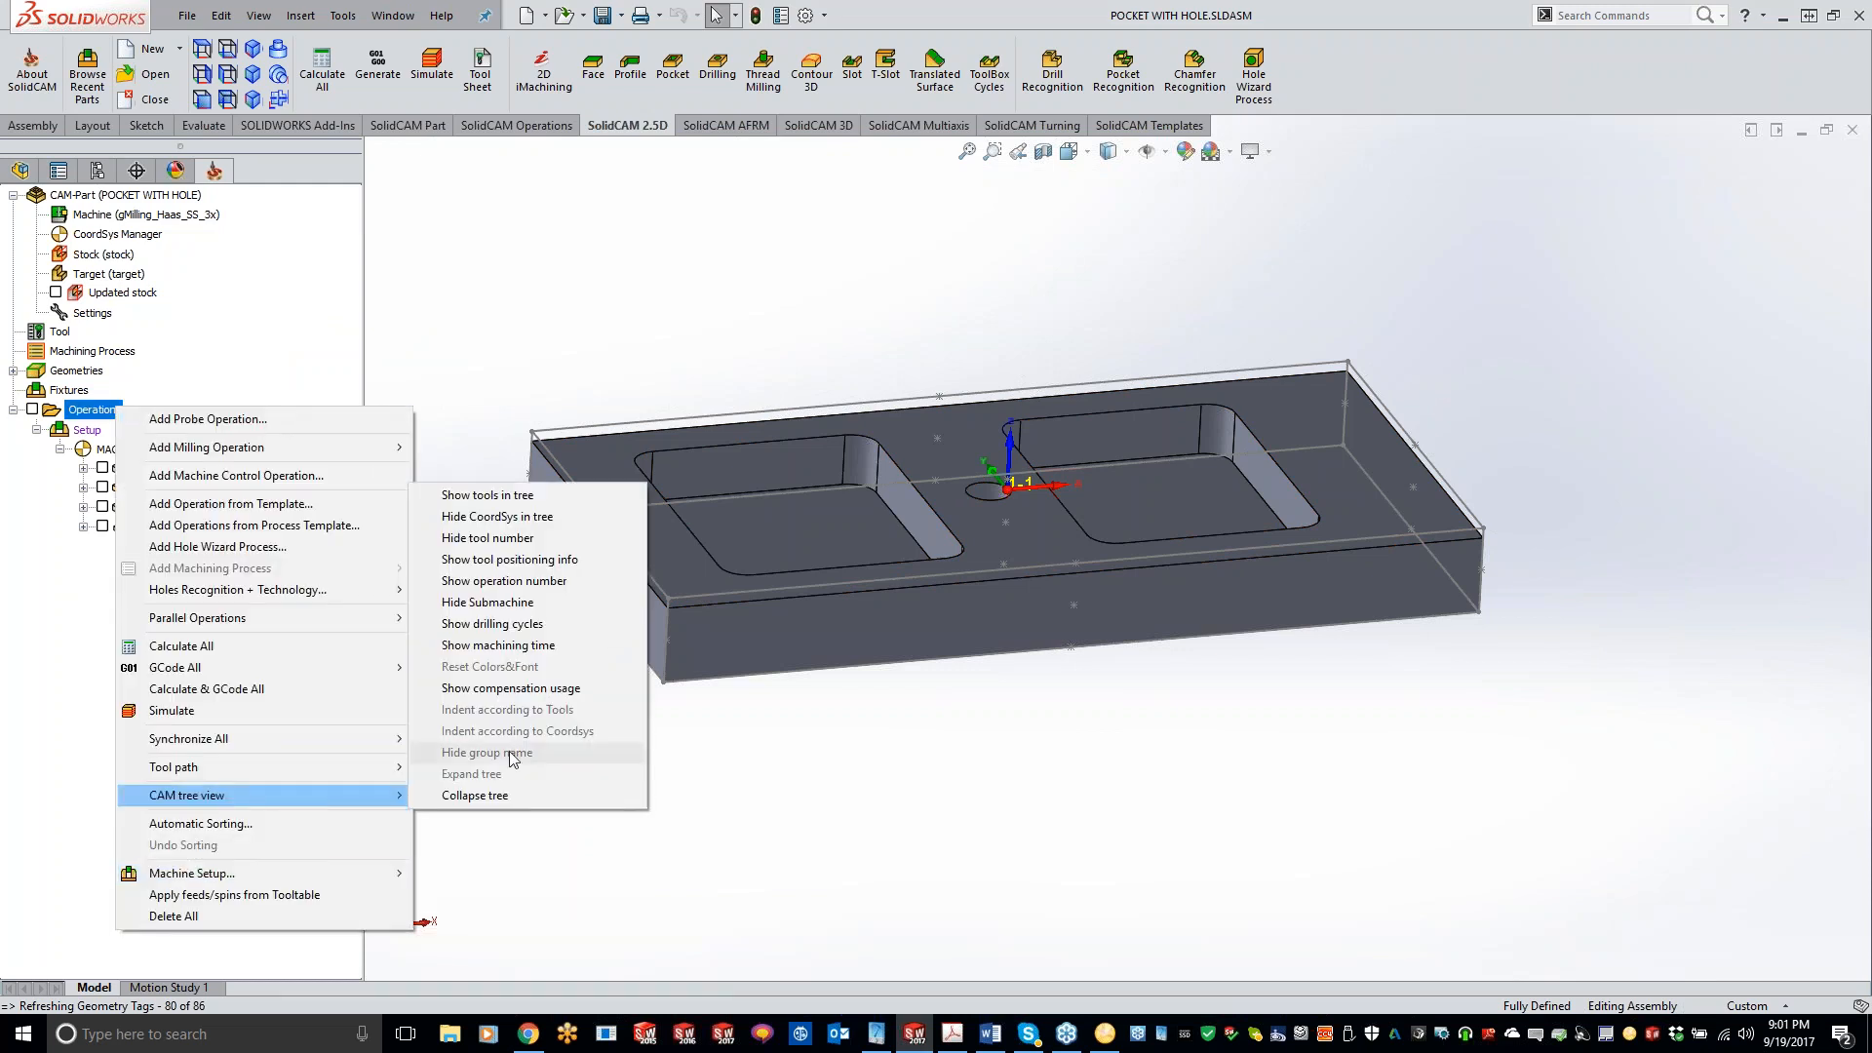
left_click(512, 651)
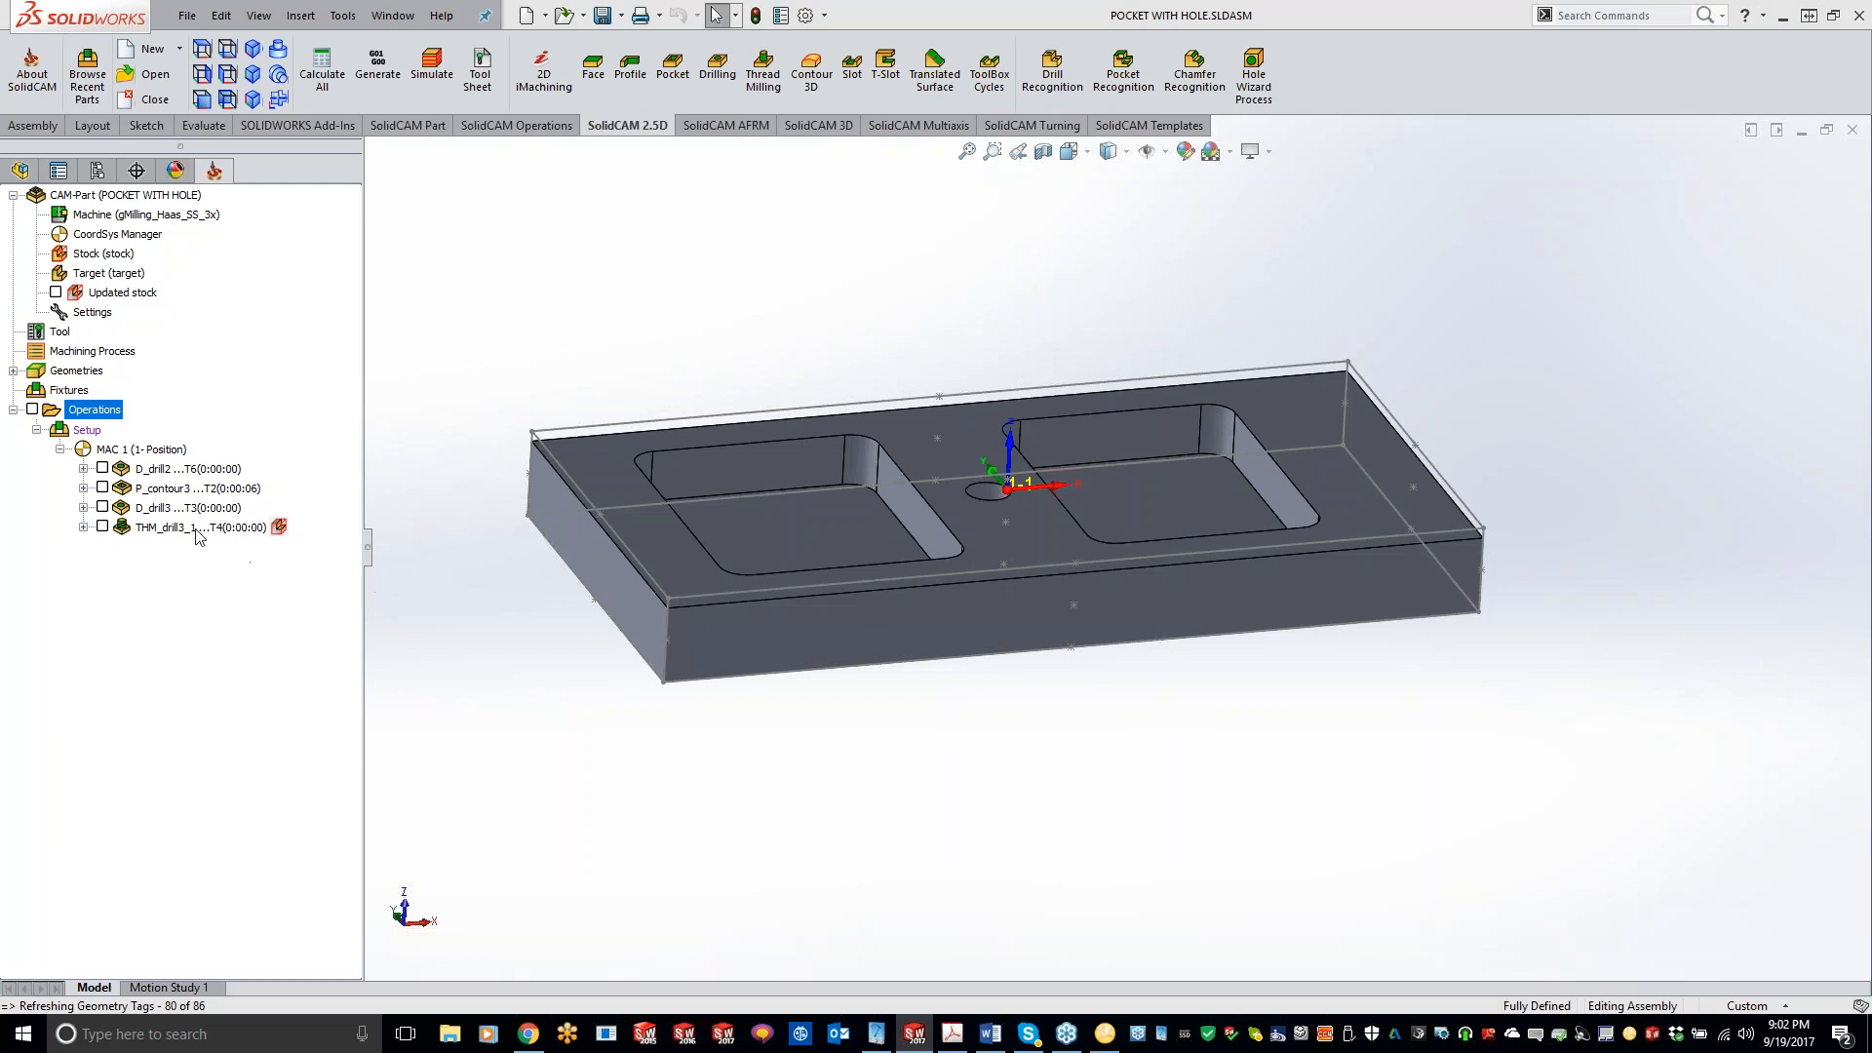
- Open the simulation of the D_drill3 drilling operation, close it again and exit the operation
left_click(217, 511)
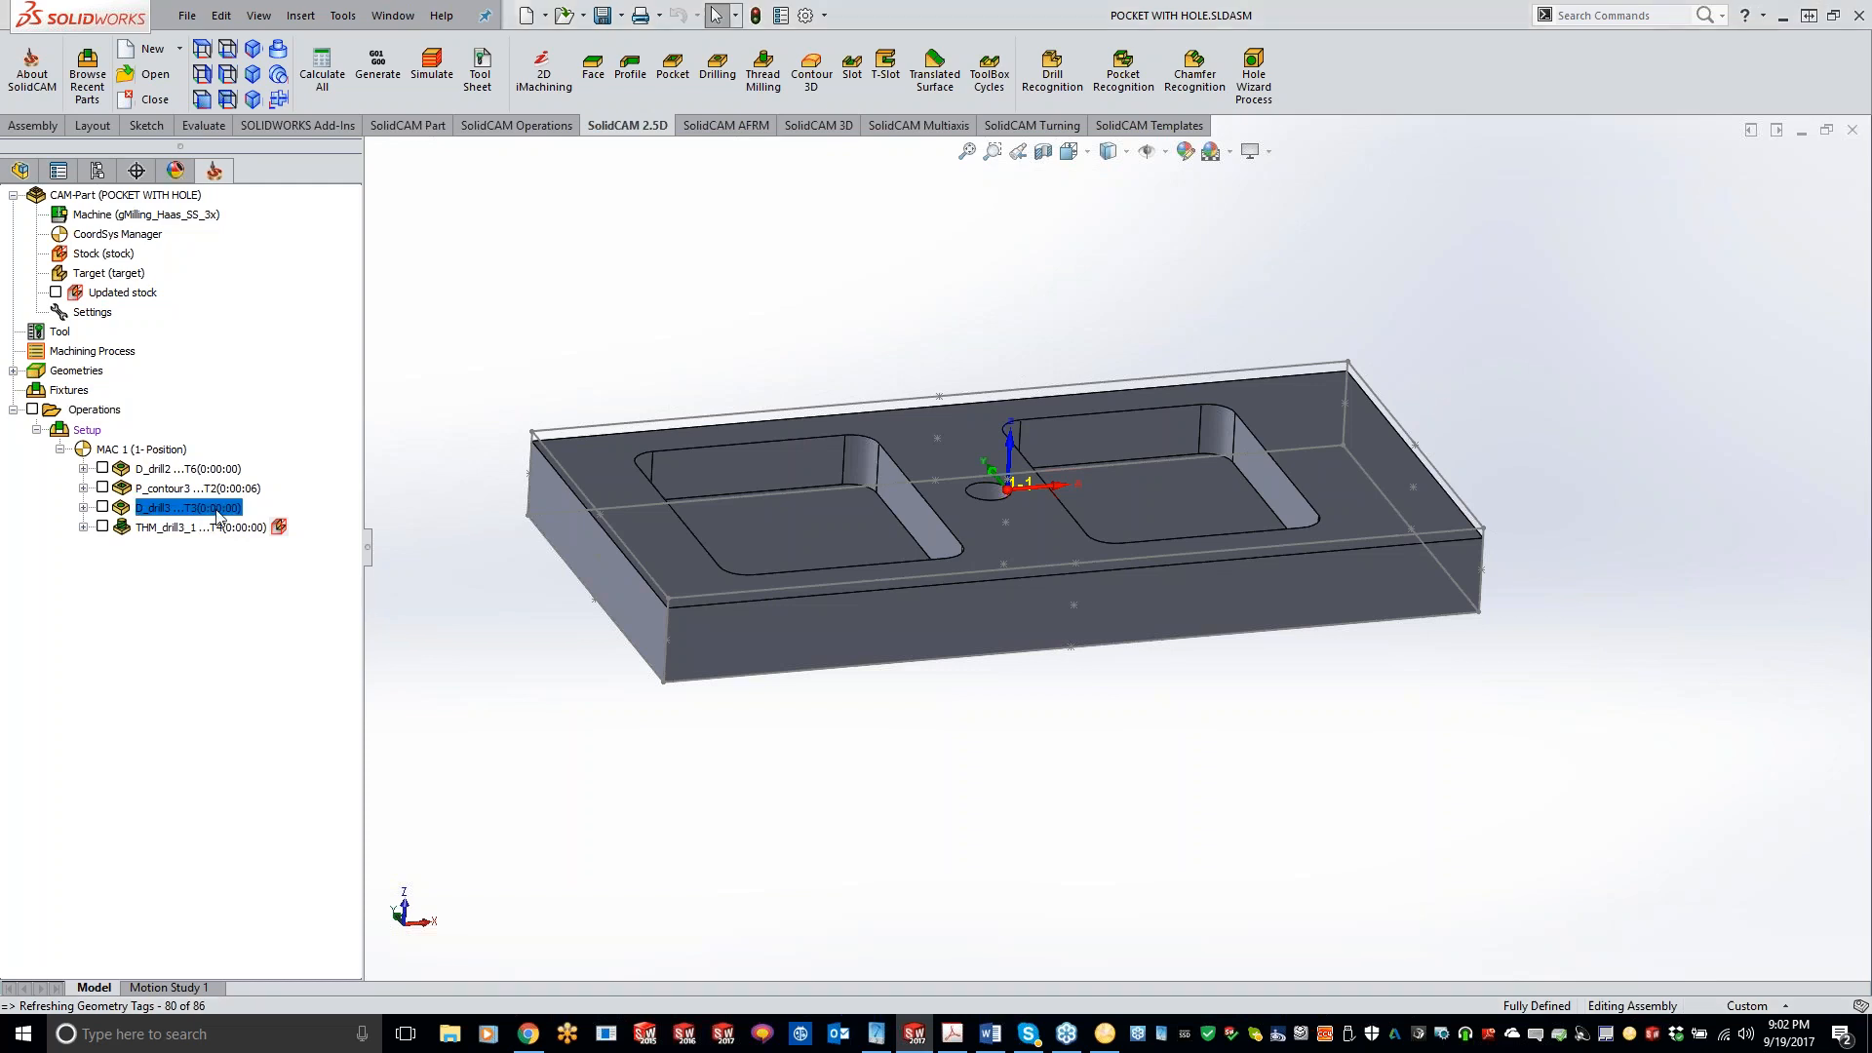
double_click(217, 511)
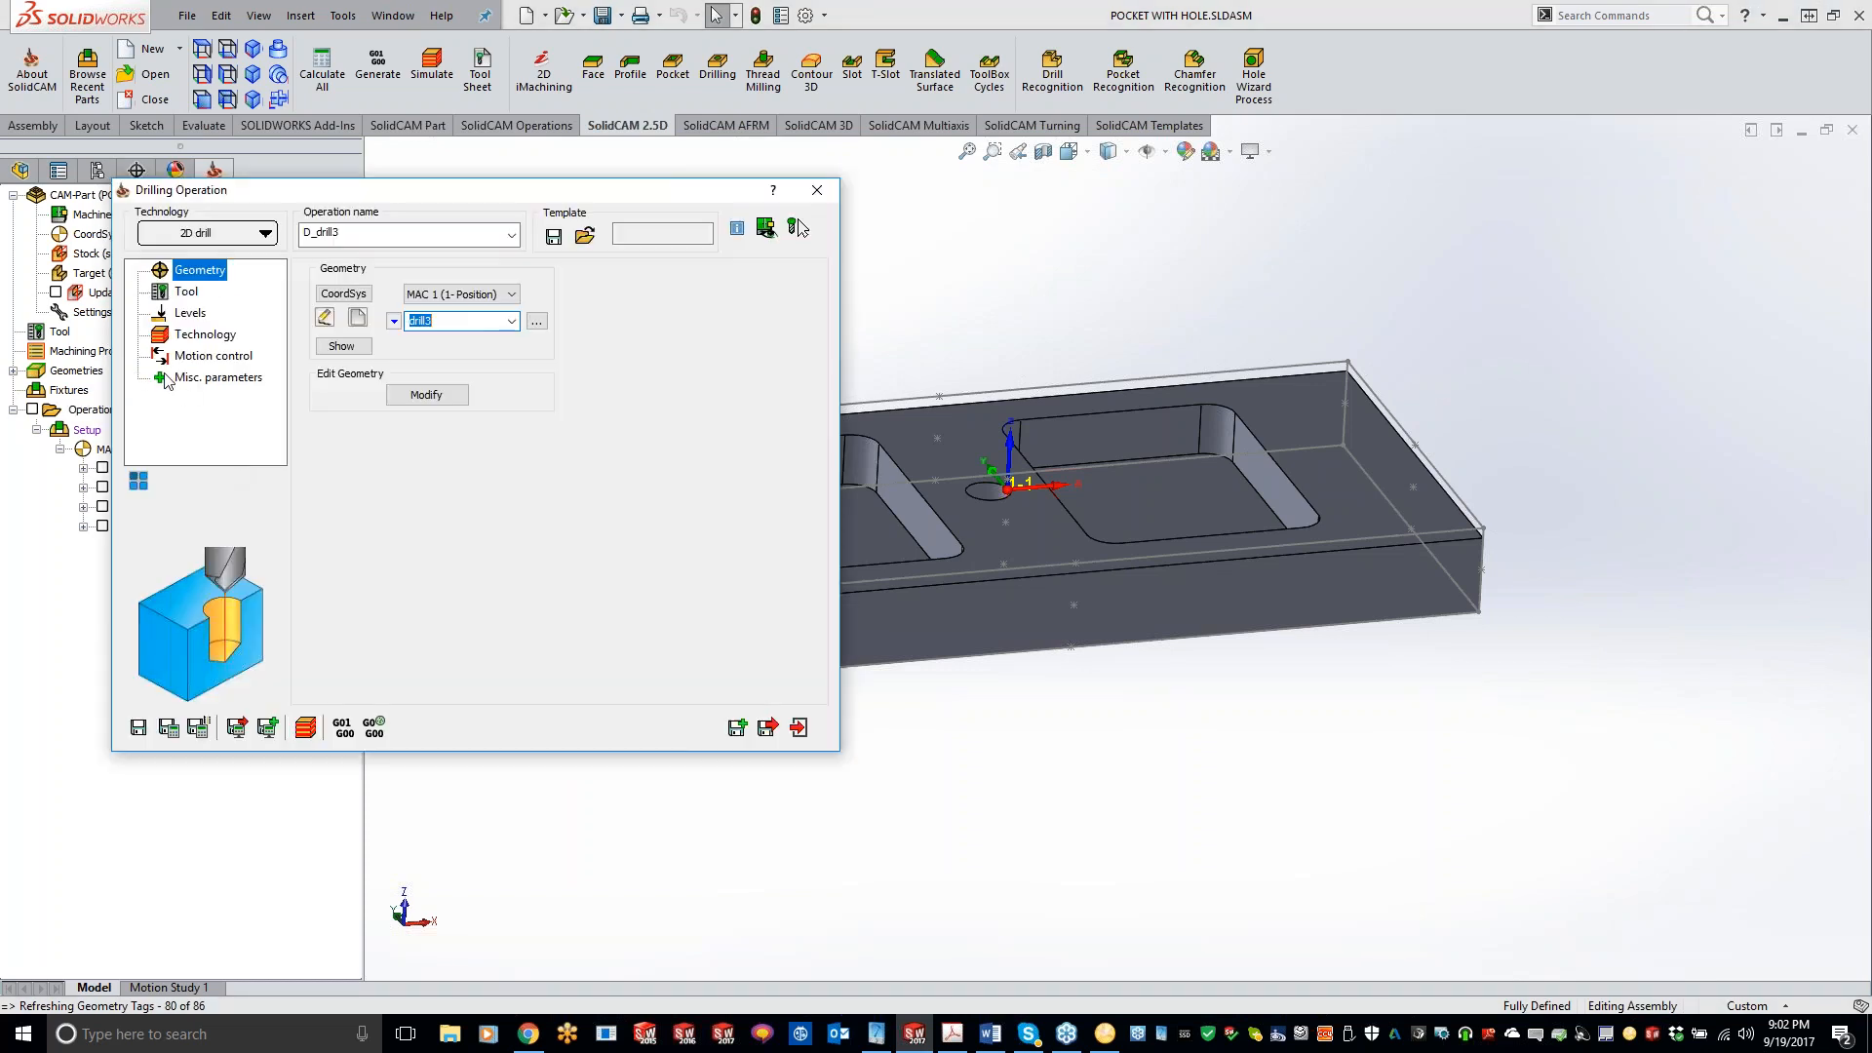
left_click(305, 726)
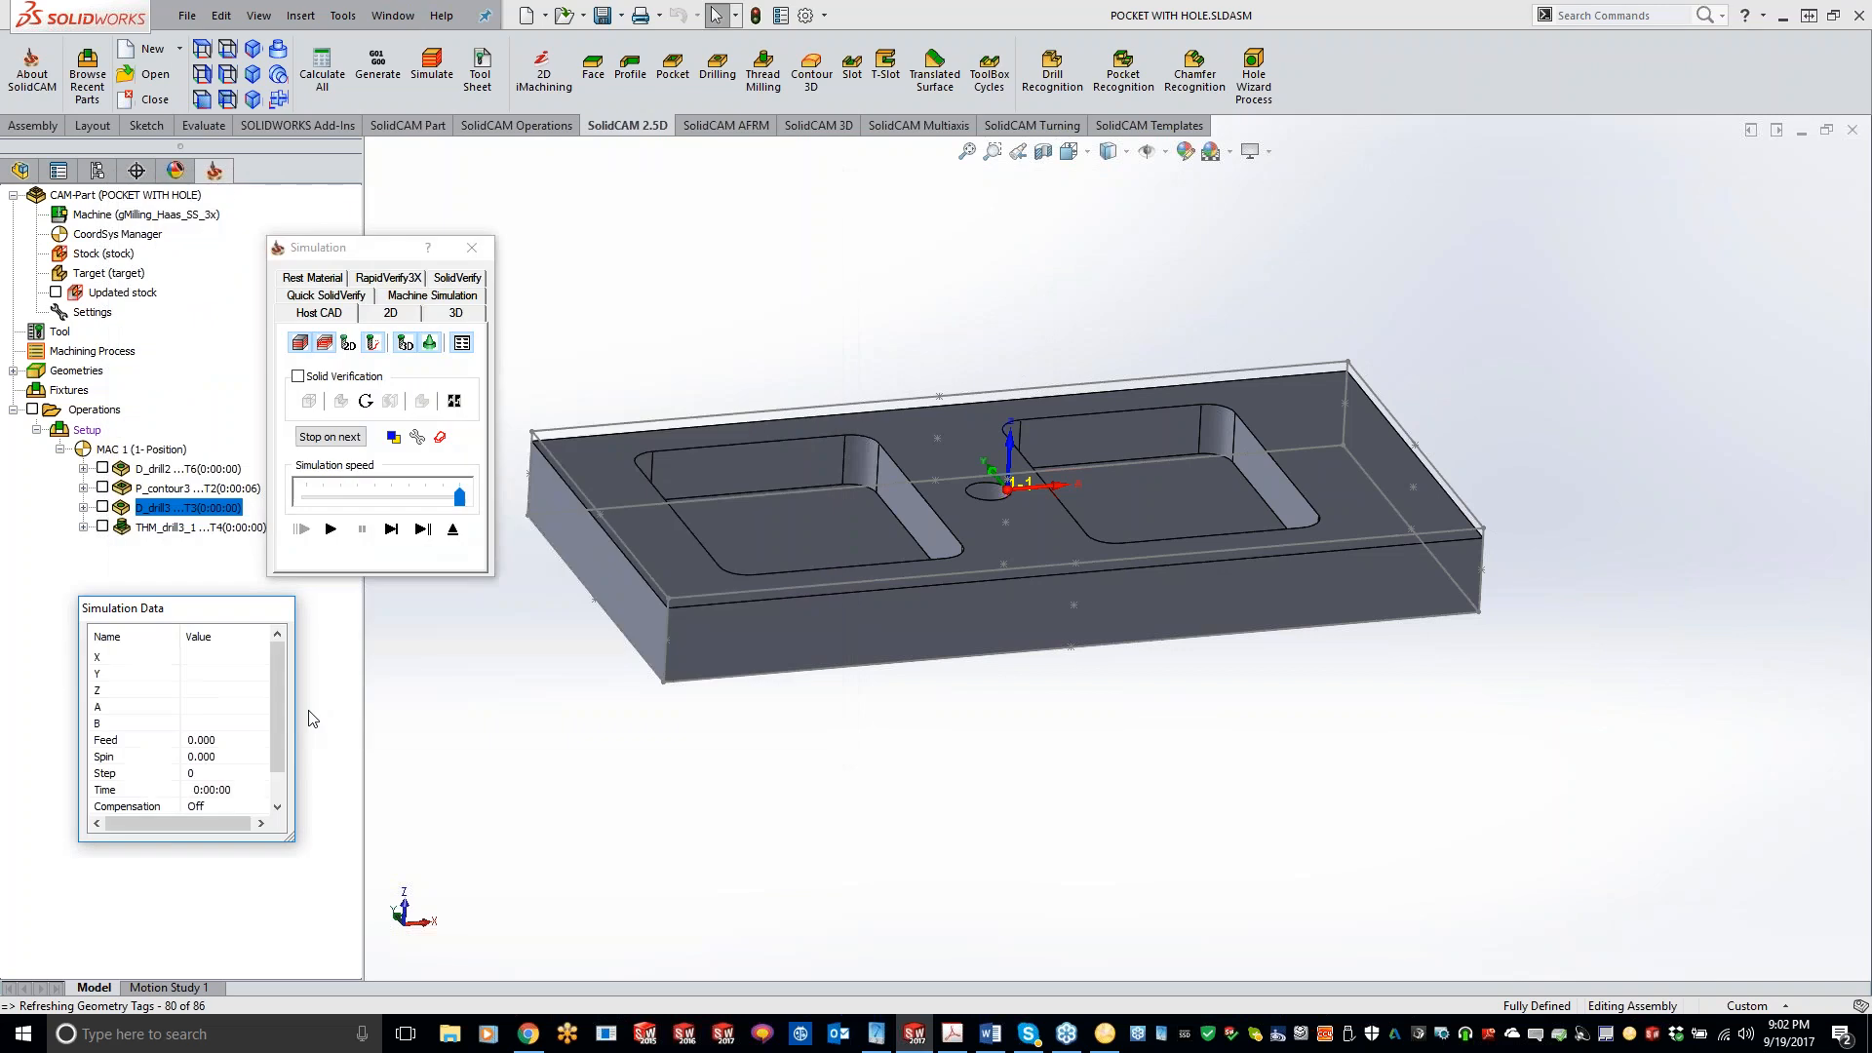
left_click(472, 247)
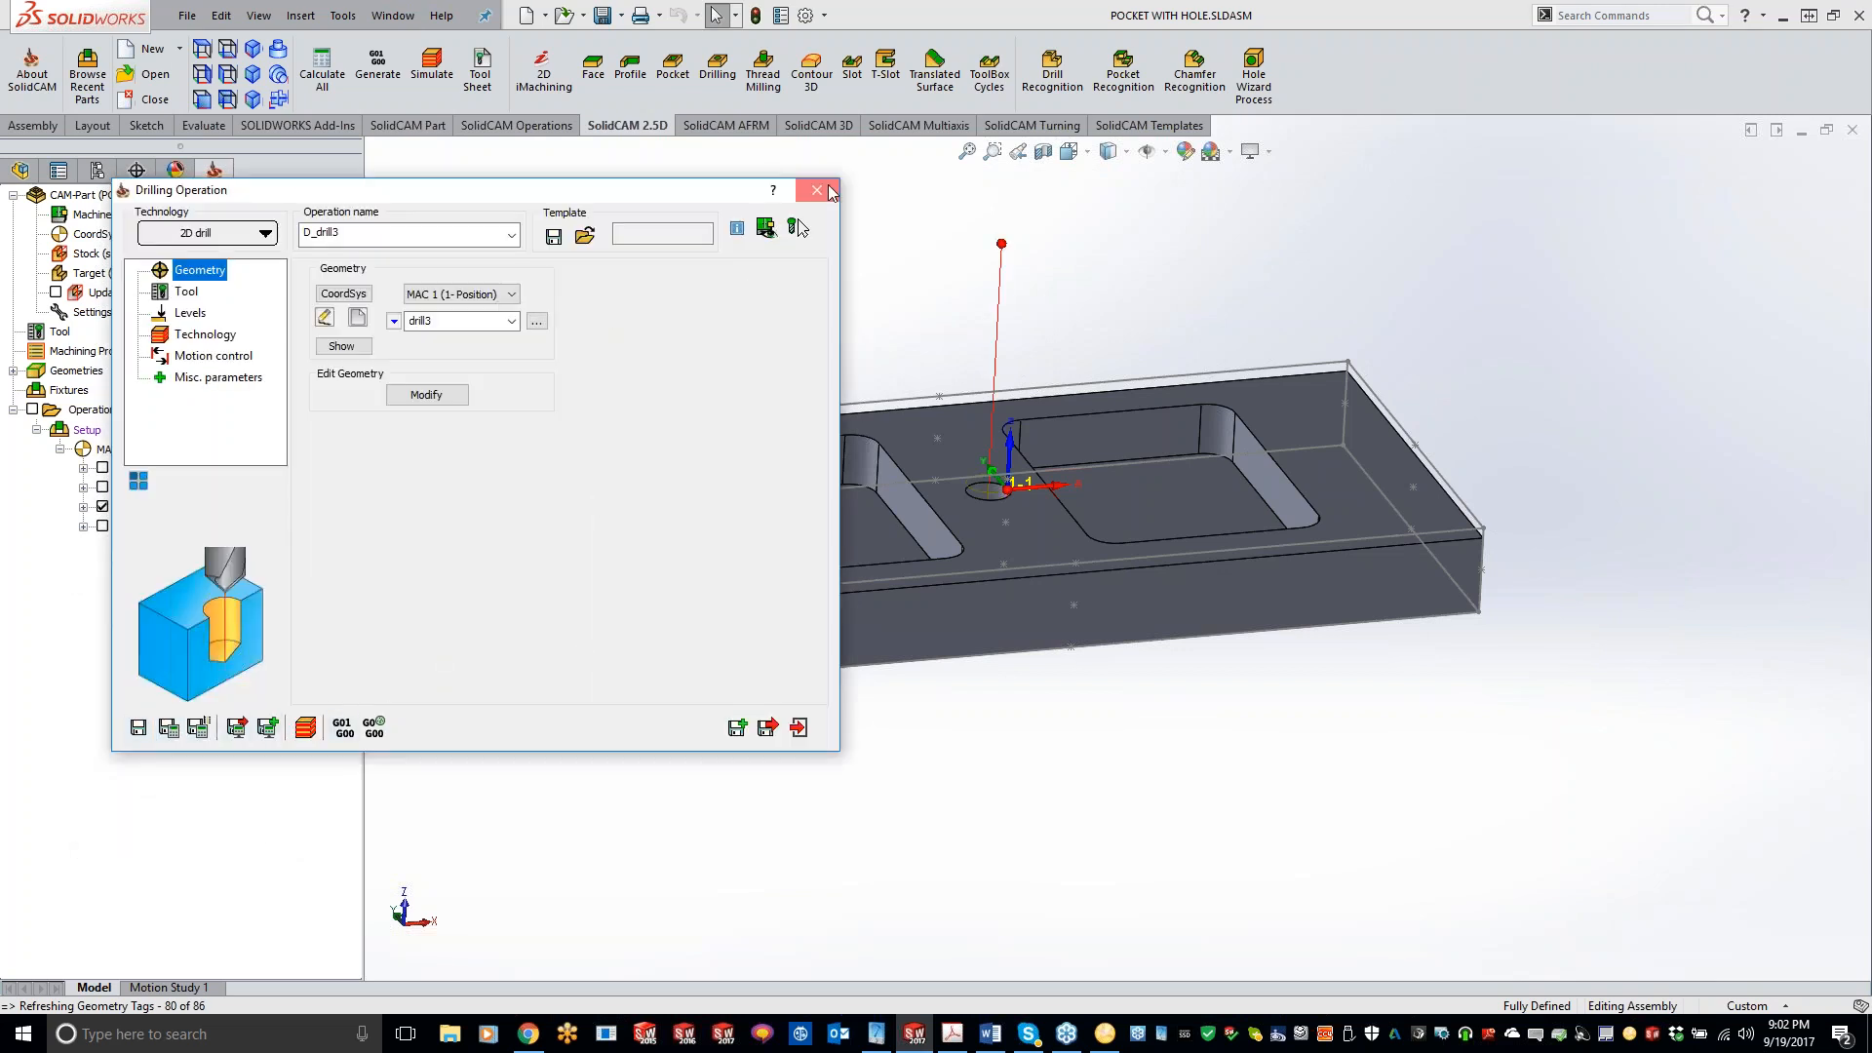
left_click(817, 190)
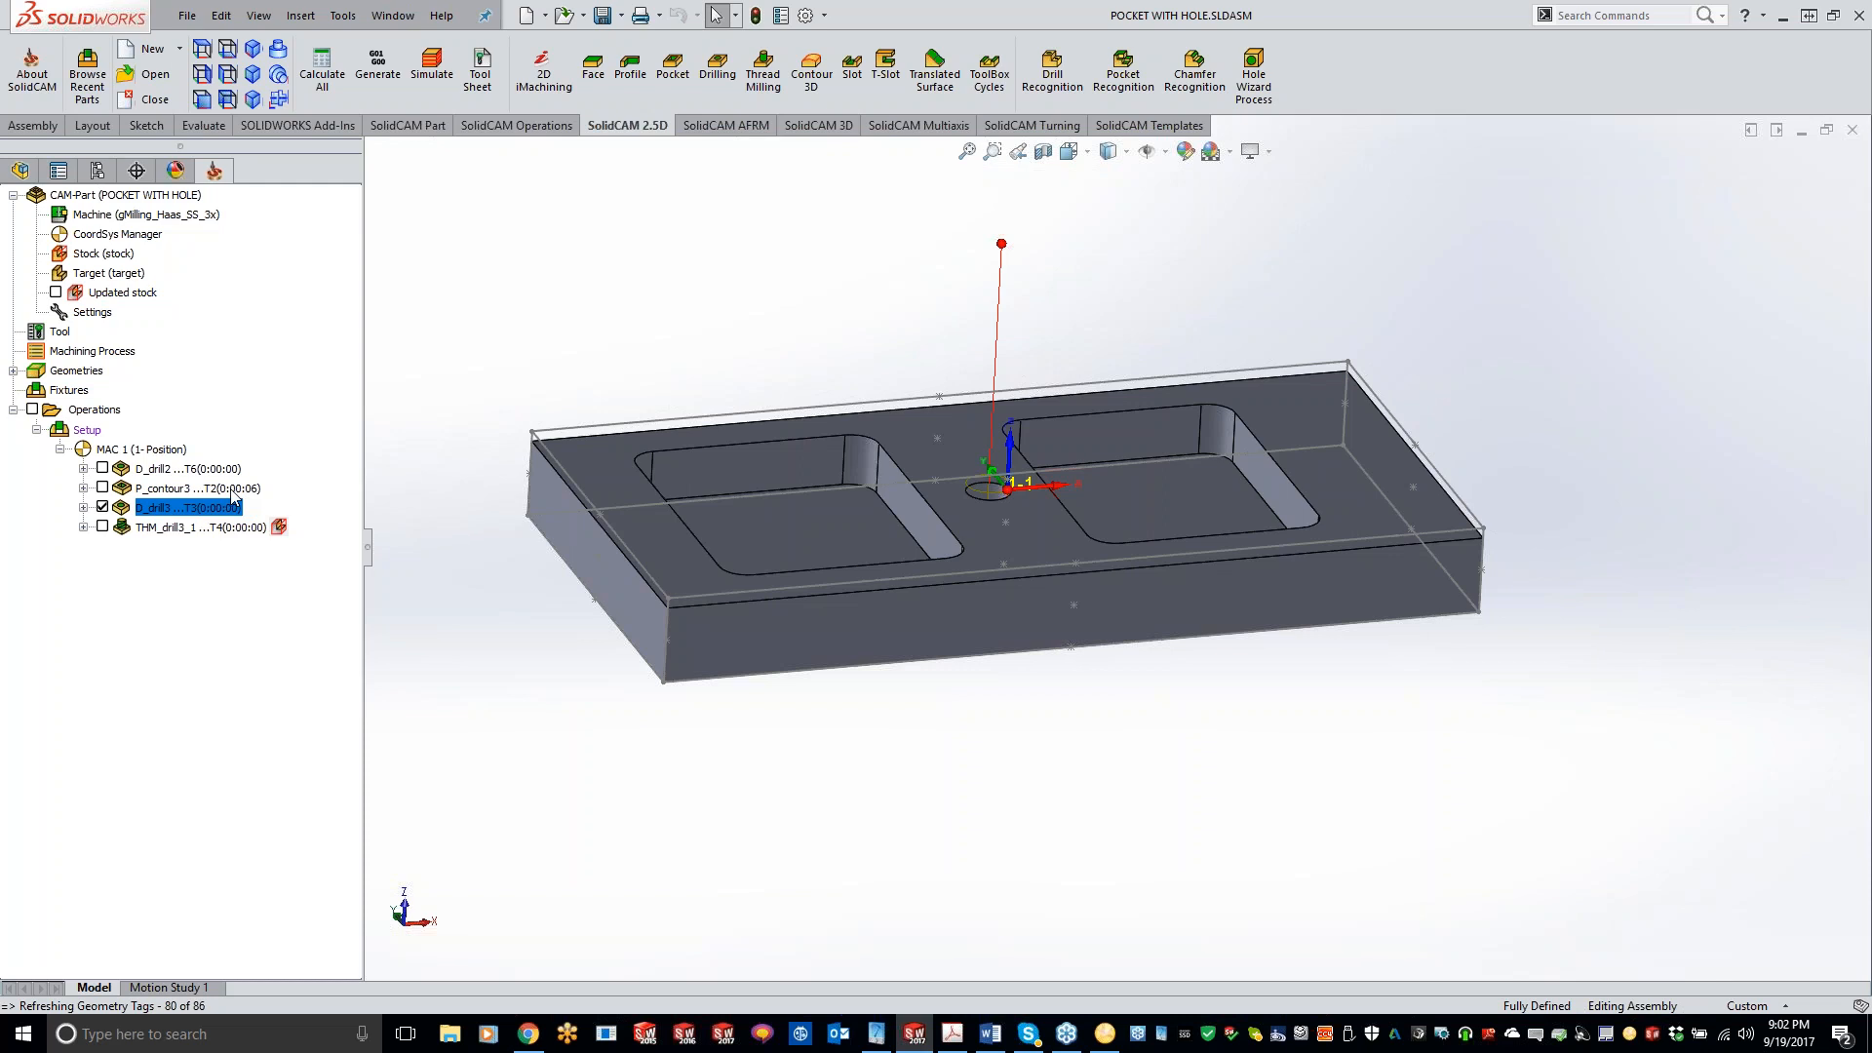
- Review the Machine Options – Flyout Window slide in Adobe Acrobat and return to SOLIDWORKS
left_click(951, 1035)
scroll(425, 624, "down", 2)
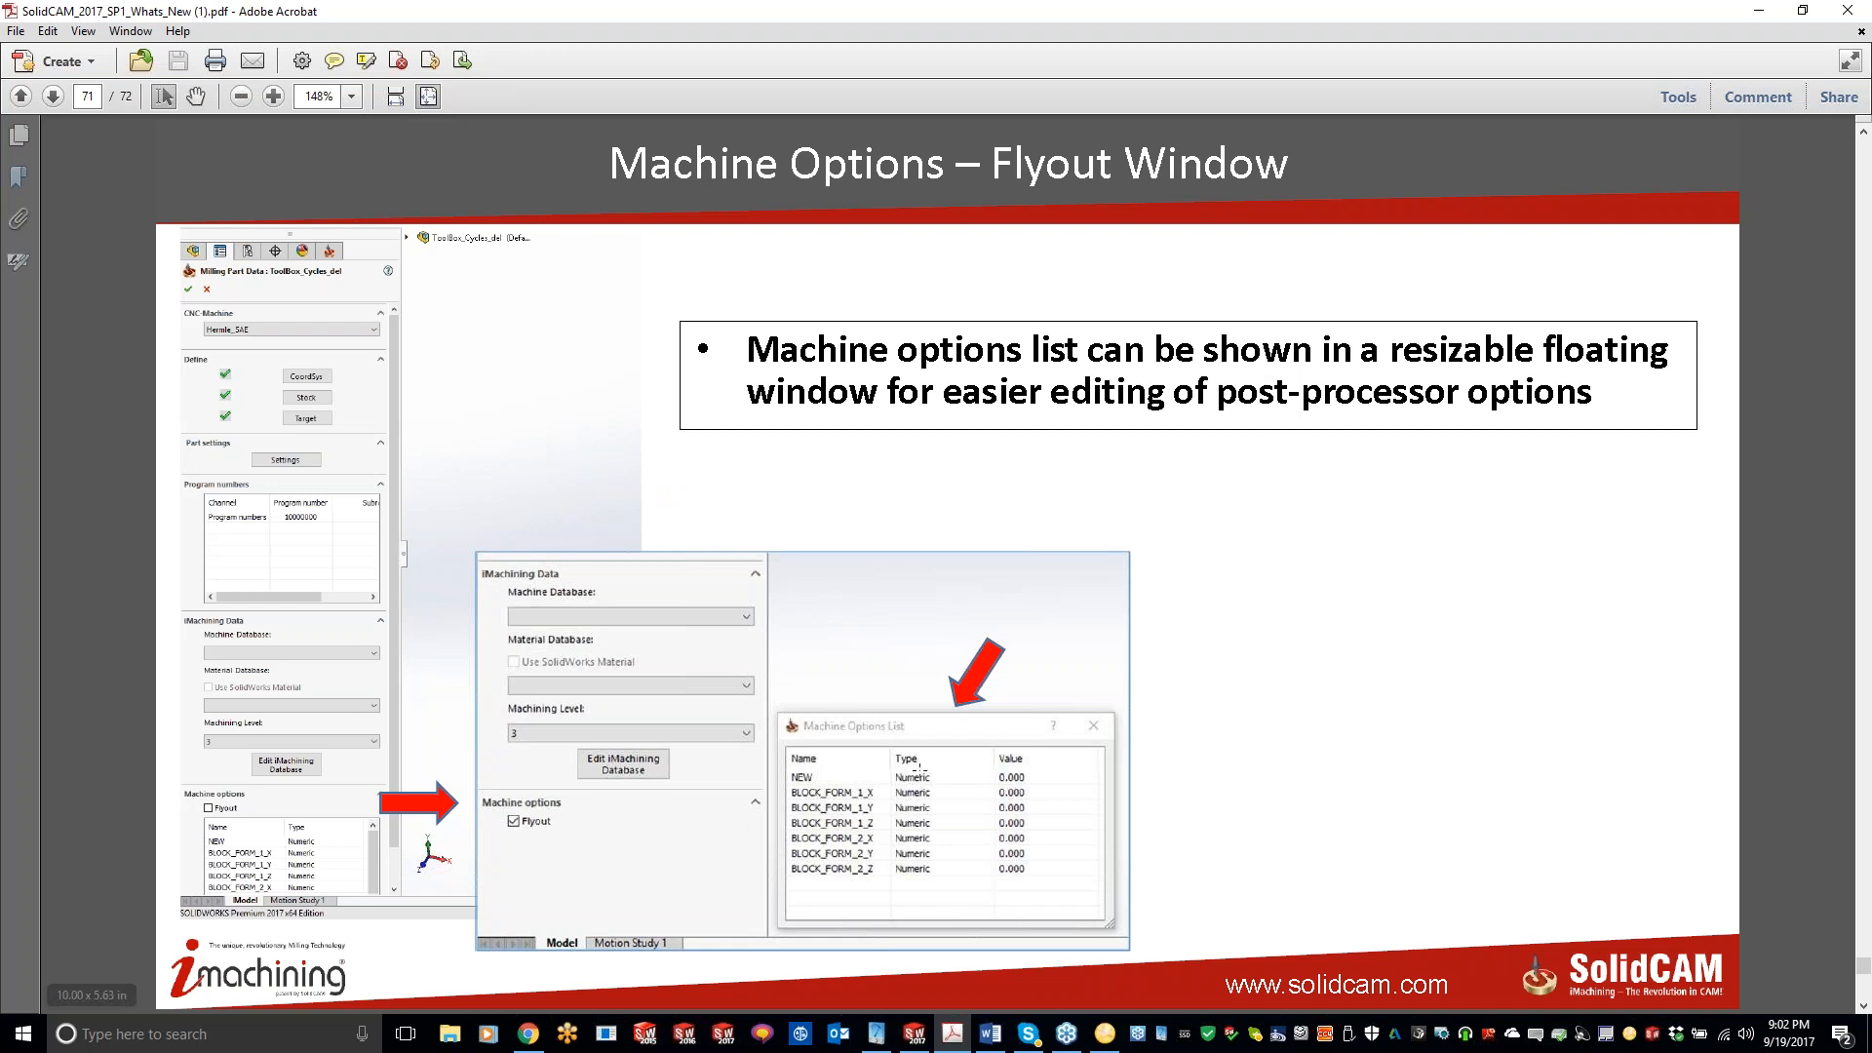
left_click(1756, 10)
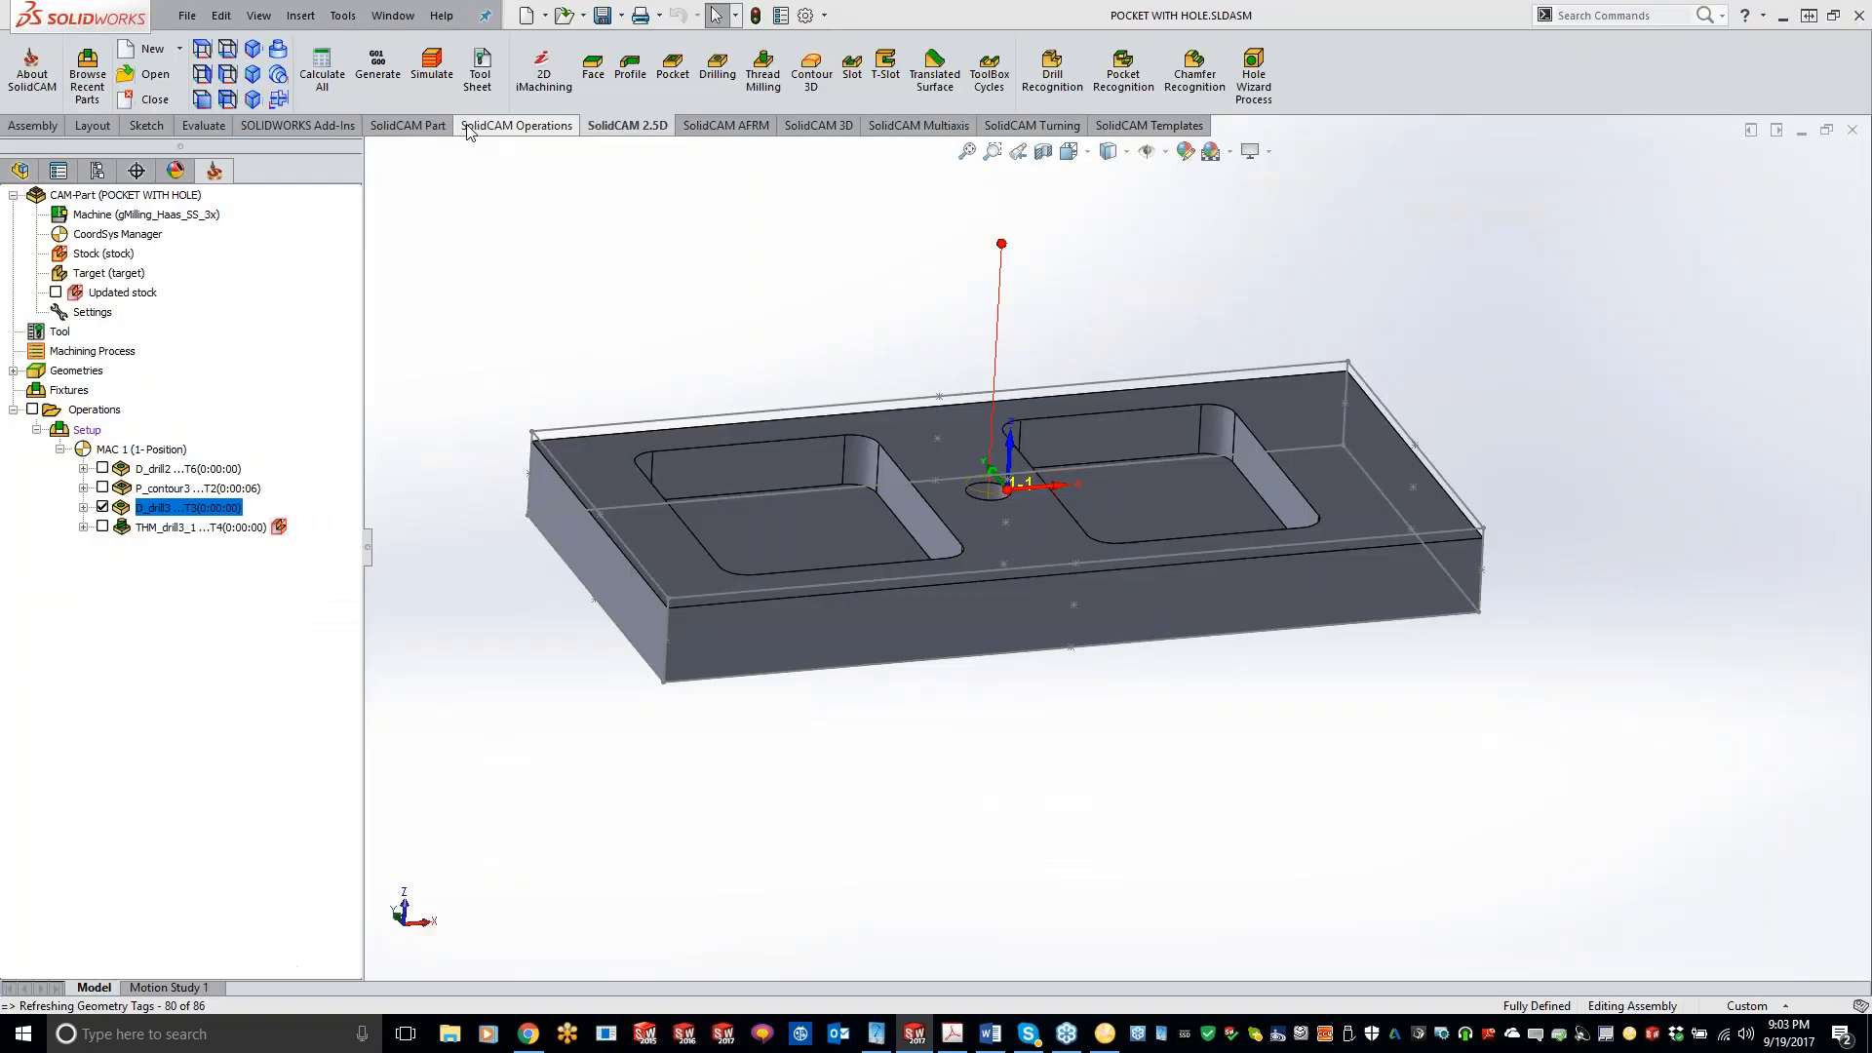
- Show the CAM-Part's machine options in an enlarged flyout window, close it and cancel the milling part data
left_click(125, 196)
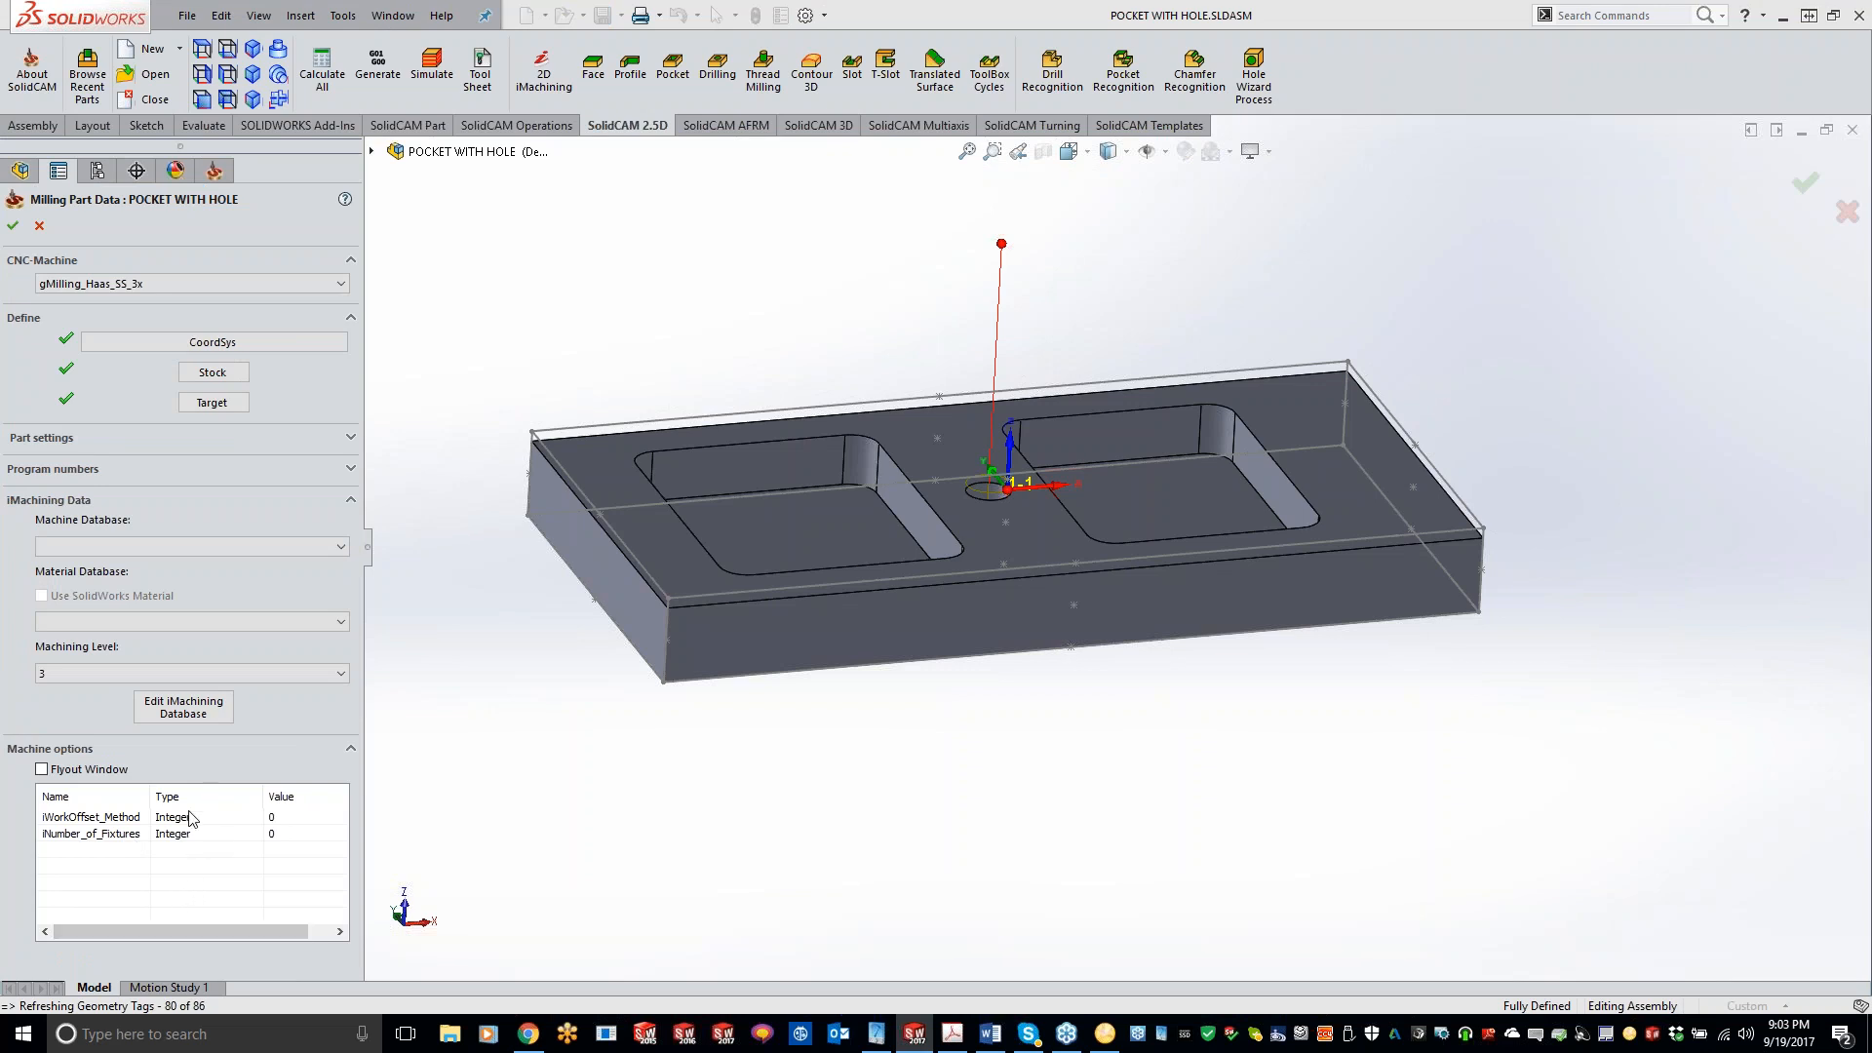
left_click(42, 769)
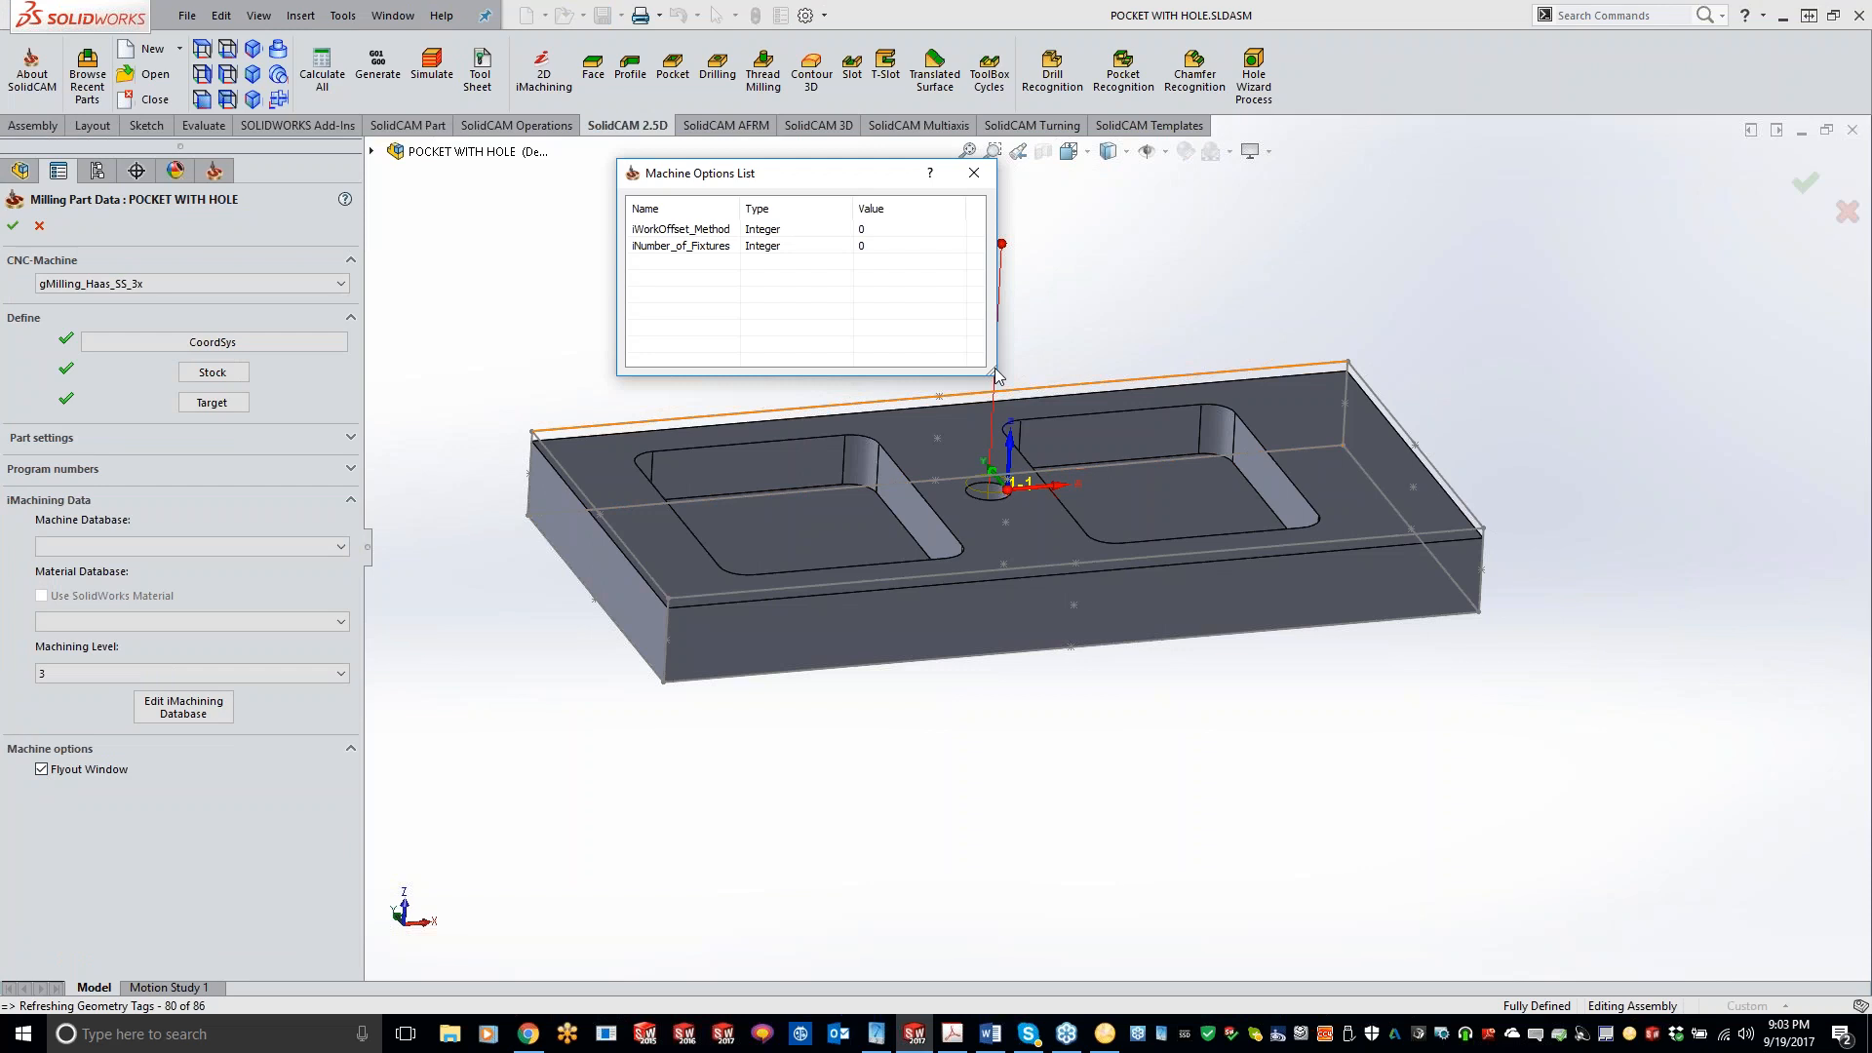
left_click_drag(995, 371, 1754, 946)
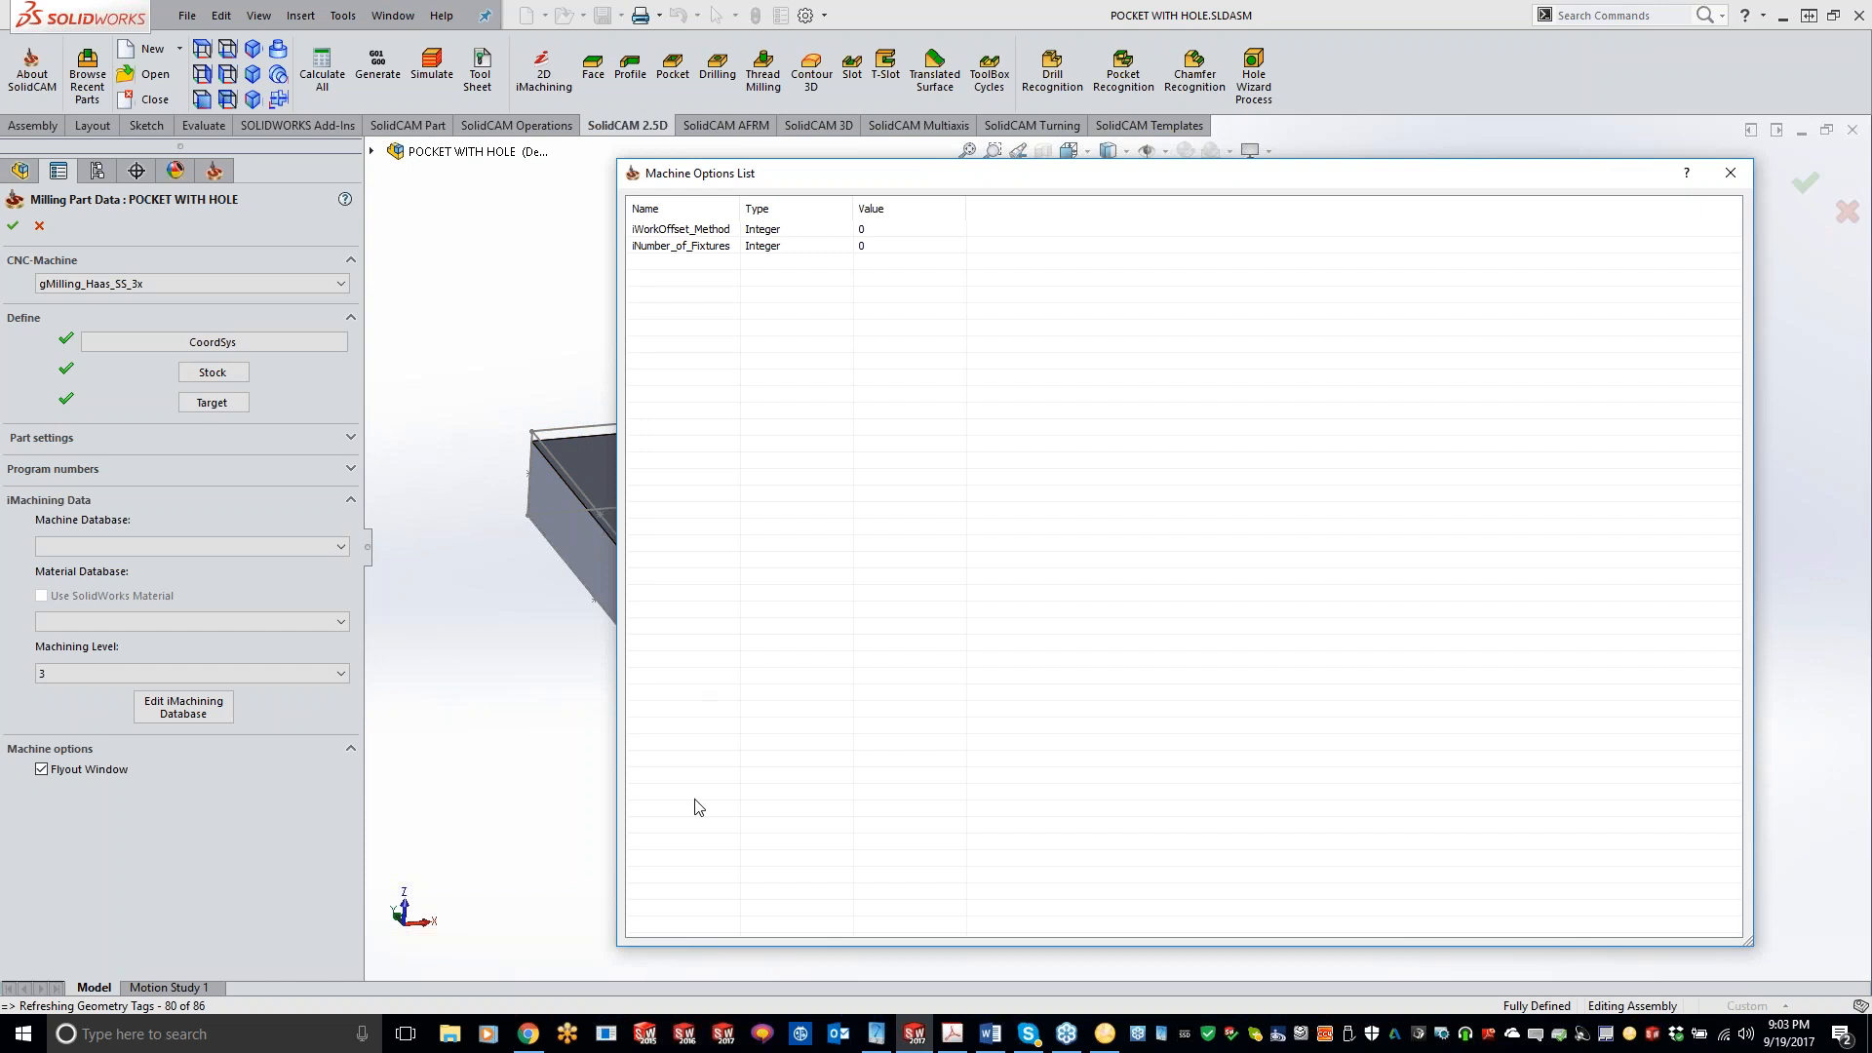
left_click(1730, 172)
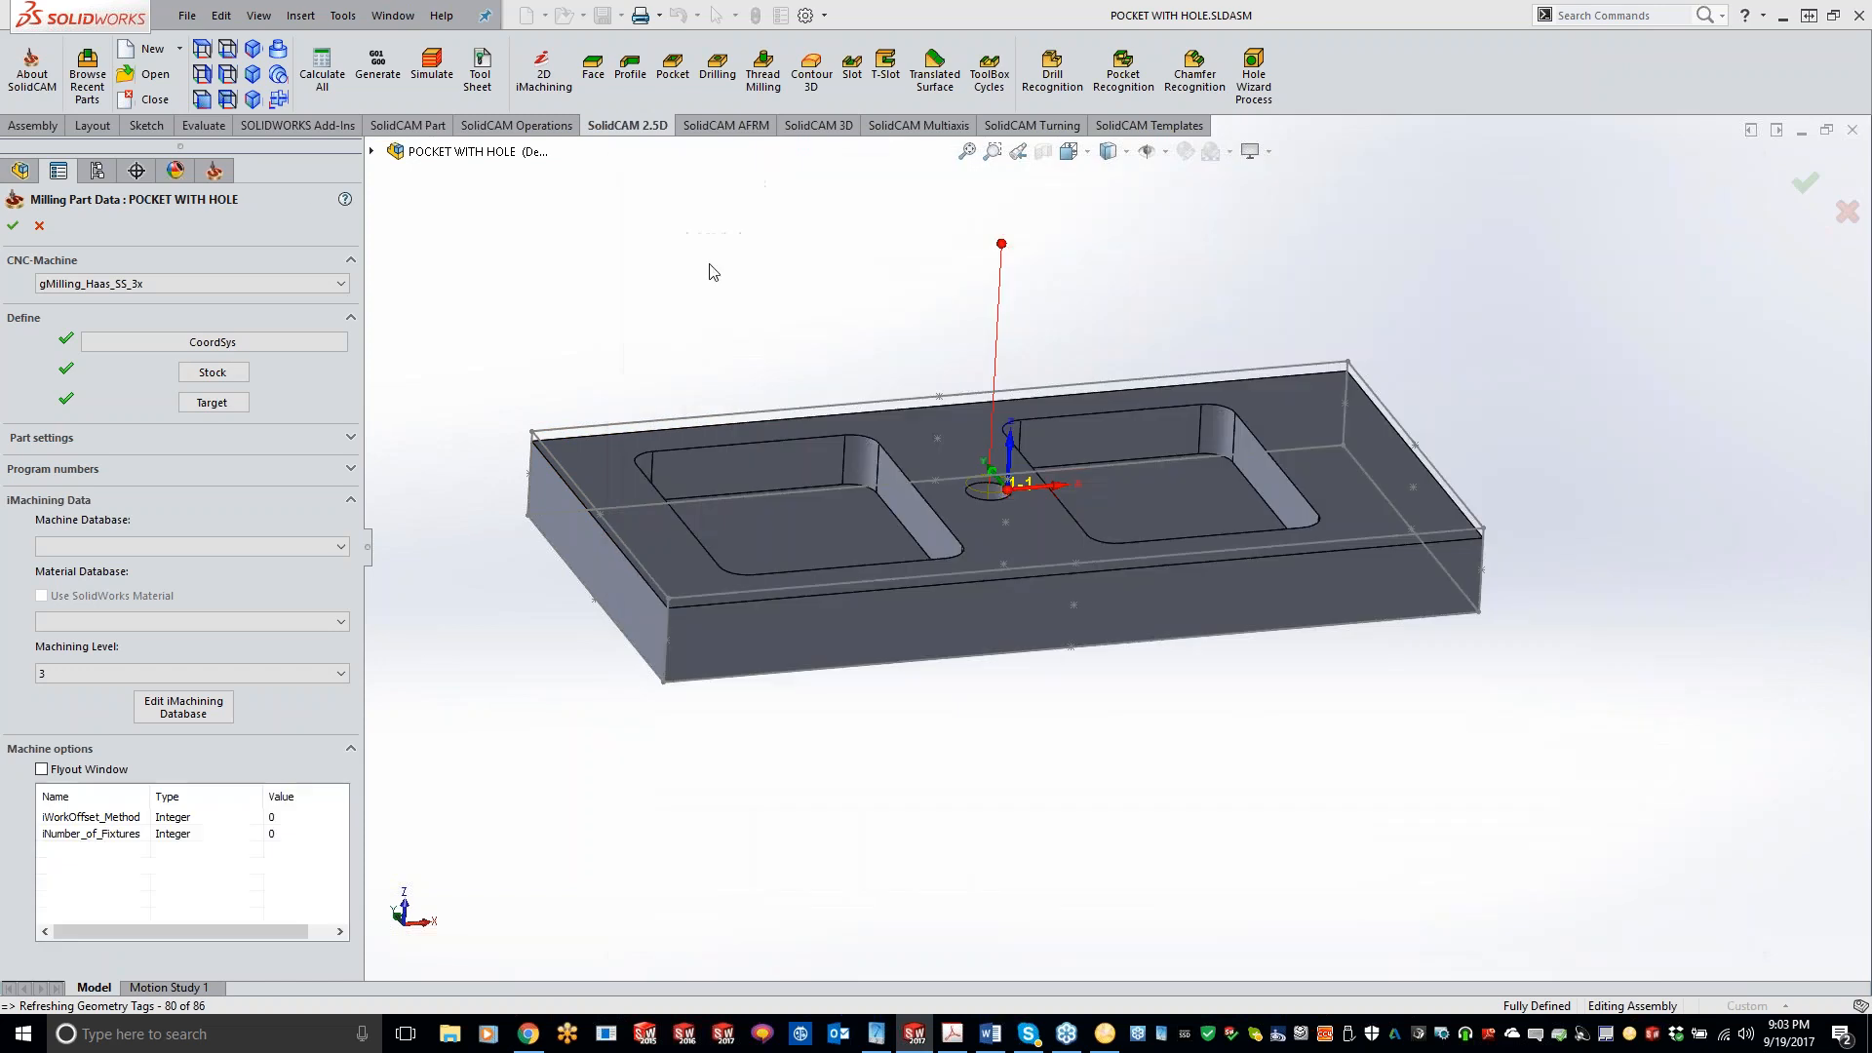
left_click(40, 225)
- Show the extra parameters of the D_drill3 operation in a flyout window and enlarge it
left_click(162, 510)
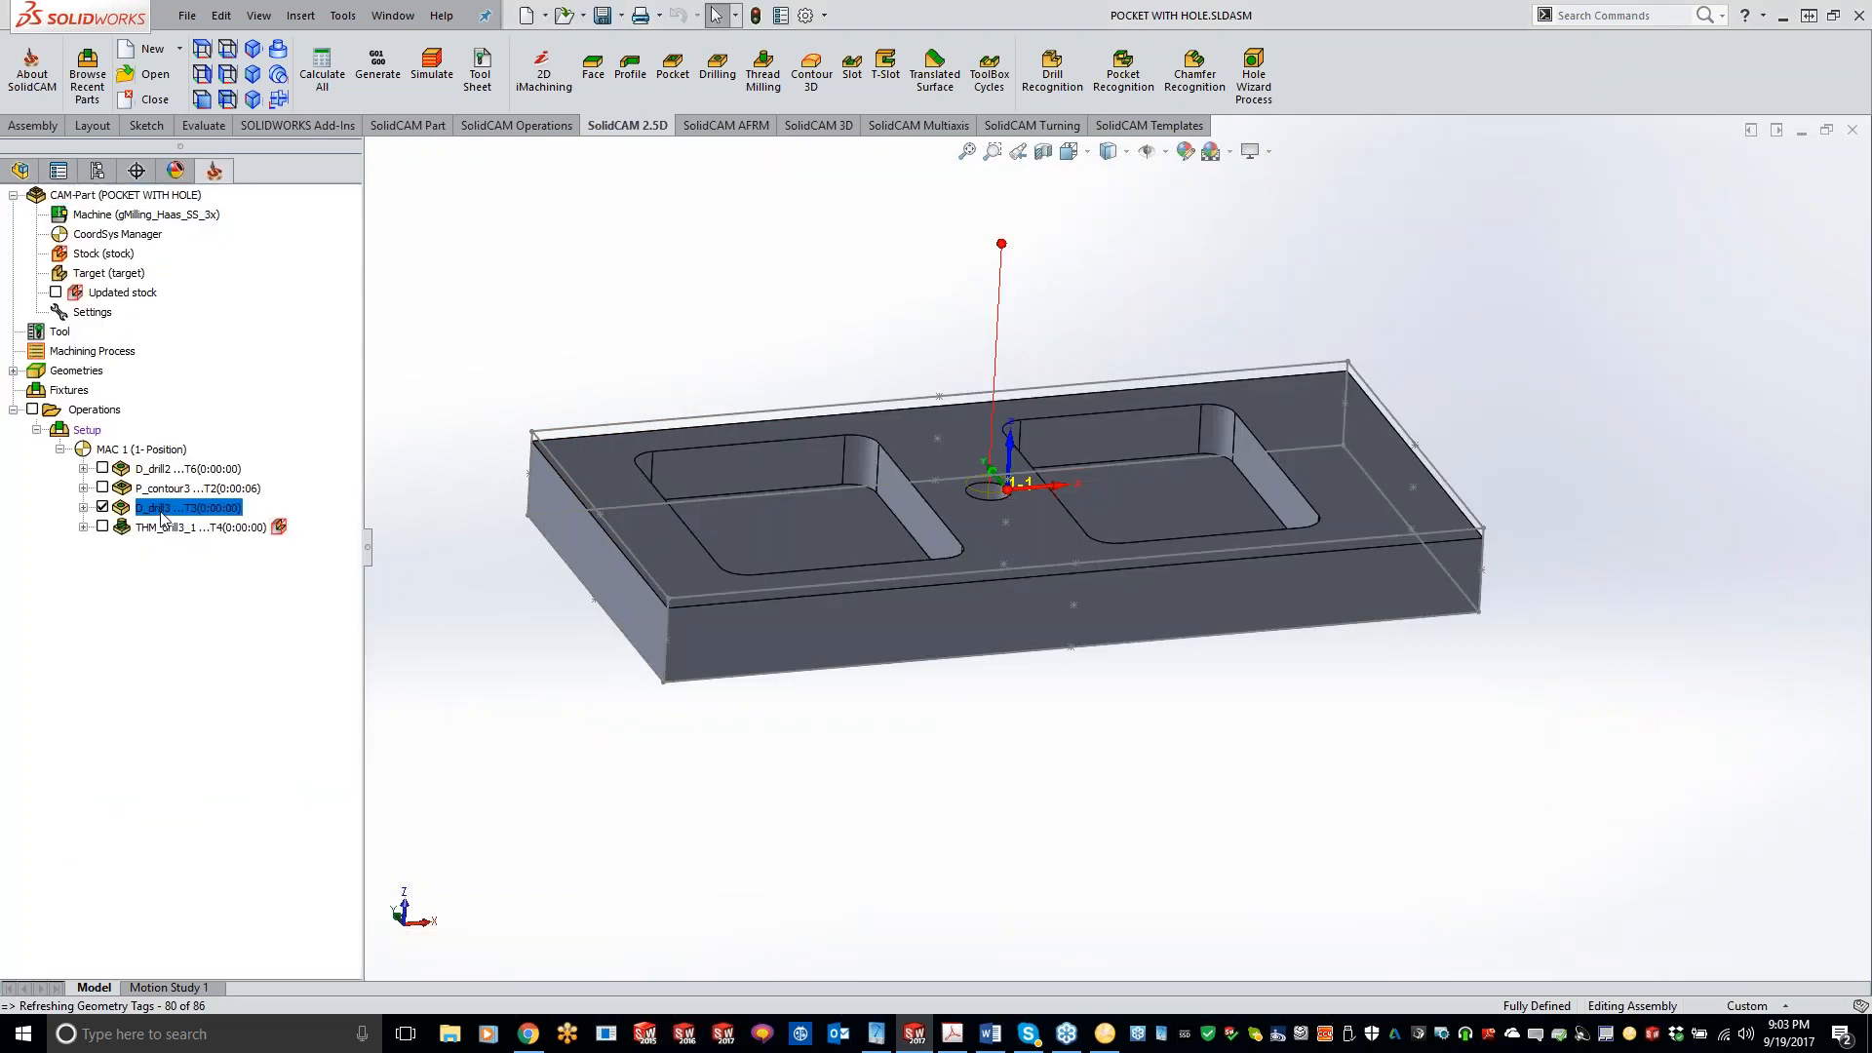
double_click(162, 511)
left_click(220, 381)
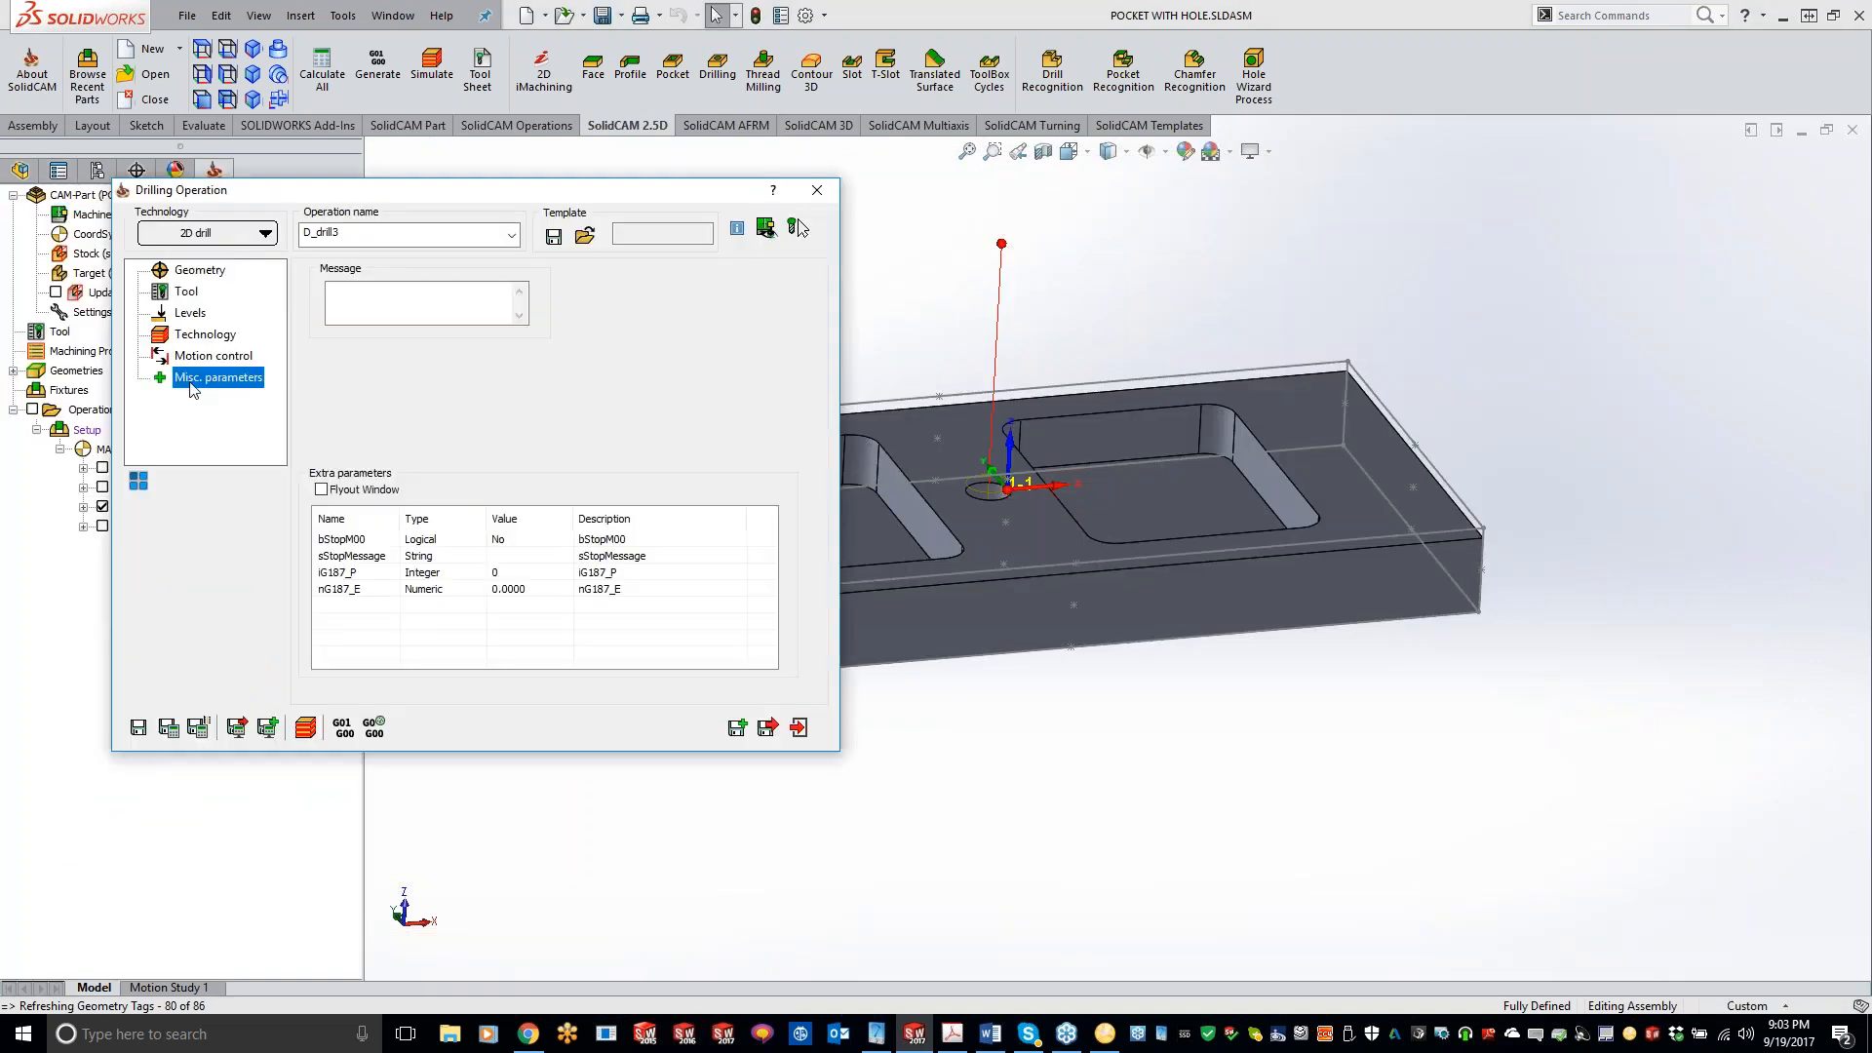
left_click(321, 488)
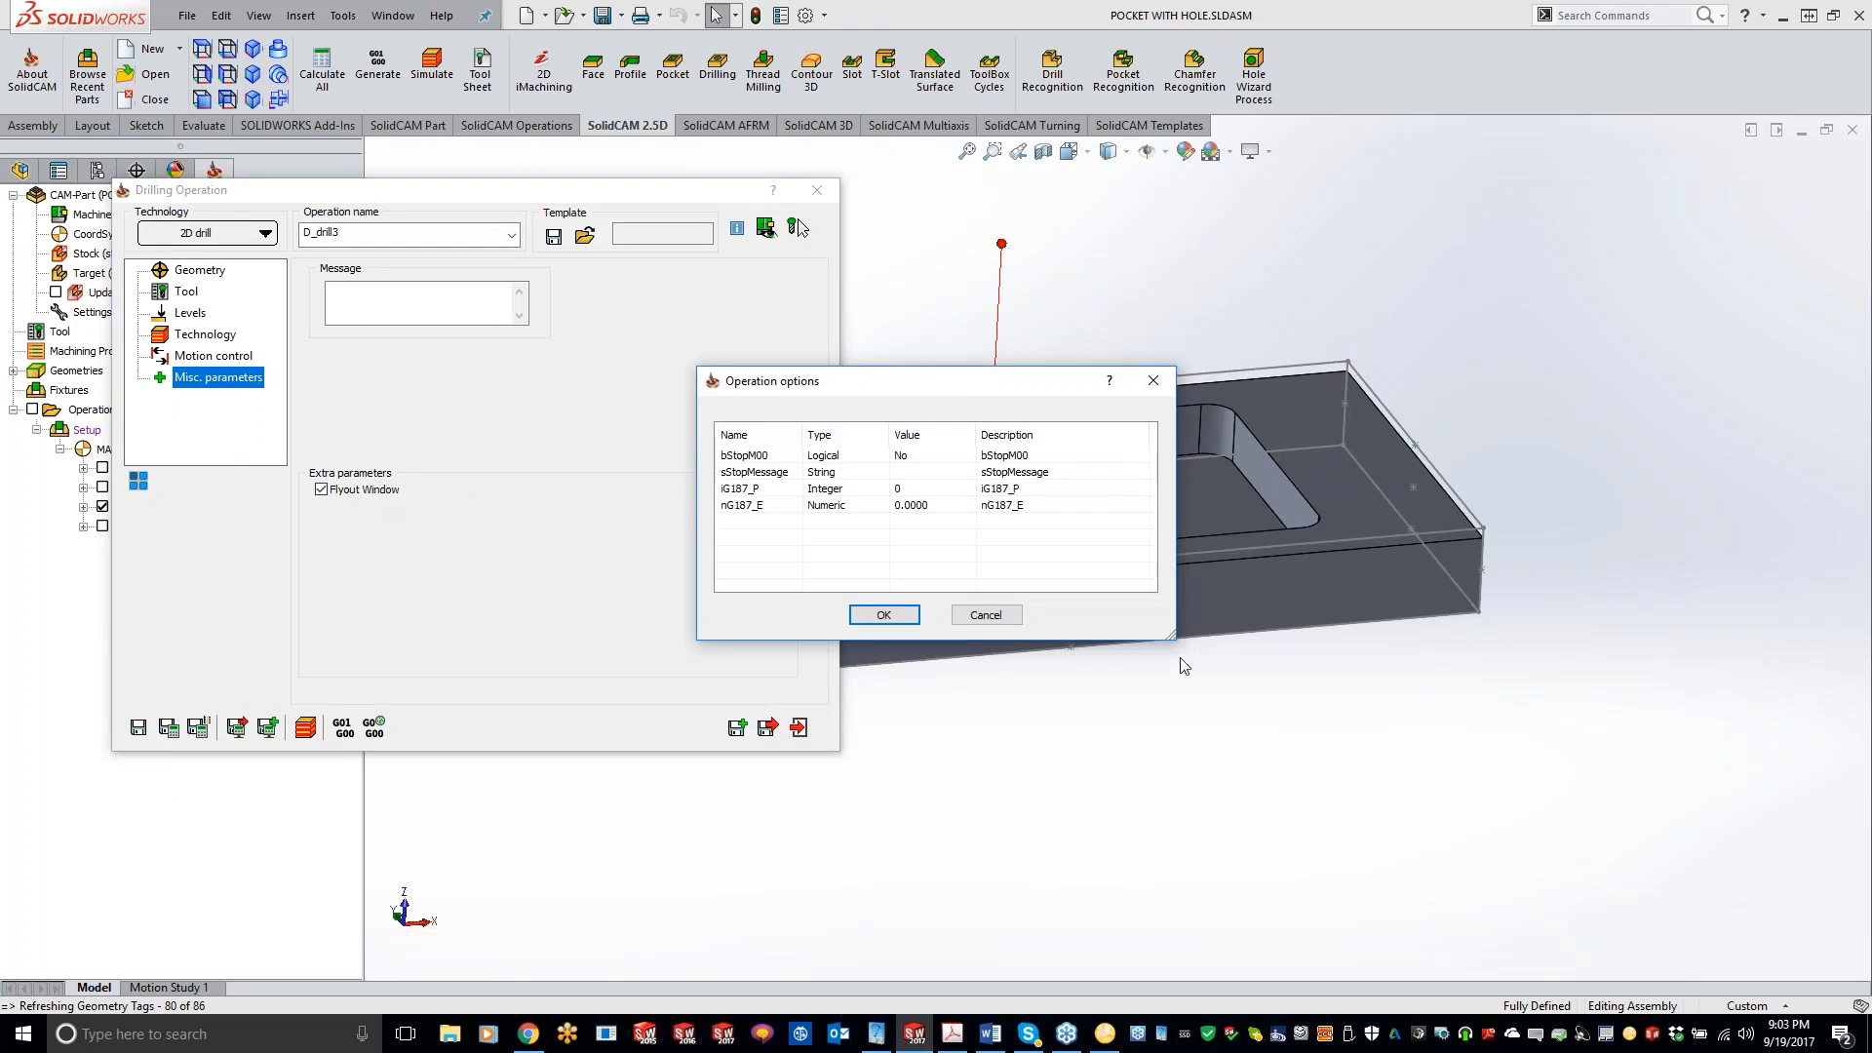
left_click_drag(1177, 645, 1638, 944)
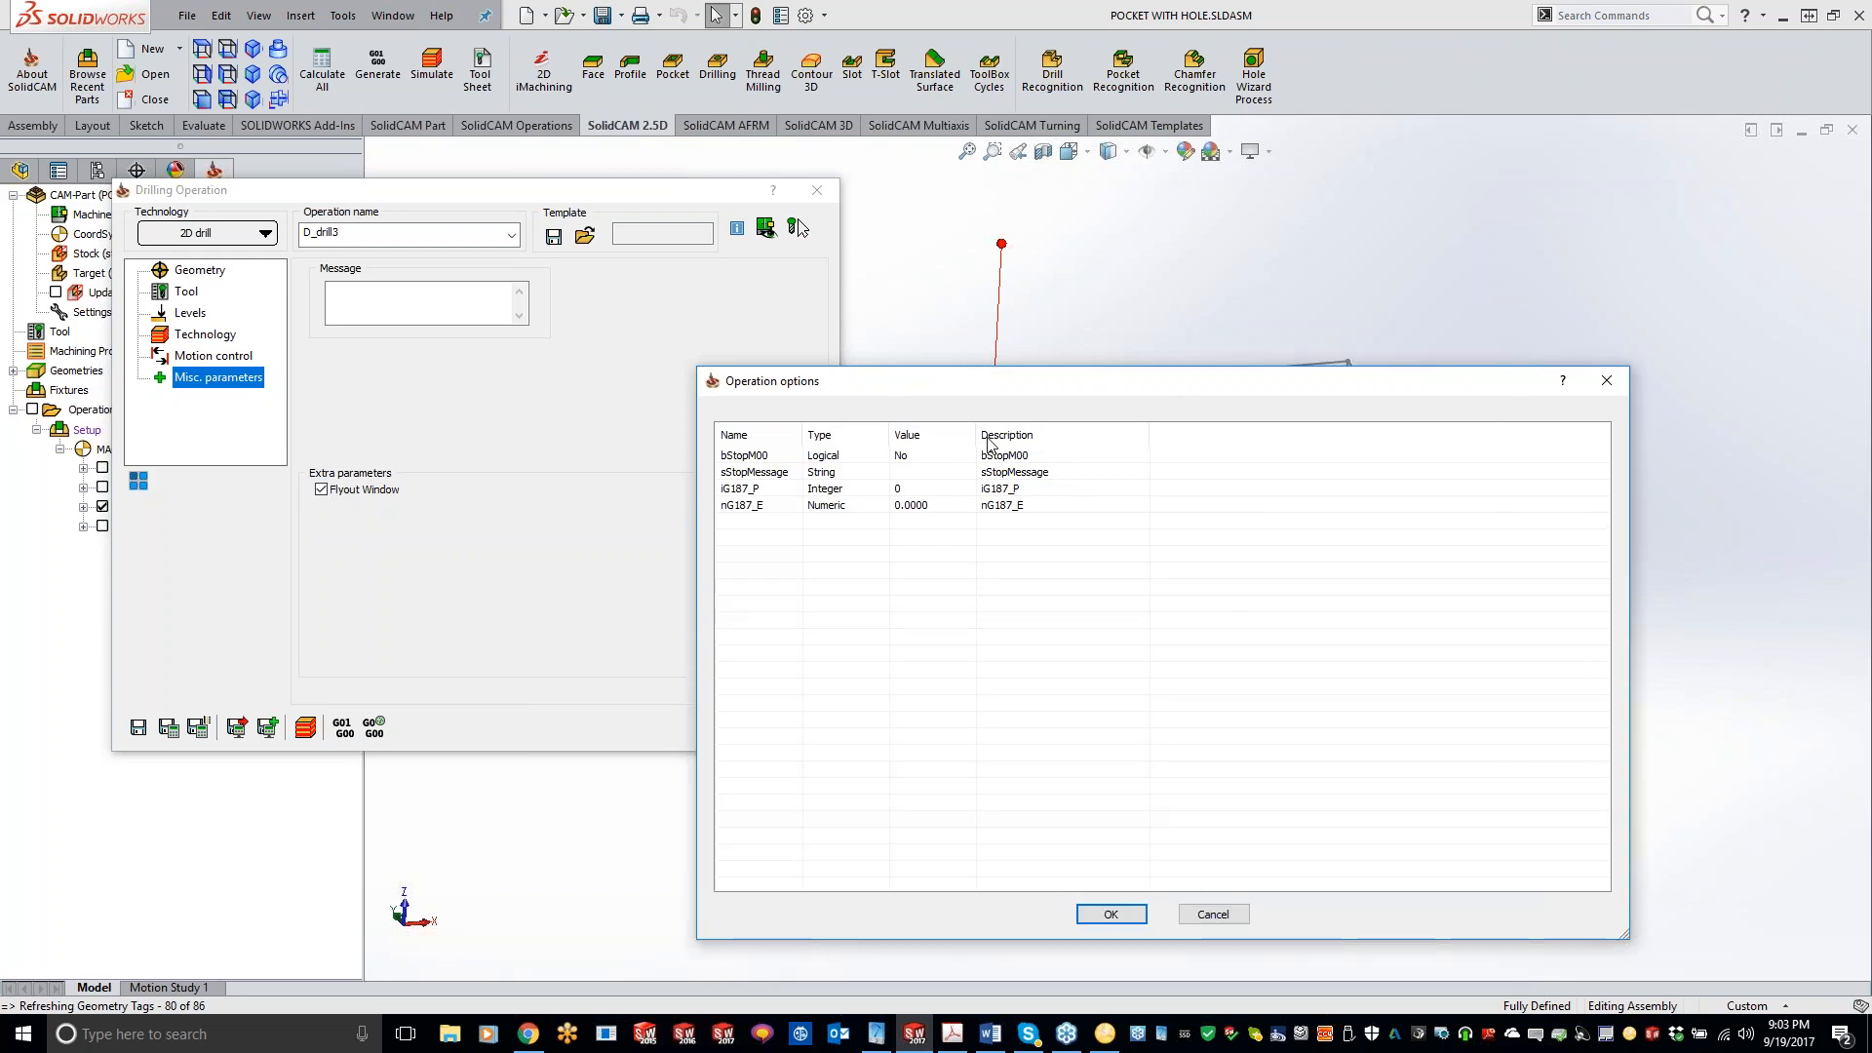
- Try different widths for the Value column of the operation options, leaving it wider, and close the flyout window
left_click_drag(977, 435, 1060, 435)
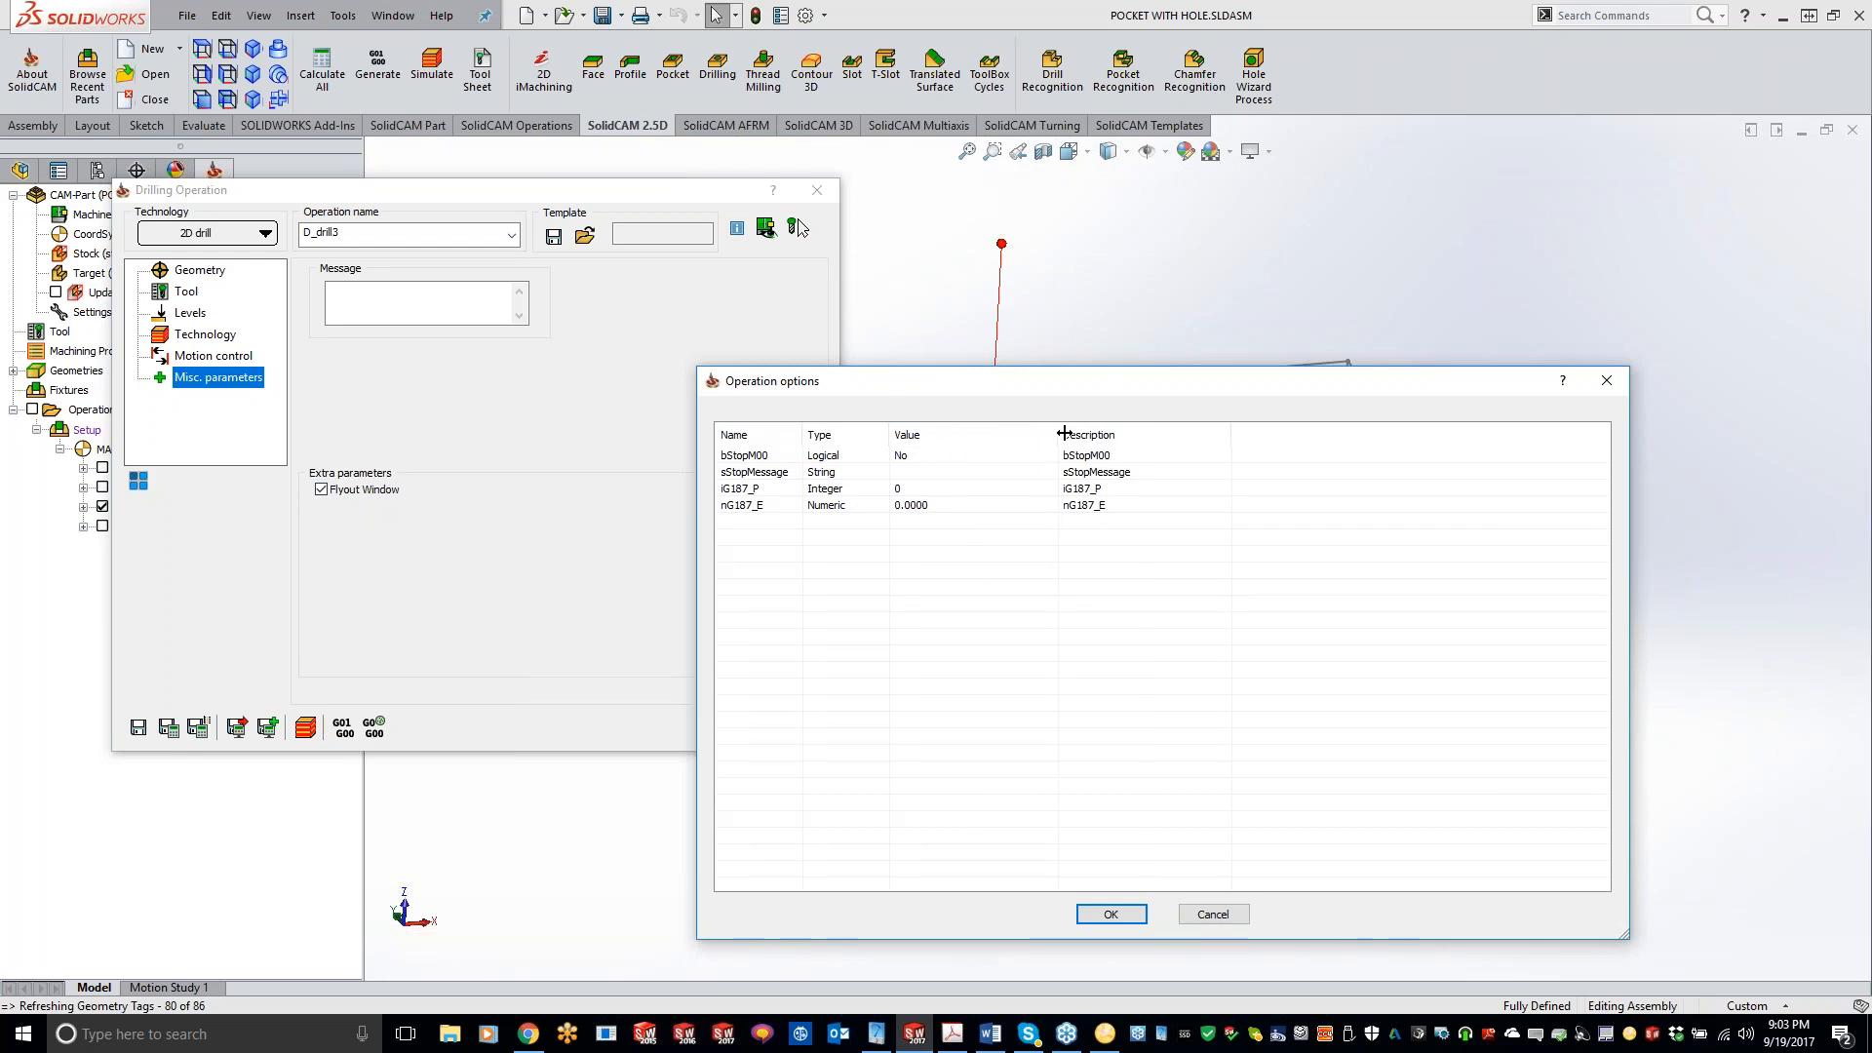
left_click_drag(1058, 430, 914, 435)
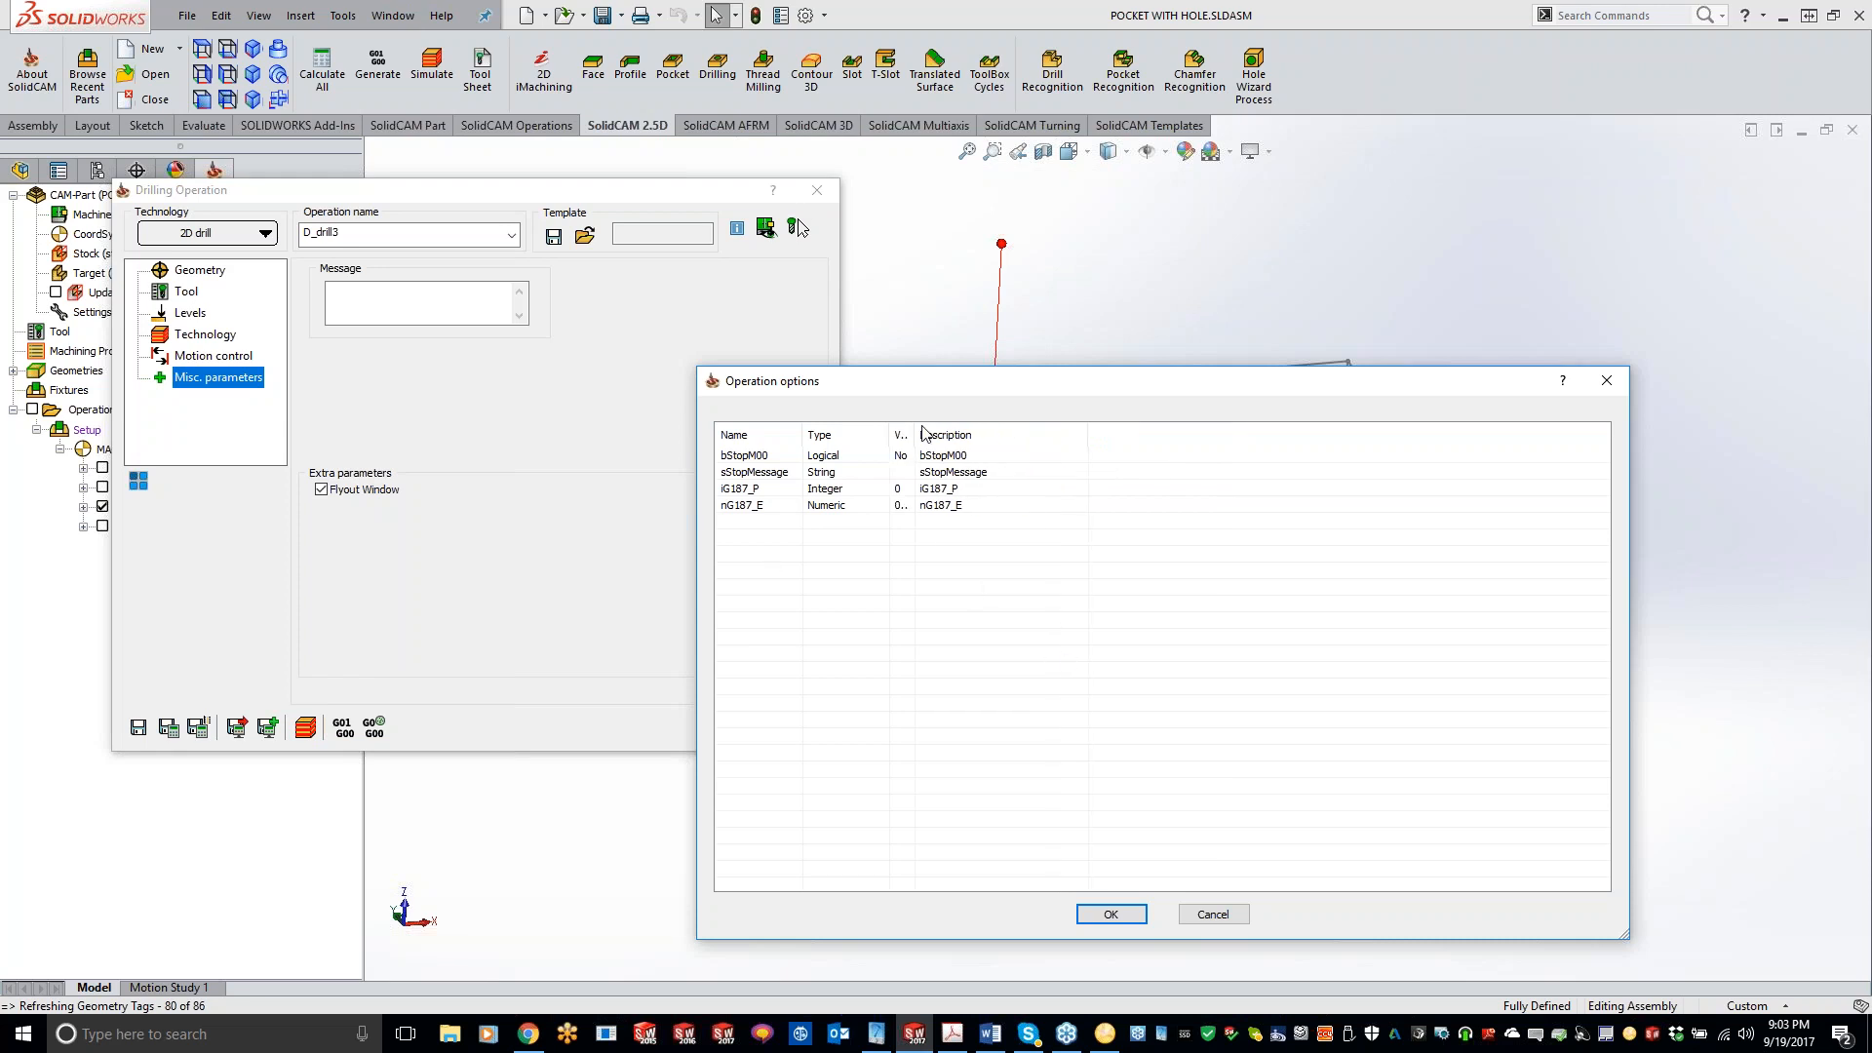
left_click_drag(915, 435, 1068, 441)
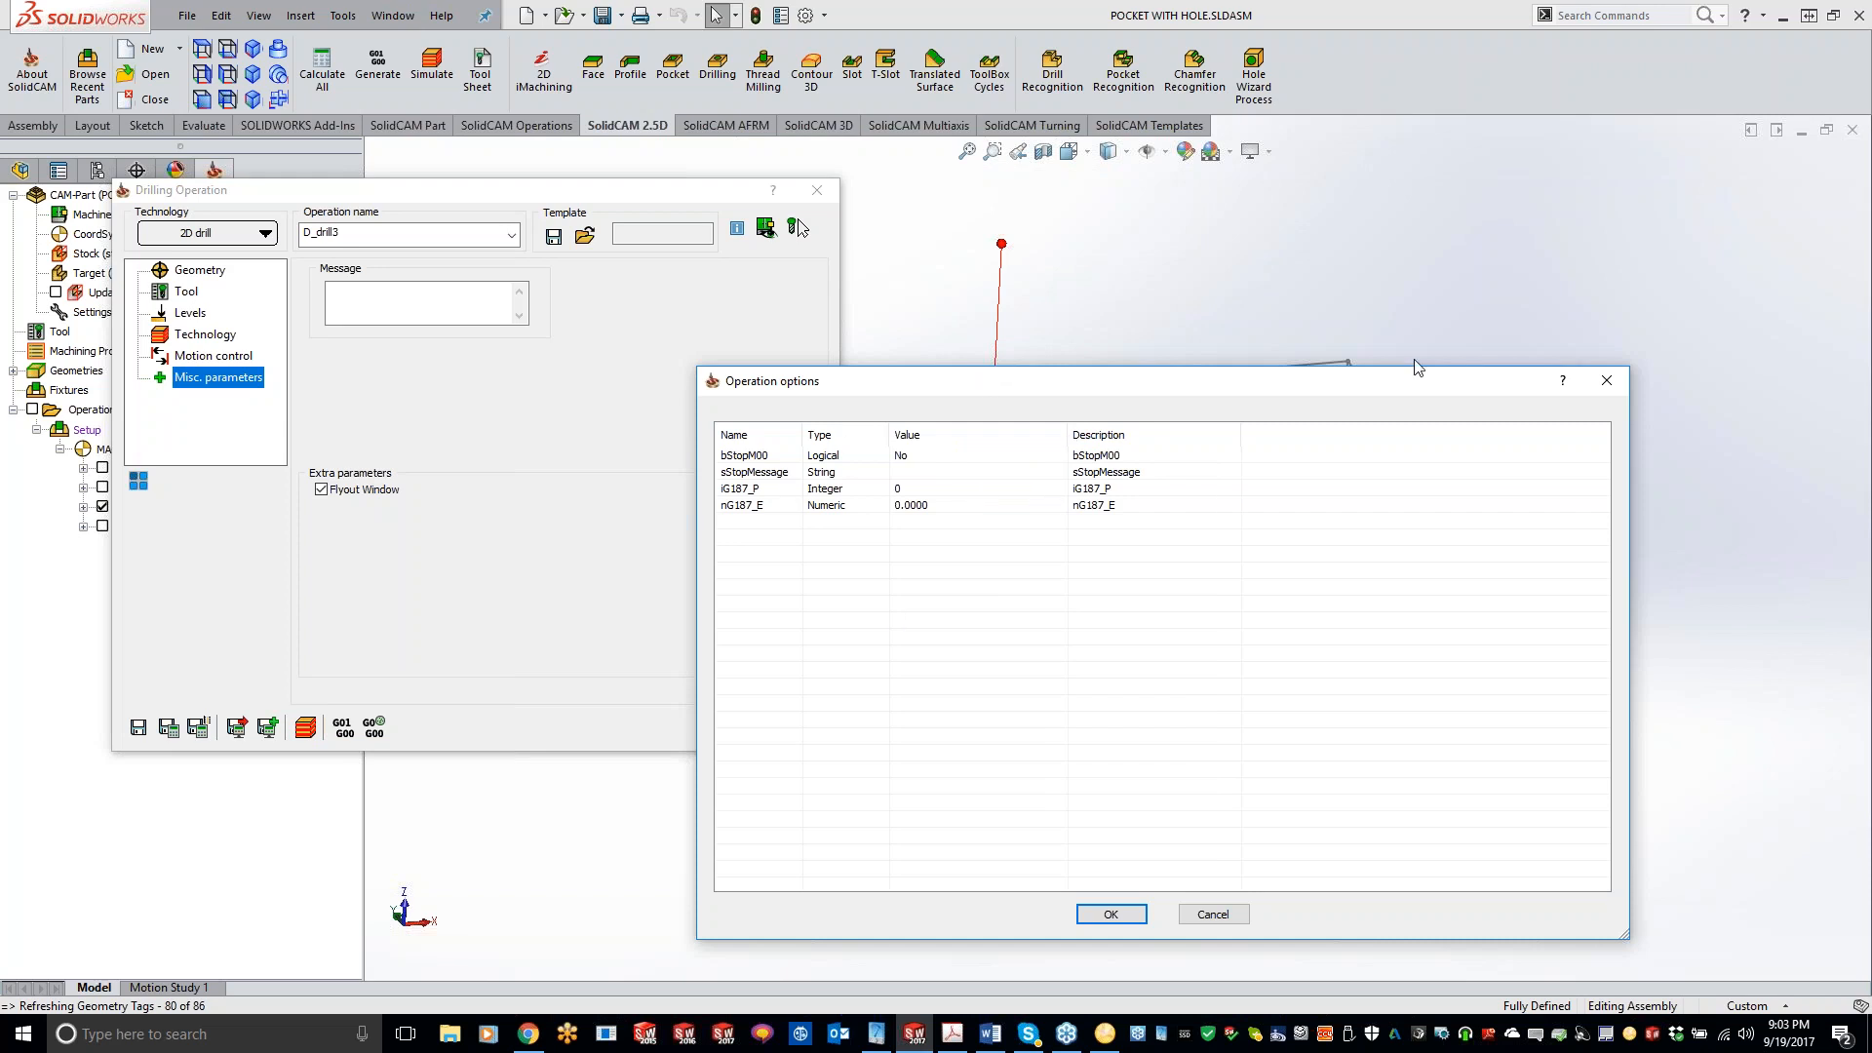
left_click(1607, 380)
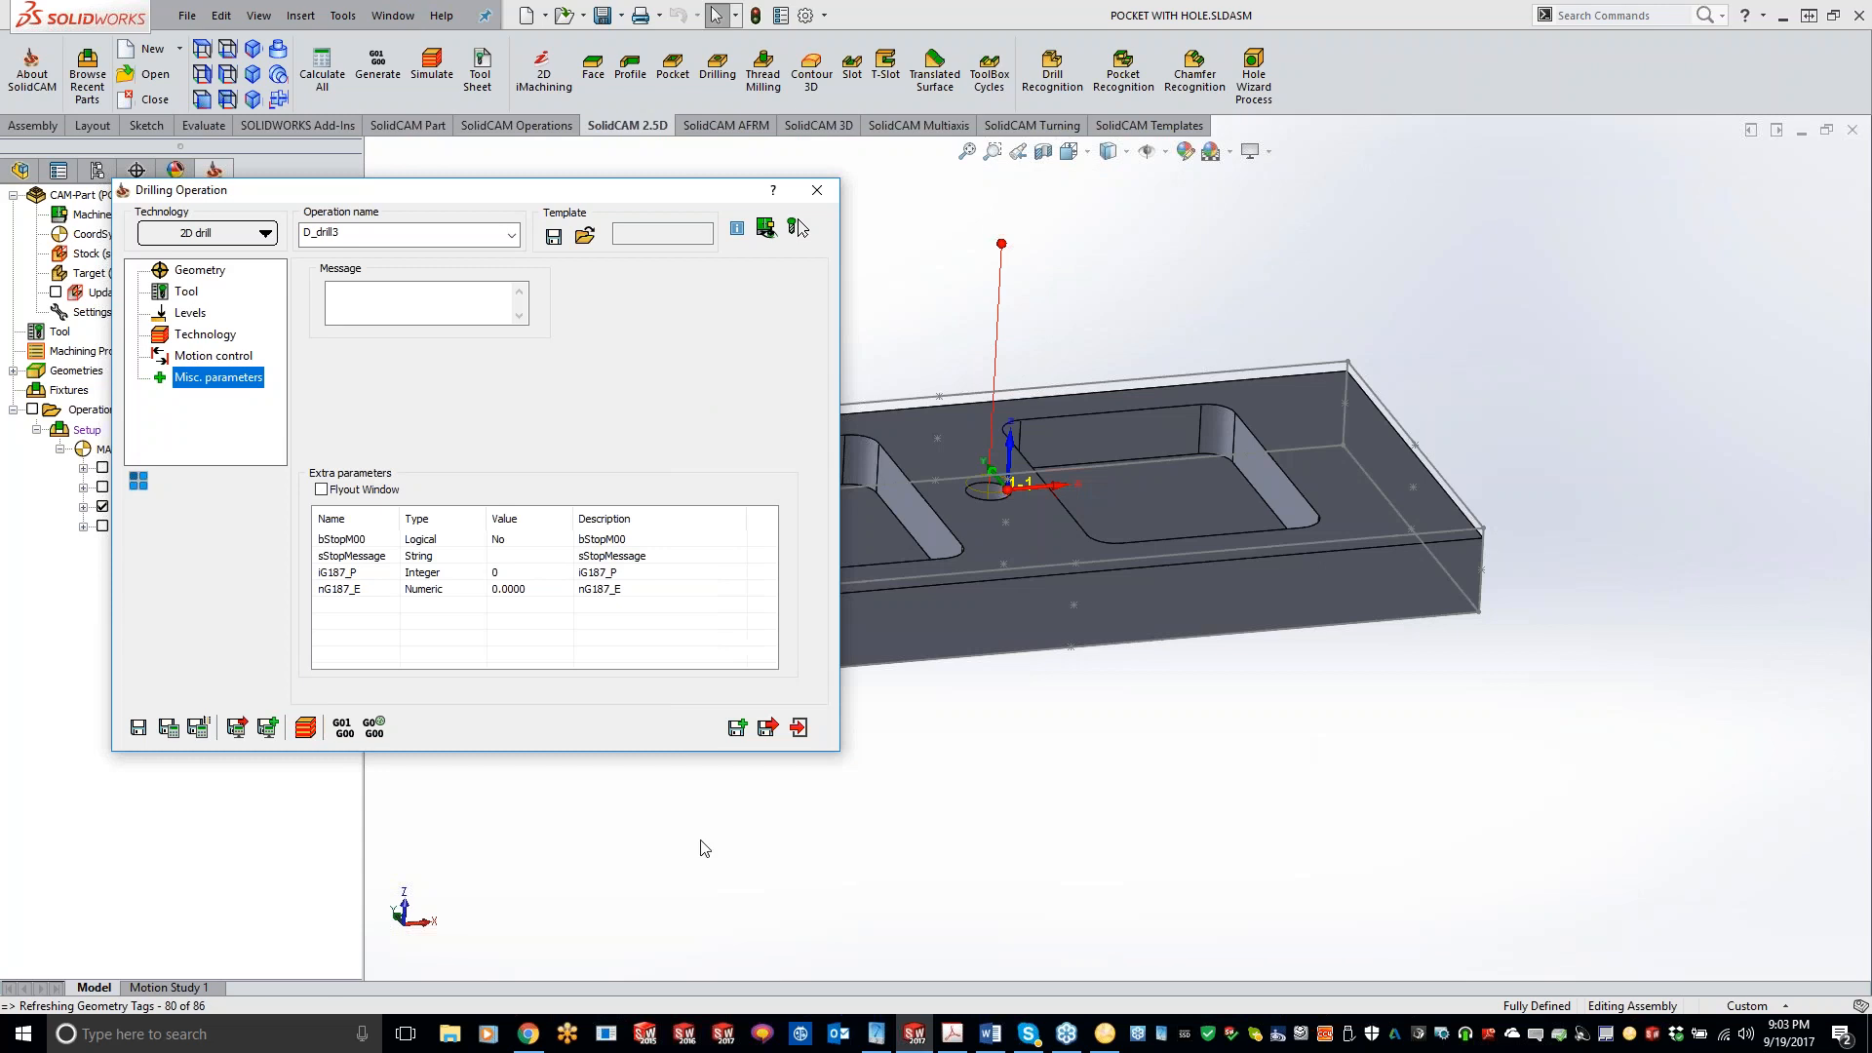
- Review the CAM-Part Send To file formats slide in Adobe Acrobat, return to SOLIDWORKS and close the D_drill3 operation
left_click(963, 1033)
scroll(718, 589, "down", 3)
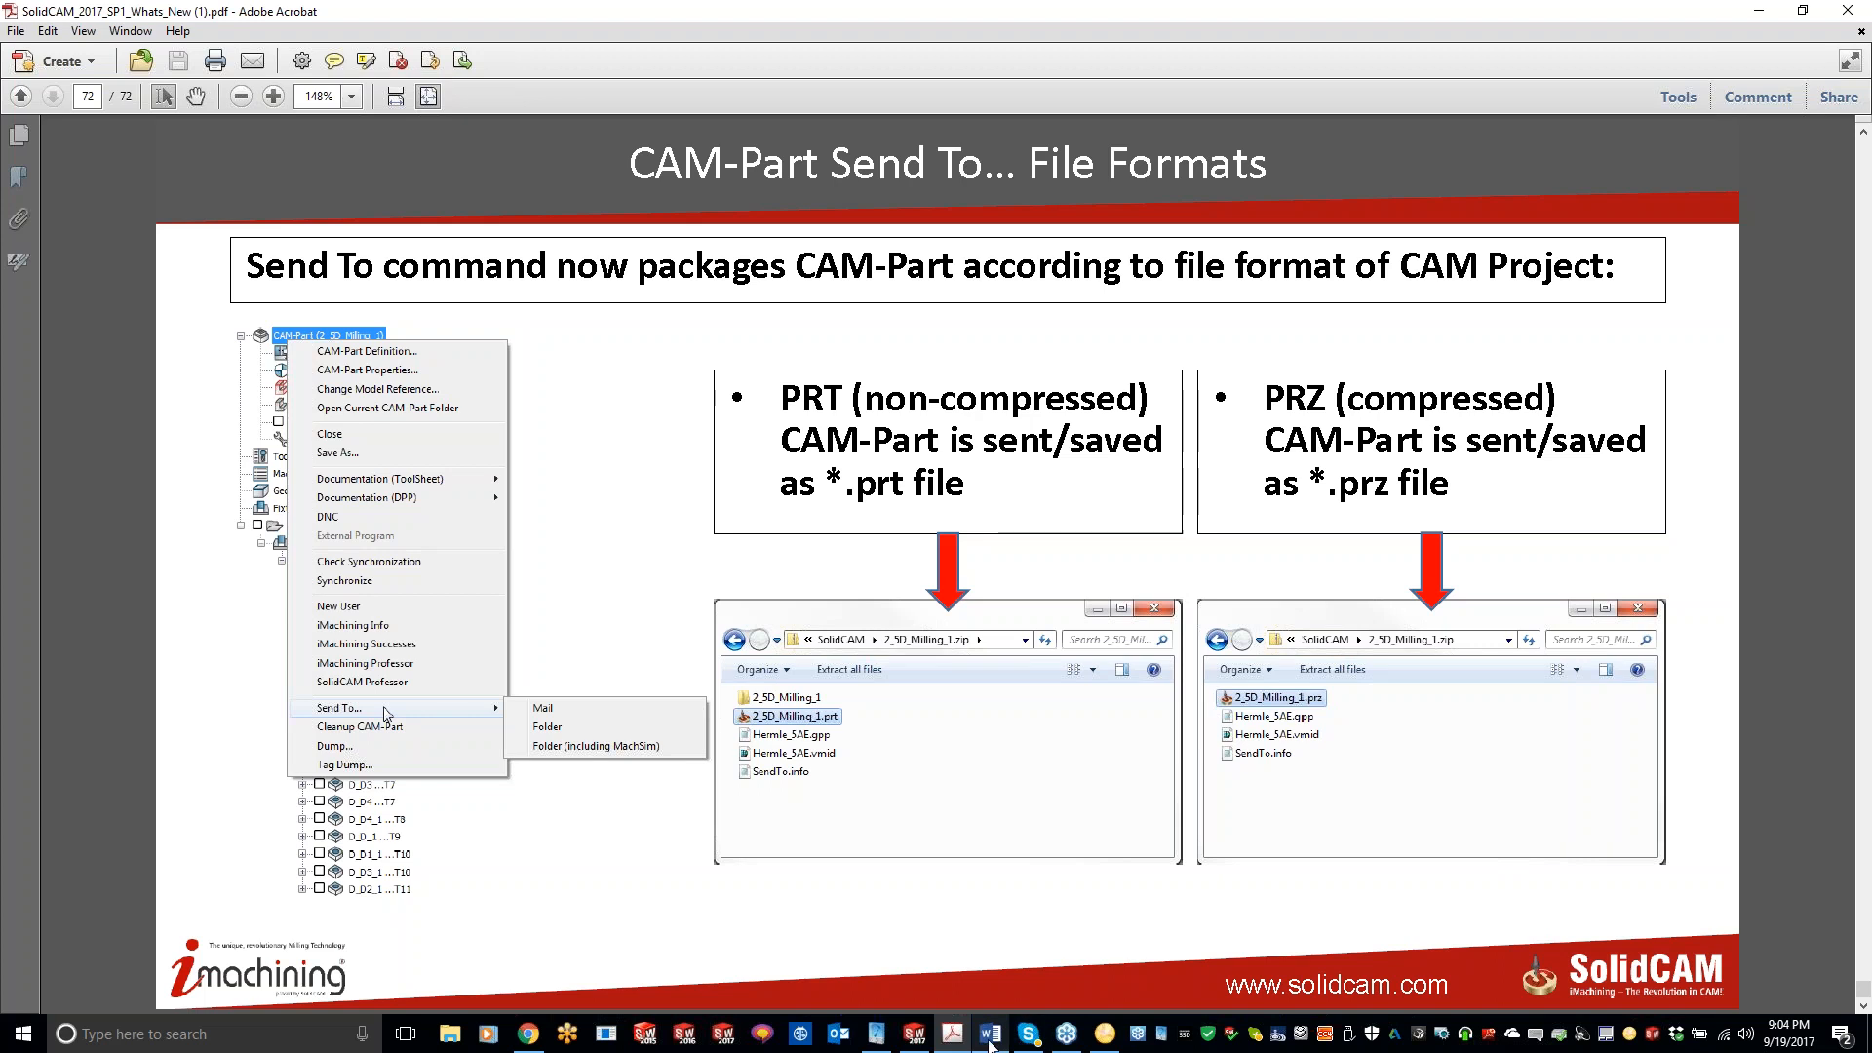
left_click(836, 1035)
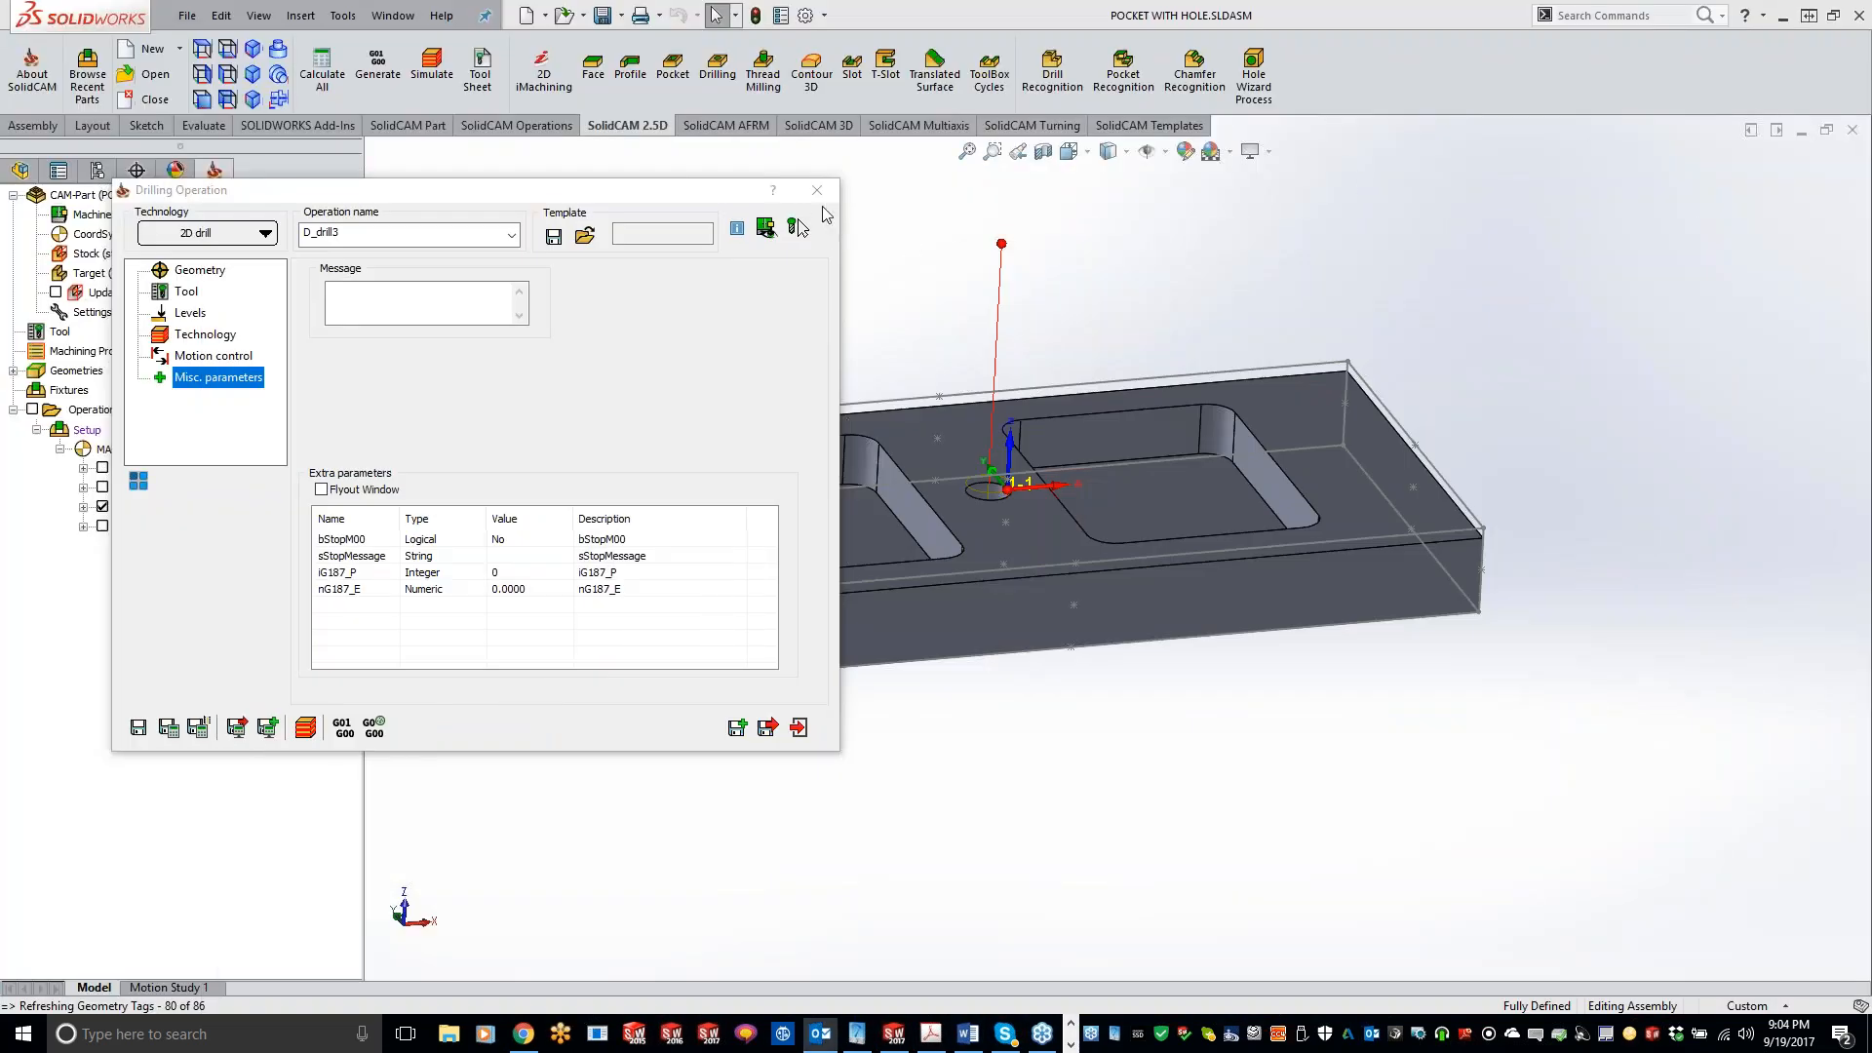
left_click(817, 191)
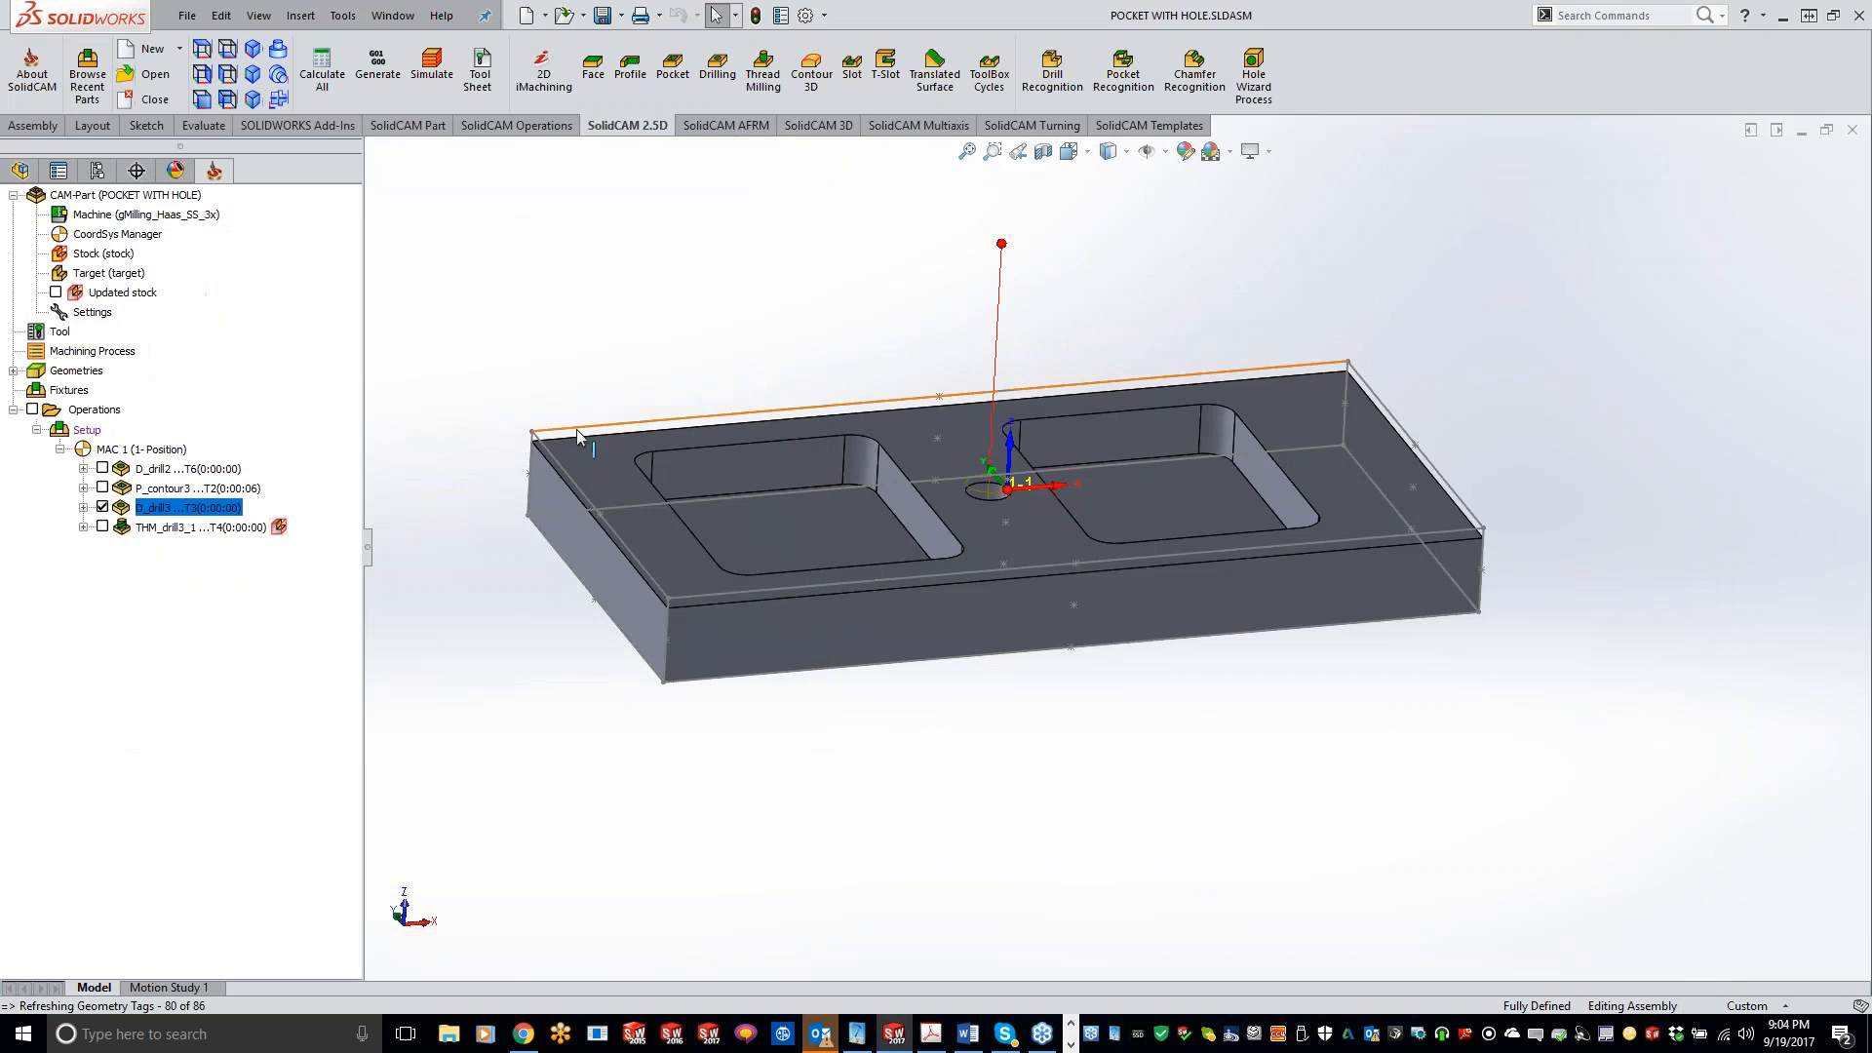